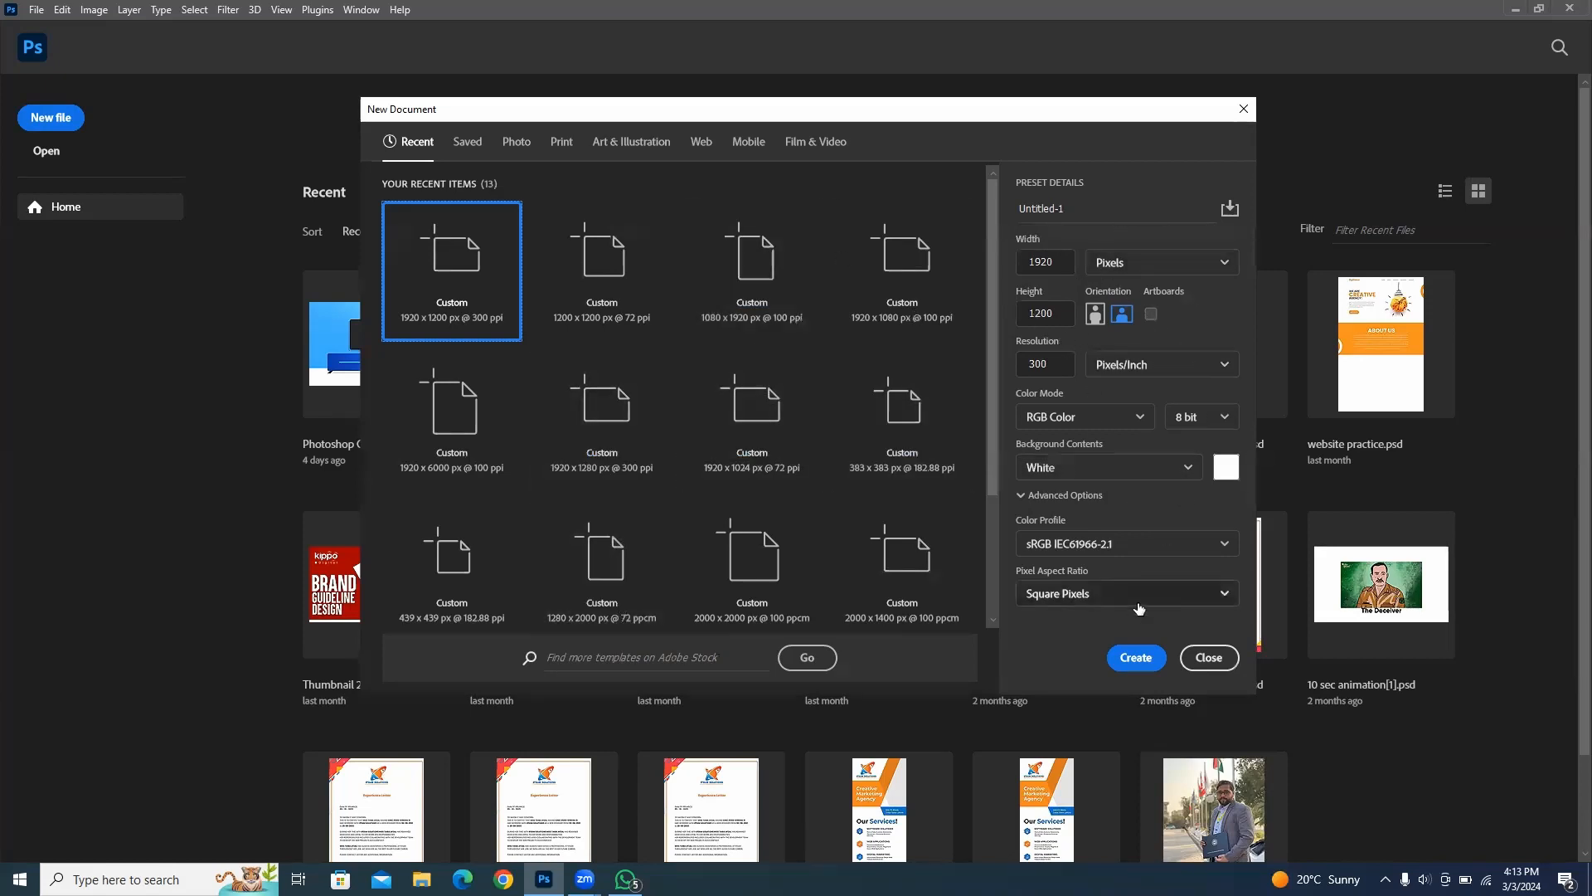
Step: Create a 1920 × 1200 px RGB document at 300 ppi with a white background and activate the Lasso tool
{"action": "left_click", "coordinate": [1136, 658]}
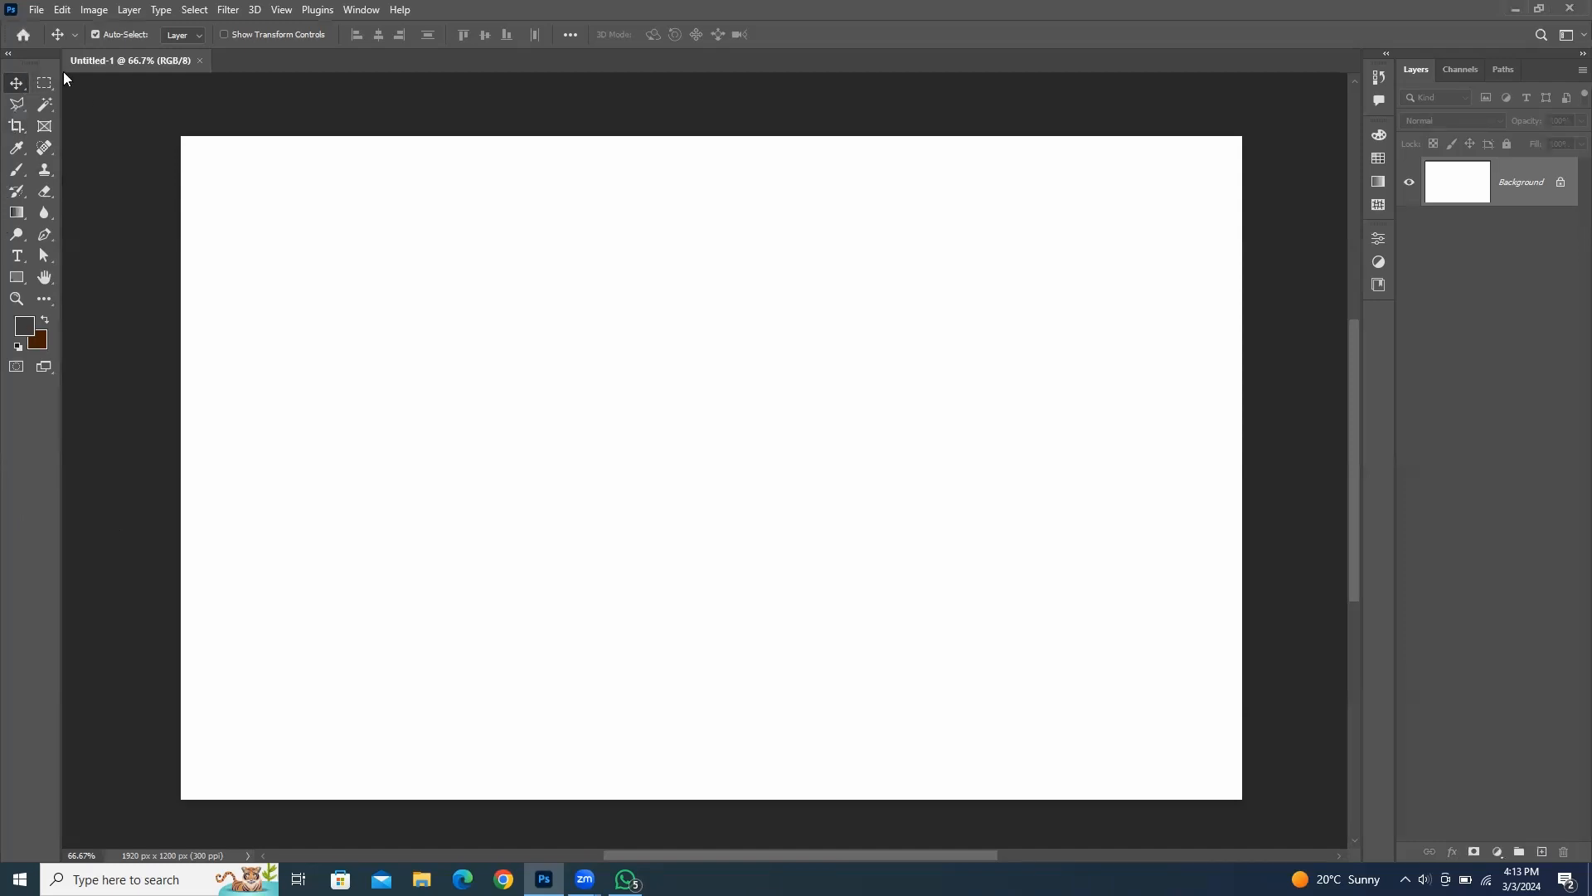
{"action": "left_click", "coordinate": [12, 110]}
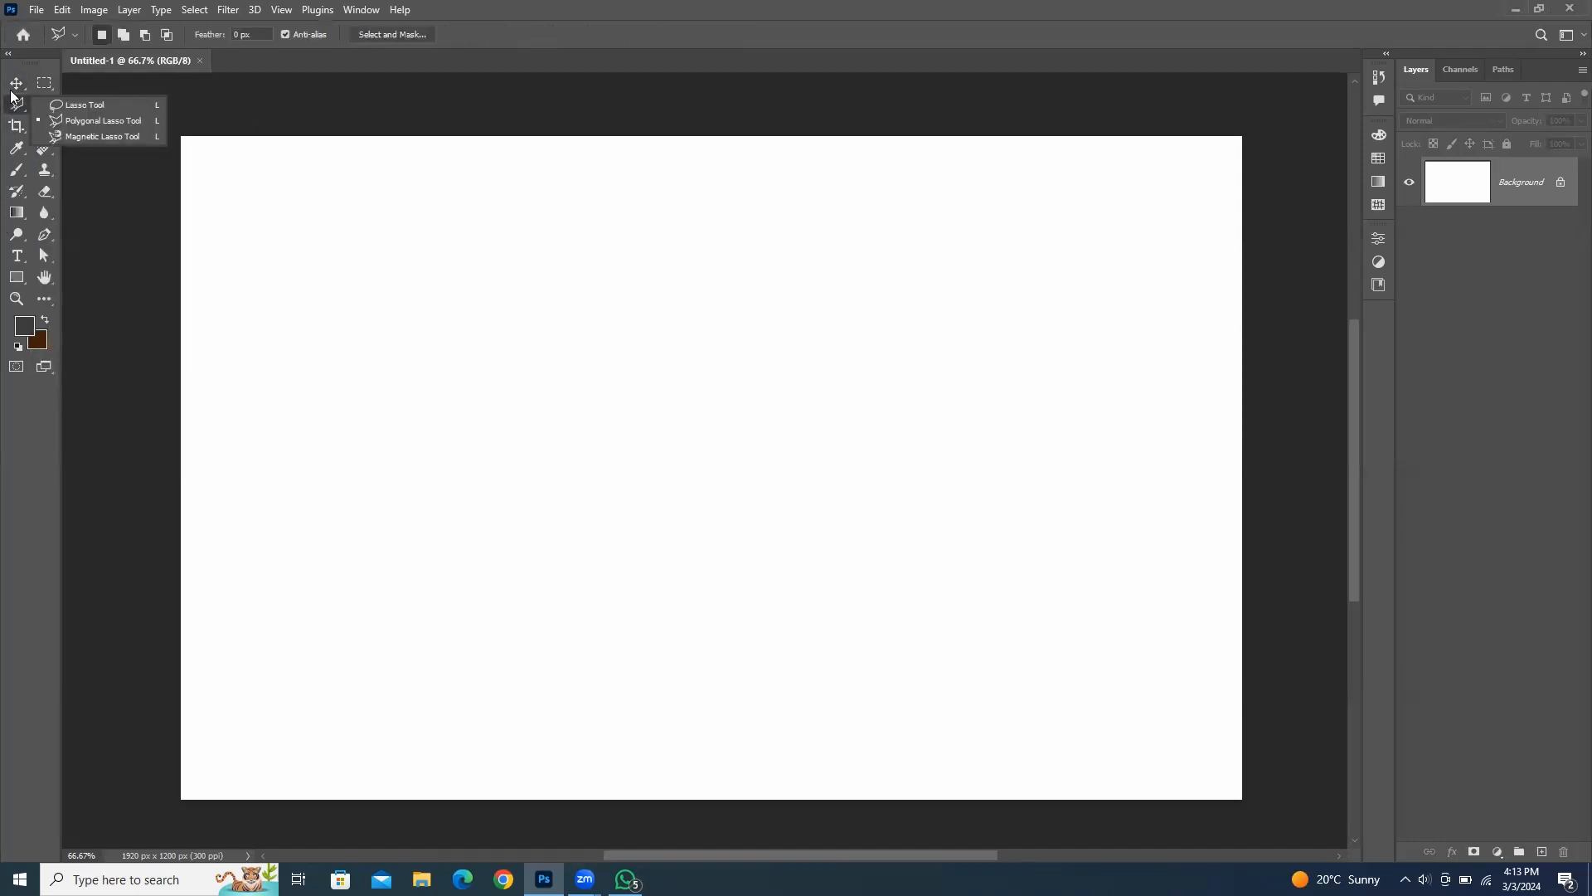
{"action": "left_click", "coordinate": [96, 110]}
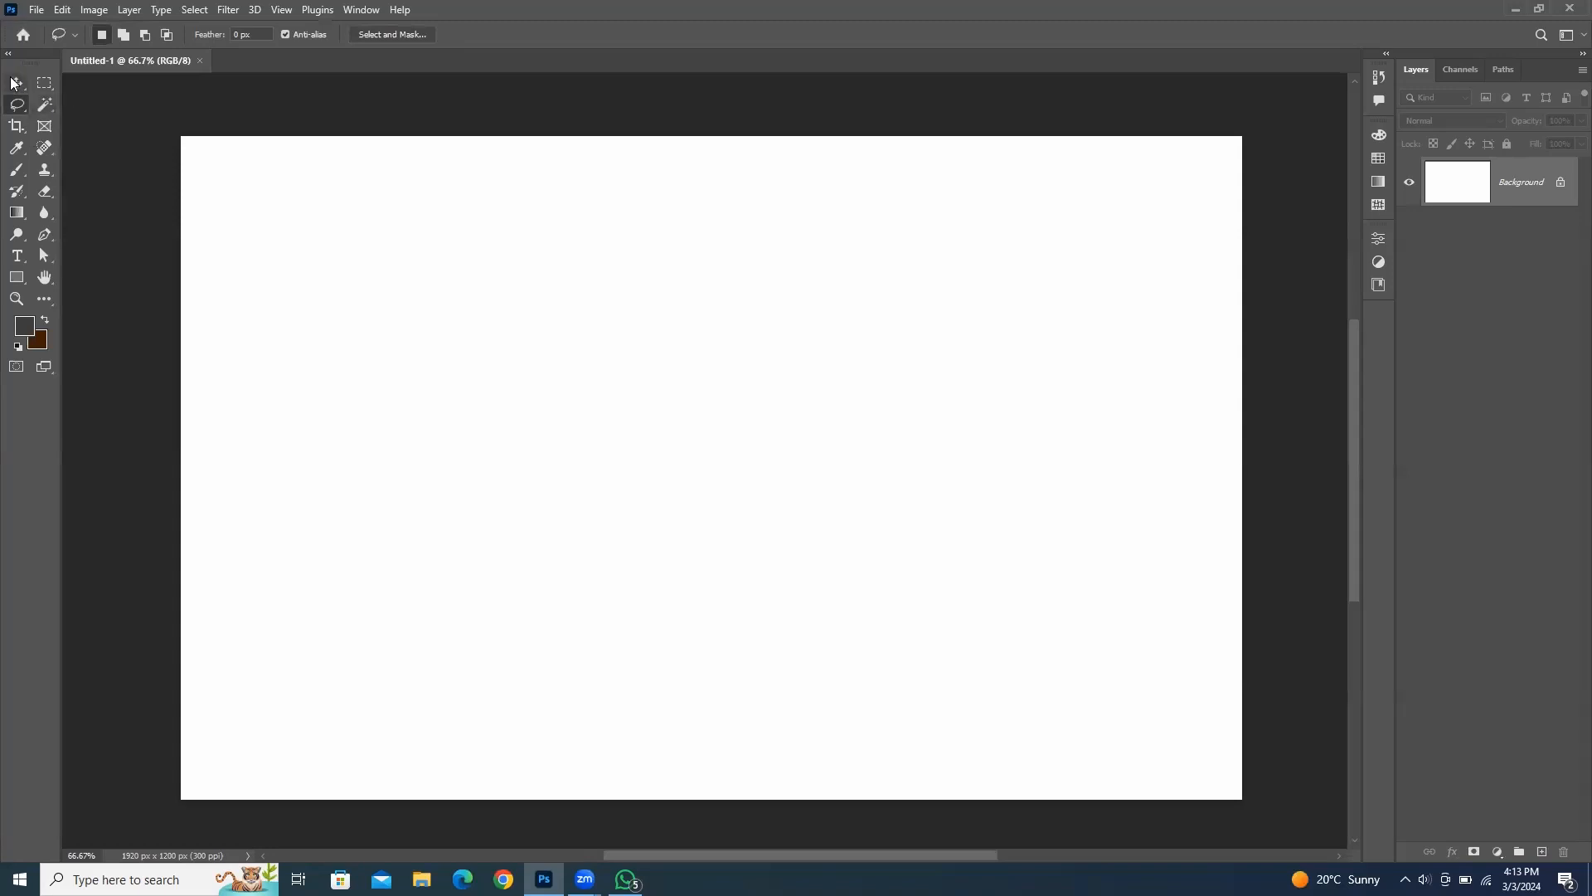
{"action": "left_click", "coordinate": [17, 86]}
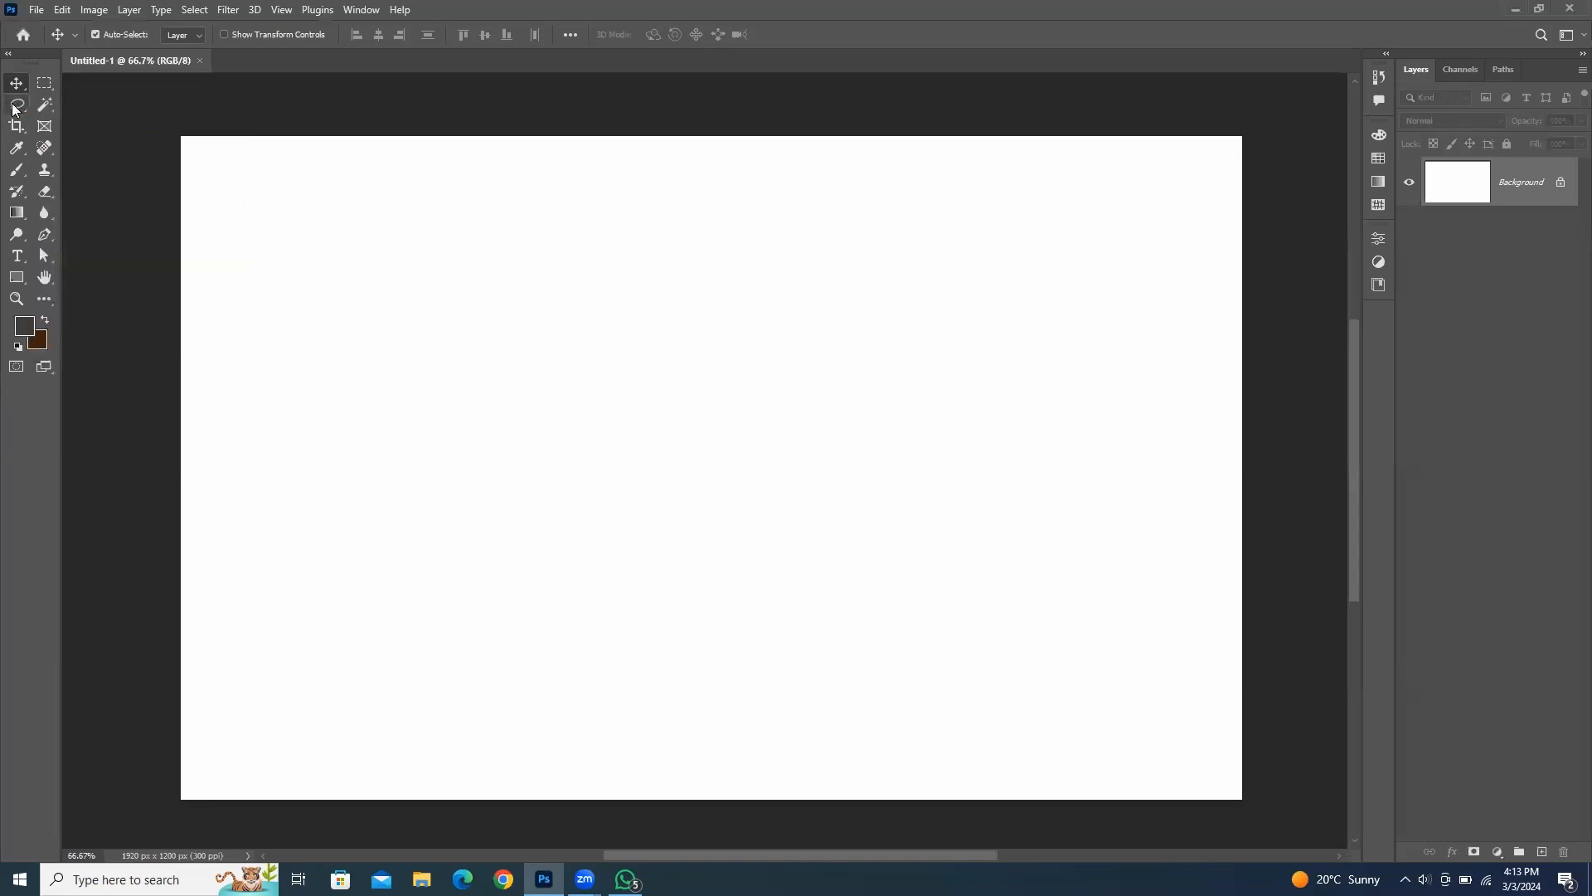
{"action": "left_click", "coordinate": [17, 105]}
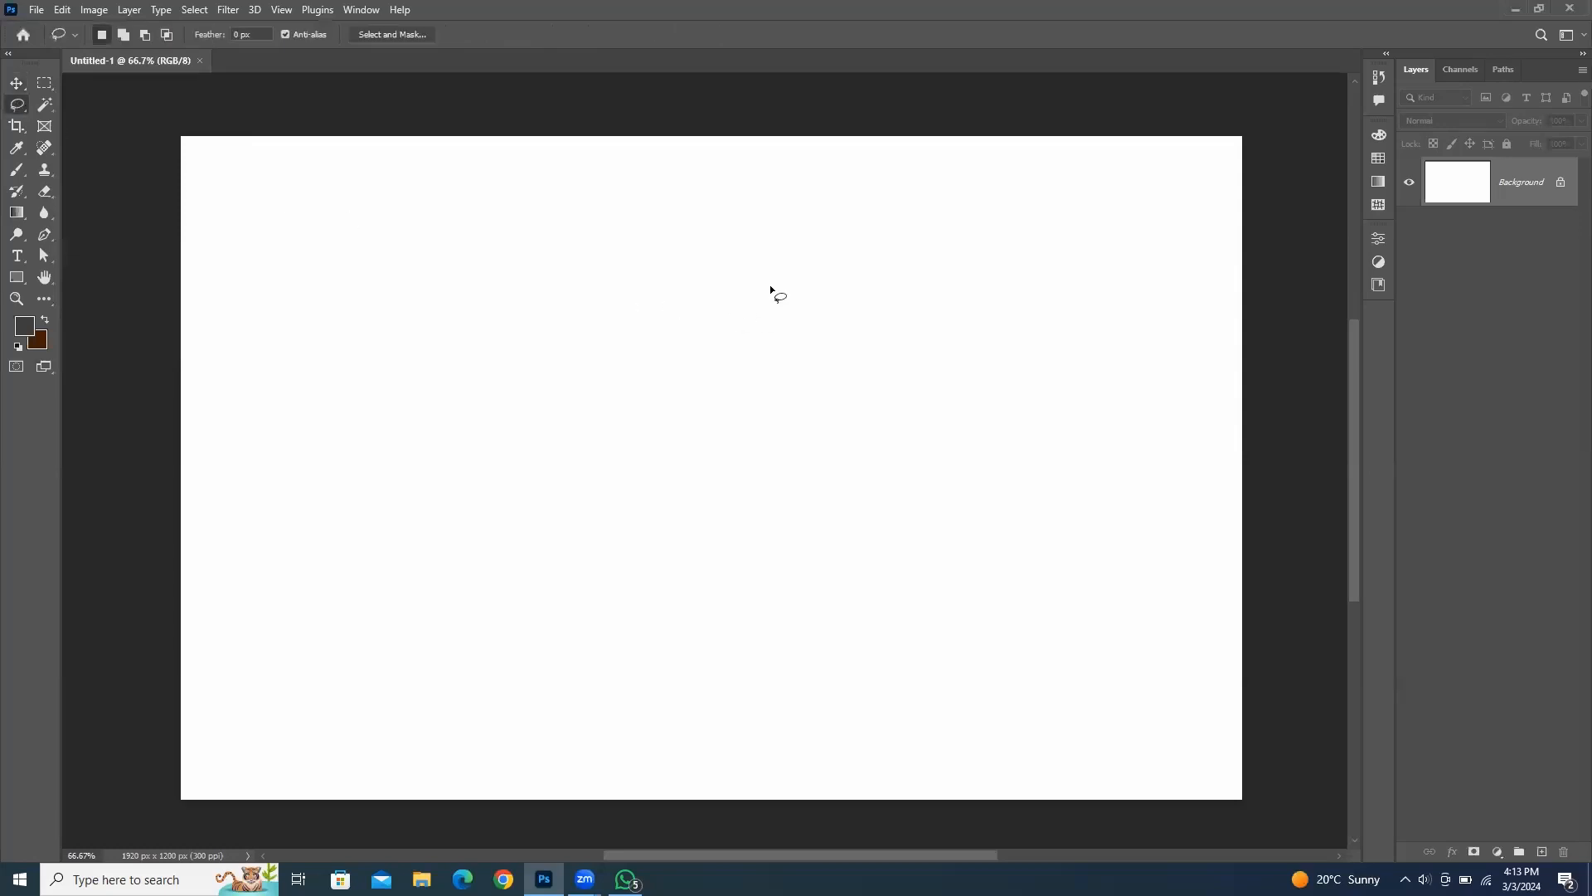
Step: Draw an irregular freehand selection with the Lasso tool, and replace it with a larger closed outline across most of the canvas
{"action": "mouse_move", "coordinate": [771, 289]}
{"action": "left_mouse_down"}
{"action": "mouse_move", "coordinate": [682, 257]}
{"action": "mouse_move", "coordinate": [606, 280]}
{"action": "mouse_move", "coordinate": [568, 402]}
{"action": "mouse_move", "coordinate": [602, 459]}
{"action": "mouse_move", "coordinate": [696, 480]}
{"action": "mouse_move", "coordinate": [780, 459]}
{"action": "mouse_move", "coordinate": [844, 354]}
{"action": "mouse_move", "coordinate": [851, 367]}
{"action": "mouse_move", "coordinate": [843, 323]}
{"action": "mouse_move", "coordinate": [770, 287]}
{"action": "left_mouse_up"}
{"action": "mouse_move", "coordinate": [301, 466]}
{"action": "left_mouse_down"}
{"action": "mouse_move", "coordinate": [329, 346]}
{"action": "mouse_move", "coordinate": [389, 365]}
{"action": "mouse_move", "coordinate": [556, 346]}
{"action": "mouse_move", "coordinate": [625, 292]}
{"action": "mouse_move", "coordinate": [764, 320]}
{"action": "mouse_move", "coordinate": [907, 279]}
{"action": "mouse_move", "coordinate": [990, 453]}
{"action": "mouse_move", "coordinate": [987, 567]}
{"action": "mouse_move", "coordinate": [918, 644]}
{"action": "mouse_move", "coordinate": [755, 579]}
{"action": "mouse_move", "coordinate": [551, 591]}
{"action": "mouse_move", "coordinate": [433, 549]}
{"action": "mouse_move", "coordinate": [328, 558]}
{"action": "mouse_move", "coordinate": [307, 475]}
{"action": "mouse_move", "coordinate": [438, 455]}
{"action": "mouse_move", "coordinate": [441, 420]}
{"action": "left_mouse_up"}
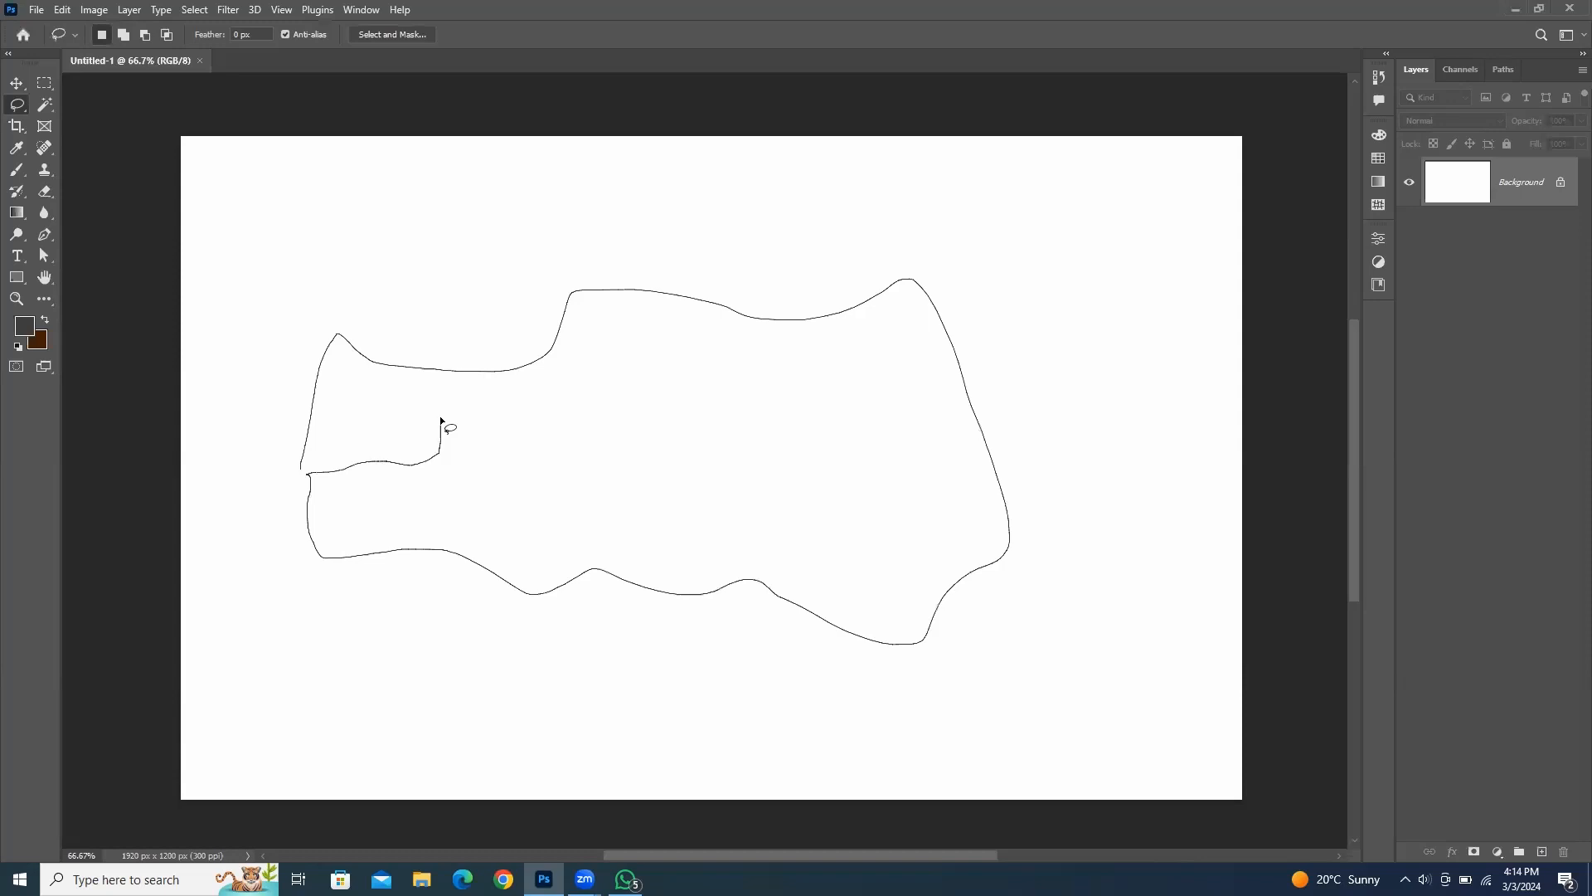
{"action": "left_click_drag", "start_coordinate": [441, 421], "coordinate": [444, 418]}
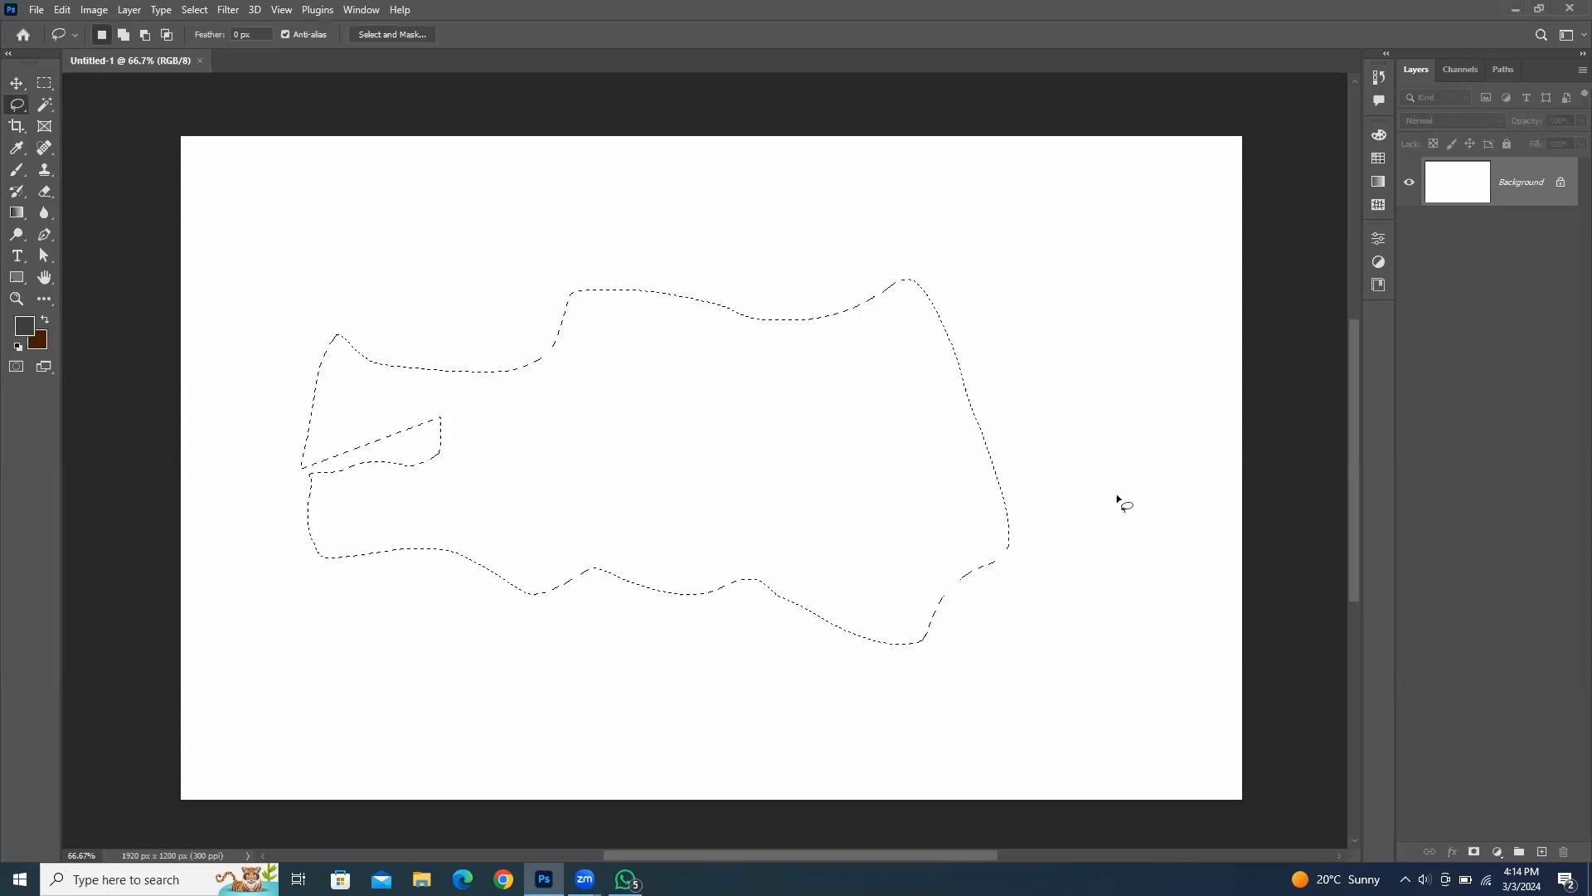
{"action": "mouse_move", "coordinate": [1161, 320]}
{"action": "left_mouse_down"}
{"action": "mouse_move", "coordinate": [950, 389]}
{"action": "mouse_move", "coordinate": [921, 441]}
{"action": "mouse_move", "coordinate": [842, 382]}
{"action": "mouse_move", "coordinate": [802, 261]}
{"action": "mouse_move", "coordinate": [687, 190]}
{"action": "mouse_move", "coordinate": [503, 219]}
{"action": "mouse_move", "coordinate": [455, 187]}
{"action": "mouse_move", "coordinate": [362, 319]}
{"action": "mouse_move", "coordinate": [389, 385]}
{"action": "mouse_move", "coordinate": [342, 443]}
{"action": "mouse_move", "coordinate": [299, 591]}
{"action": "mouse_move", "coordinate": [453, 734]}
{"action": "mouse_move", "coordinate": [752, 702]}
{"action": "mouse_move", "coordinate": [821, 584]}
{"action": "mouse_move", "coordinate": [958, 546]}
{"action": "mouse_move", "coordinate": [1038, 488]}
{"action": "mouse_move", "coordinate": [1088, 406]}
{"action": "mouse_move", "coordinate": [1158, 414]}
{"action": "mouse_move", "coordinate": [1194, 487]}
{"action": "mouse_move", "coordinate": [1217, 466]}
{"action": "mouse_move", "coordinate": [1214, 434]}
{"action": "mouse_move", "coordinate": [1216, 446]}
{"action": "mouse_move", "coordinate": [1200, 384]}
{"action": "mouse_move", "coordinate": [1161, 322]}
{"action": "left_mouse_up"}
Step: Fill the freehand selection with the dark gray foreground color on a new layer and deselect it
{"action": "left_click", "coordinate": [1541, 853]}
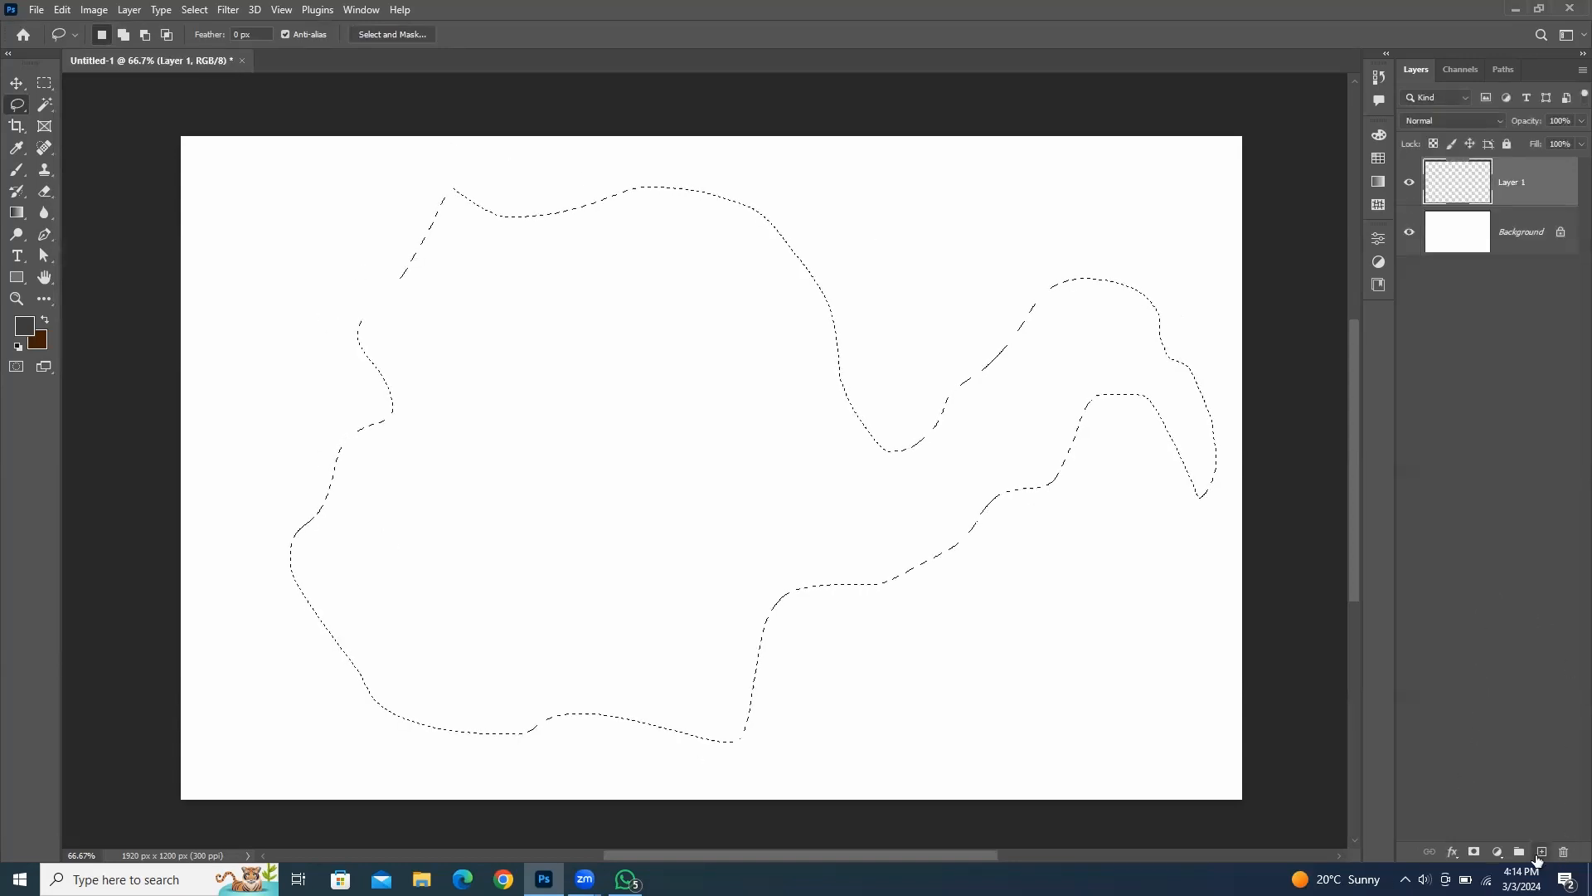
{"action": "key", "text": "alt+BackSpace"}
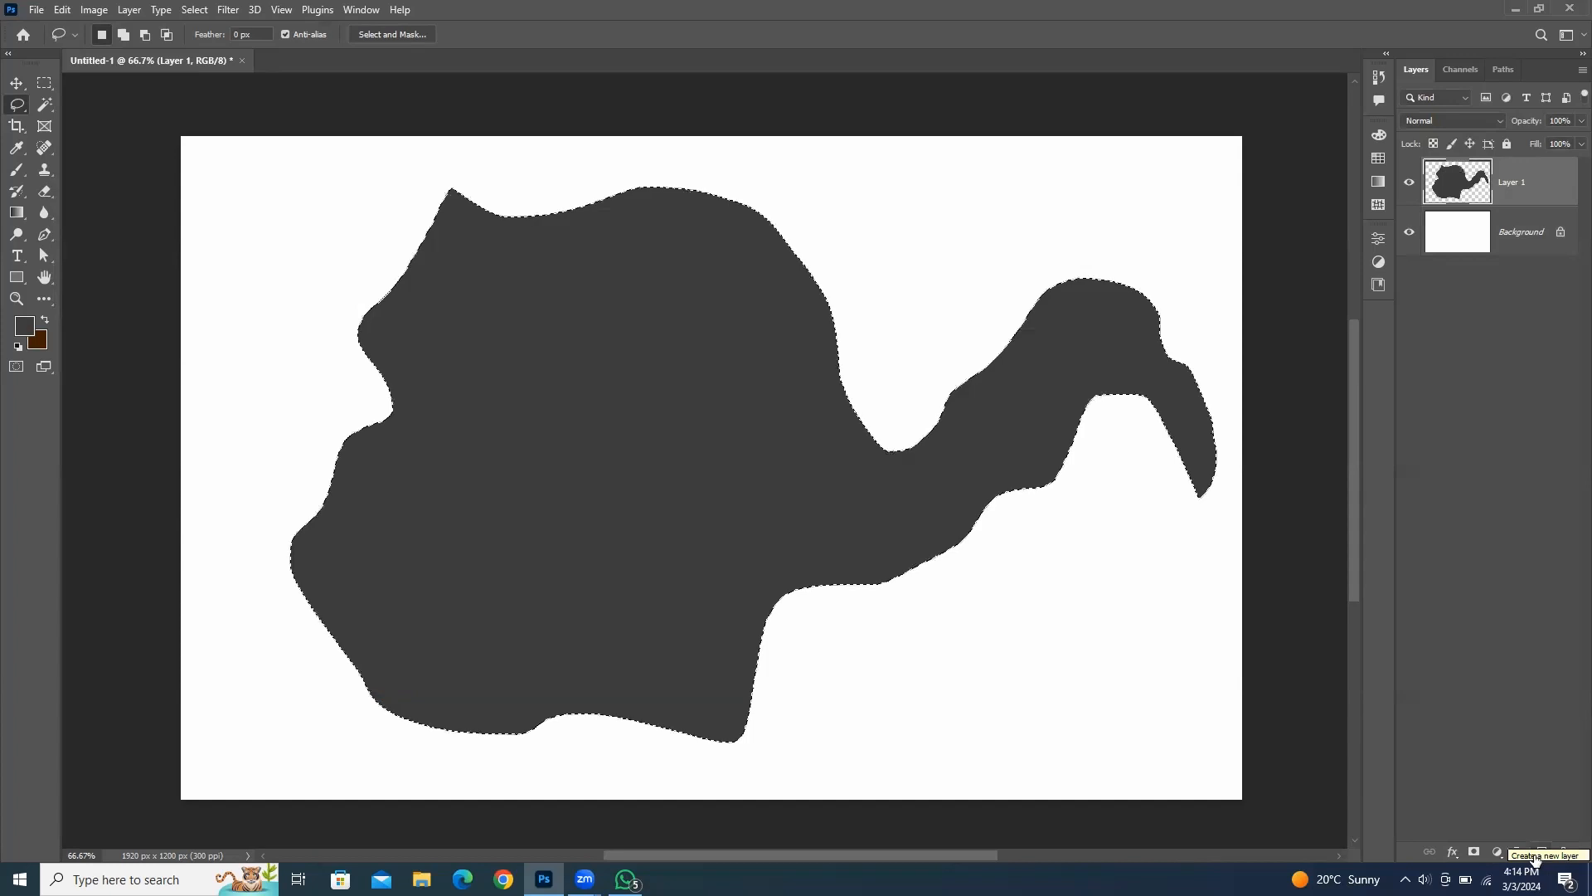
{"action": "key", "text": "ctrl+d"}
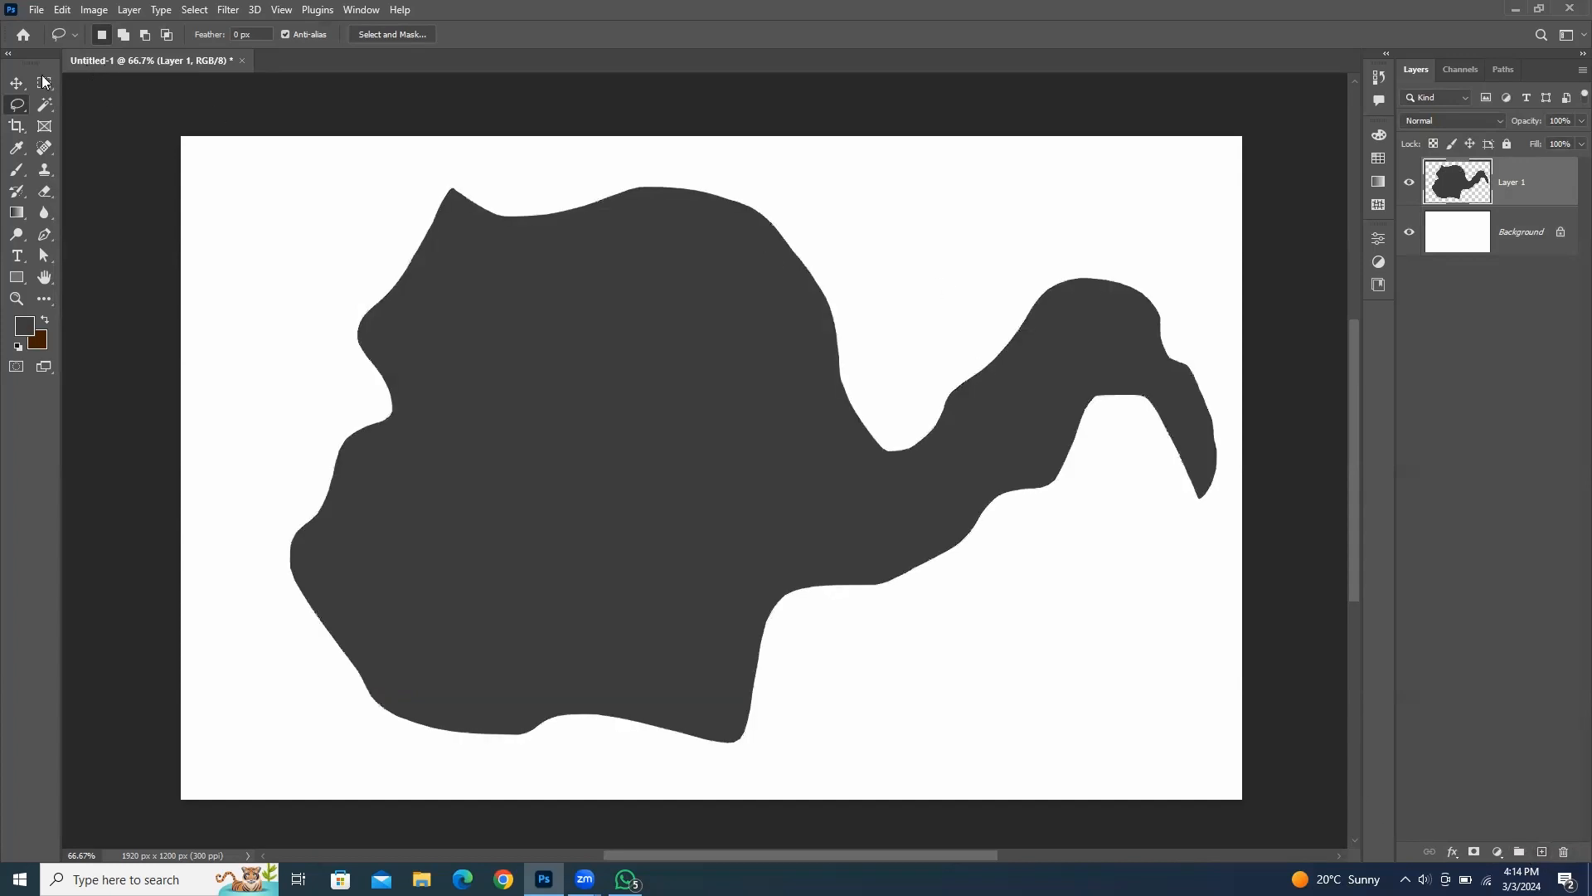
Step: Move the filled freehand shape slightly down and to the left, and delete its layer
{"action": "key", "text": "v"}
{"action": "left_click_drag", "start_coordinate": [720, 536], "coordinate": [612, 523]}
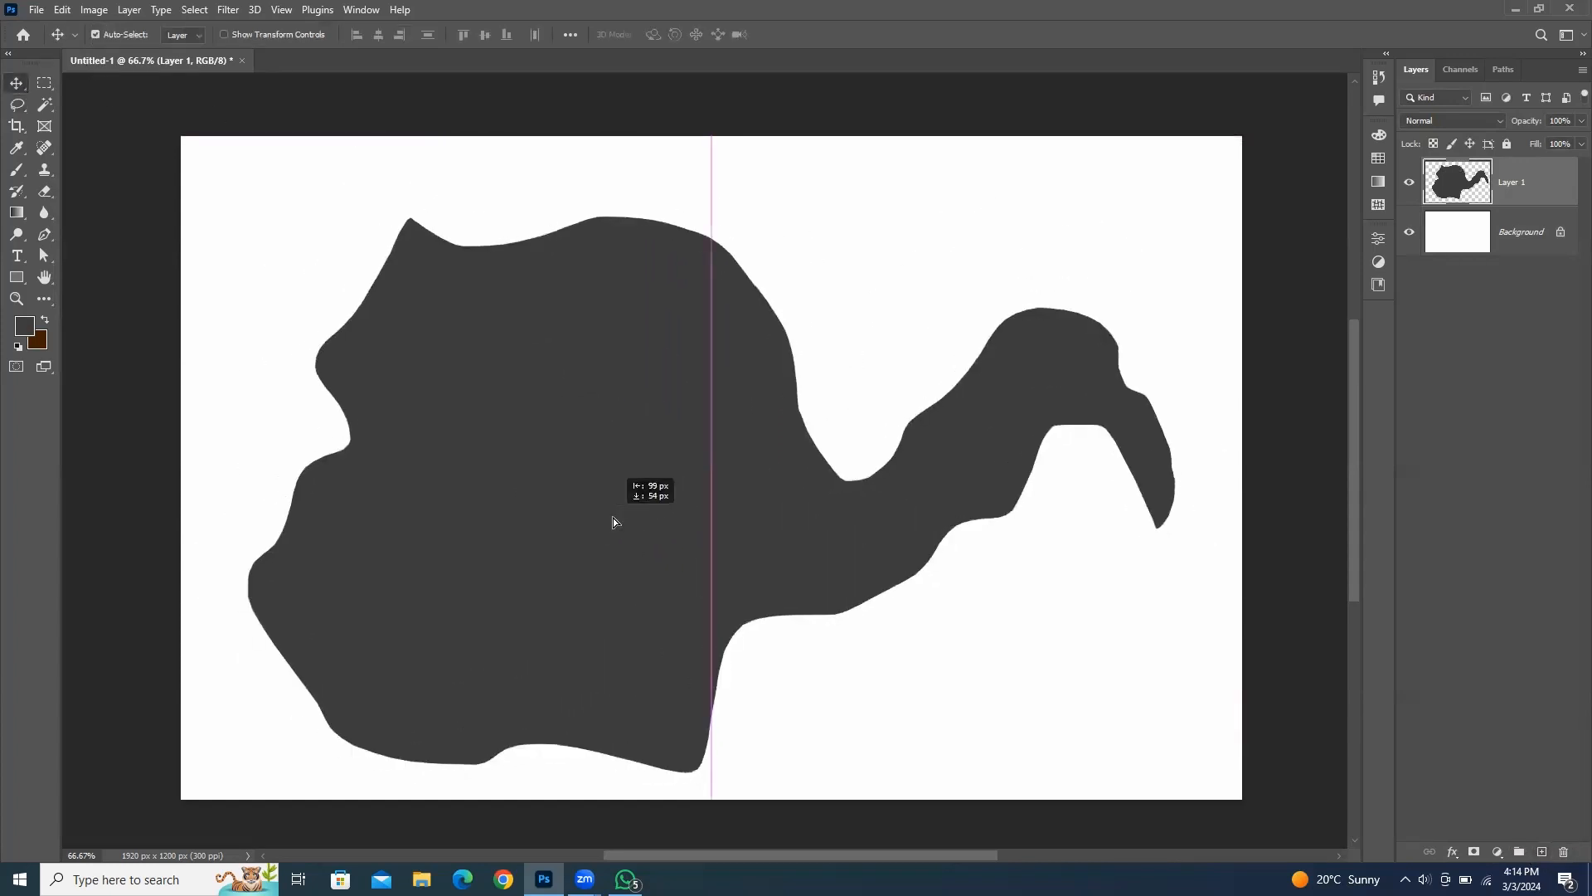
{"action": "key", "text": "ctrl+e"}
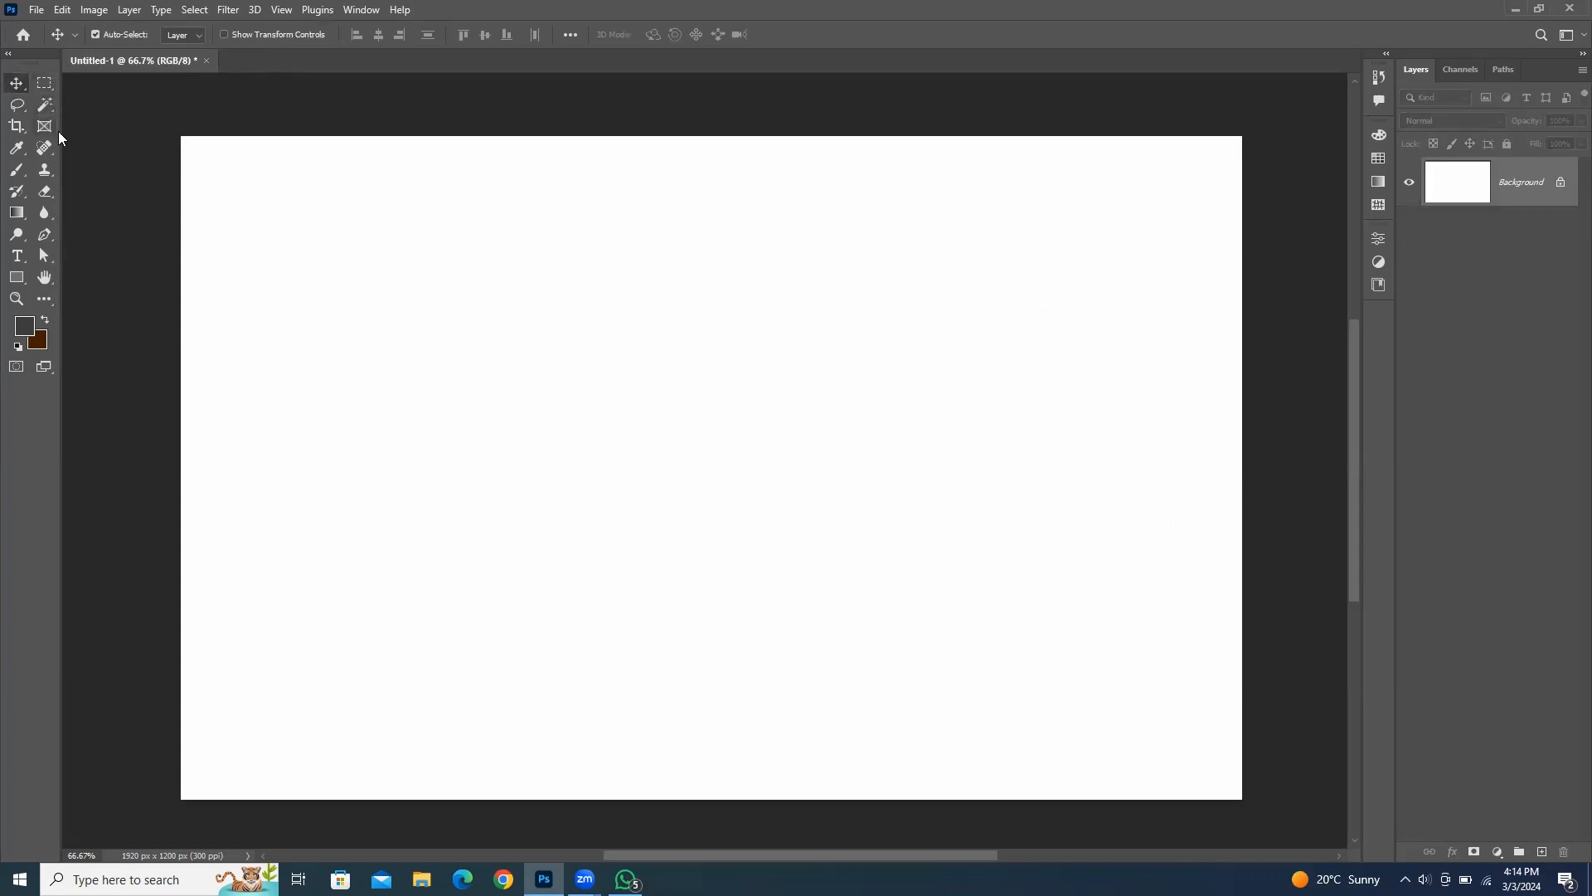
Step: Outline a closed fish-like selection with a pointed tail from straight segments using the Polygonal Lasso tool
{"action": "left_click", "coordinate": [19, 109]}
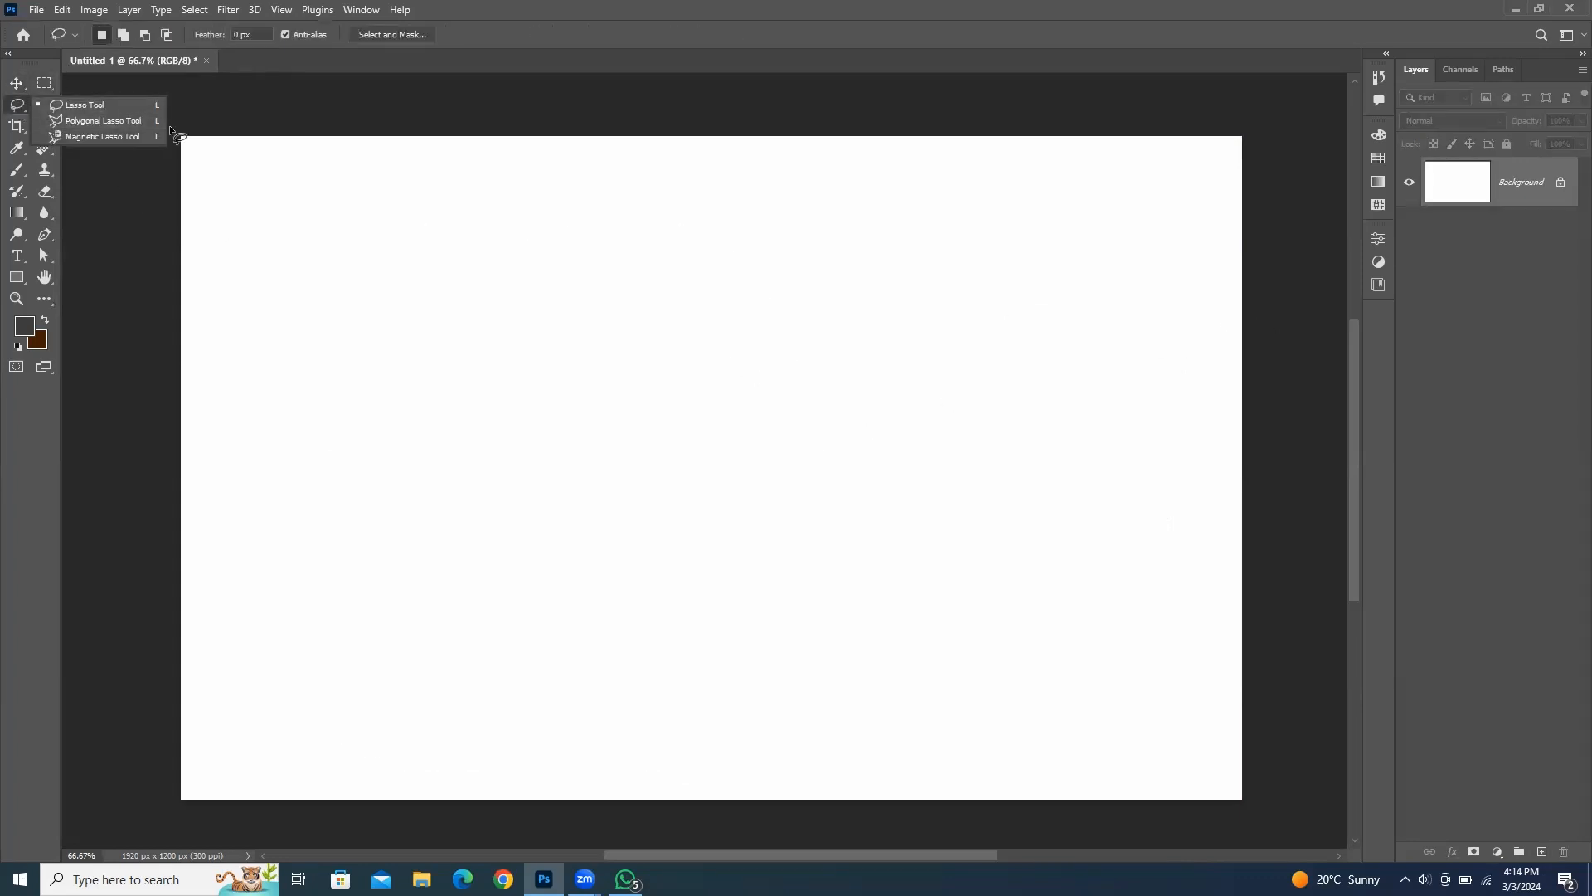
{"action": "left_click", "coordinate": [121, 122]}
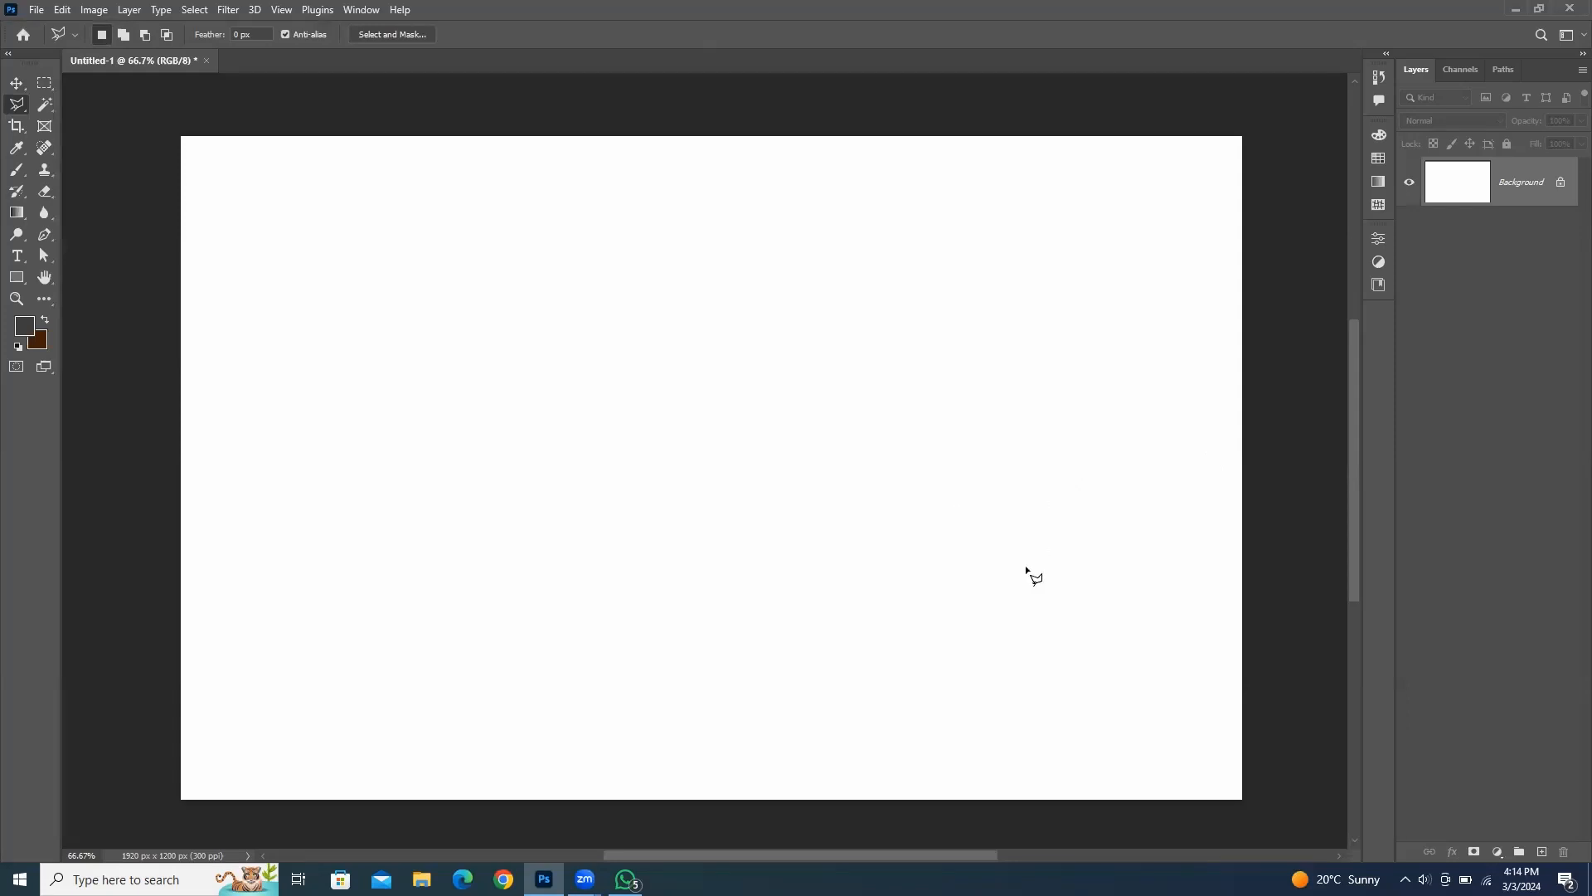
{"action": "left_click", "coordinate": [1067, 544]}
{"action": "left_click", "coordinate": [1020, 521]}
{"action": "left_click", "coordinate": [1012, 445]}
{"action": "left_click", "coordinate": [906, 352]}
{"action": "left_click", "coordinate": [825, 342]}
{"action": "left_click", "coordinate": [740, 342]}
{"action": "left_click", "coordinate": [625, 376]}
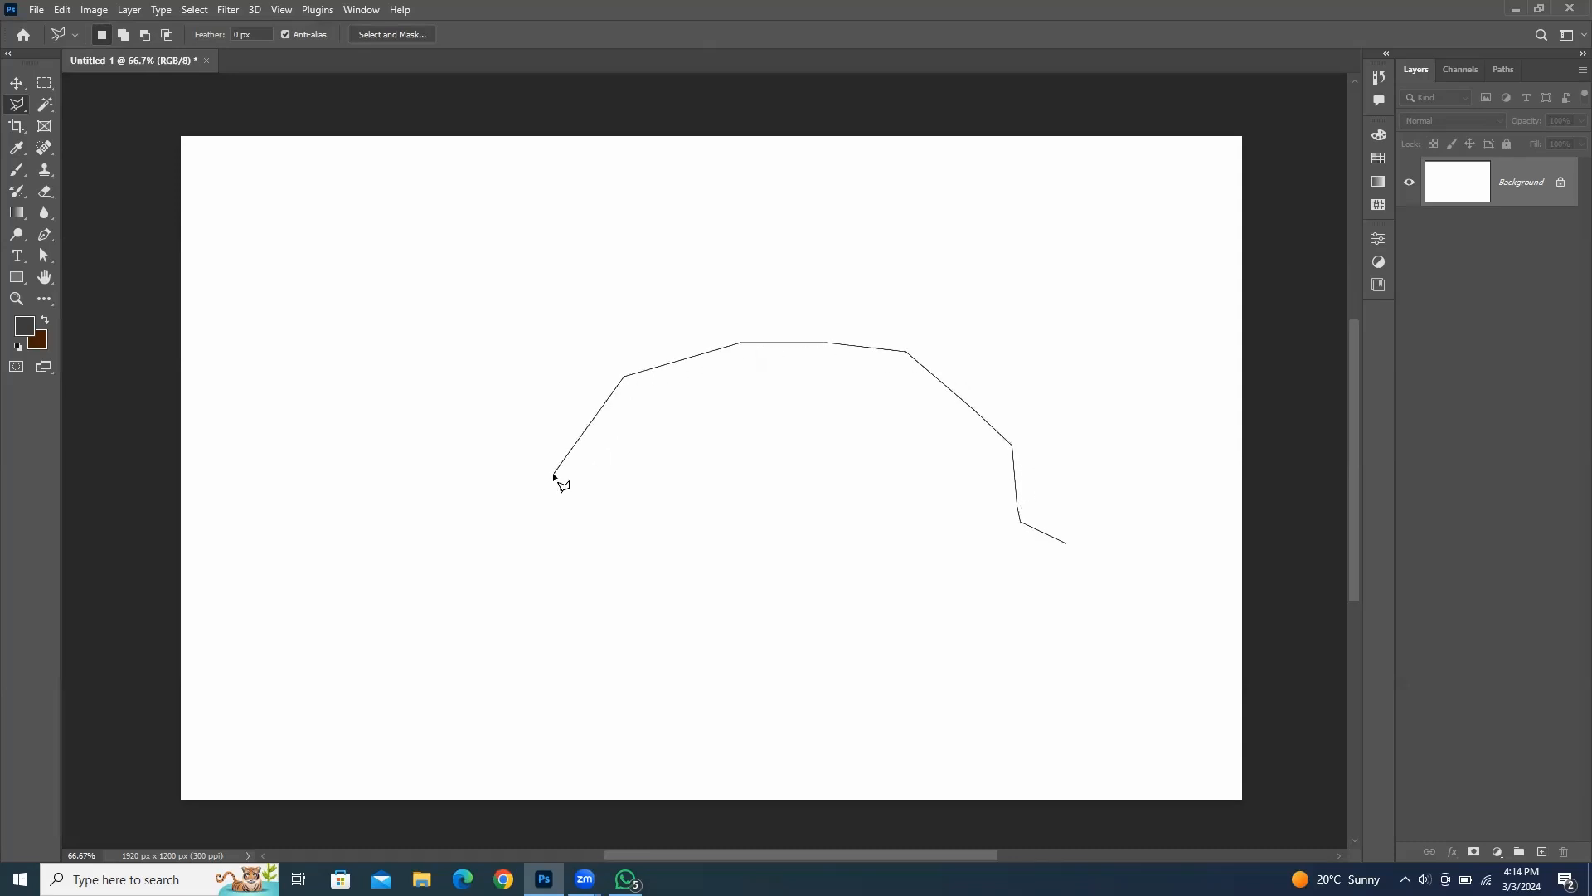
{"action": "left_click", "coordinate": [554, 475]}
{"action": "left_click", "coordinate": [503, 569]}
{"action": "left_click", "coordinate": [632, 582]}
{"action": "left_click", "coordinate": [761, 529]}
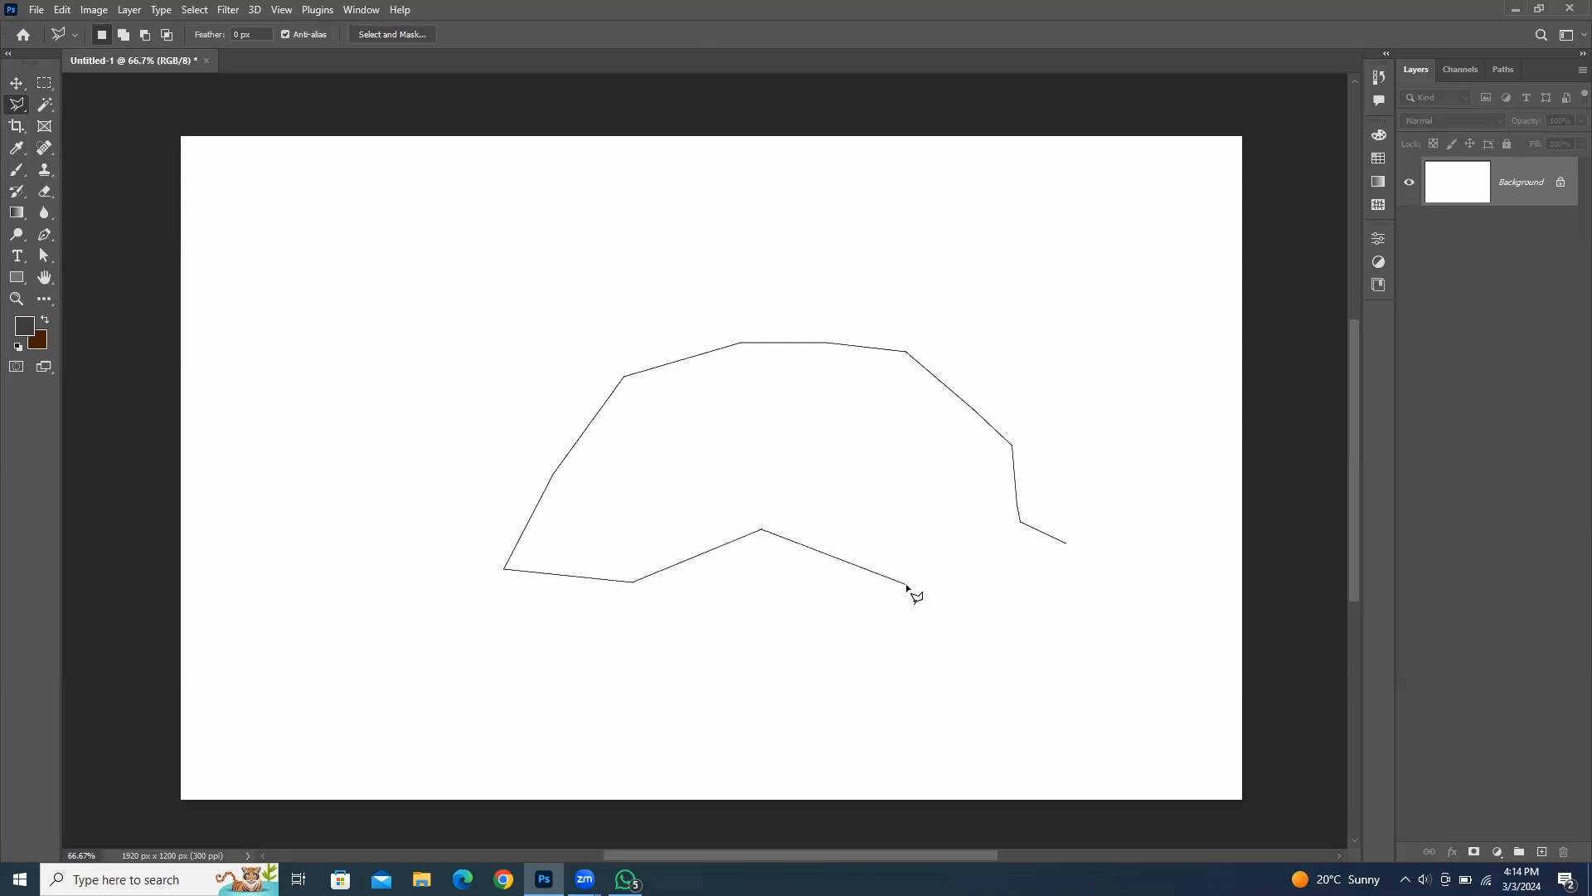
{"action": "left_click", "coordinate": [907, 584]}
{"action": "left_click", "coordinate": [1010, 552]}
{"action": "left_click", "coordinate": [1075, 568]}
{"action": "left_click", "coordinate": [1172, 677]}
{"action": "left_click", "coordinate": [1141, 386]}
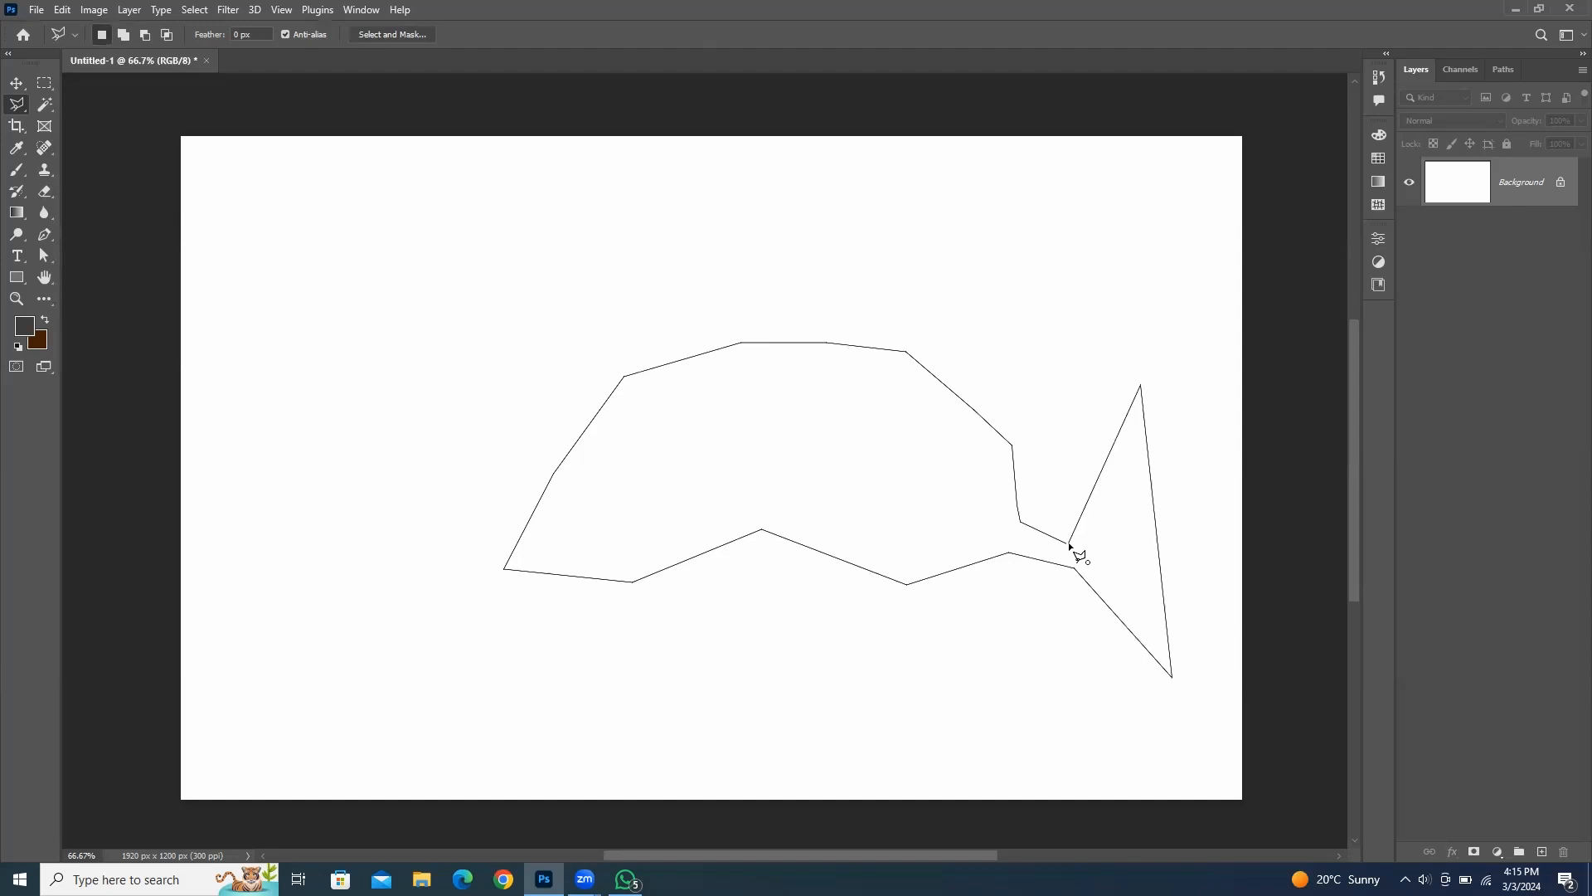
{"action": "left_click", "coordinate": [1069, 546]}
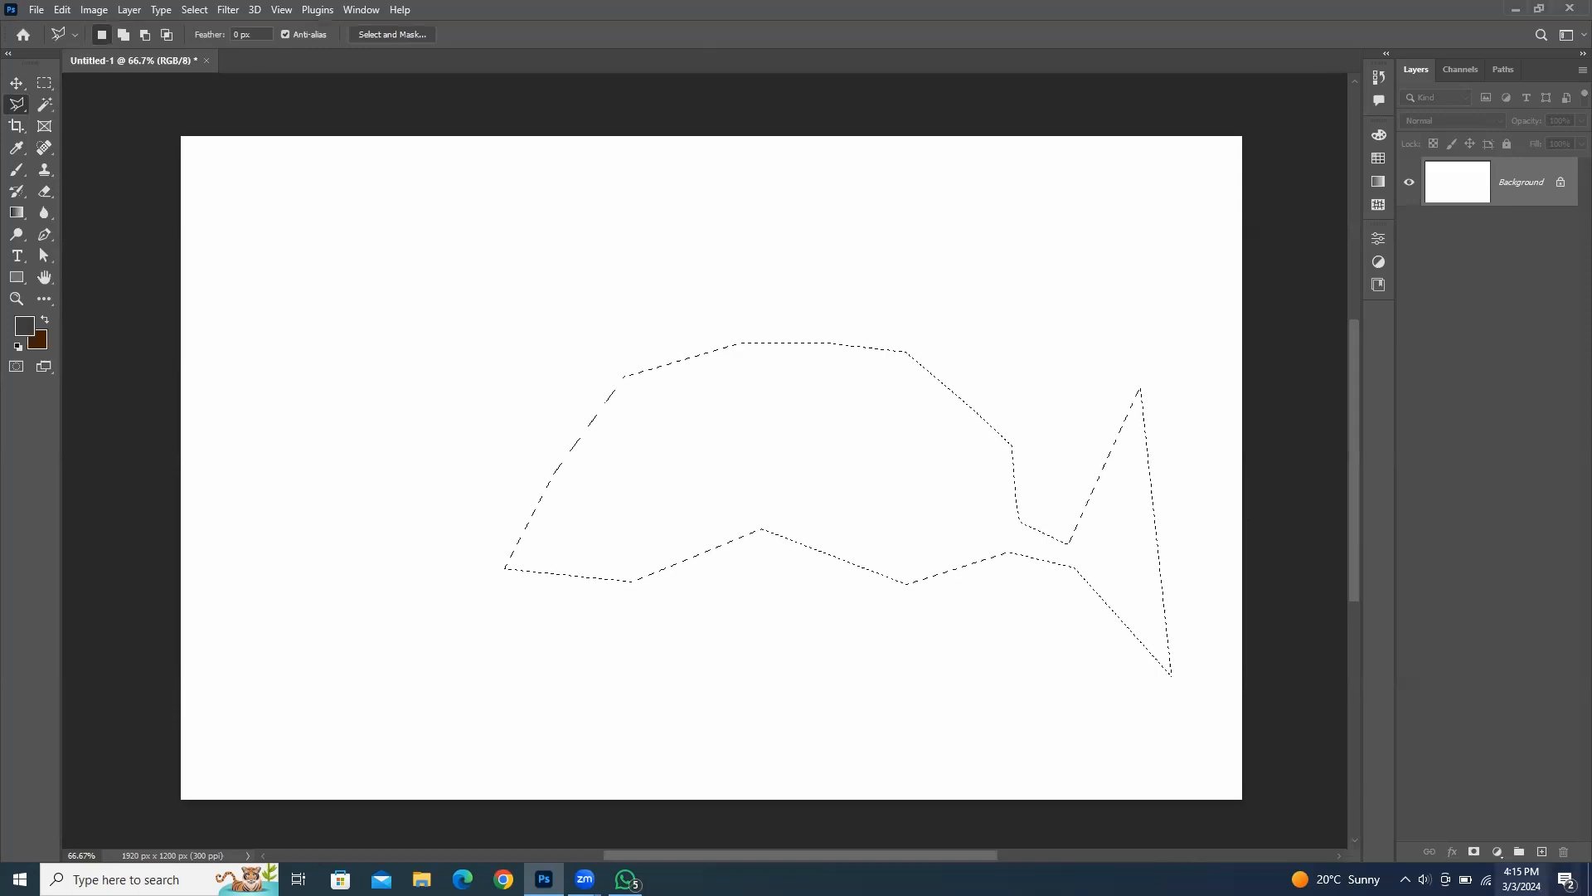
Step: Fill the polygonal selection with the dark gray foreground color on a new layer, deselect it and activate the Move tool
{"action": "left_click", "coordinate": [1542, 852]}
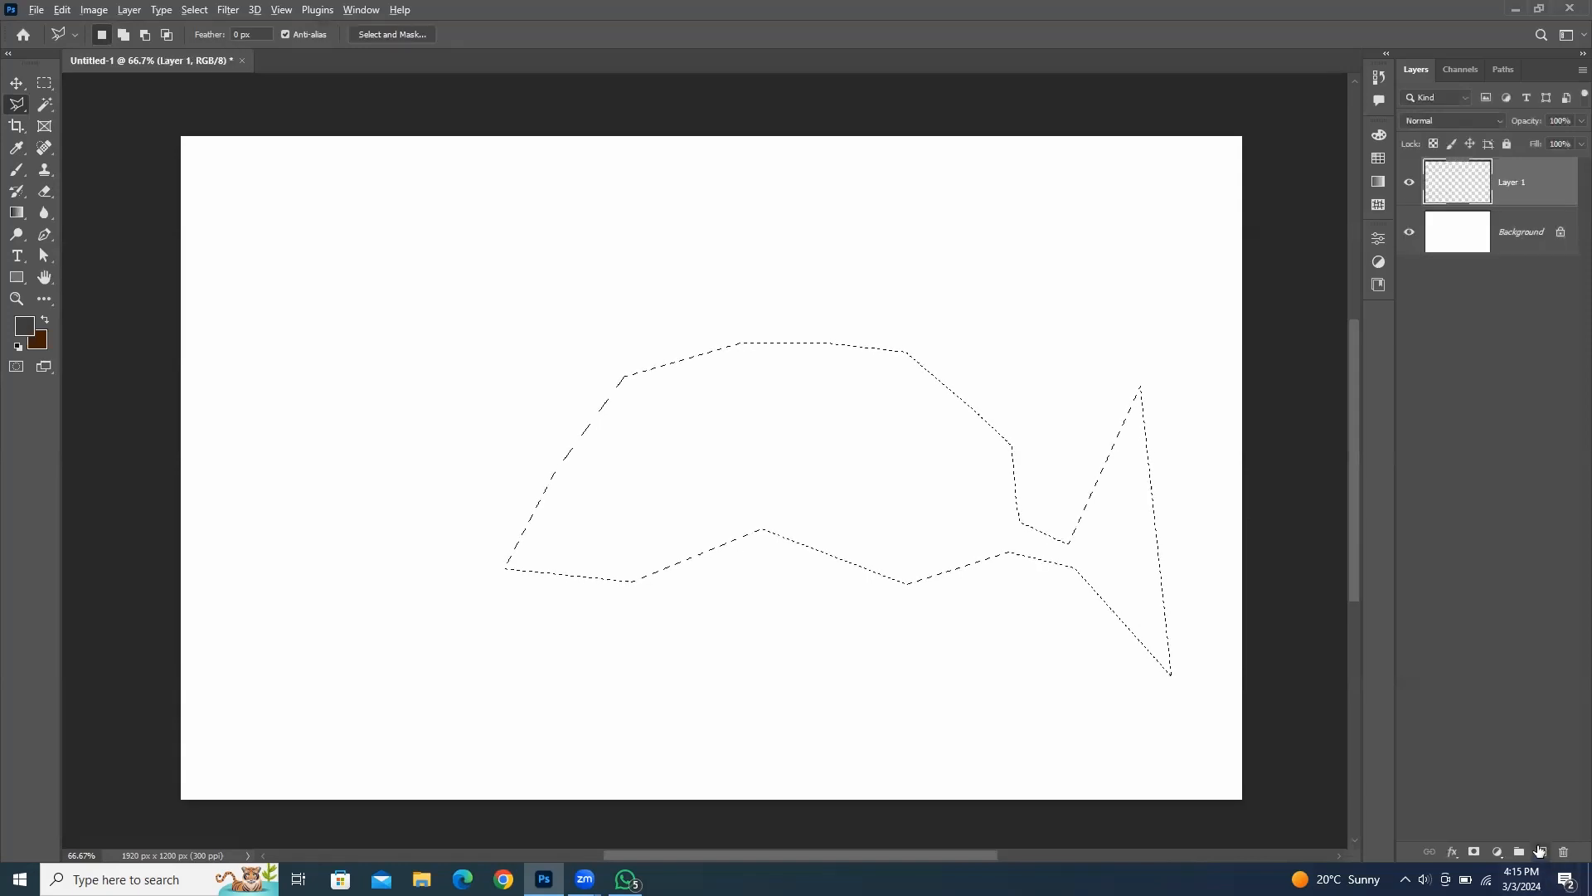
{"action": "key", "text": "alt+BackSpace"}
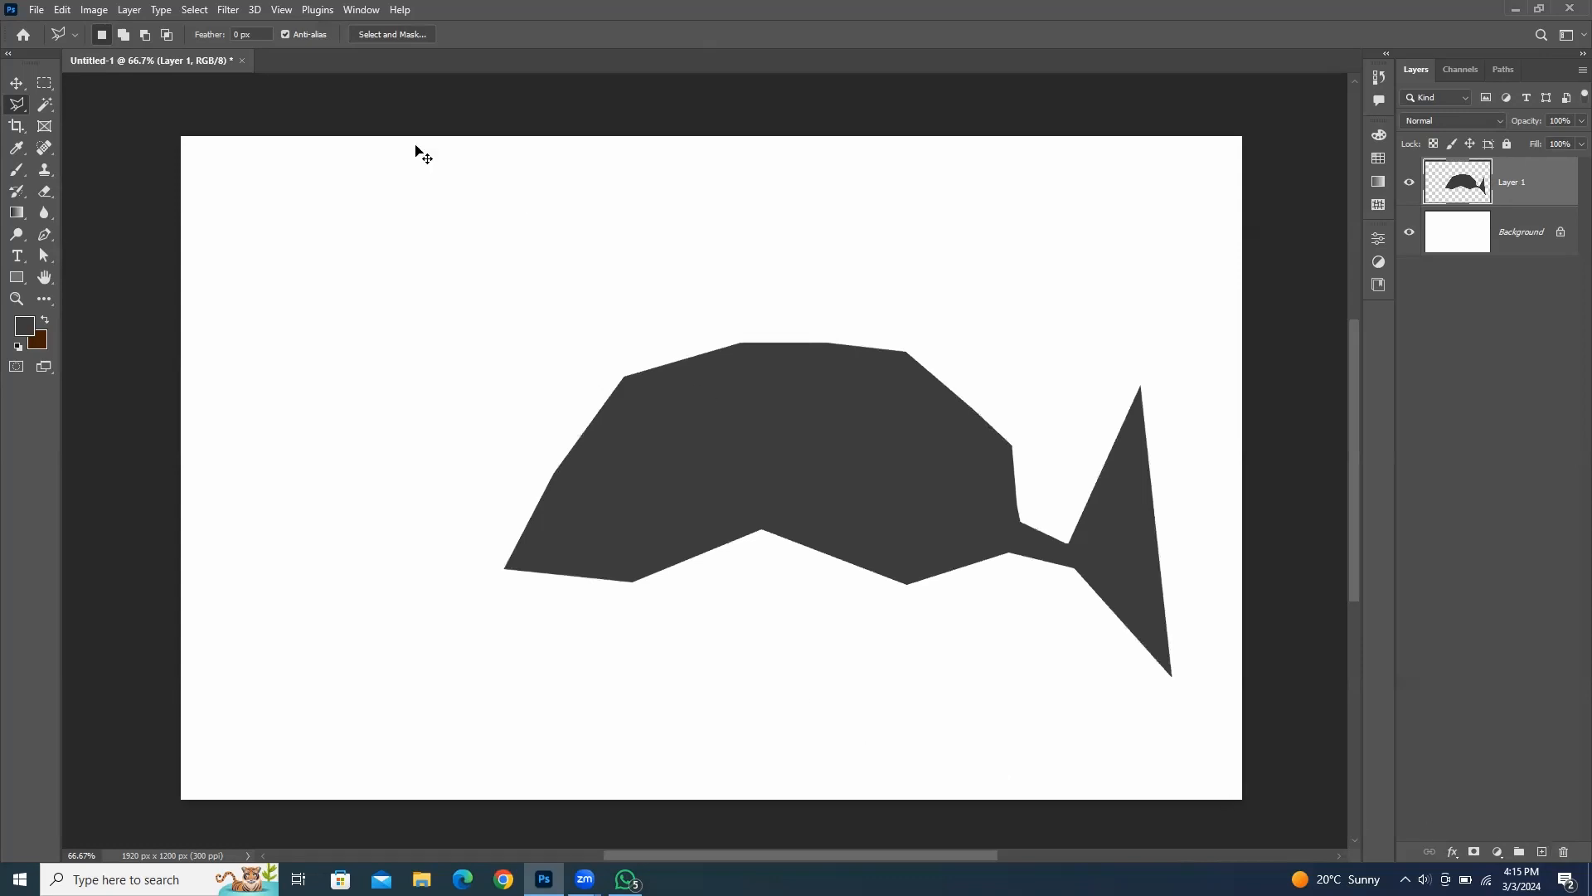
{"action": "left_click", "coordinate": [15, 84]}
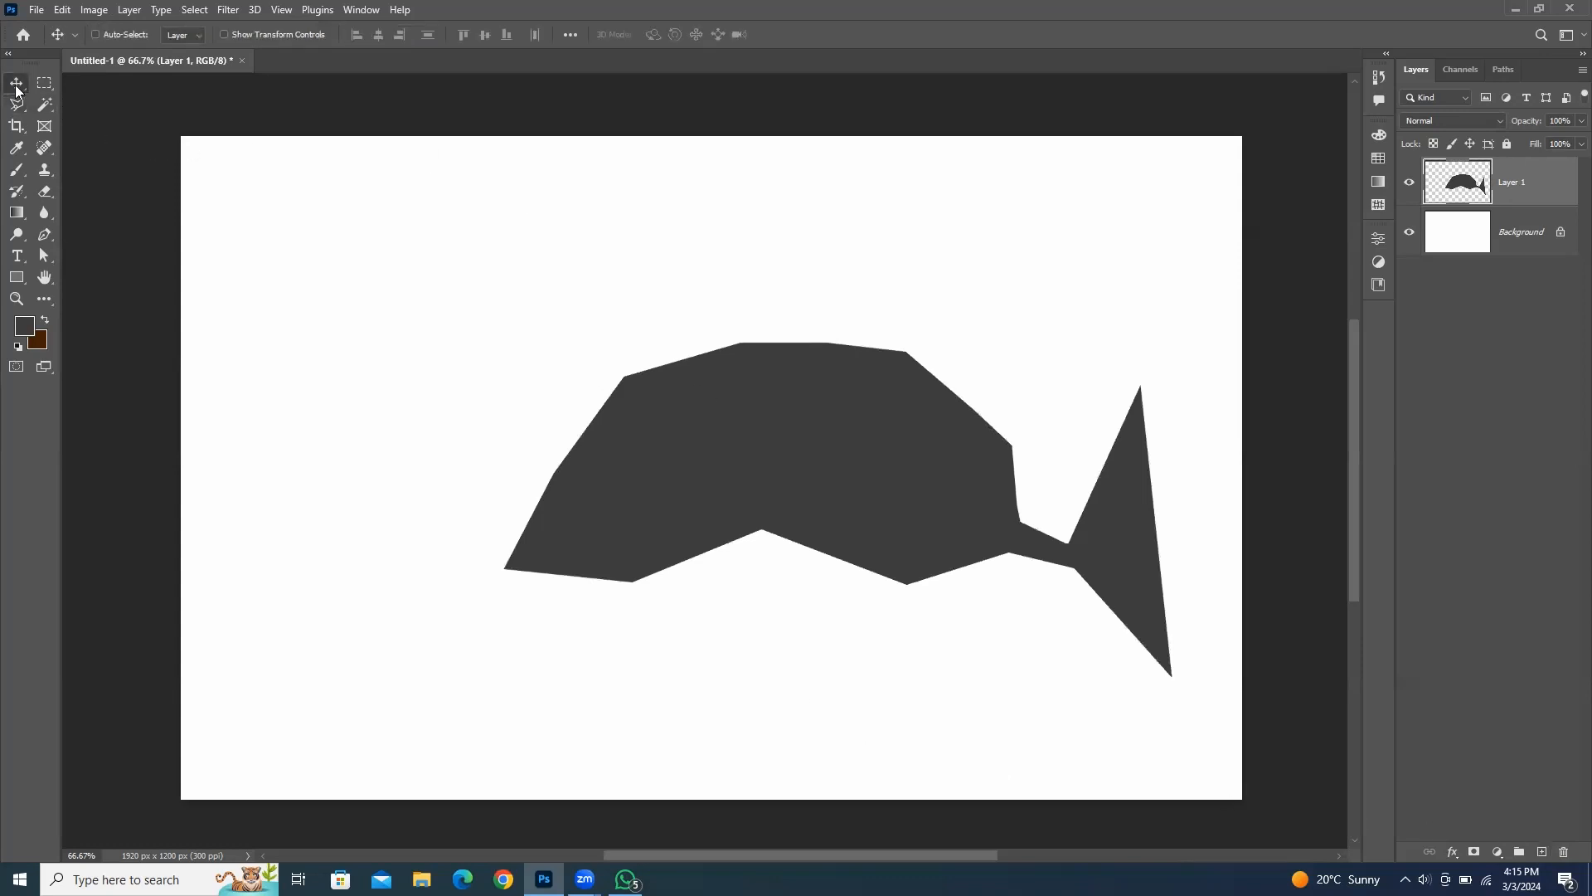
Step: Undo the fill, the new layer and the polygonal selection
{"action": "key", "text": "ctrl+z"}
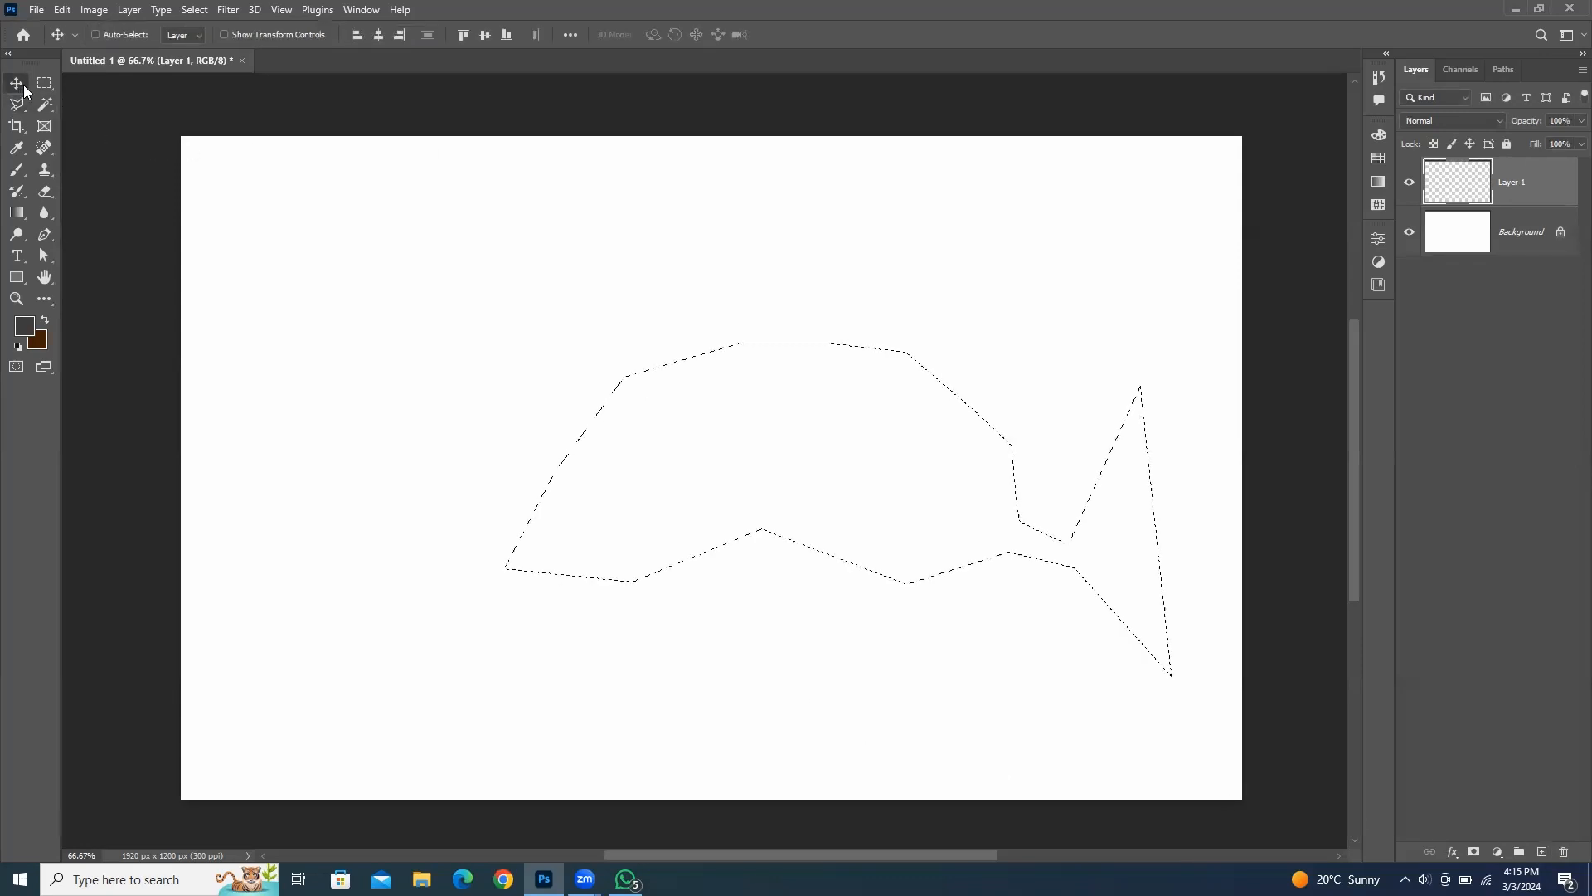
{"action": "key", "text": "ctrl+z"}
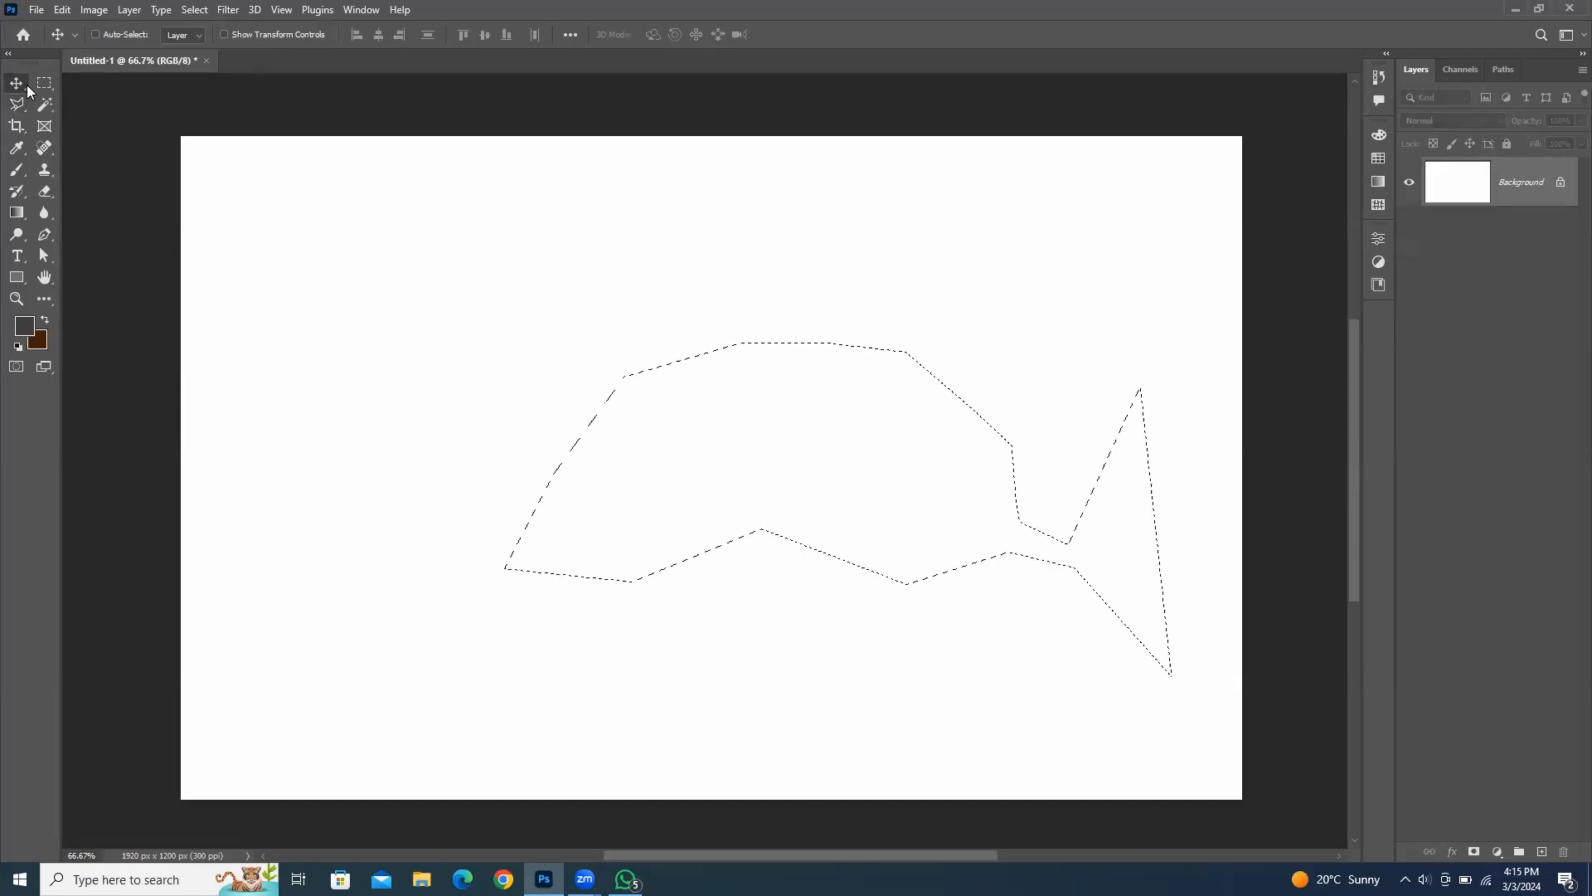
{"action": "key", "text": "ctrl+z"}
Step: Trace a closed, curved hook-shaped selection across the canvas with the Magnetic Lasso tool
{"action": "left_click", "coordinate": [18, 111]}
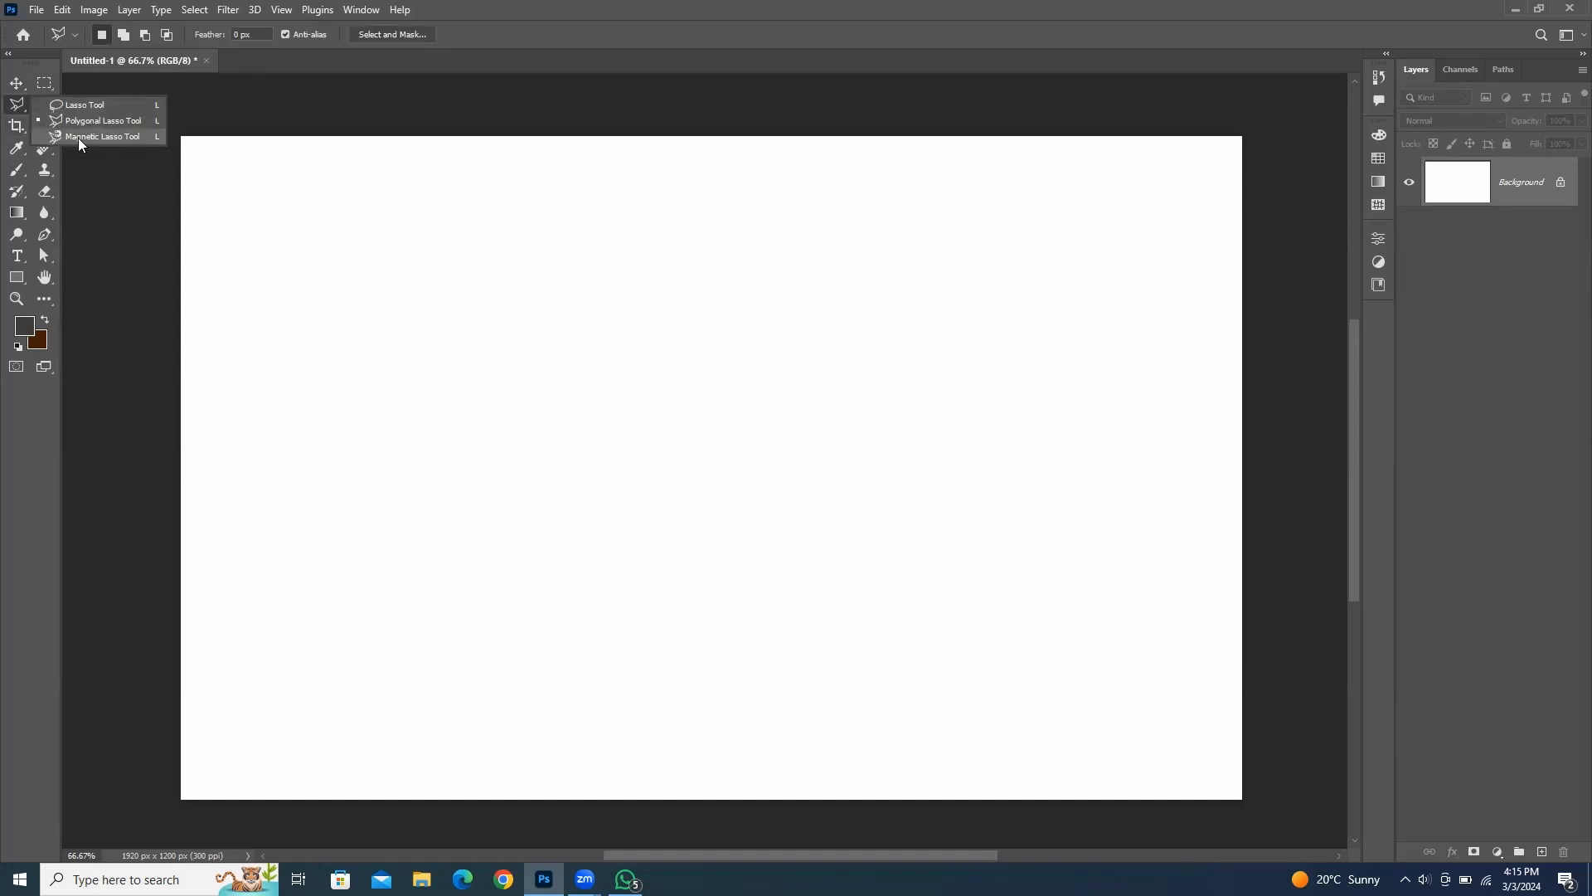
{"action": "left_click", "coordinate": [101, 136]}
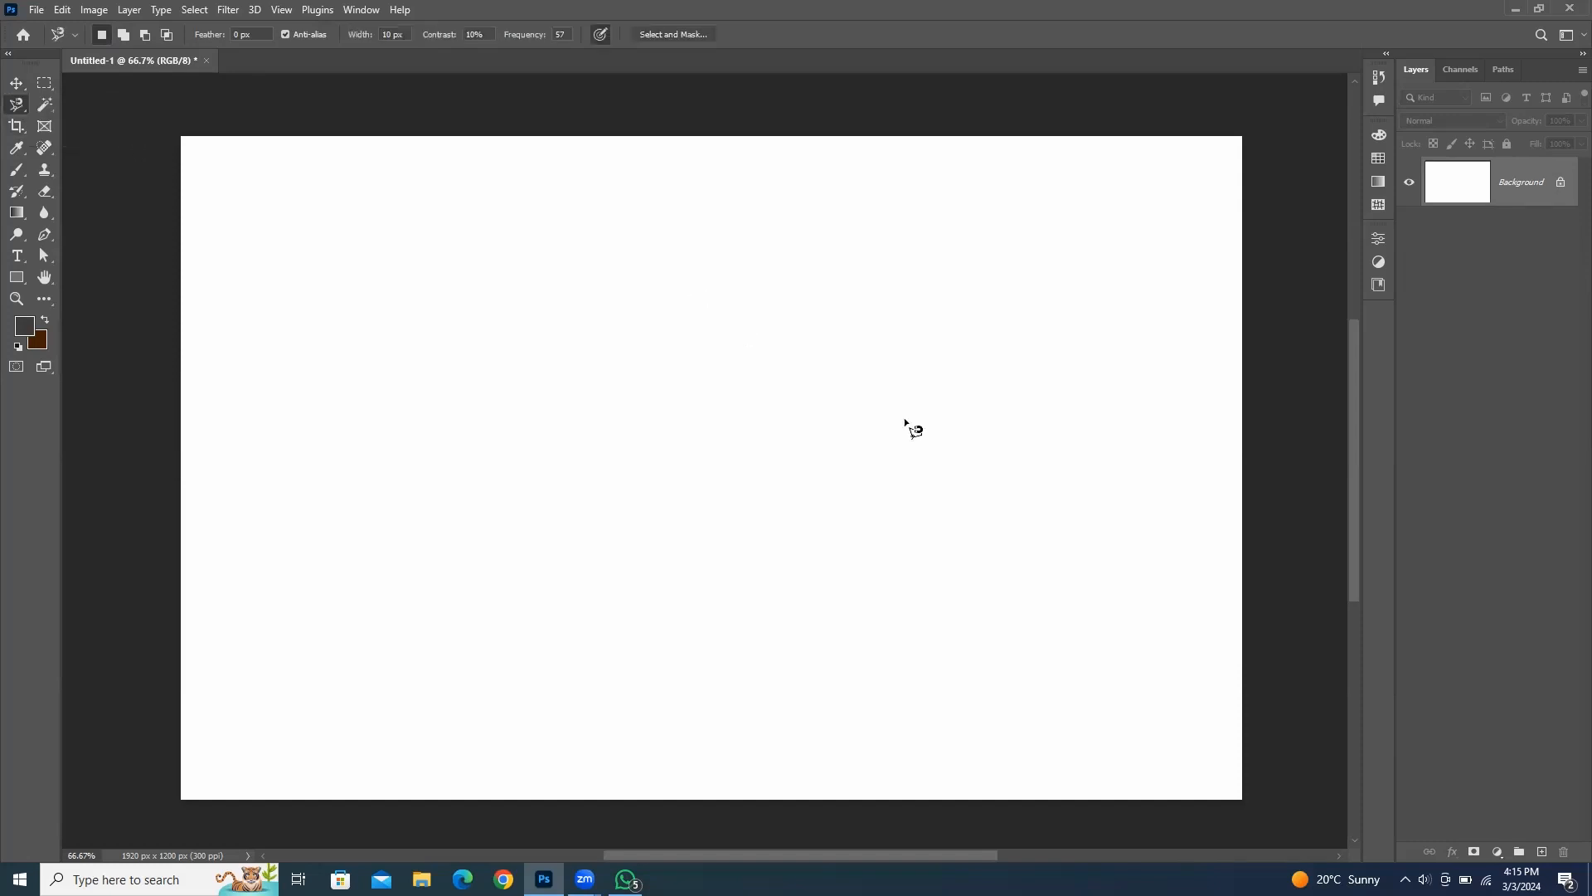
{"action": "left_click", "coordinate": [1045, 597]}
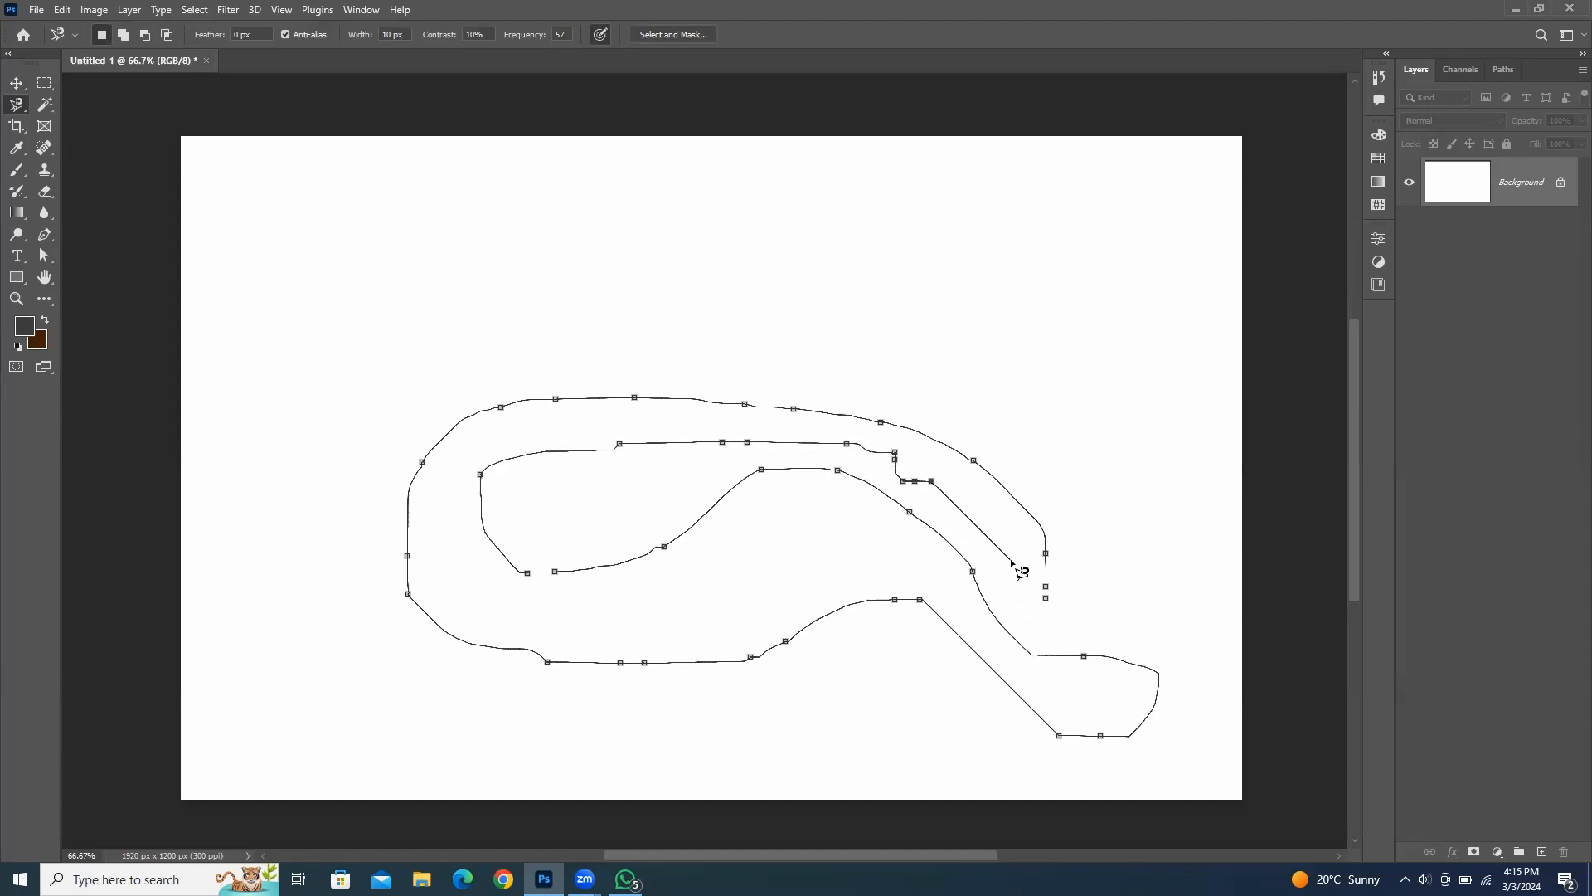
{"action": "left_click", "coordinate": [1049, 602]}
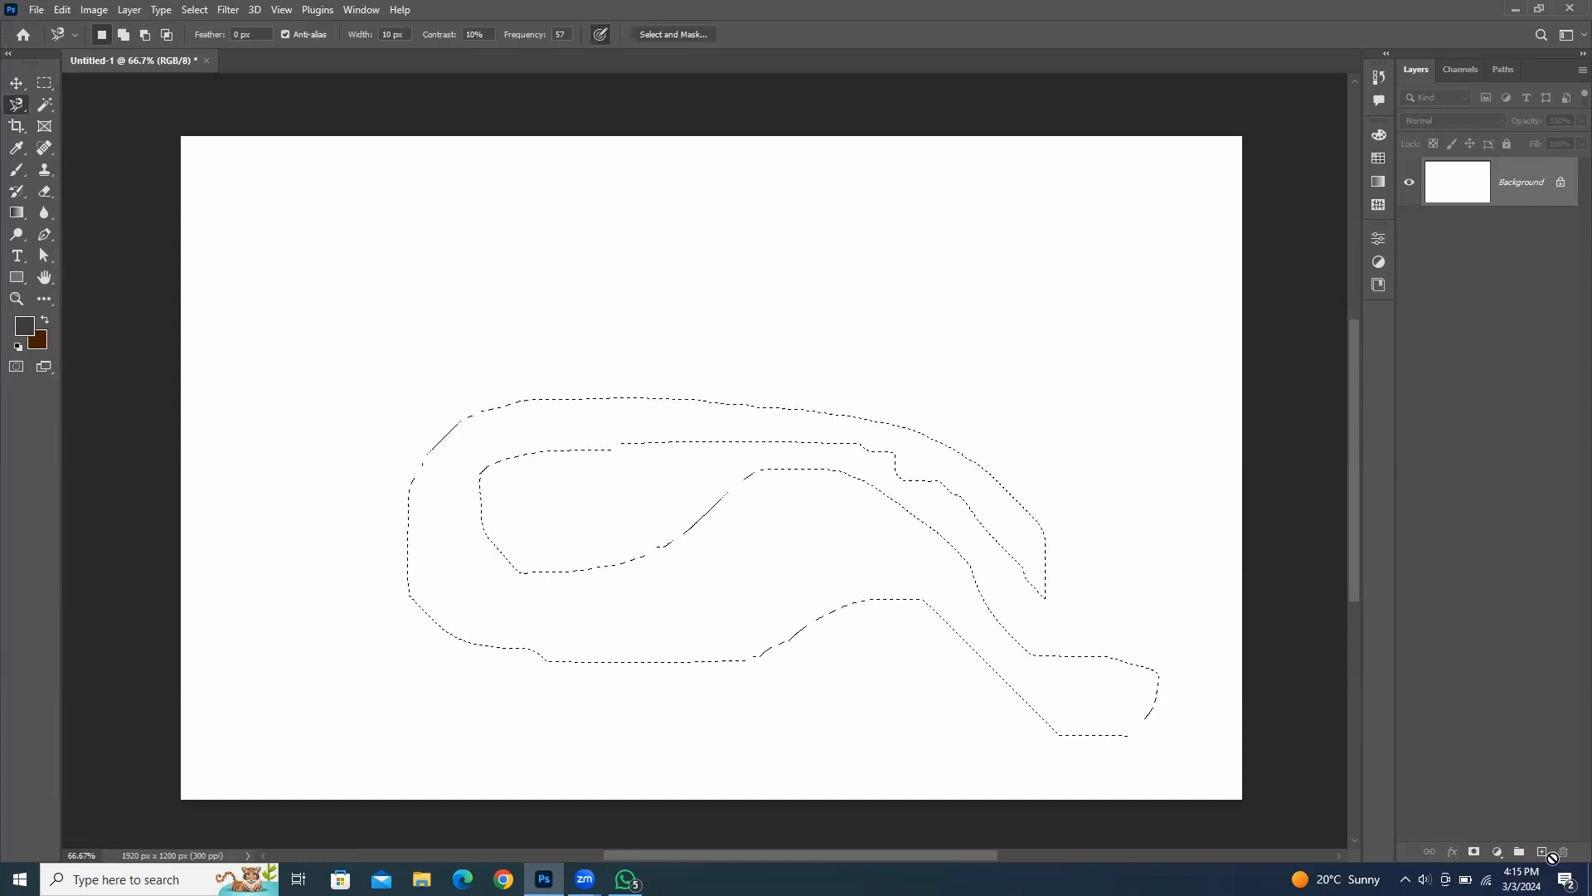
Step: Fill the magnetic lasso selection with the dark gray foreground color on a new layer and deselect it
{"action": "left_click", "coordinate": [1543, 852]}
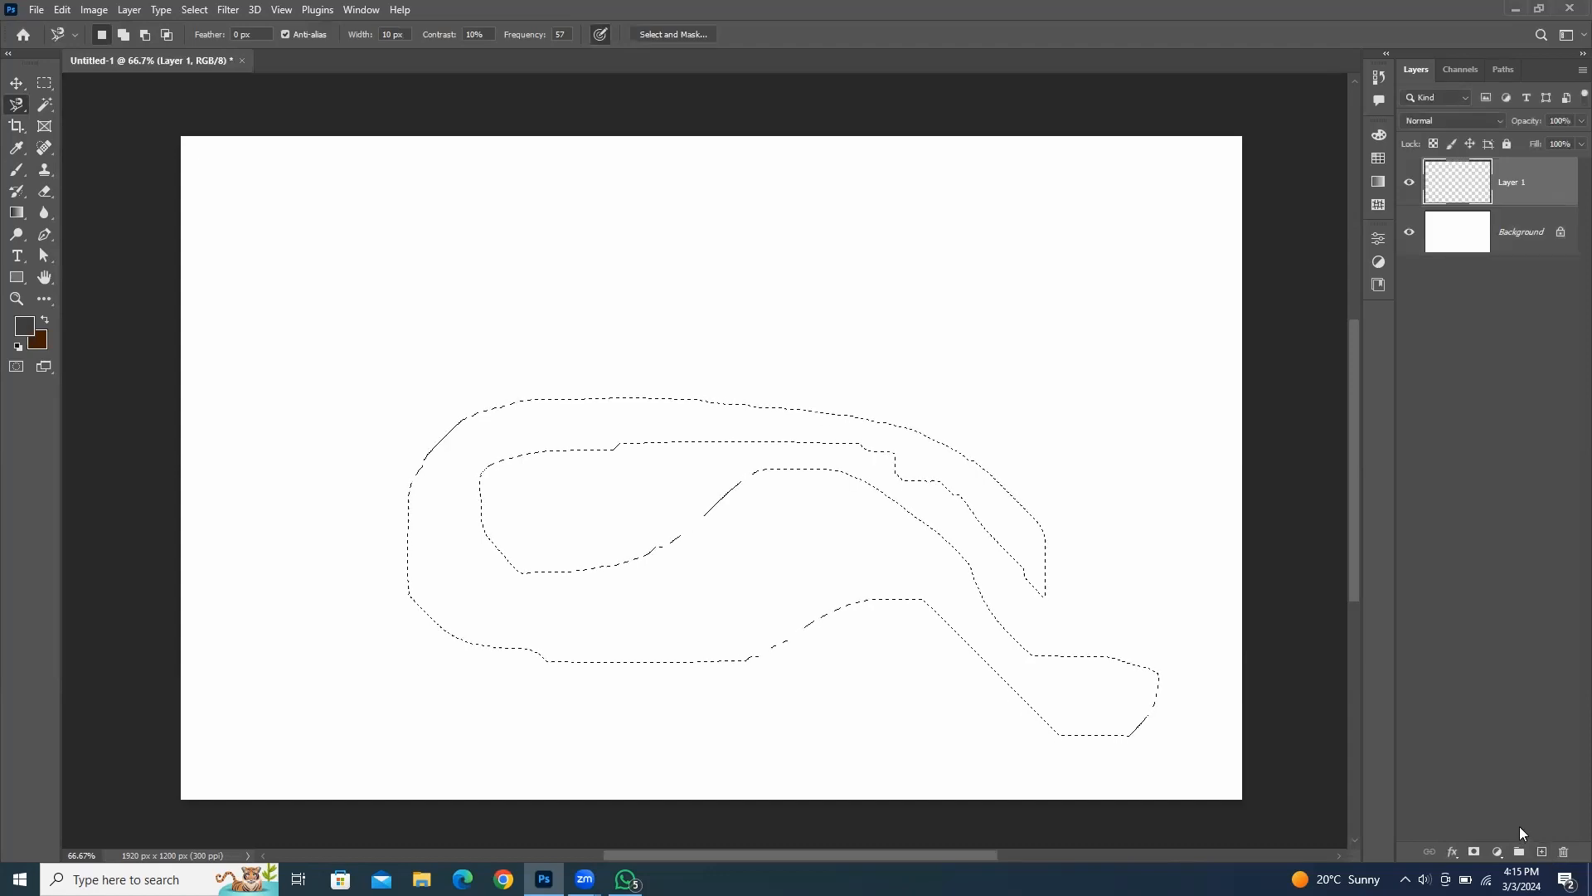
{"action": "key", "text": "alt+BackSpace"}
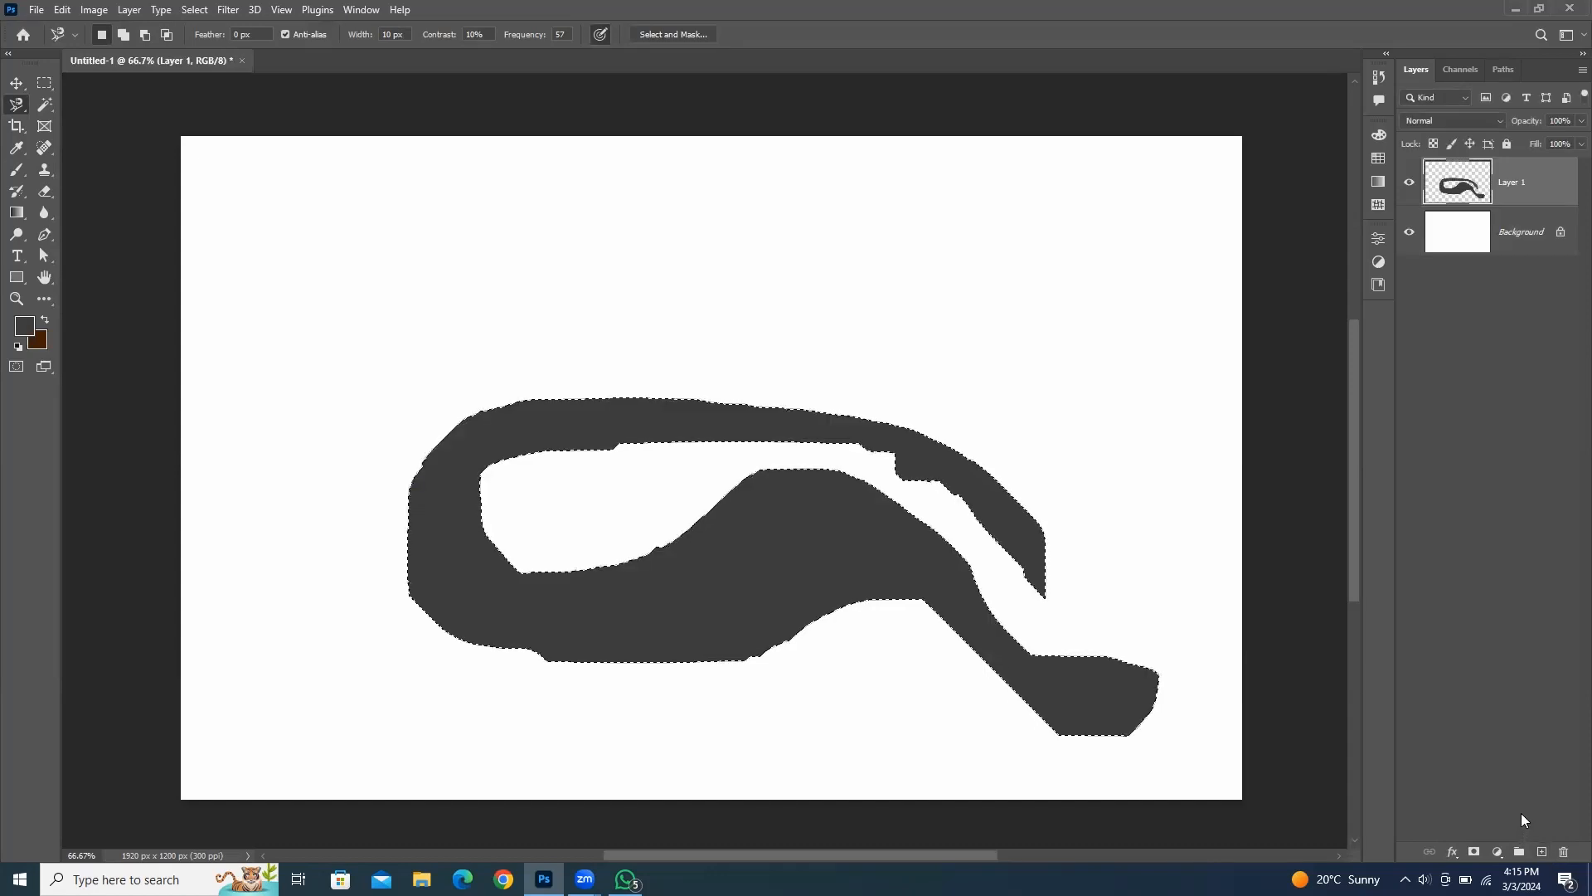
{"action": "key", "text": "ctrl+d"}
Step: Inspect the edges of the filled hook shape up close and delete its layer
{"action": "scroll", "coordinate": [761, 415], "scroll_direction": "up", "scroll_amount": 3}
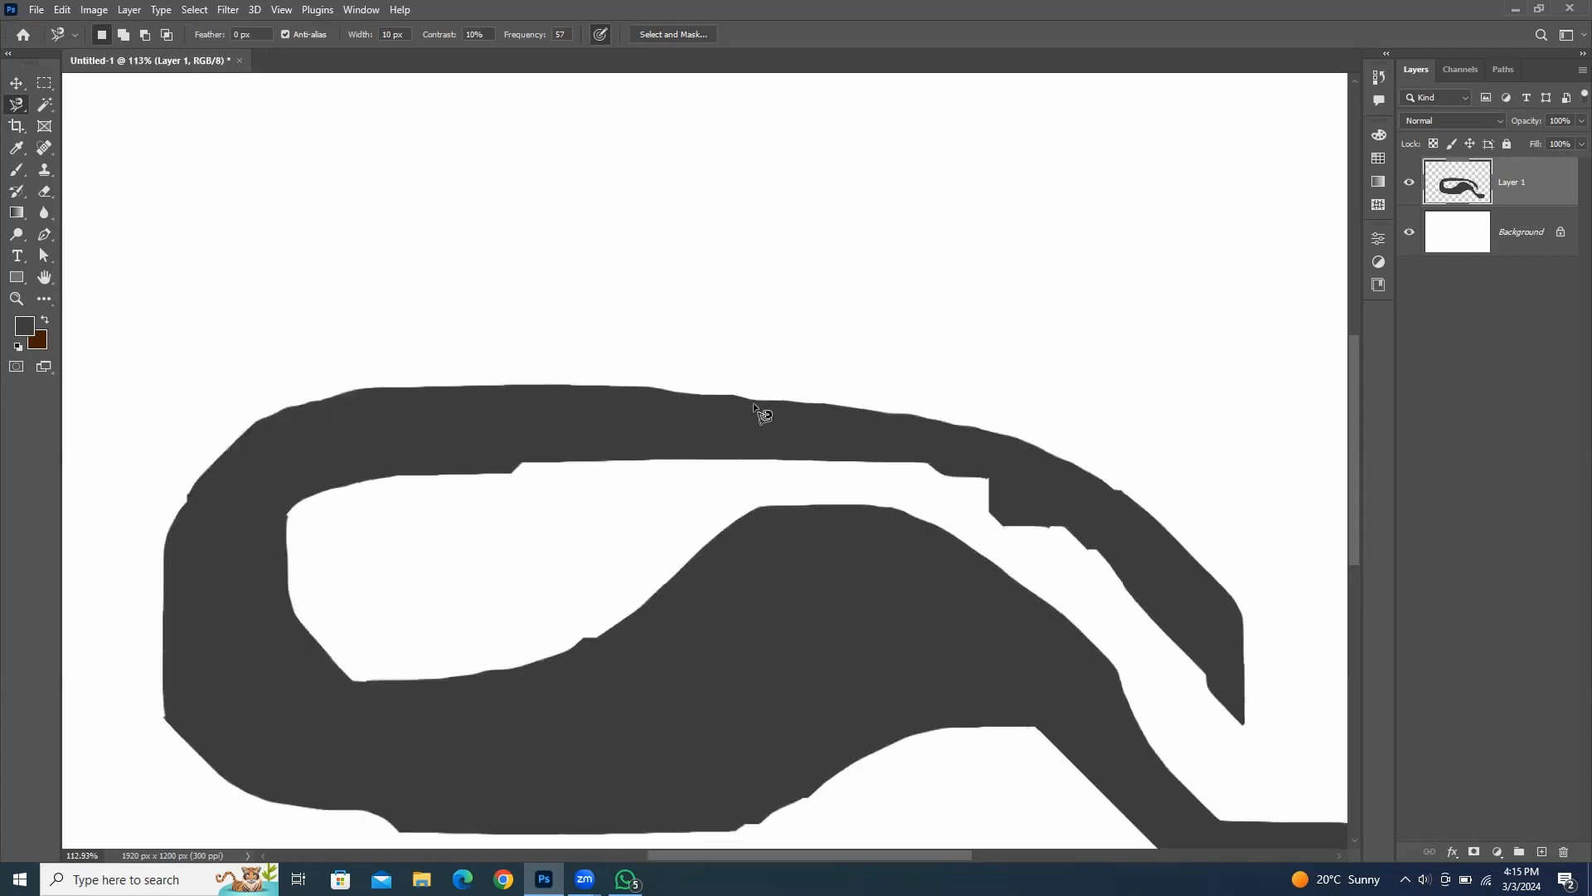
{"action": "scroll", "coordinate": [762, 414], "scroll_direction": "up", "scroll_amount": 4}
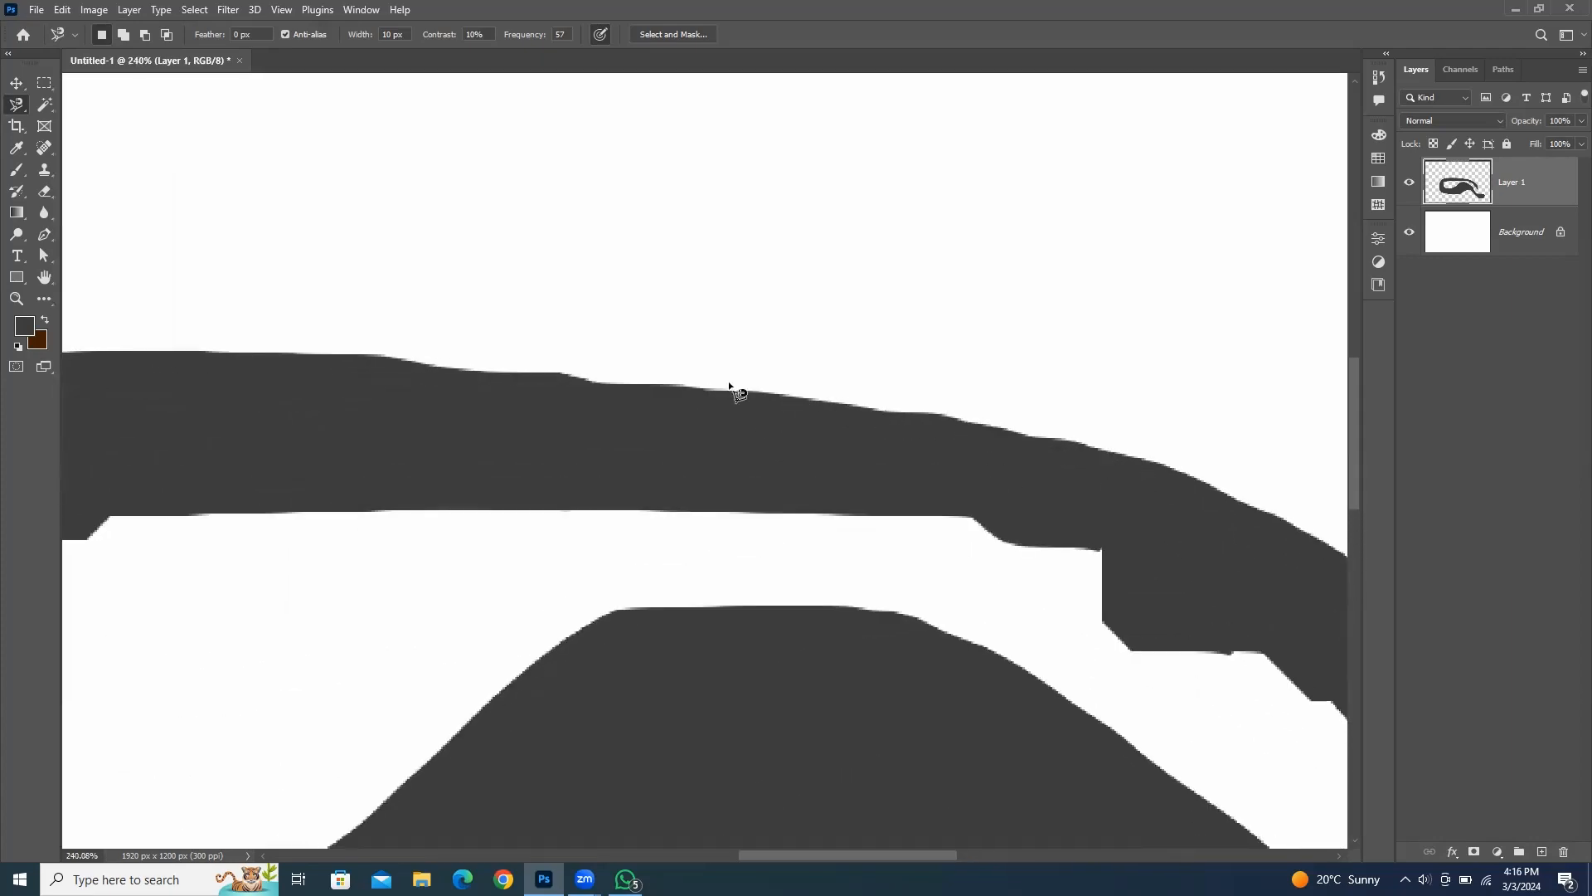
{"action": "scroll", "coordinate": [1110, 622], "scroll_direction": "down", "scroll_amount": 5}
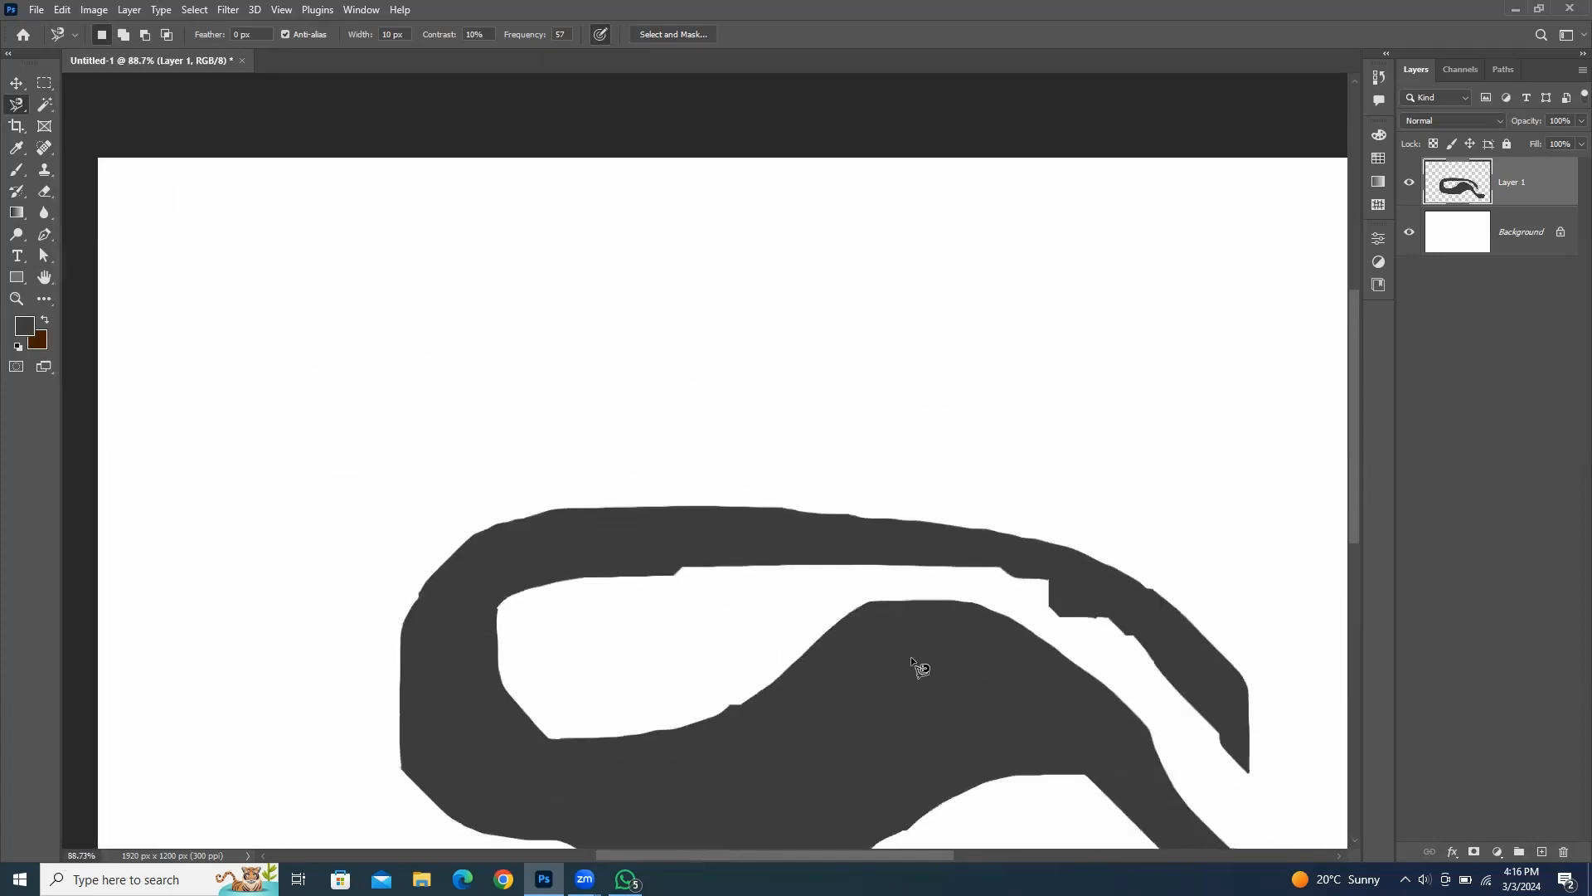
{"action": "scroll", "coordinate": [597, 280], "scroll_direction": "down", "scroll_amount": 4}
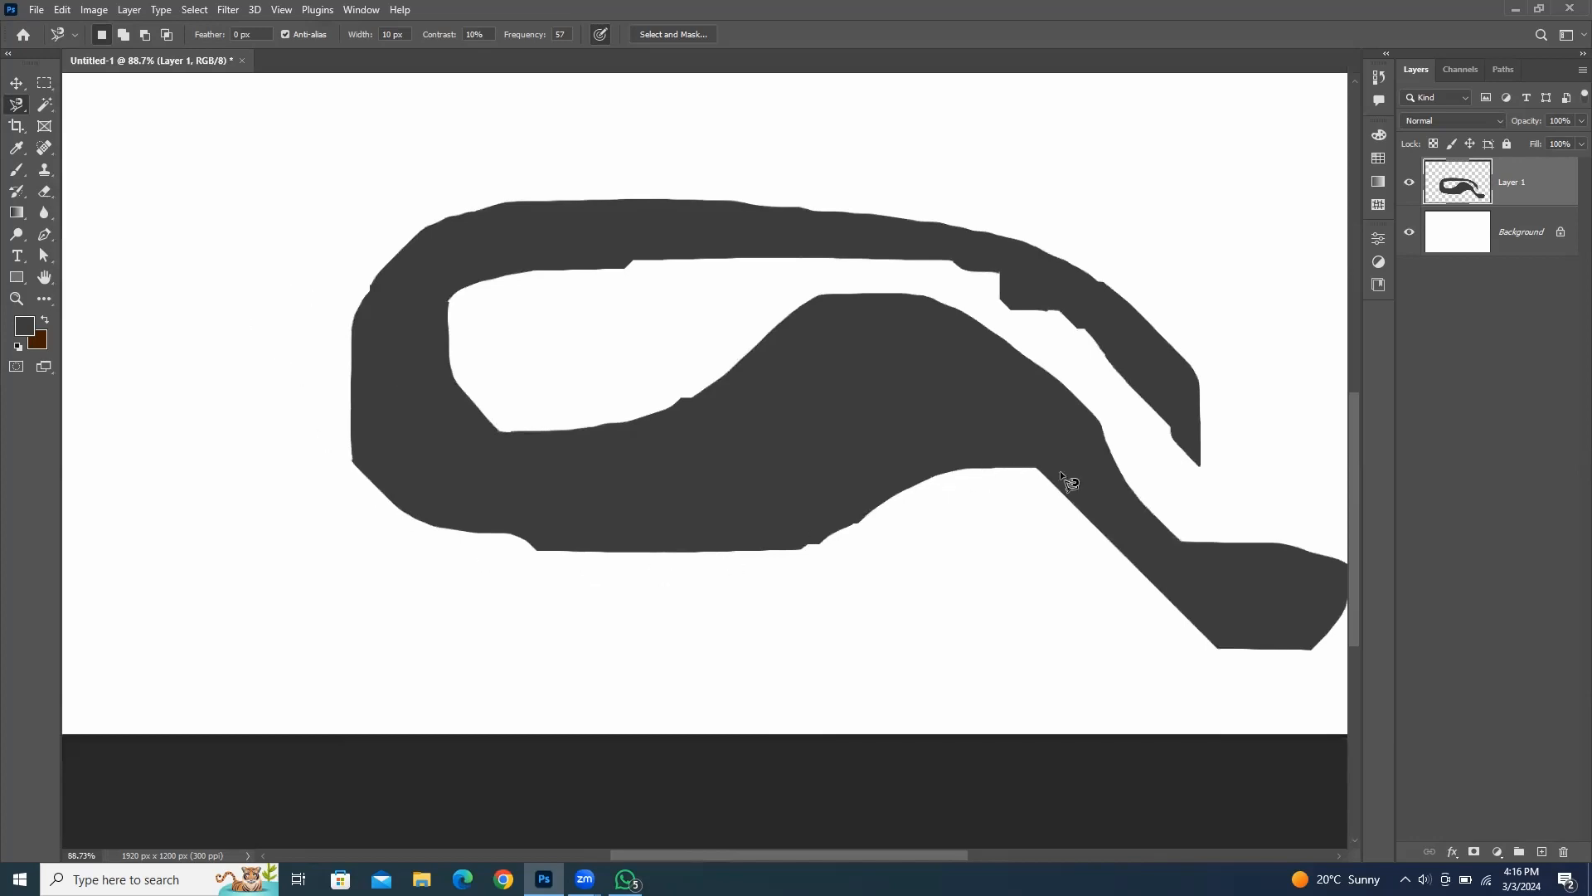
{"action": "scroll", "coordinate": [703, 408], "scroll_direction": "down", "scroll_amount": 3}
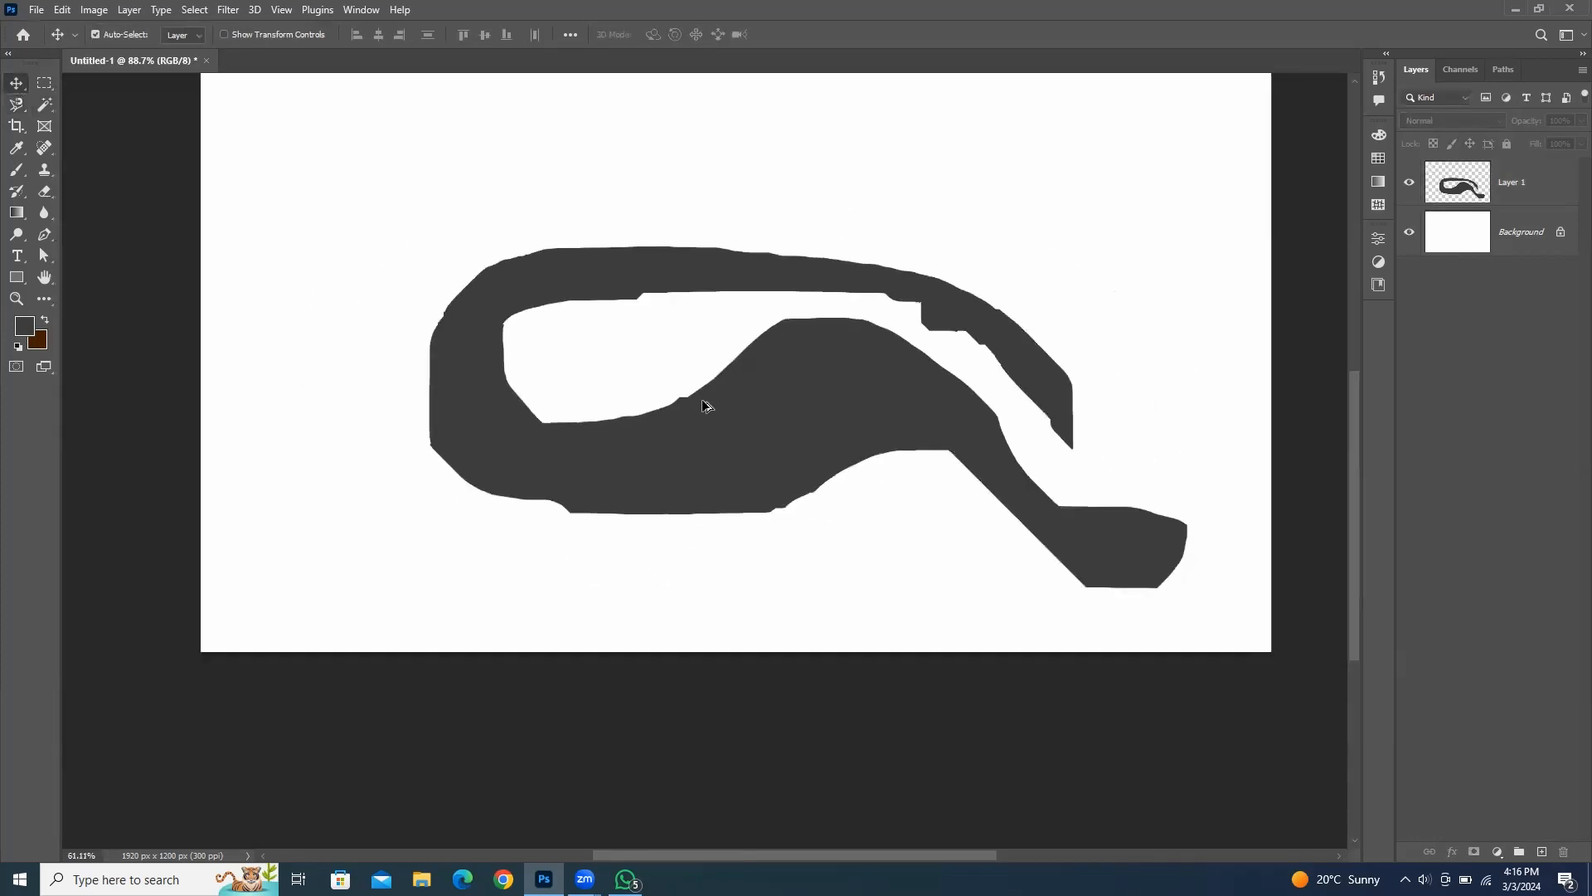
{"action": "key", "text": "Delete"}
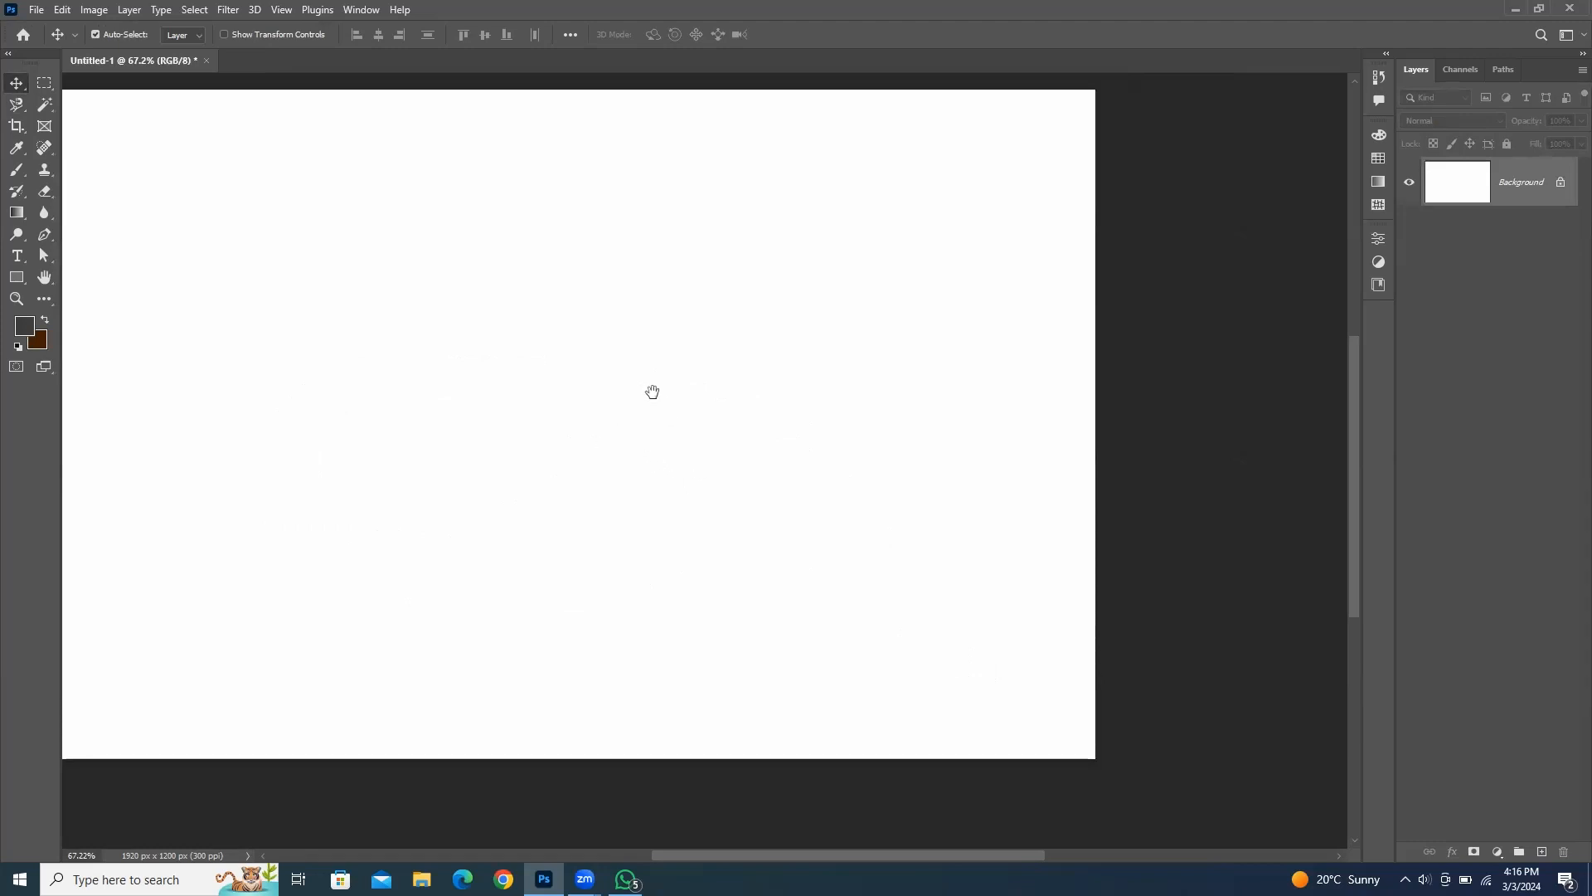
Step: Switch to File Explorer, open the Downloads folder and select the img-101 portrait
{"action": "left_click_drag", "start_coordinate": [700, 355], "coordinate": [804, 381]}
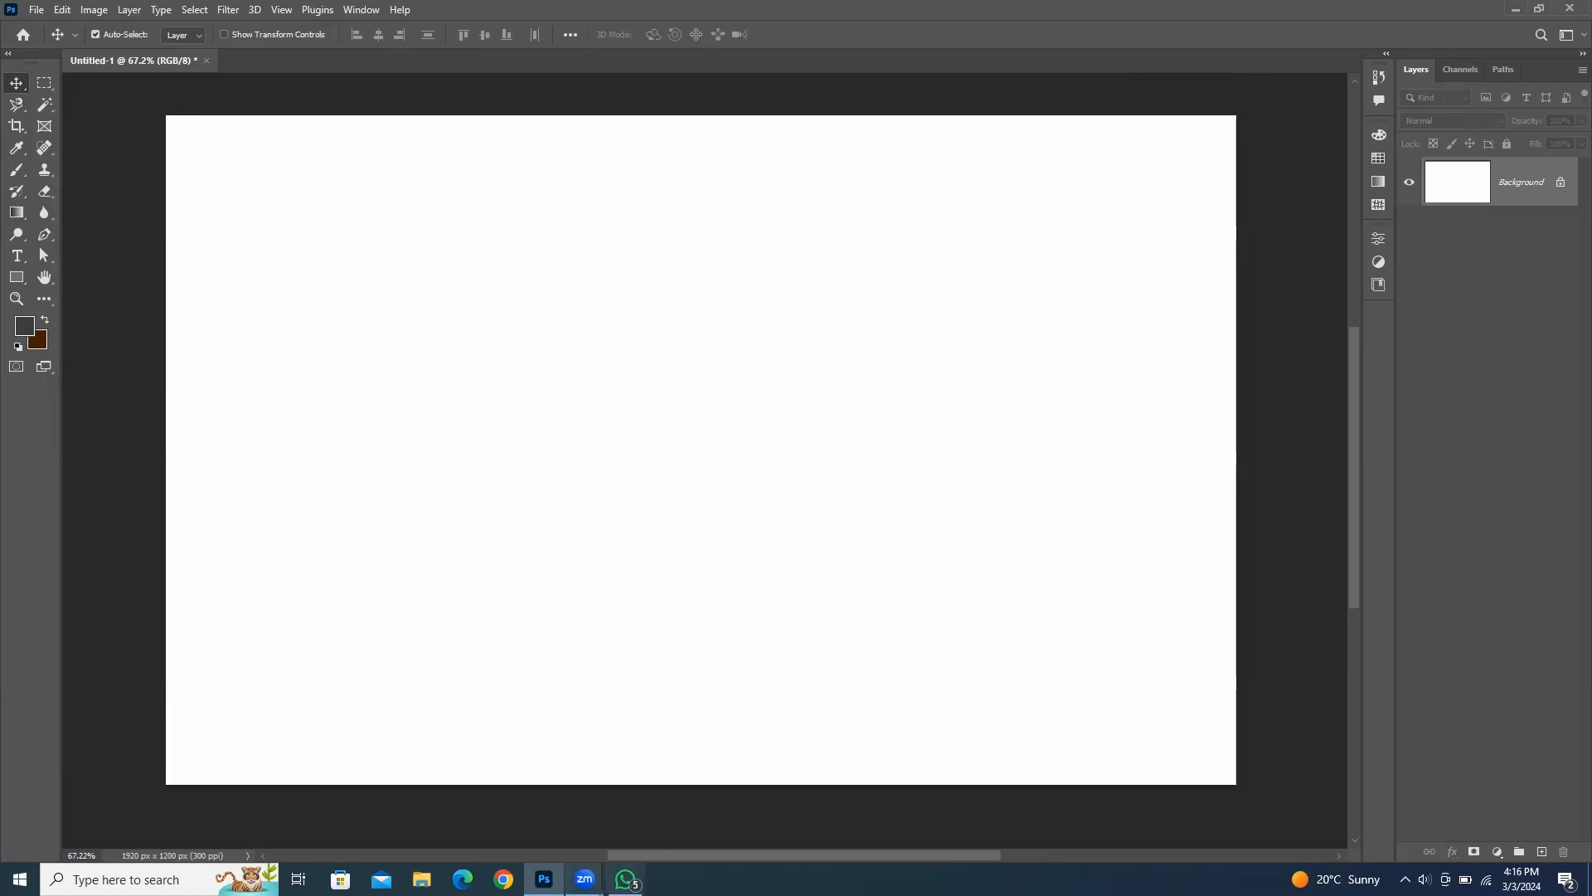
{"action": "left_click", "coordinate": [422, 879]}
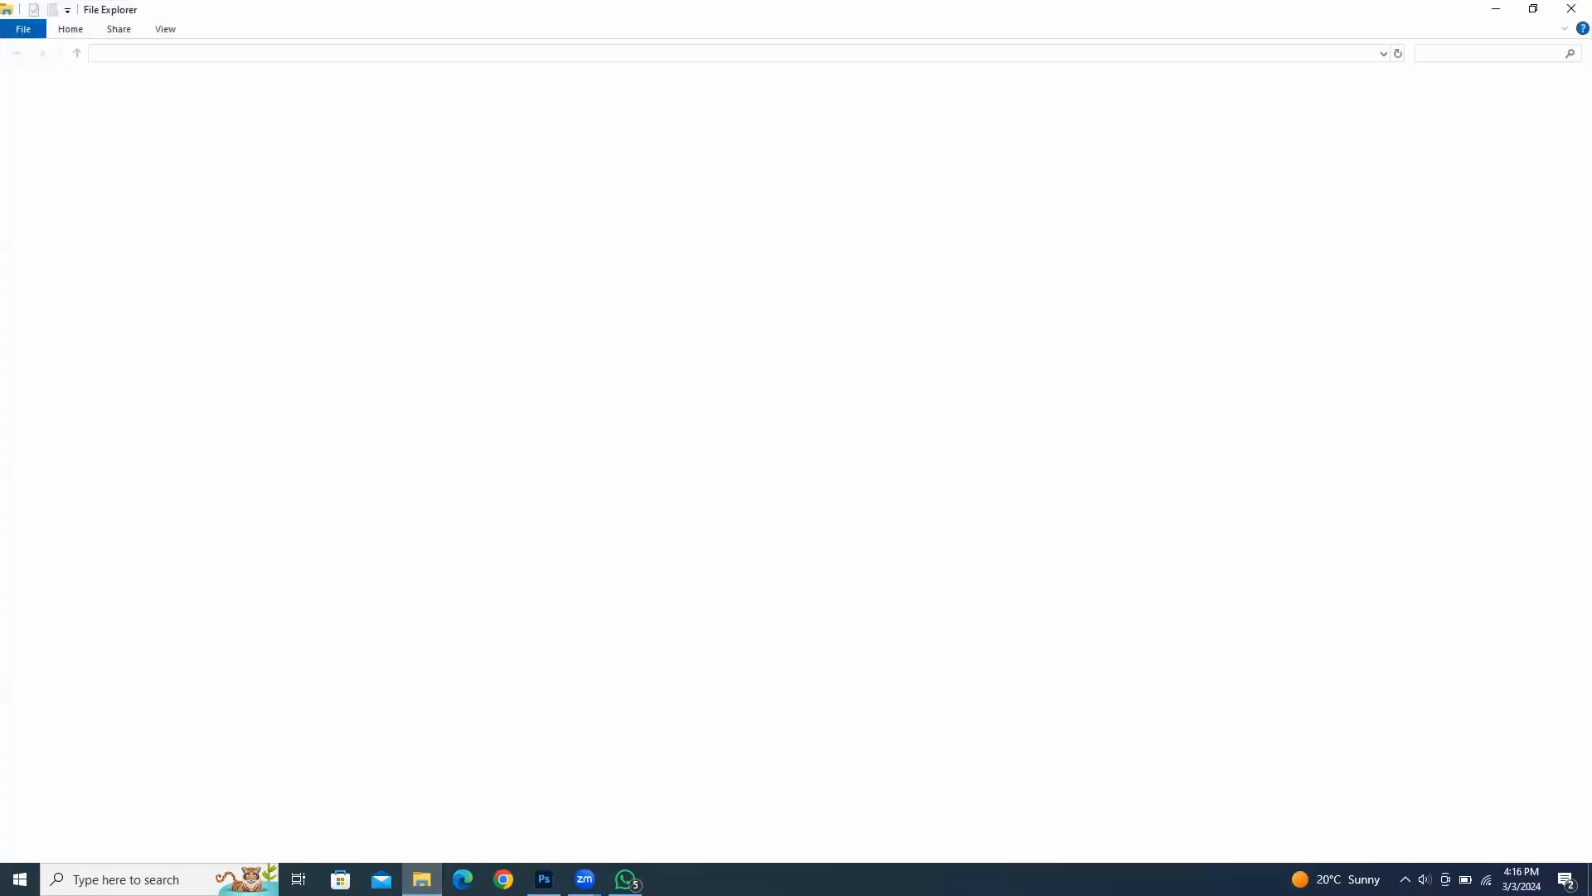
{"action": "left_click", "coordinate": [70, 133]}
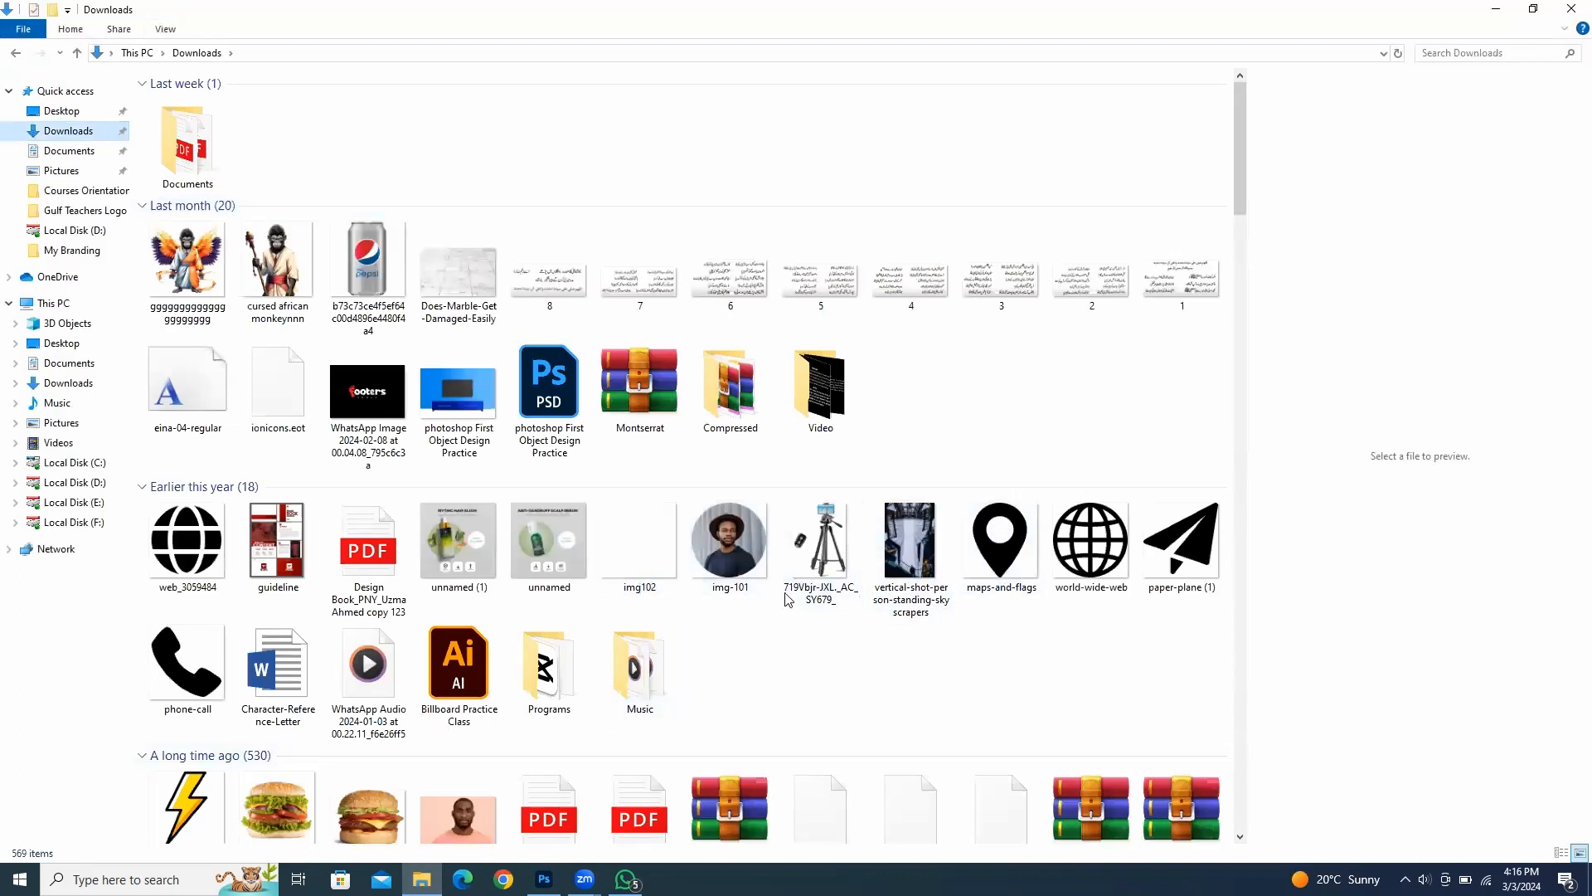
{"action": "left_click", "coordinate": [733, 563]}
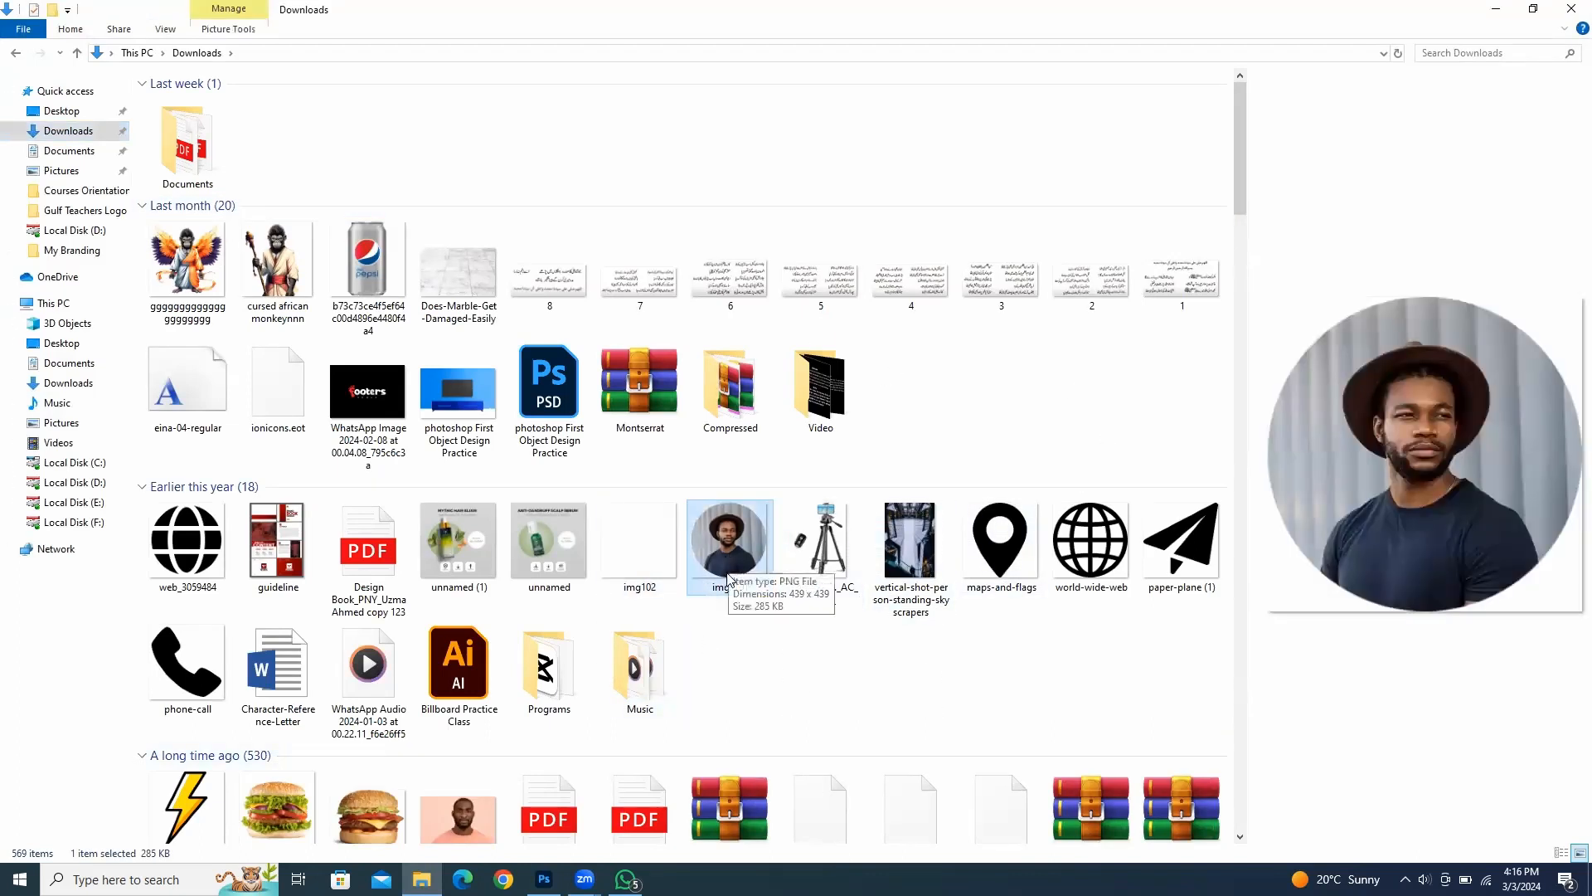
Step: Browse the Downloads images, place img-101 into the Untitled-1 Photoshop document and commit the placement
{"action": "scroll", "coordinate": [734, 573], "scroll_direction": "down", "scroll_amount": 6}
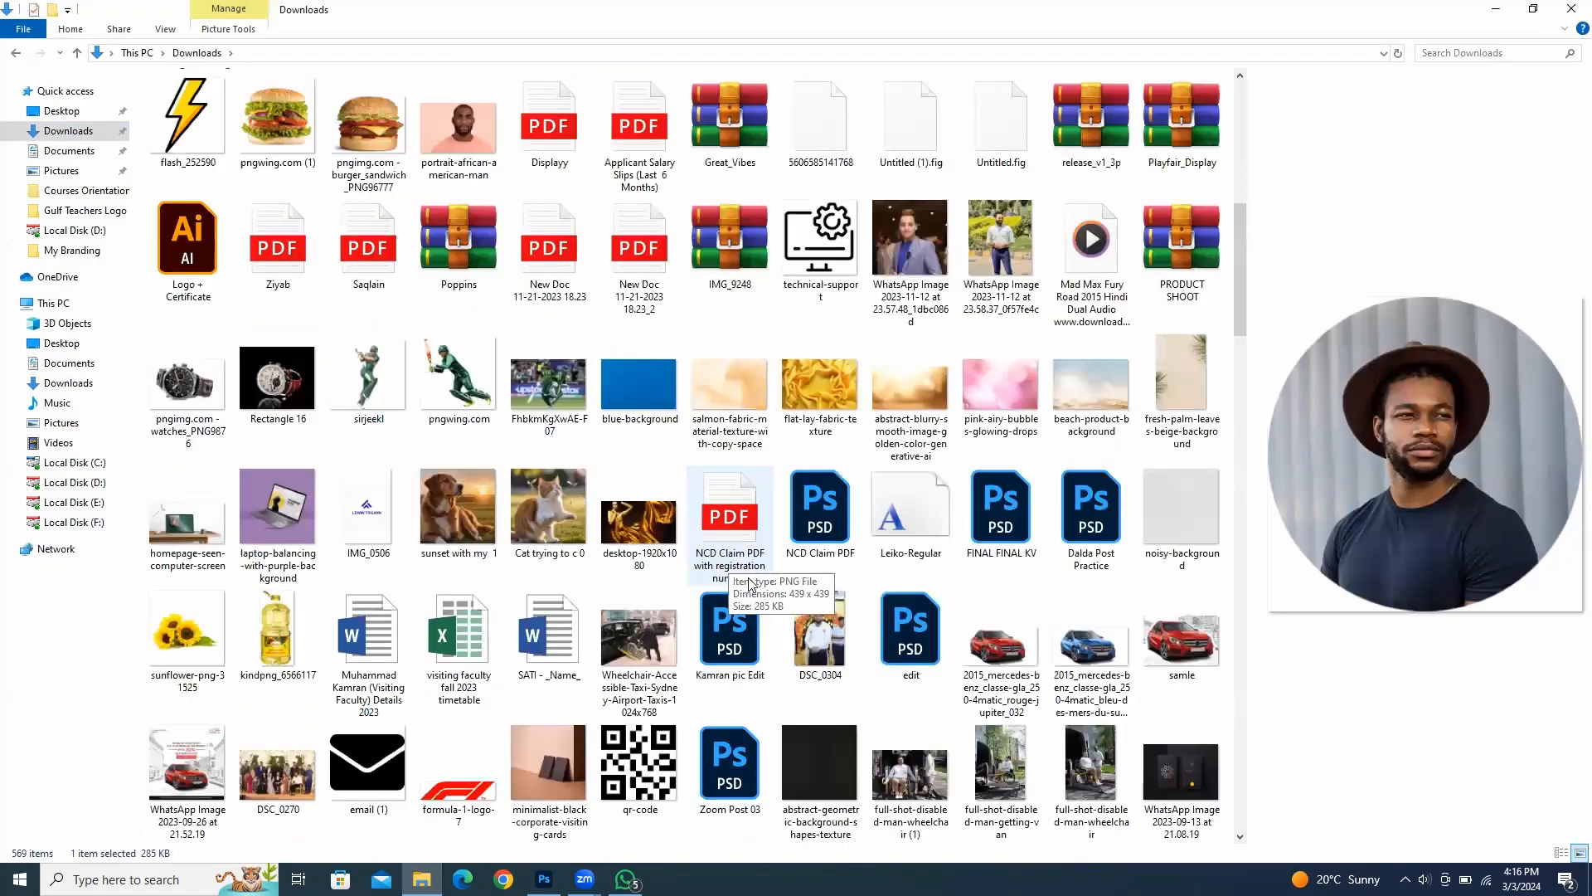
{"action": "scroll", "coordinate": [978, 323], "scroll_direction": "up", "scroll_amount": 3}
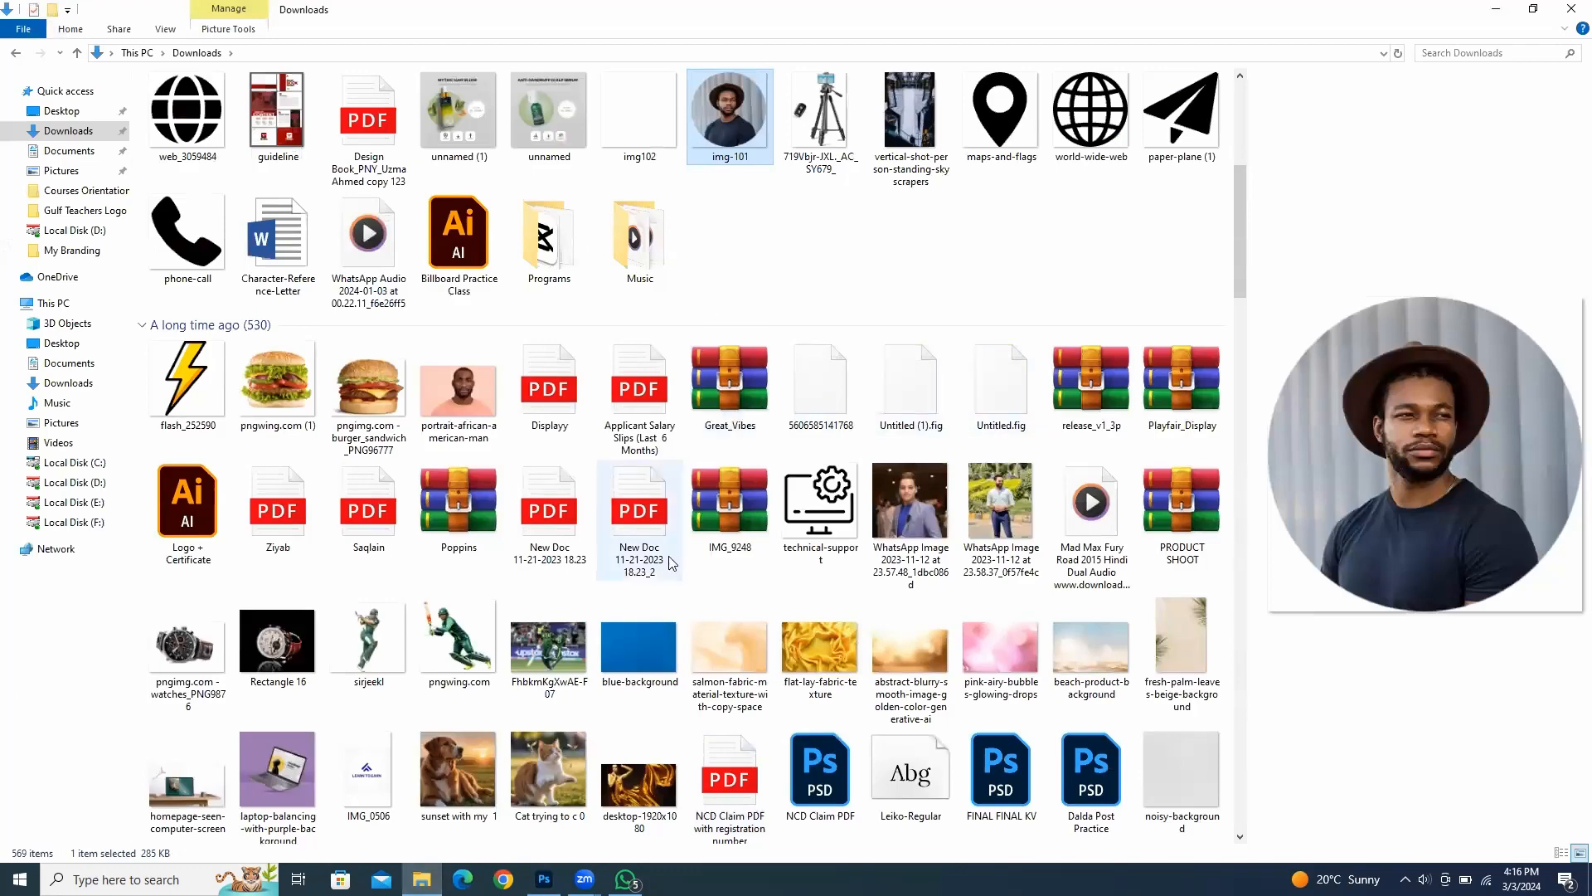
{"action": "scroll", "coordinate": [987, 429], "scroll_direction": "up", "scroll_amount": 3}
{"action": "scroll", "coordinate": [962, 514], "scroll_direction": "down", "scroll_amount": 8}
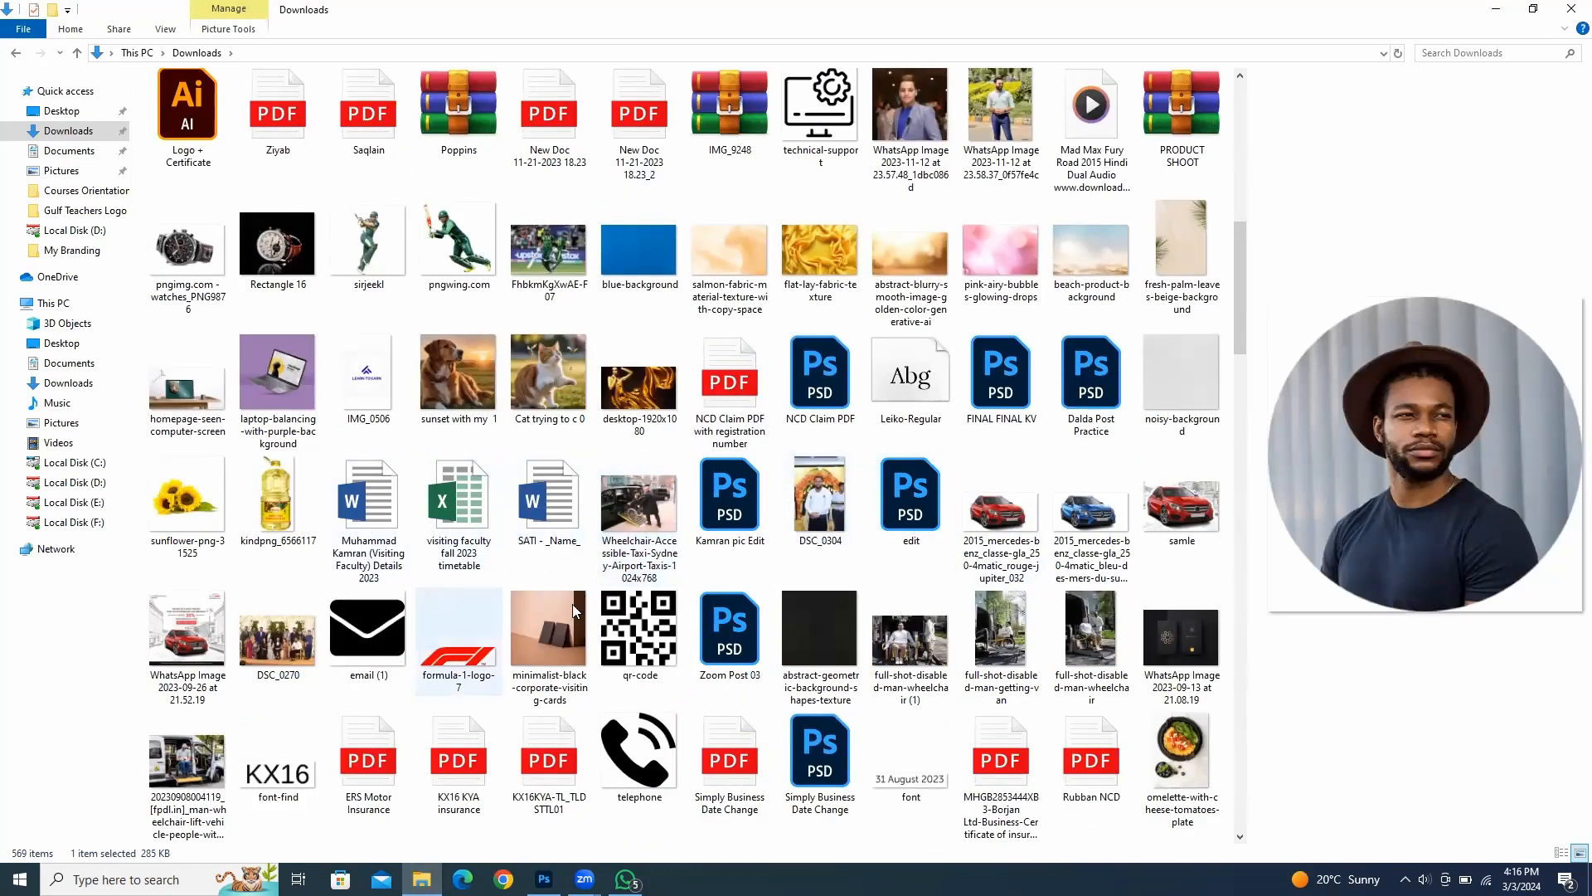
{"action": "scroll", "coordinate": [716, 483], "scroll_direction": "up", "scroll_amount": 10}
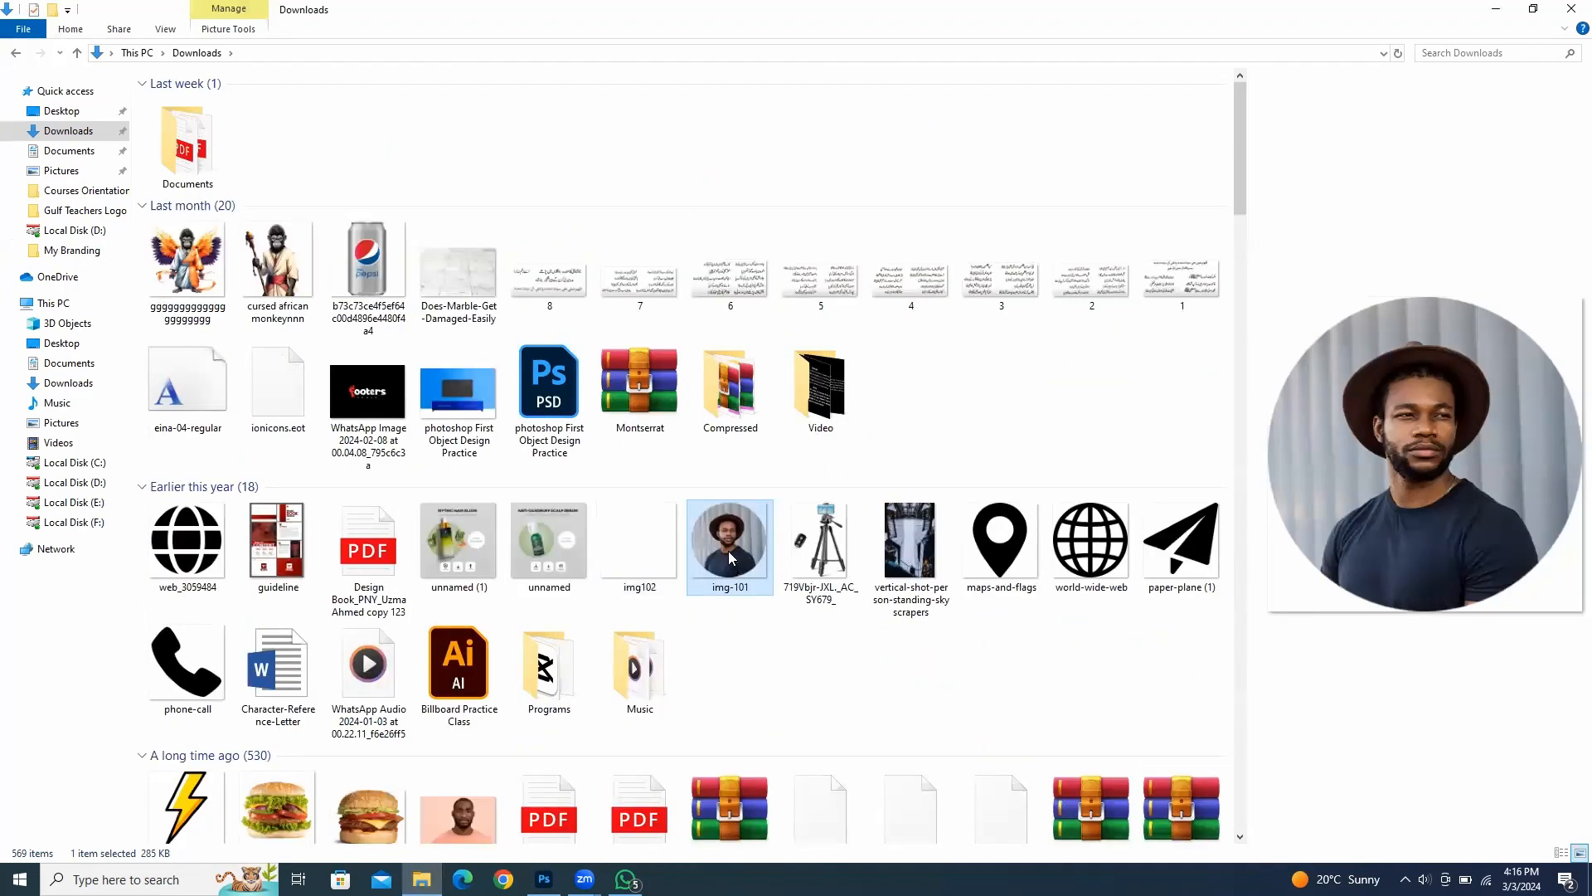
{"action": "scroll", "coordinate": [730, 557], "scroll_direction": "down", "scroll_amount": 15}
{"action": "scroll", "coordinate": [726, 230], "scroll_direction": "up", "scroll_amount": 5}
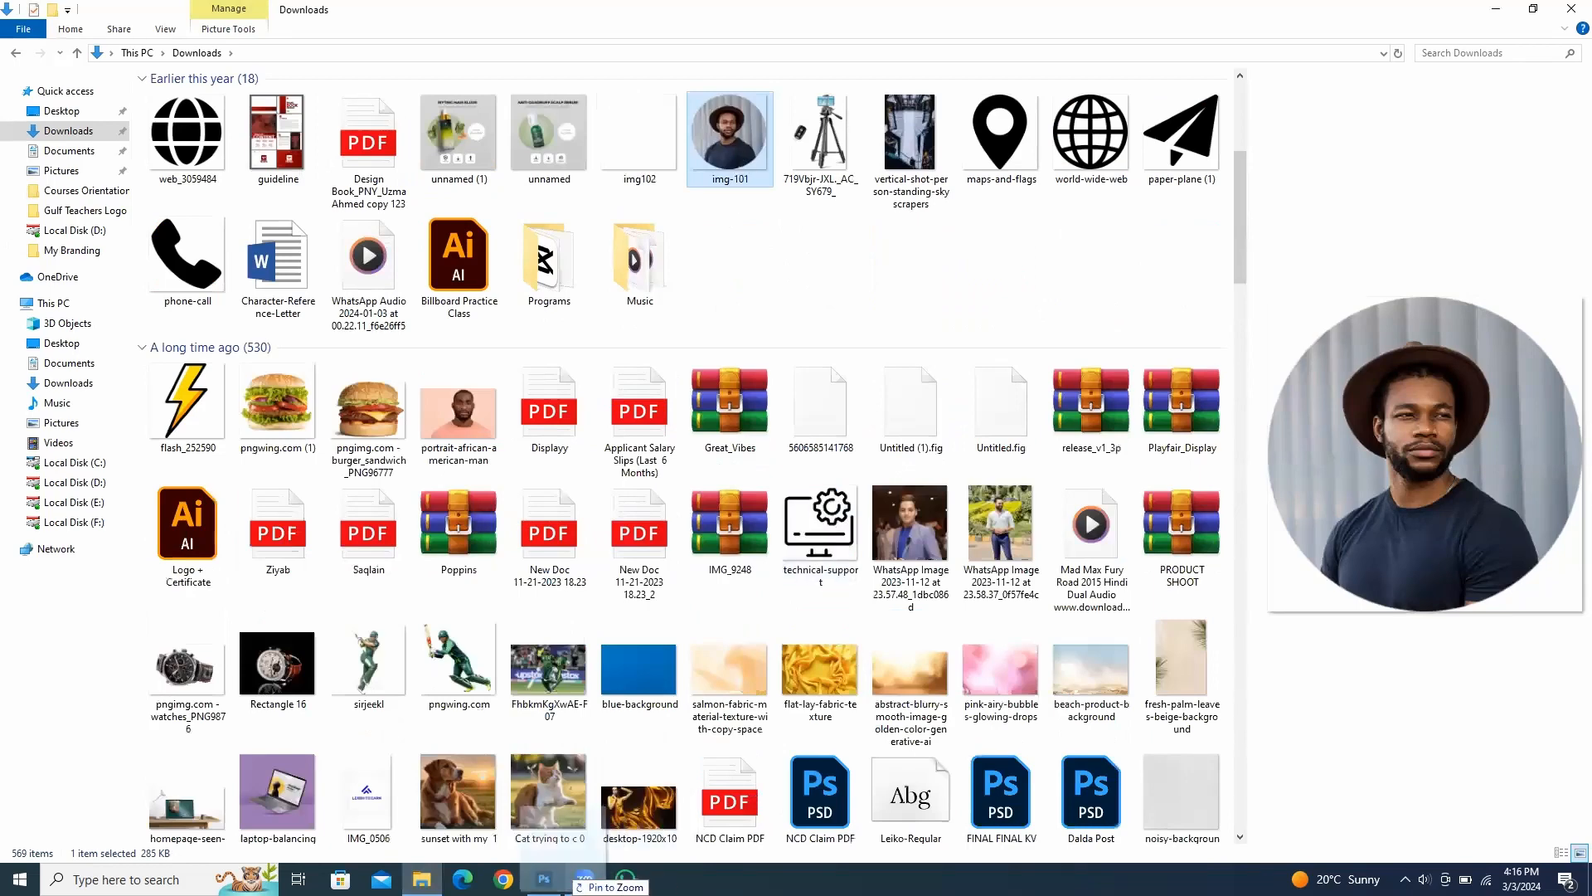
{"action": "left_click", "coordinate": [544, 879]}
{"action": "left_click_drag", "start_coordinate": [544, 879], "coordinate": [744, 465]}
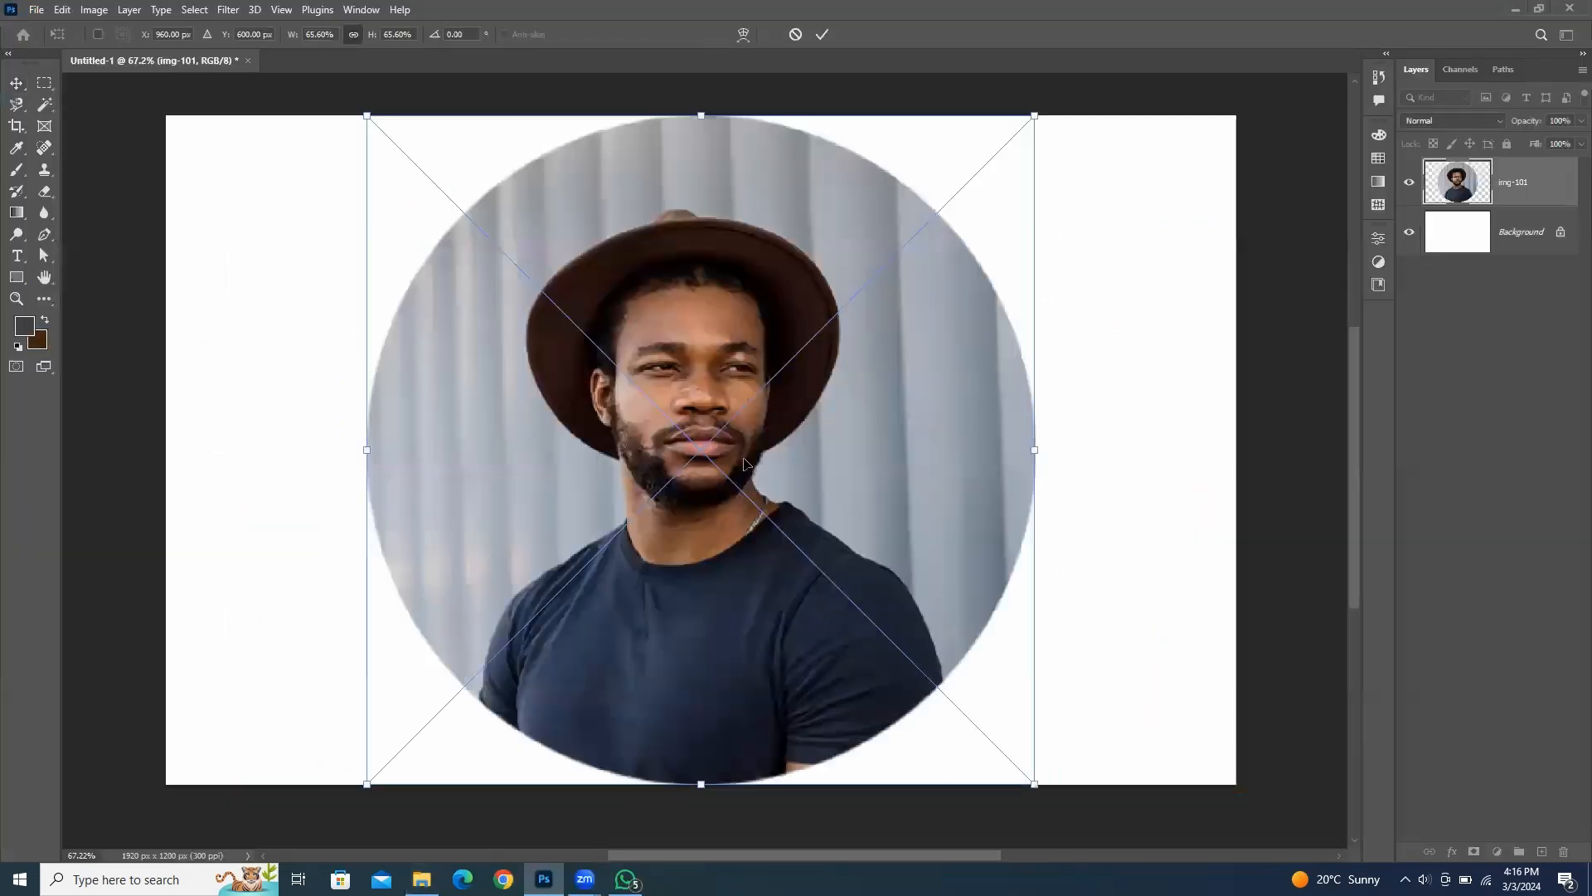
{"action": "left_click", "coordinate": [822, 34]}
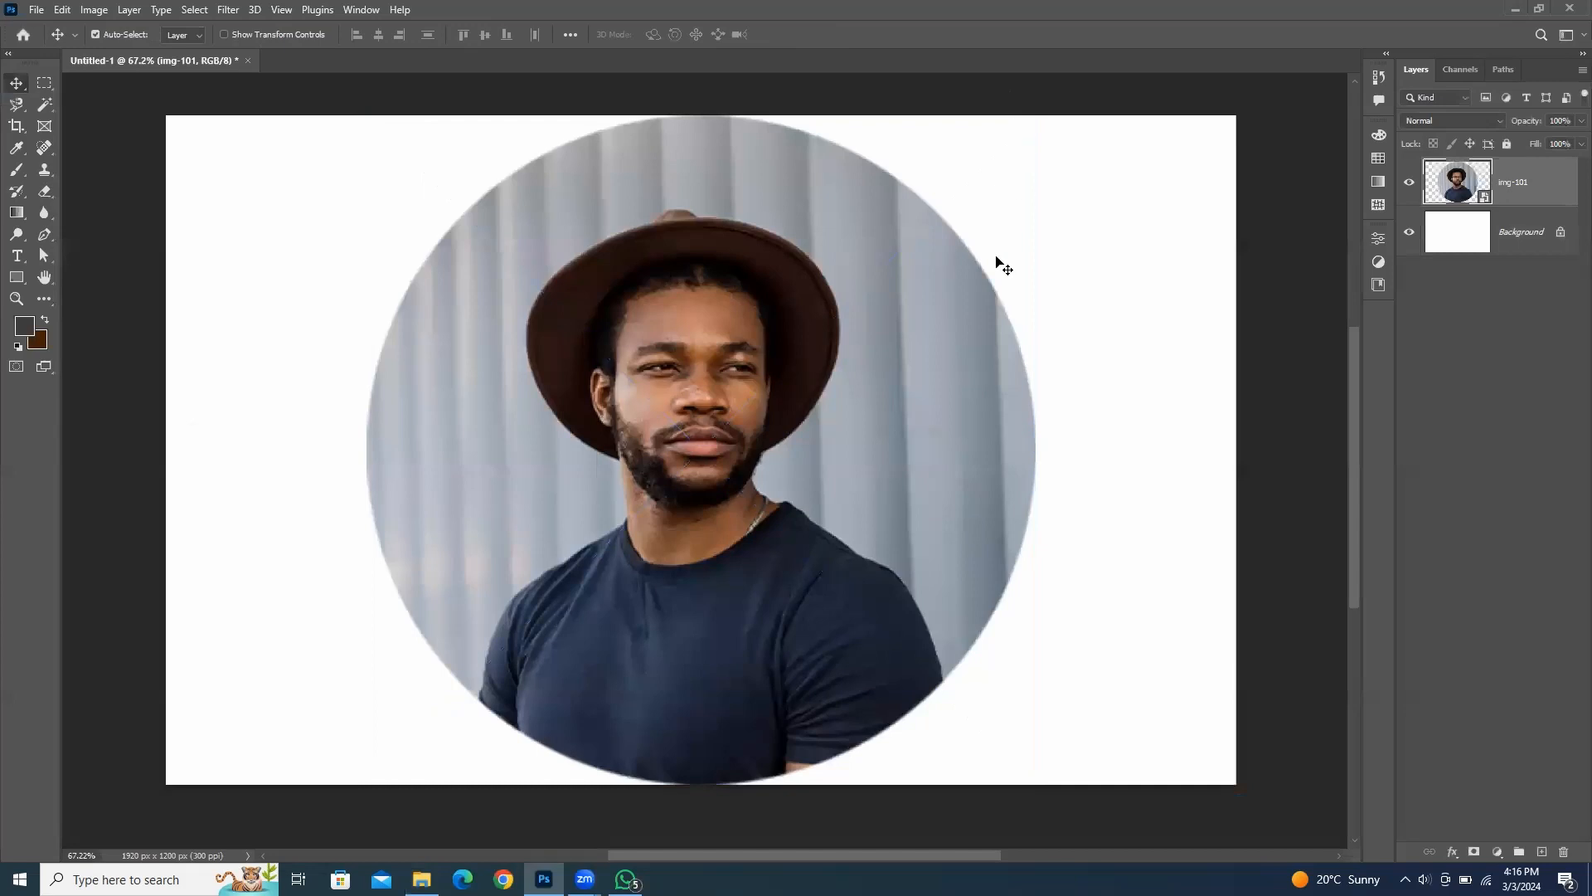
Step: Scale the placed img-101 portrait proportionally around its centre to about 60.32% with Free Transform
{"action": "key", "text": "ctrl+t"}
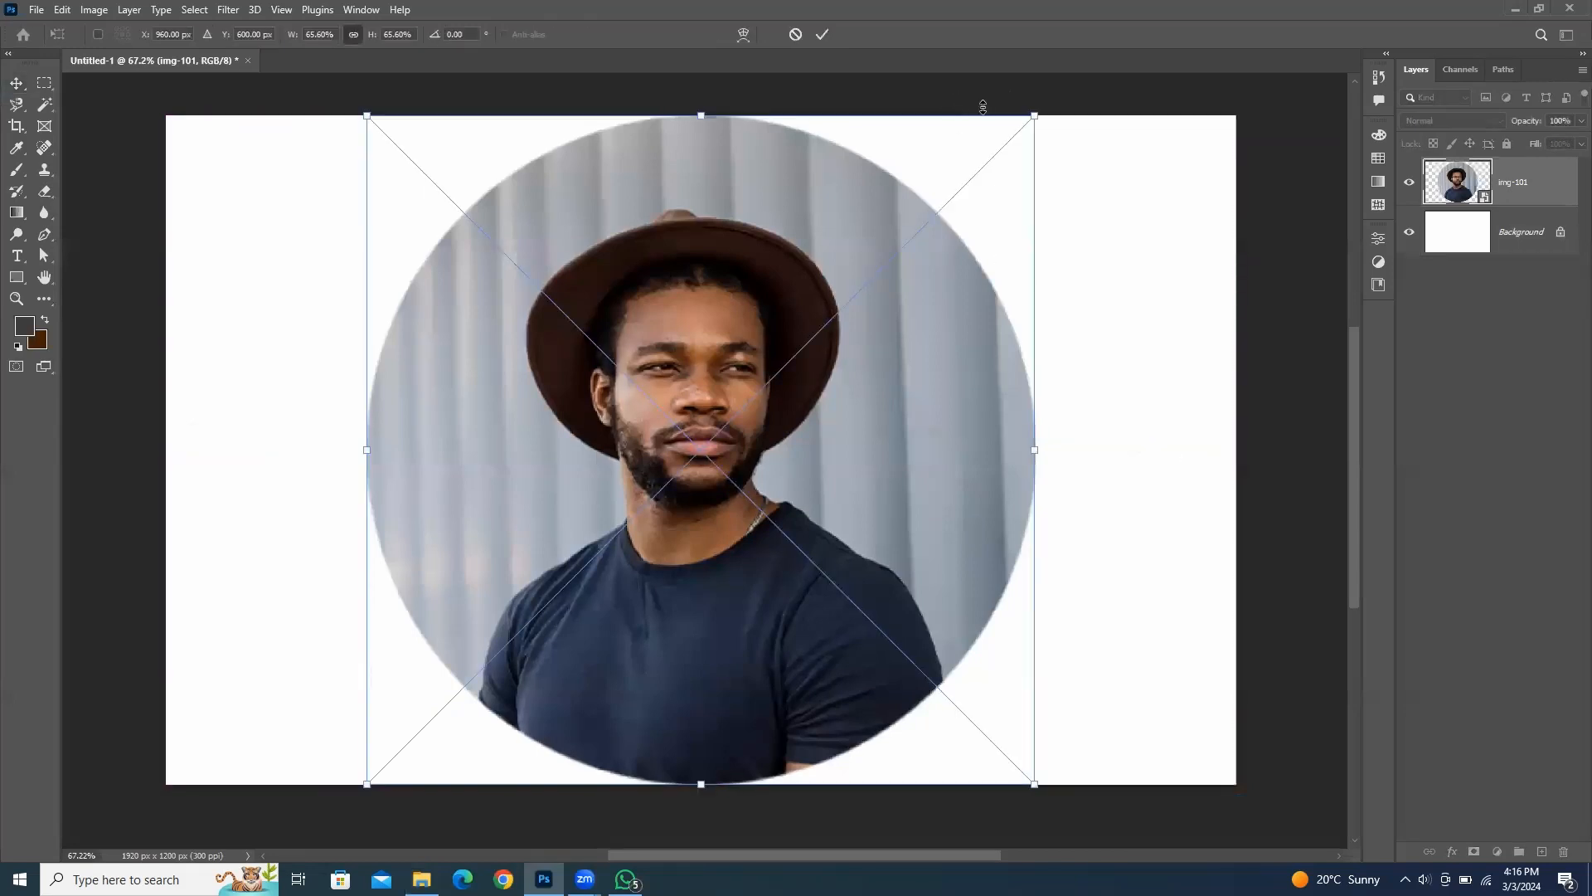
{"action": "left_click_drag", "start_coordinate": [1038, 113], "coordinate": [1007, 142]}
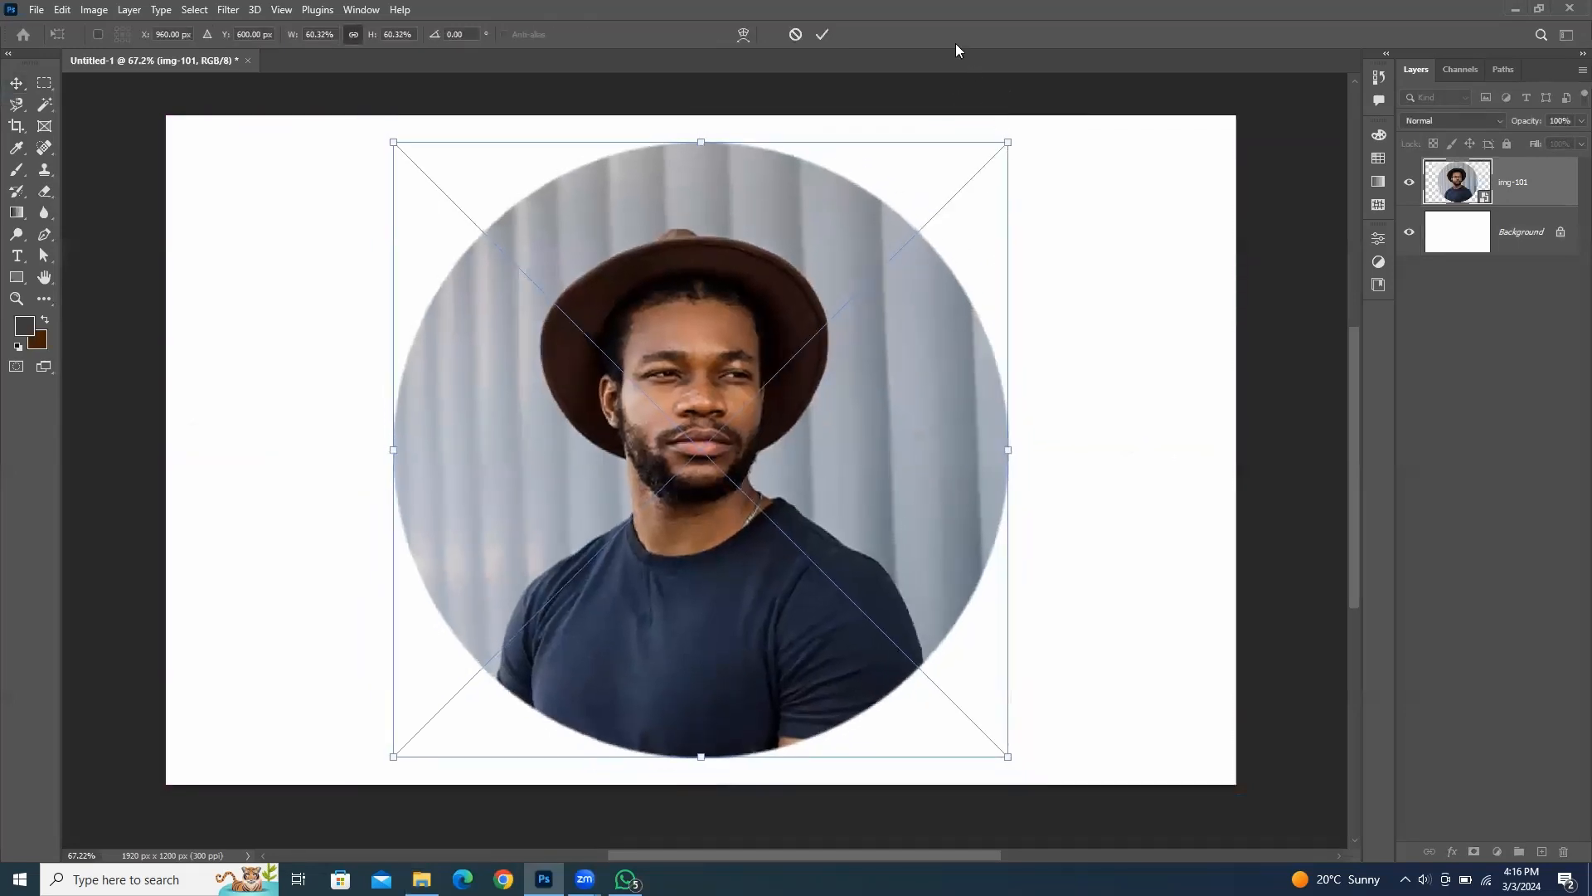
{"action": "left_click", "coordinate": [829, 33]}
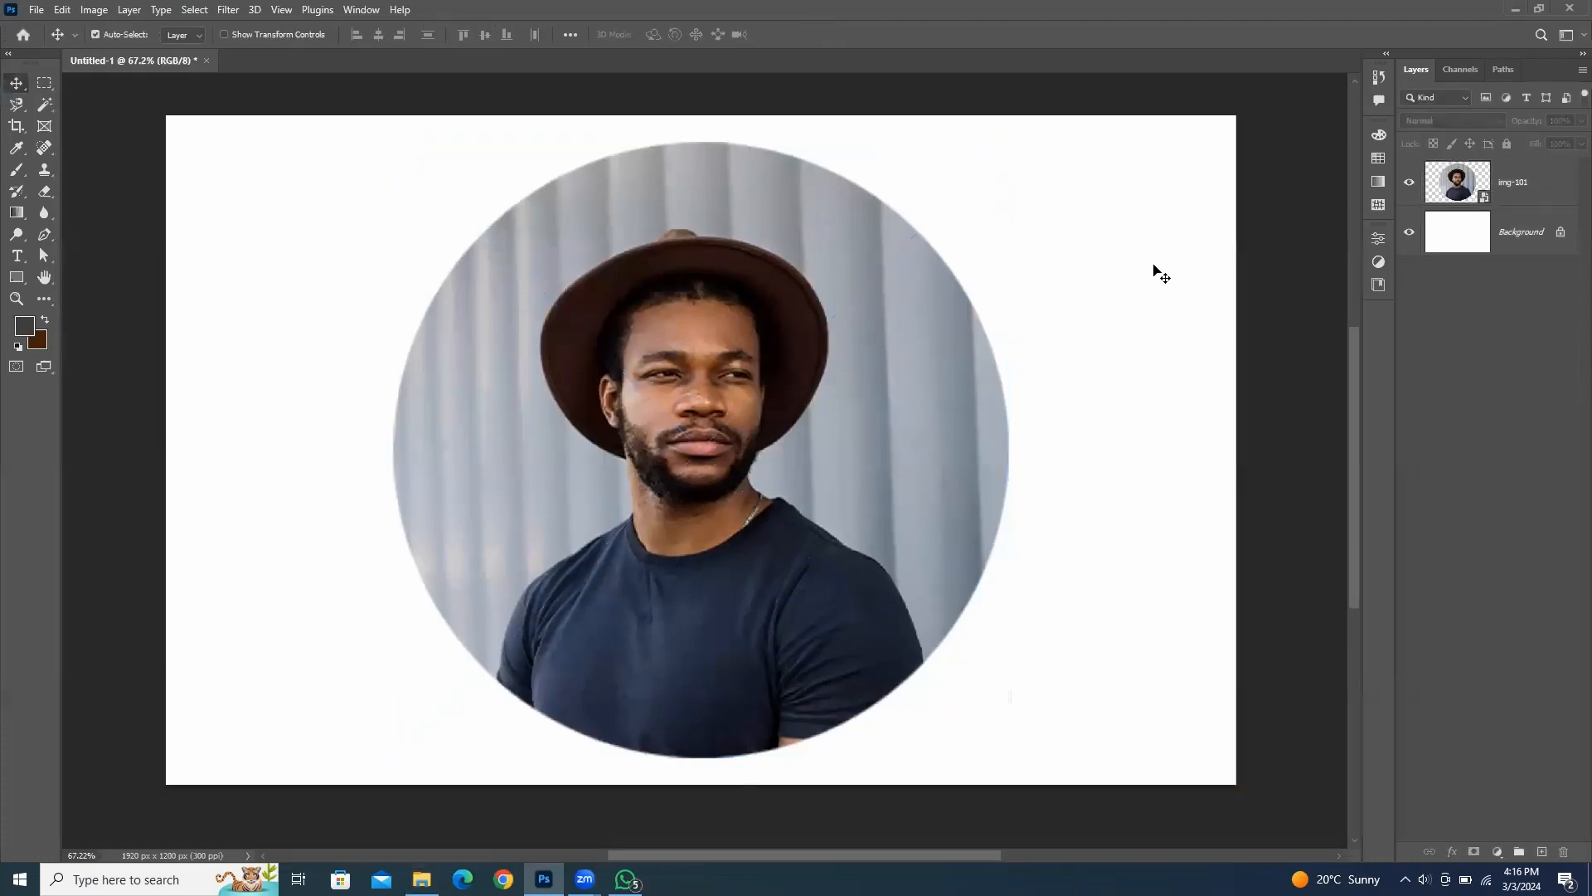
Step: Rasterize the img-101 smart object layer
{"action": "left_click", "coordinate": [838, 388]}
{"action": "scroll", "coordinate": [674, 394], "scroll_direction": "up", "scroll_amount": 5}
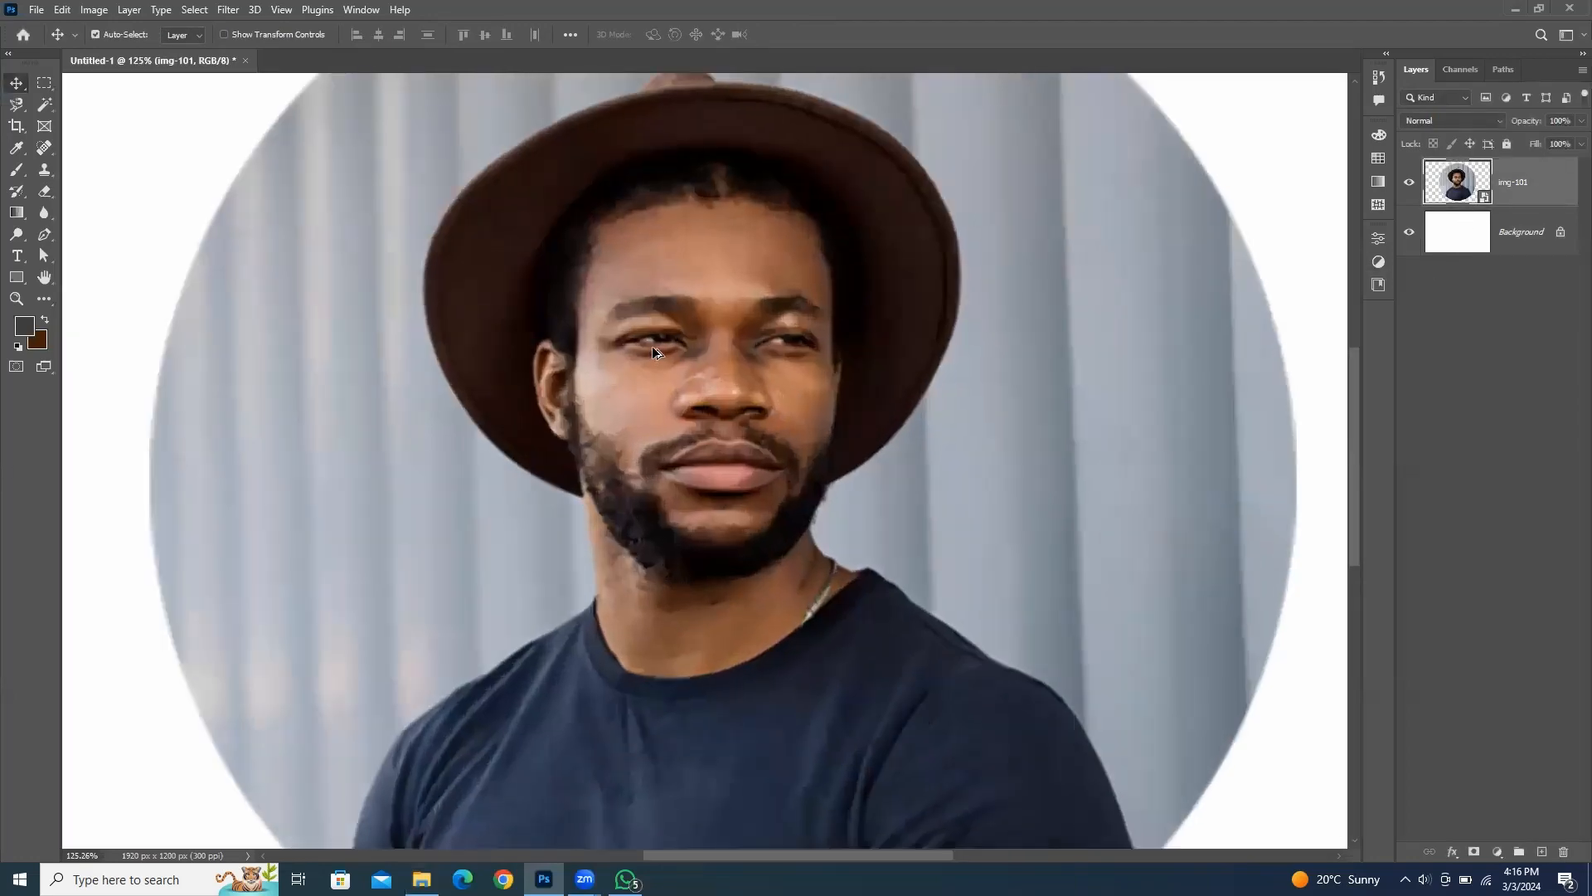
{"action": "scroll", "coordinate": [664, 346], "scroll_direction": "down", "scroll_amount": 2}
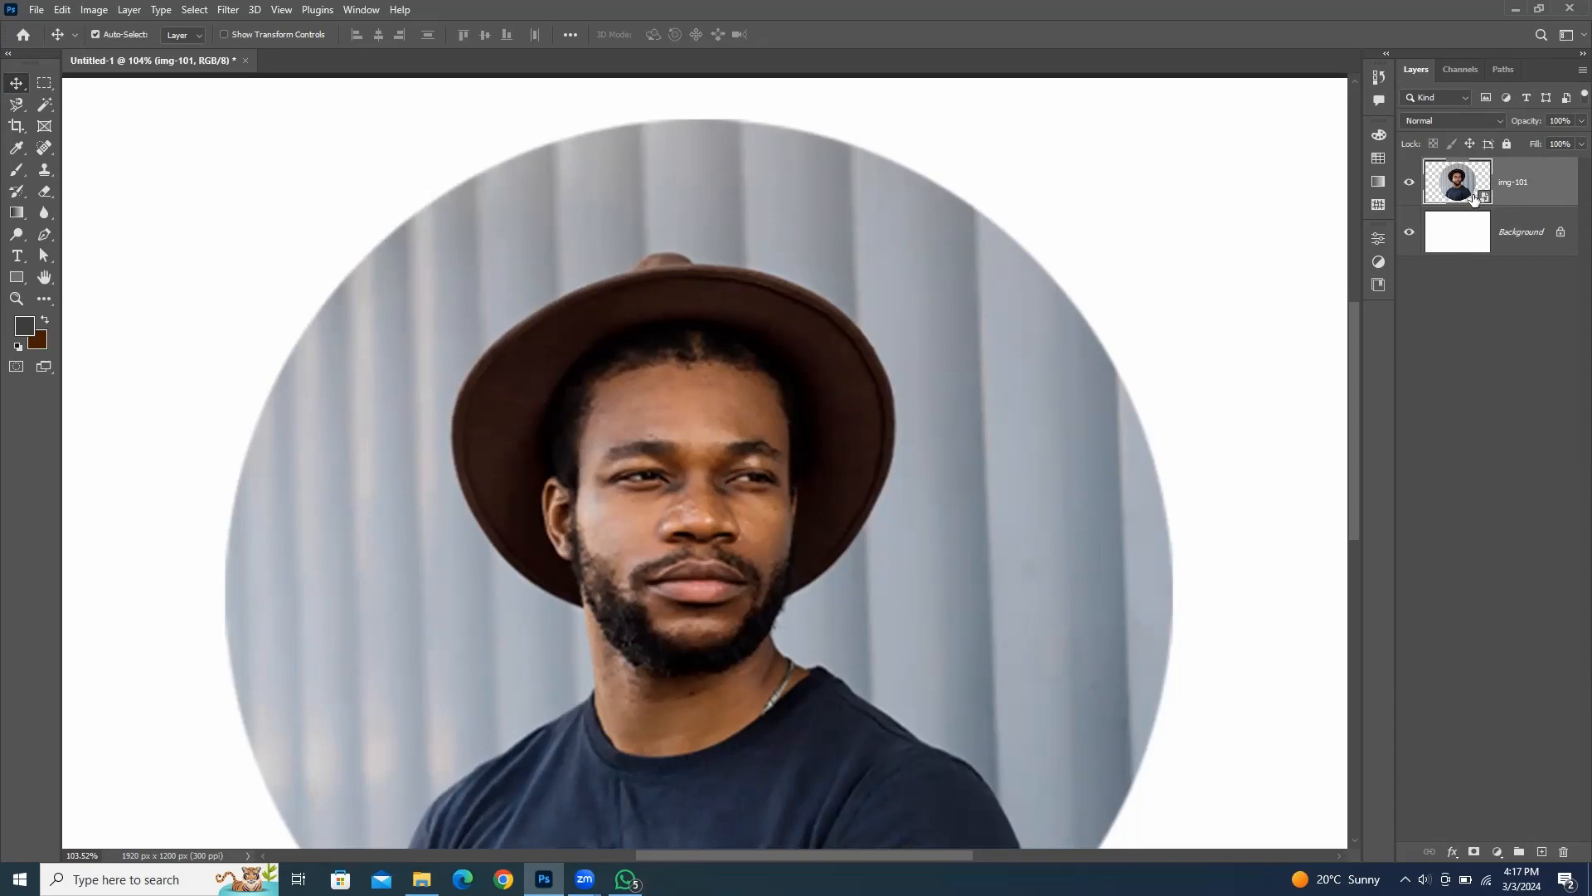
{"action": "right_click", "coordinate": [1554, 181]}
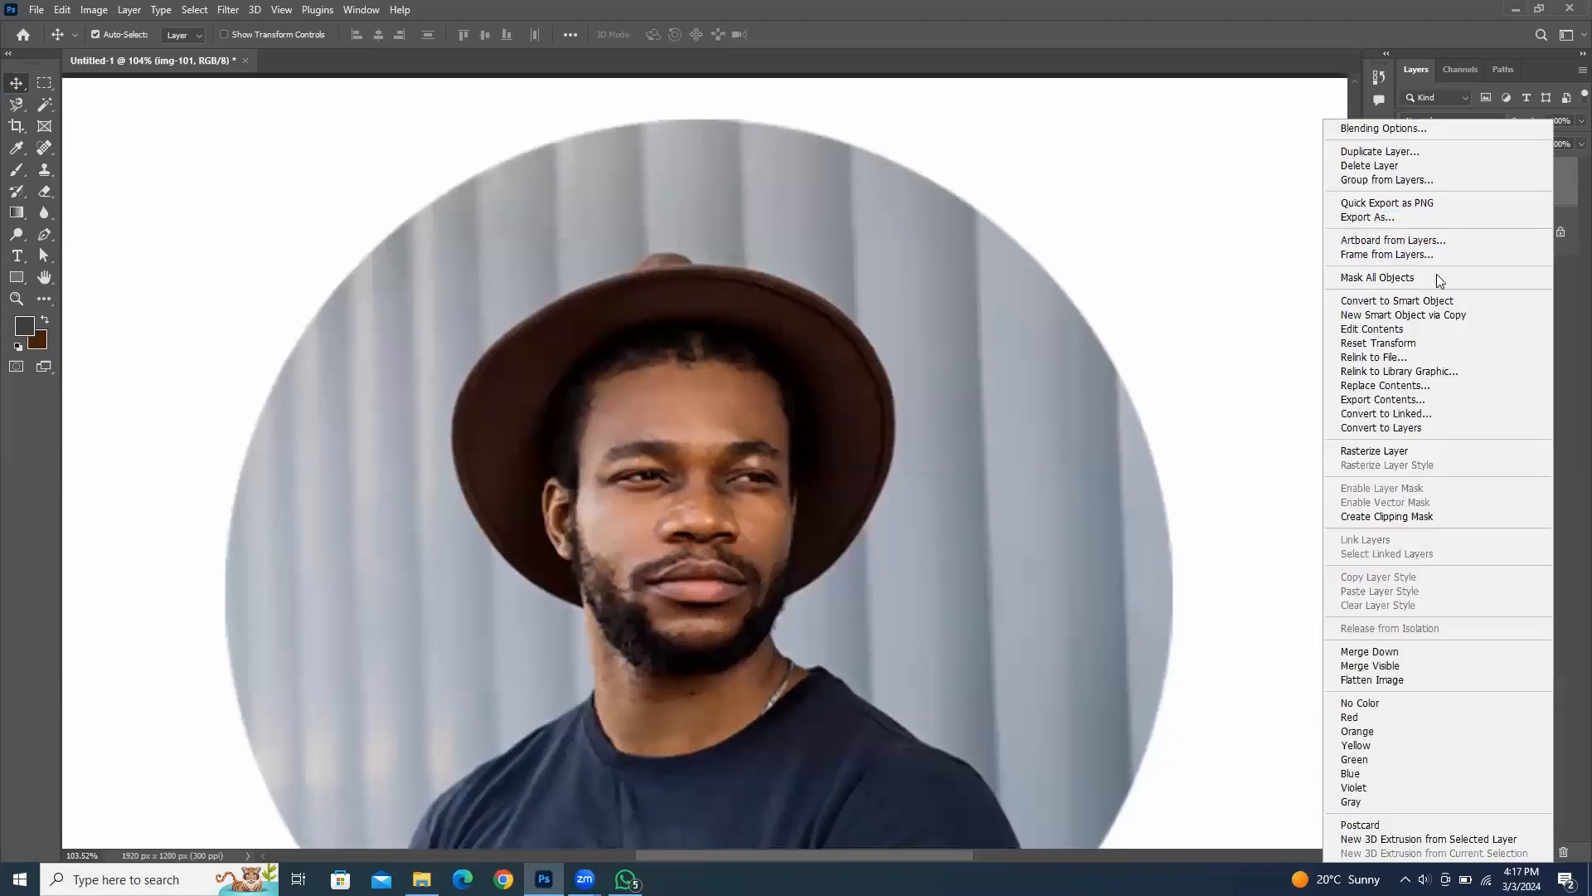
{"action": "left_click", "coordinate": [1433, 453]}
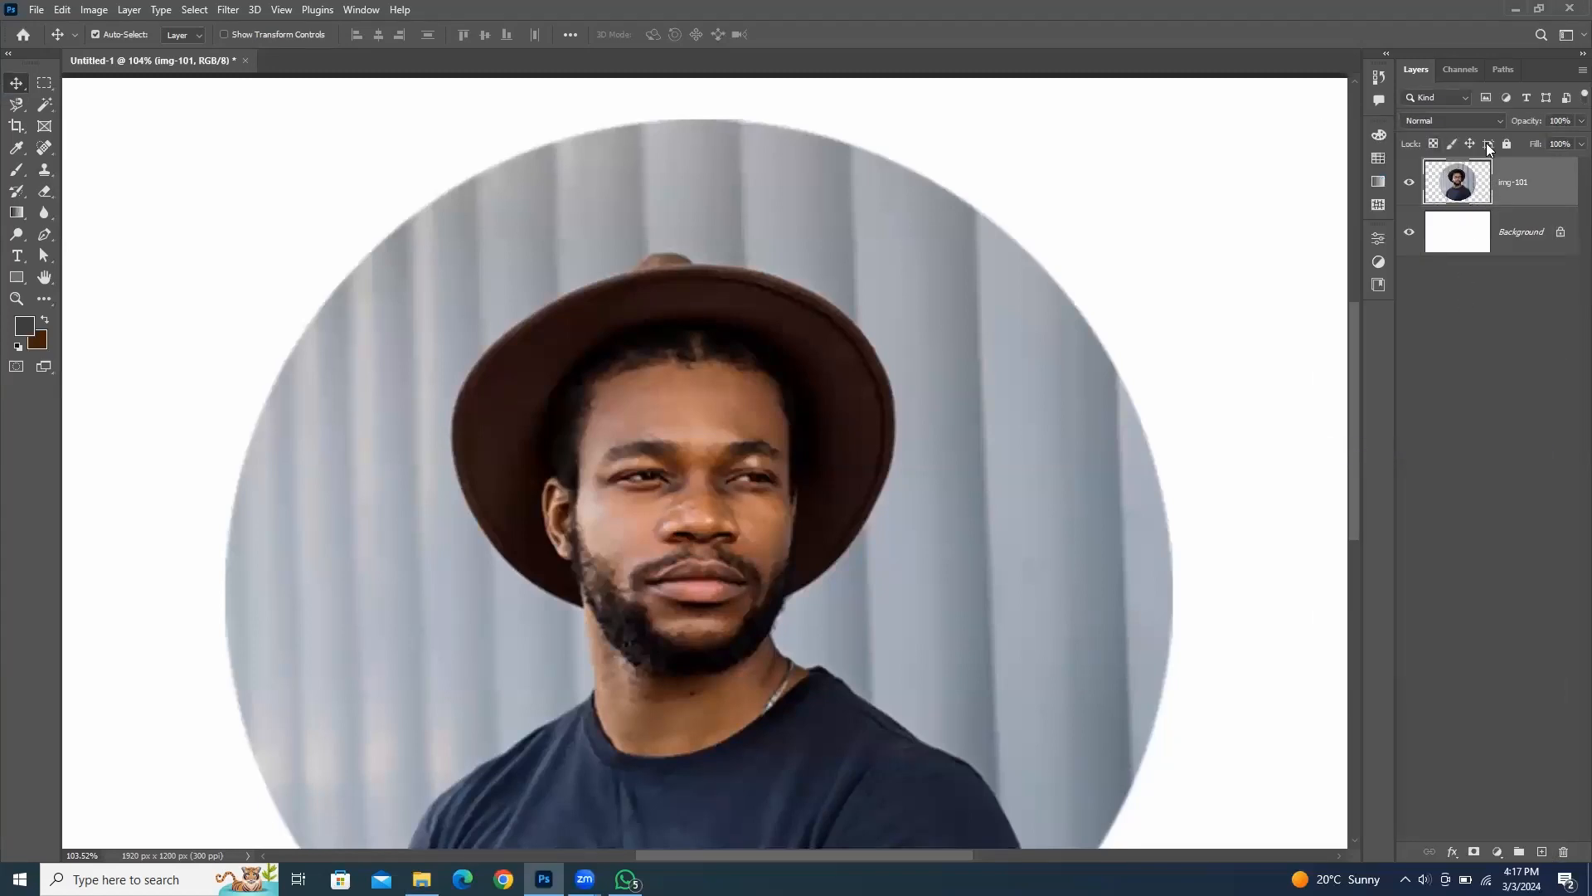
Step: With the img-101 layer selected, trace a closed freehand Lasso selection around the man's hat, neck, shoulders and torso
{"action": "left_click", "coordinate": [1458, 289]}
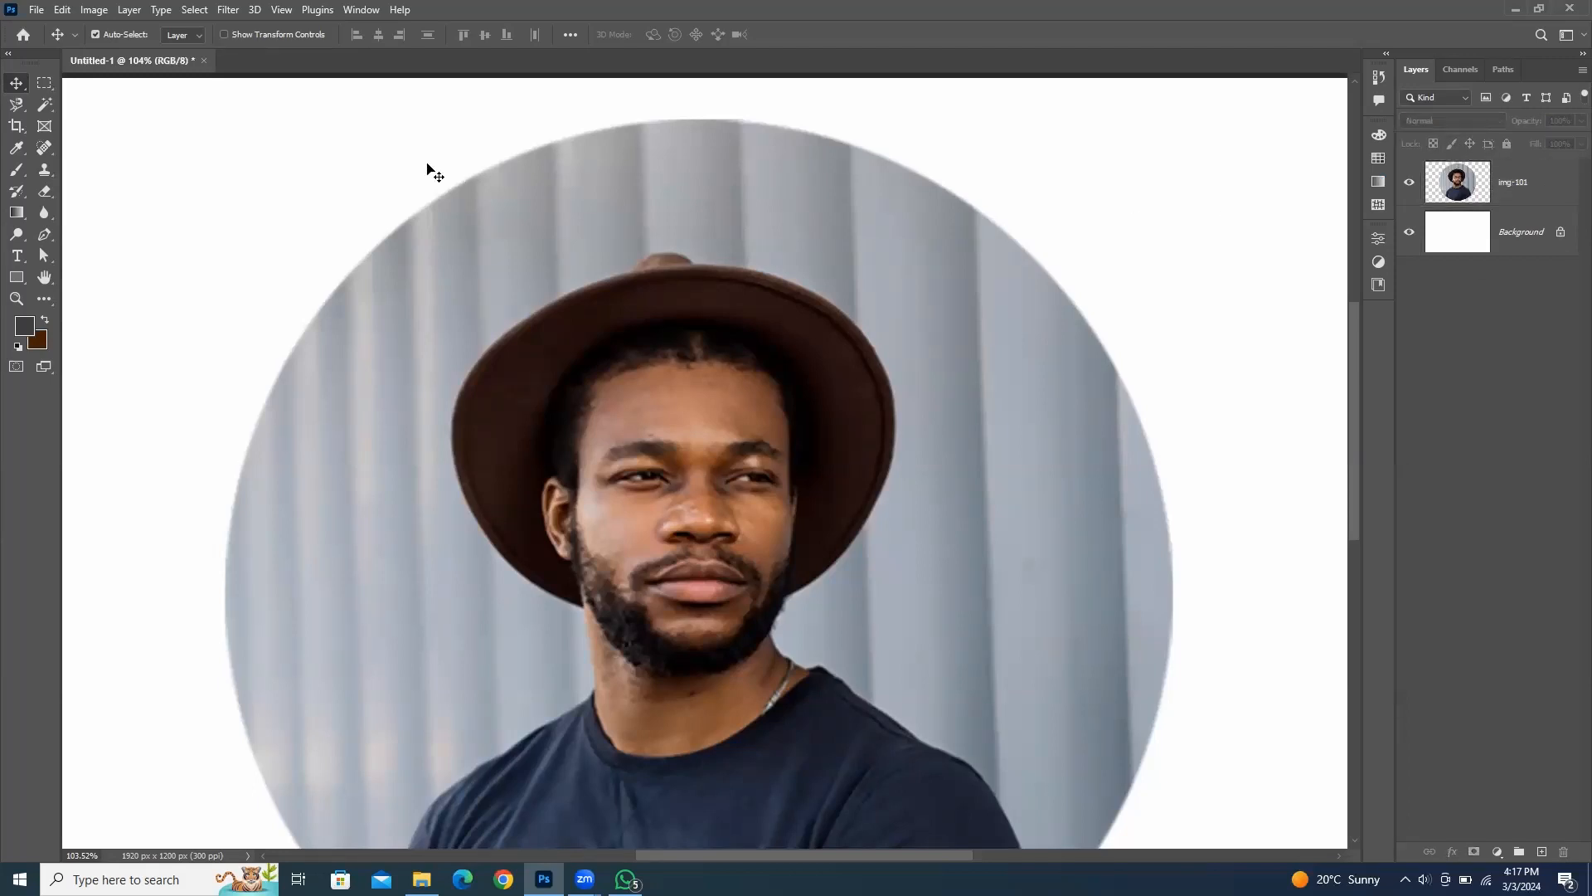
{"action": "left_click", "coordinate": [714, 307]}
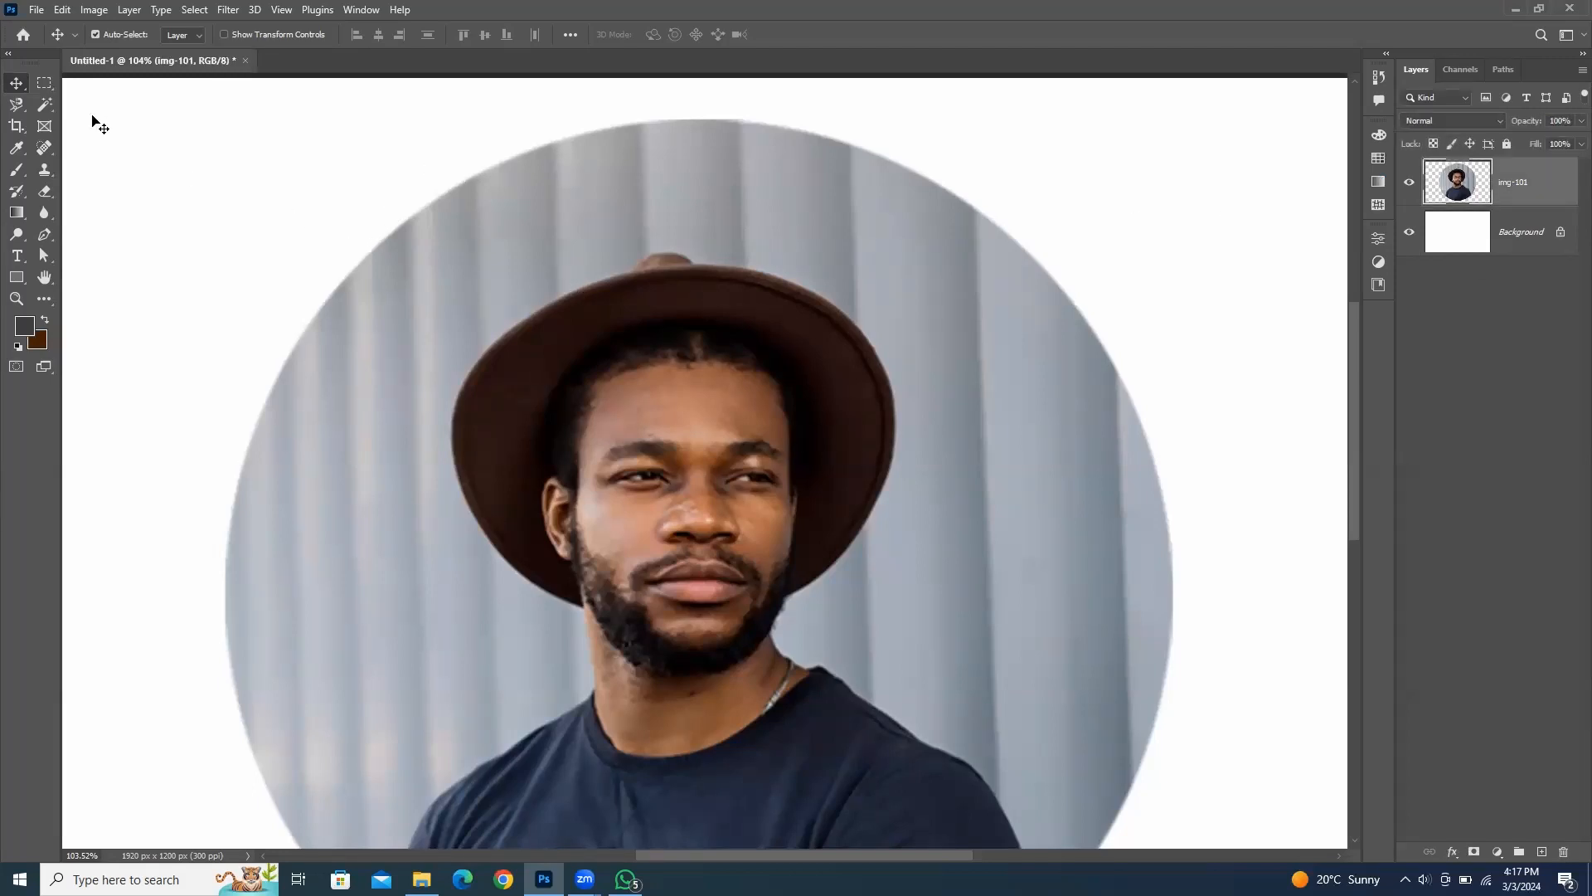
{"action": "left_click", "coordinate": [16, 106]}
{"action": "right_click", "coordinate": [18, 110]}
{"action": "left_click", "coordinate": [67, 106]}
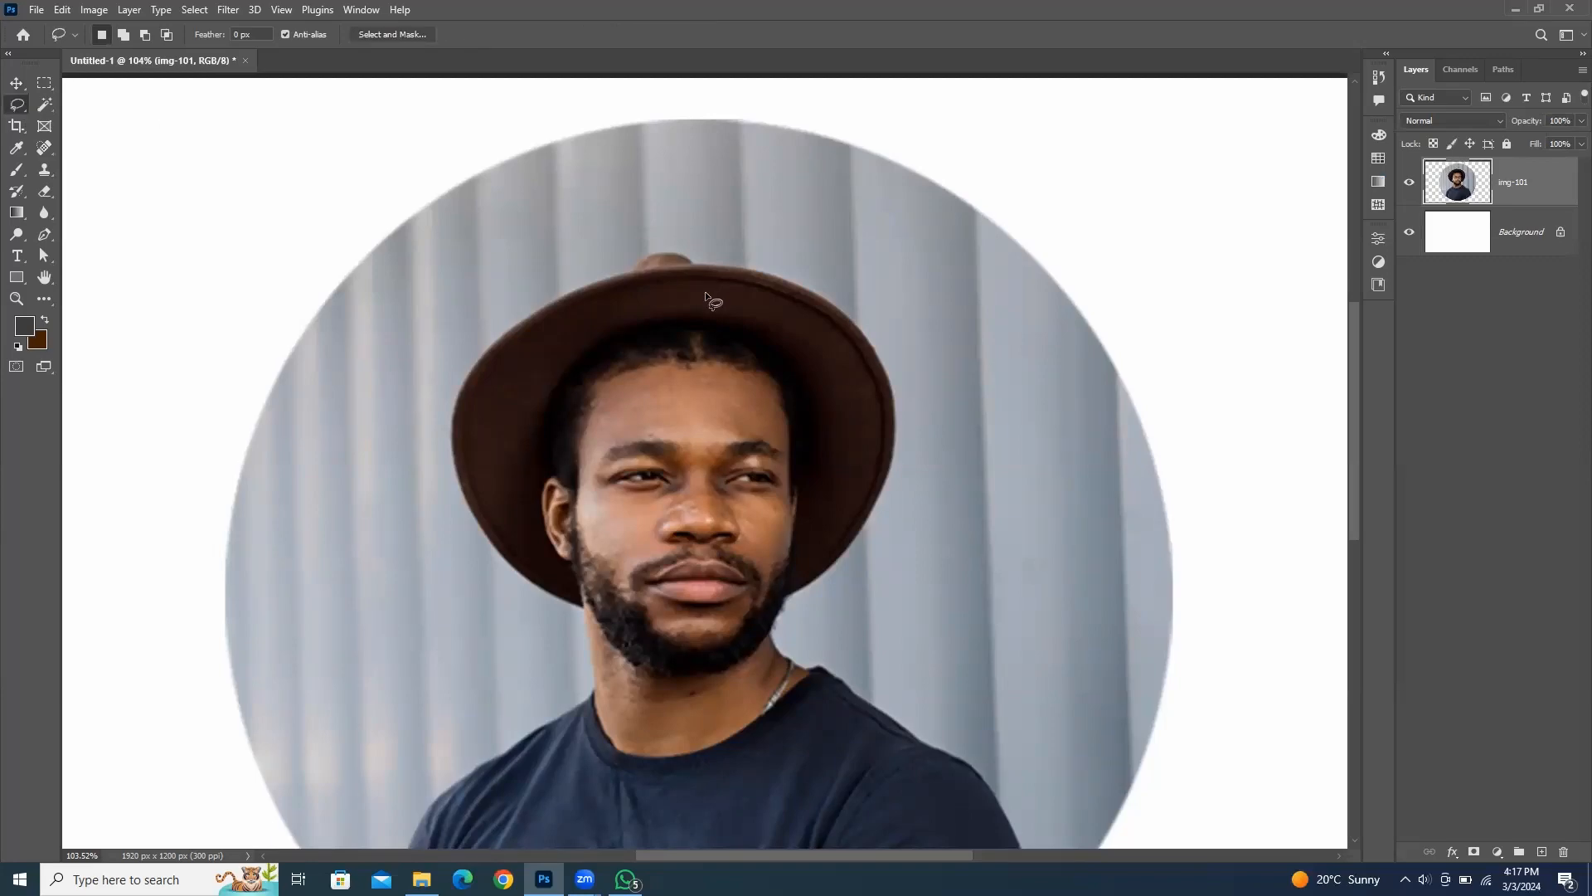
{"action": "scroll", "coordinate": [849, 346], "scroll_direction": "down", "scroll_amount": 3}
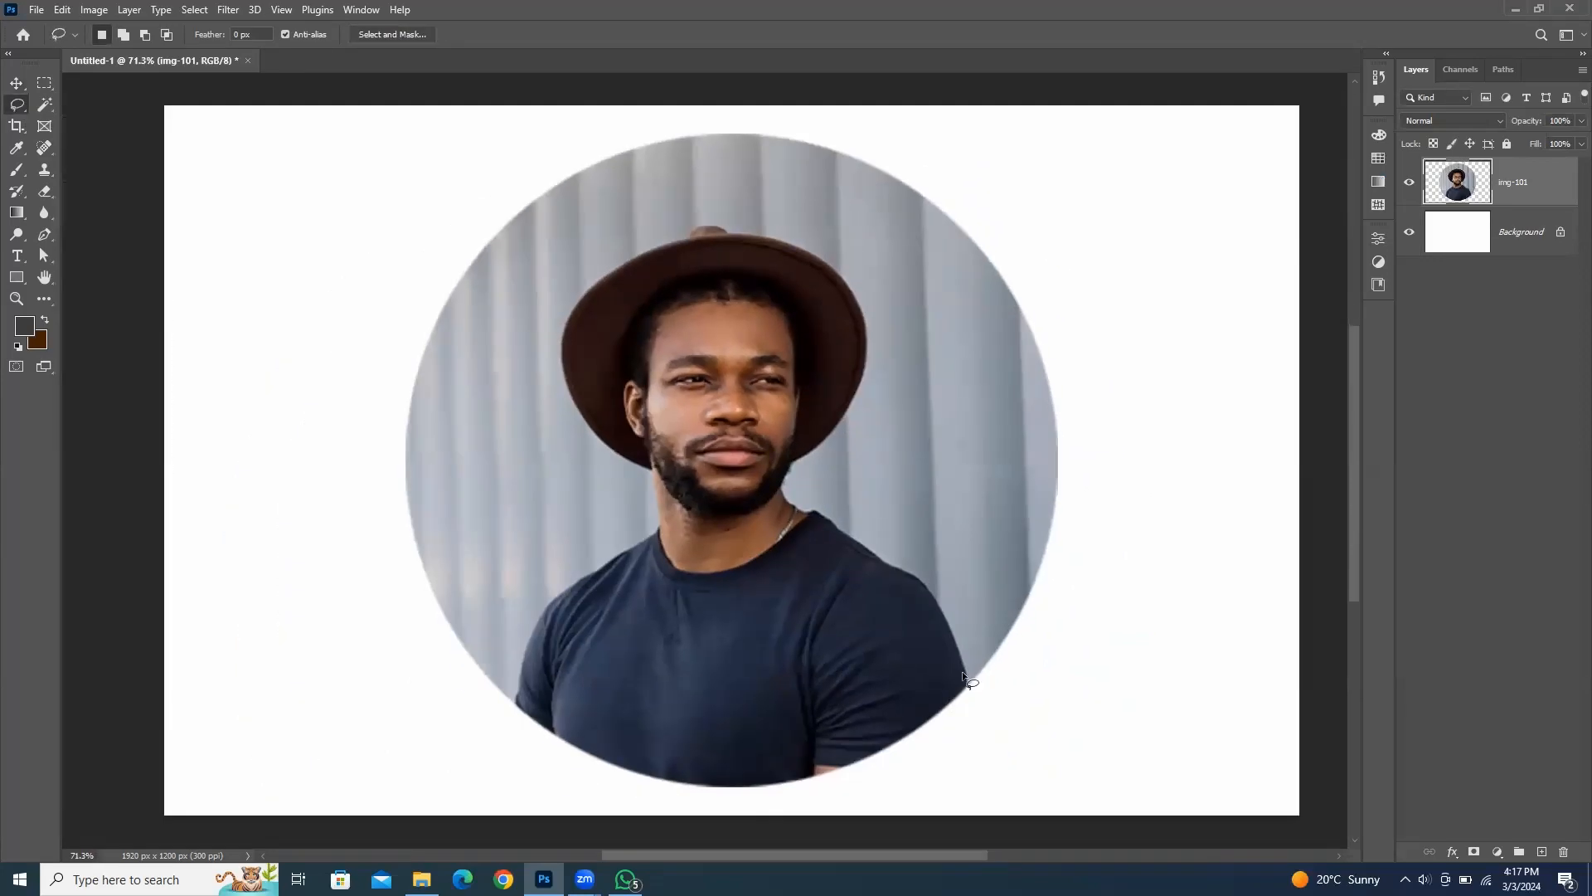
{"action": "mouse_move", "coordinate": [961, 661]}
{"action": "left_mouse_down"}
{"action": "mouse_move", "coordinate": [927, 585]}
{"action": "mouse_move", "coordinate": [777, 488]}
{"action": "mouse_move", "coordinate": [856, 384]}
{"action": "mouse_move", "coordinate": [865, 326]}
{"action": "mouse_move", "coordinate": [831, 266]}
{"action": "left_mouse_up"}
{"action": "left_click_drag", "start_coordinate": [730, 223], "coordinate": [639, 263]}
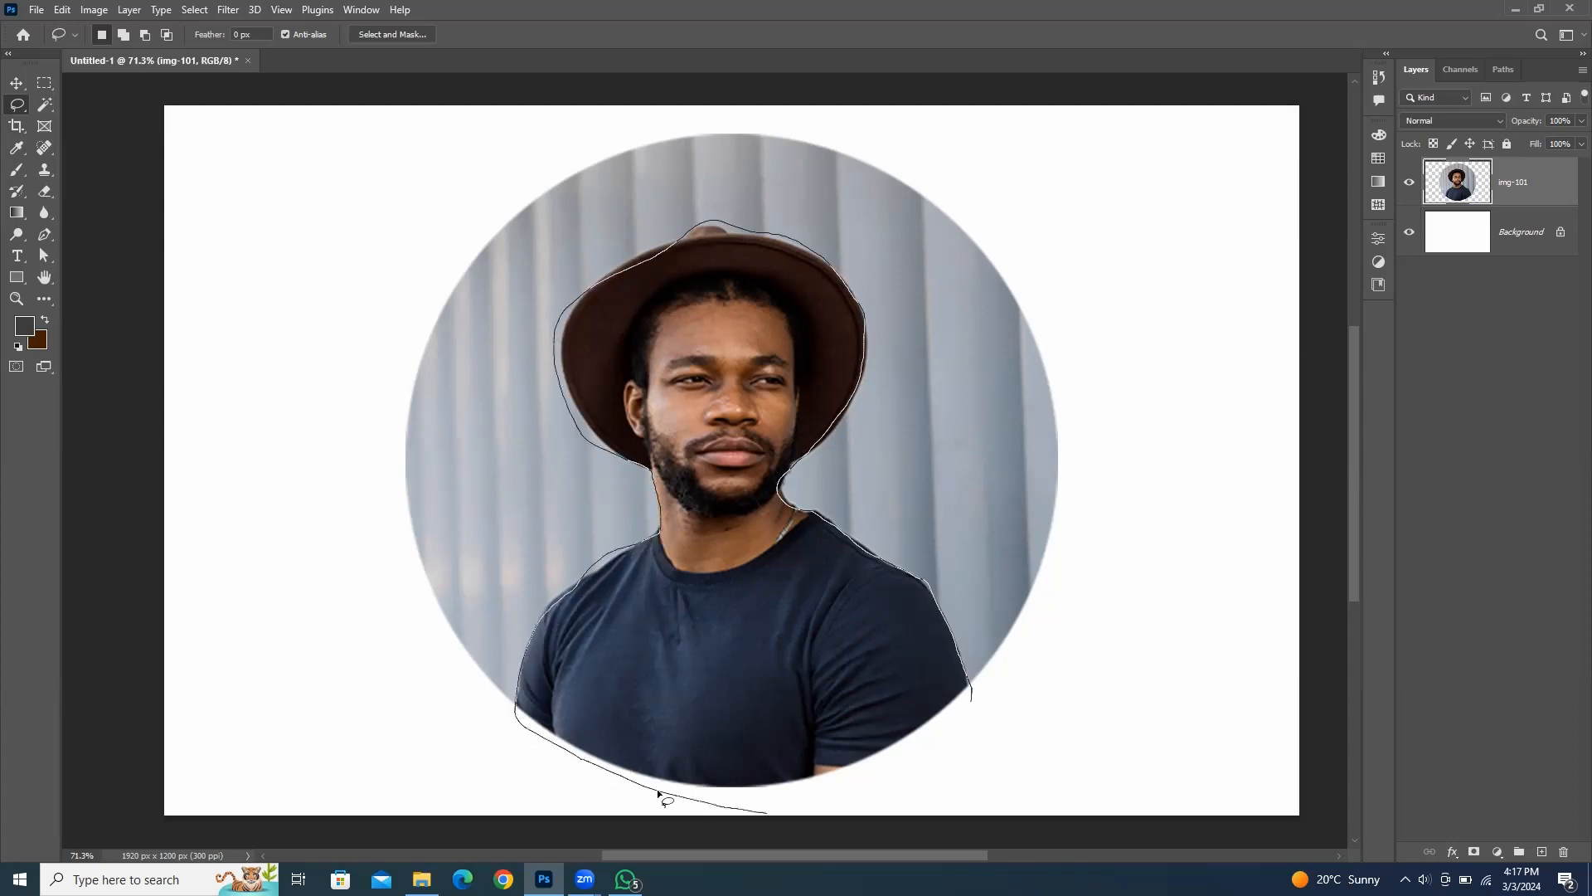
{"action": "mouse_move", "coordinate": [659, 794]}
{"action": "left_mouse_down"}
{"action": "mouse_move", "coordinate": [767, 813]}
{"action": "mouse_move", "coordinate": [948, 794]}
{"action": "mouse_move", "coordinate": [1038, 724]}
{"action": "mouse_move", "coordinate": [977, 695]}
{"action": "left_mouse_up"}
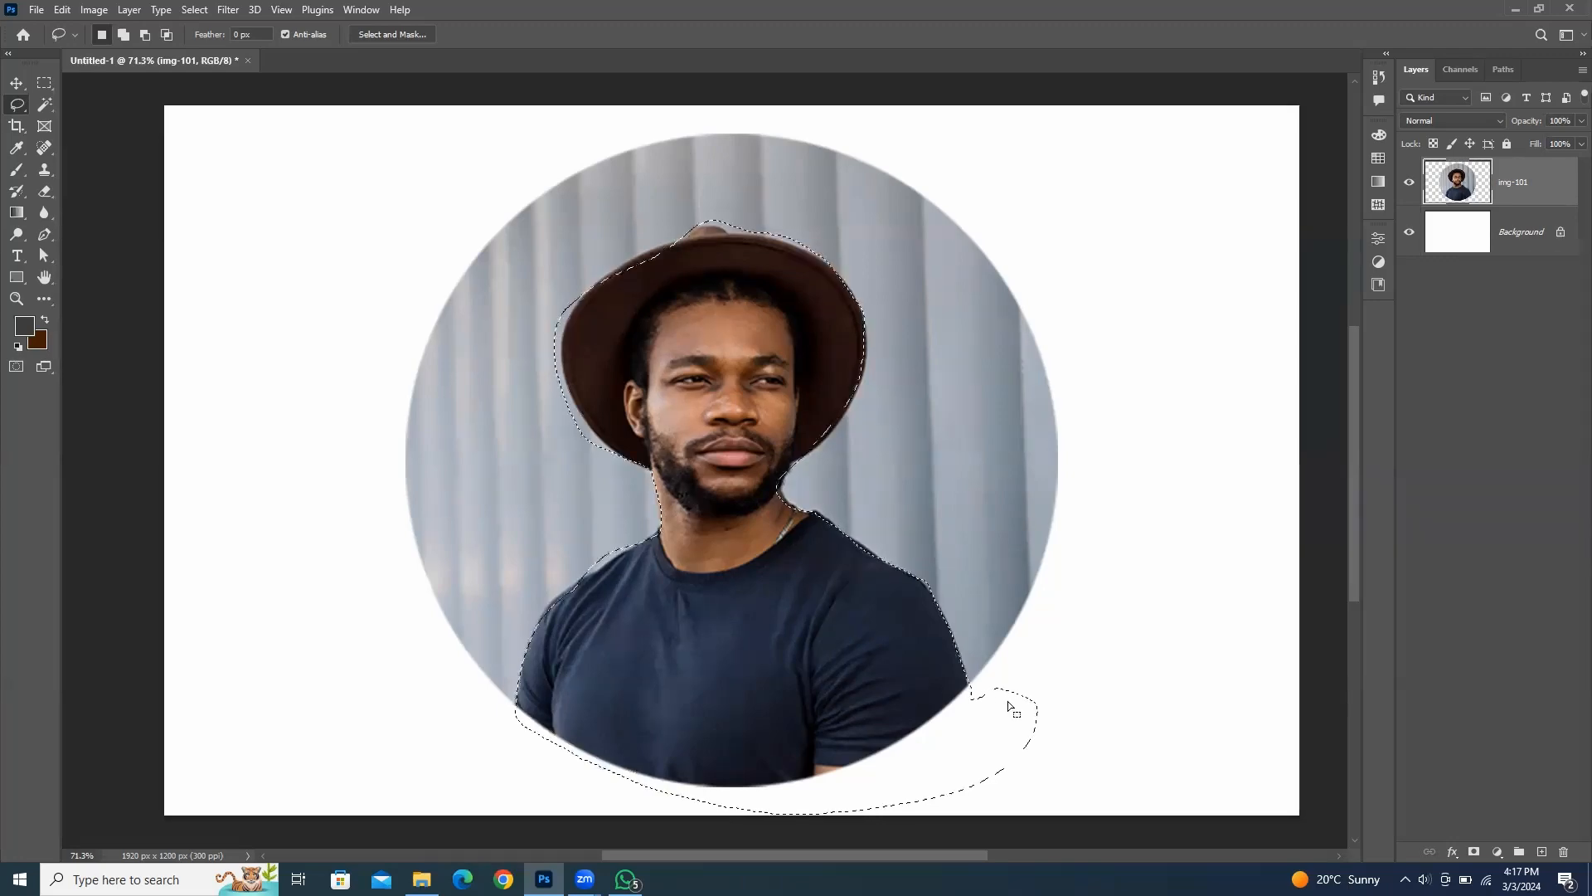
Step: Inspect the accuracy of the lasso selection around the neck and hat up close and deselect it
{"action": "scroll", "coordinate": [792, 469], "scroll_direction": "up", "scroll_amount": 10}
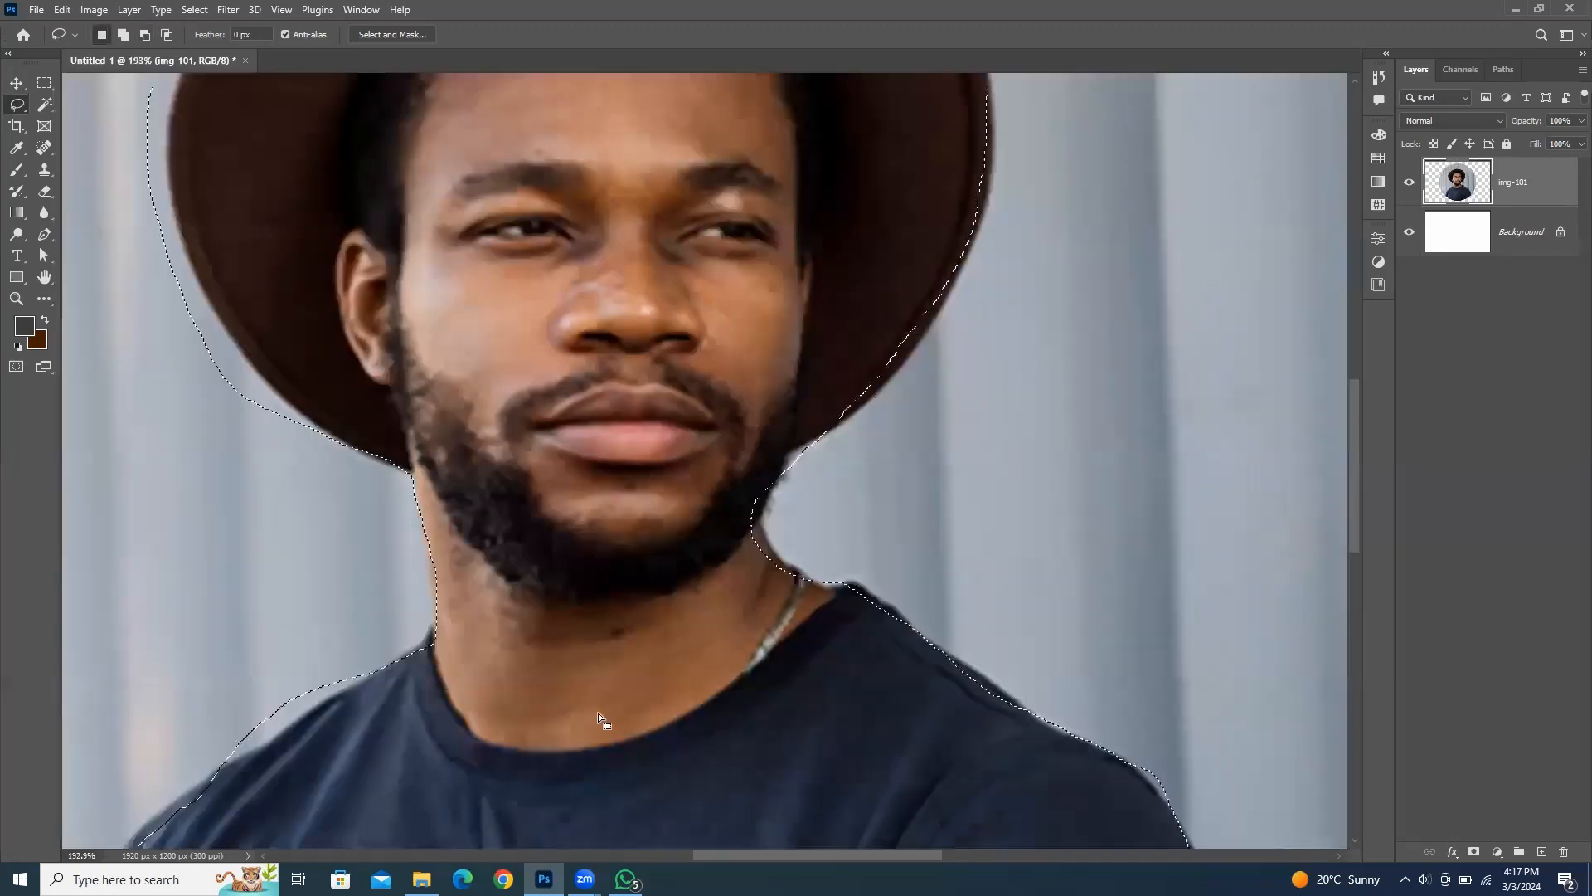
{"action": "scroll", "coordinate": [1015, 574], "scroll_direction": "down", "scroll_amount": 10}
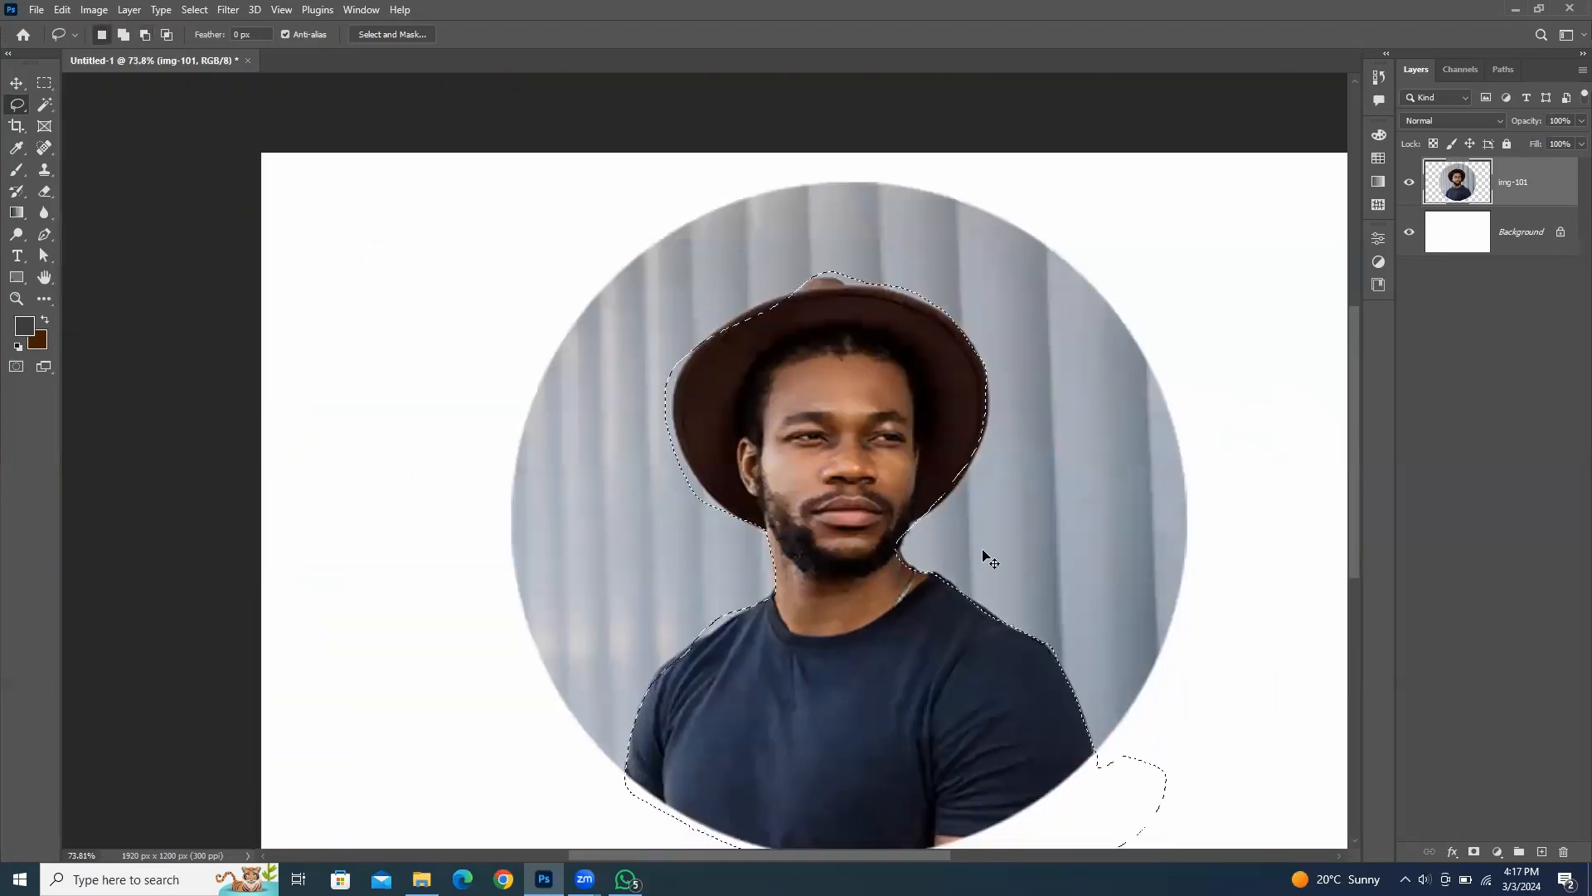
{"action": "key", "text": "ctrl+d"}
Step: Draw a loose freehand Lasso selection around the man's head and hat, running across the neck below the beard
{"action": "scroll", "coordinate": [1187, 581], "scroll_direction": "right", "scroll_amount": 2}
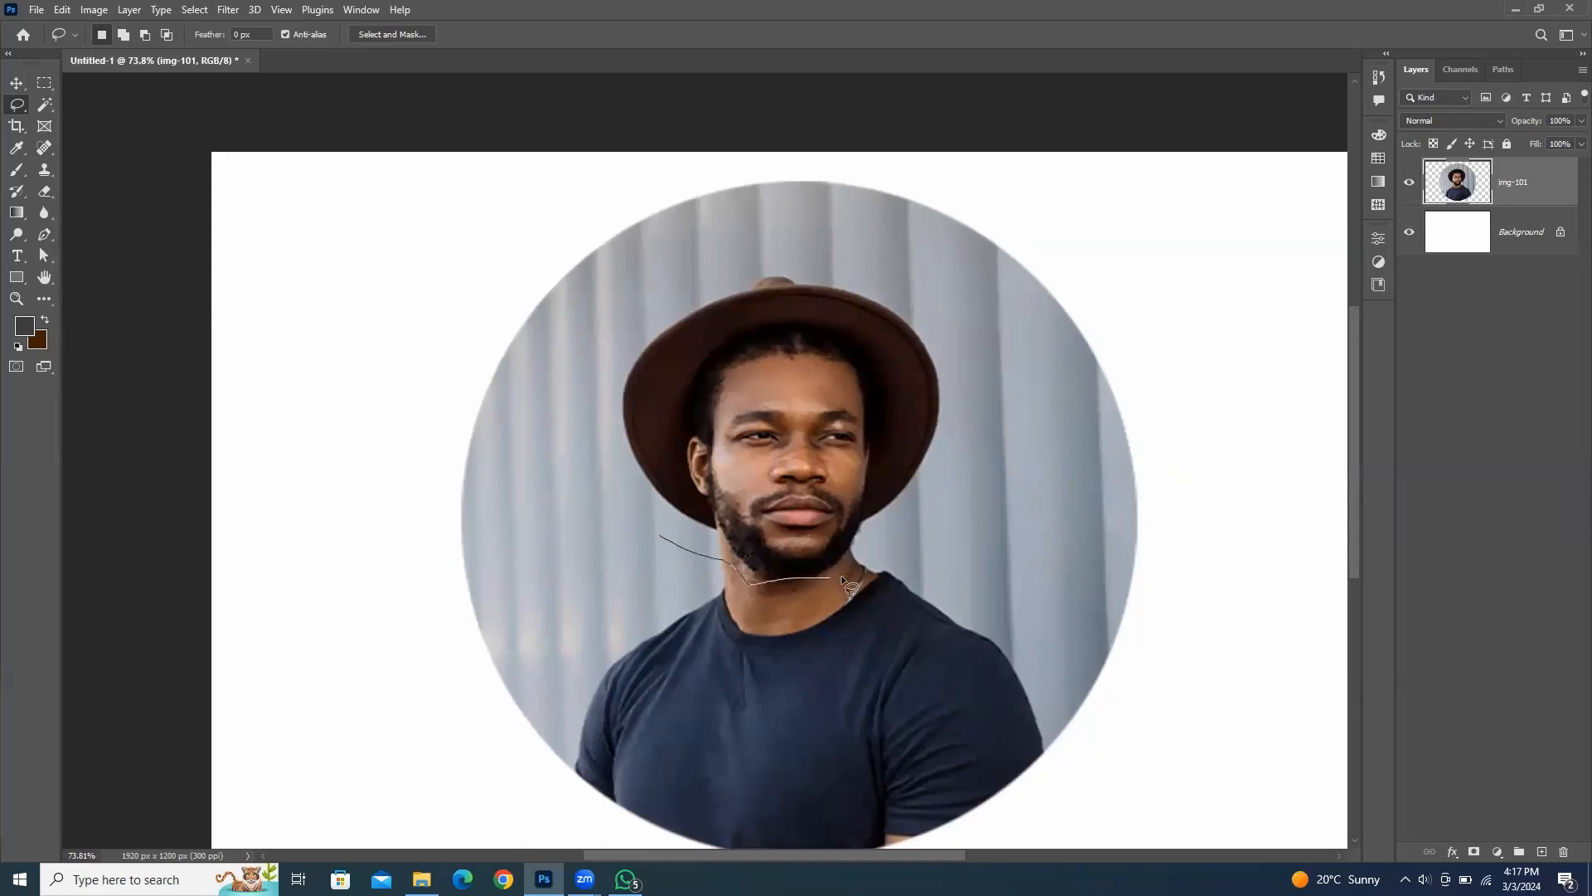
{"action": "mouse_move", "coordinate": [841, 577]}
{"action": "left_mouse_down"}
{"action": "mouse_move", "coordinate": [937, 510]}
{"action": "mouse_move", "coordinate": [974, 415]}
{"action": "mouse_move", "coordinate": [958, 278]}
{"action": "left_mouse_up"}
{"action": "mouse_move", "coordinate": [614, 251]}
{"action": "left_mouse_down"}
{"action": "mouse_move", "coordinate": [559, 375]}
{"action": "mouse_move", "coordinate": [583, 522]}
{"action": "mouse_move", "coordinate": [628, 553]}
{"action": "mouse_move", "coordinate": [659, 538]}
{"action": "left_mouse_up"}
Step: Move the selected head area up and to the left, away from the body, and deselect it
{"action": "left_click", "coordinate": [17, 82]}
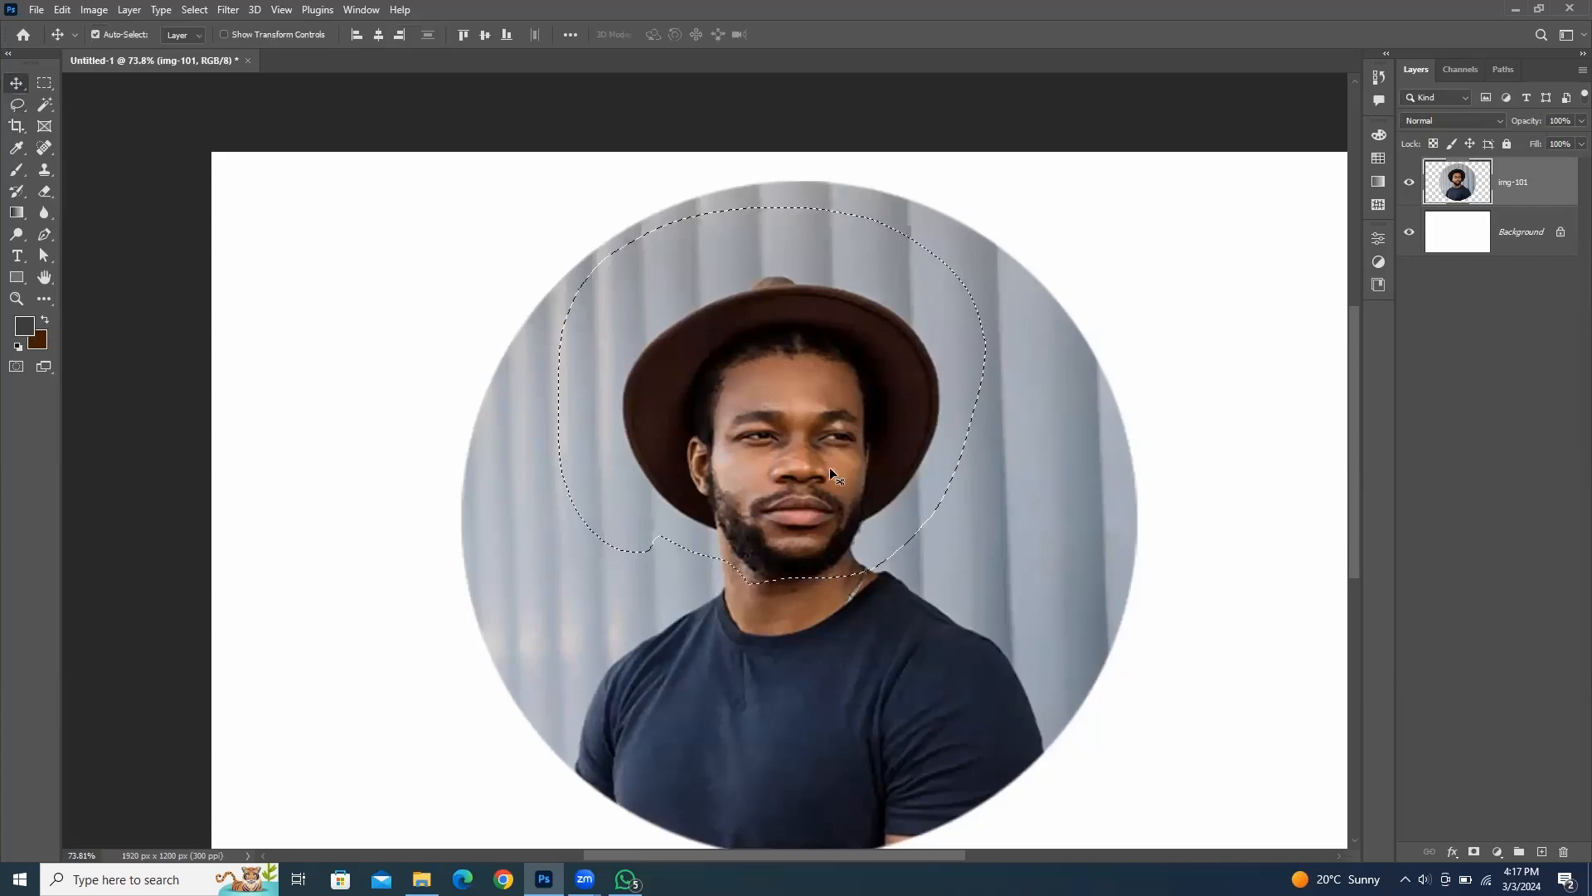
{"action": "left_click_drag", "start_coordinate": [821, 462], "coordinate": [544, 406]}
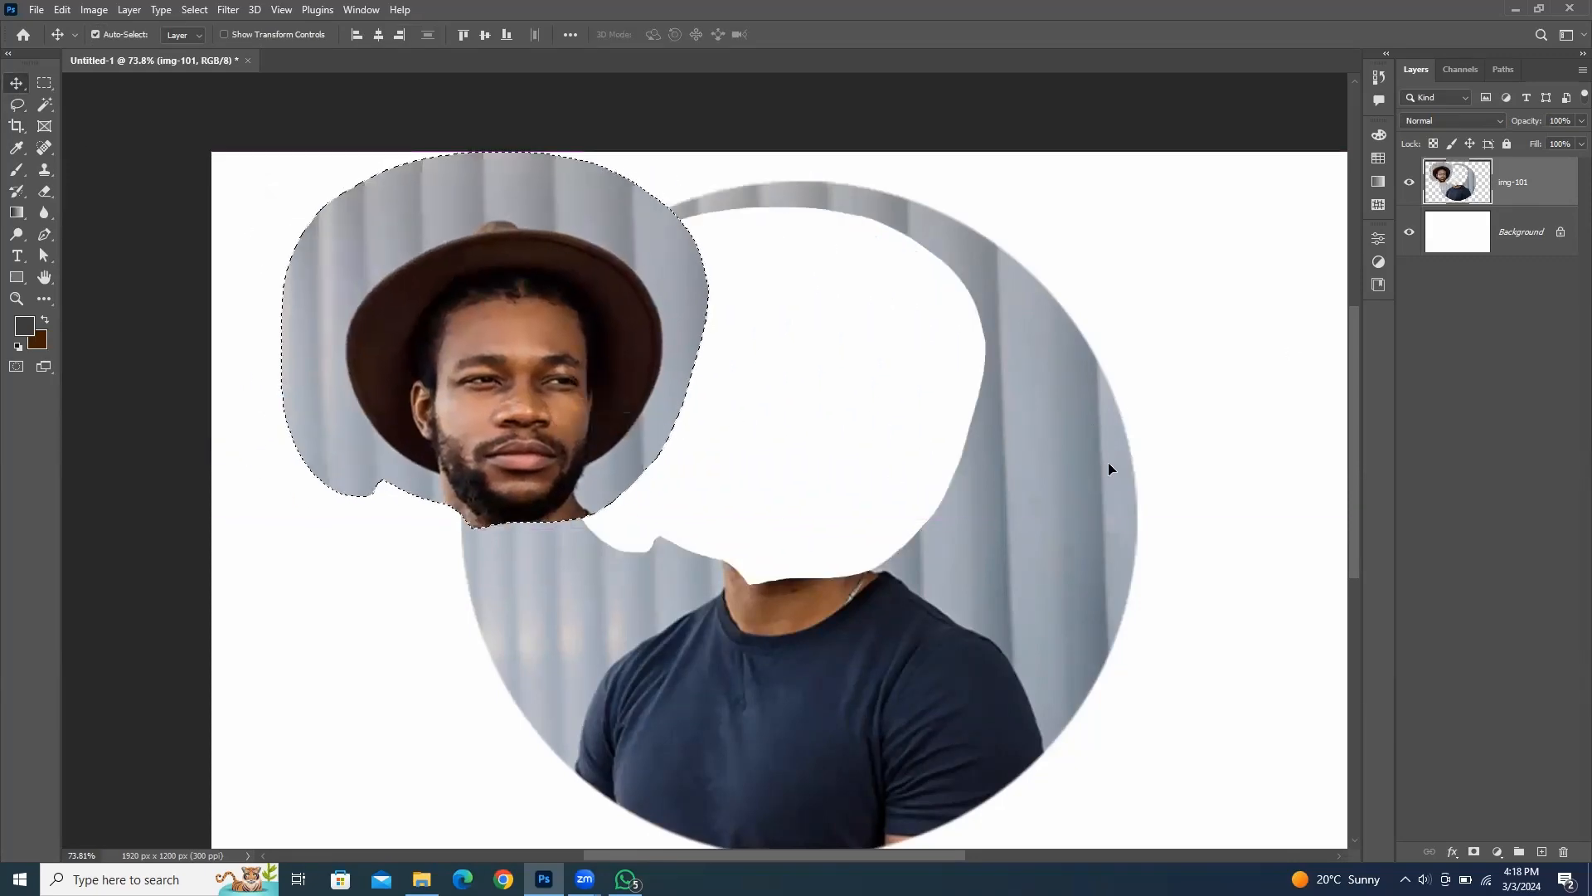
{"action": "key", "text": "ctrl+d"}
{"action": "mouse_move", "coordinate": [943, 531]}
{"action": "left_mouse_down"}
{"action": "mouse_move", "coordinate": [1109, 540]}
{"action": "mouse_move", "coordinate": [949, 559]}
{"action": "left_mouse_up"}
Step: Undo the move of the head cutout and its lasso selection
{"action": "key", "text": "ctrl+z"}
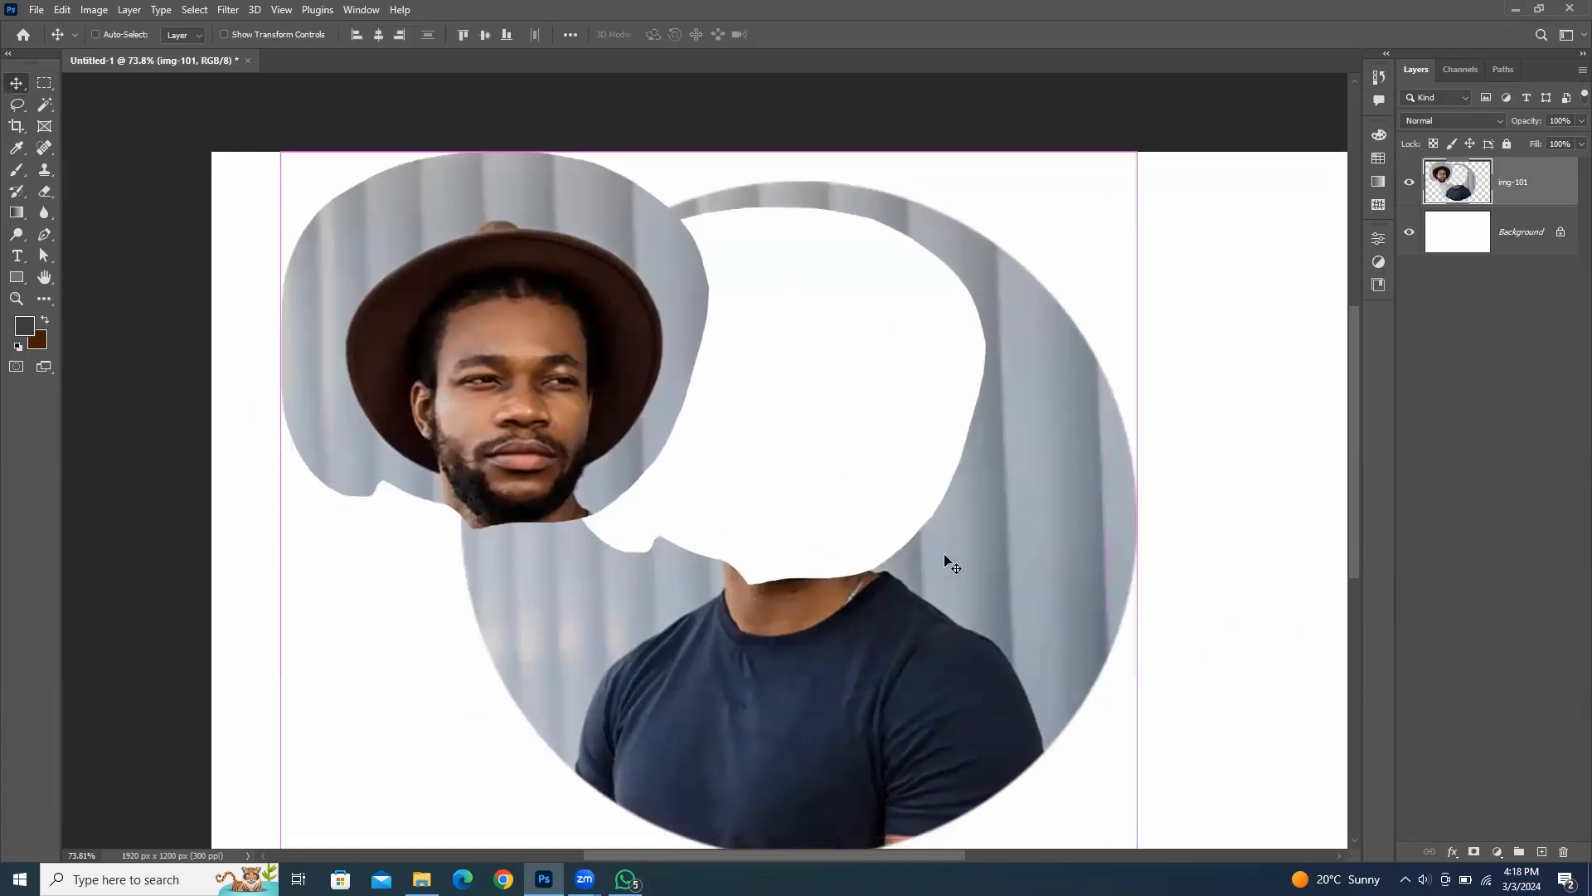
{"action": "key", "text": "ctrl+z"}
{"action": "key", "text": "ctrl+z"}
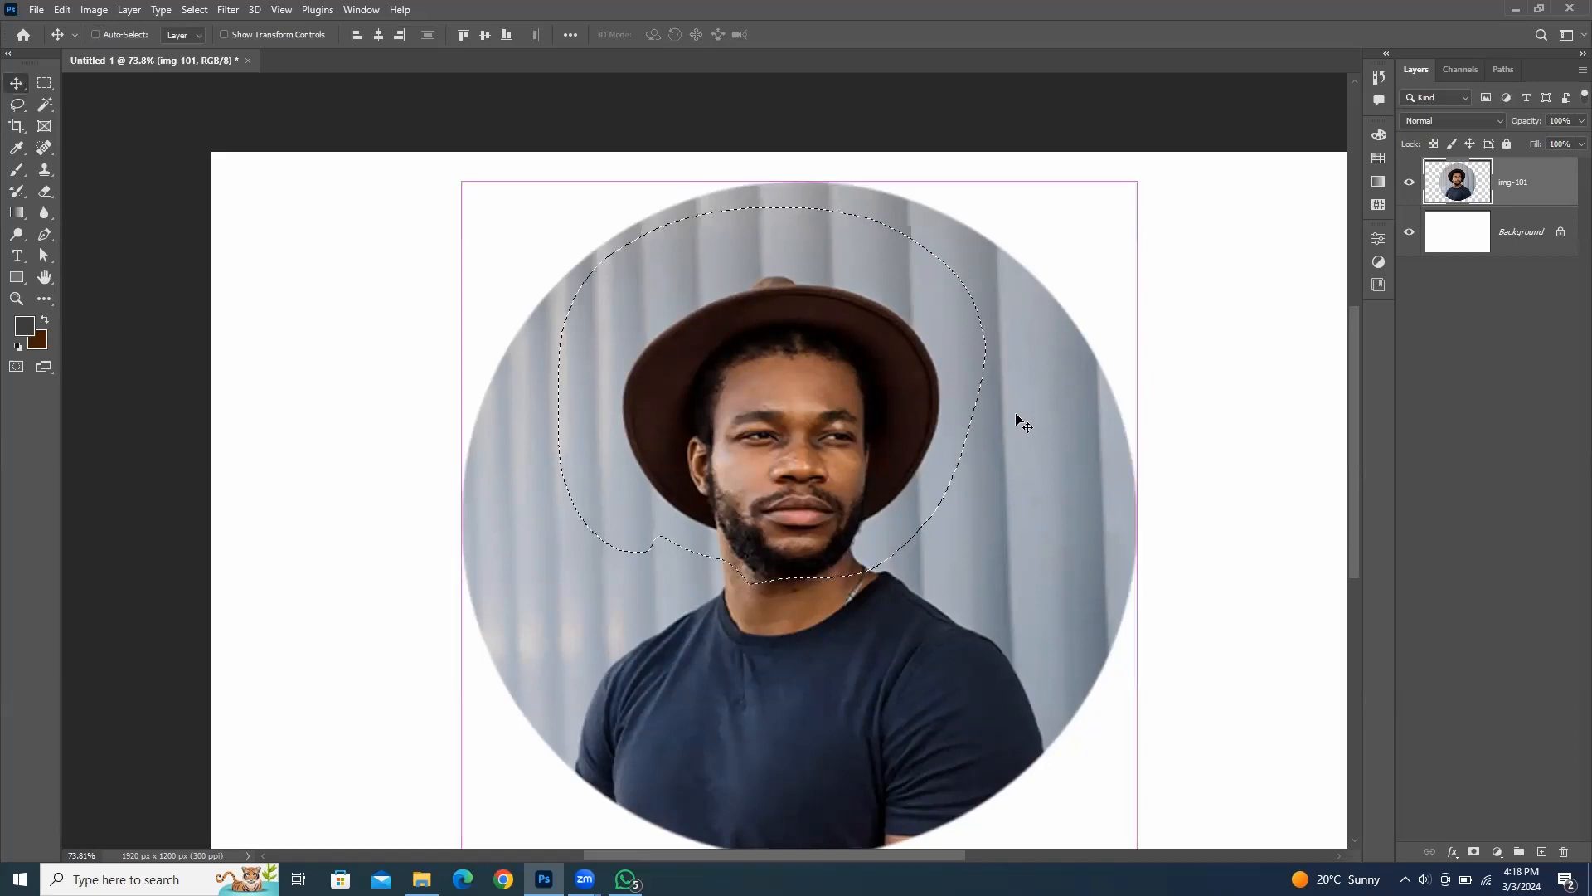
{"action": "key", "text": "ctrl+z"}
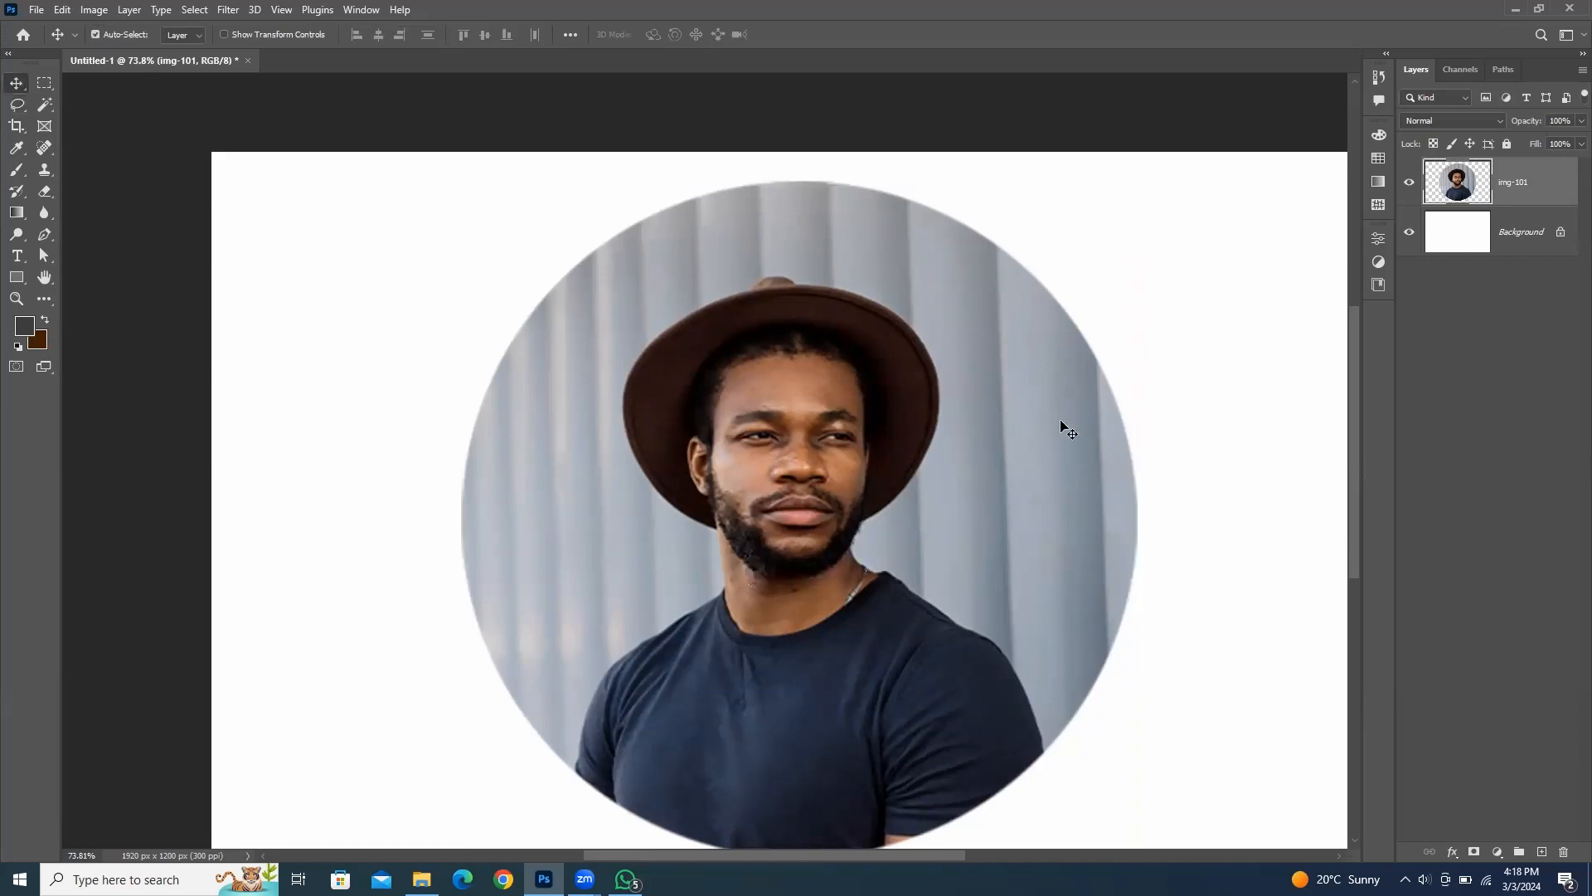
Step: Switch from the Lasso tool to the Magnetic Lasso tool
{"action": "left_click", "coordinate": [17, 108]}
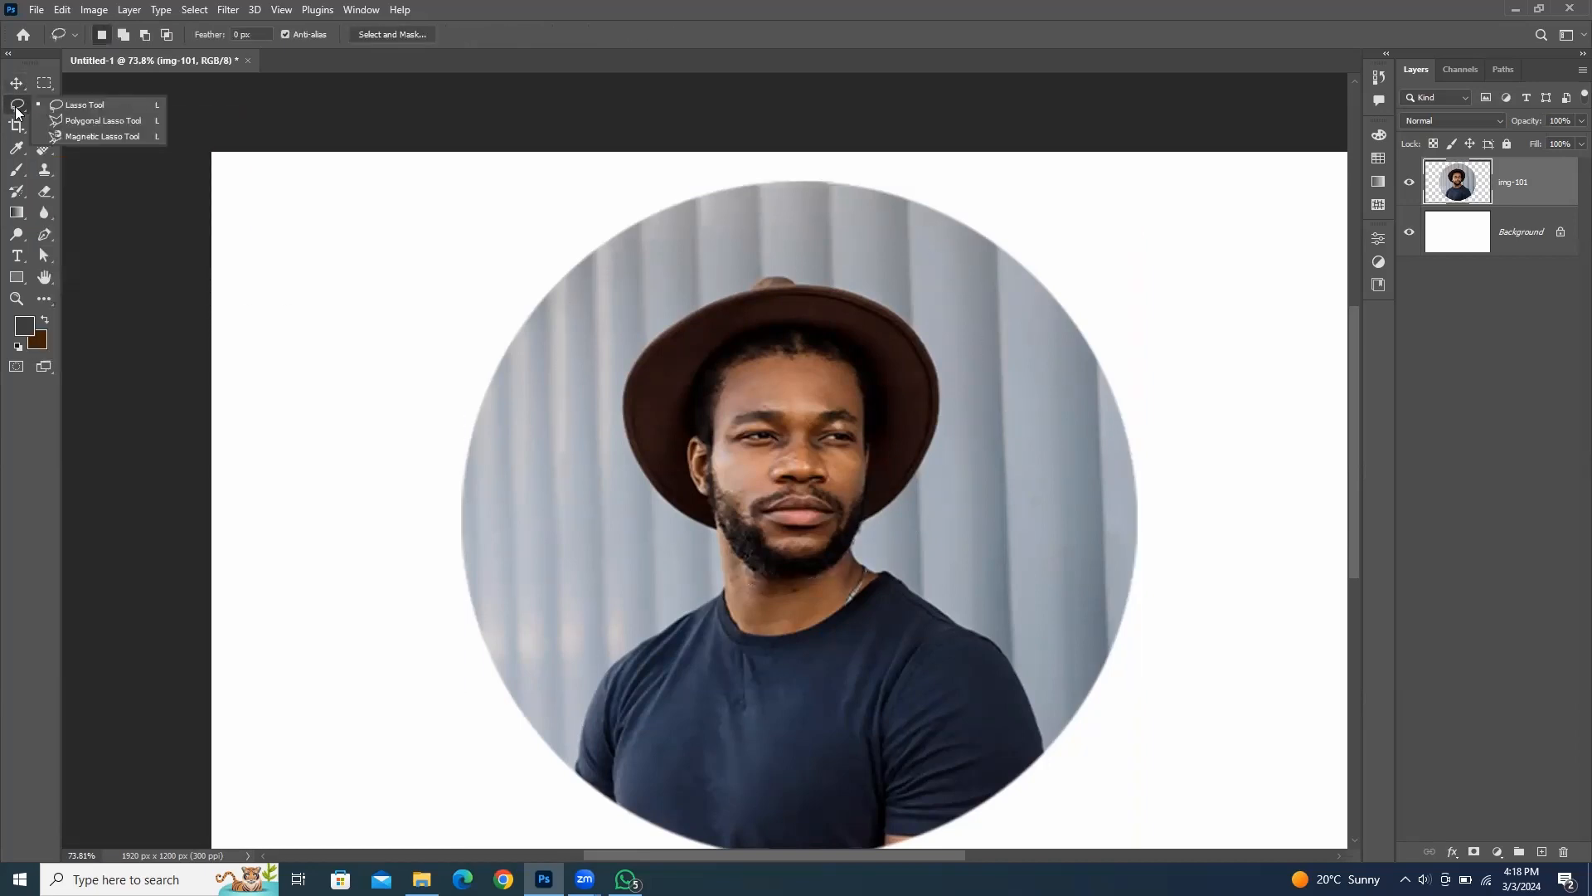
{"action": "left_click", "coordinate": [131, 108]}
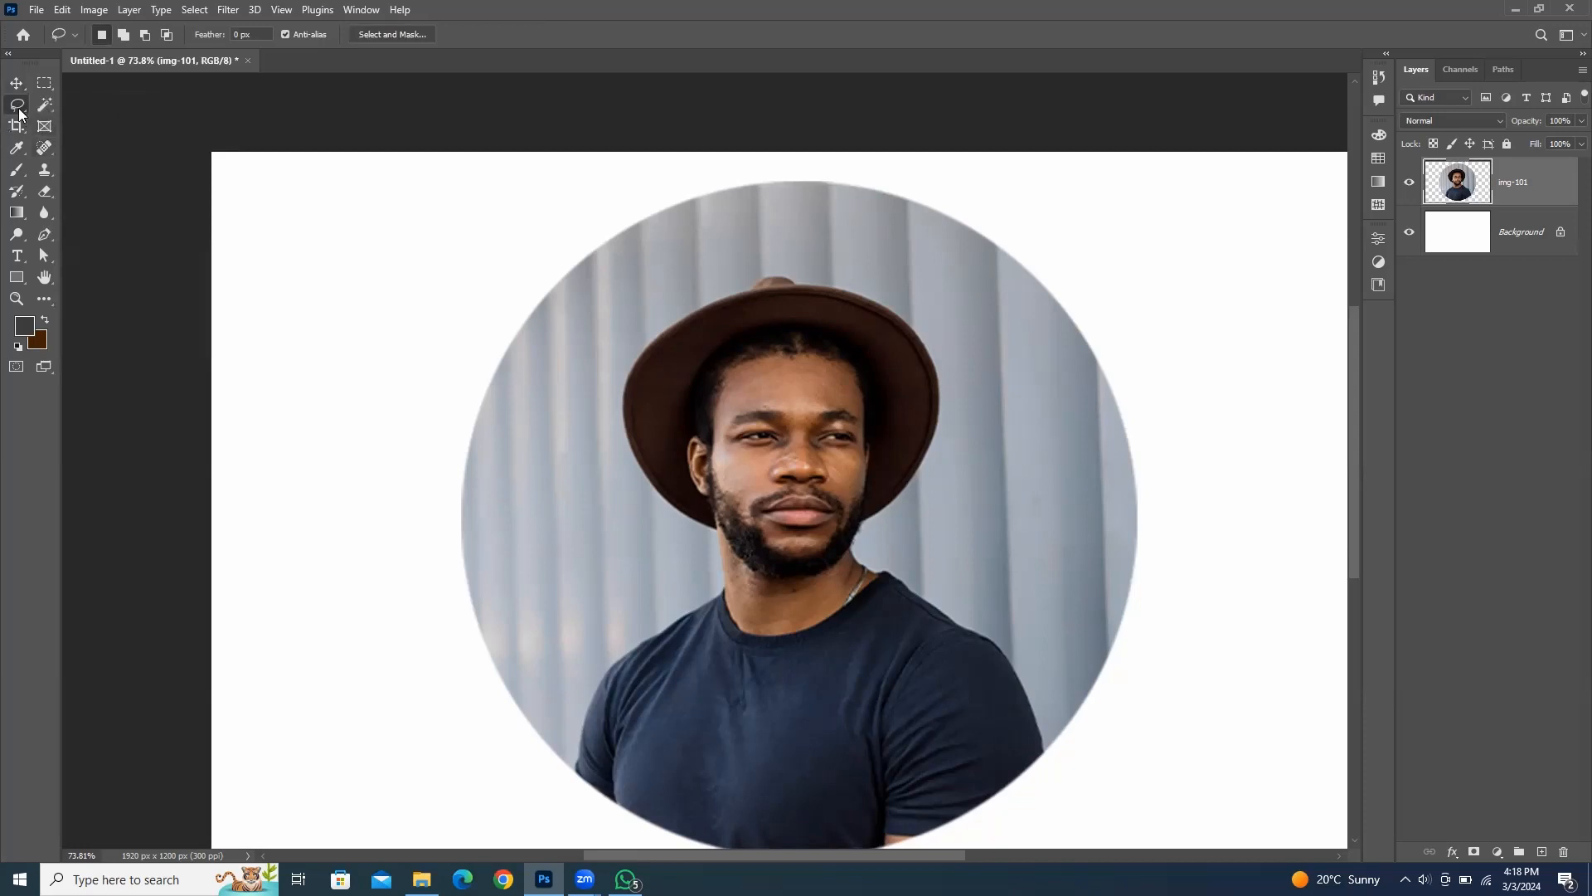
{"action": "right_click", "coordinate": [19, 112]}
{"action": "left_click", "coordinate": [68, 136]}
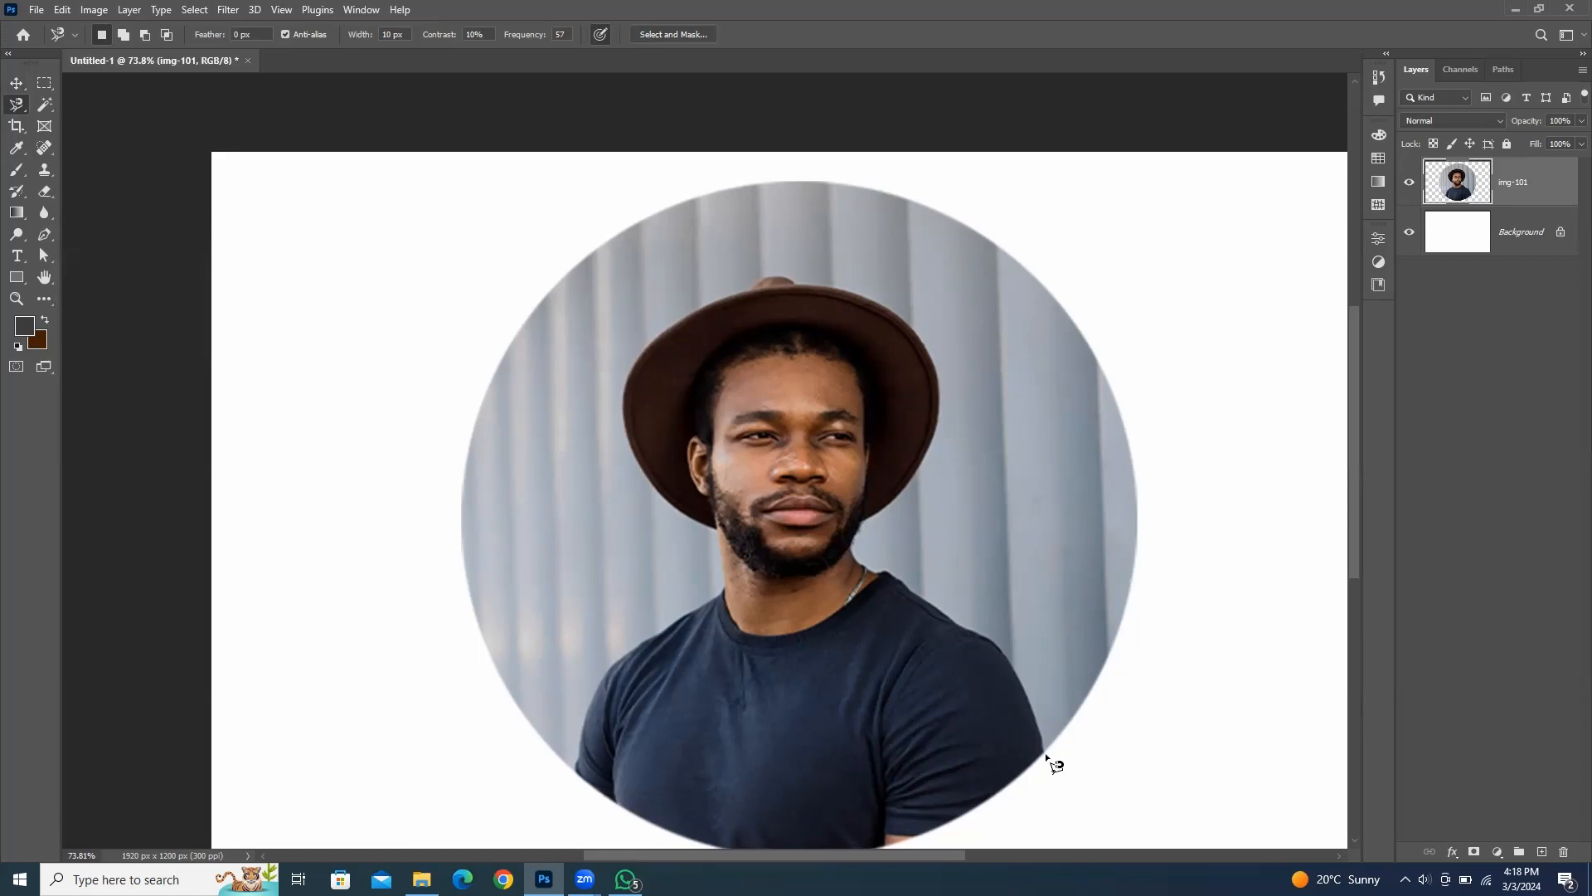
{"action": "scroll", "coordinate": [1052, 759], "scroll_direction": "up", "scroll_amount": 5}
{"action": "scroll", "coordinate": [1053, 750], "scroll_direction": "up", "scroll_amount": 2}
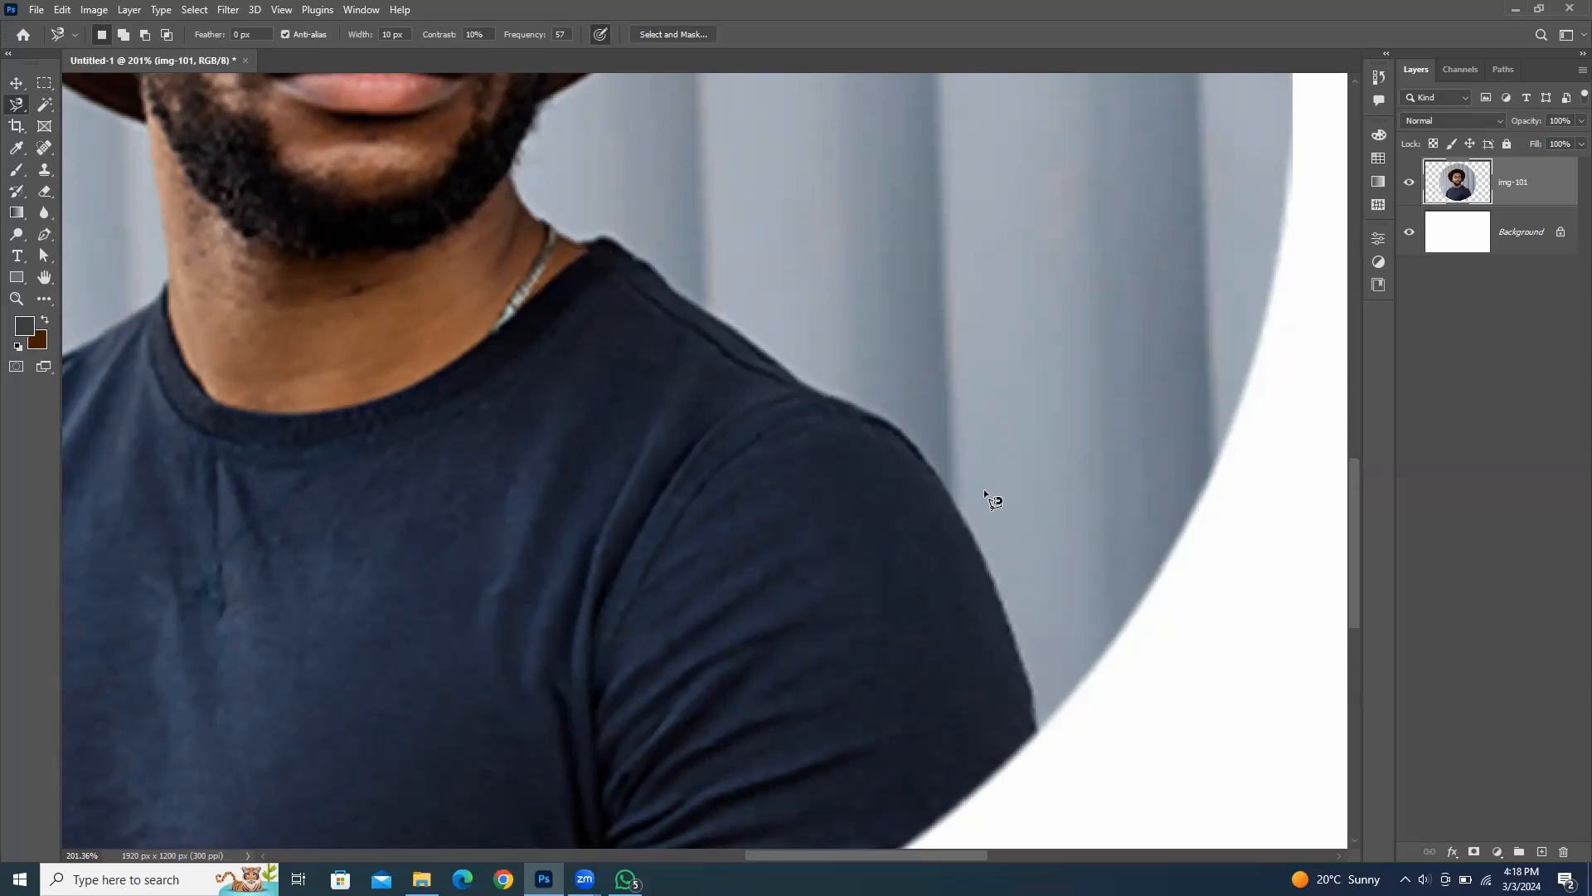
{"action": "left_click", "coordinate": [1039, 743]}
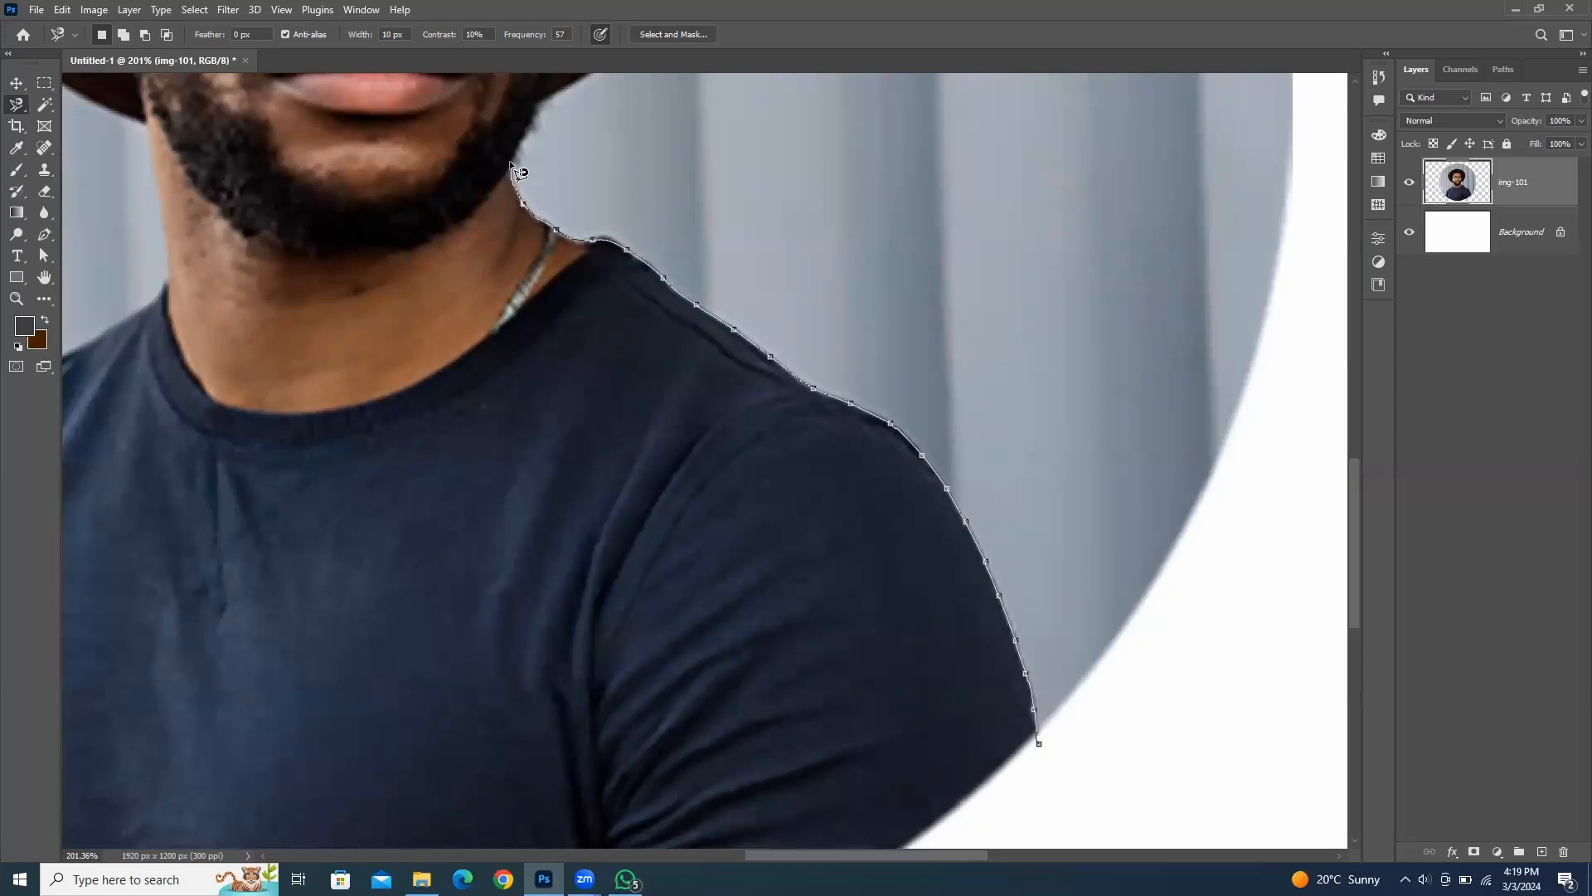
{"action": "key", "text": "space"}
{"action": "left_click_drag", "start_coordinate": [427, 326], "coordinate": [340, 647]}
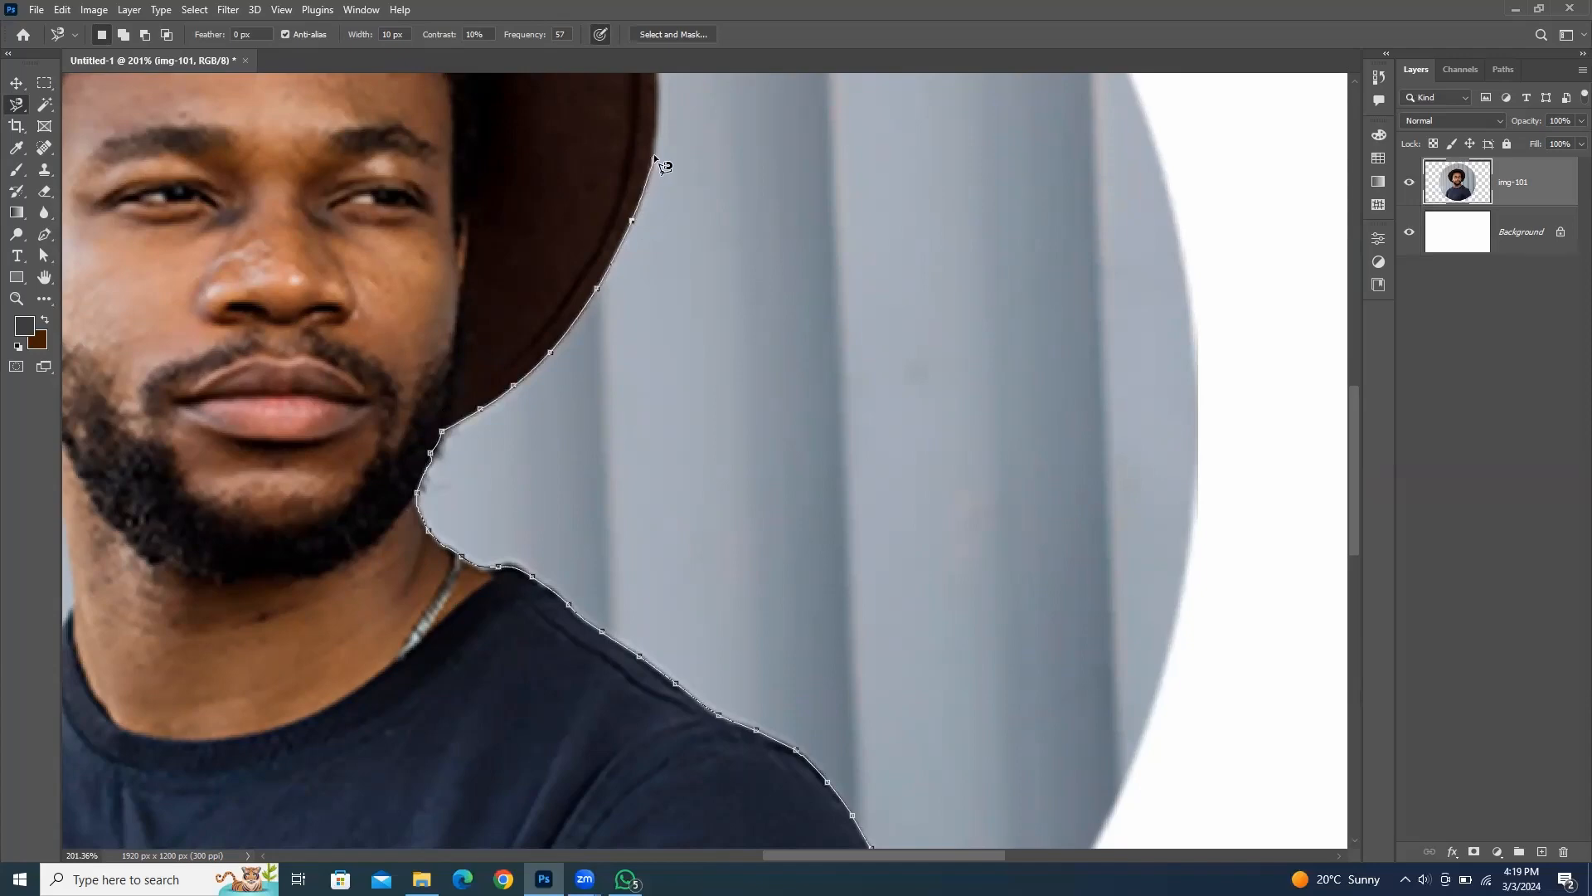
{"action": "left_click_drag", "start_coordinate": [651, 680], "coordinate": [652, 725]}
{"action": "left_click_drag", "start_coordinate": [693, 332], "coordinate": [700, 711]}
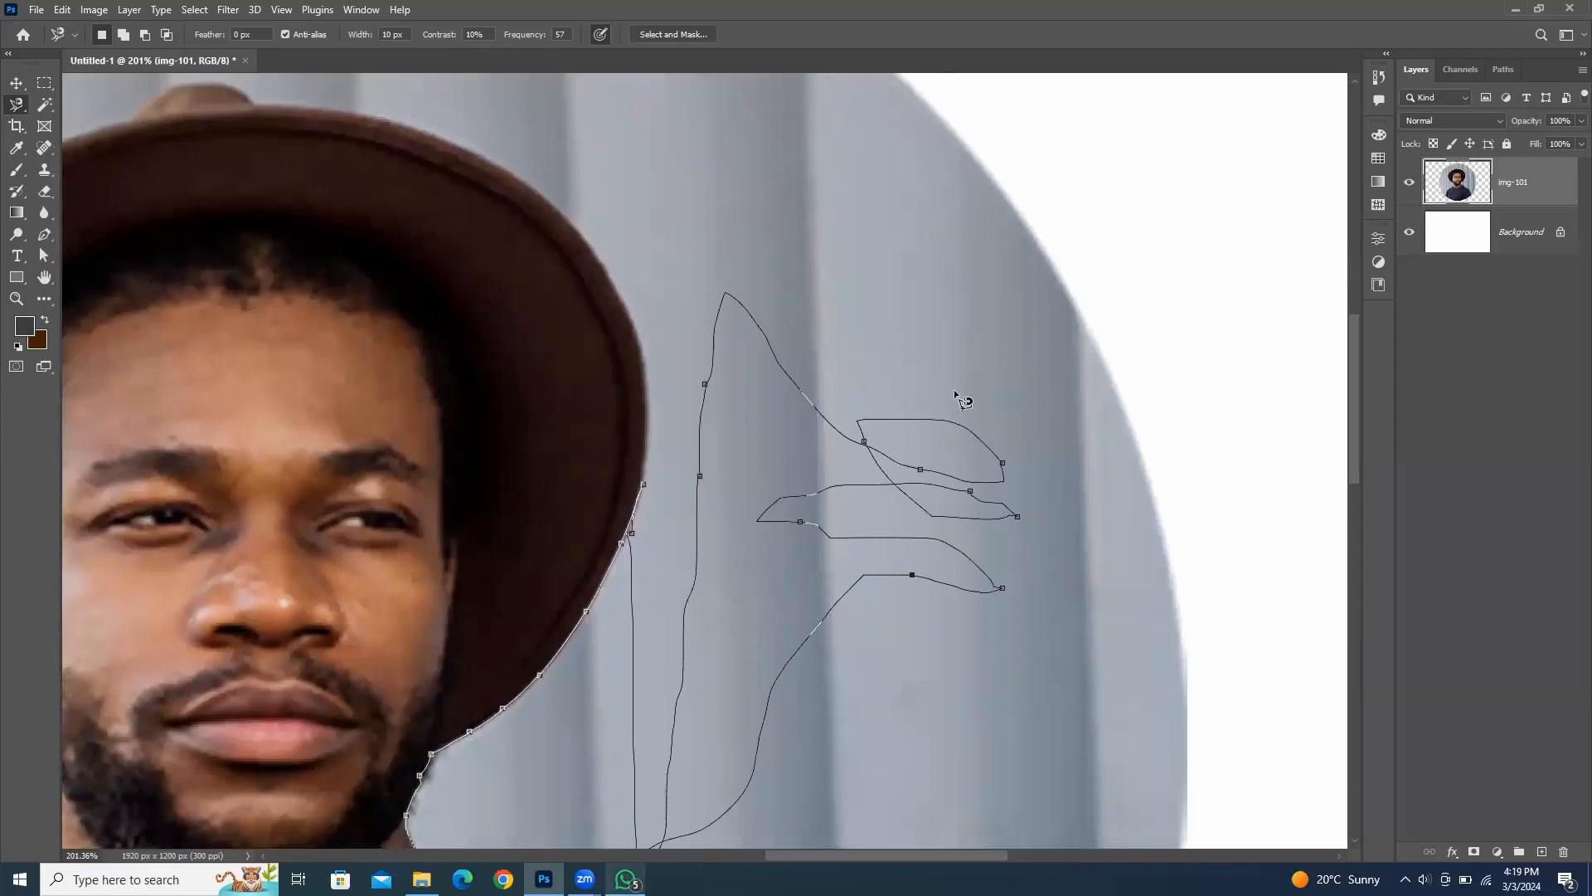
{"action": "key", "text": "Escape"}
Step: Start a Magnetic Lasso trace where the sleeve meets the circle's edge, following shoulder, neck and hat brim and removing stray anchor points
{"action": "scroll", "coordinate": [821, 469], "scroll_direction": "down", "scroll_amount": 5}
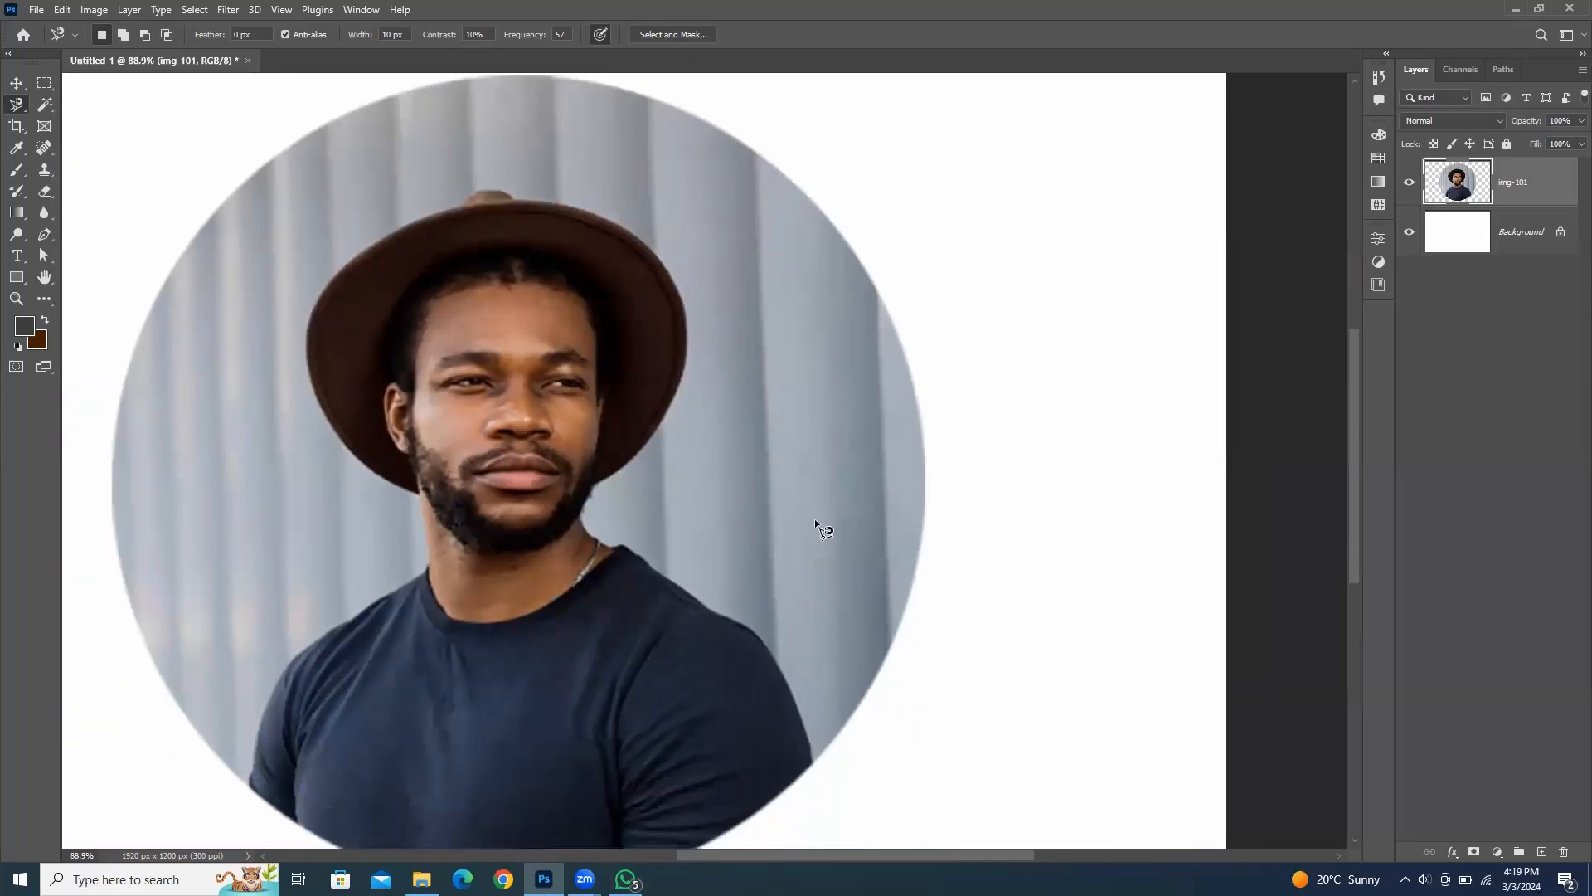
{"action": "scroll", "coordinate": [802, 763], "scroll_direction": "up", "scroll_amount": 2}
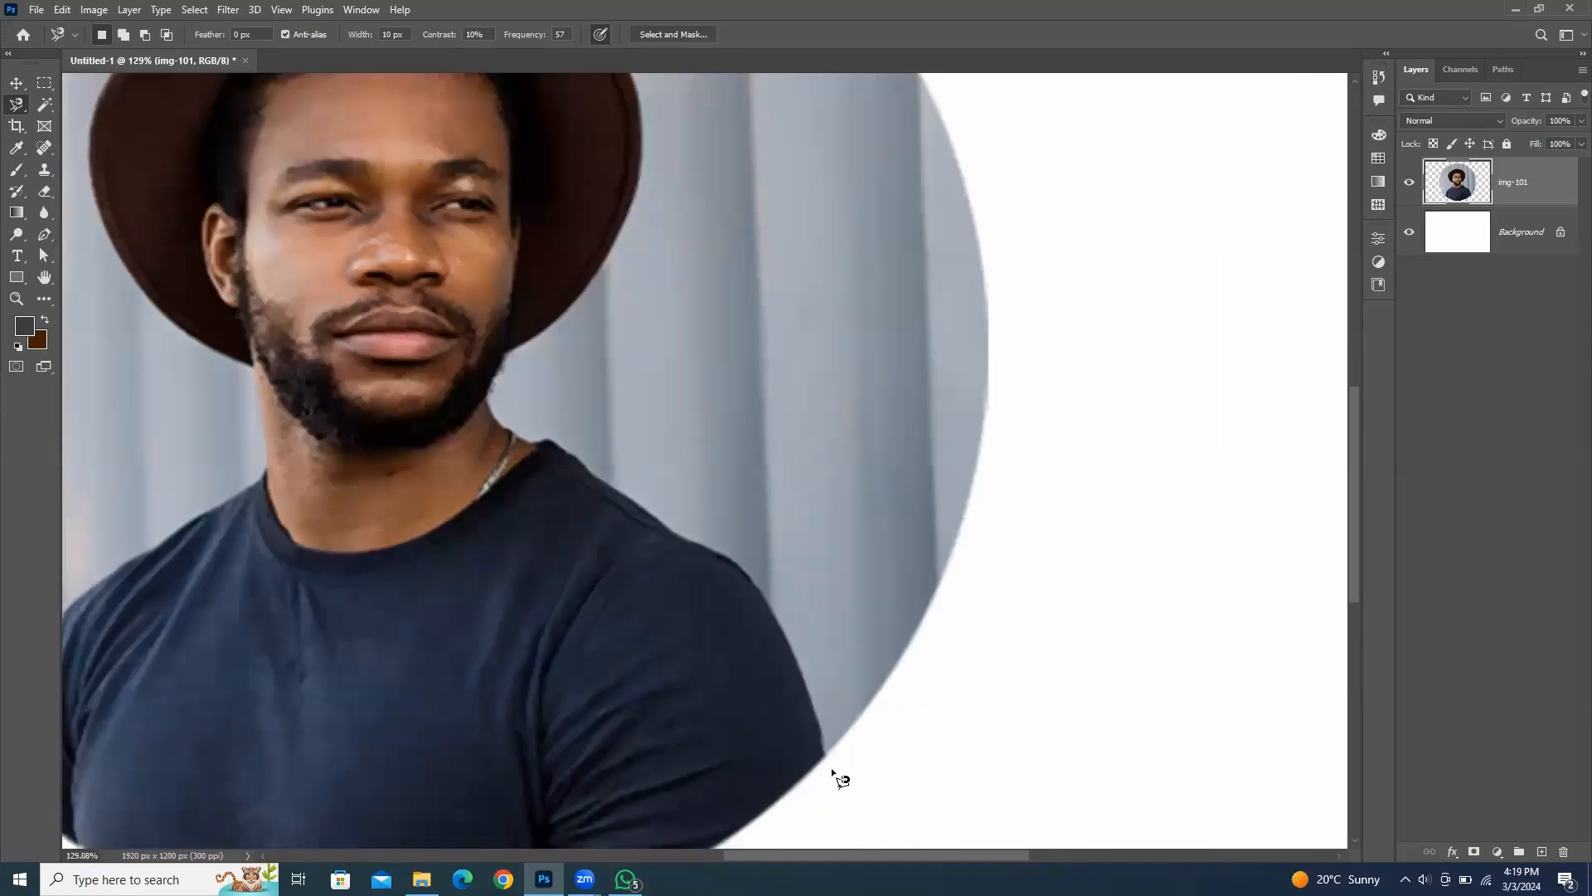
{"action": "left_click", "coordinate": [826, 768]}
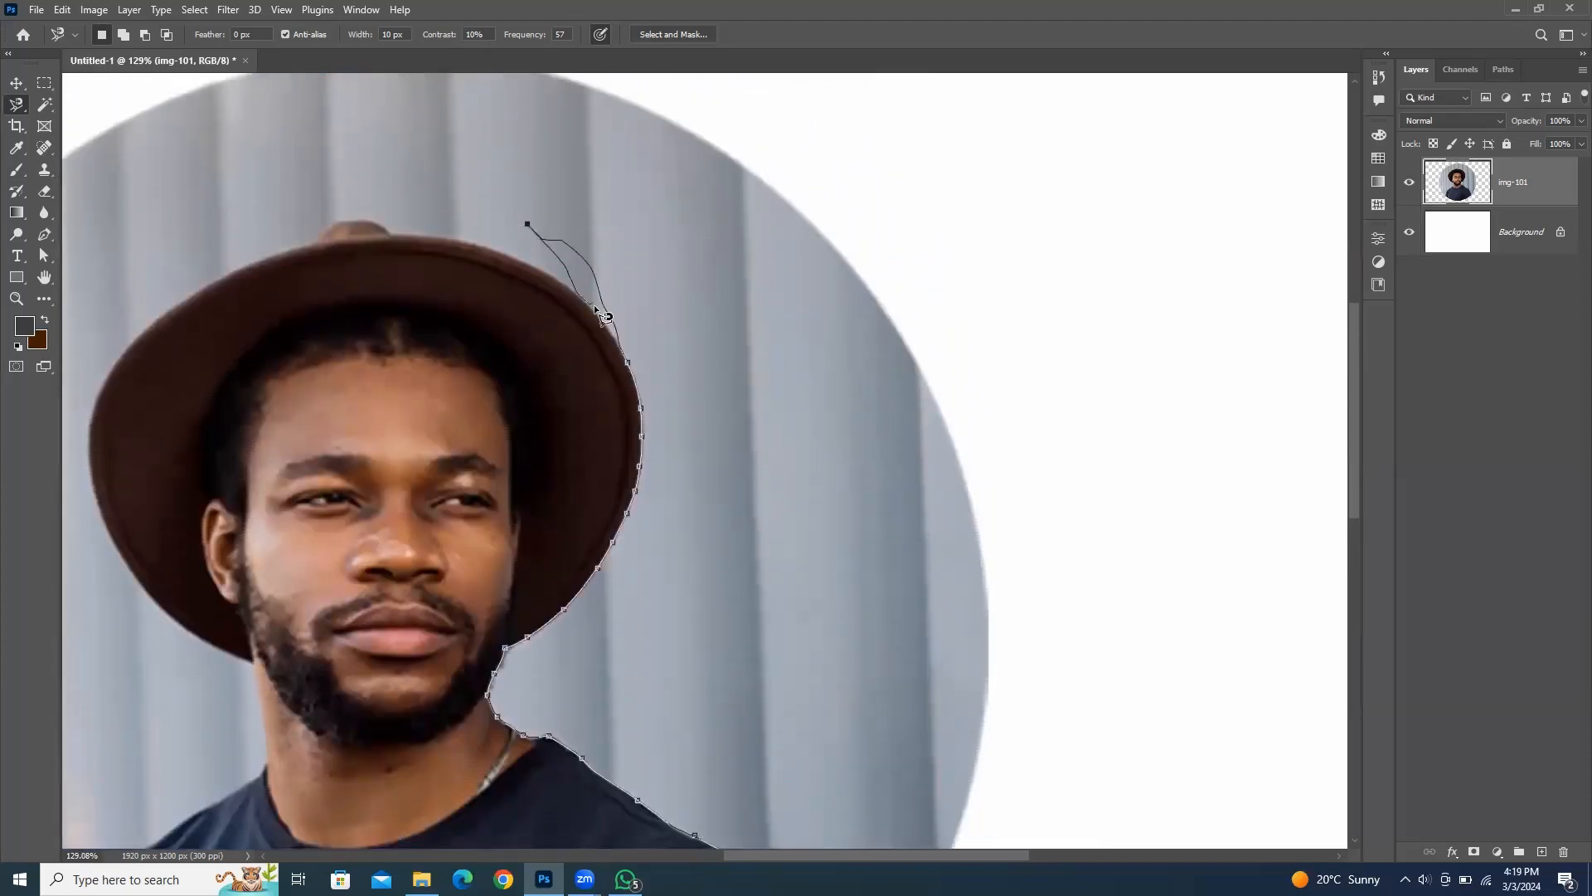
{"action": "key", "text": "BackSpace"}
{"action": "key", "text": "BackSpace"}
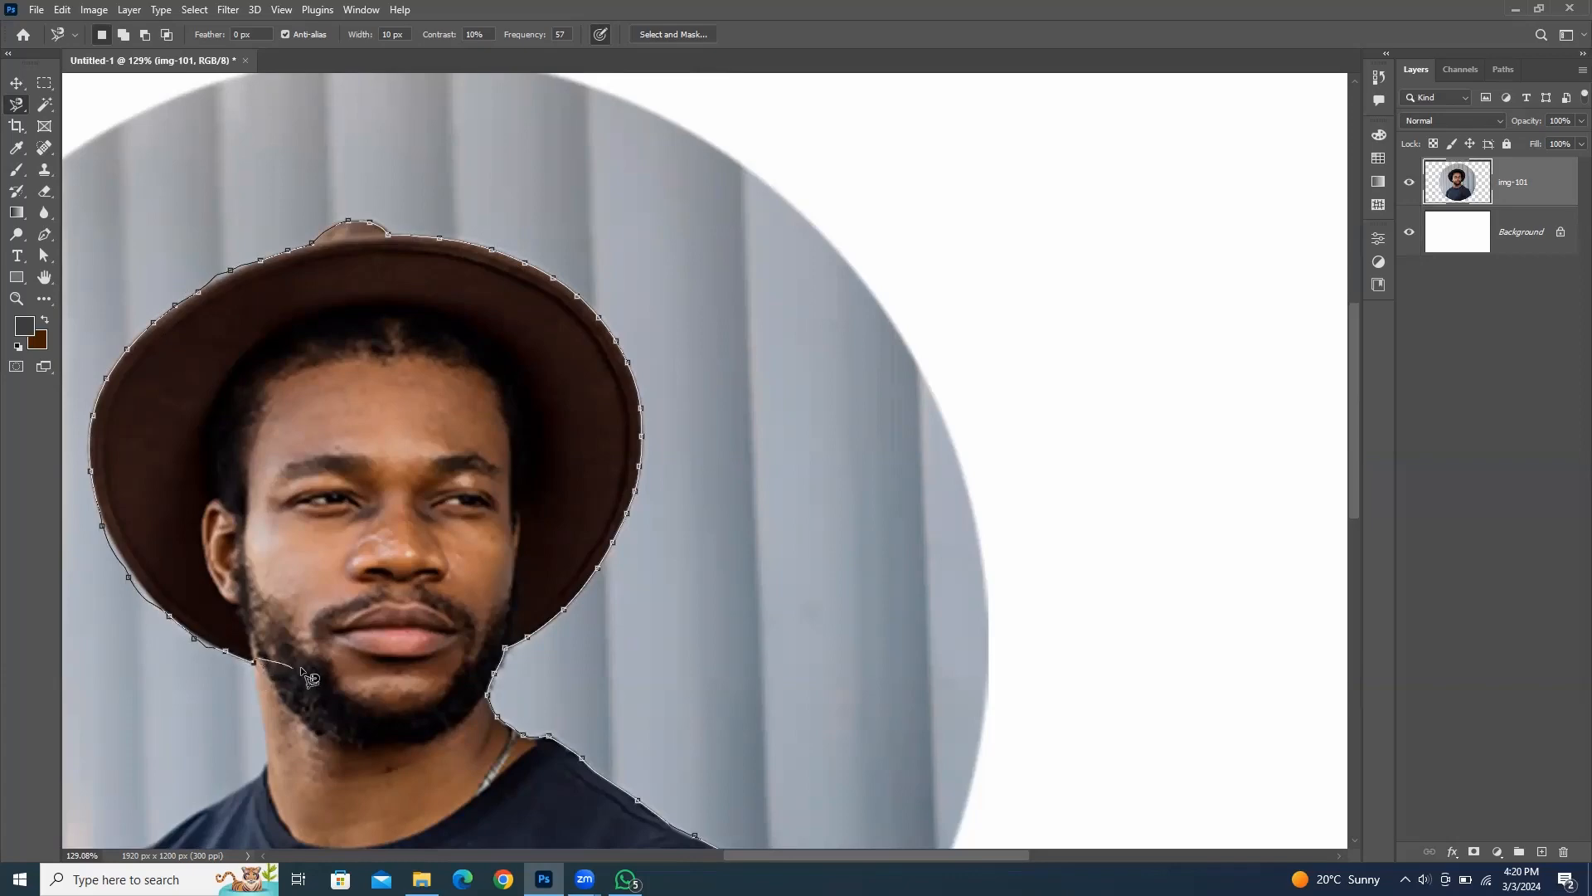
Step: Continue the magnetic trace down the neck and other sleeve, and close the selection below the torso at its starting point
{"action": "left_click_drag", "start_coordinate": [426, 560], "coordinate": [886, 229]}
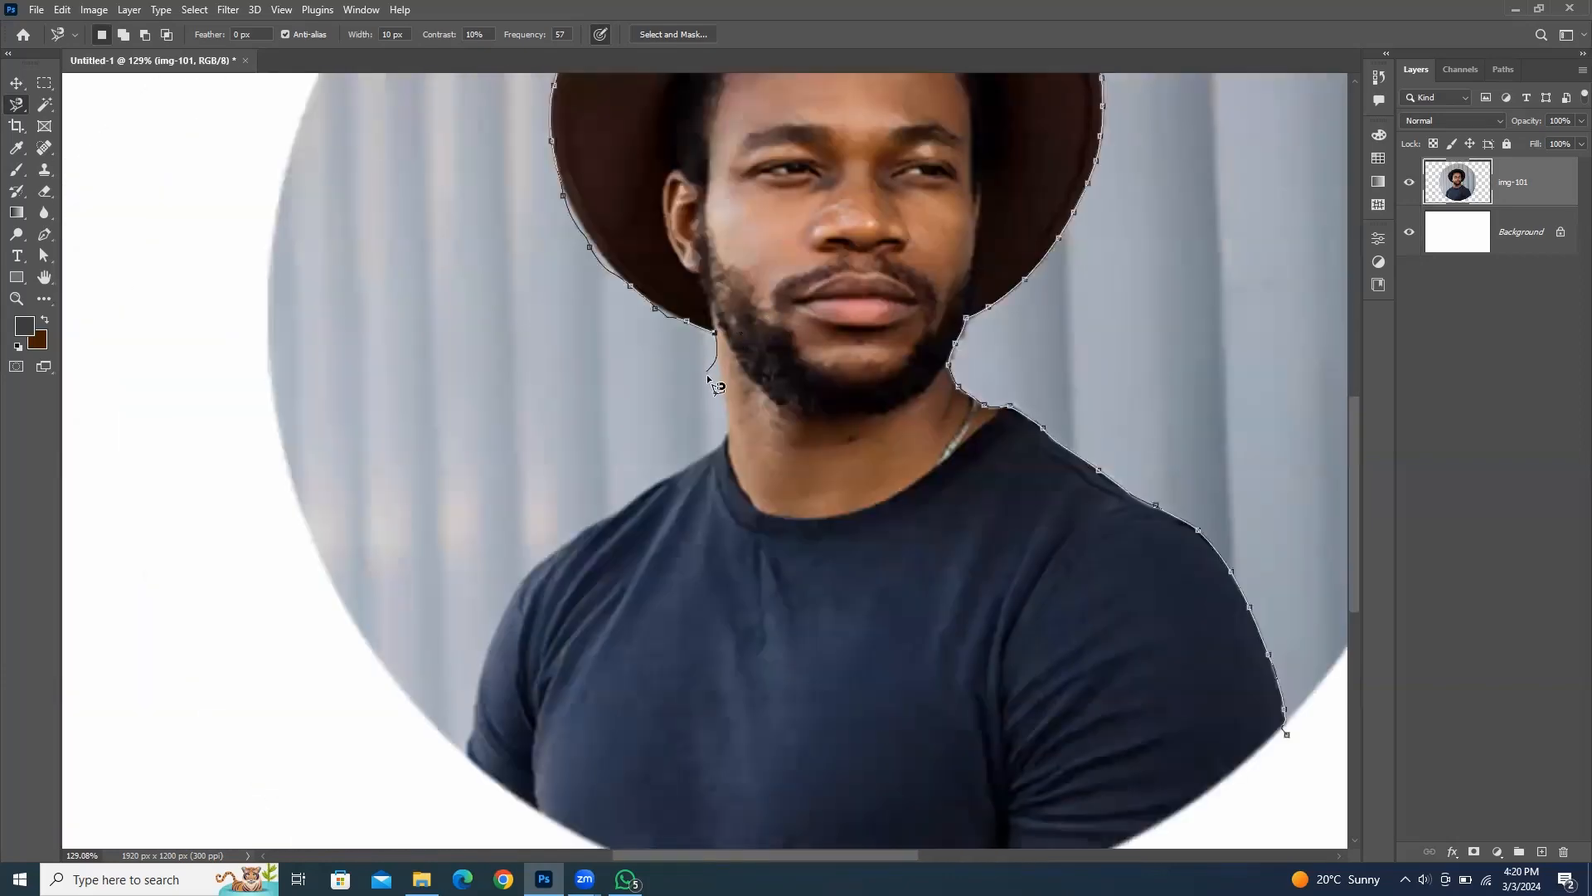
{"action": "mouse_move", "coordinate": [731, 442]}
{"action": "left_mouse_down"}
{"action": "mouse_move", "coordinate": [565, 541]}
{"action": "mouse_move", "coordinate": [500, 653]}
{"action": "mouse_move", "coordinate": [466, 792]}
{"action": "mouse_move", "coordinate": [454, 339]}
{"action": "left_mouse_up"}
{"action": "key", "text": "space"}
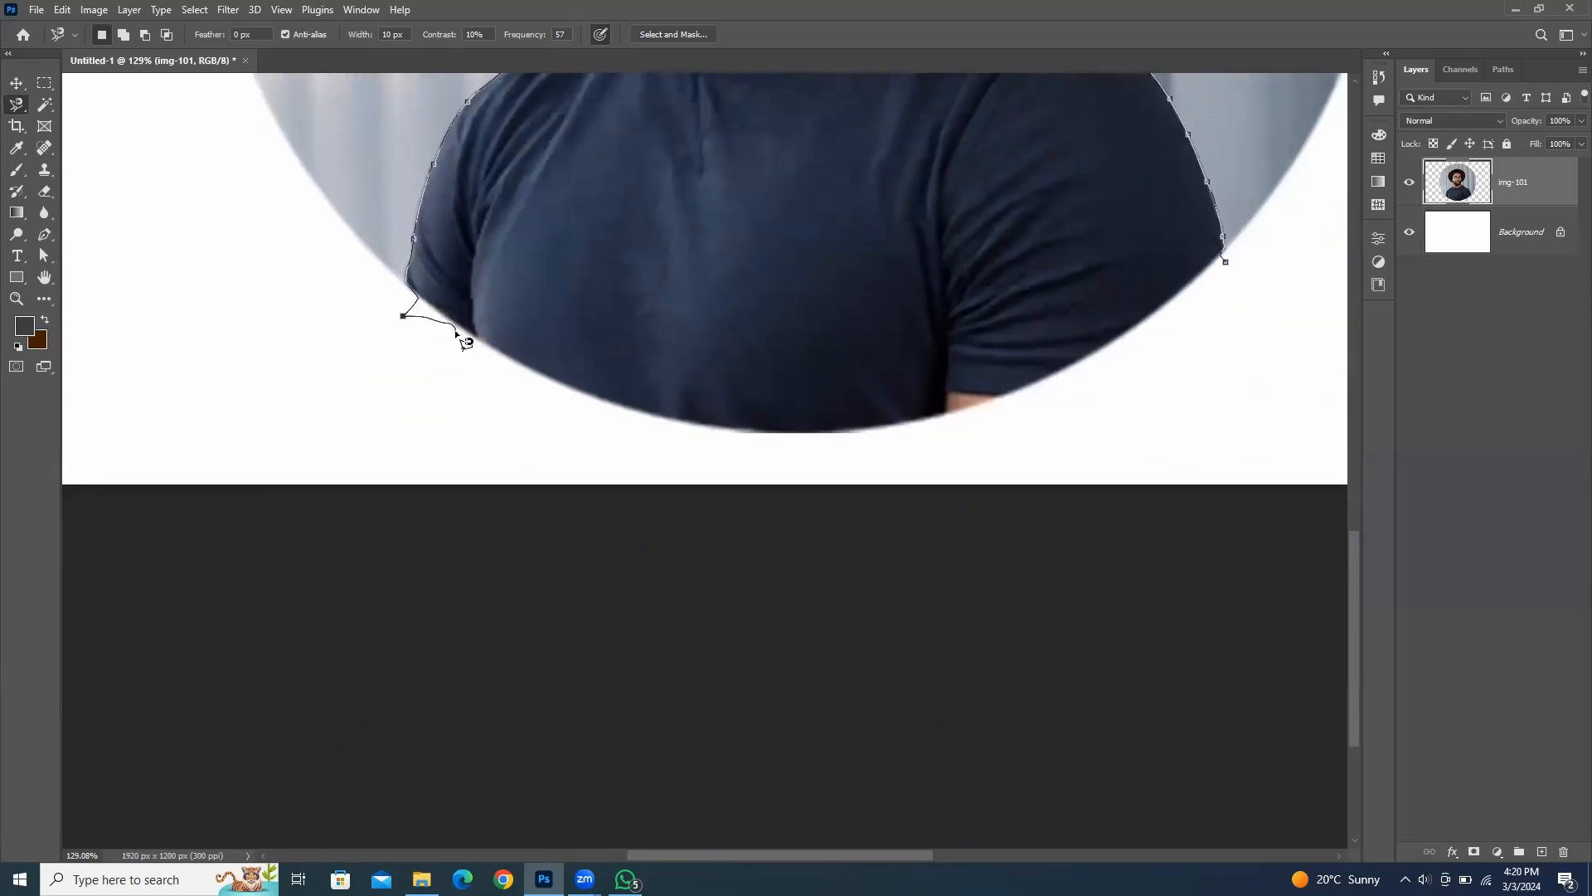
{"action": "key", "text": "BackSpace"}
{"action": "mouse_move", "coordinate": [405, 288]}
{"action": "left_mouse_down"}
{"action": "mouse_move", "coordinate": [389, 397]}
{"action": "mouse_move", "coordinate": [624, 479]}
{"action": "mouse_move", "coordinate": [861, 483]}
{"action": "mouse_move", "coordinate": [1120, 433]}
{"action": "mouse_move", "coordinate": [1195, 365]}
{"action": "mouse_move", "coordinate": [1228, 267]}
{"action": "left_mouse_up"}
{"action": "left_click", "coordinate": [1225, 262]}
{"action": "scroll", "coordinate": [540, 488], "scroll_direction": "up", "scroll_amount": 4}
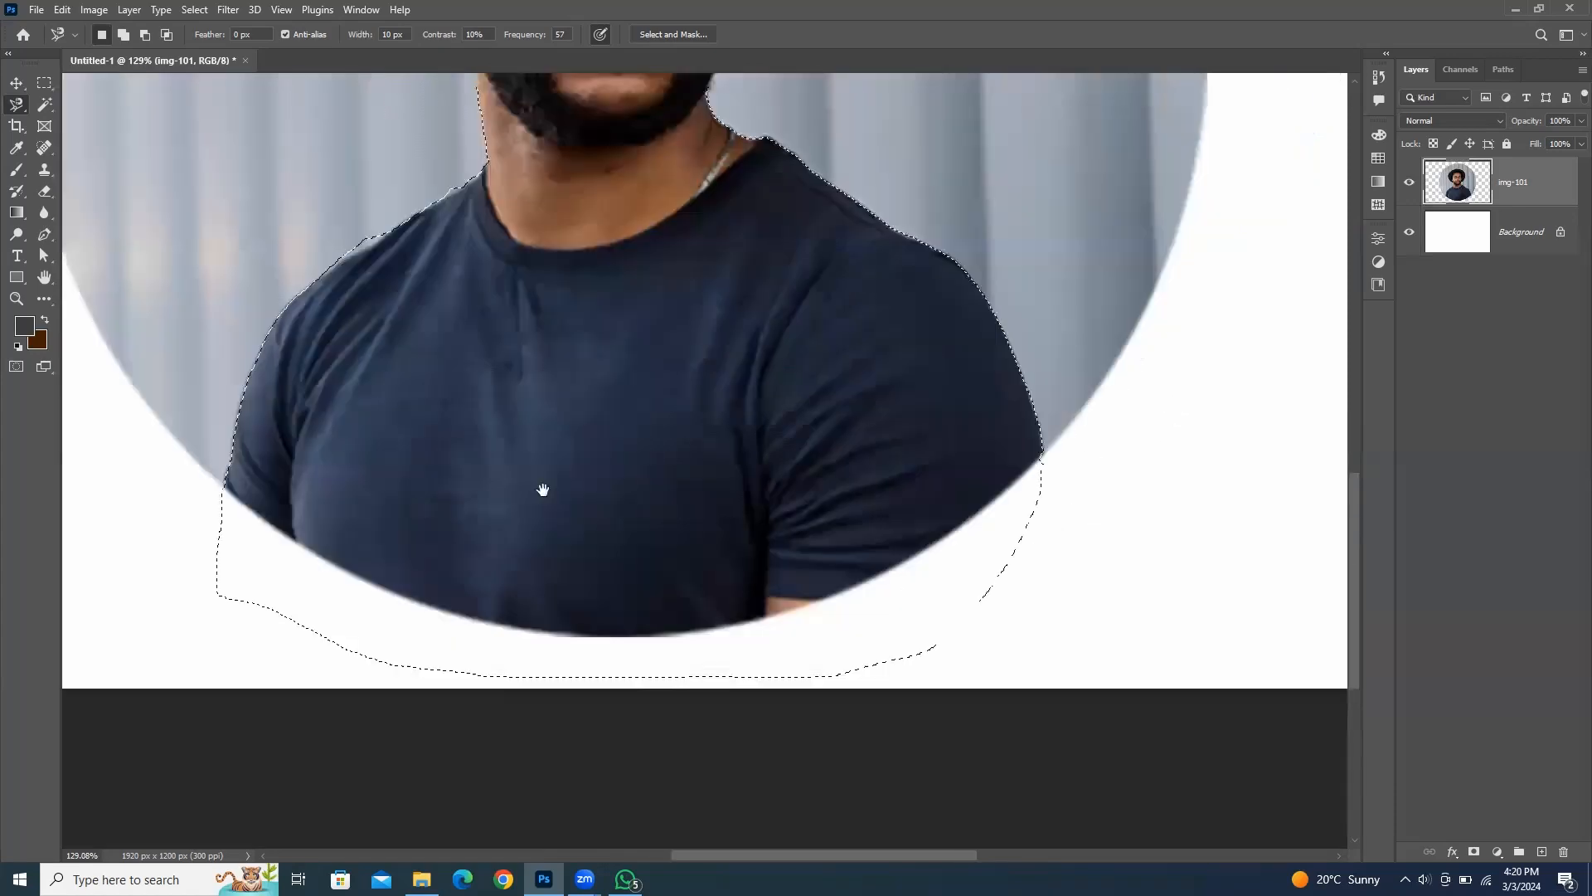
Step: Copy the selected man to a new layer, hide that copy and make the img-101 layer active
{"action": "scroll", "coordinate": [533, 442], "scroll_direction": "down", "scroll_amount": 4}
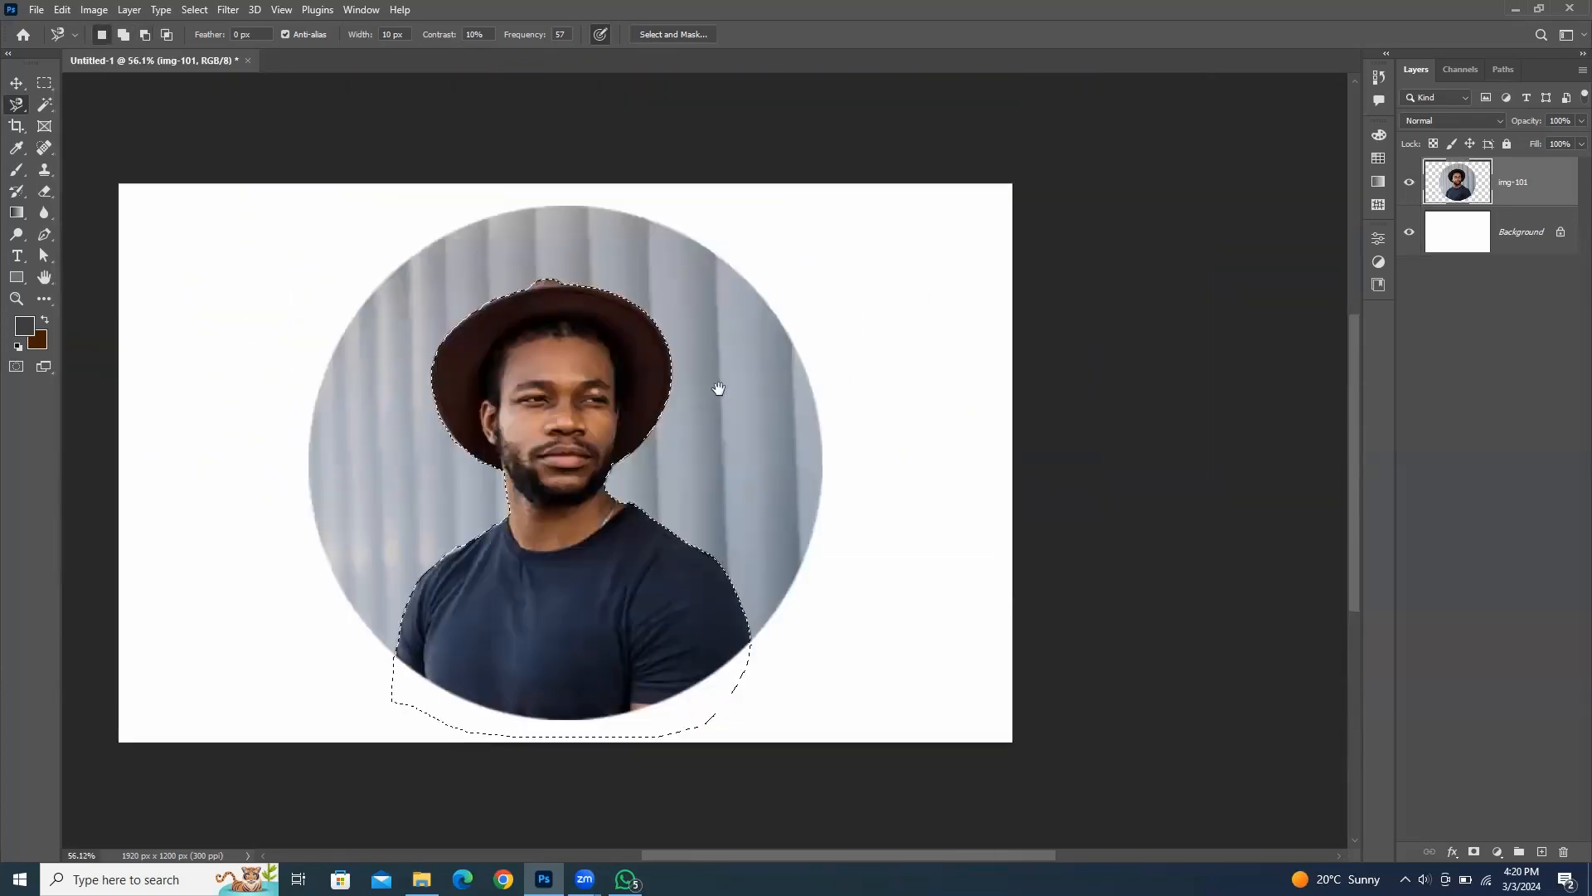
{"action": "key", "text": "ctrl+j"}
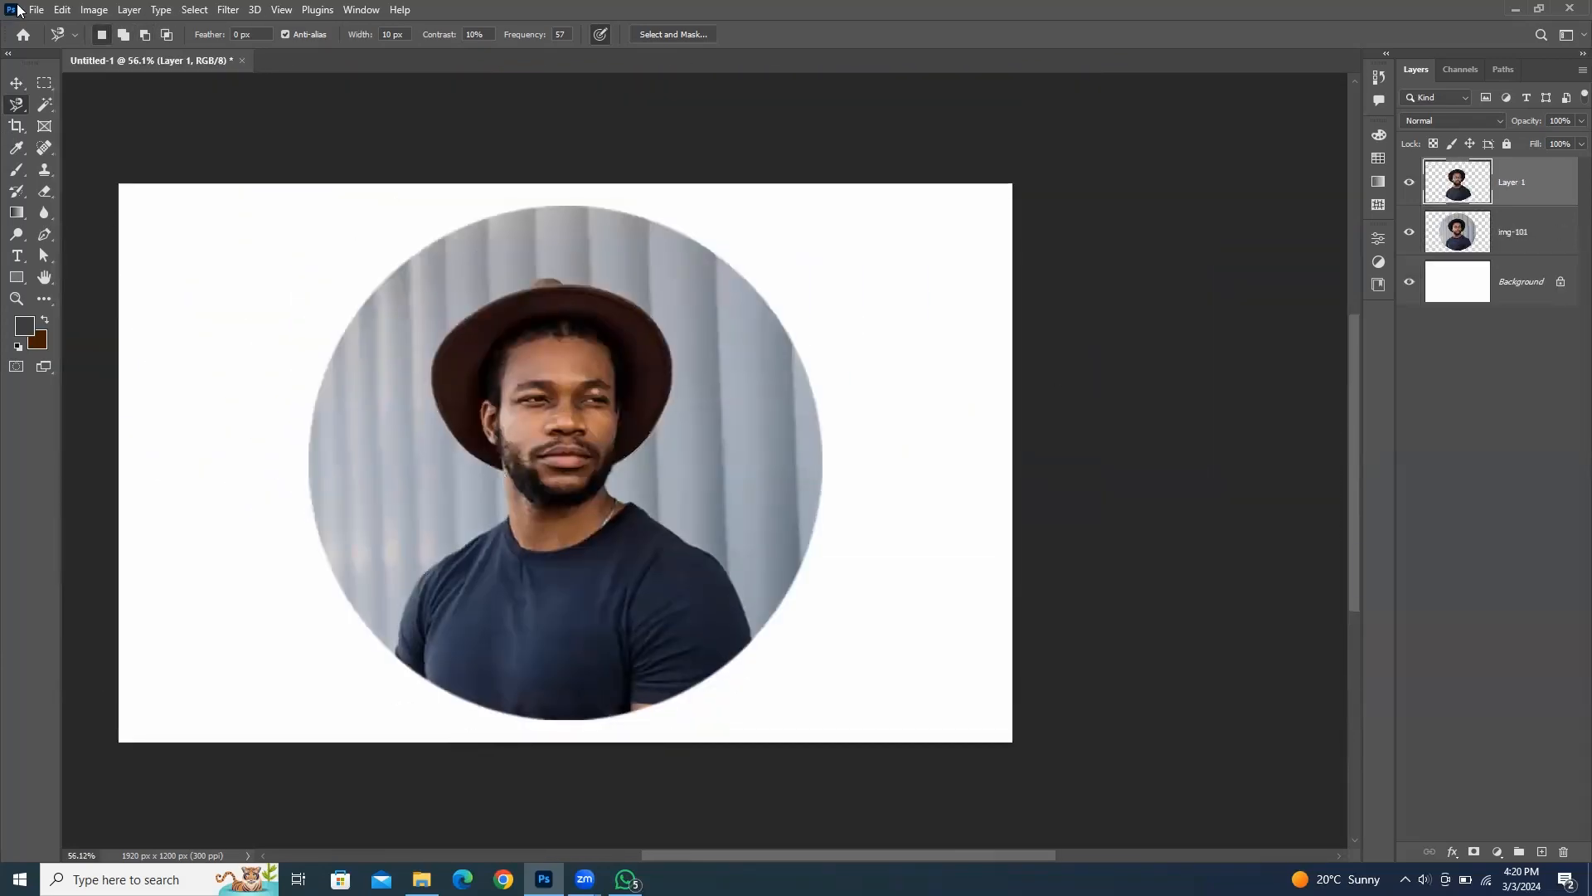
{"action": "left_click", "coordinate": [15, 83]}
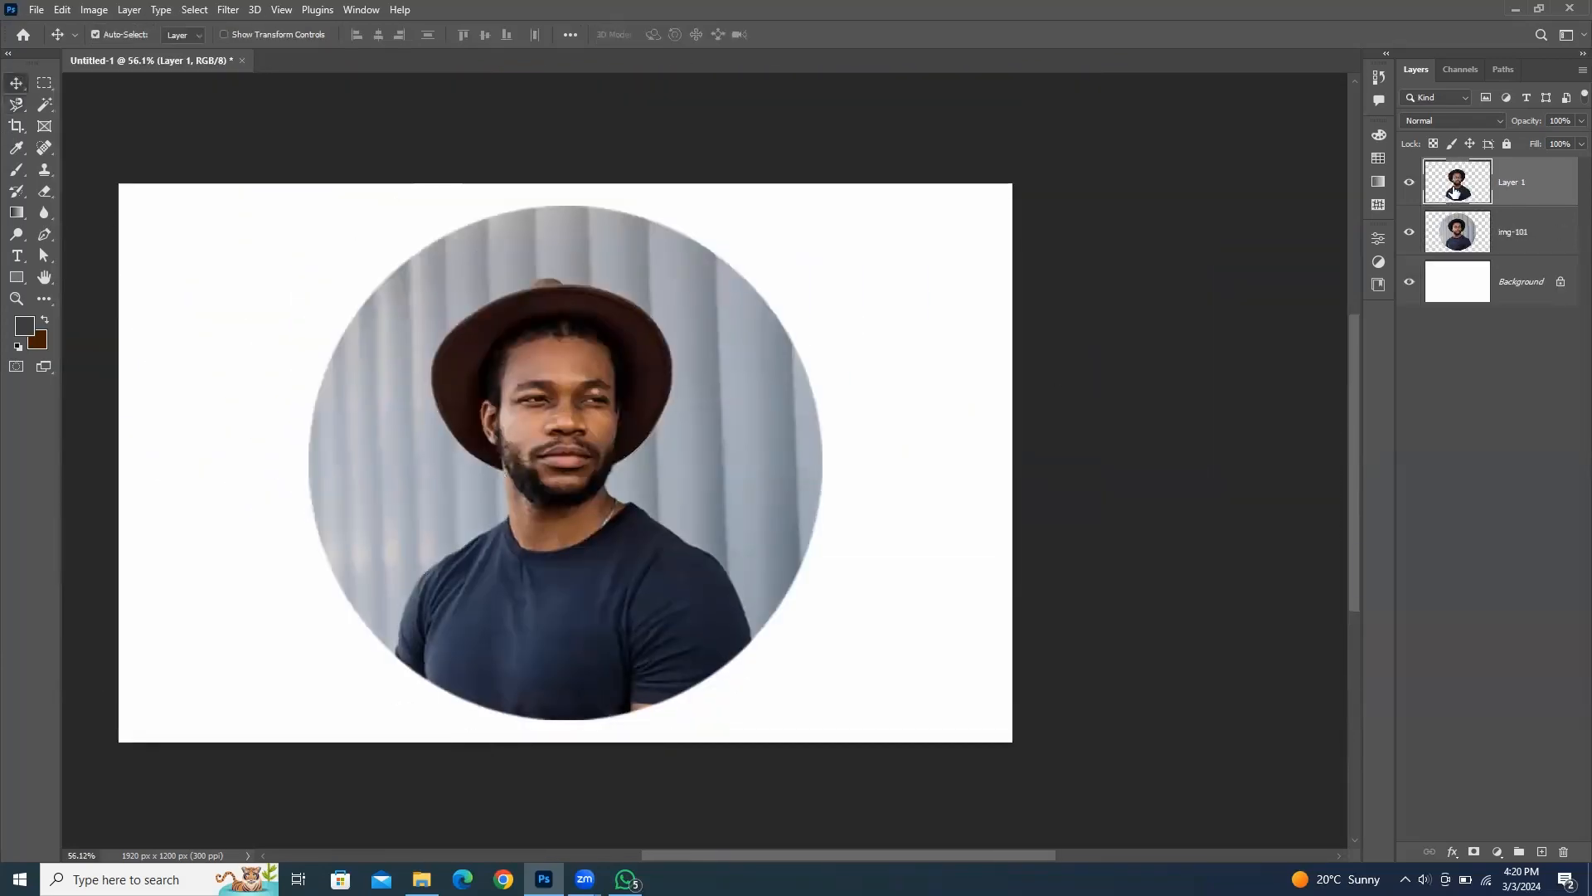
{"action": "left_click", "coordinate": [1410, 183]}
{"action": "left_click", "coordinate": [1561, 242]}
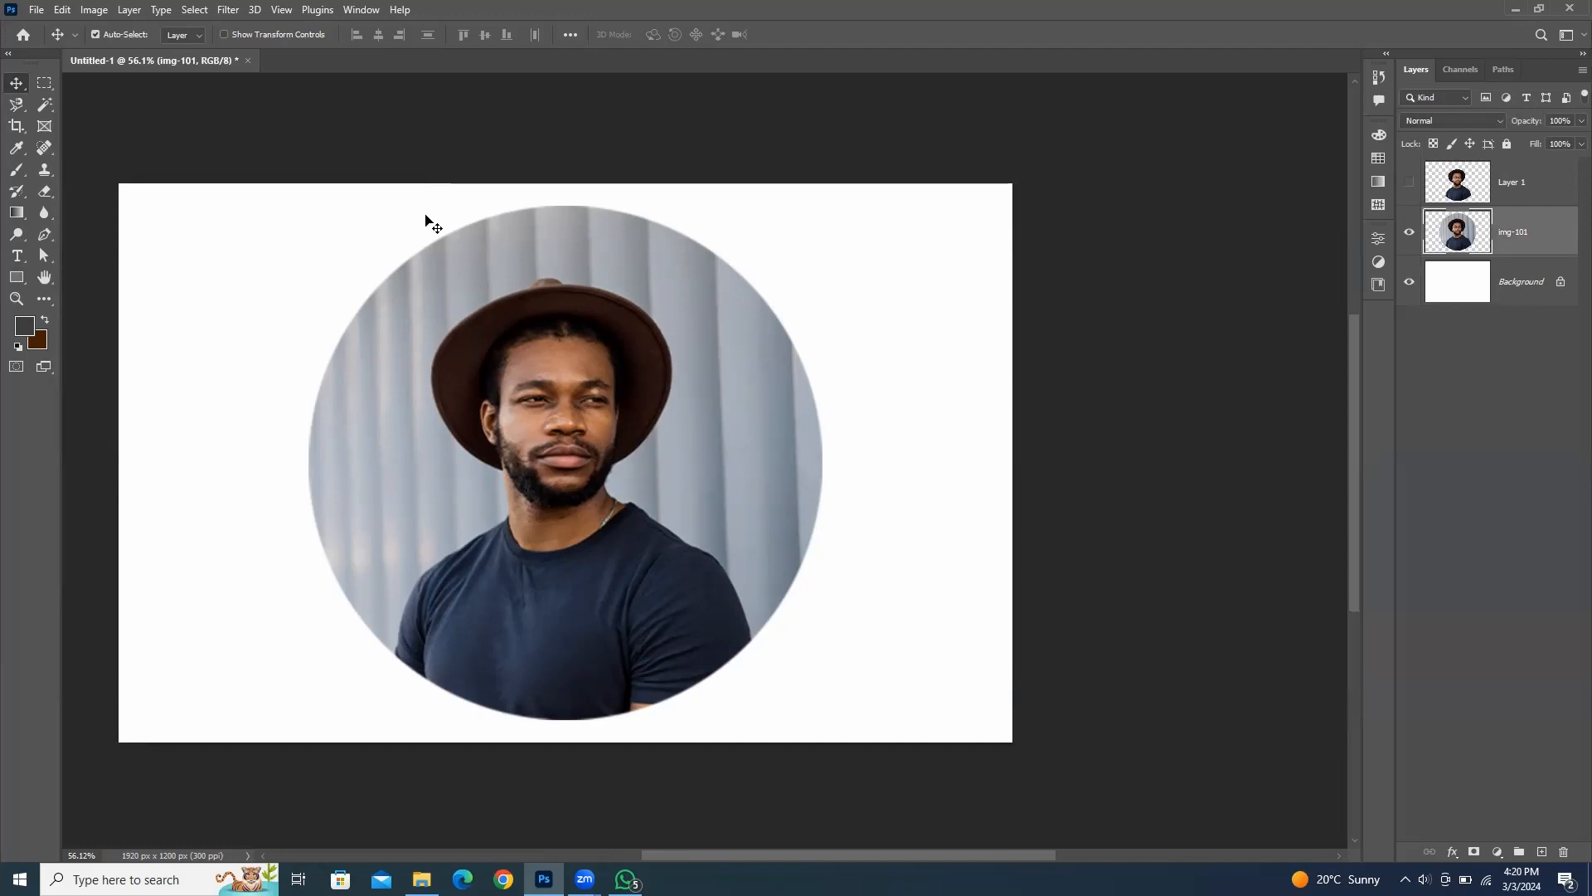
Step: Switch to the Polygonal Lasso tool
{"action": "left_click", "coordinate": [16, 105]}
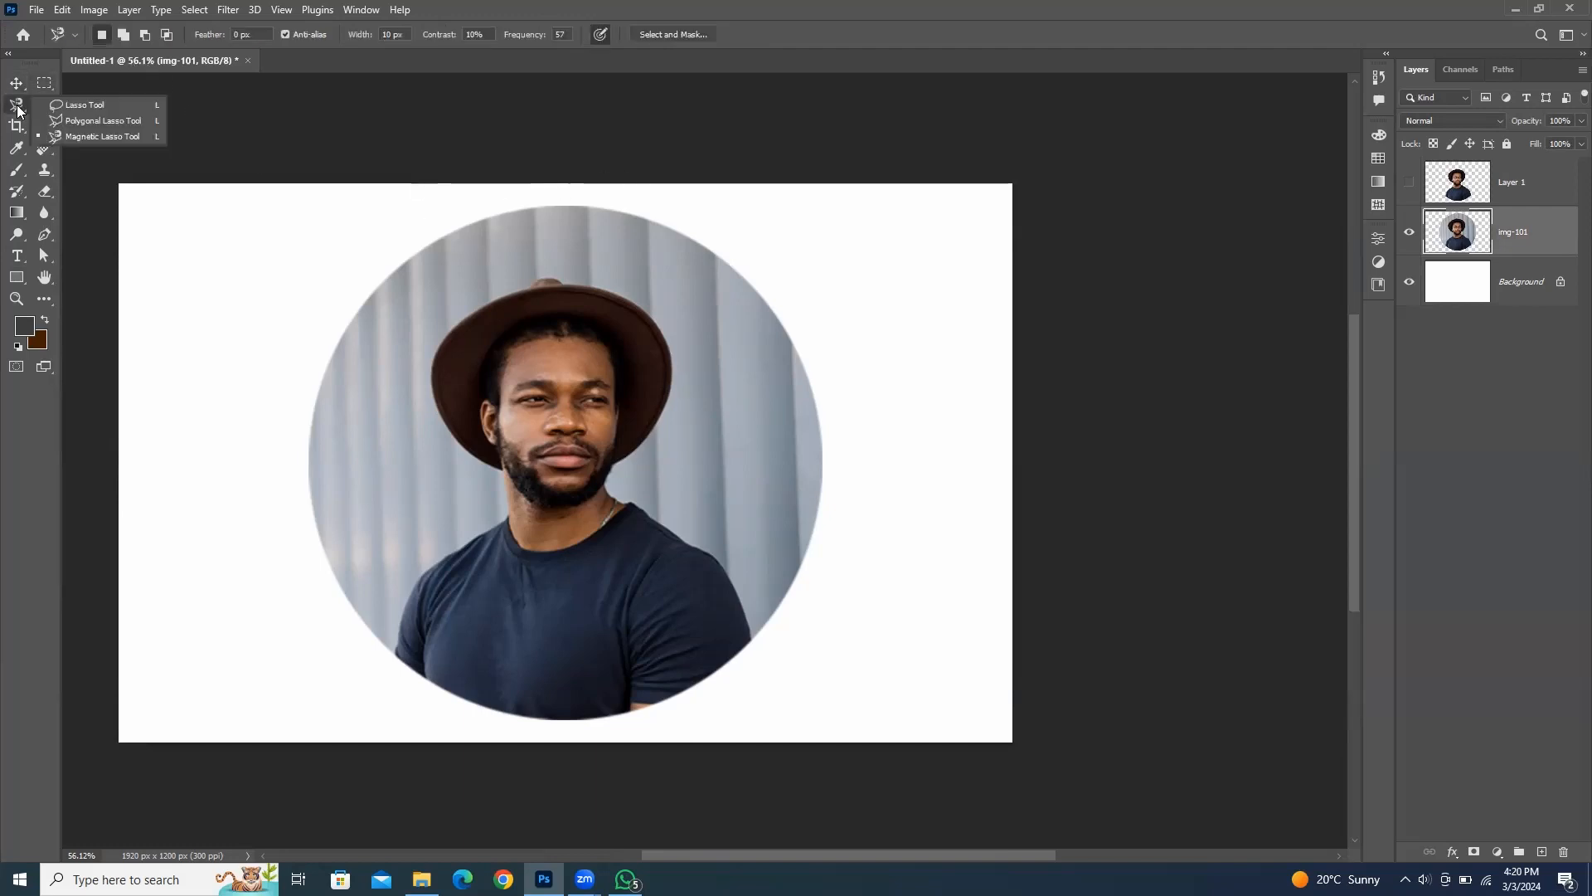
{"action": "left_click", "coordinate": [117, 124]}
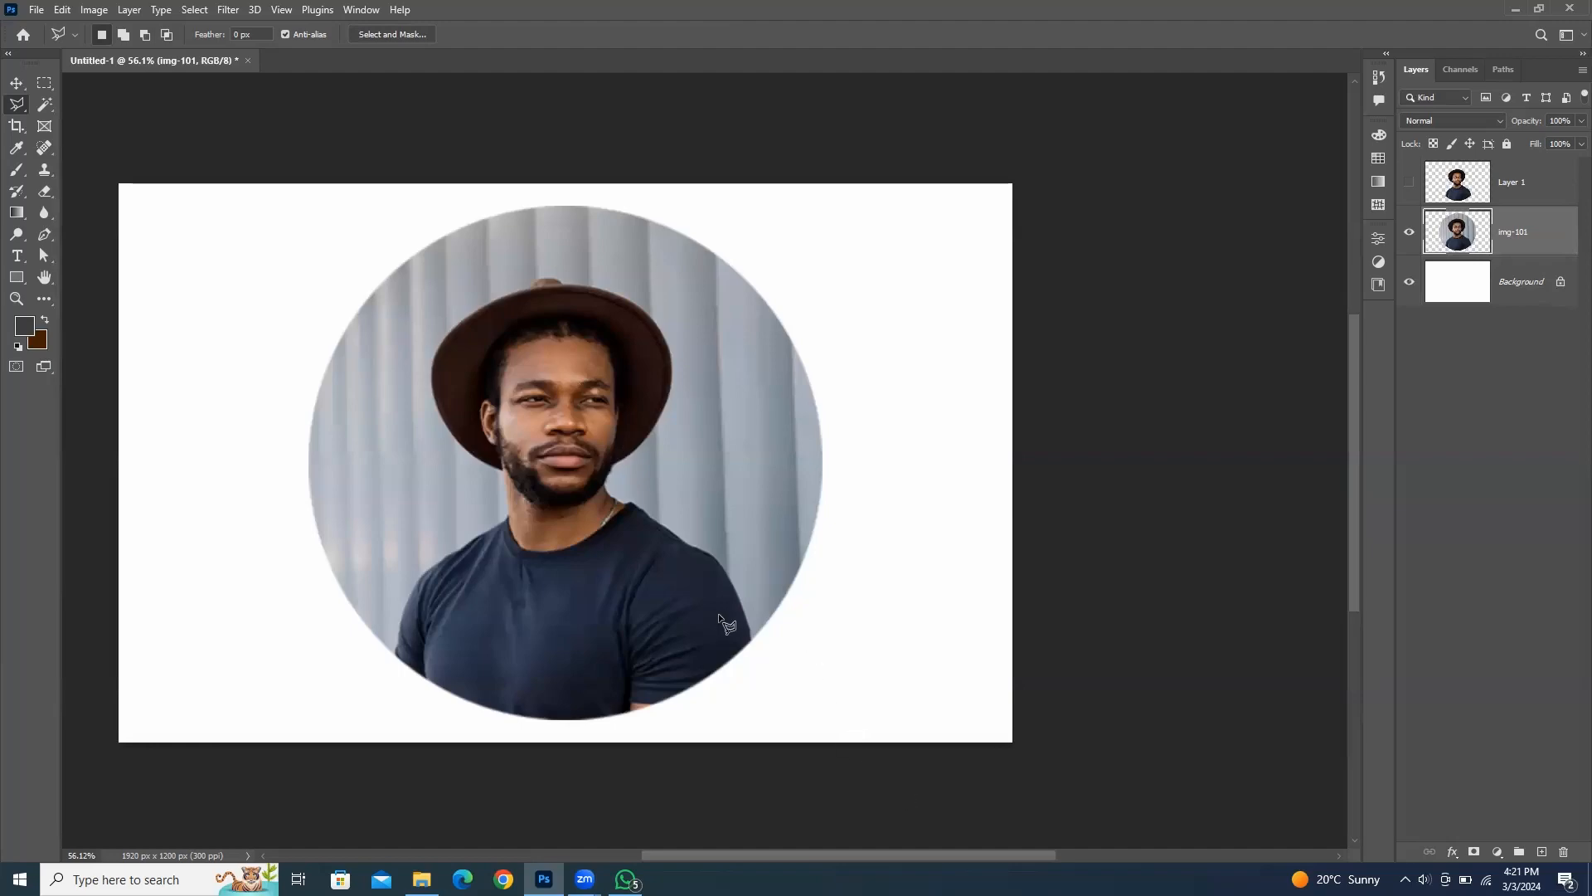
{"action": "scroll", "coordinate": [718, 620], "scroll_direction": "up", "scroll_amount": 8}
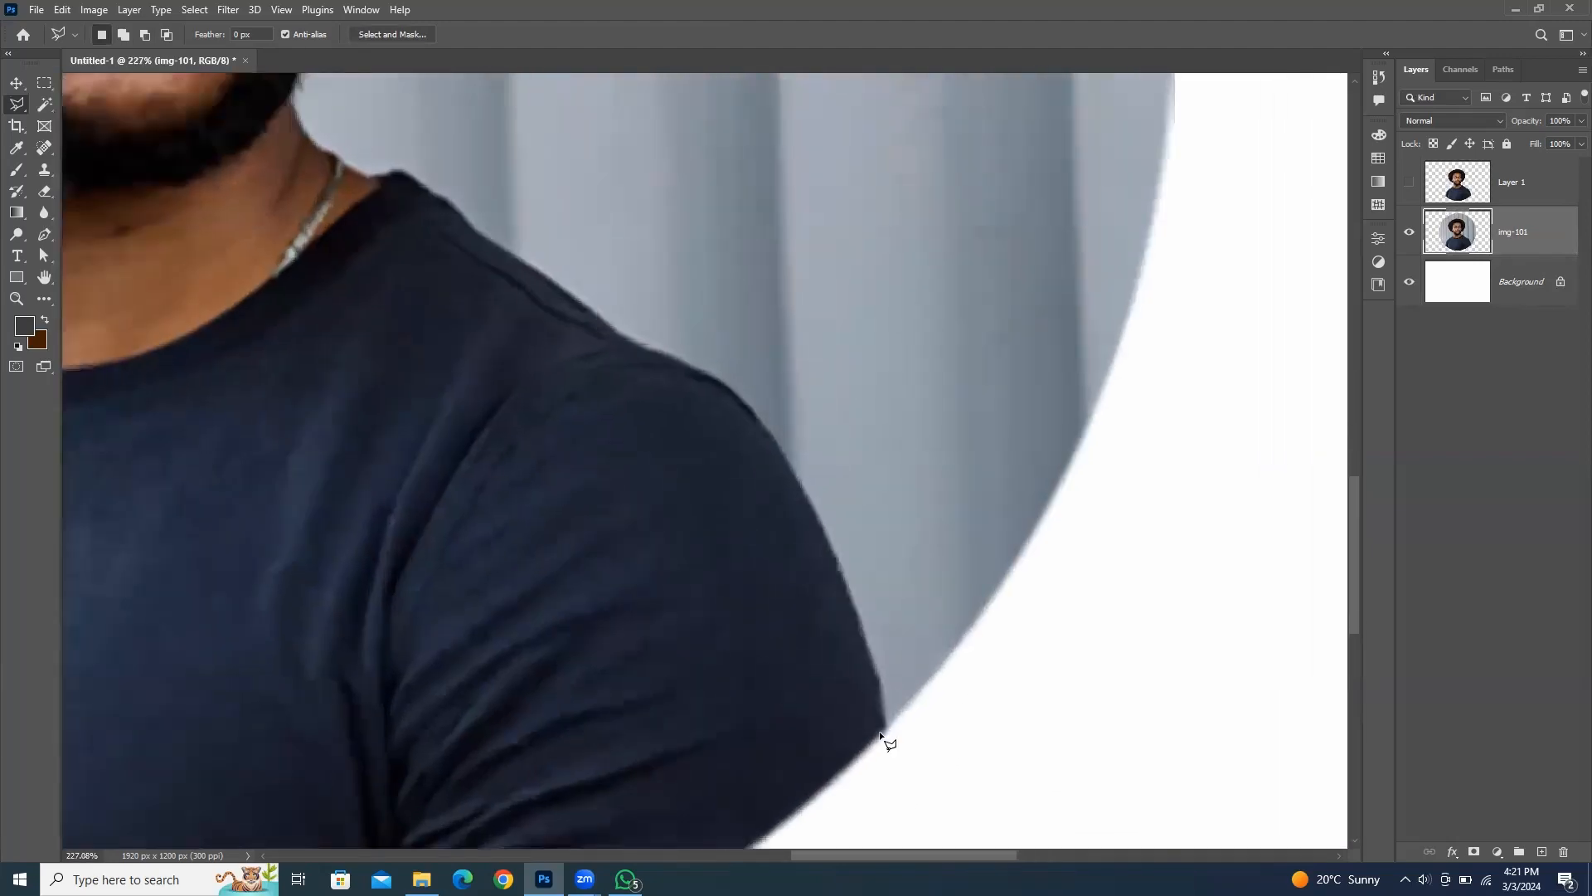
{"action": "scroll", "coordinate": [829, 659], "scroll_direction": "up", "scroll_amount": 3}
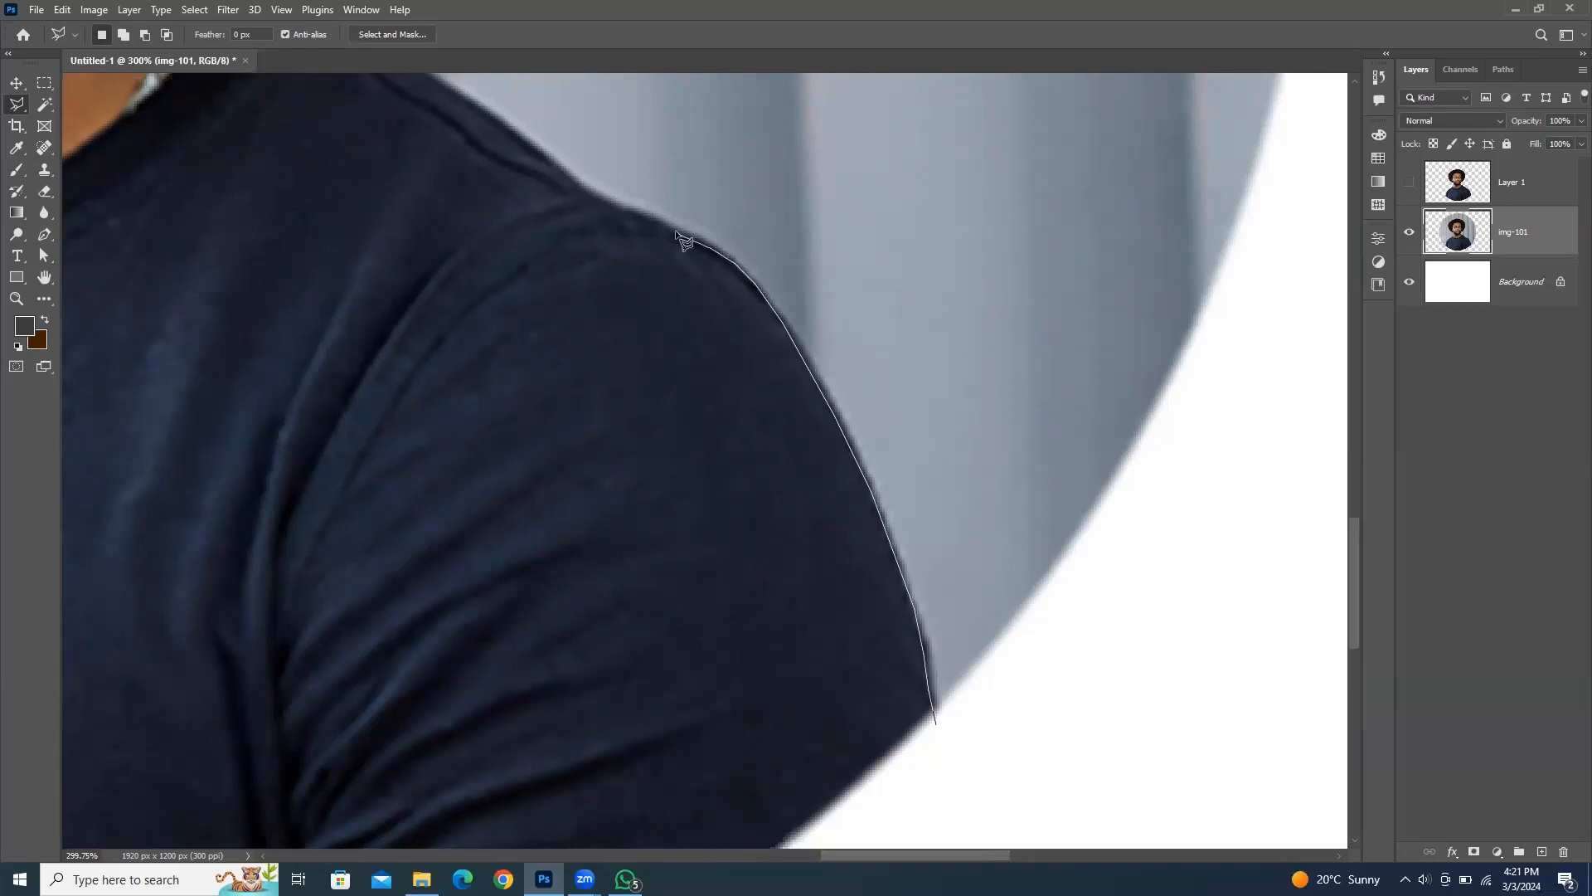
{"action": "left_click", "coordinate": [553, 162]}
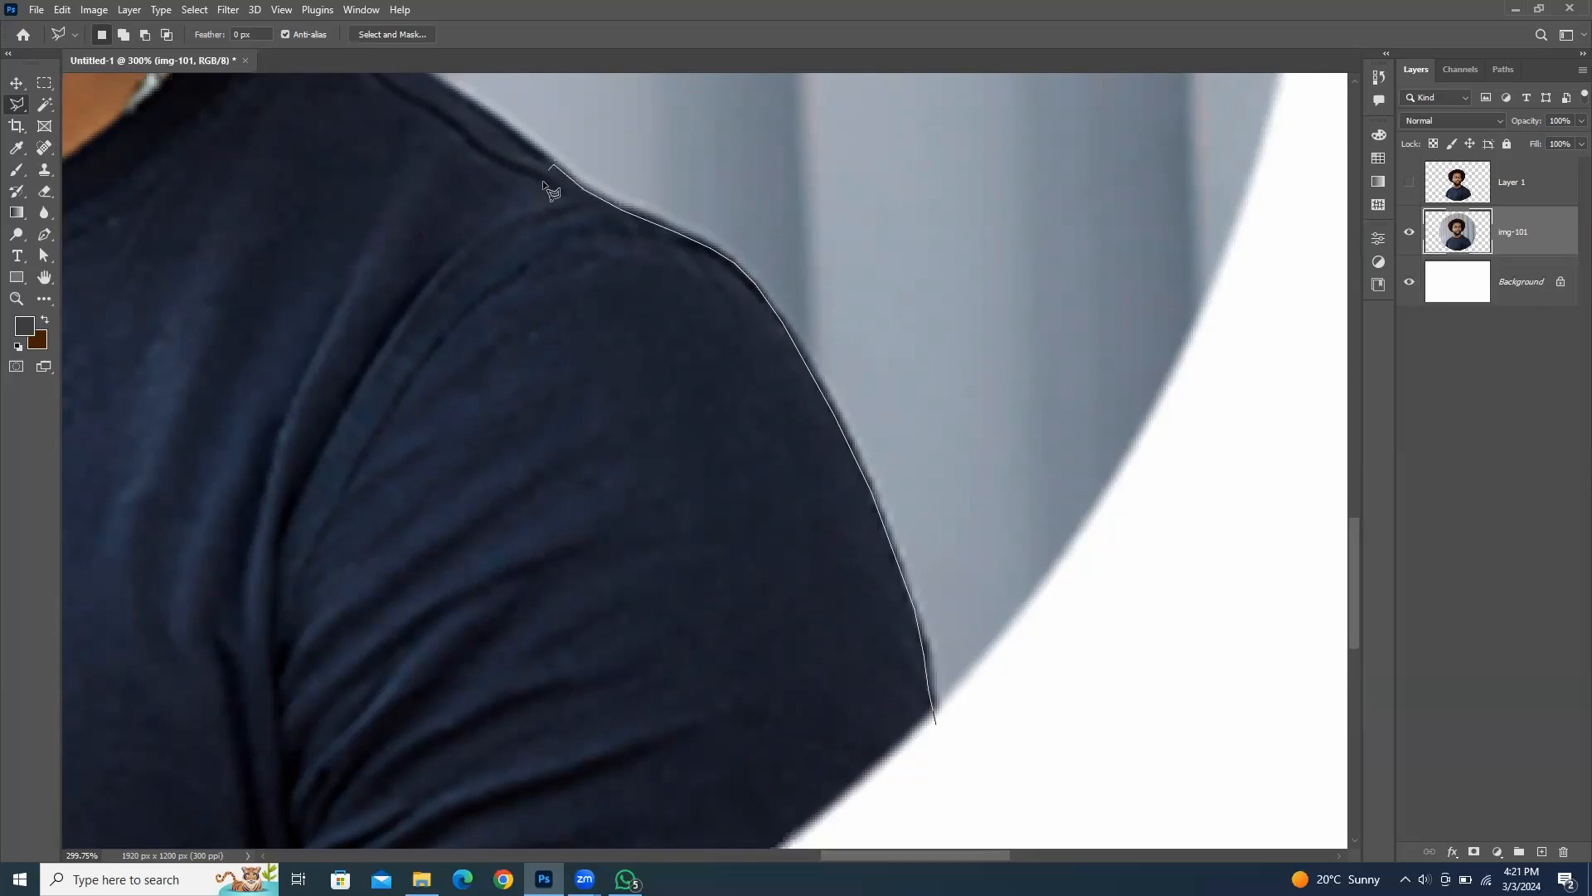
{"action": "left_click", "coordinate": [783, 443]}
{"action": "mouse_move", "coordinate": [808, 477]}
{"action": "left_mouse_down"}
{"action": "mouse_move", "coordinate": [831, 587]}
{"action": "mouse_move", "coordinate": [950, 766]}
{"action": "left_mouse_up"}
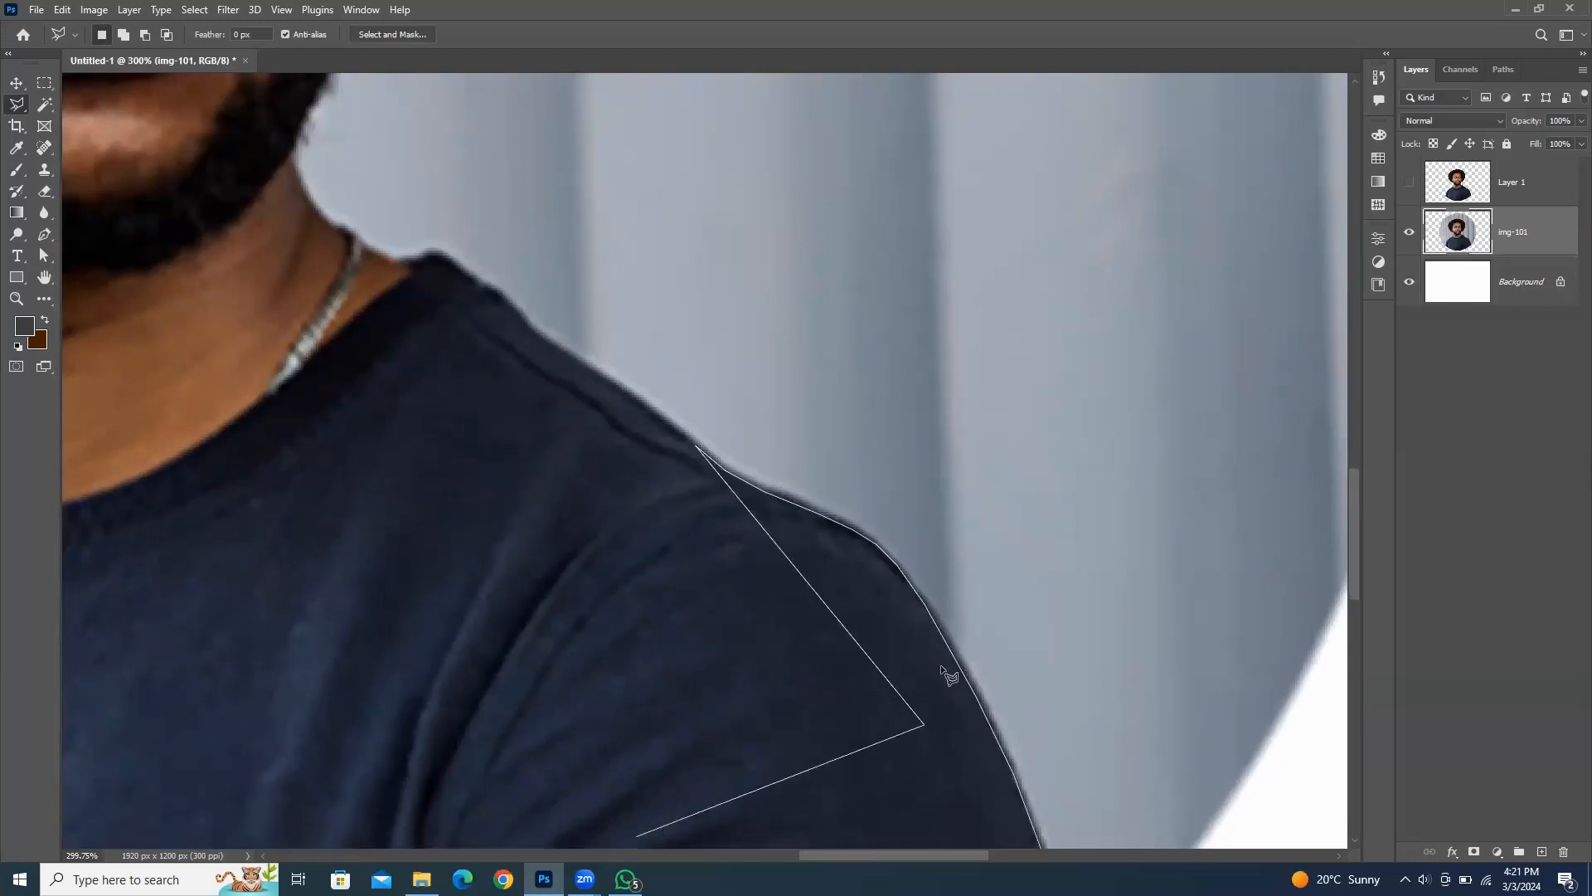
{"action": "scroll", "coordinate": [1077, 713], "scroll_direction": "down", "scroll_amount": 4}
{"action": "left_click", "coordinate": [1077, 713]}
{"action": "left_click", "coordinate": [1039, 503]}
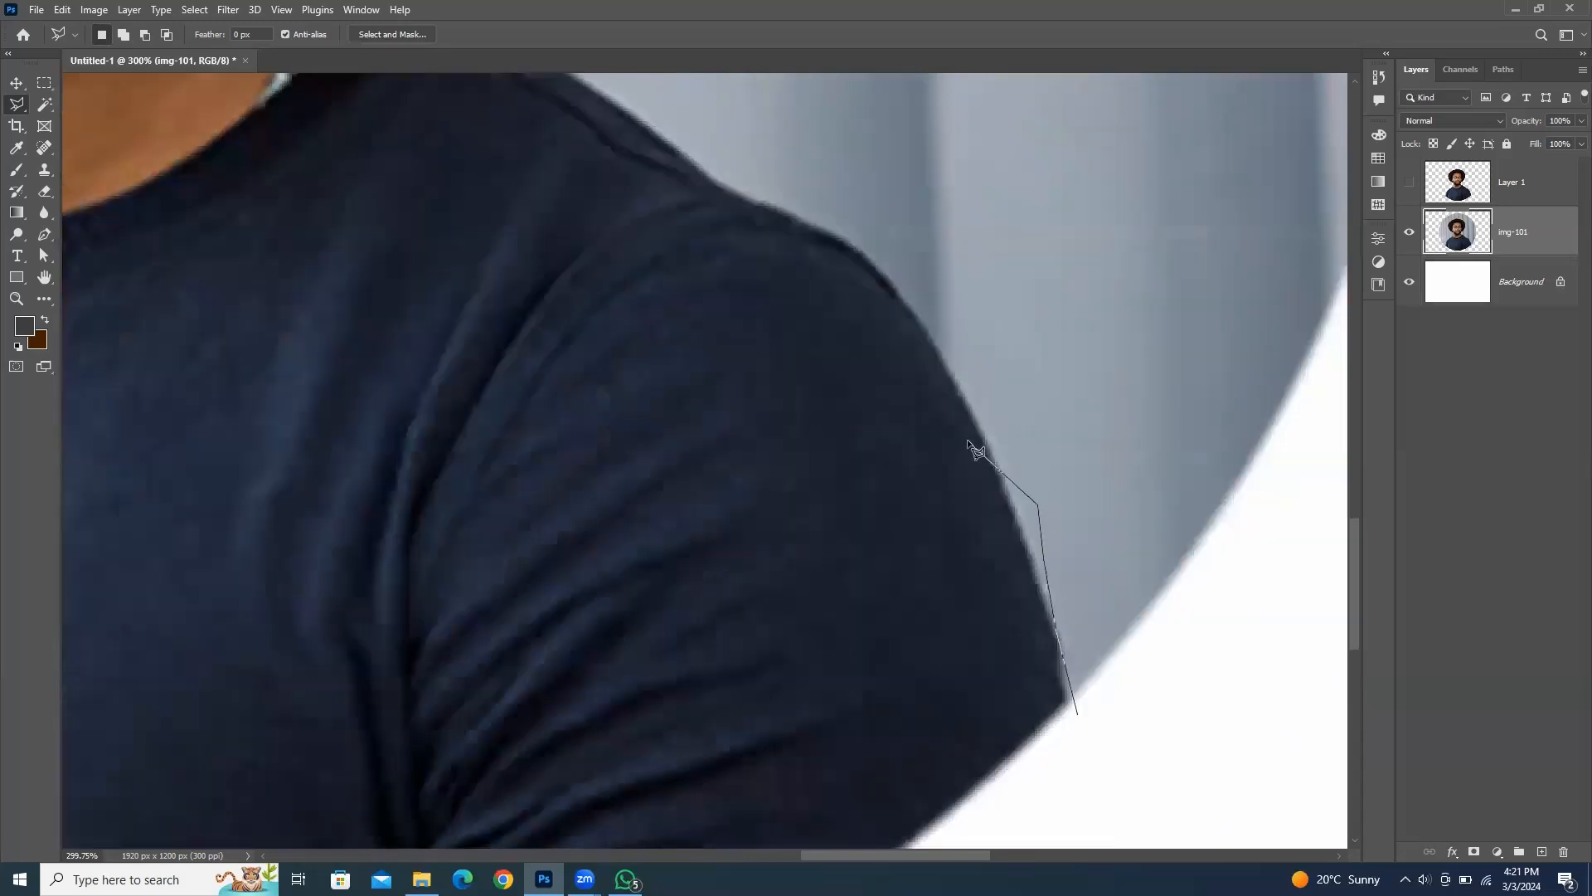
{"action": "left_click", "coordinate": [958, 440]}
{"action": "left_click", "coordinate": [819, 403]}
{"action": "left_click", "coordinate": [565, 466]}
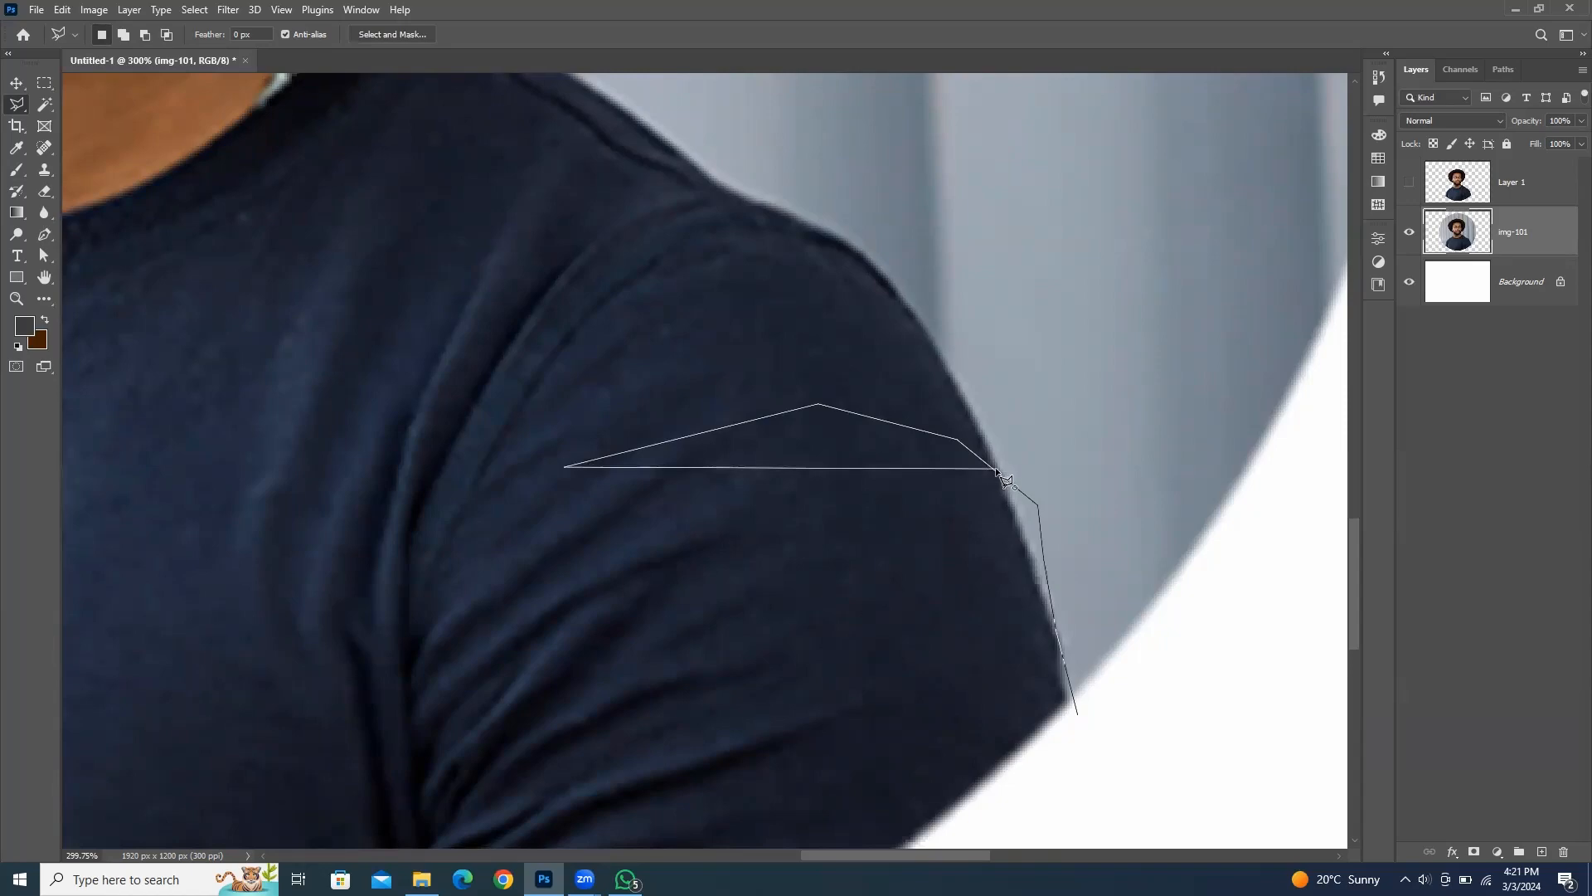
{"action": "scroll", "coordinate": [398, 837], "scroll_direction": "down", "scroll_amount": 3}
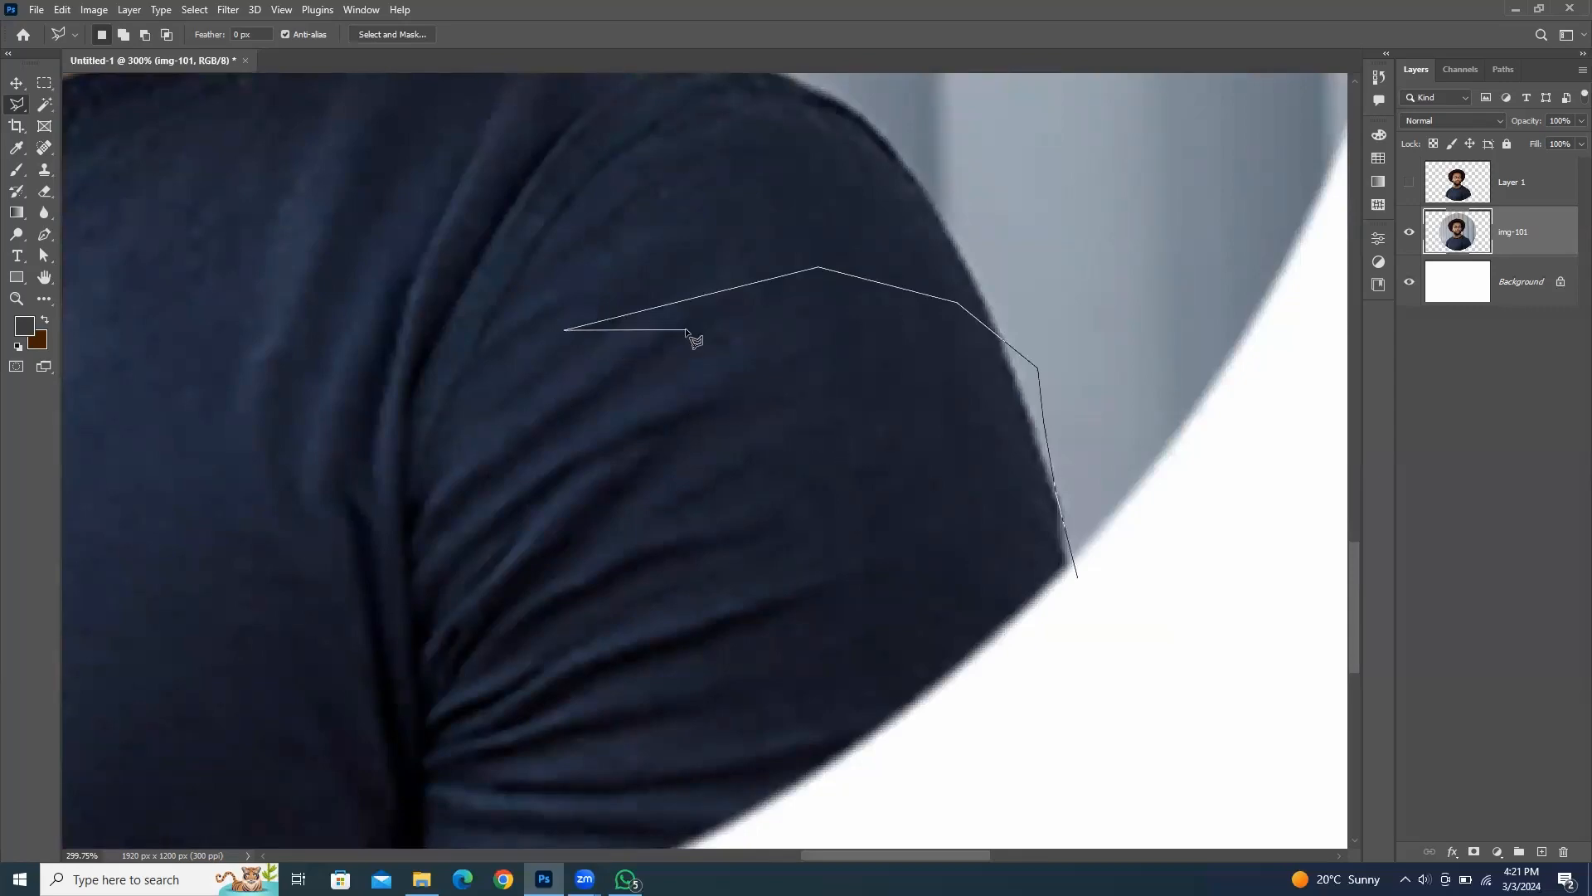
{"action": "scroll", "coordinate": [397, 821], "scroll_direction": "down", "scroll_amount": 3}
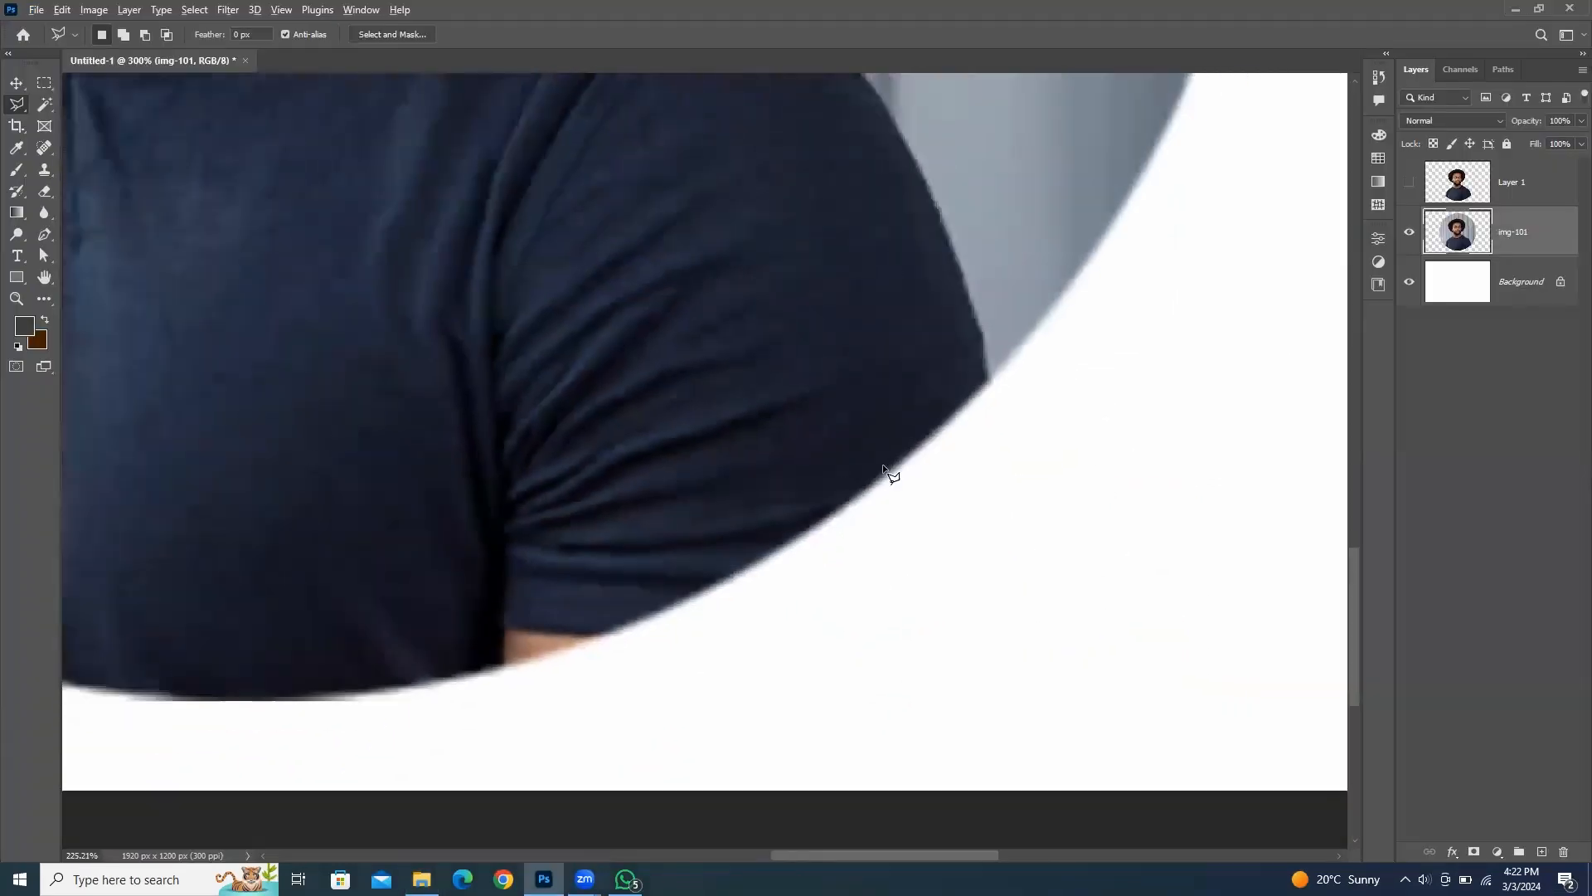
Step: Place four Polygonal Lasso points on the man's shirt and remove them again one by one
{"action": "scroll", "coordinate": [888, 469], "scroll_direction": "down", "scroll_amount": 5}
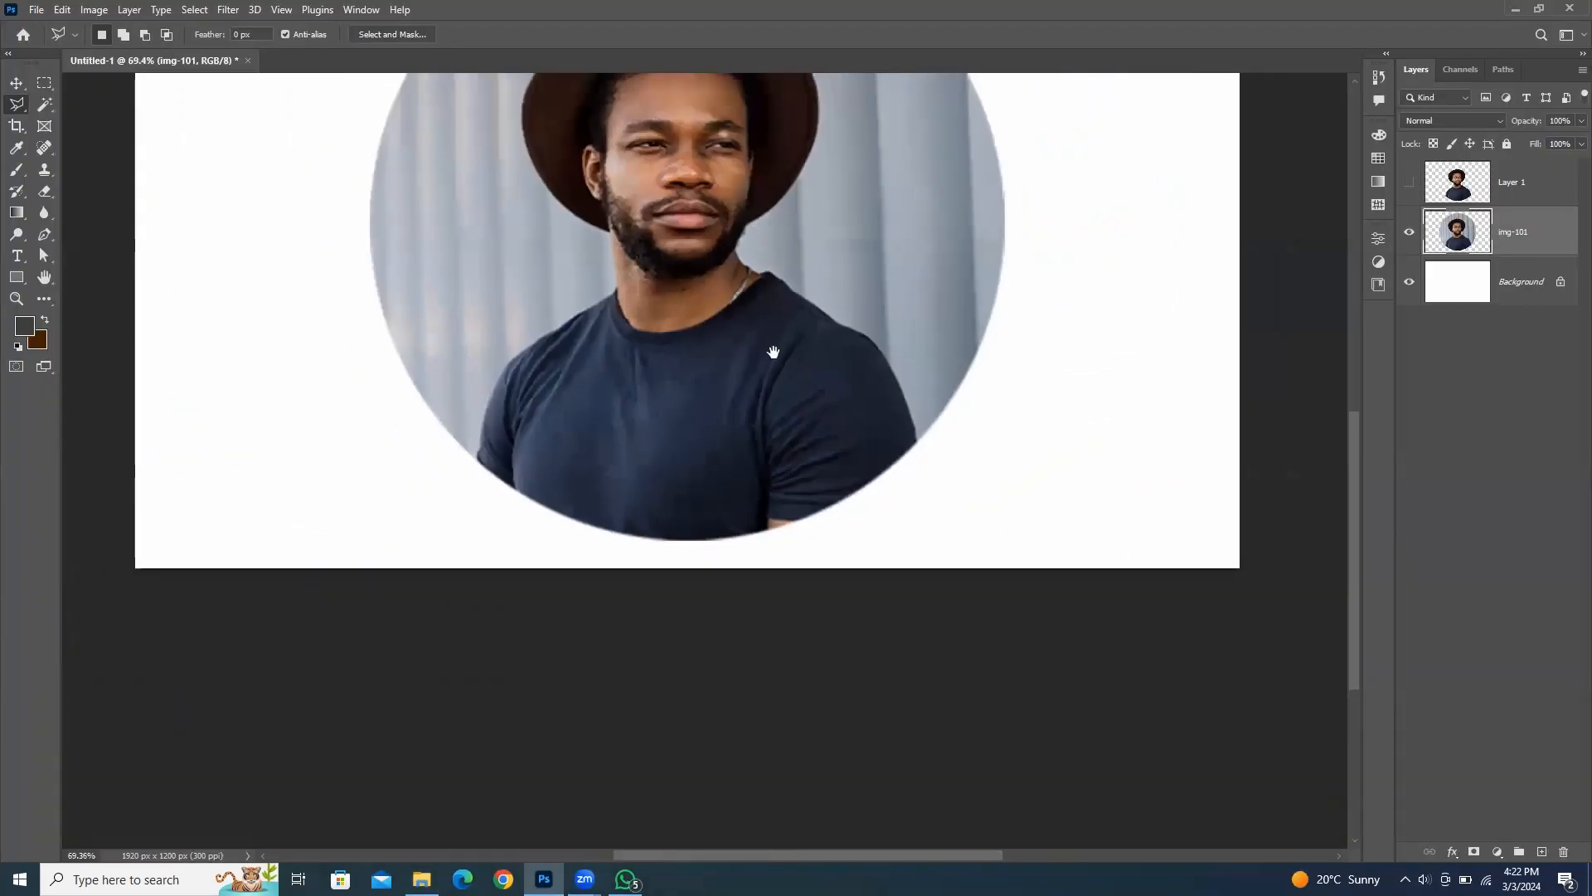
{"action": "mouse_move", "coordinate": [773, 352]}
{"action": "left_mouse_down"}
{"action": "mouse_move", "coordinate": [824, 480]}
{"action": "mouse_move", "coordinate": [1201, 566]}
{"action": "mouse_move", "coordinate": [903, 534]}
{"action": "mouse_move", "coordinate": [749, 405]}
{"action": "mouse_move", "coordinate": [701, 446]}
{"action": "left_mouse_up"}
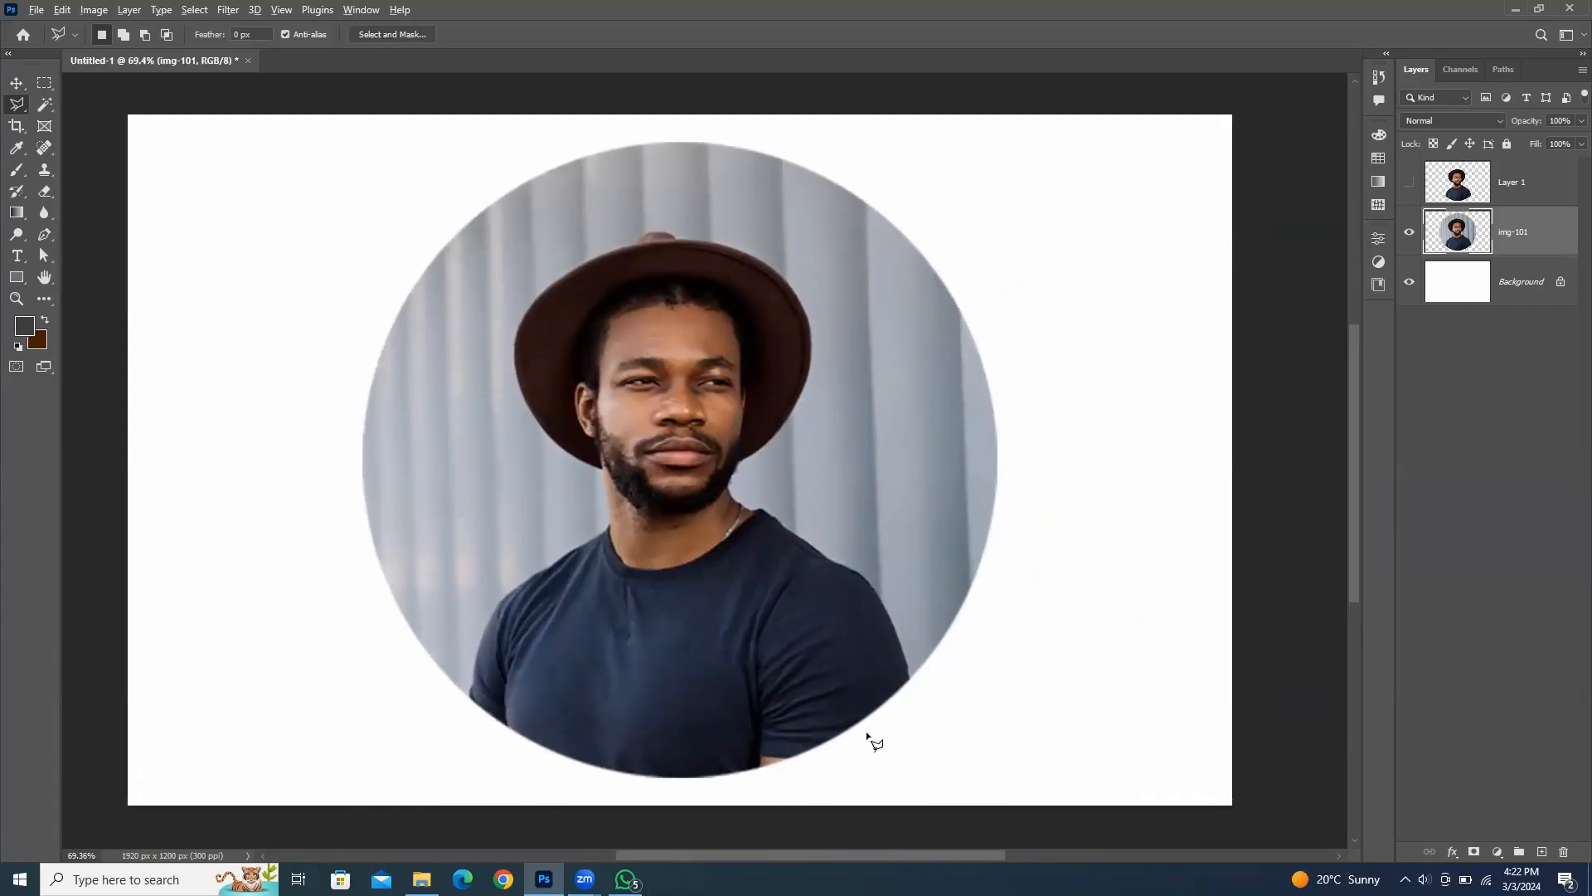
{"action": "scroll", "coordinate": [870, 738], "scroll_direction": "up", "scroll_amount": 3}
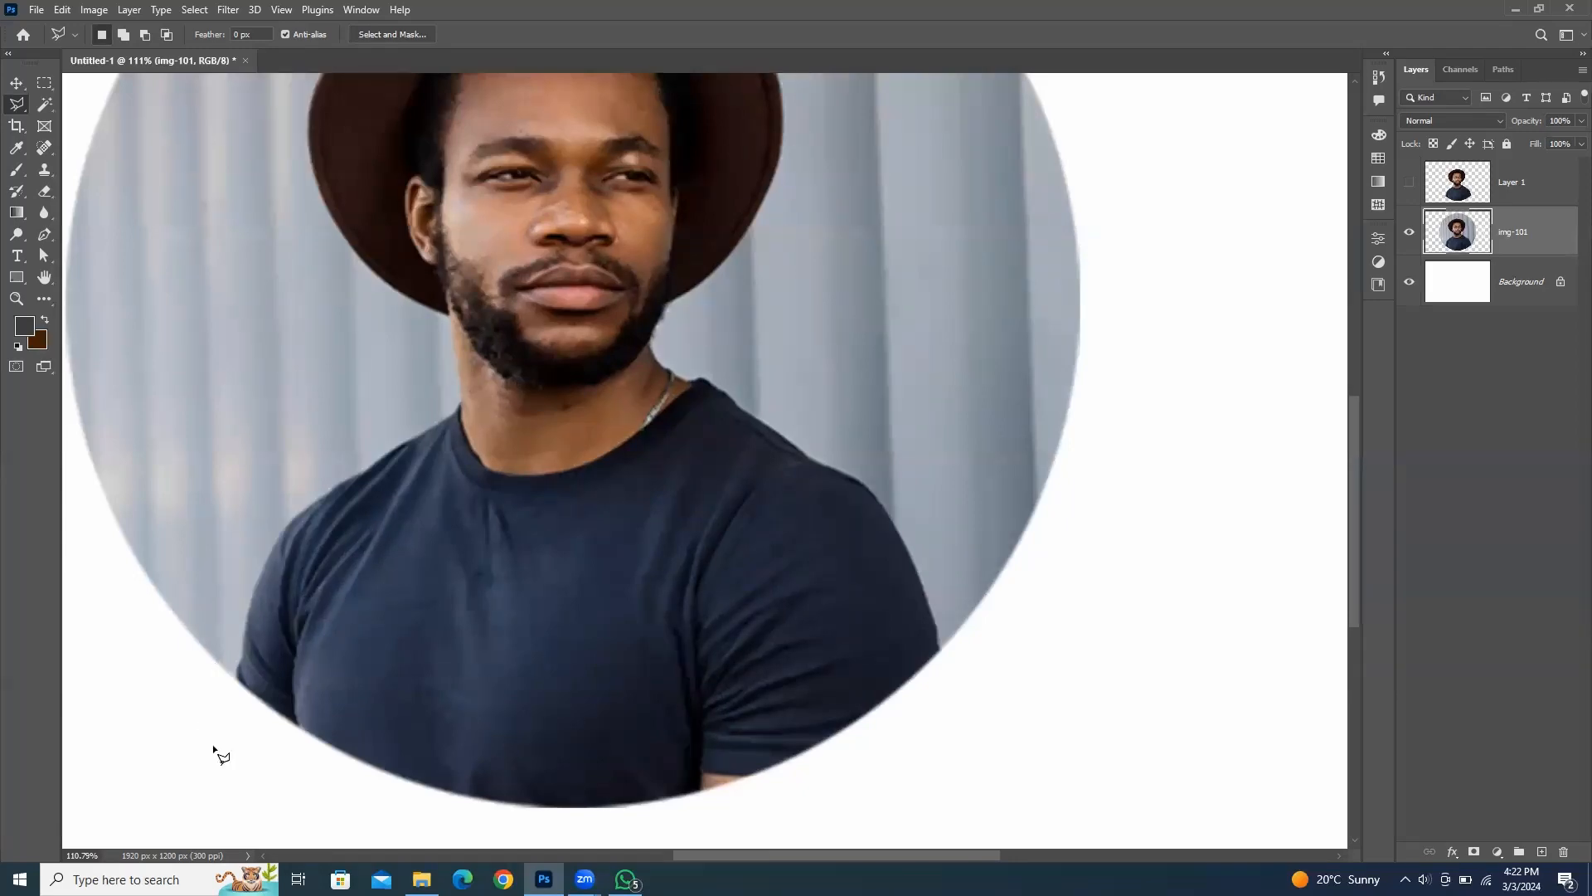
{"action": "left_click_drag", "start_coordinate": [738, 380], "coordinate": [768, 487]}
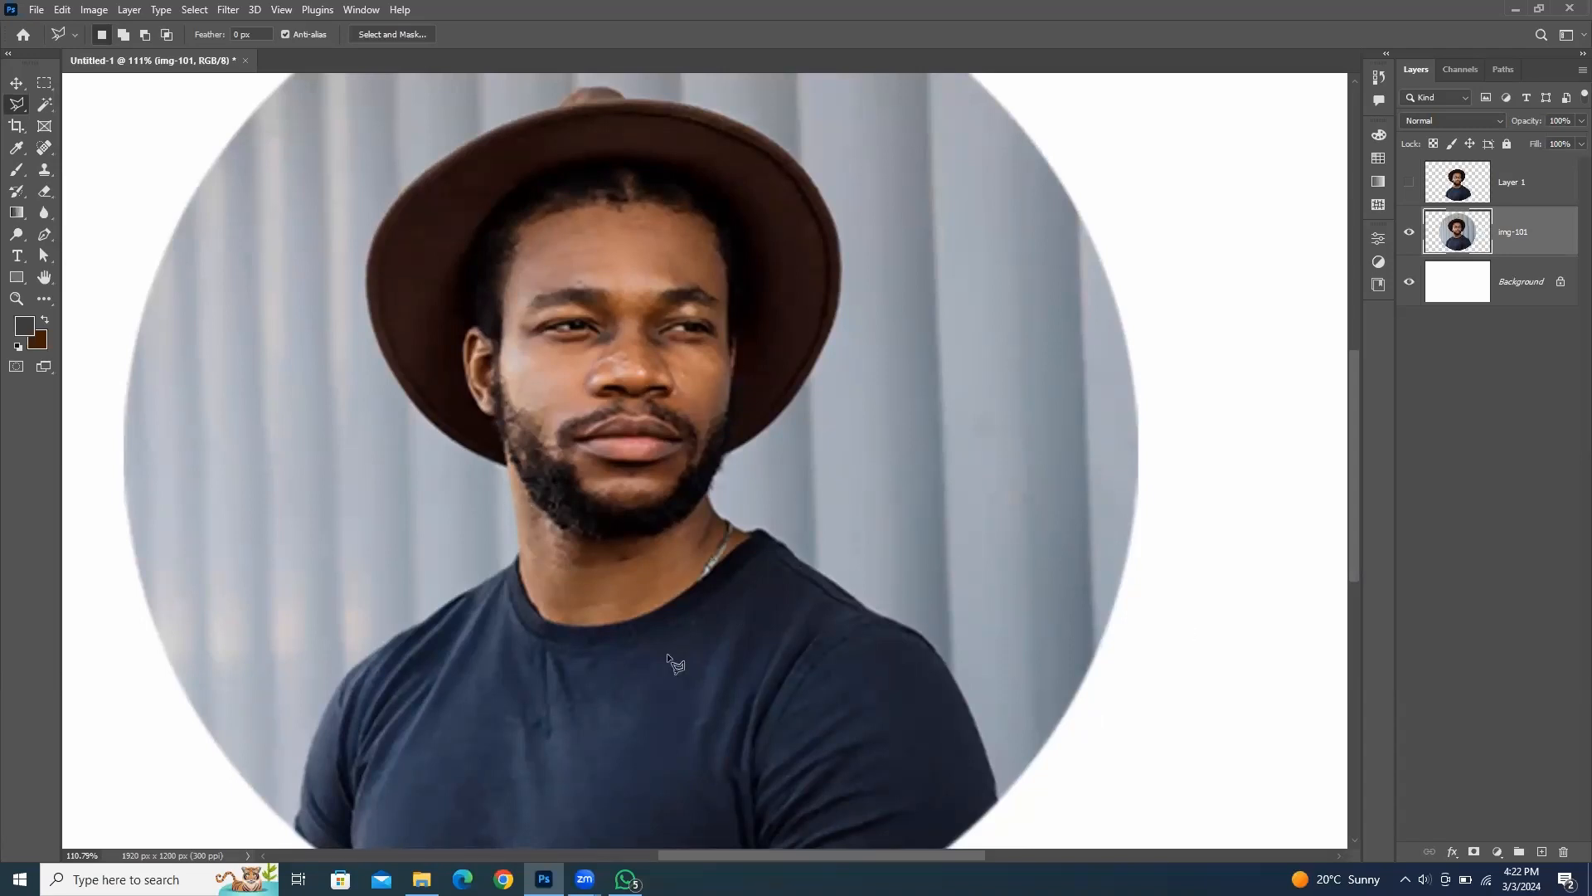
{"action": "left_click", "coordinate": [597, 668]}
{"action": "left_click", "coordinate": [729, 649]}
{"action": "left_click", "coordinate": [796, 650]}
{"action": "left_click", "coordinate": [545, 737]}
{"action": "key", "text": "BackSpace"}
{"action": "key", "text": "BackSpace"}
{"action": "key", "text": "BackSpace"}
{"action": "key", "text": "BackSpace"}
Step: Start the Polygonal Lasso outline where the sleeve meets the circle's edge and trace up the upper arm, replacing a misplaced point
{"action": "left_click_drag", "start_coordinate": [991, 770], "coordinate": [941, 655]}
{"action": "key", "text": "ctrl+plus"}
{"action": "key", "text": "ctrl+plus"}
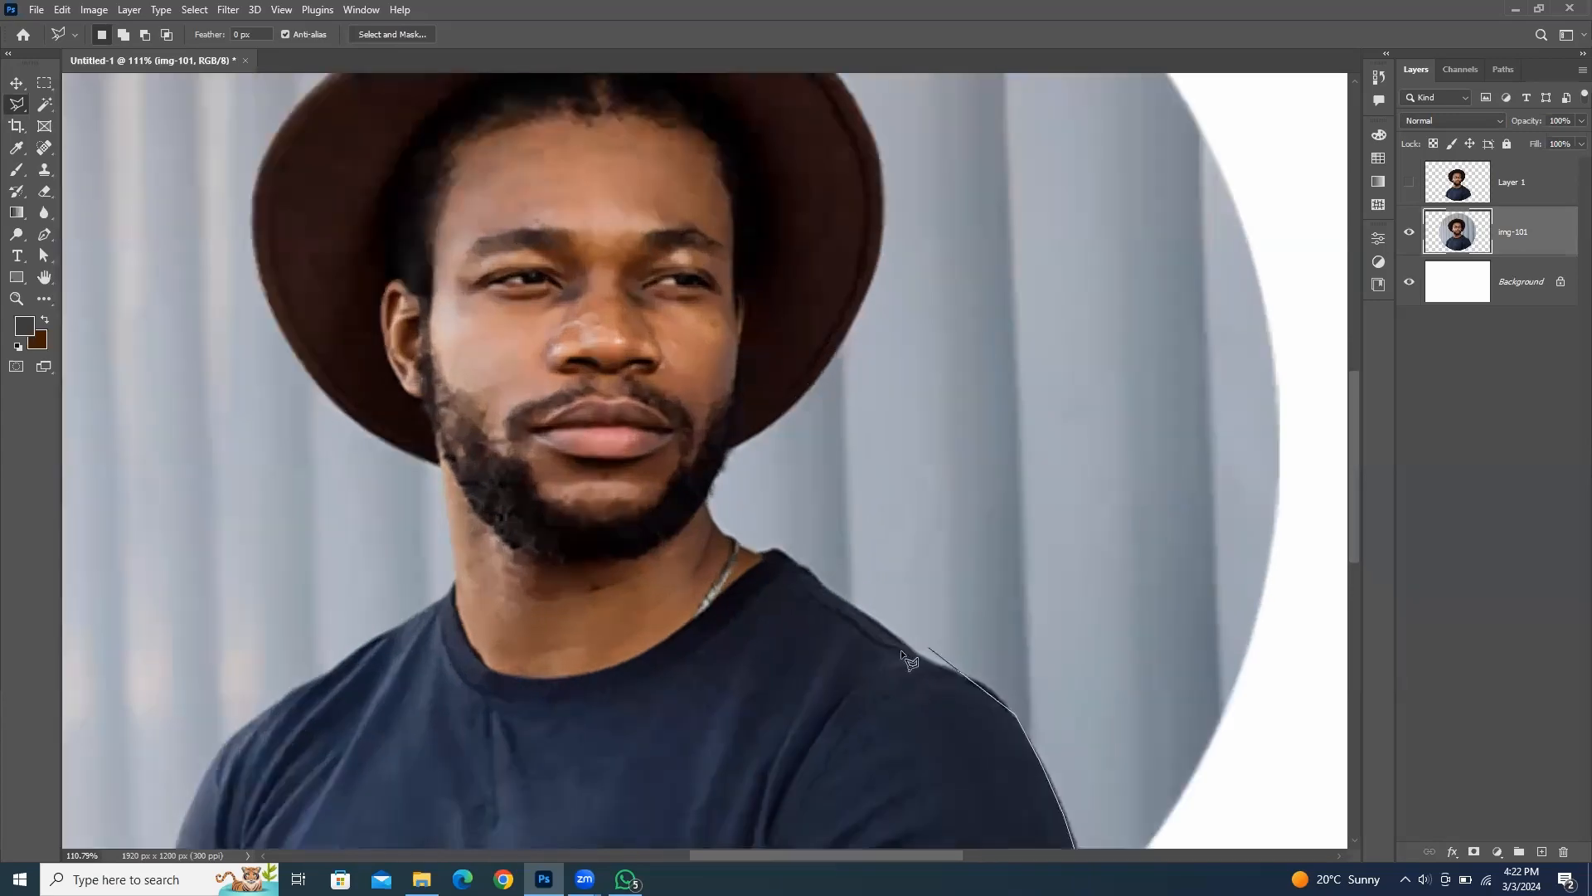
{"action": "mouse_move", "coordinate": [1084, 707]}
{"action": "left_mouse_down"}
{"action": "mouse_move", "coordinate": [978, 495]}
{"action": "mouse_move", "coordinate": [832, 306]}
{"action": "left_mouse_up"}
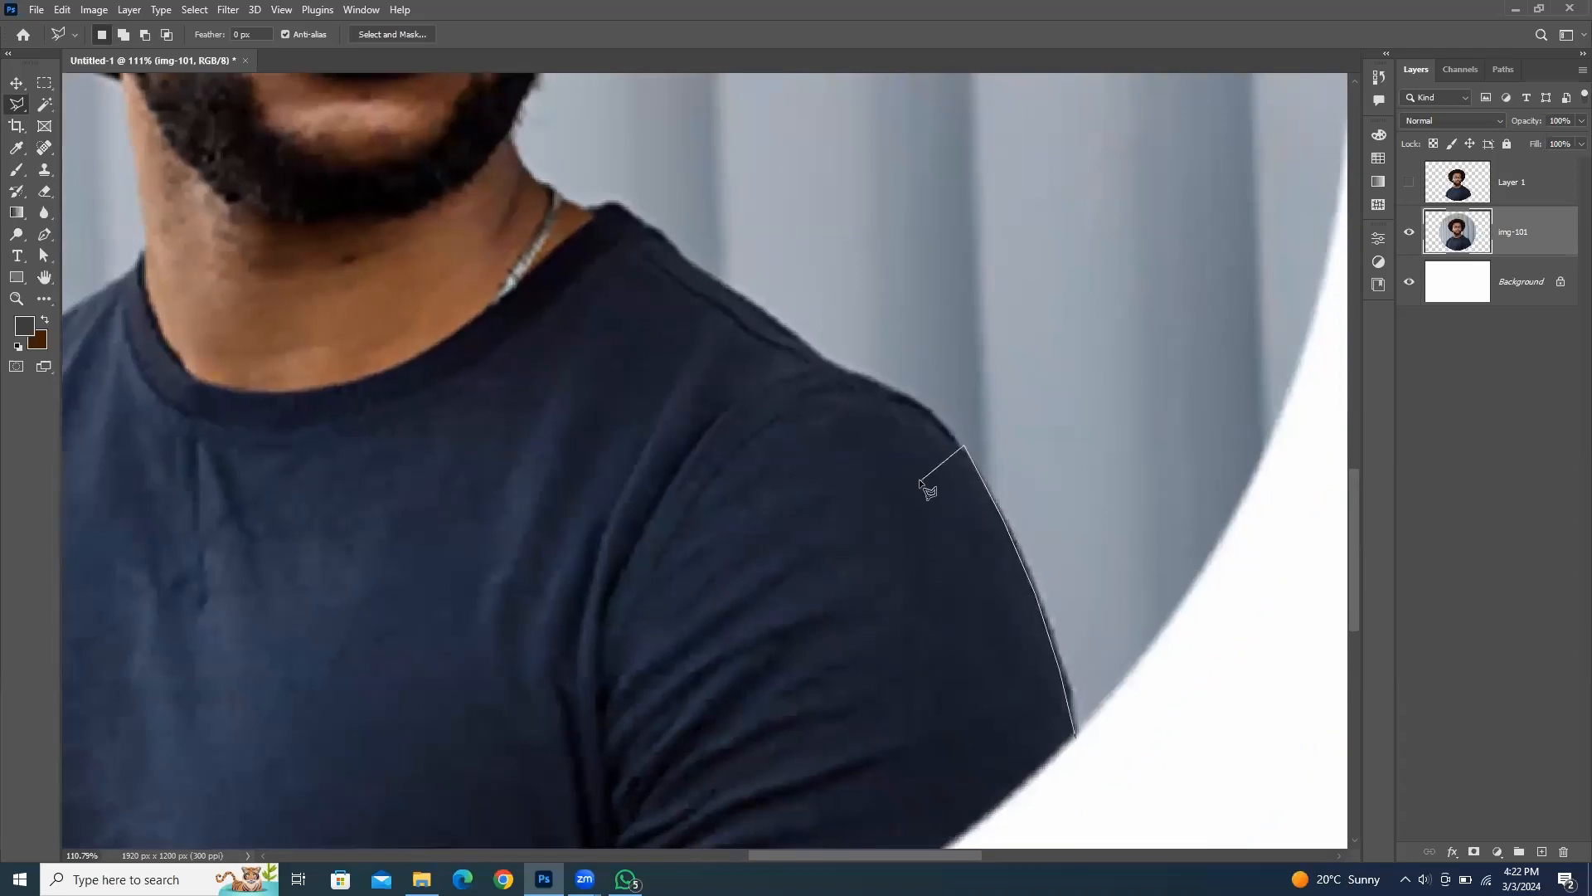
{"action": "key", "text": "BackSpace"}
{"action": "left_click", "coordinate": [983, 481]}
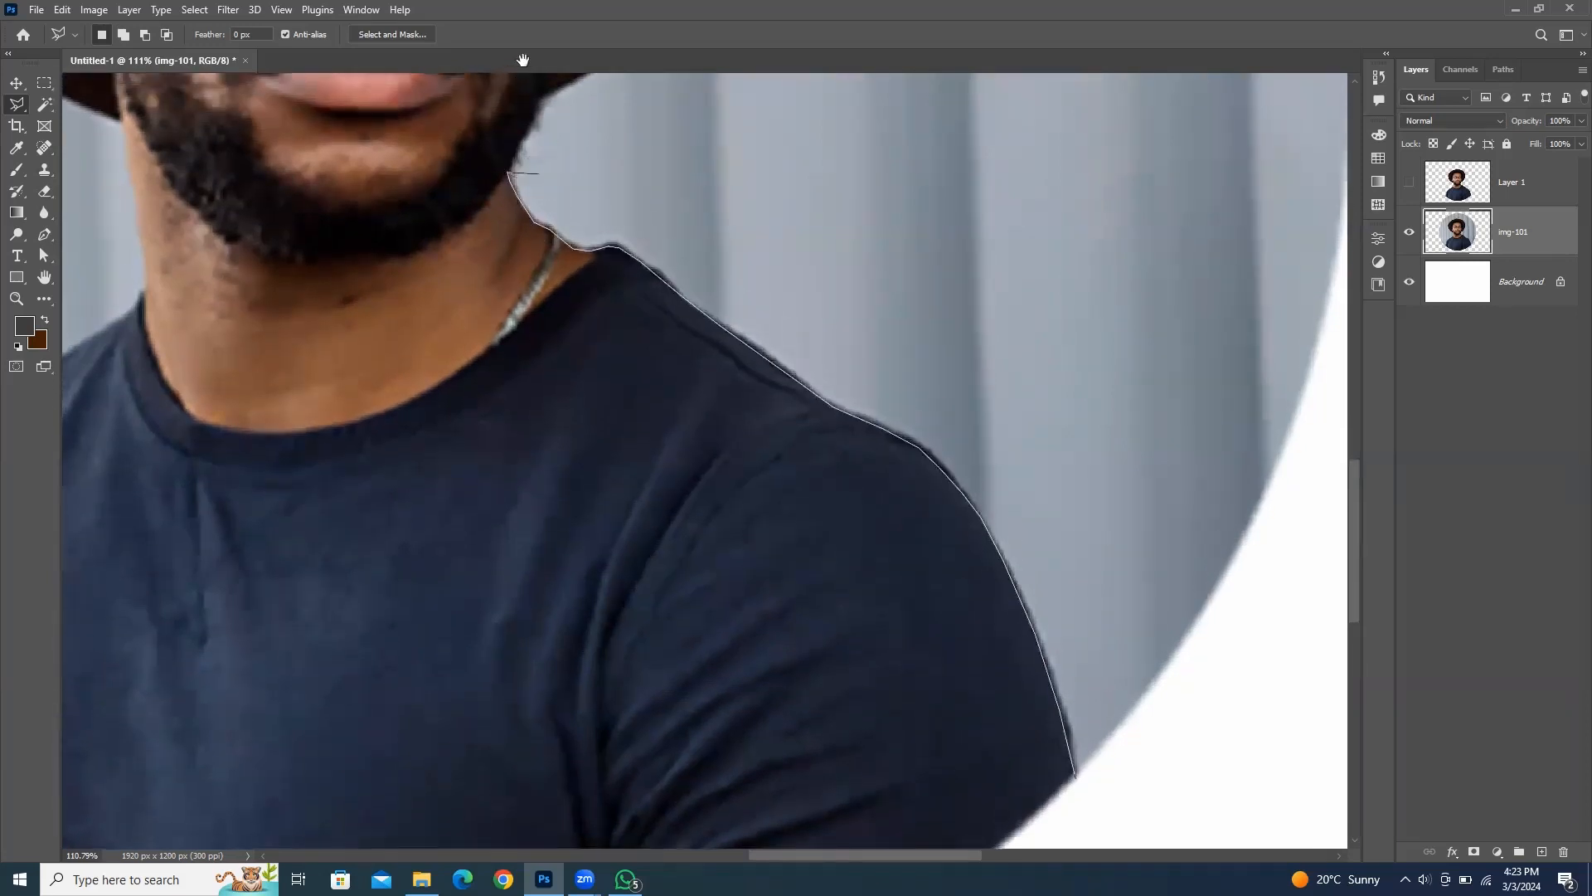
Step: Continue the polygonal outline from the neck along the beard's edge and onto the lower edge of the hat brim
{"action": "left_click_drag", "start_coordinate": [520, 107], "coordinate": [595, 401]}
{"action": "key", "text": "ctrl+plus"}
{"action": "key", "text": "ctrl+plus"}
{"action": "key", "text": "ctrl+plus"}
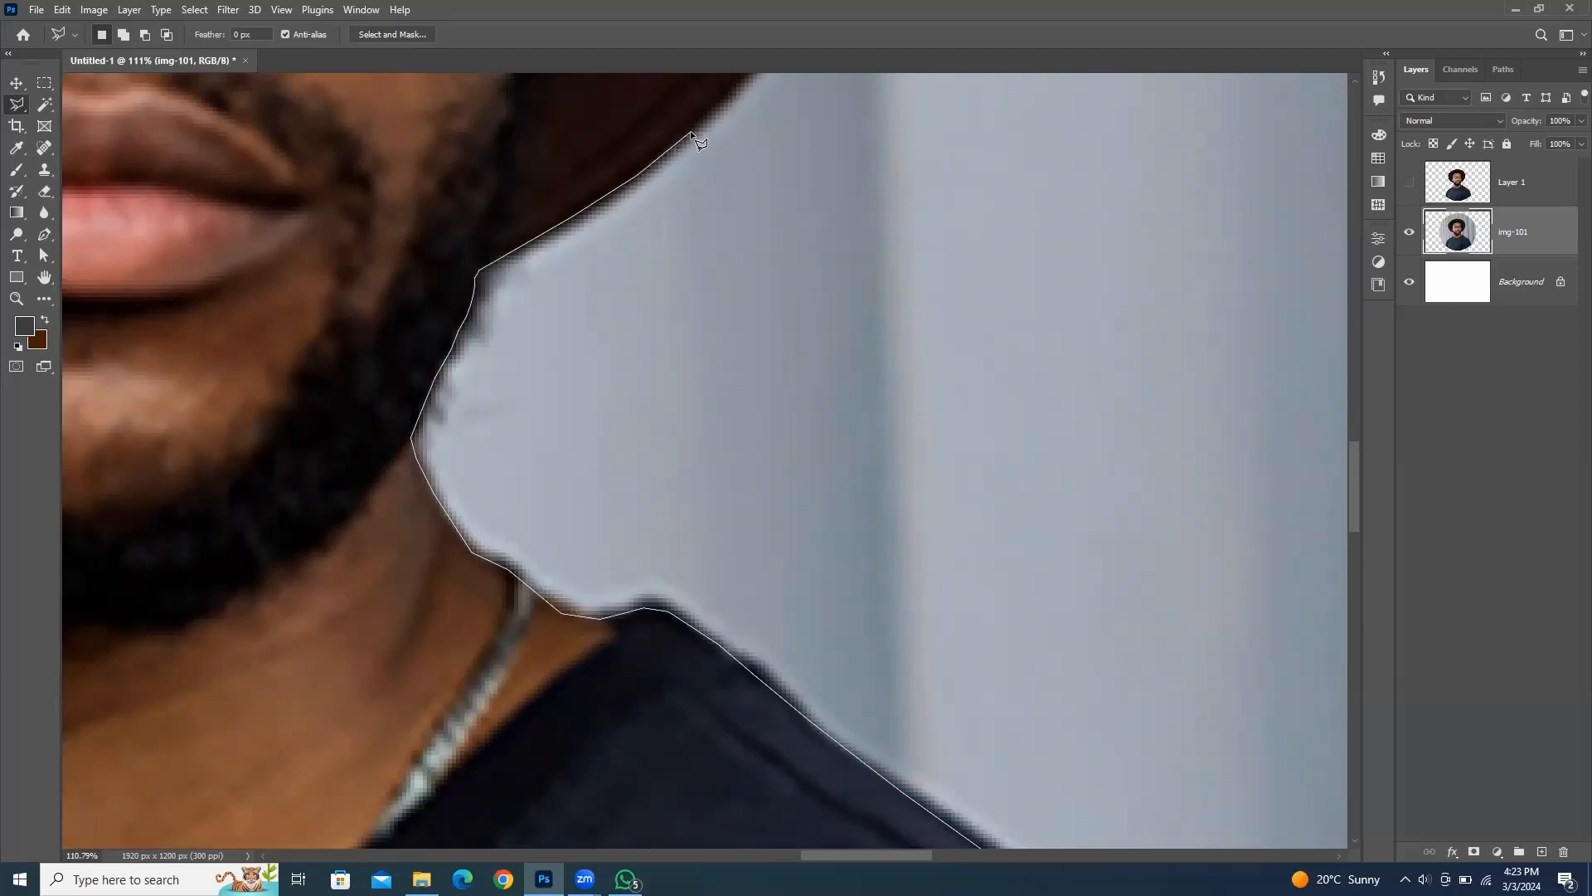
{"action": "left_click_drag", "start_coordinate": [690, 131], "coordinate": [575, 508]}
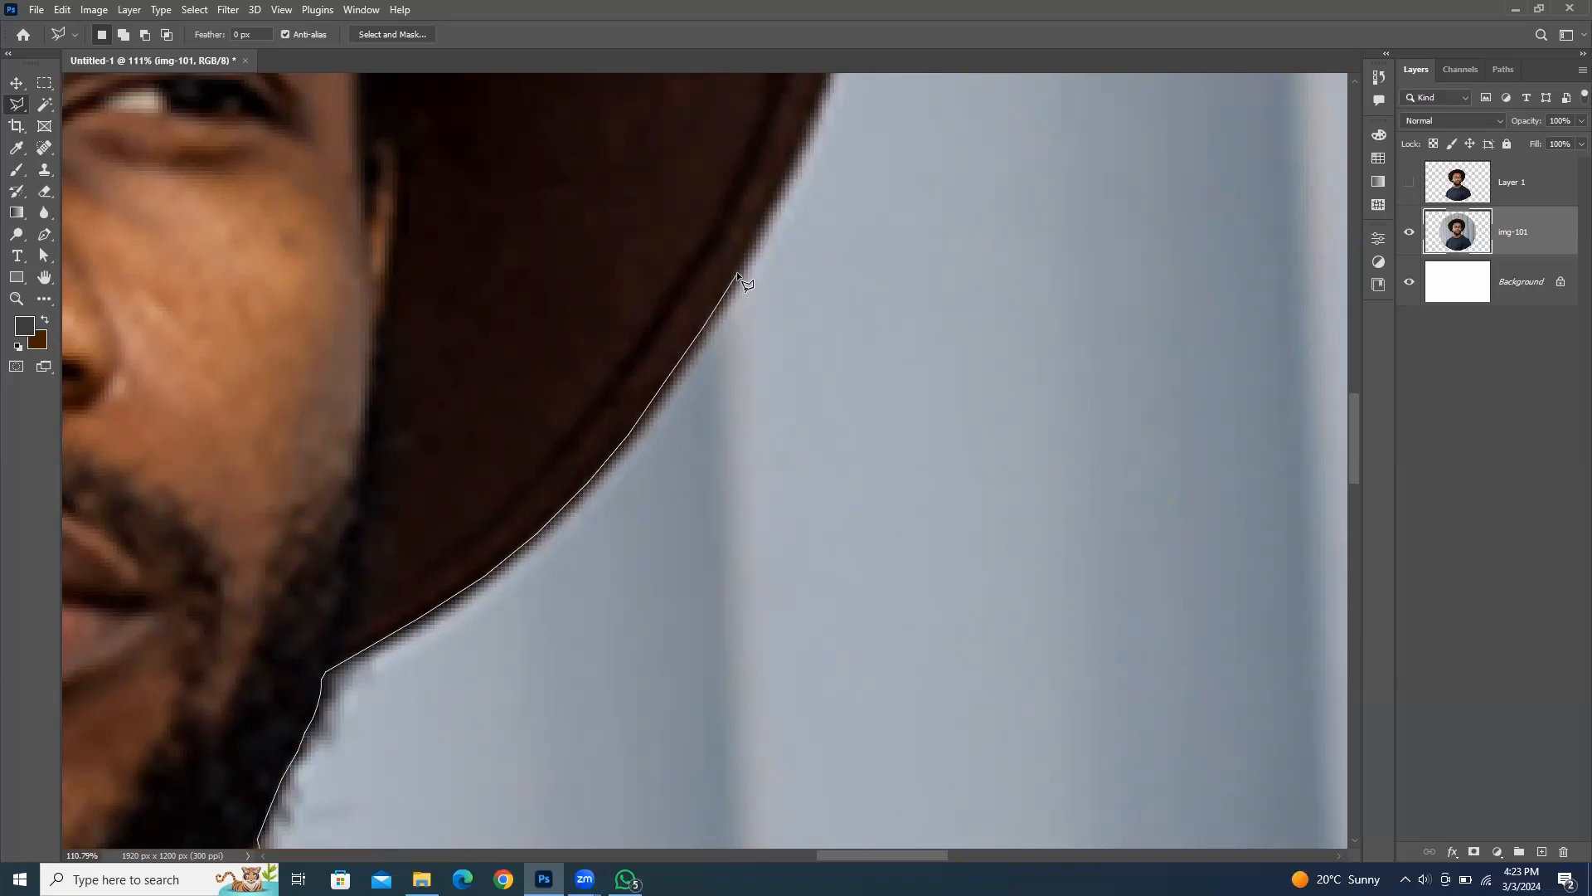
Step: Trace the polygonal outline up around the outer curve of the hat brim towards its upper edge
{"action": "left_click_drag", "start_coordinate": [772, 274], "coordinate": [612, 516]}
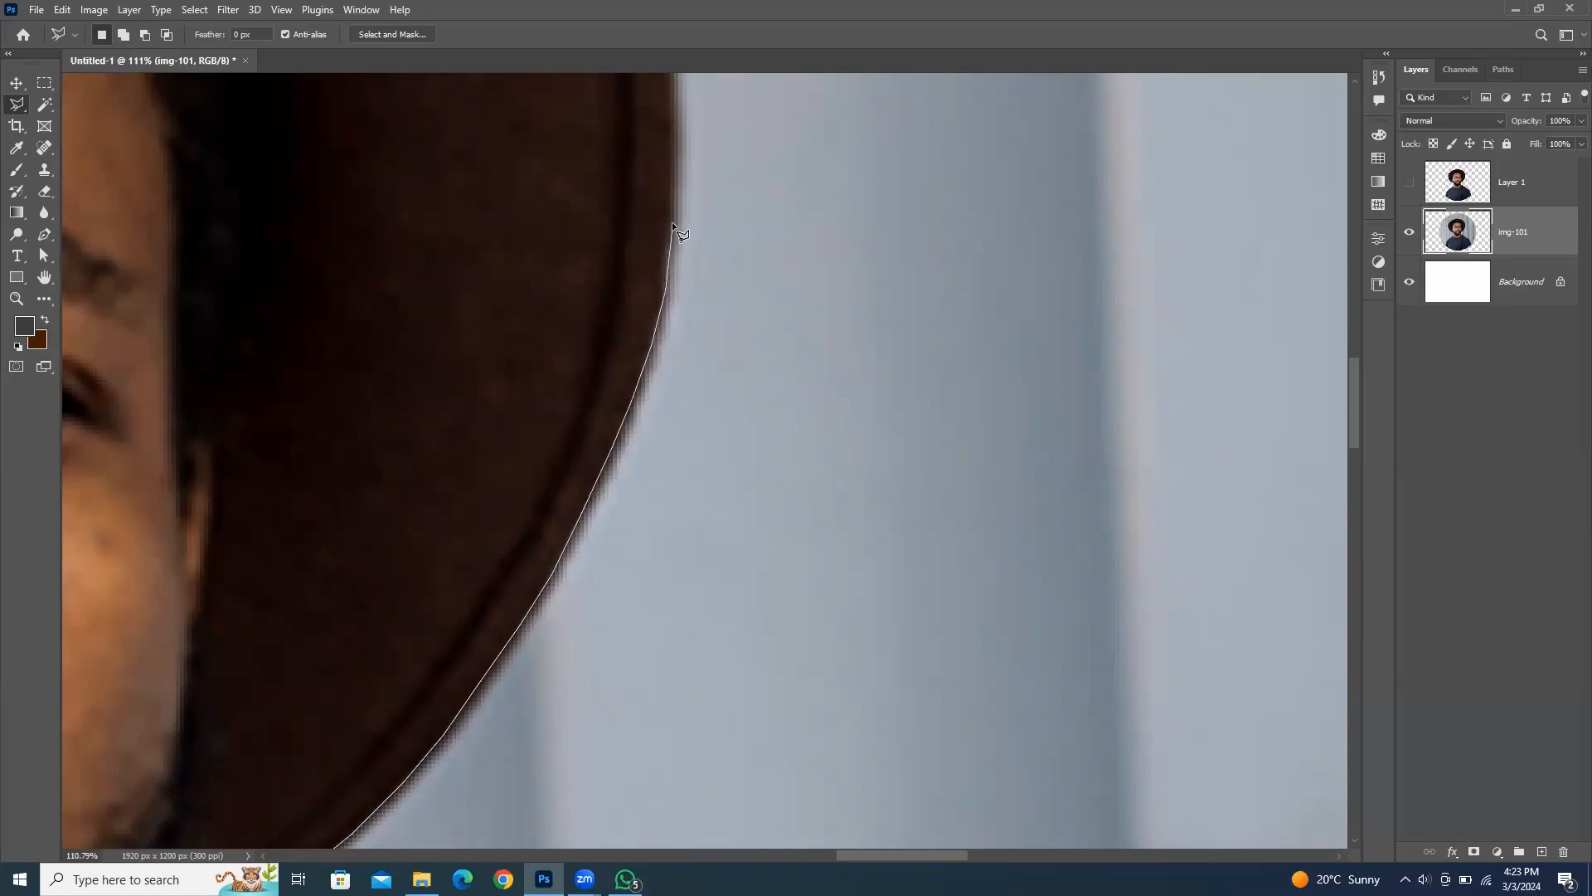
{"action": "scroll", "coordinate": [672, 222], "scroll_direction": "up", "scroll_amount": 3}
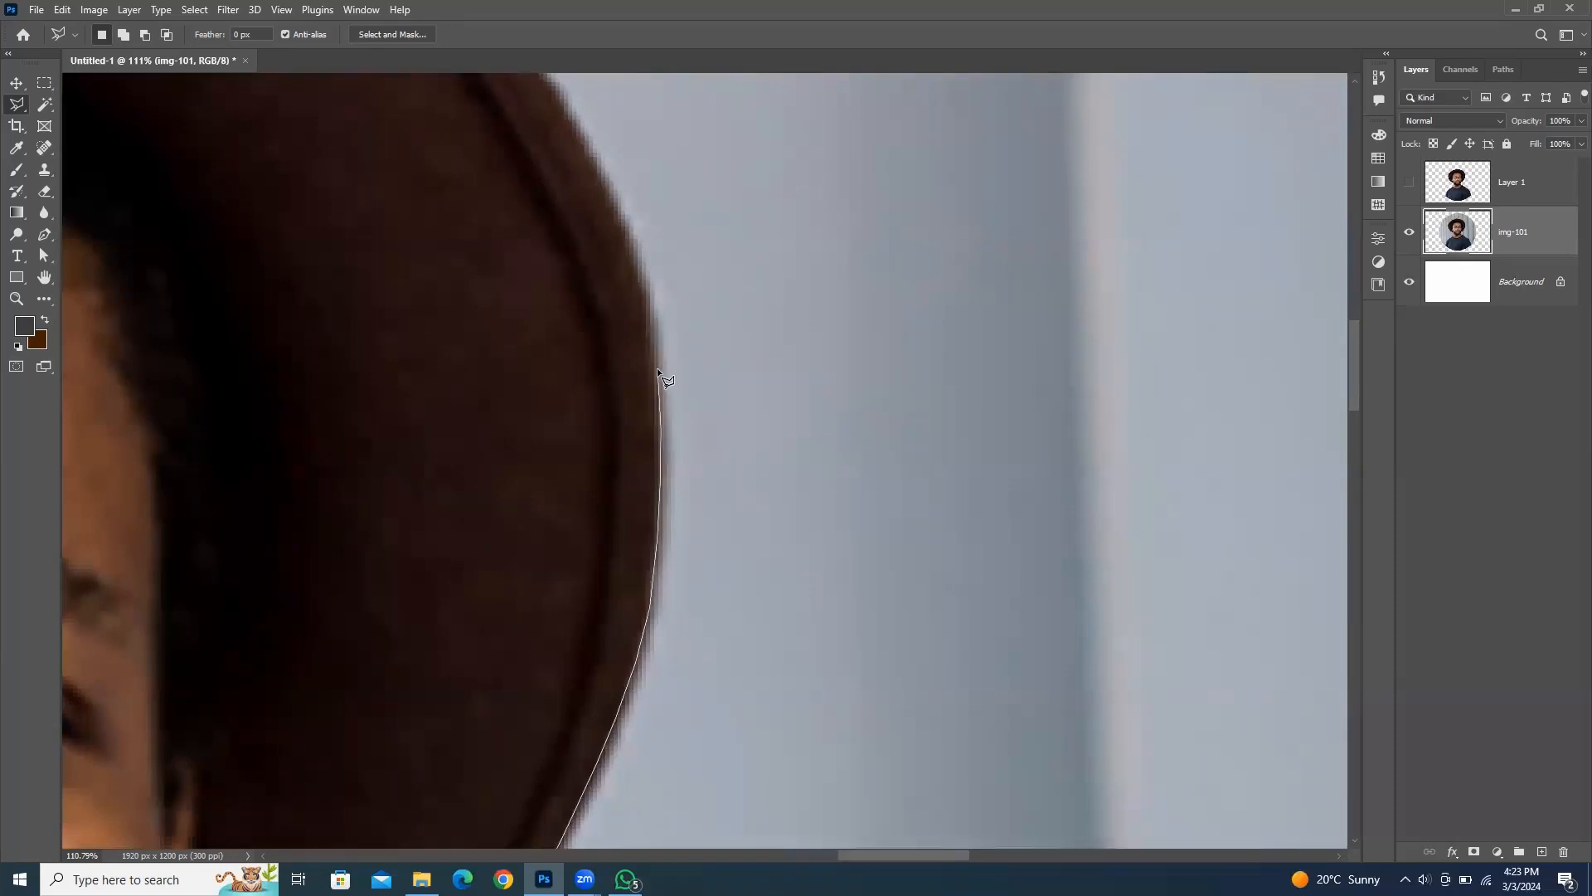
{"action": "left_click", "coordinate": [648, 306]}
{"action": "key", "text": "space"}
{"action": "left_click_drag", "start_coordinate": [613, 332], "coordinate": [783, 556]}
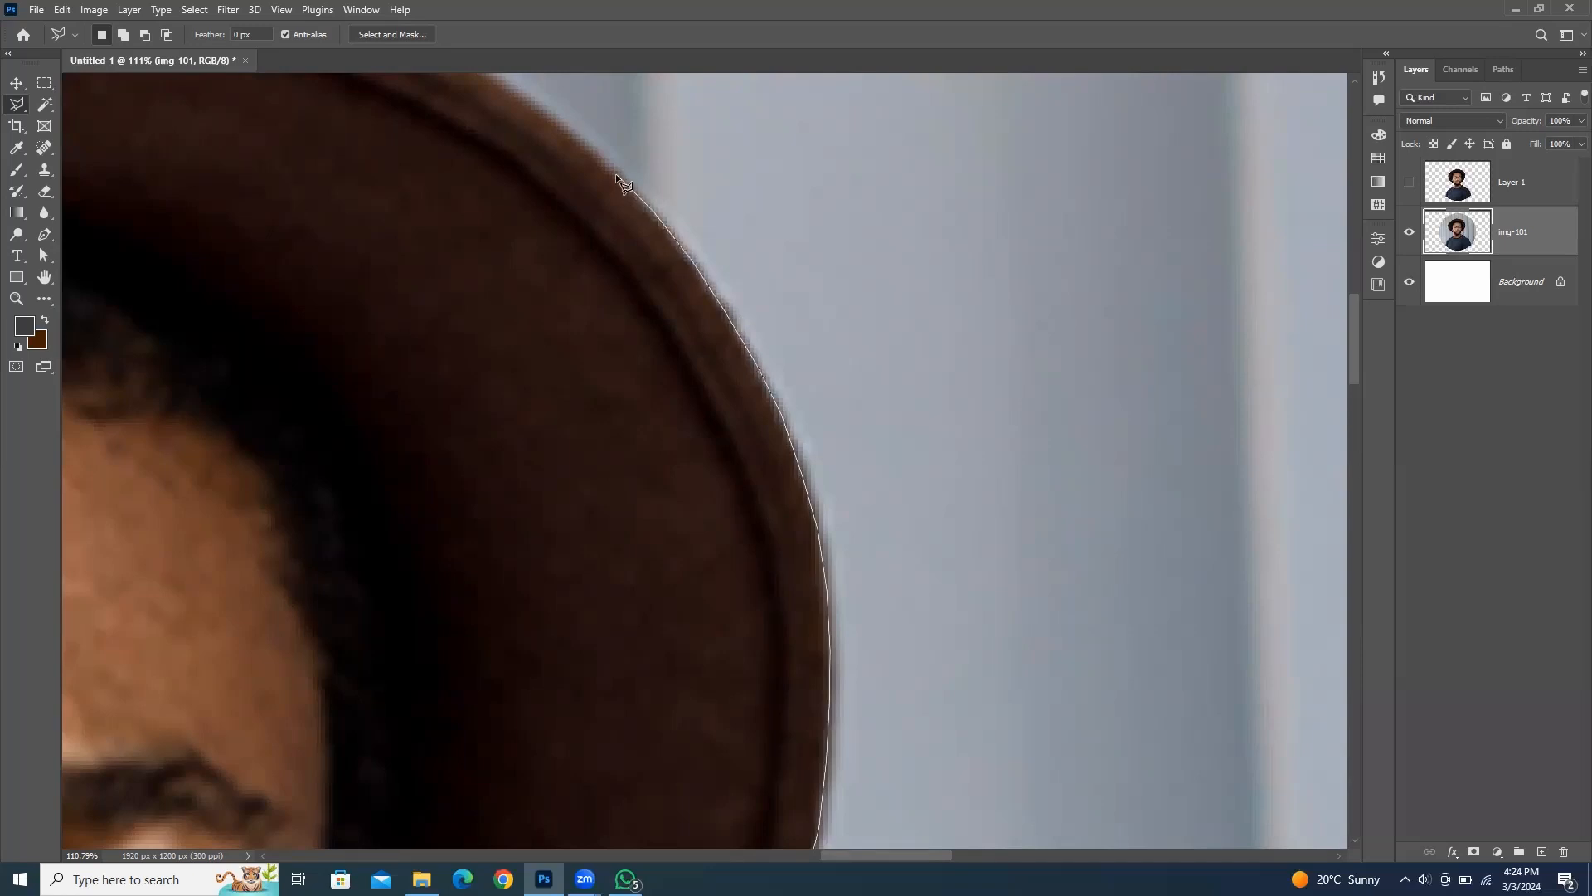
{"action": "left_click_drag", "start_coordinate": [615, 172], "coordinate": [972, 465]}
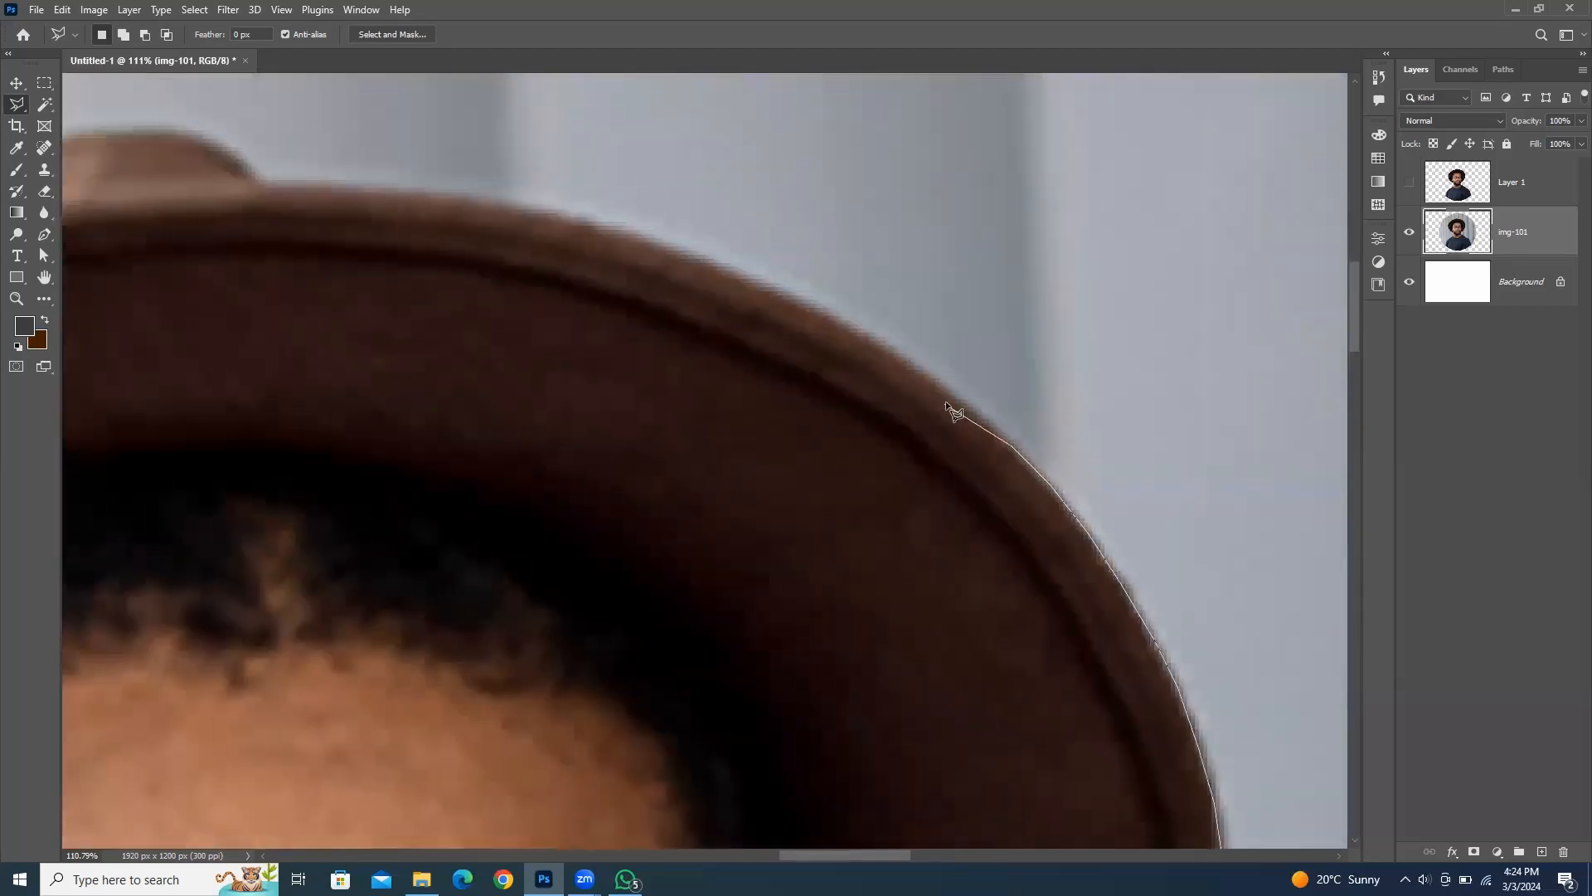
Step: Continue the outline along the brim's upper edge to the base of the hat crown, removing two misplaced points and placing them anew
{"action": "left_click", "coordinate": [804, 313]}
{"action": "left_click", "coordinate": [572, 250]}
{"action": "key", "text": "BackSpace"}
{"action": "key", "text": "BackSpace"}
{"action": "left_click", "coordinate": [901, 357]}
{"action": "left_click", "coordinate": [256, 181]}
{"action": "mouse_move", "coordinate": [340, 229]}
{"action": "left_mouse_down"}
{"action": "mouse_move", "coordinate": [810, 391]}
{"action": "mouse_move", "coordinate": [866, 454]}
{"action": "left_mouse_up"}
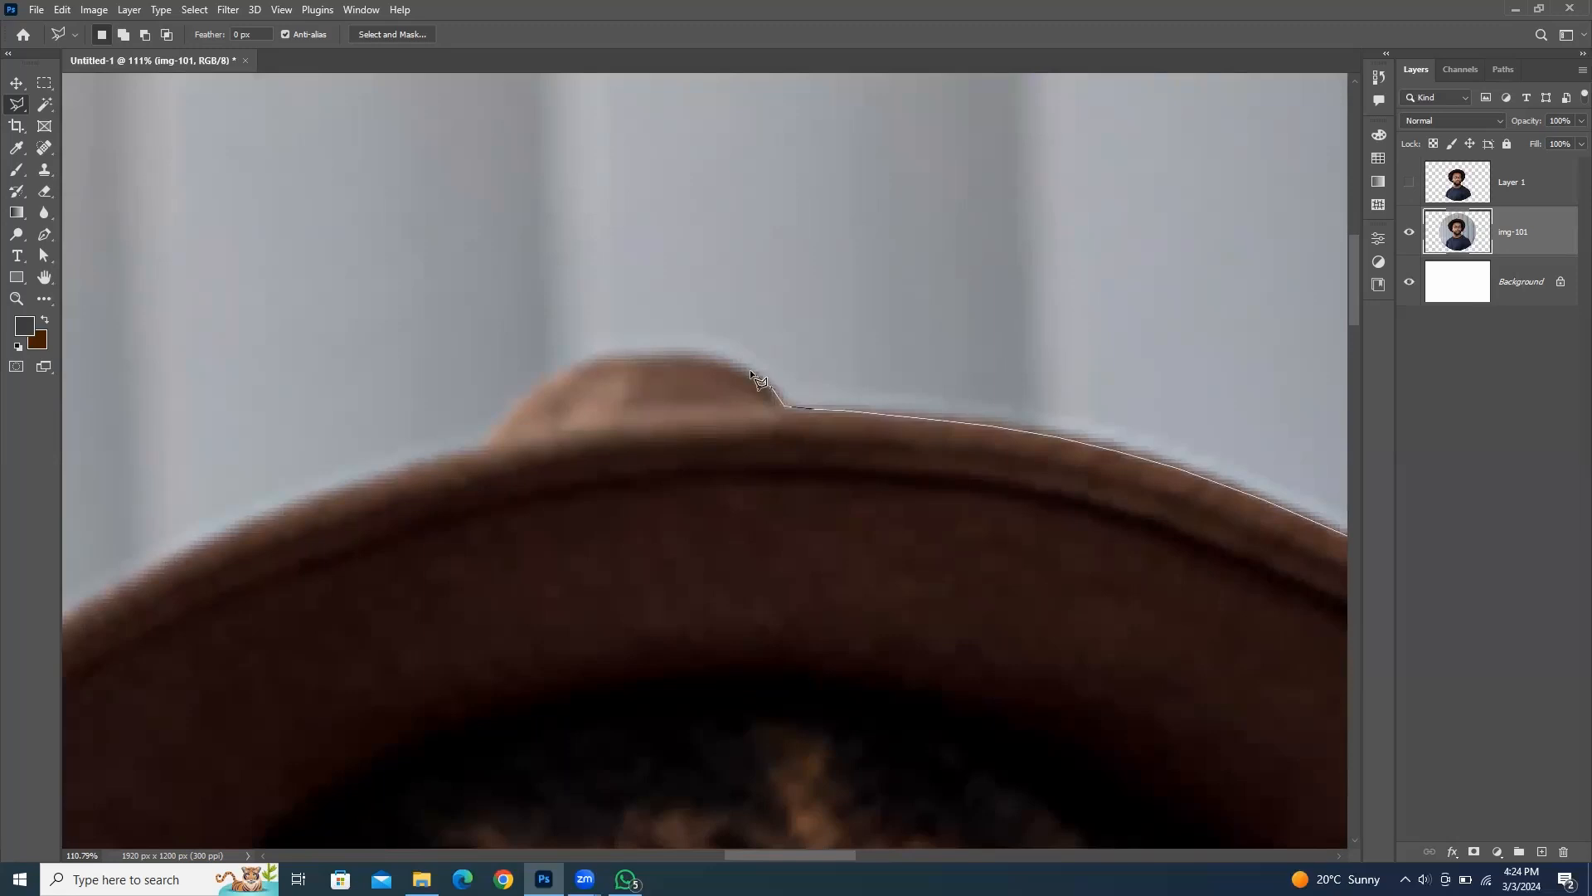
Step: Trace the outline over the hat crown and down the upper edge of the brim on its other side
{"action": "left_click", "coordinate": [724, 361]}
{"action": "left_click", "coordinate": [660, 355]}
{"action": "left_click", "coordinate": [486, 447]}
{"action": "left_click_drag", "start_coordinate": [307, 495], "coordinate": [708, 251]}
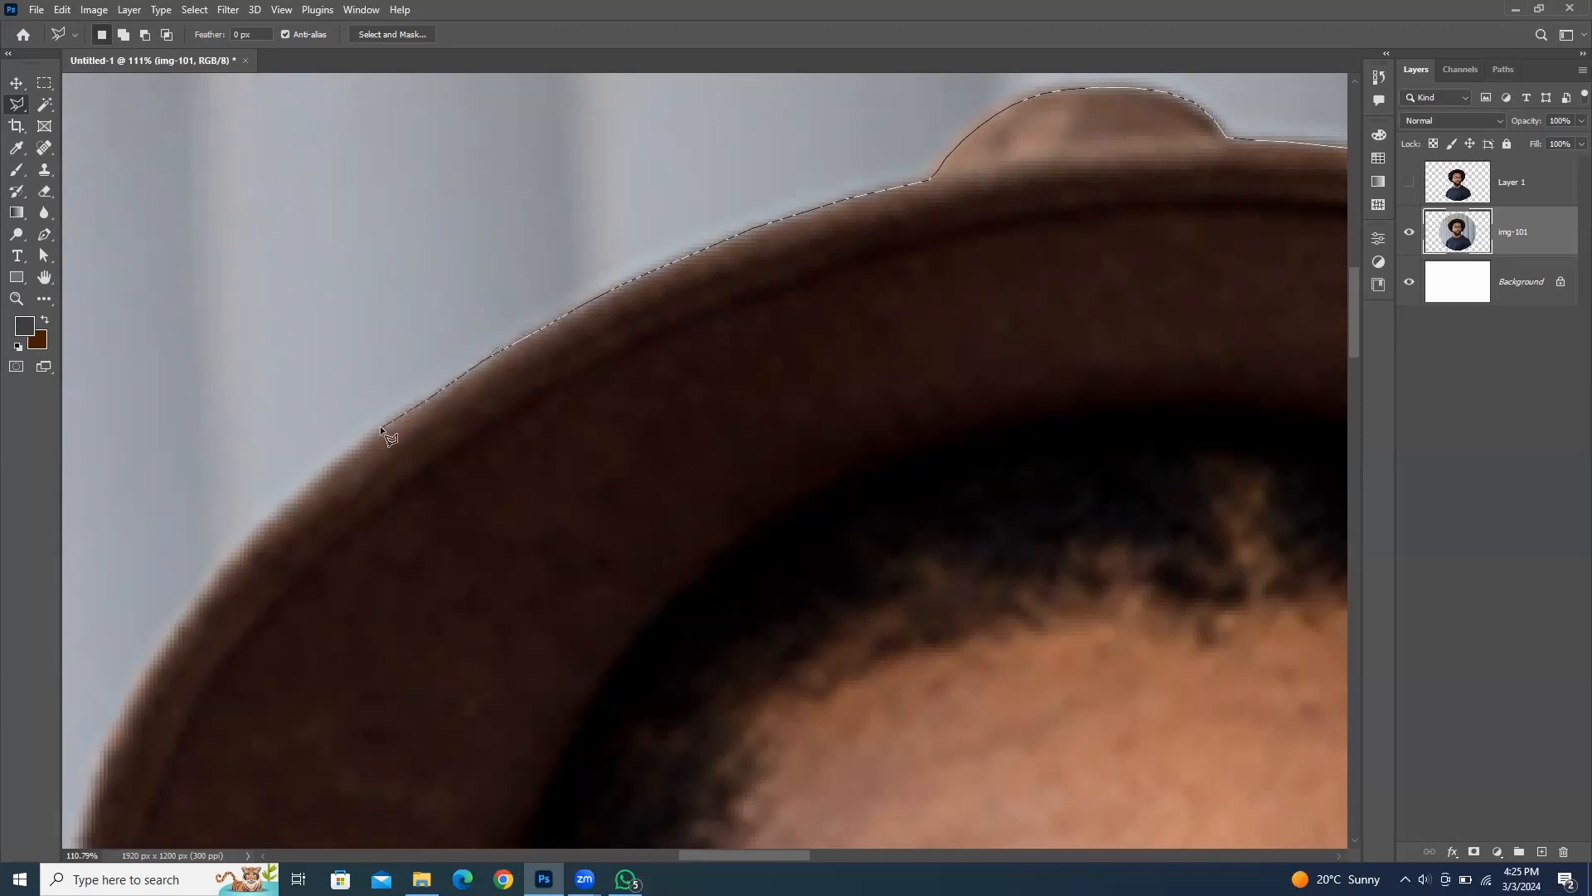
{"action": "left_click", "coordinate": [287, 507]}
{"action": "left_click_drag", "start_coordinate": [353, 528], "coordinate": [726, 231]}
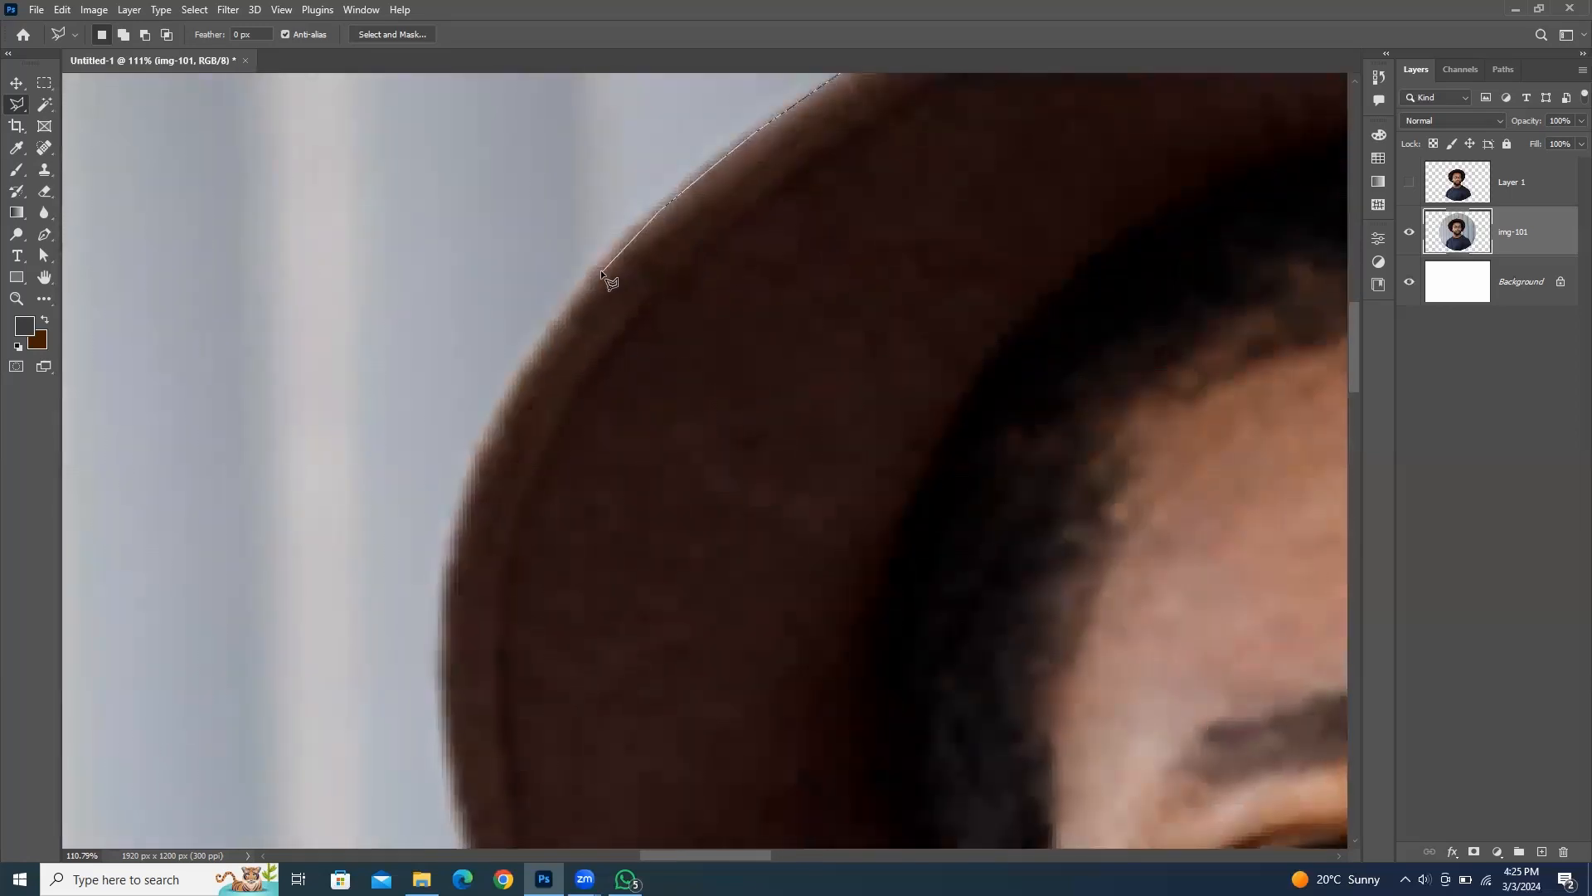
Step: Continue the outline around the outer curve of the brim on the ear side and along its lower edge
{"action": "left_click", "coordinate": [574, 302]}
{"action": "left_click", "coordinate": [448, 663]}
{"action": "left_click_drag", "start_coordinate": [502, 662], "coordinate": [546, 277]}
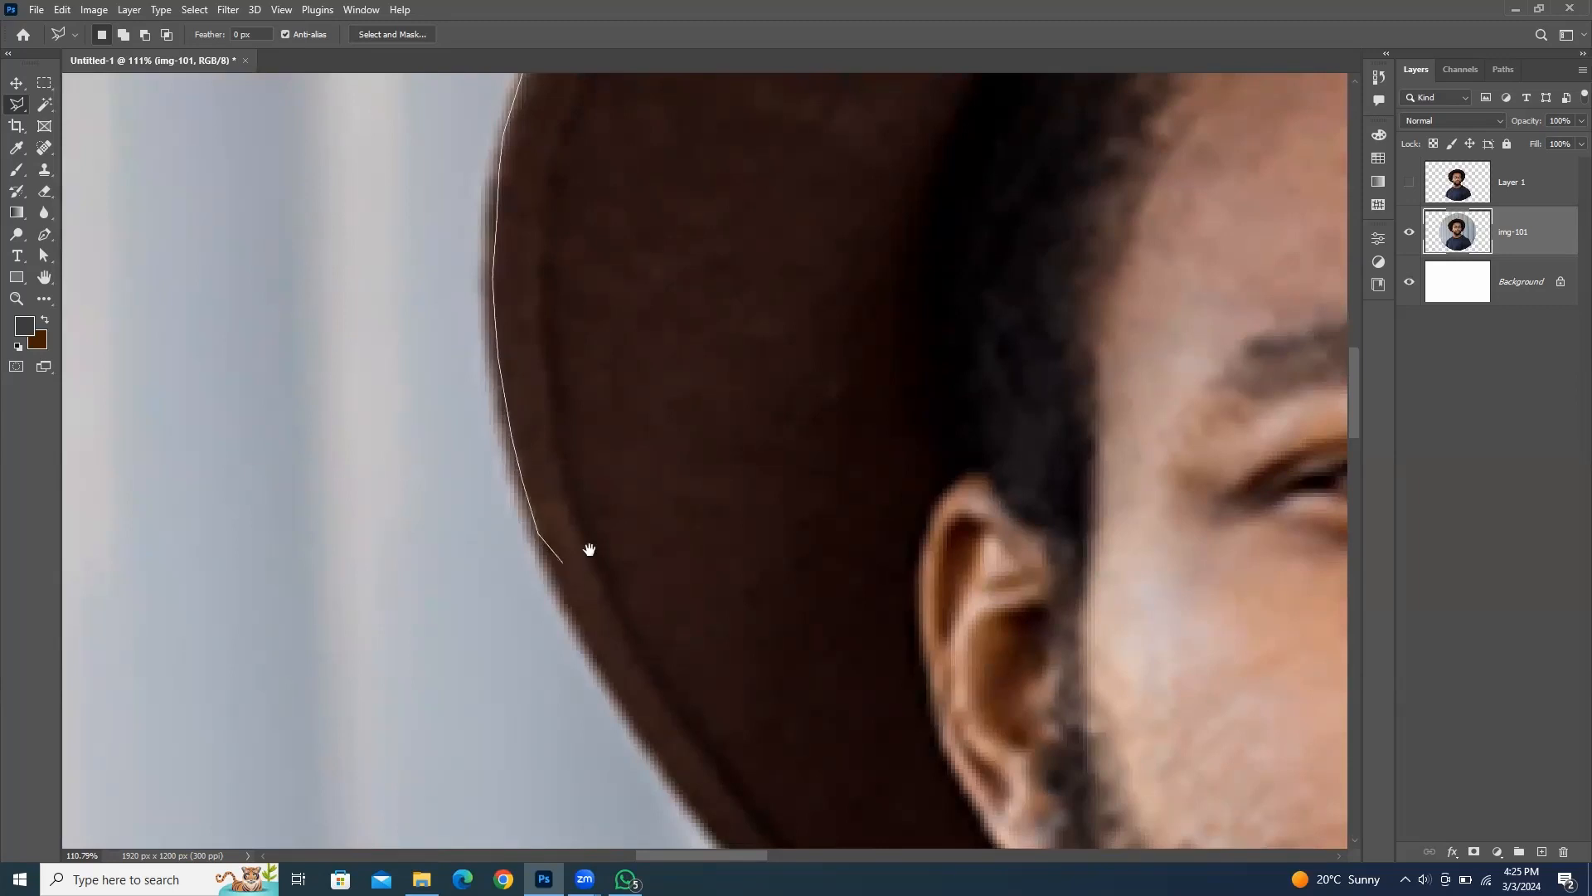
{"action": "left_click_drag", "start_coordinate": [586, 547], "coordinate": [523, 224]}
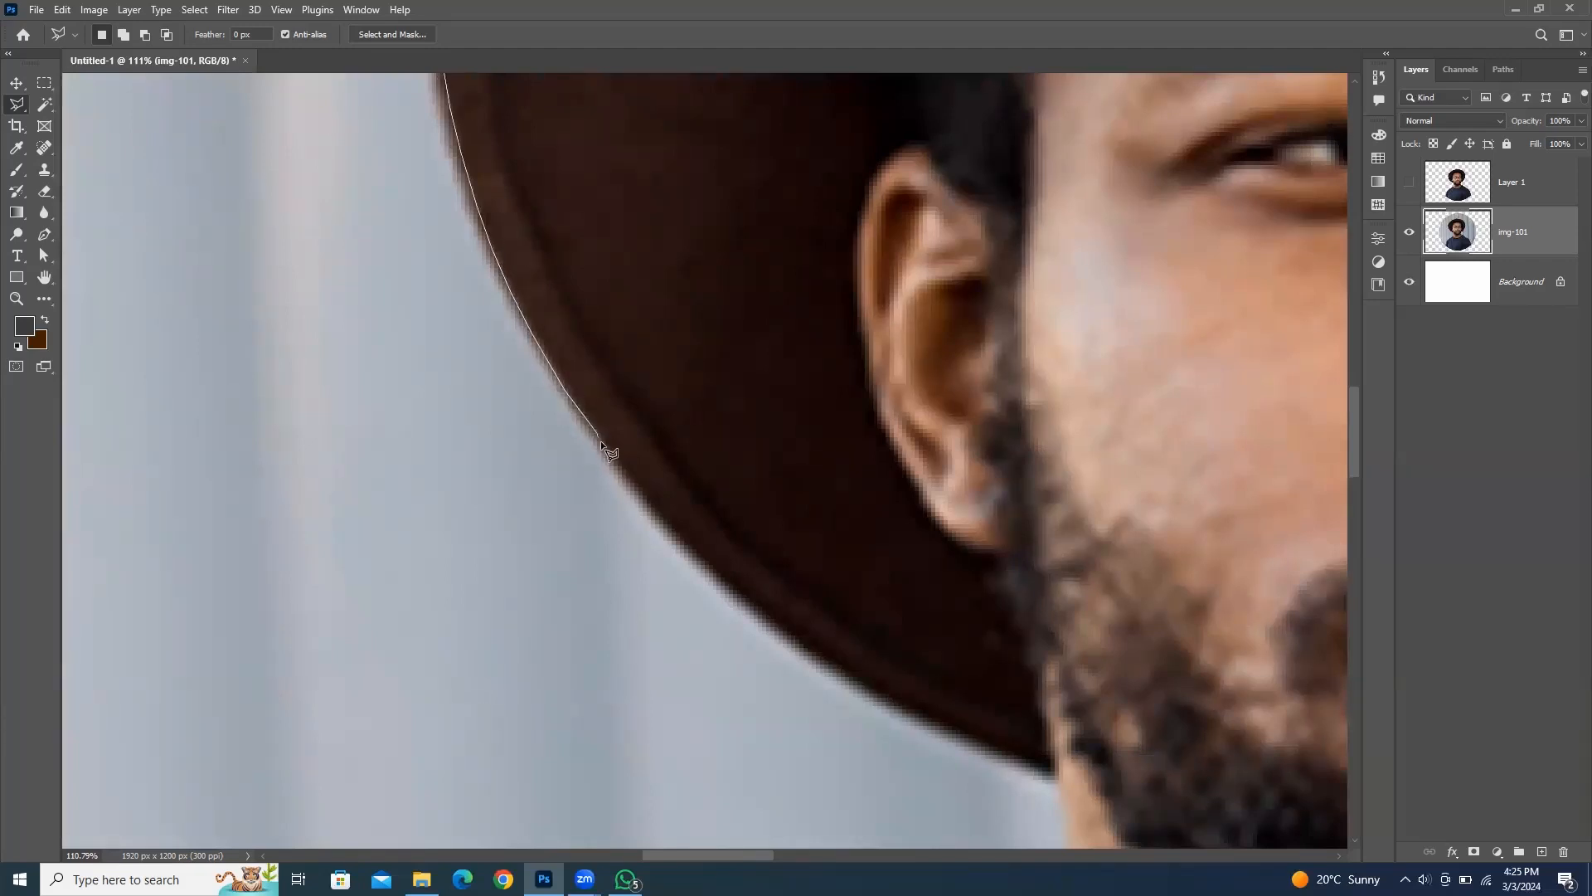
{"action": "left_click", "coordinate": [624, 472]}
{"action": "left_click_drag", "start_coordinate": [682, 537], "coordinate": [570, 314]}
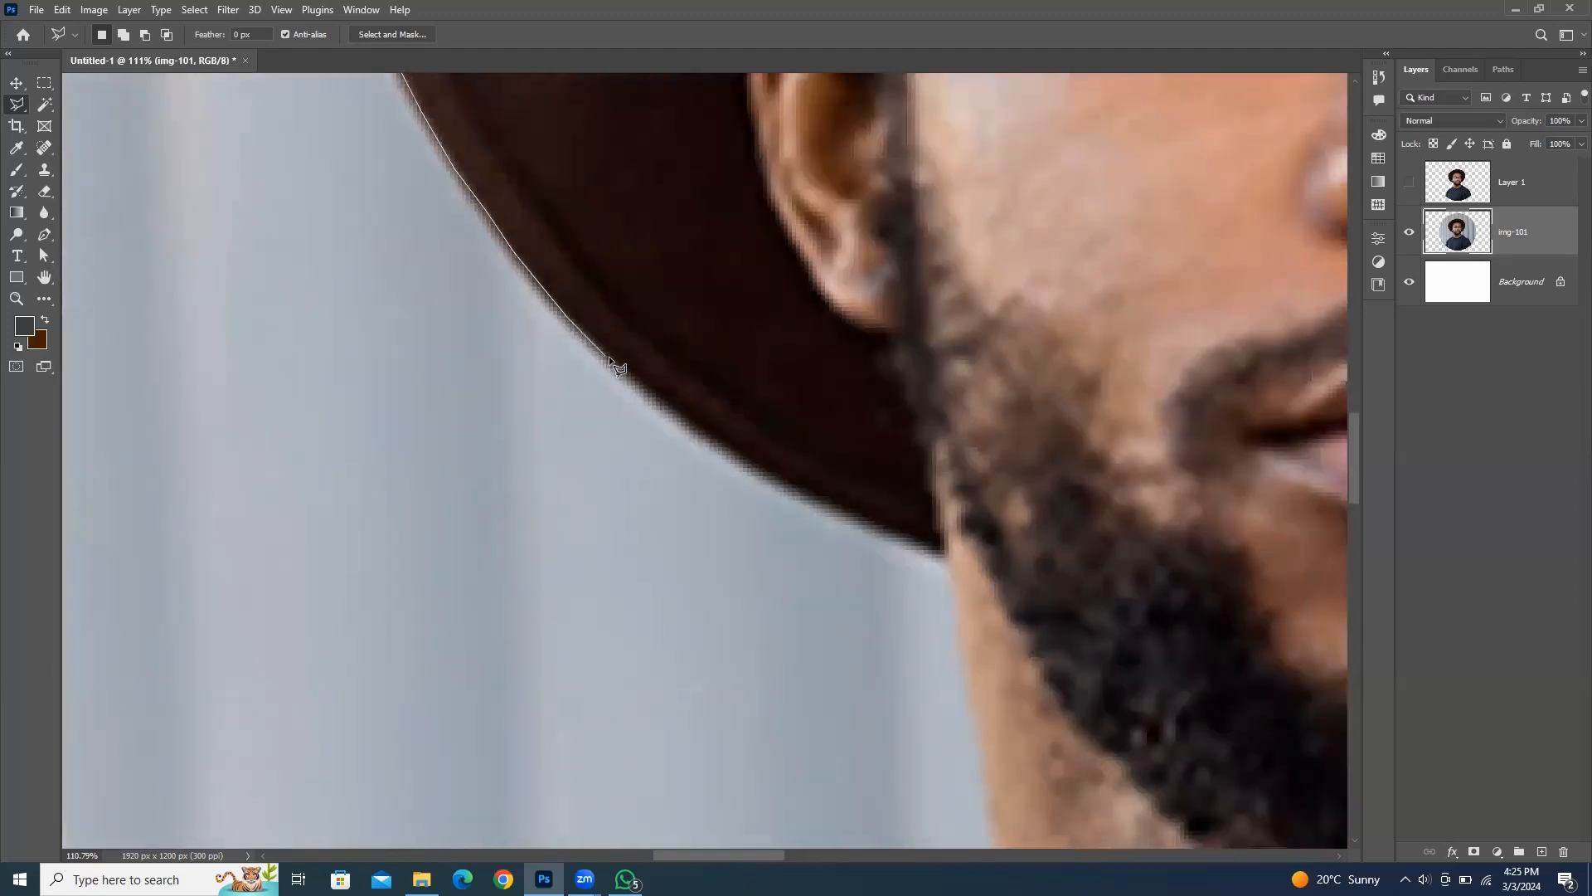
Step: Place the outline points along the rest of the brim's lower edge to where it meets the neck
{"action": "left_click", "coordinate": [651, 391]}
{"action": "left_click_drag", "start_coordinate": [743, 465], "coordinate": [497, 370]}
{"action": "left_click", "coordinate": [449, 326]}
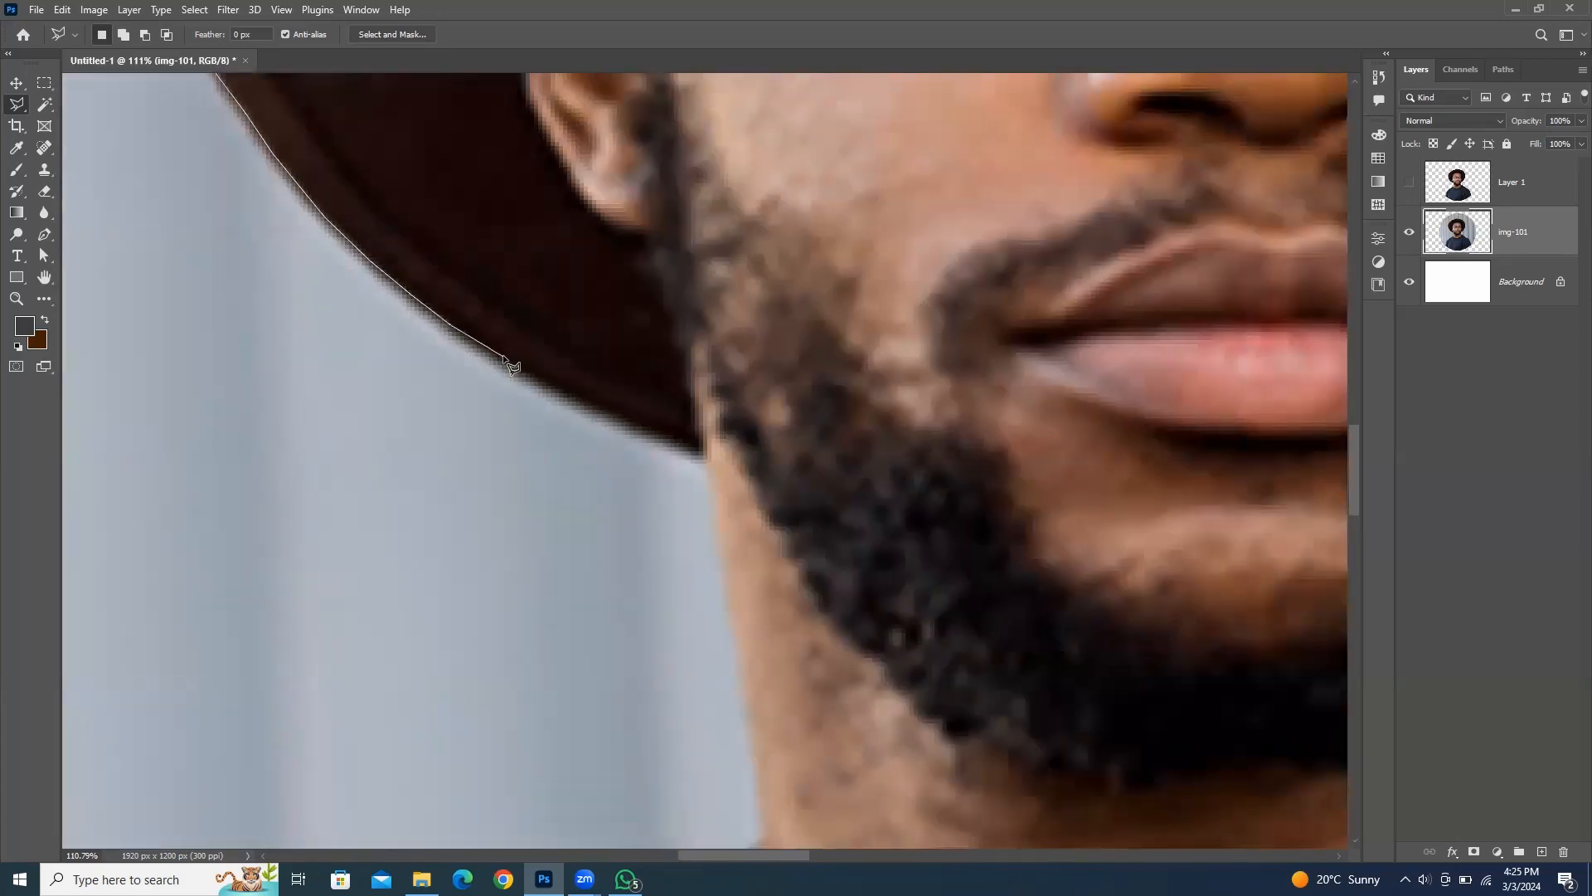
{"action": "left_click", "coordinate": [542, 381]}
{"action": "left_click", "coordinate": [646, 432]}
{"action": "left_click", "coordinate": [705, 451]}
Step: Trace the outline down the neck to the shirt collar and along the shoulder to the upper sleeve
{"action": "scroll", "coordinate": [710, 327], "scroll_direction": "down", "scroll_amount": 2}
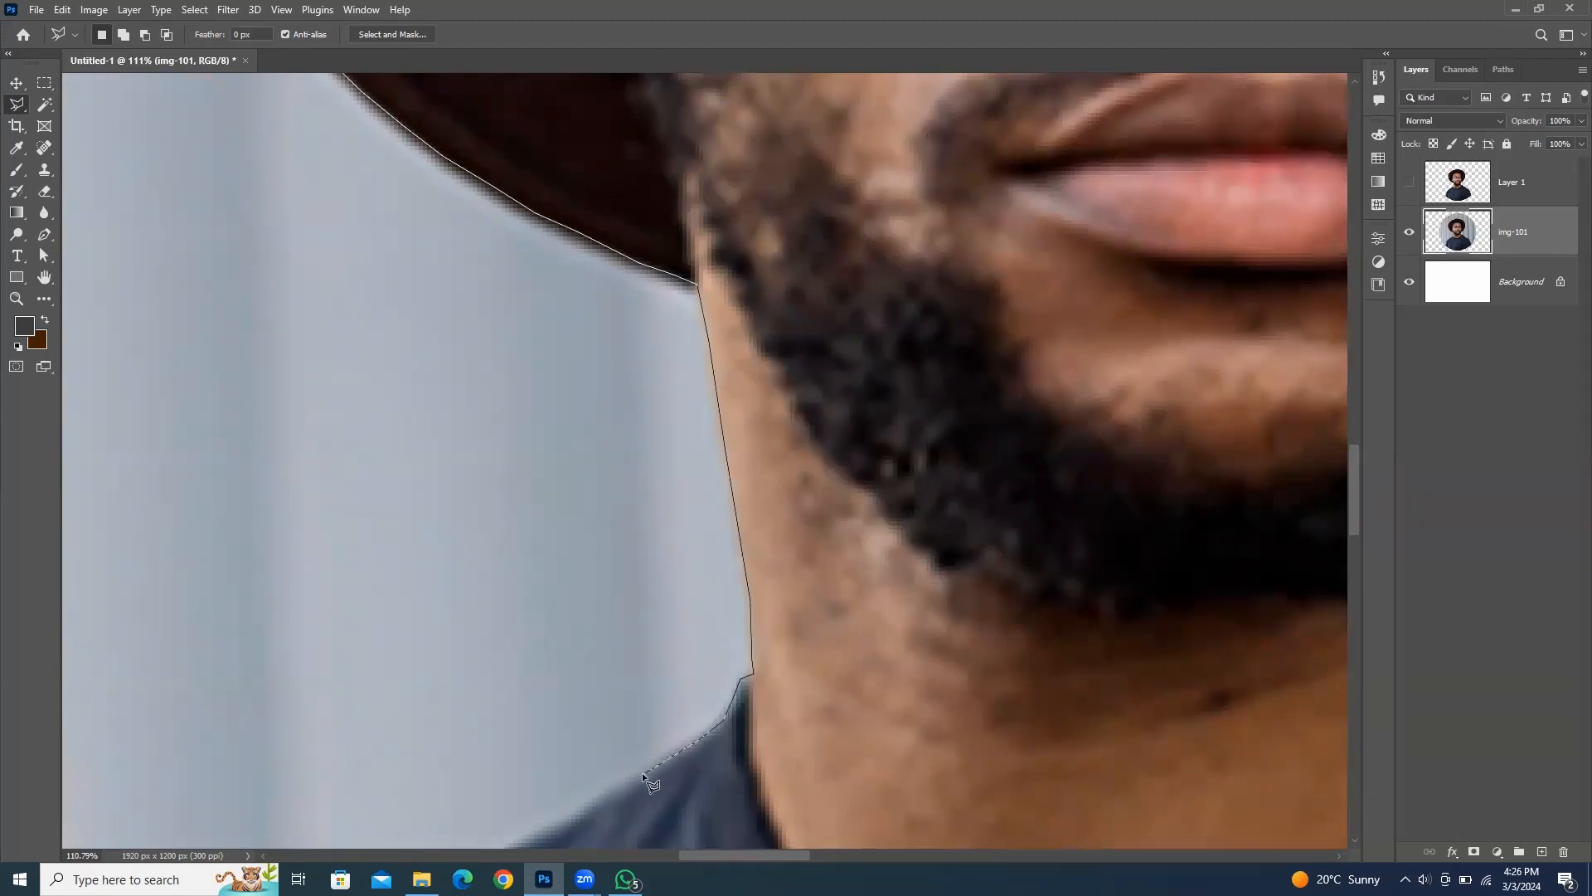
{"action": "mouse_move", "coordinate": [642, 773]}
{"action": "left_mouse_down"}
{"action": "mouse_move", "coordinate": [953, 309]}
{"action": "mouse_move", "coordinate": [894, 351]}
{"action": "left_mouse_up"}
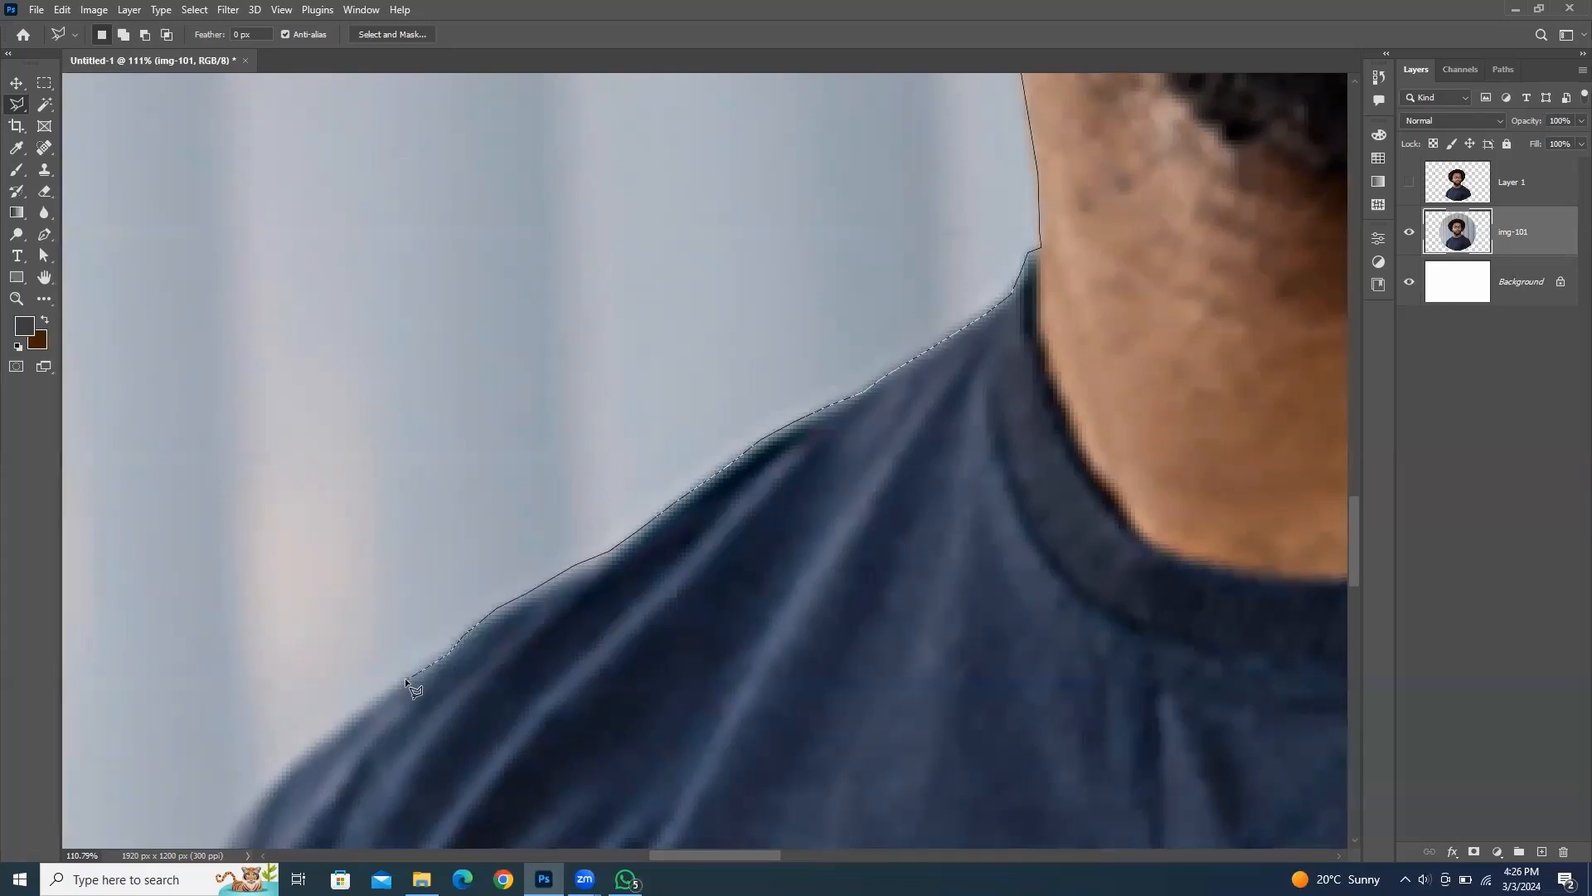
{"action": "mouse_move", "coordinate": [366, 709]}
{"action": "left_mouse_down"}
{"action": "mouse_move", "coordinate": [629, 423]}
{"action": "mouse_move", "coordinate": [636, 347]}
{"action": "left_mouse_up"}
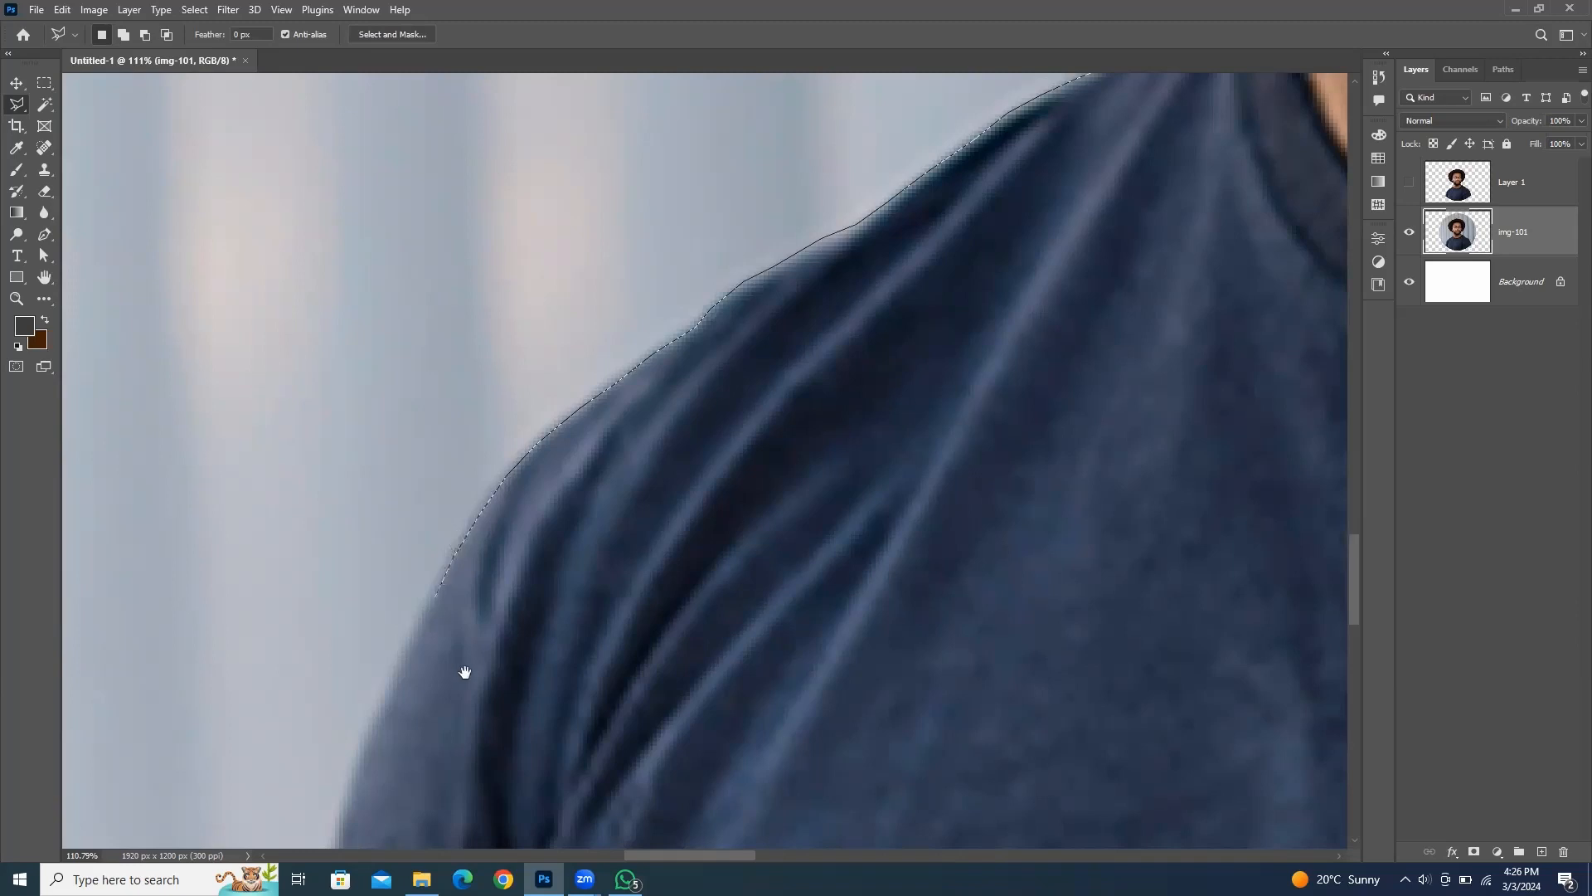
{"action": "mouse_move", "coordinate": [462, 669]}
{"action": "left_mouse_down"}
{"action": "mouse_move", "coordinate": [611, 377]}
{"action": "mouse_move", "coordinate": [573, 380]}
{"action": "left_mouse_up"}
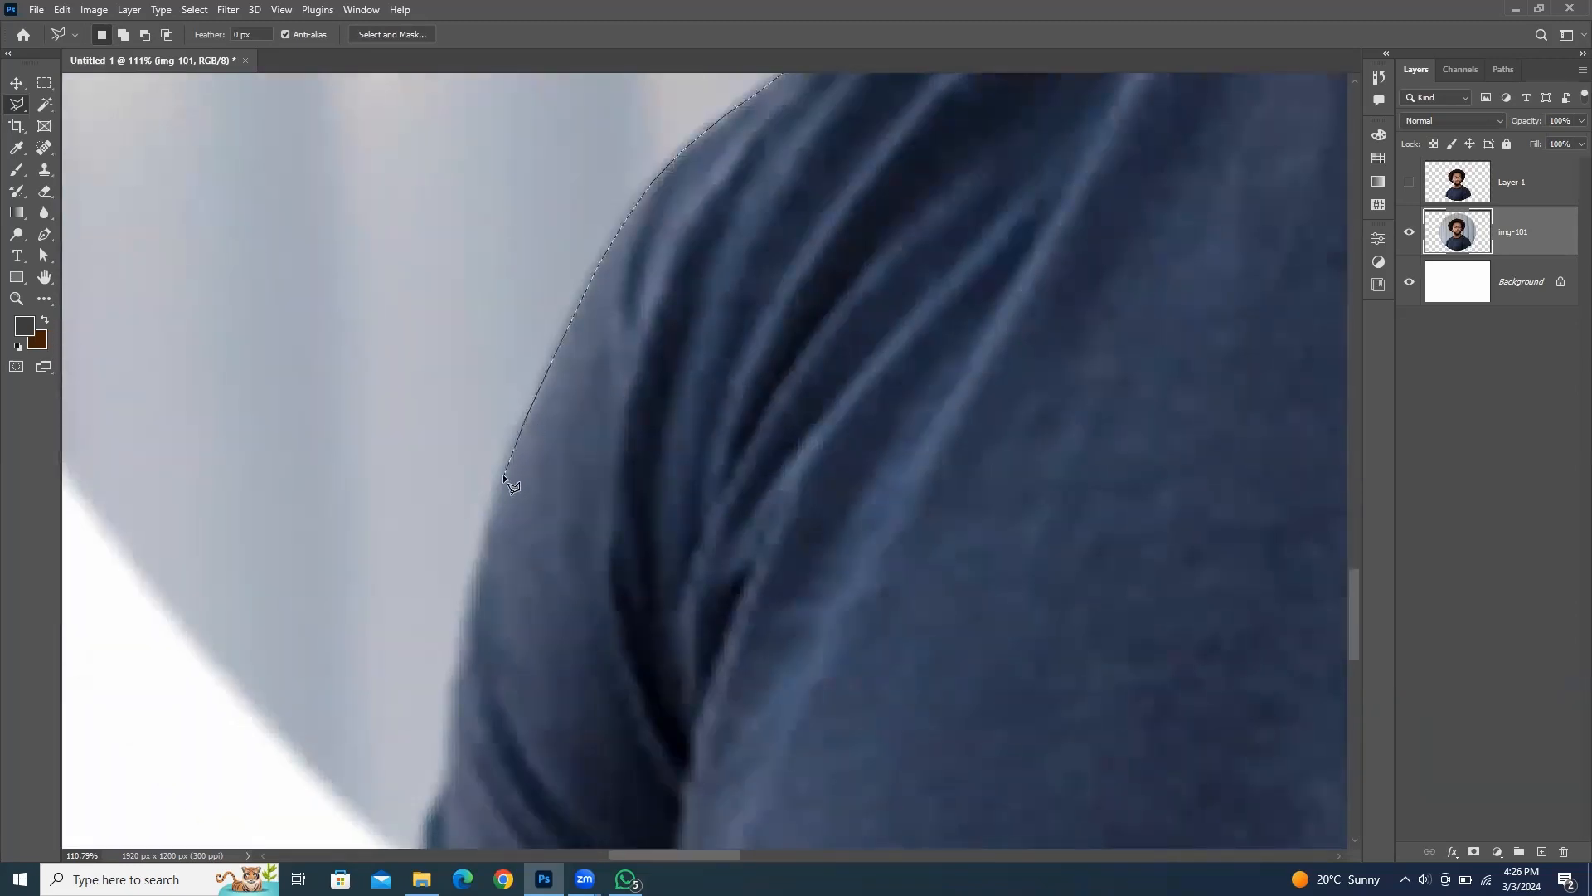
Step: Continue the outline down the sleeve and place a point in the white area just below the circle's edge
{"action": "left_click", "coordinate": [467, 612]}
{"action": "left_click_drag", "start_coordinate": [473, 760], "coordinate": [495, 367]}
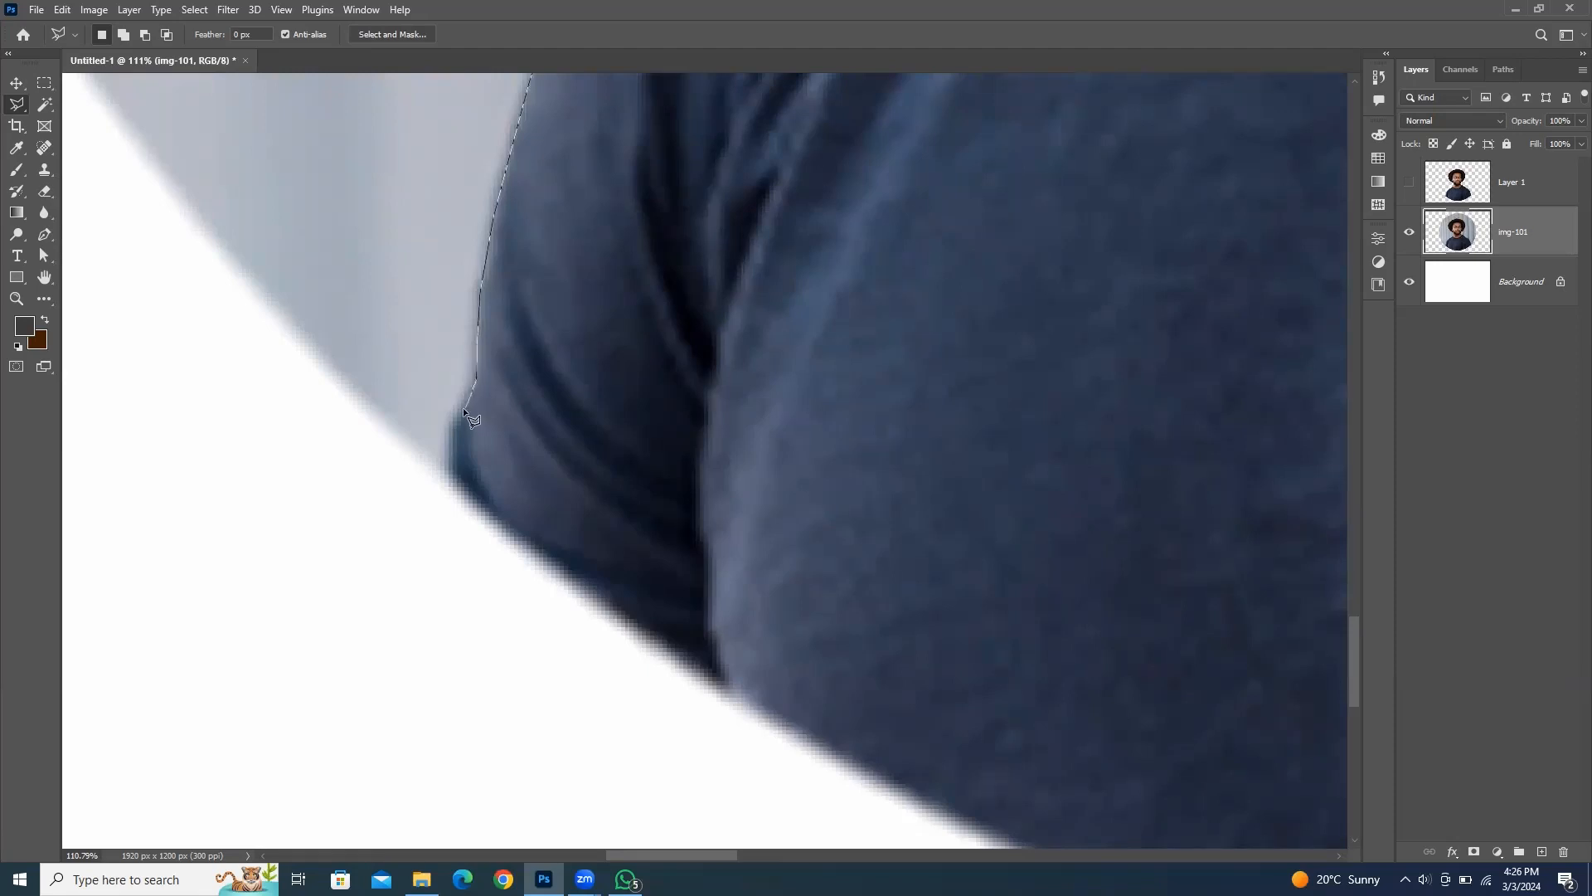
{"action": "left_click", "coordinate": [449, 440]}
{"action": "left_click", "coordinate": [447, 565]}
Step: Run the outline through the white area below the torso and close the polygonal selection at its starting point on the other sleeve
{"action": "key", "text": "ctrl+minus"}
{"action": "key", "text": "ctrl+minus"}
{"action": "key", "text": "ctrl+minus"}
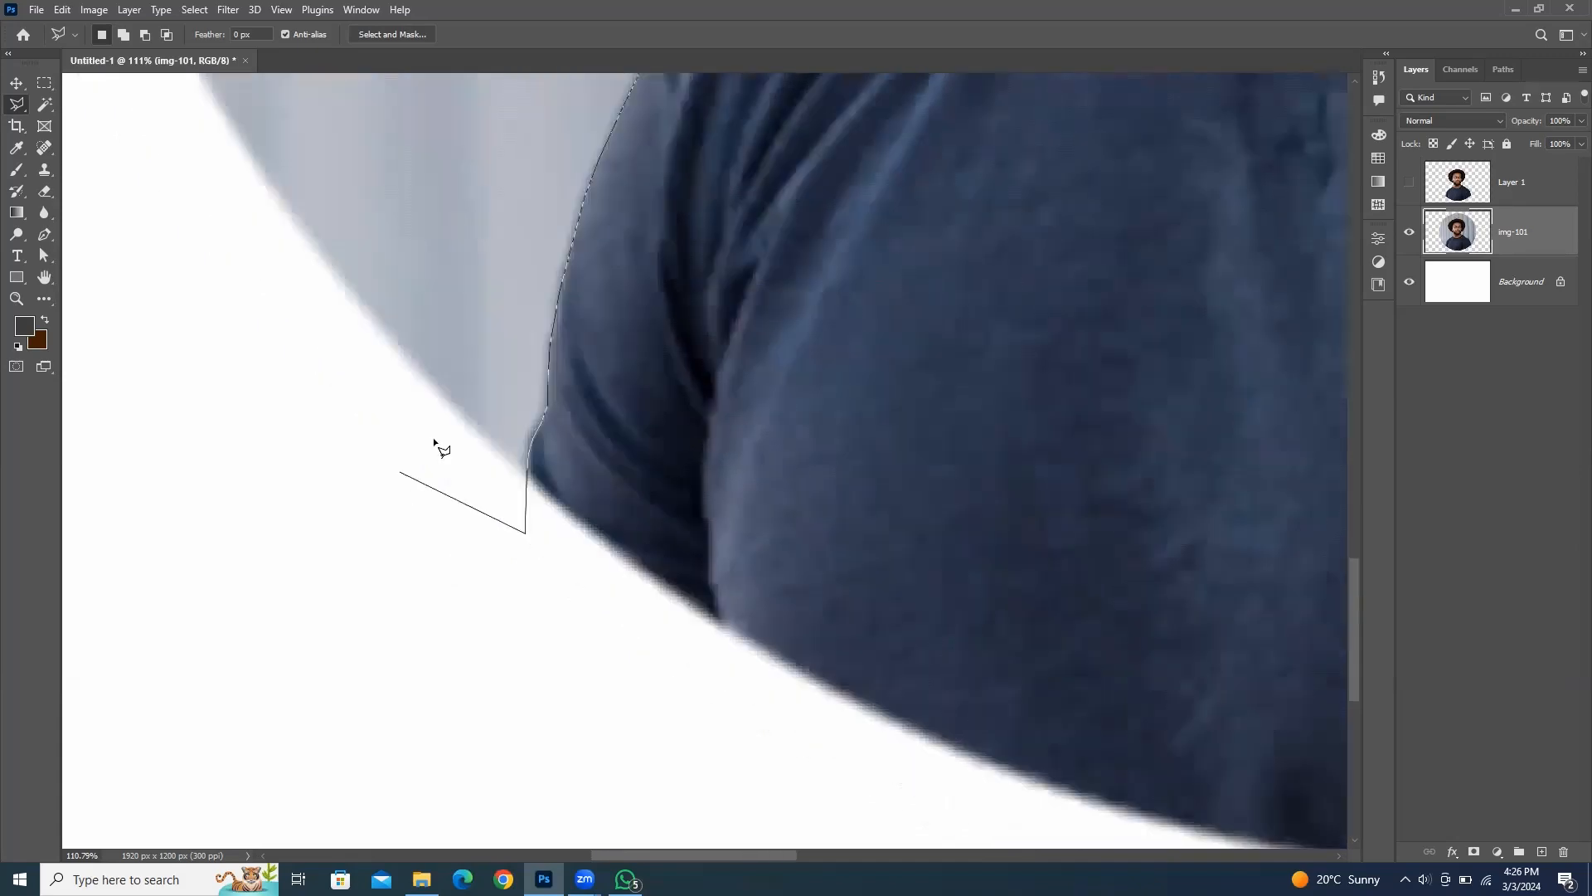
{"action": "key", "text": "ctrl+minus"}
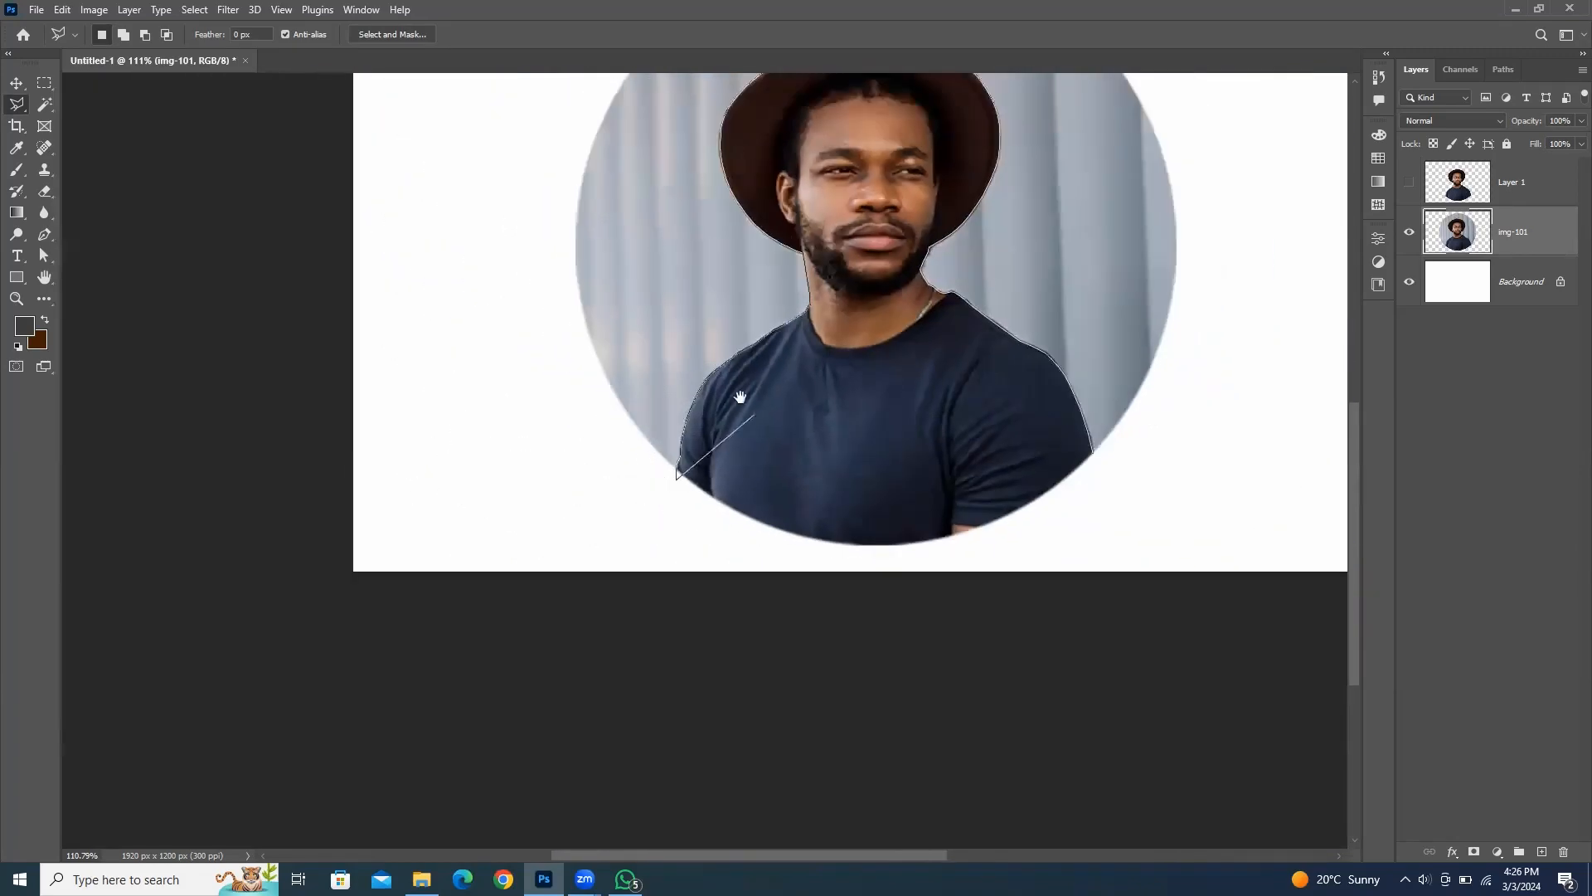
{"action": "left_click_drag", "start_coordinate": [742, 398], "coordinate": [610, 498]}
{"action": "left_click", "coordinate": [535, 638]}
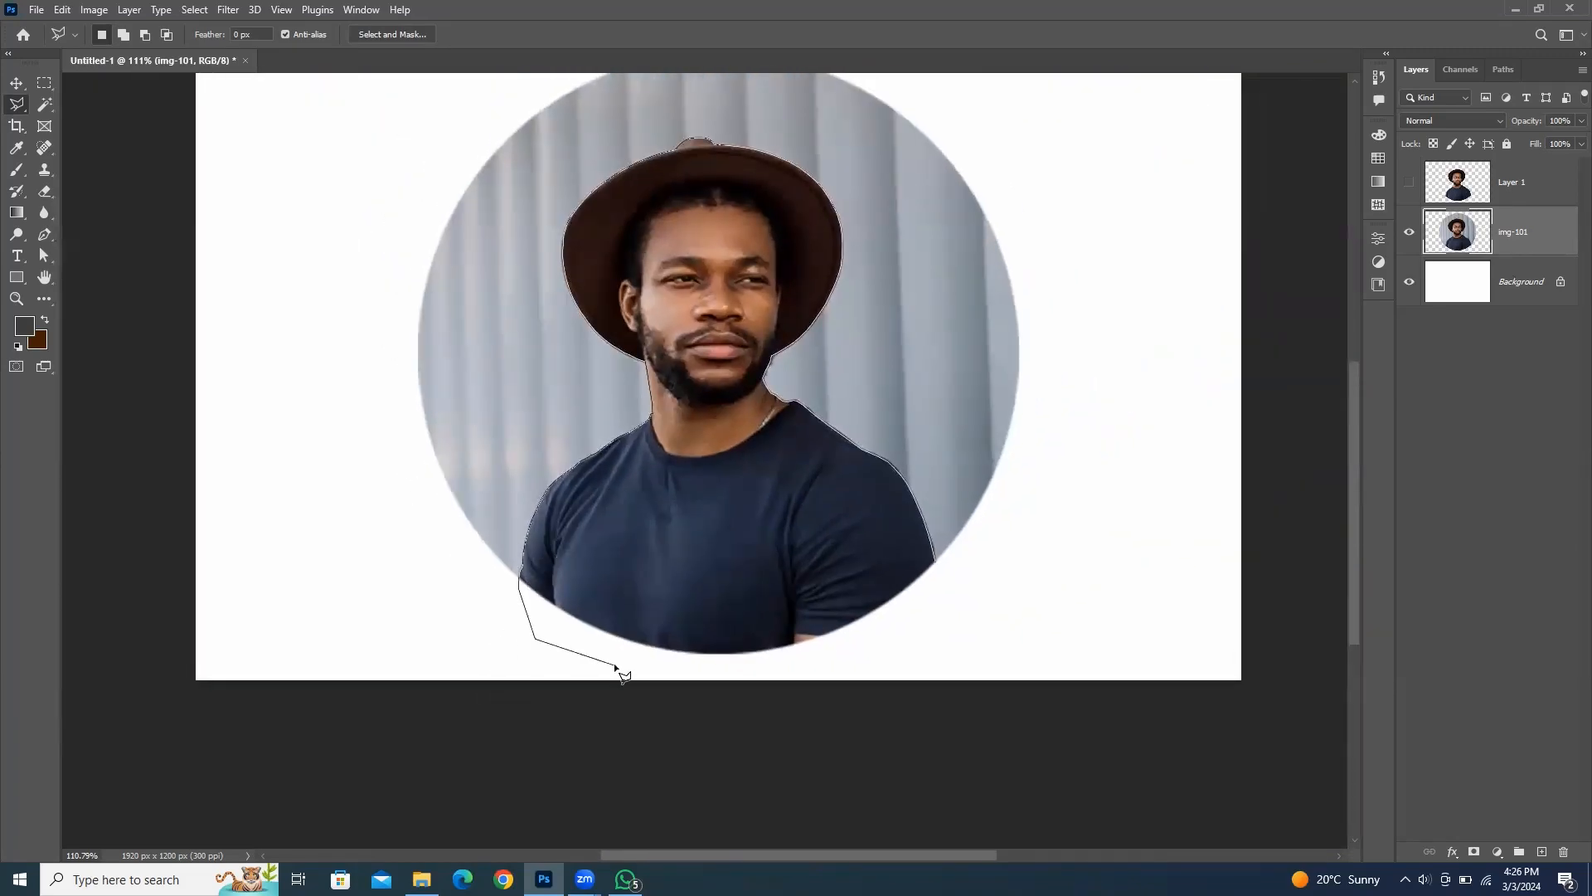
{"action": "left_click", "coordinate": [620, 665]}
{"action": "left_click", "coordinate": [763, 671]}
{"action": "left_click", "coordinate": [893, 649]}
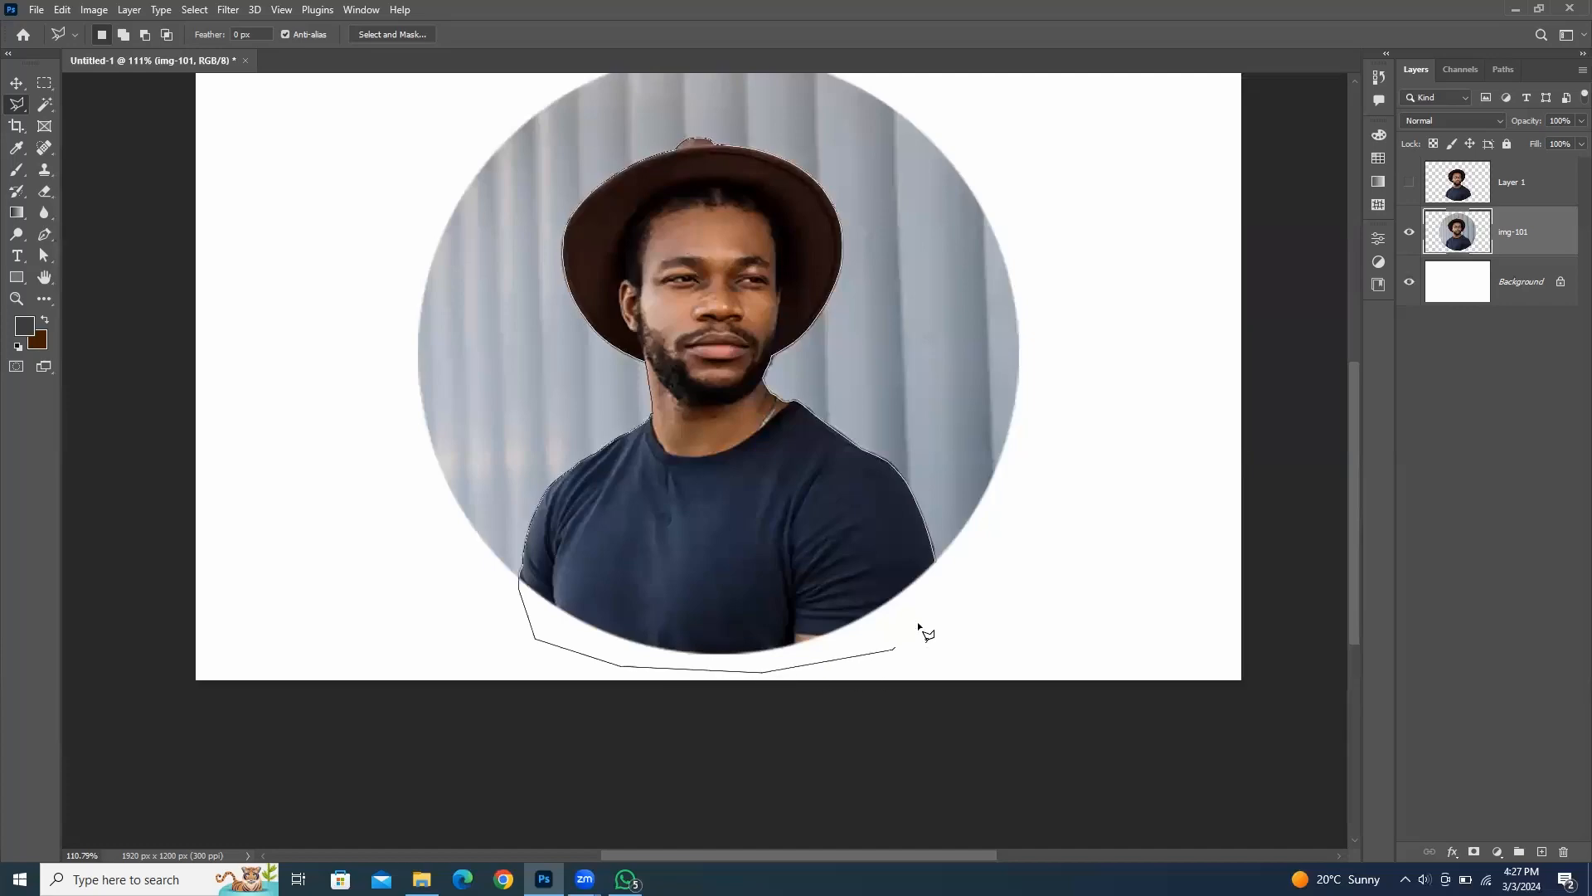
{"action": "left_click", "coordinate": [935, 562]}
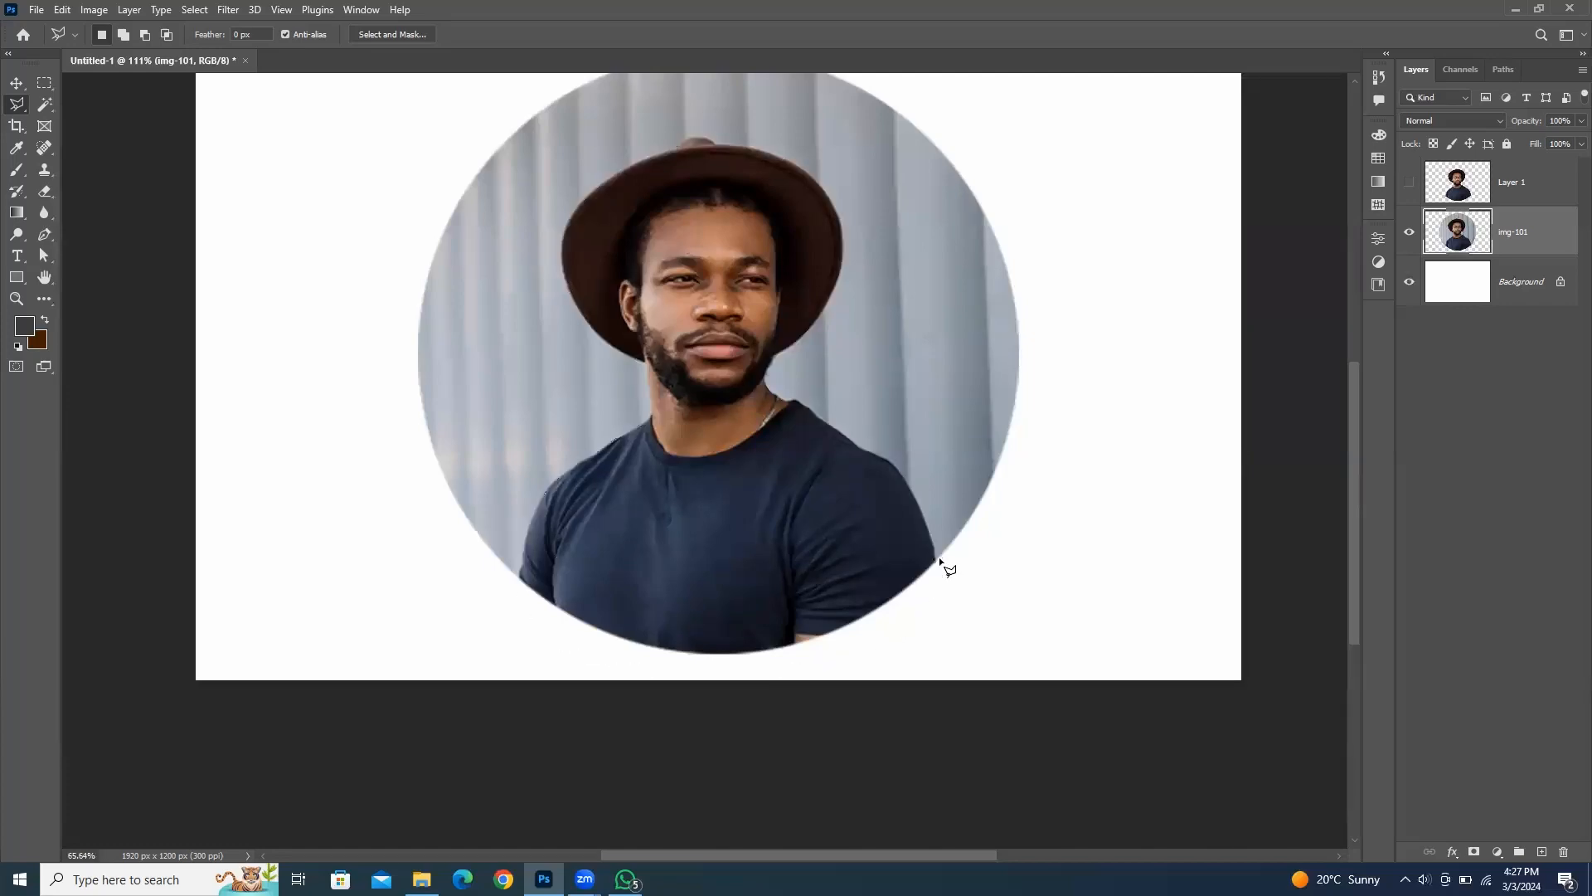
Step: Copy the selected man to a new layer and switch to the Move tool
{"action": "scroll", "coordinate": [796, 415], "scroll_direction": "up", "scroll_amount": 5}
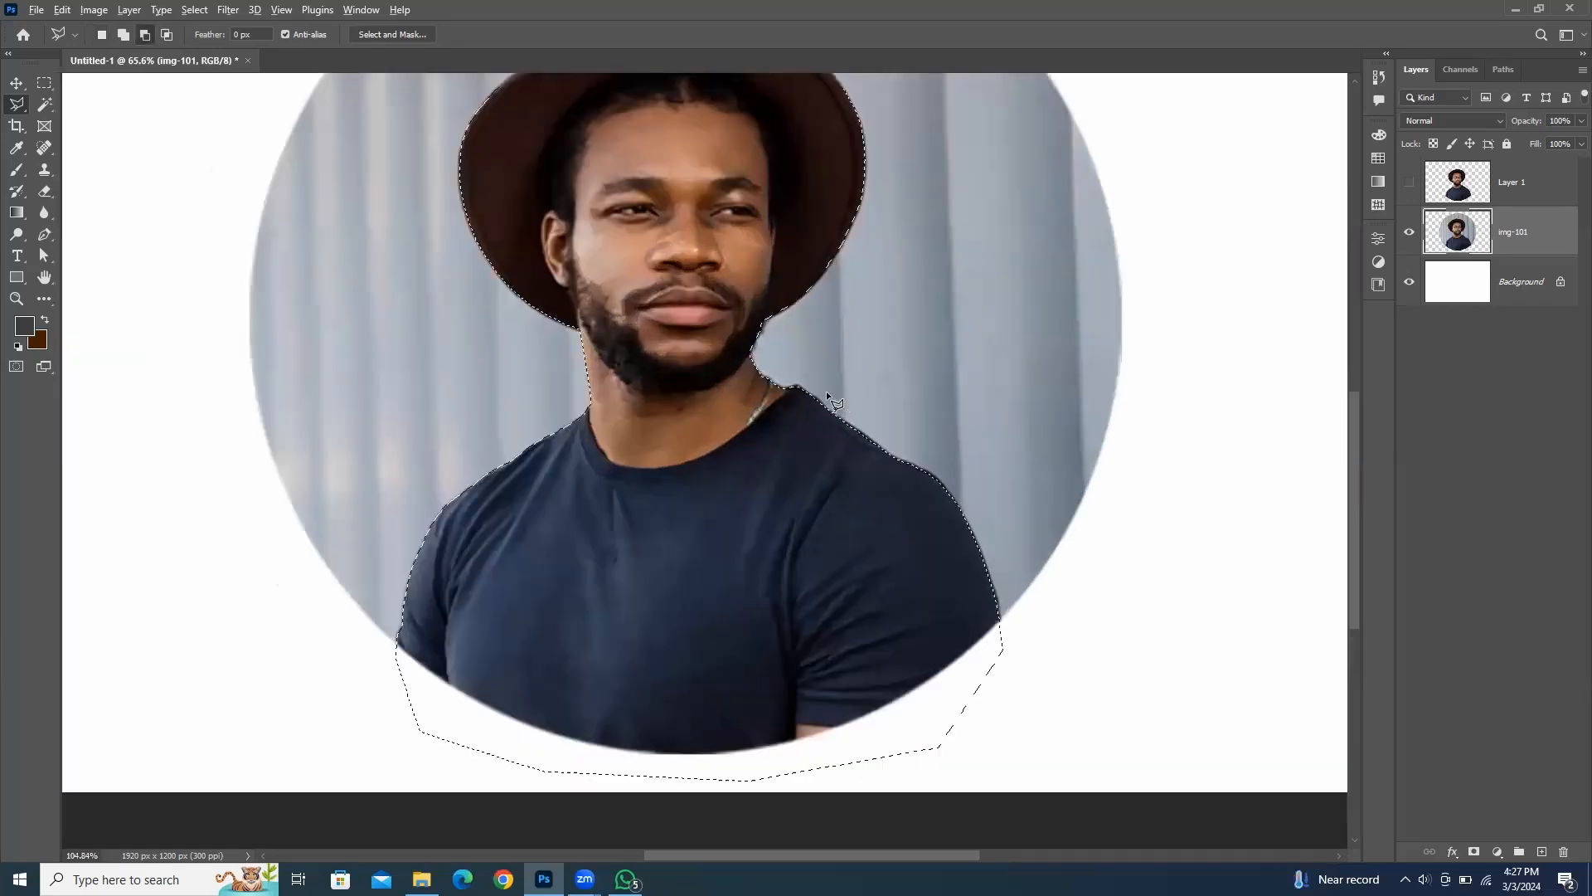
{"action": "key", "text": "ctrl+j"}
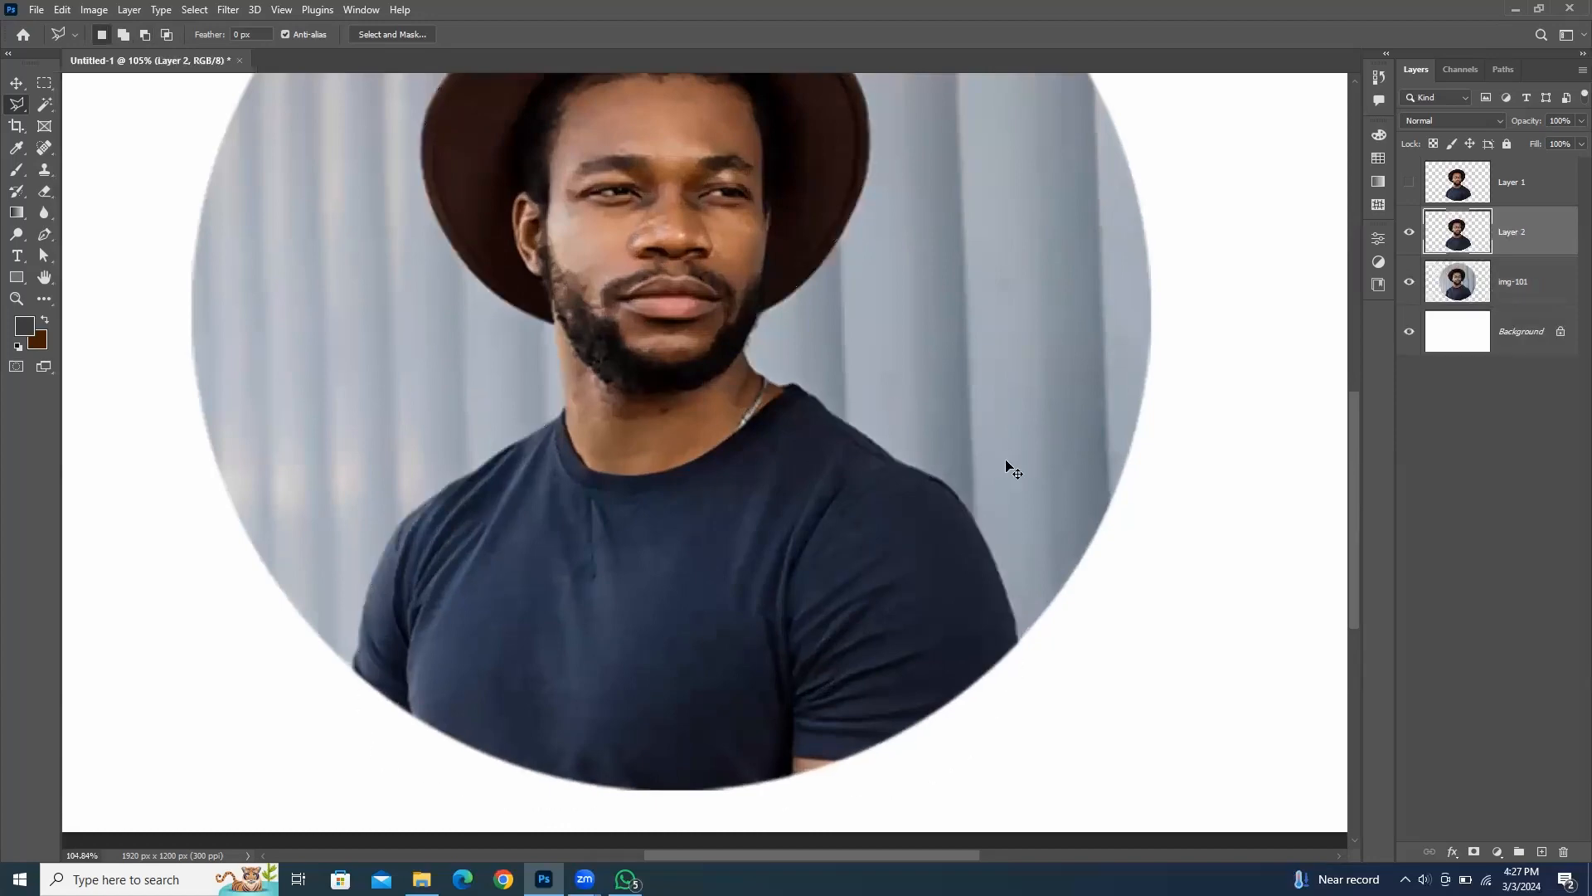
{"action": "left_click", "coordinate": [18, 84]}
{"action": "scroll", "coordinate": [1025, 414], "scroll_direction": "down", "scroll_amount": 2}
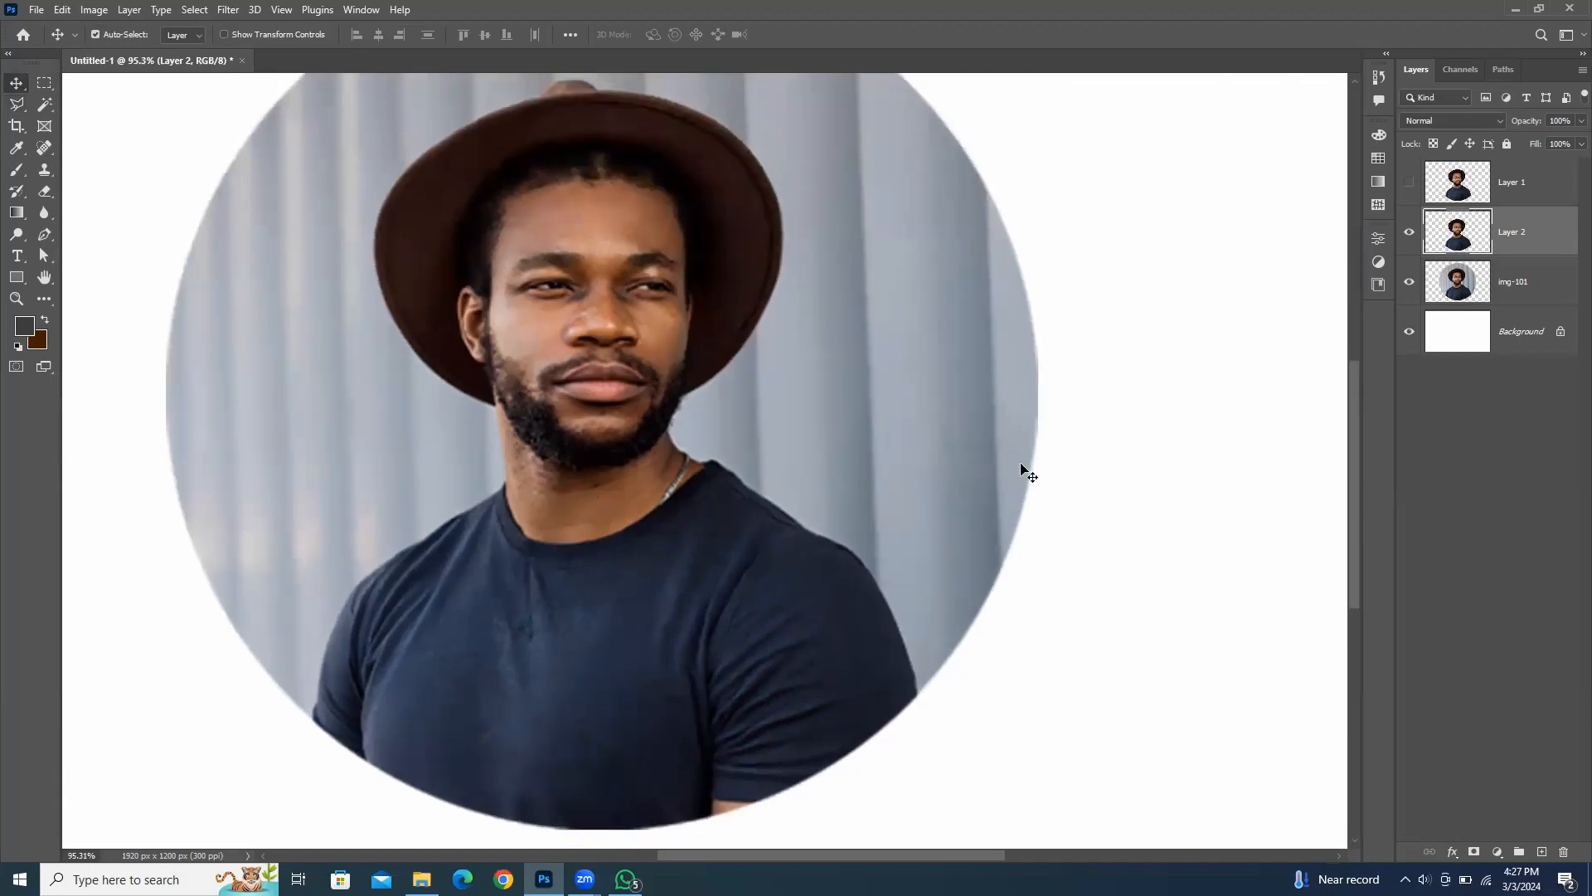
Step: Reset the colours to default, fill the Background layer with black and hide the img-101 layer
{"action": "left_click", "coordinate": [1498, 339]}
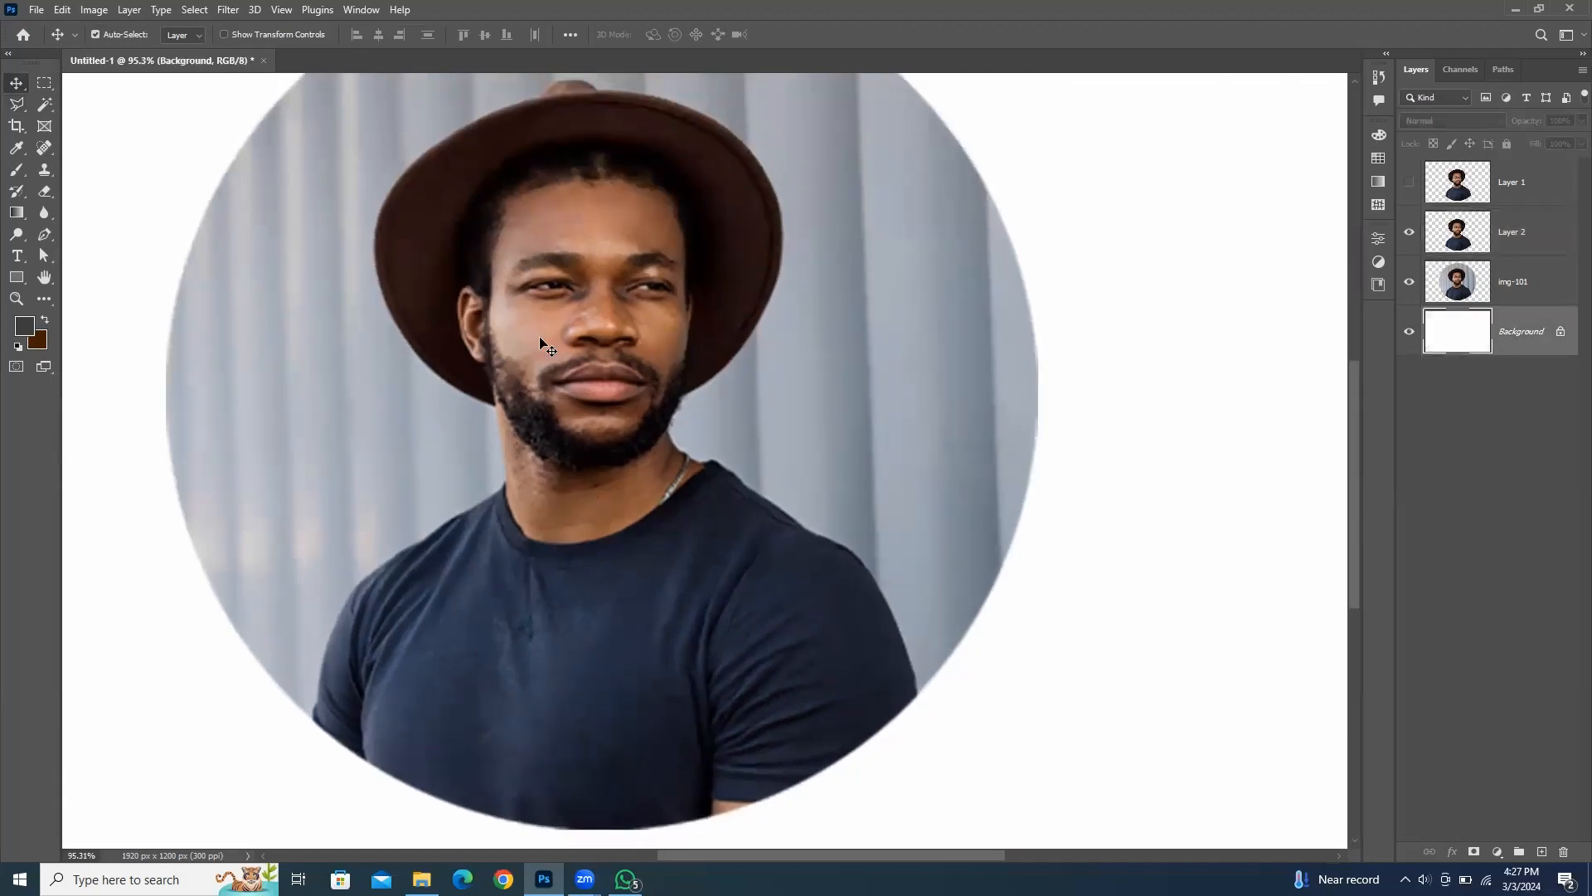
{"action": "left_click", "coordinate": [44, 320]}
{"action": "left_click", "coordinate": [18, 345]}
{"action": "key", "text": "alt+BackSpace"}
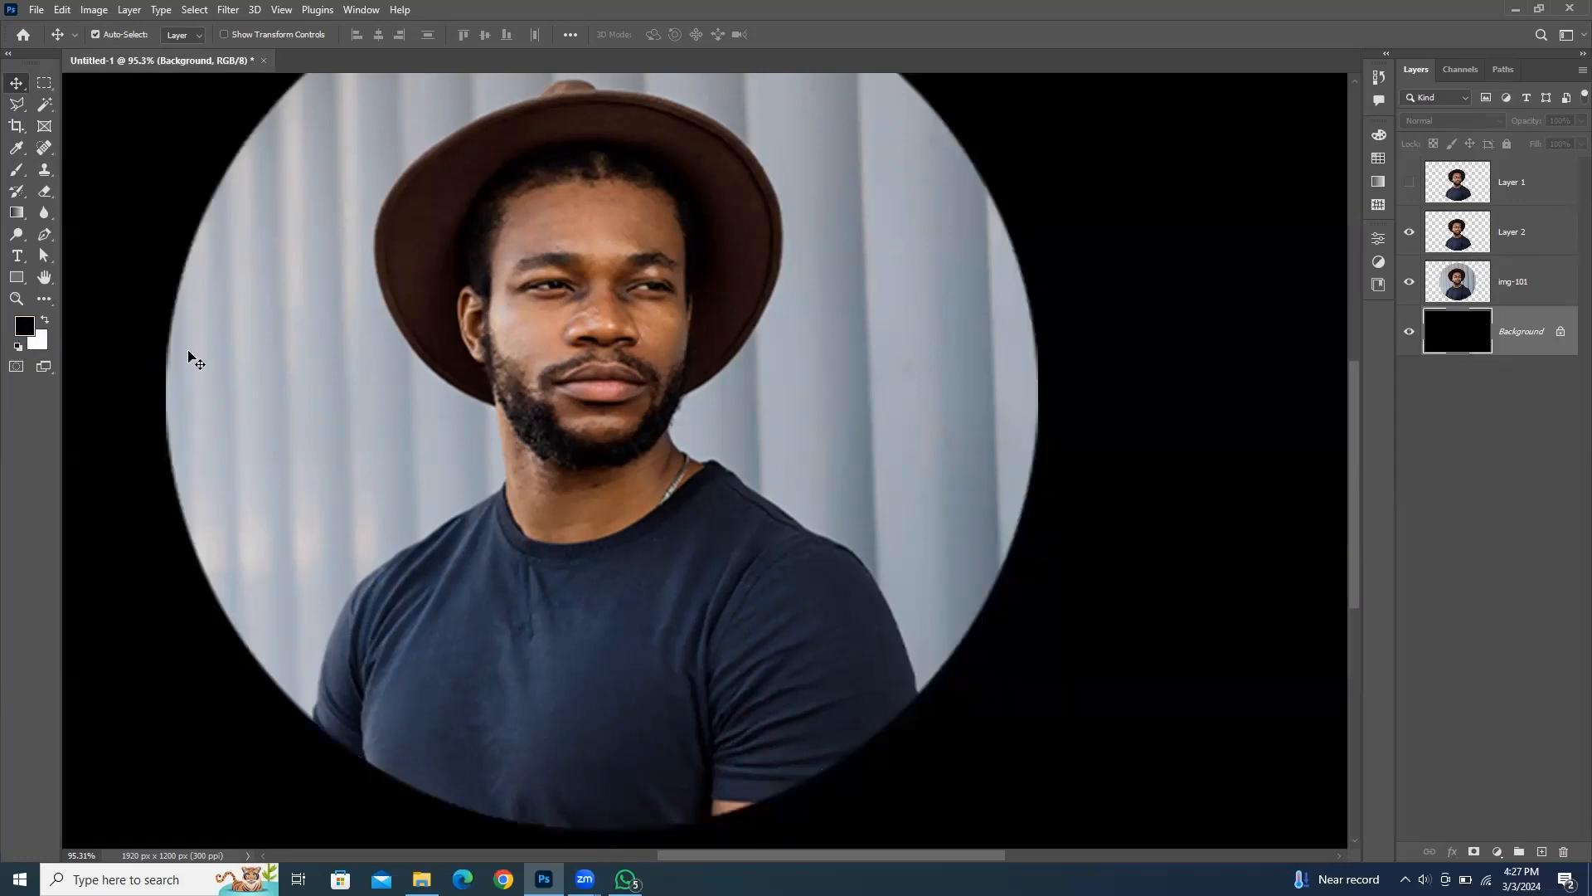
{"action": "left_click", "coordinate": [1410, 282]}
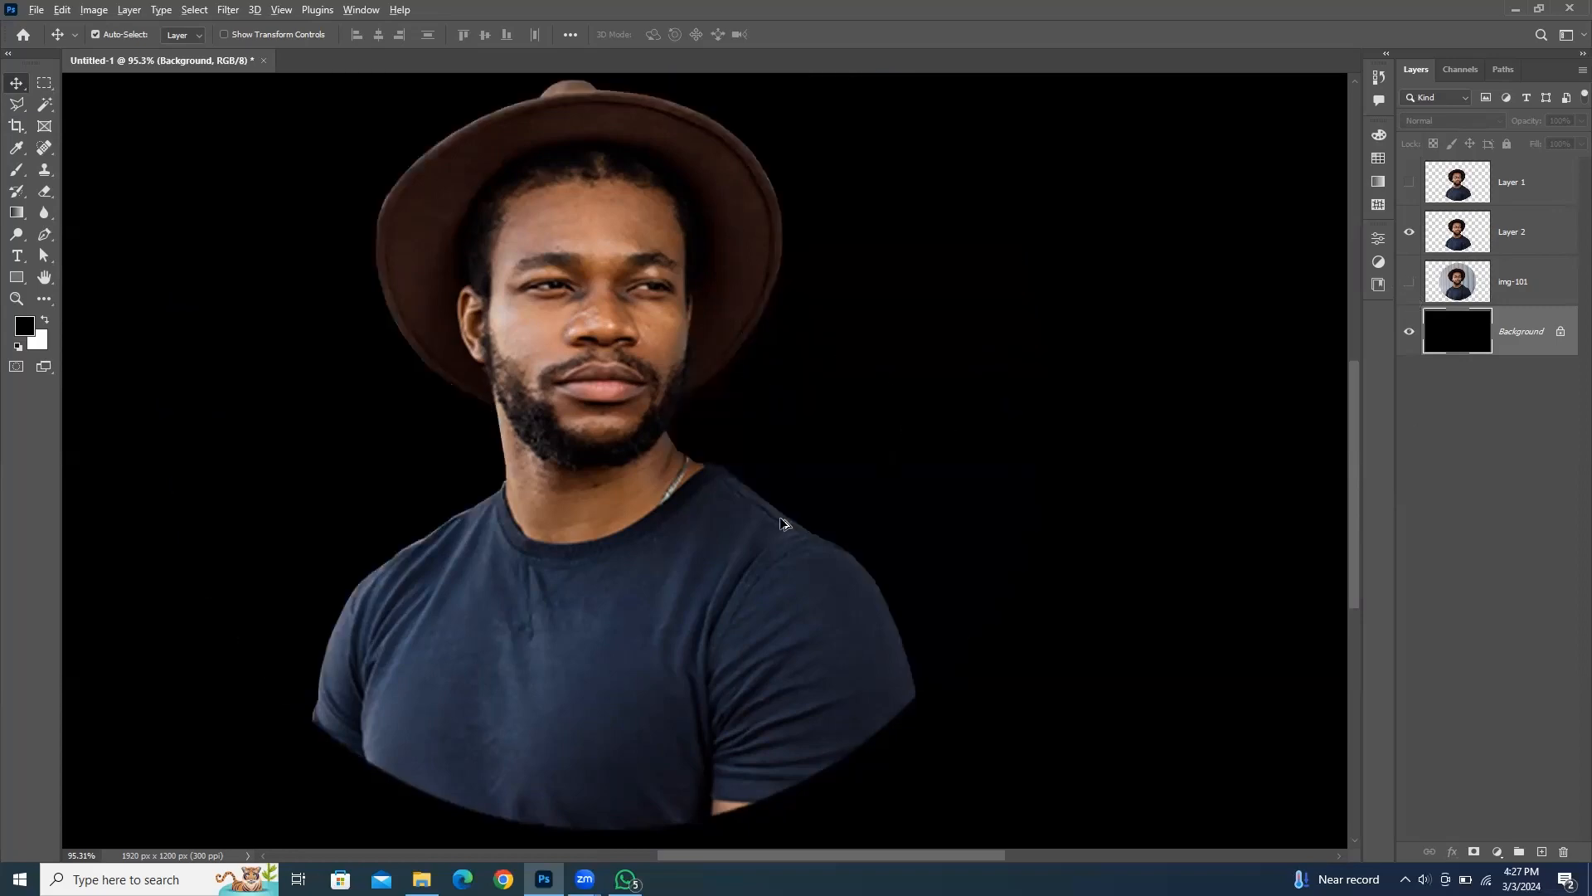
{"action": "scroll", "coordinate": [782, 526], "scroll_direction": "up", "scroll_amount": 1}
Step: Hide Layer 2 and show Layer 1 to examine the cutout's edges around the hat brim against the black background
{"action": "left_click", "coordinate": [1522, 242]}
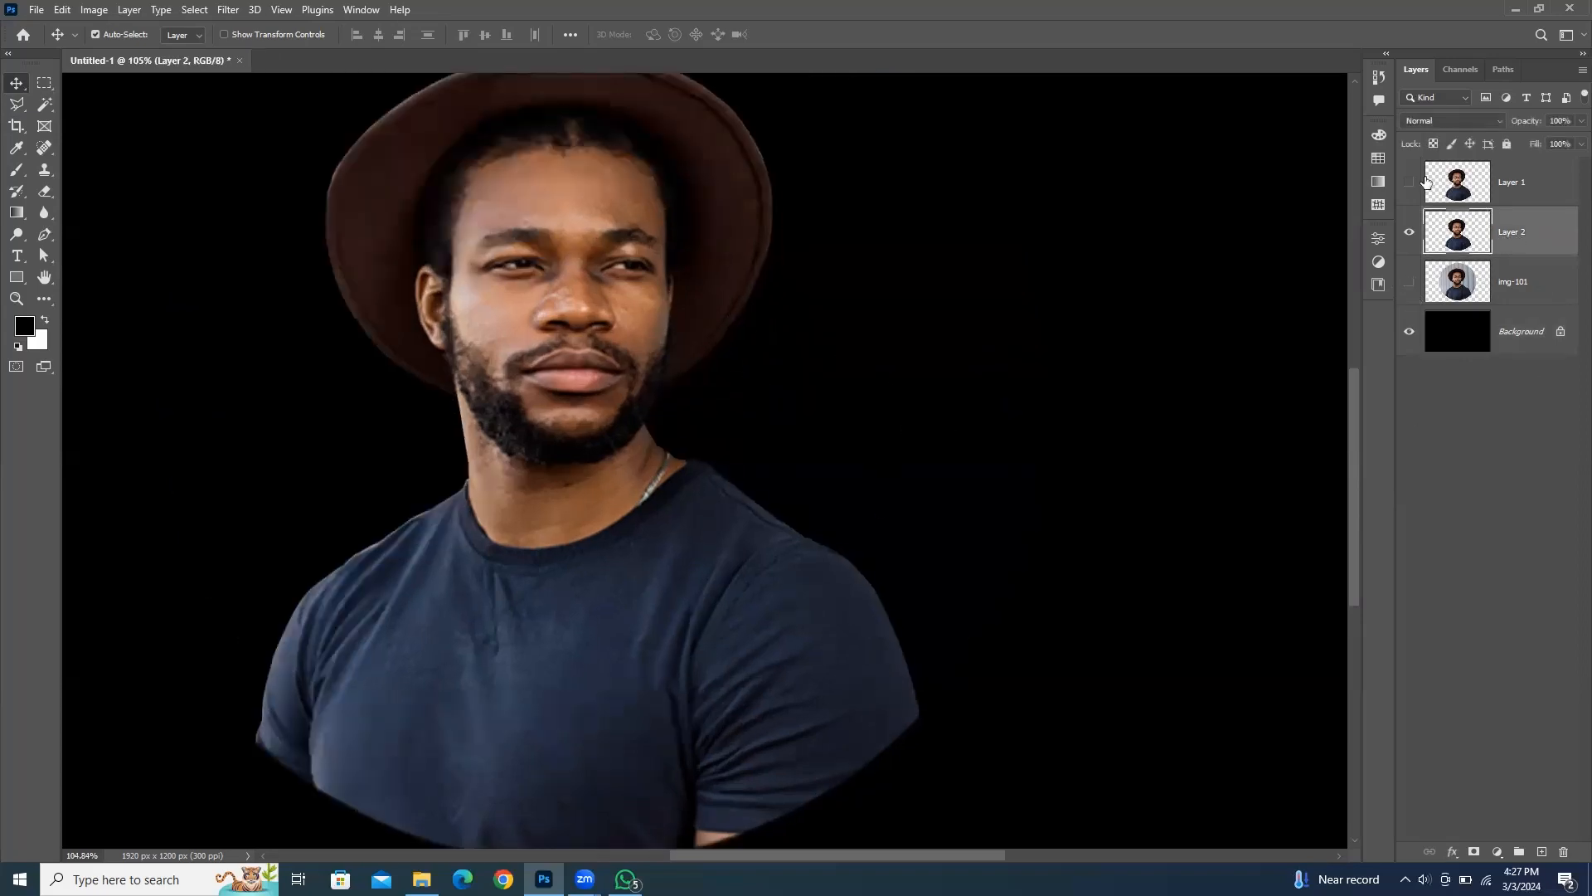
{"action": "left_click", "coordinate": [1409, 232]}
{"action": "left_click", "coordinate": [1410, 184]}
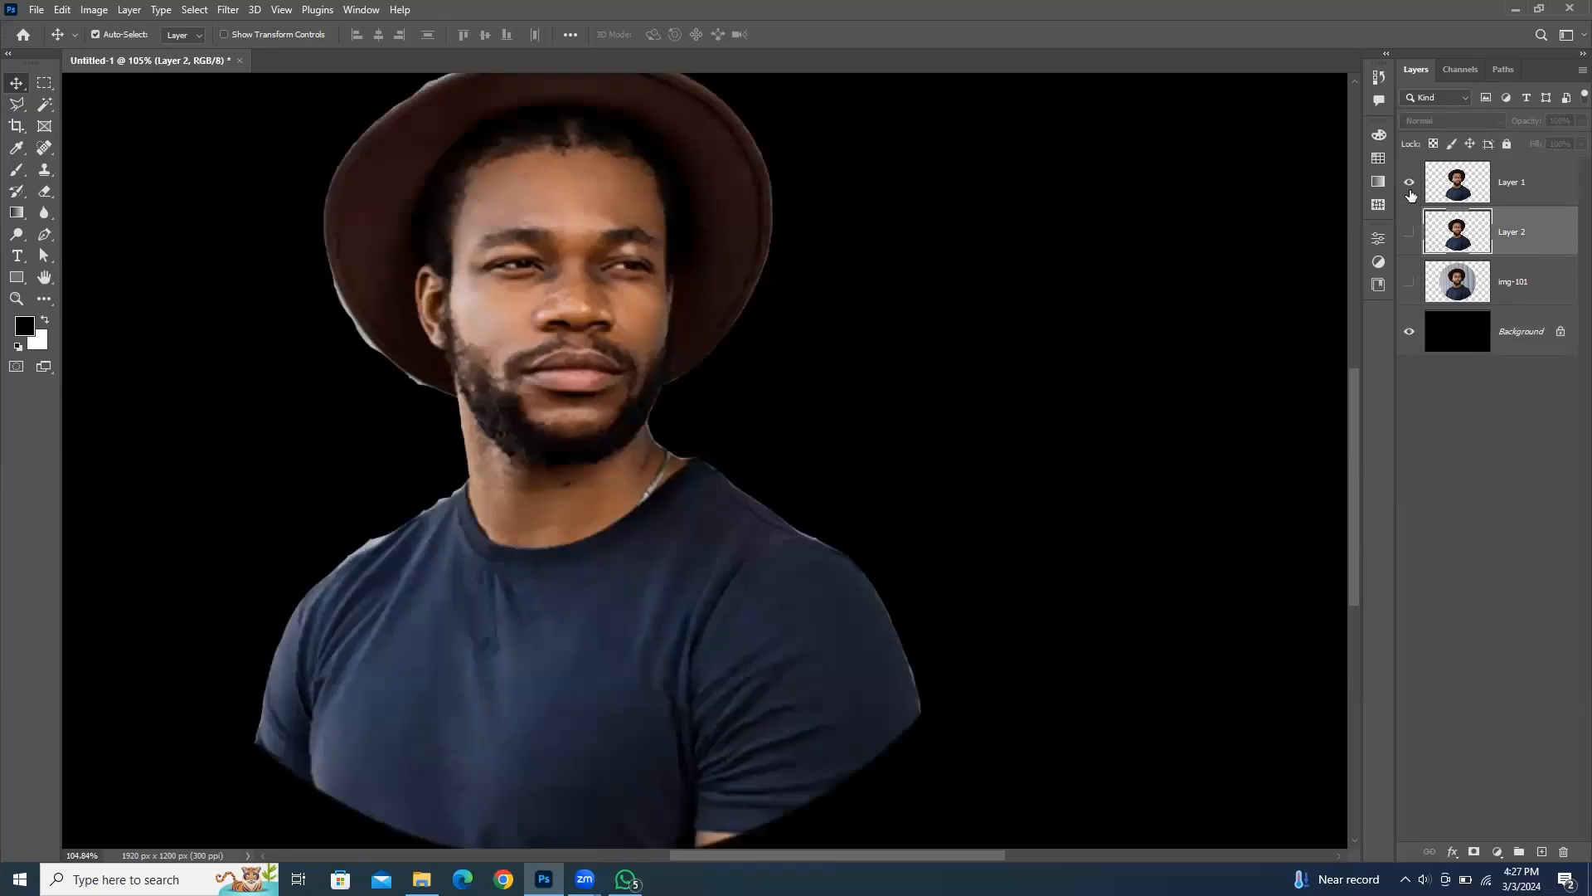
{"action": "scroll", "coordinate": [266, 291], "scroll_direction": "up", "scroll_amount": 9}
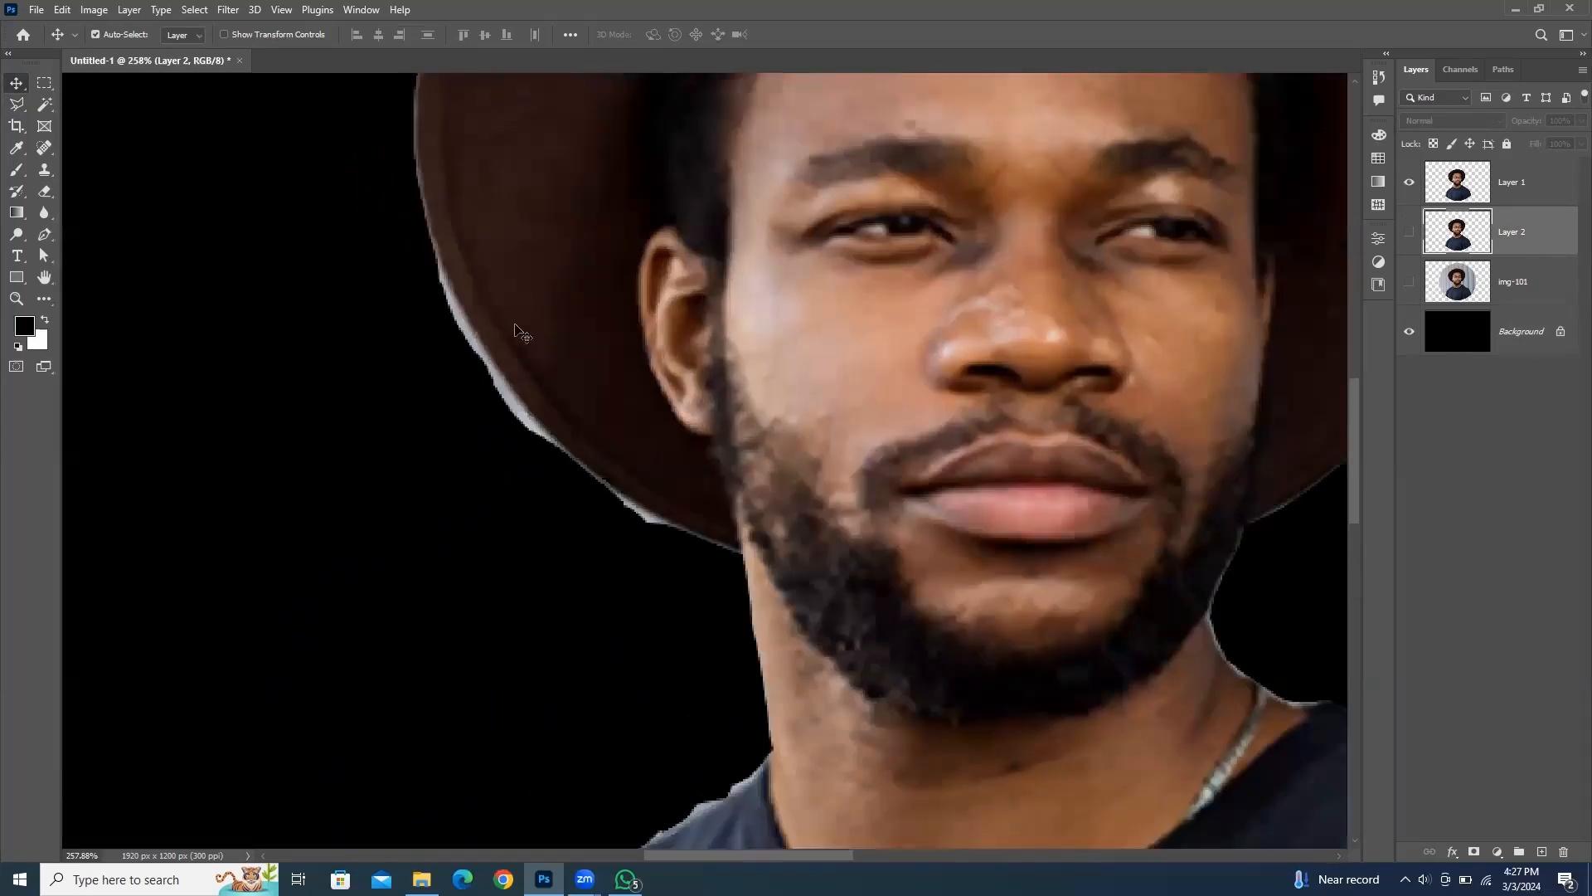
Step: Examine the edges of the Layer 1 cutout around the jaw, both shoulders, the sleeve and the hat against the black background
{"action": "left_click_drag", "start_coordinate": [1210, 791], "coordinate": [782, 430]}
{"action": "left_click_drag", "start_coordinate": [913, 547], "coordinate": [717, 558]}
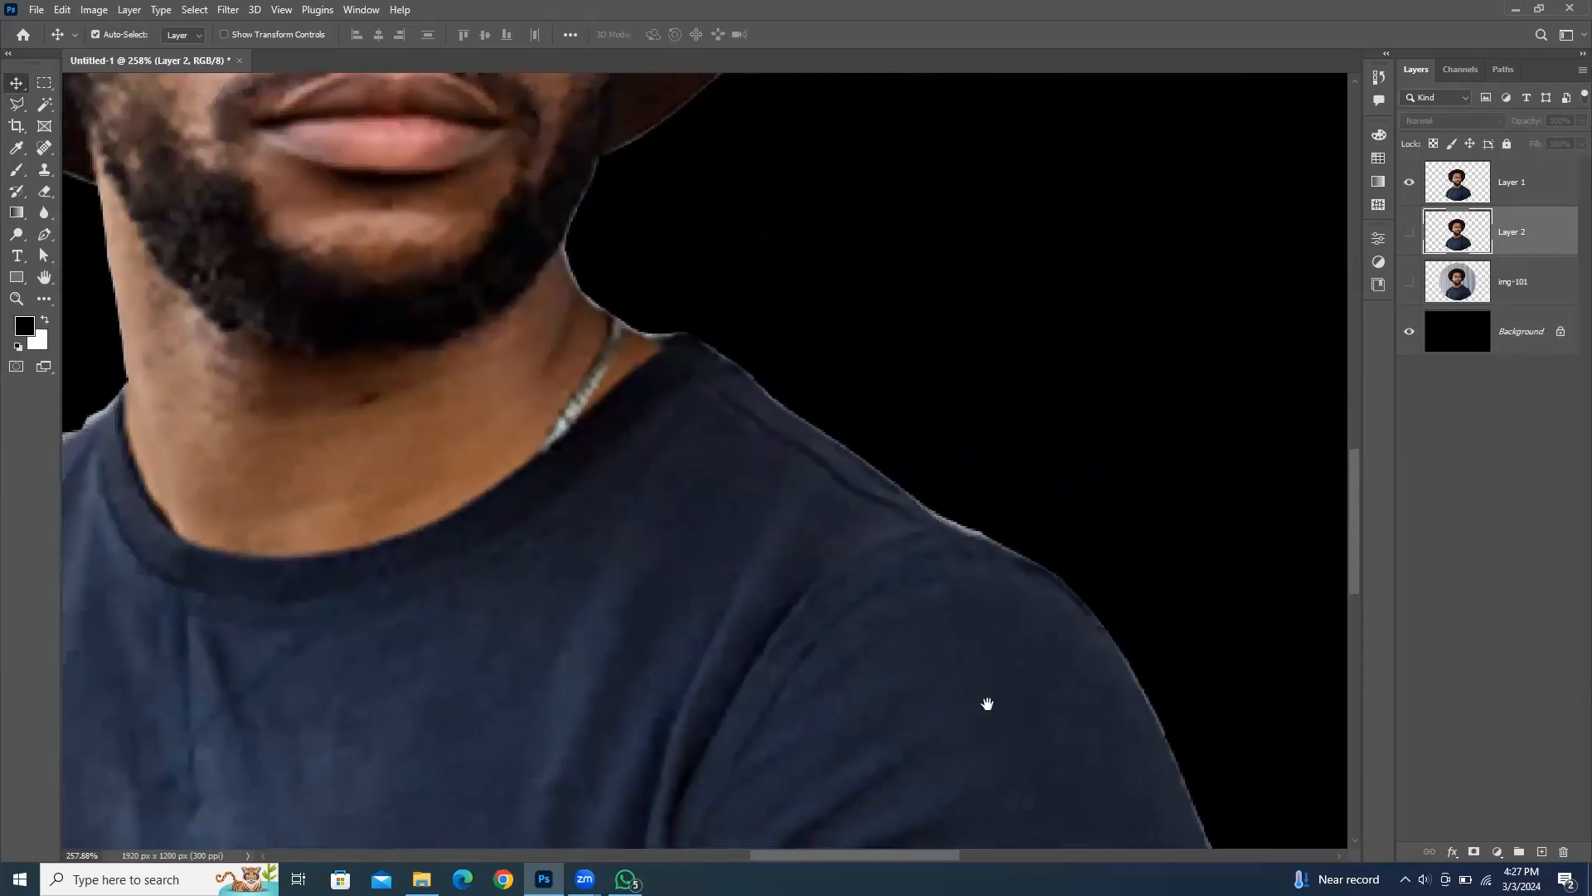
{"action": "left_click_drag", "start_coordinate": [689, 406], "coordinate": [864, 421]}
{"action": "scroll", "coordinate": [865, 420], "scroll_direction": "down", "scroll_amount": 4}
{"action": "scroll", "coordinate": [881, 461], "scroll_direction": "right", "scroll_amount": 3}
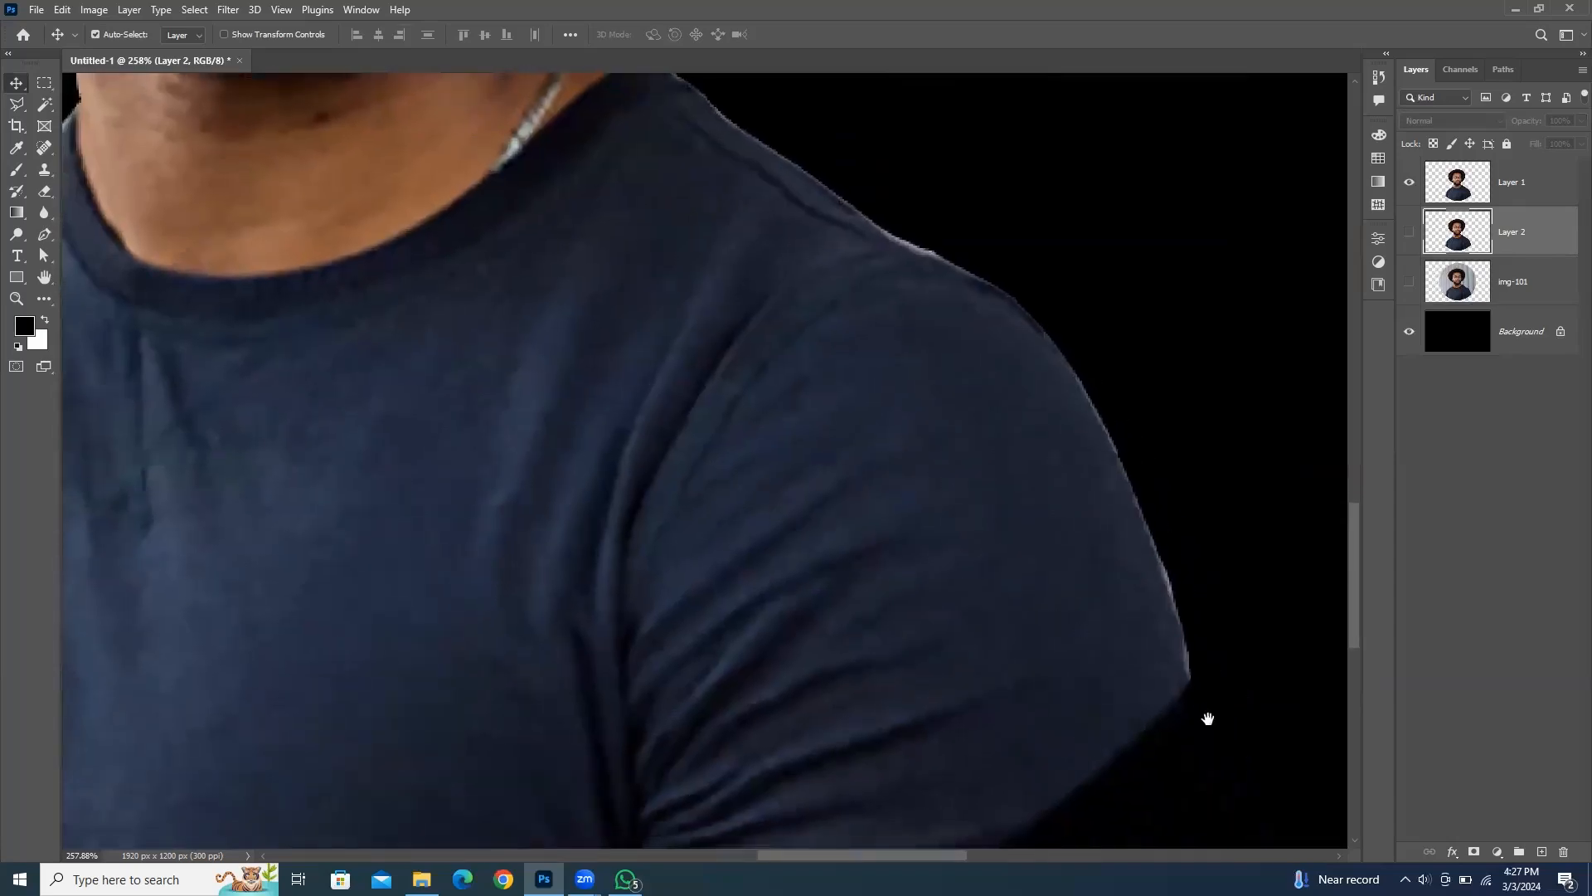
{"action": "left_click_drag", "start_coordinate": [773, 233], "coordinate": [1093, 738]}
{"action": "left_click_drag", "start_coordinate": [966, 481], "coordinate": [883, 654]}
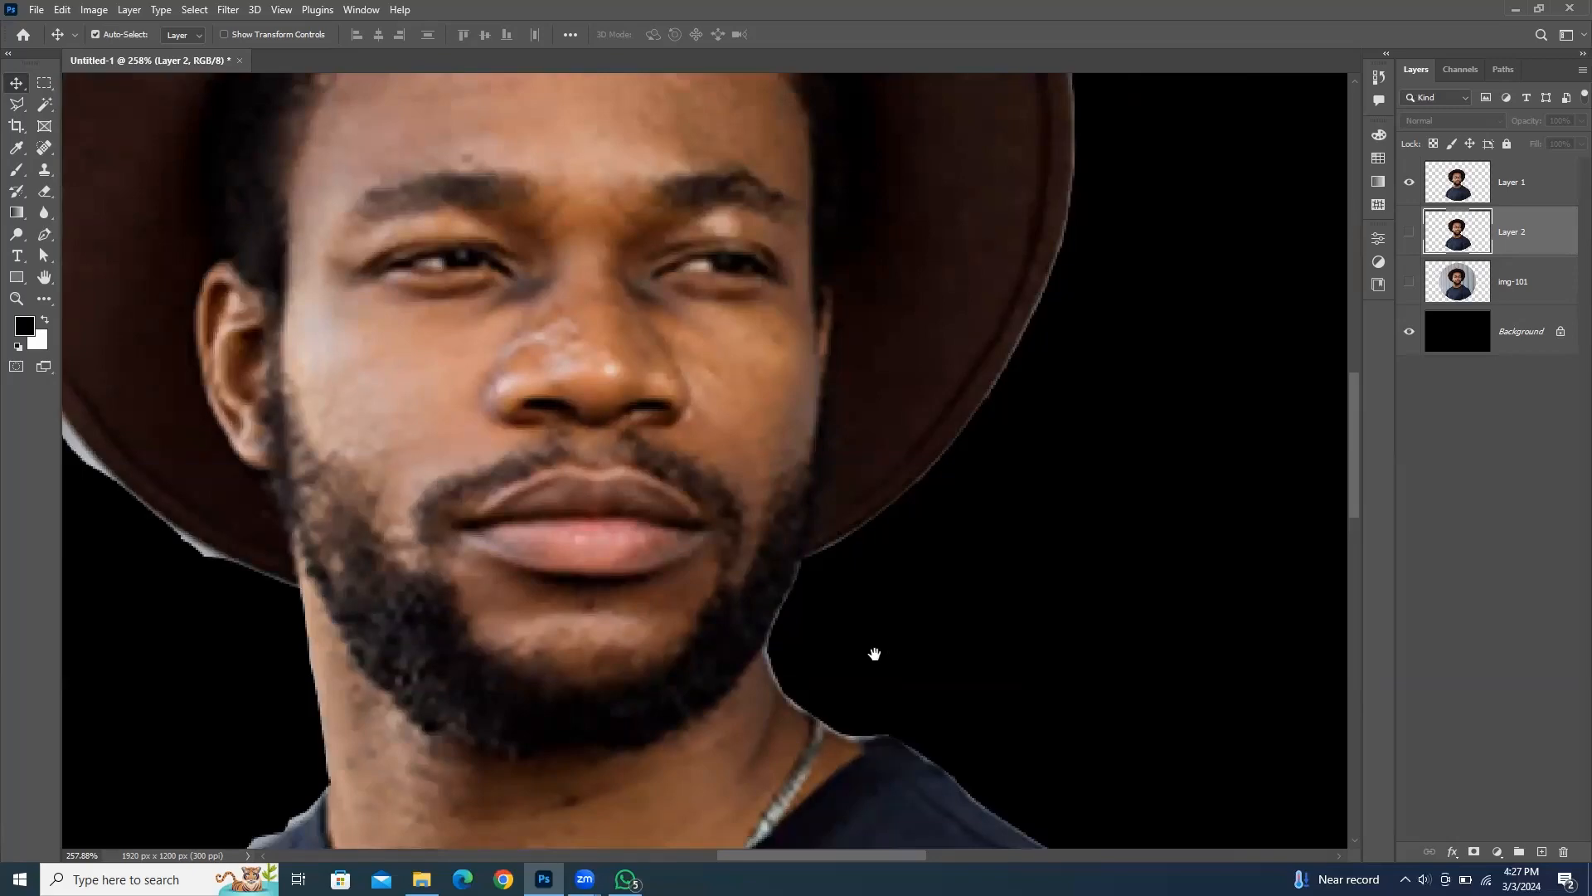
{"action": "scroll", "coordinate": [921, 569], "scroll_direction": "up", "scroll_amount": 6}
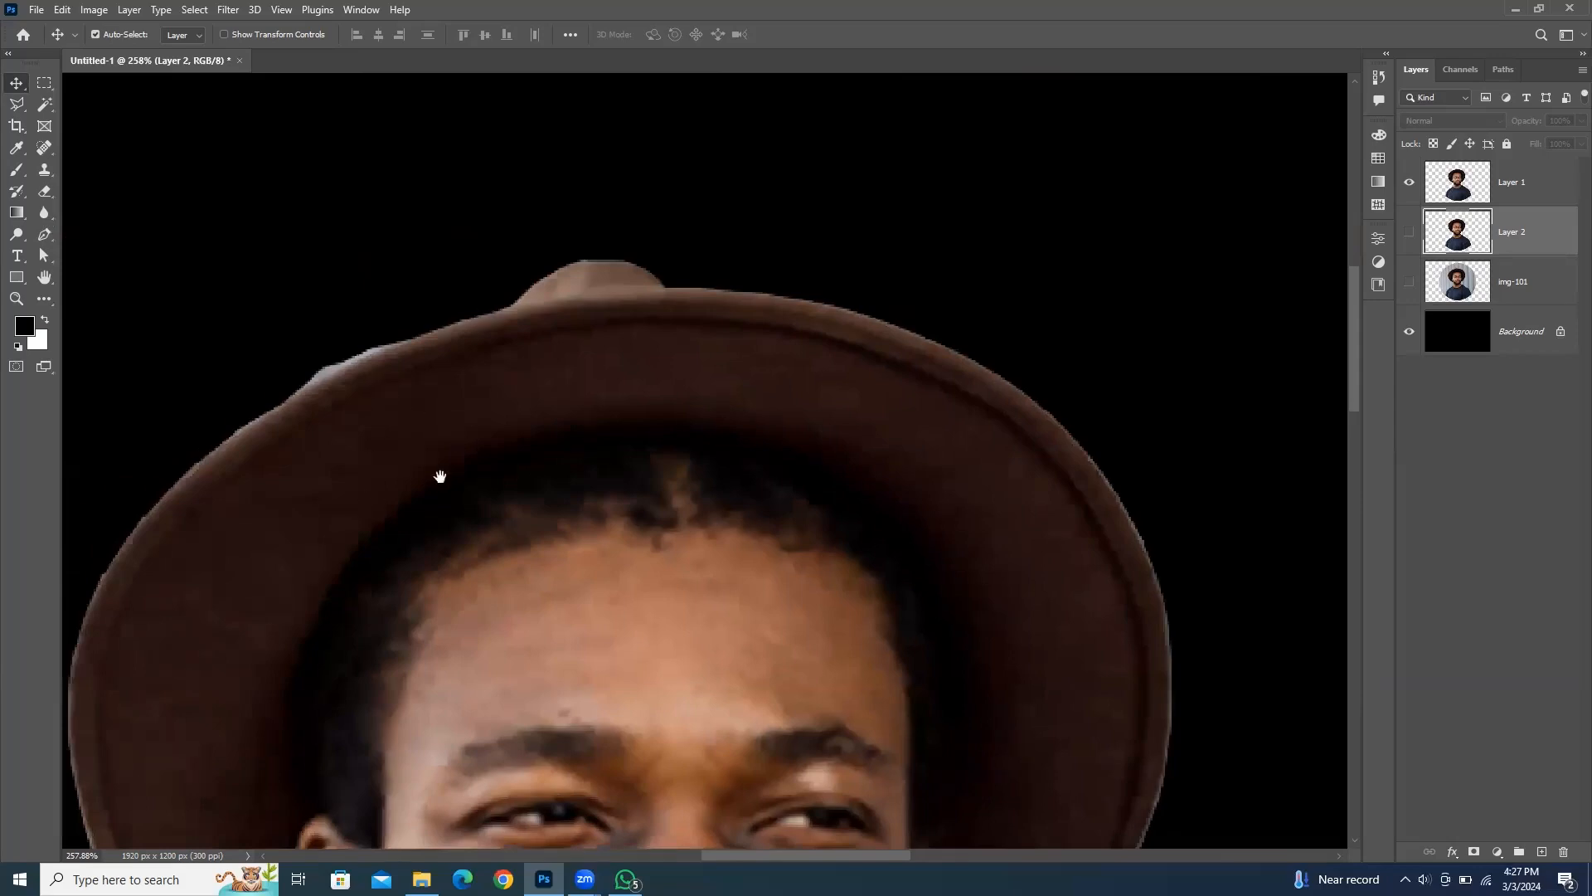
{"action": "scroll", "coordinate": [440, 476], "scroll_direction": "down", "scroll_amount": 8}
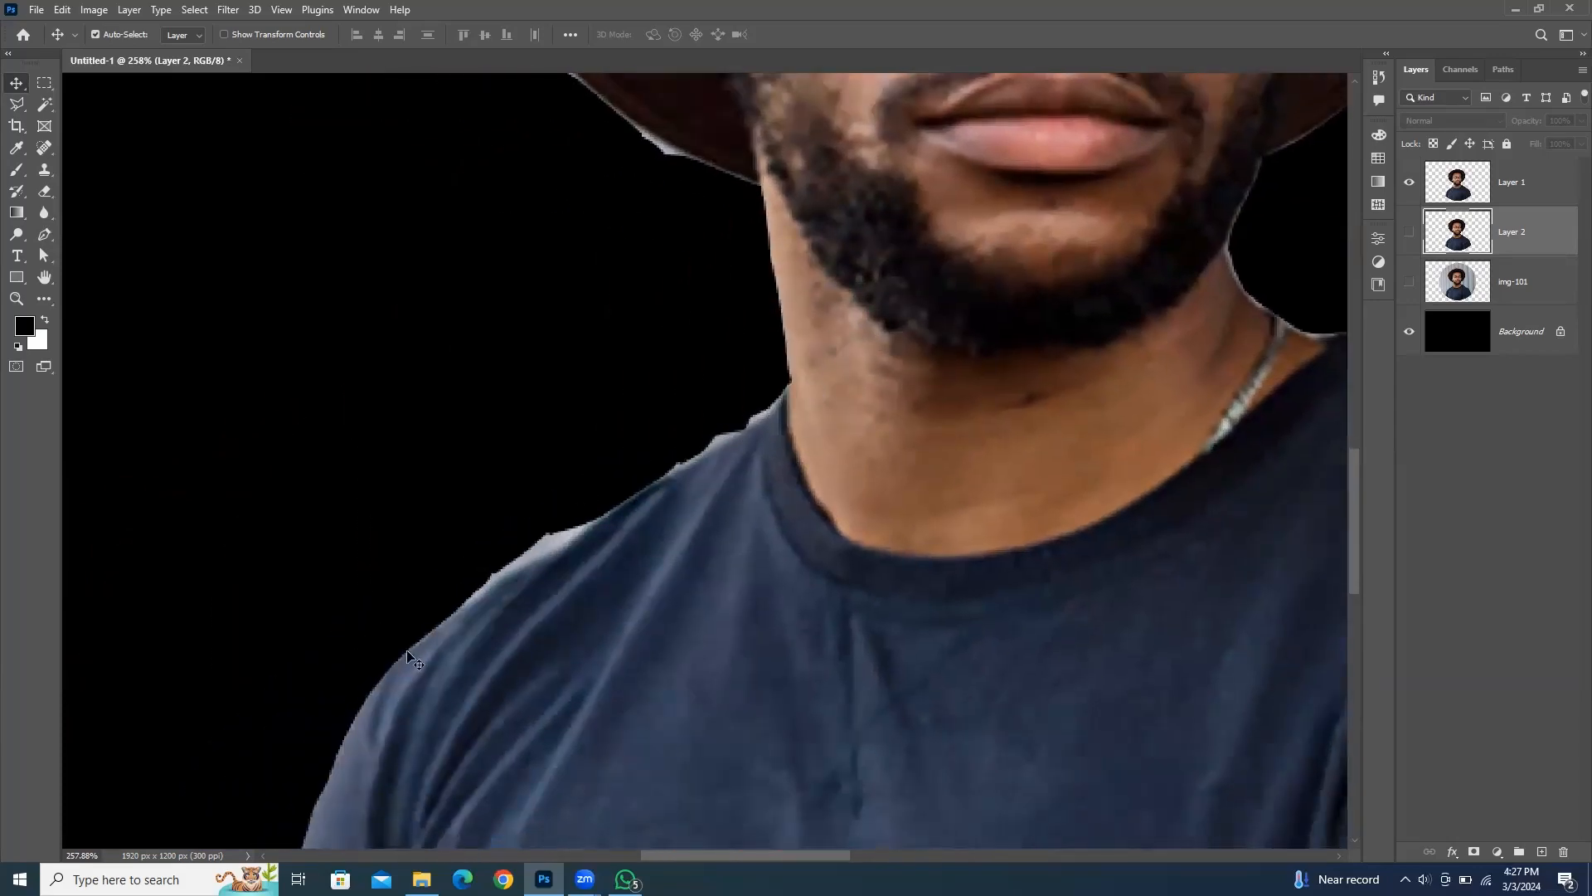
{"action": "scroll", "coordinate": [412, 659], "scroll_direction": "down", "scroll_amount": 8}
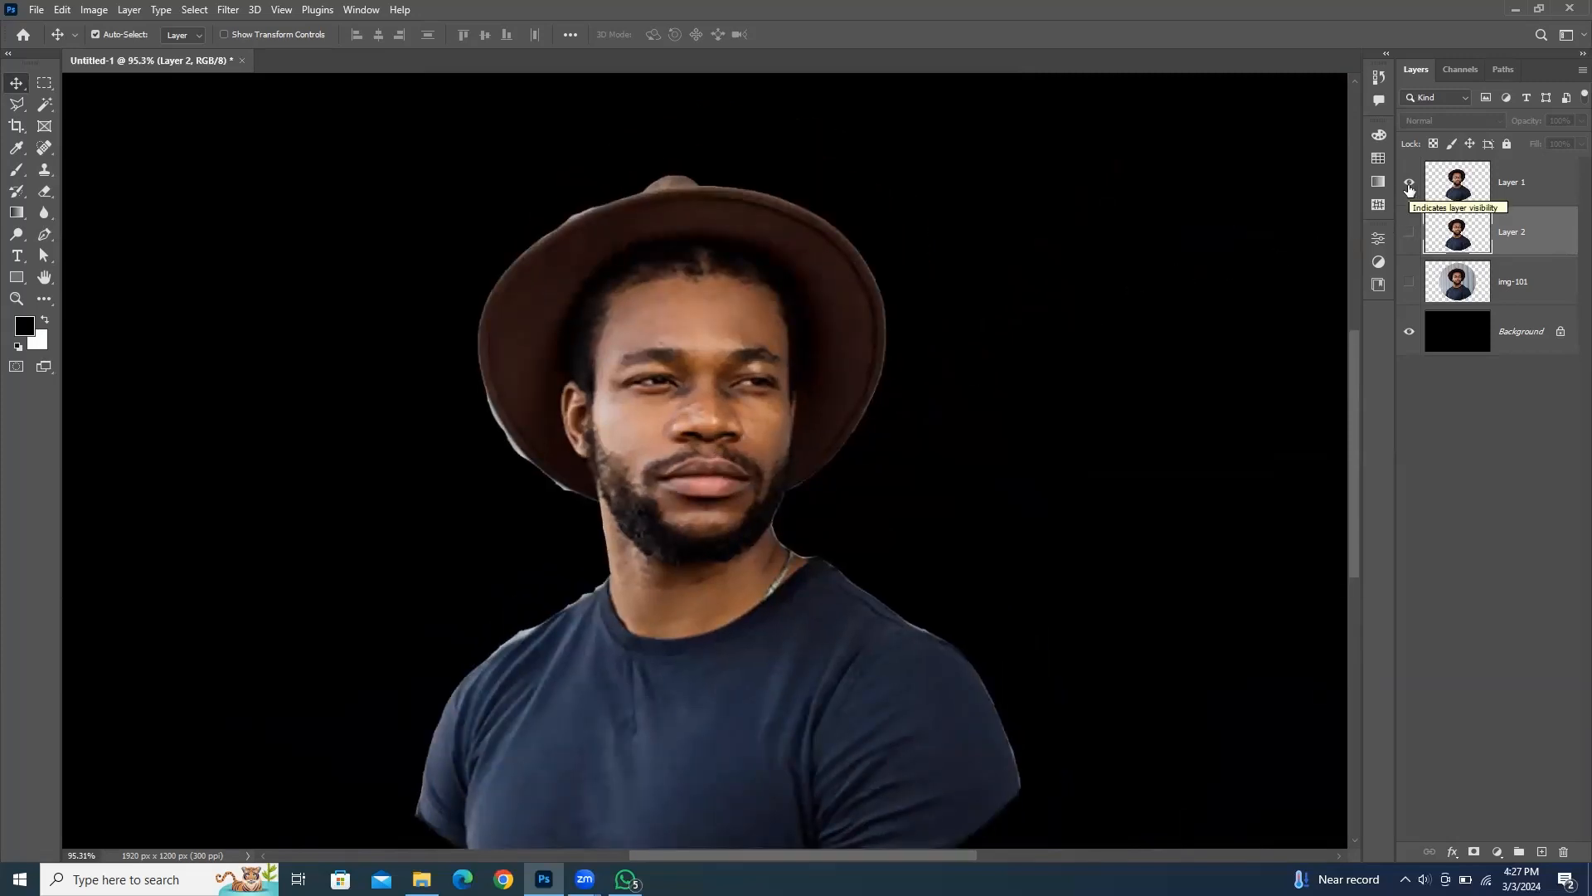
Step: Hide Layer 1 and show Layer 2 to examine its cutout edges along the shoulders, neck and hat brim on black
{"action": "left_click", "coordinate": [1409, 189]}
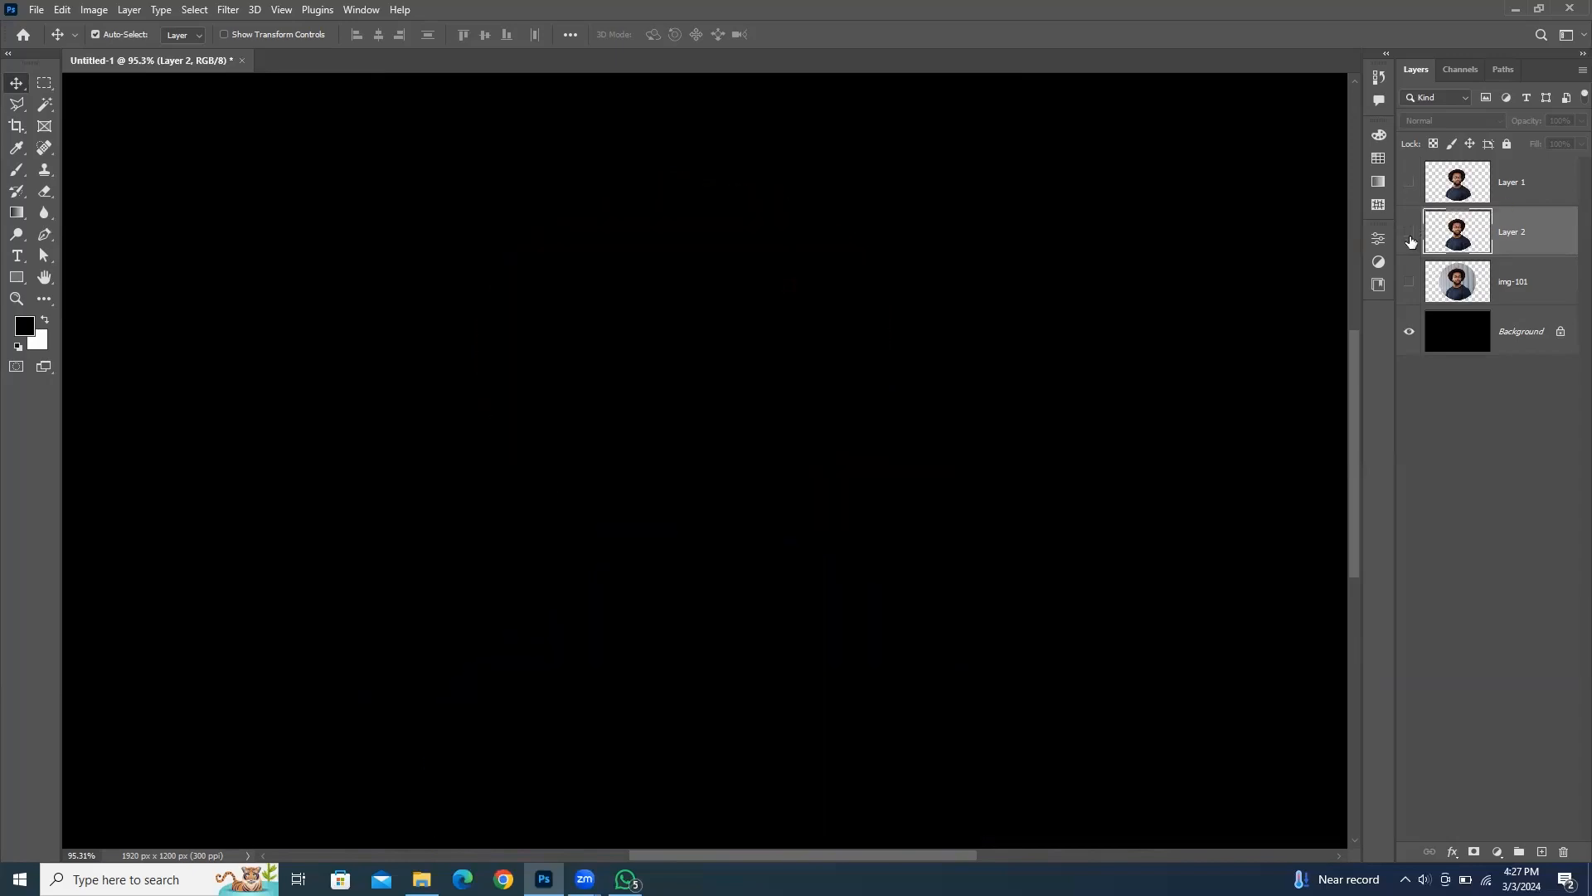
{"action": "left_click", "coordinate": [1410, 239]}
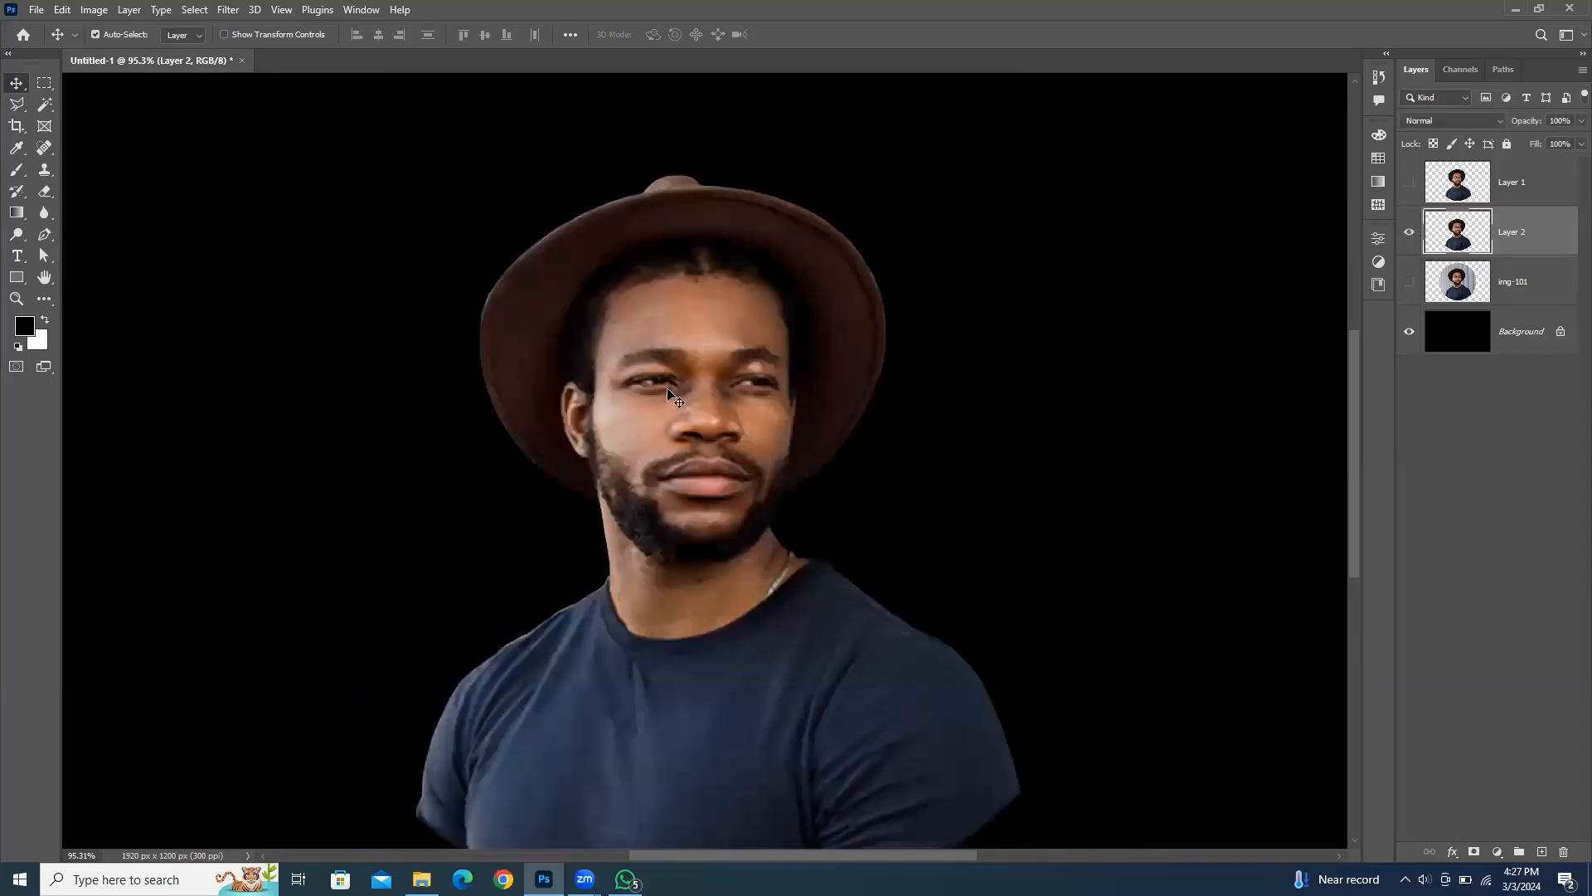
{"action": "scroll", "coordinate": [1084, 725], "scroll_direction": "up", "scroll_amount": 2}
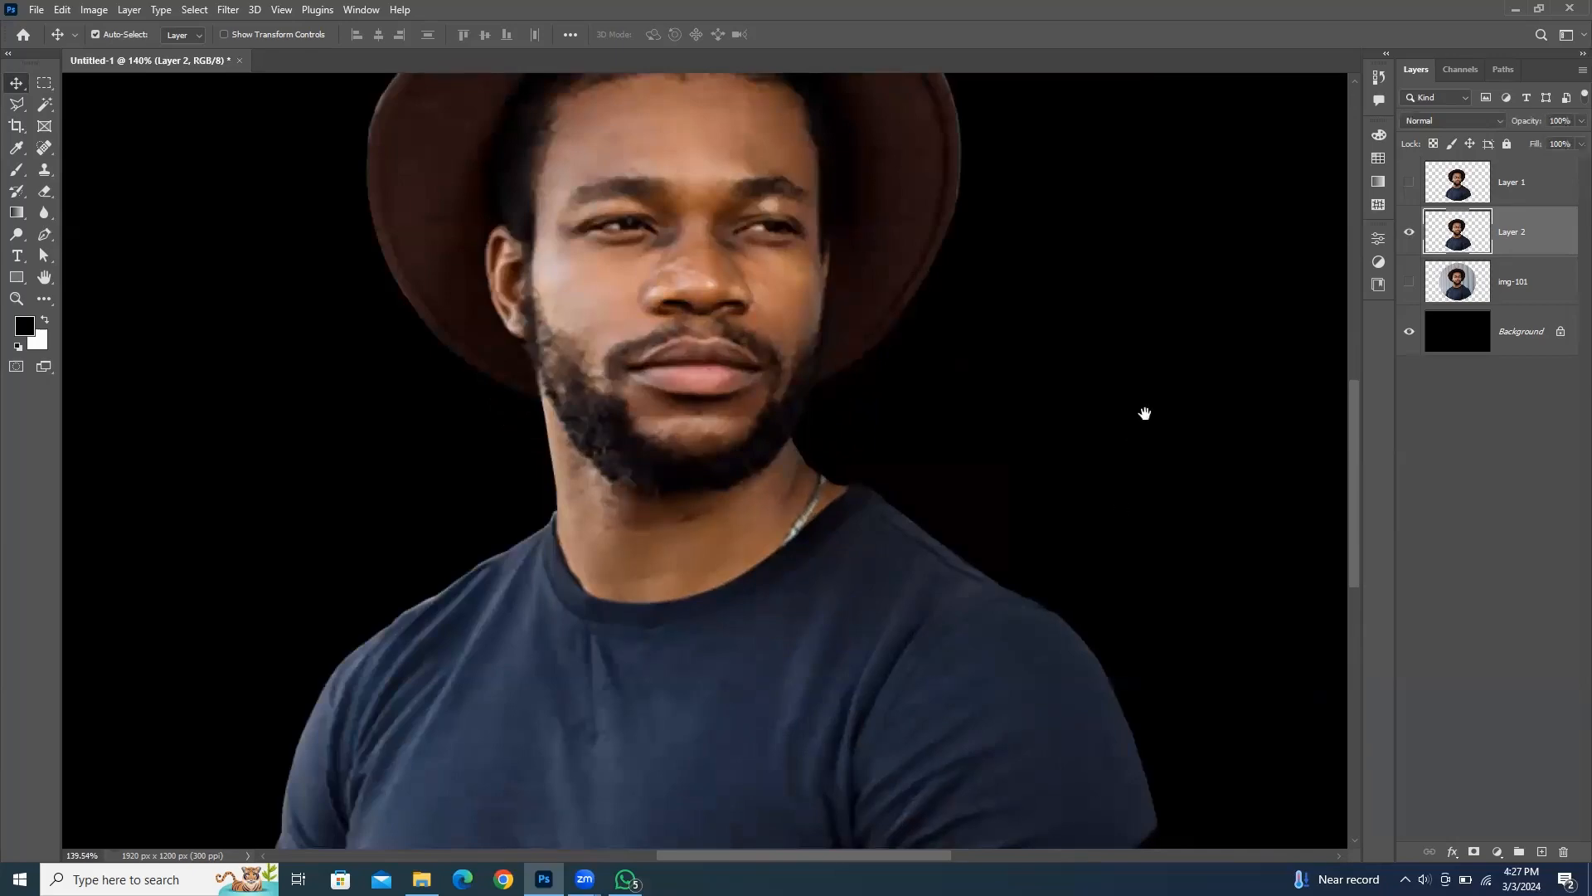
{"action": "scroll", "coordinate": [1125, 470], "scroll_direction": "down", "scroll_amount": 3}
{"action": "scroll", "coordinate": [1124, 470], "scroll_direction": "up", "scroll_amount": 1}
{"action": "scroll", "coordinate": [1056, 420], "scroll_direction": "up", "scroll_amount": 2}
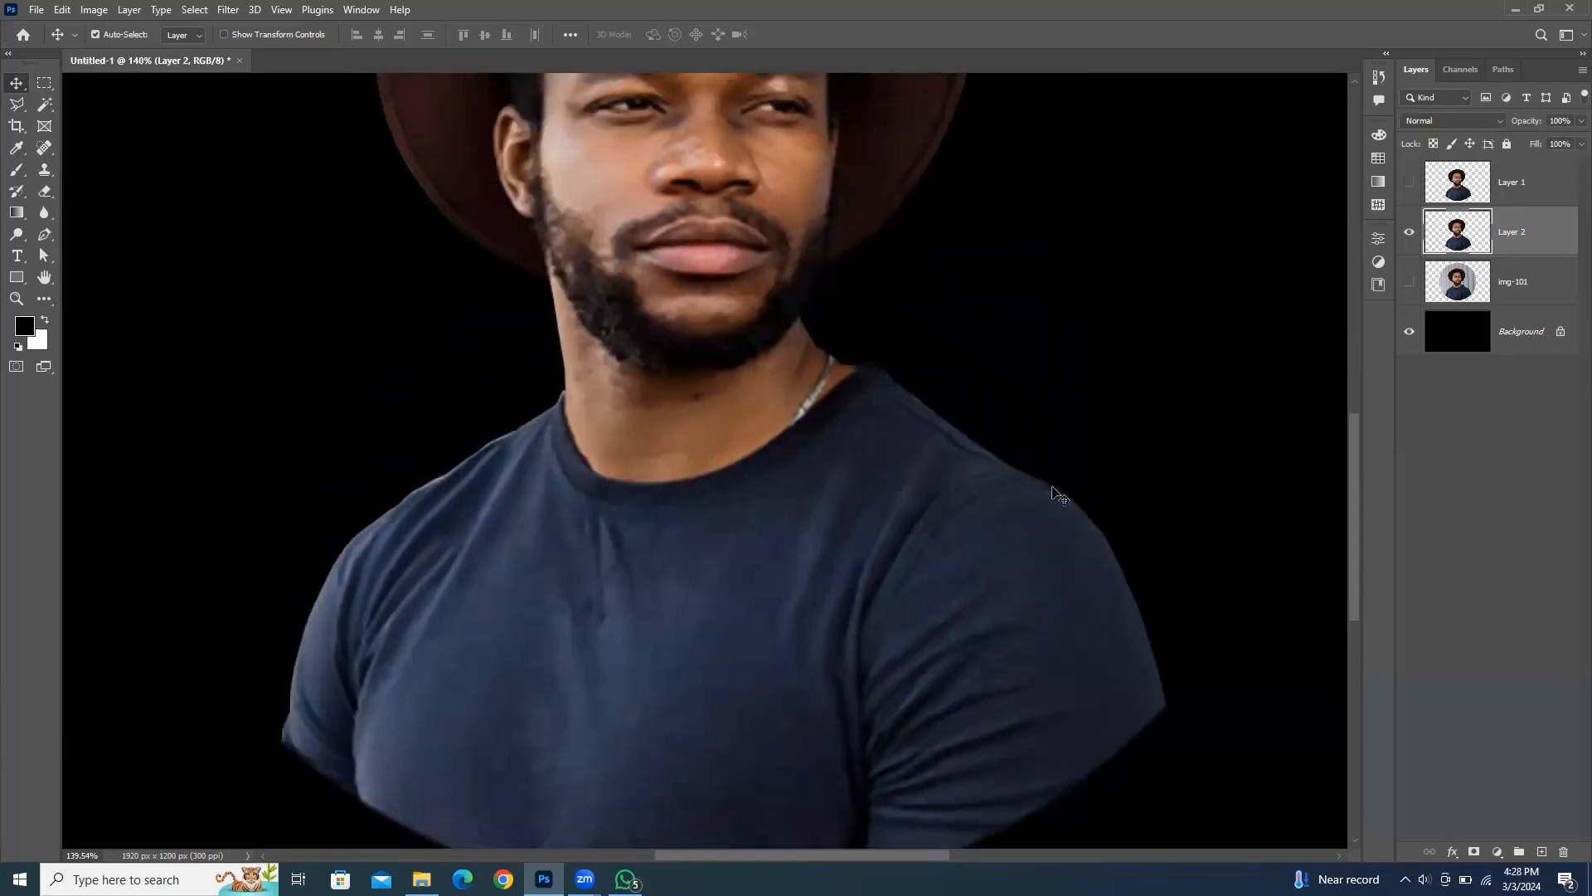
{"action": "scroll", "coordinate": [801, 317], "scroll_direction": "up", "scroll_amount": 4}
{"action": "left_click_drag", "start_coordinate": [863, 321], "coordinate": [768, 619]}
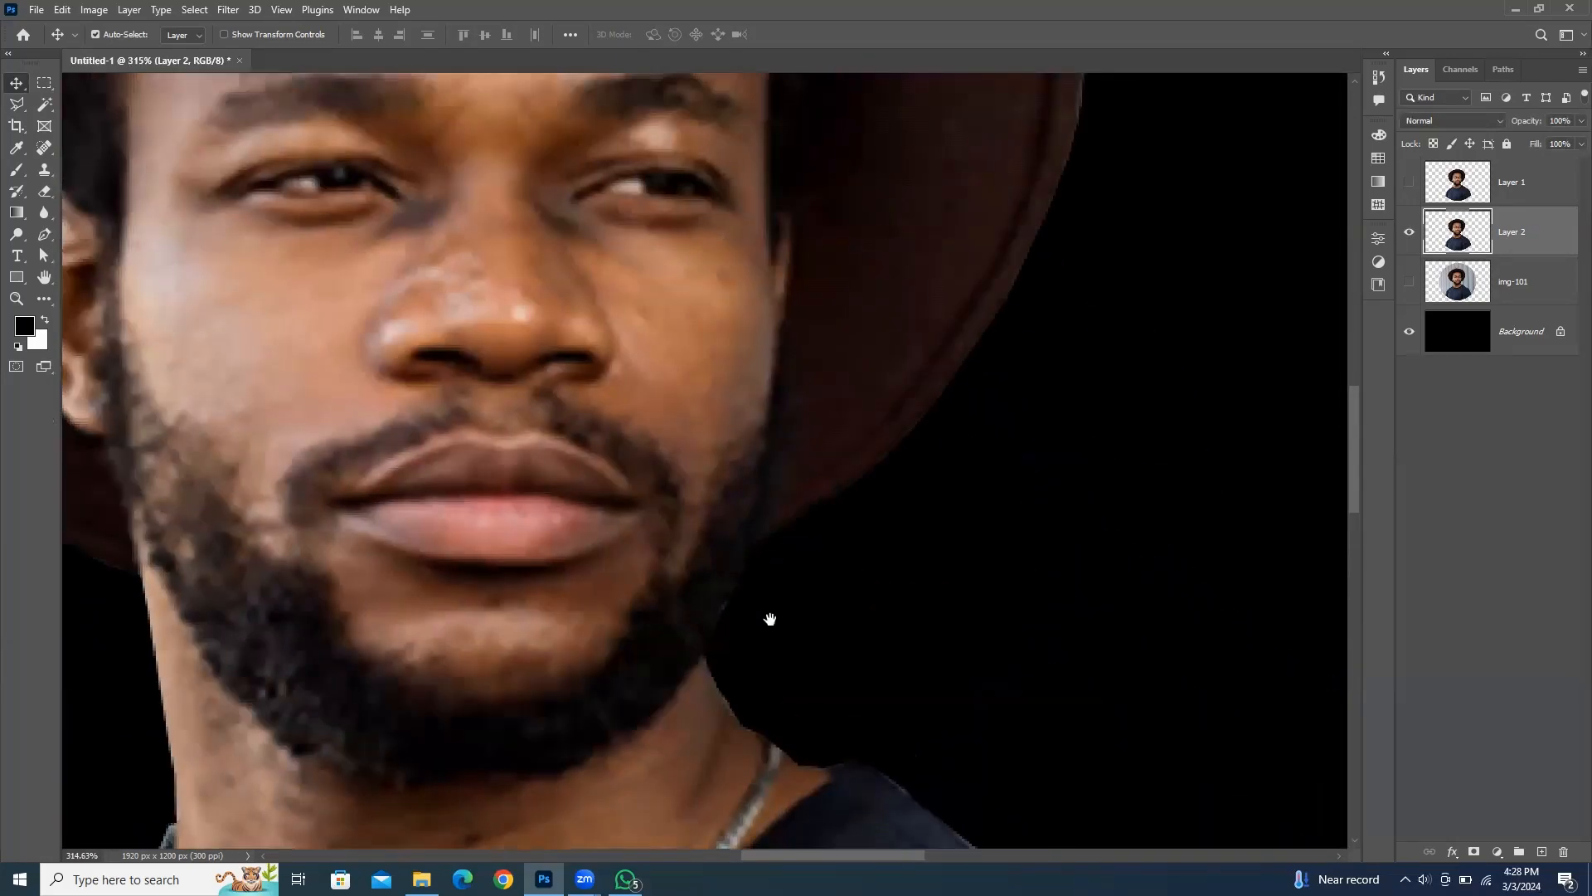
{"action": "left_click_drag", "start_coordinate": [995, 325], "coordinate": [915, 599]}
{"action": "left_click_drag", "start_coordinate": [721, 391], "coordinate": [912, 364]}
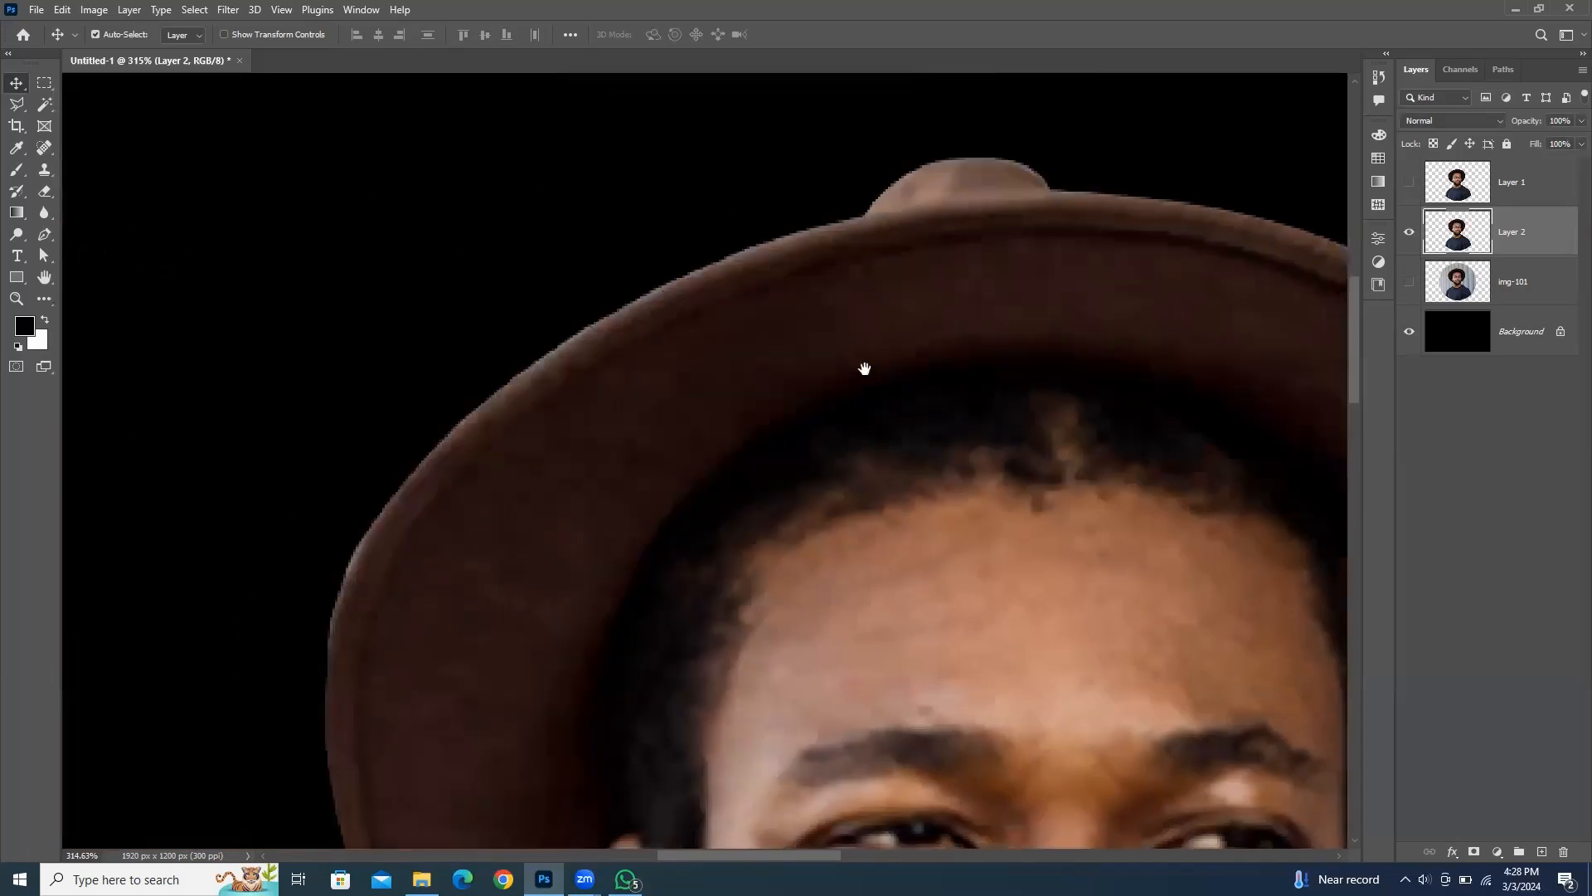
{"action": "left_click_drag", "start_coordinate": [411, 513], "coordinate": [496, 282]}
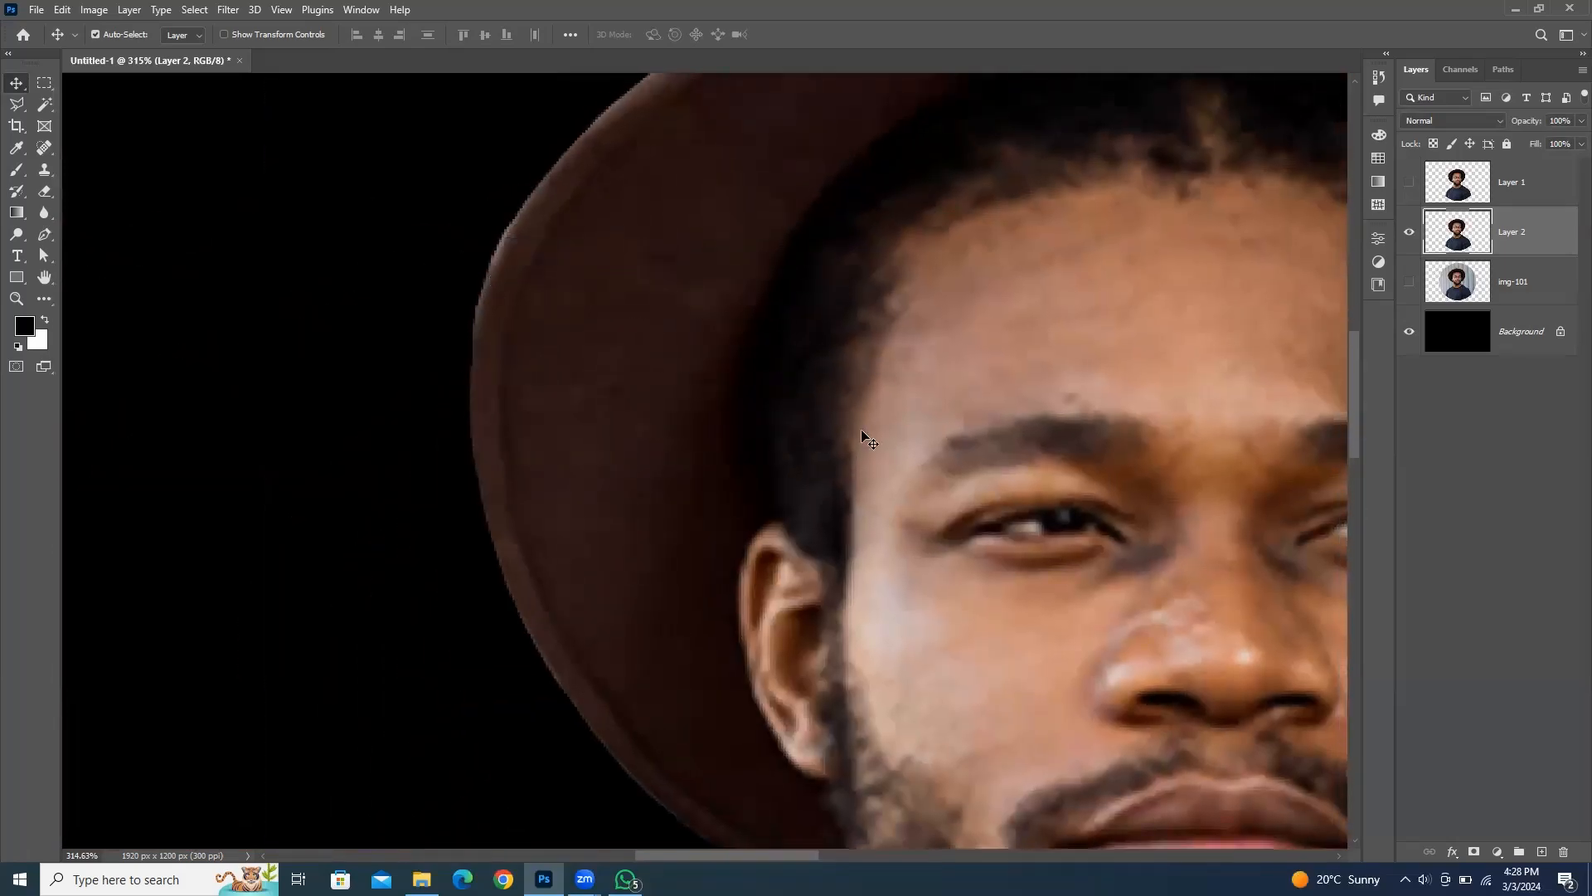
{"action": "key", "text": "ctrl+z"}
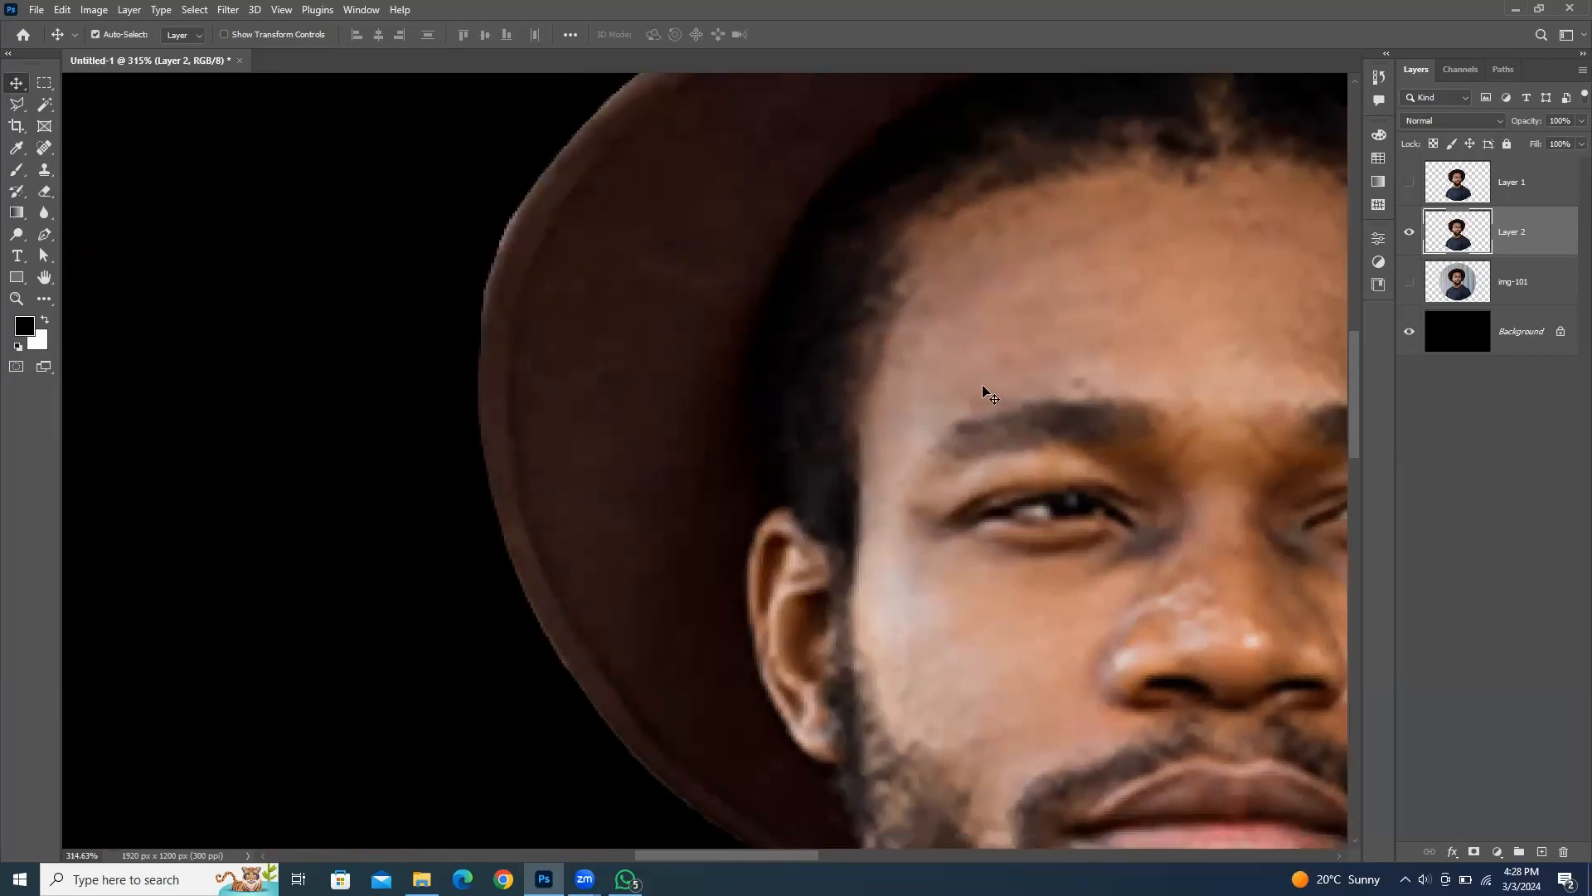
Step: Choose the Eraser tool with a Hard Round brush of 60 px and 100% hardness for the hat brim's edge
{"action": "left_click", "coordinate": [47, 190]}
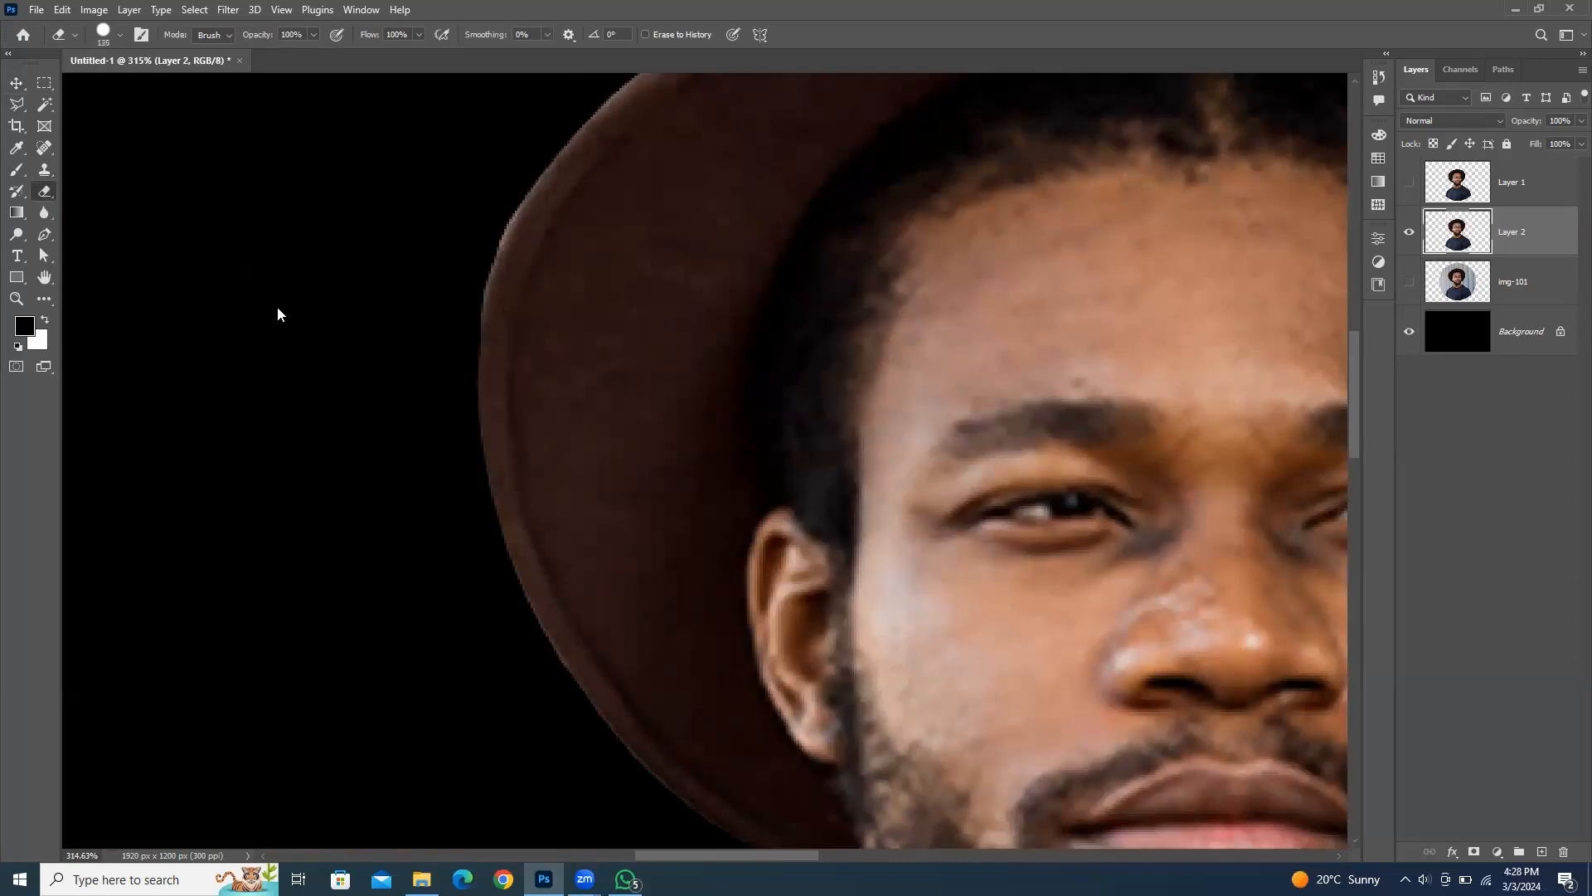
{"action": "right_click", "coordinate": [253, 260]}
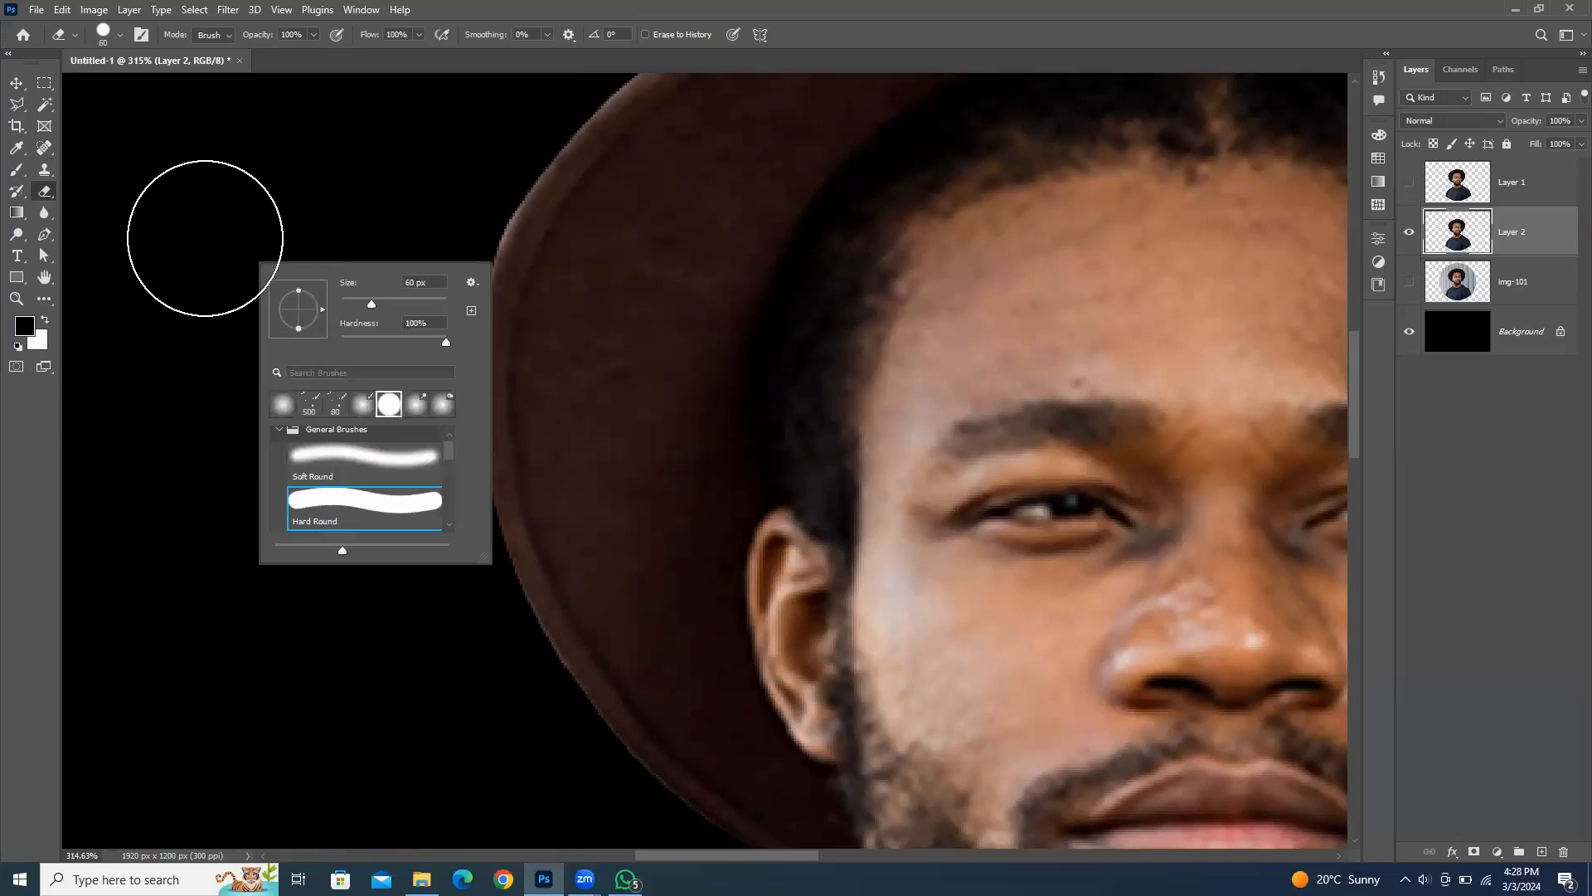
{"action": "left_click", "coordinate": [206, 237]}
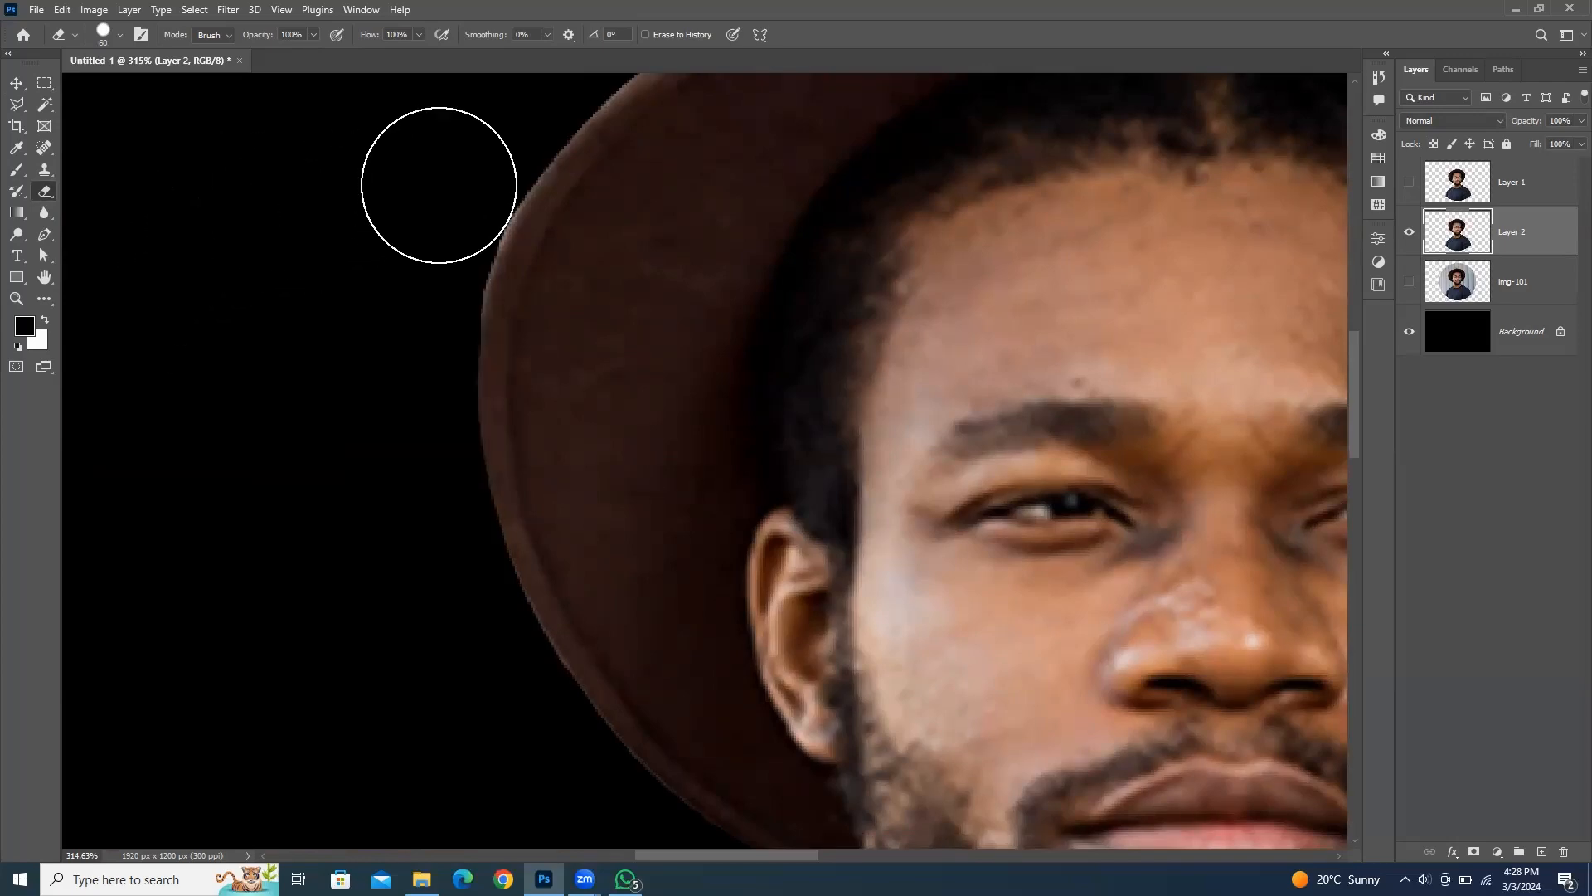
{"action": "scroll", "coordinate": [435, 185], "scroll_direction": "up", "scroll_amount": 2}
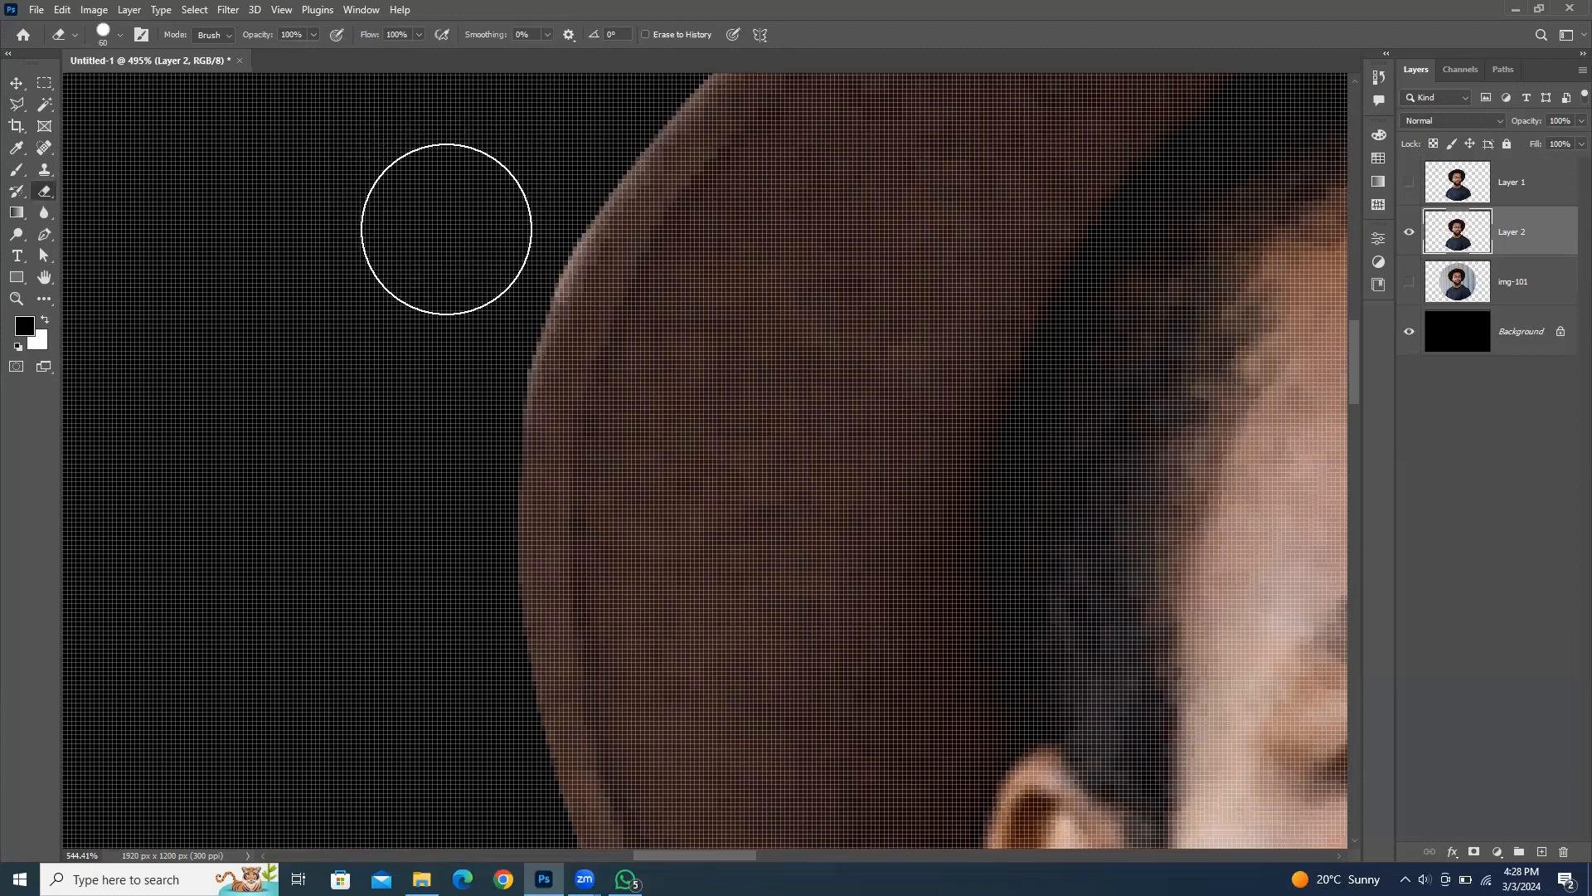
{"action": "scroll", "coordinate": [421, 285], "scroll_direction": "up", "scroll_amount": 1}
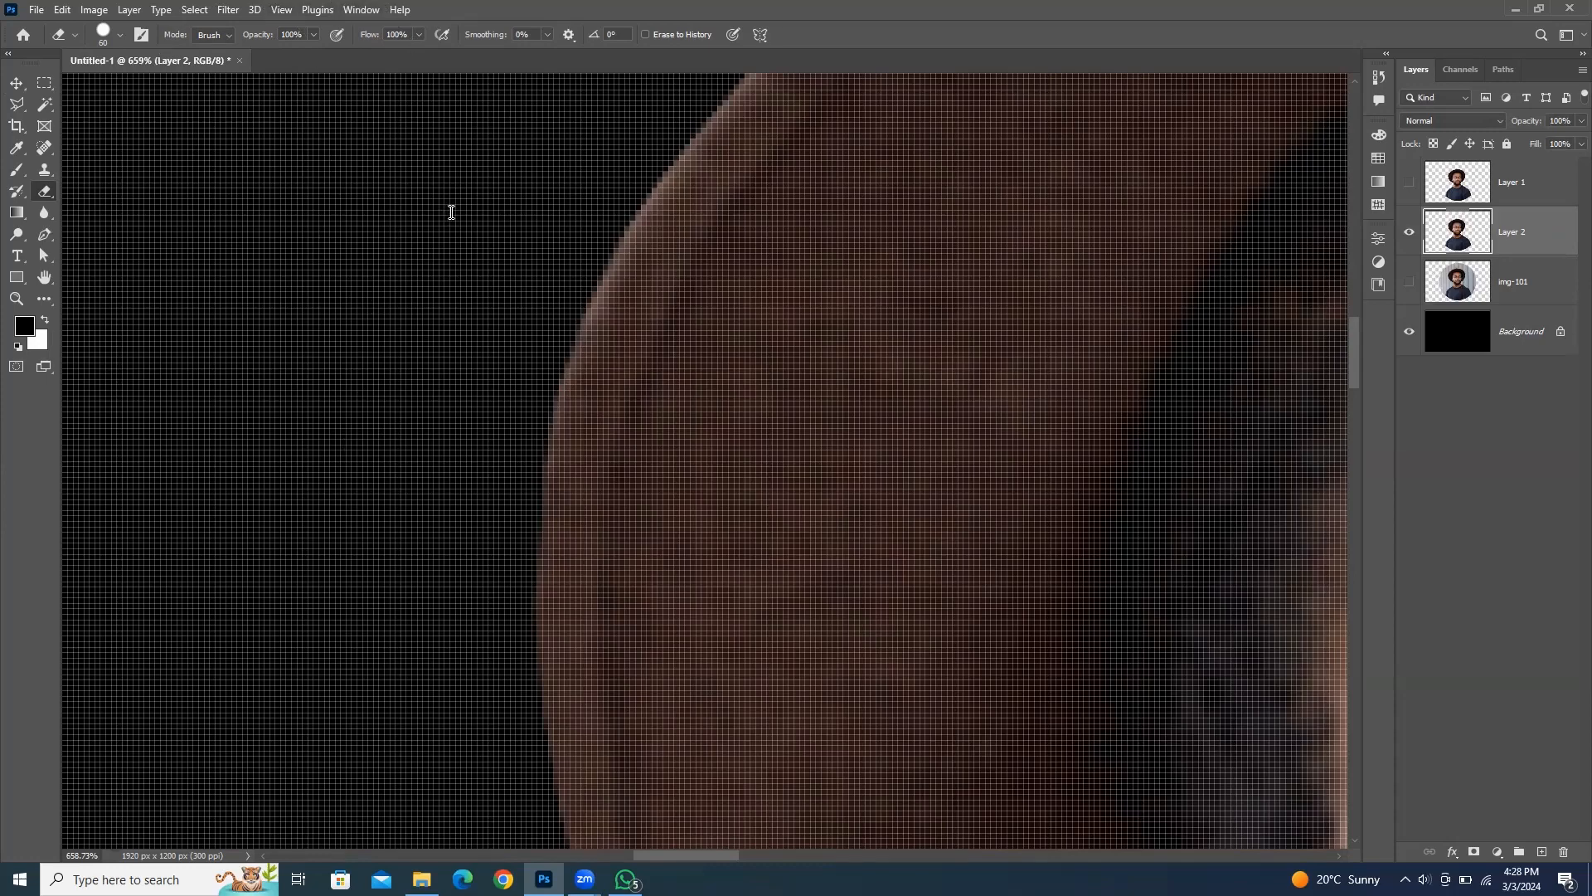
{"action": "scroll", "coordinate": [415, 561], "scroll_direction": "down", "scroll_amount": 1}
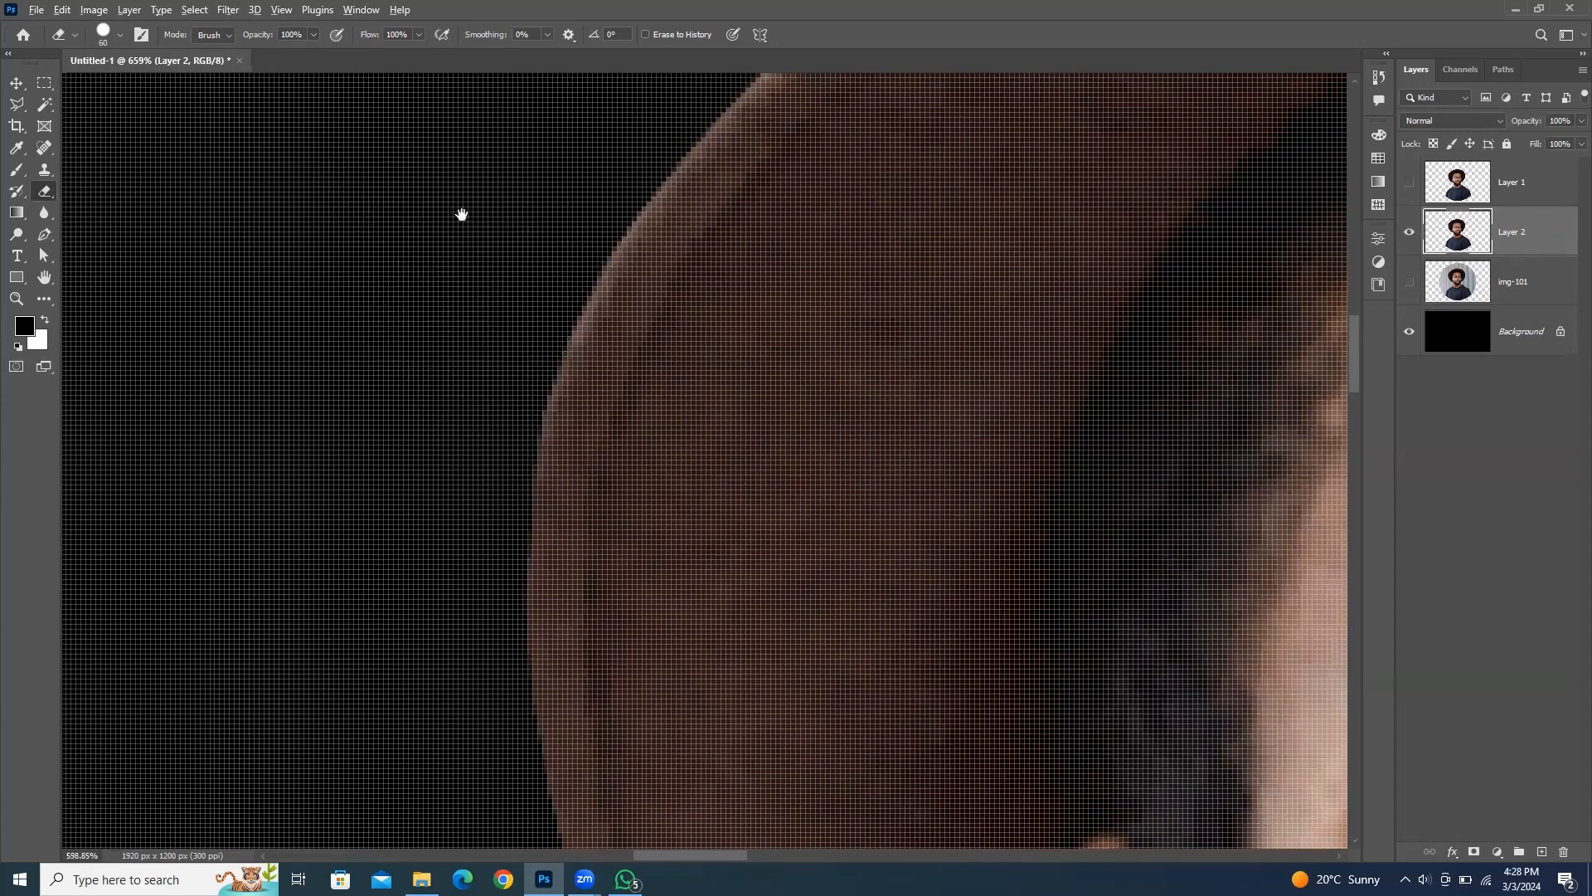
Step: Reduce the eraser brush to 6 px for fine cleanup of the neck edge beside the necklace
{"action": "scroll", "coordinate": [592, 465], "scroll_direction": "down", "scroll_amount": 10}
{"action": "left_click_drag", "start_coordinate": [796, 747], "coordinate": [729, 332]}
{"action": "left_click_drag", "start_coordinate": [1070, 448], "coordinate": [786, 526]}
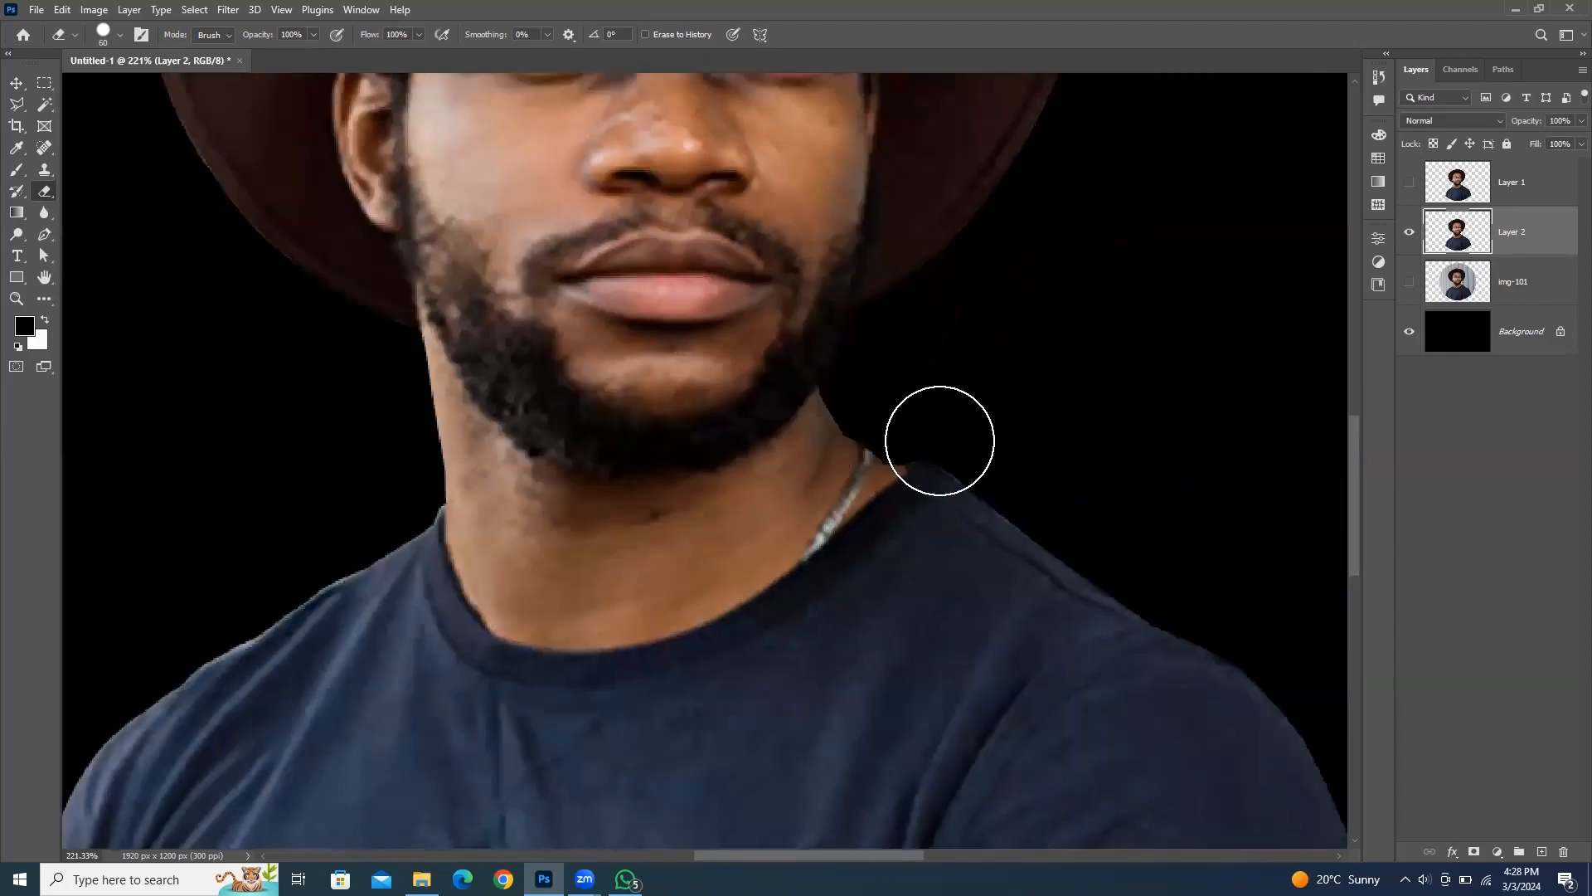
{"action": "scroll", "coordinate": [912, 423], "scroll_direction": "up", "scroll_amount": 5}
{"action": "scroll", "coordinate": [895, 386], "scroll_direction": "up", "scroll_amount": 5}
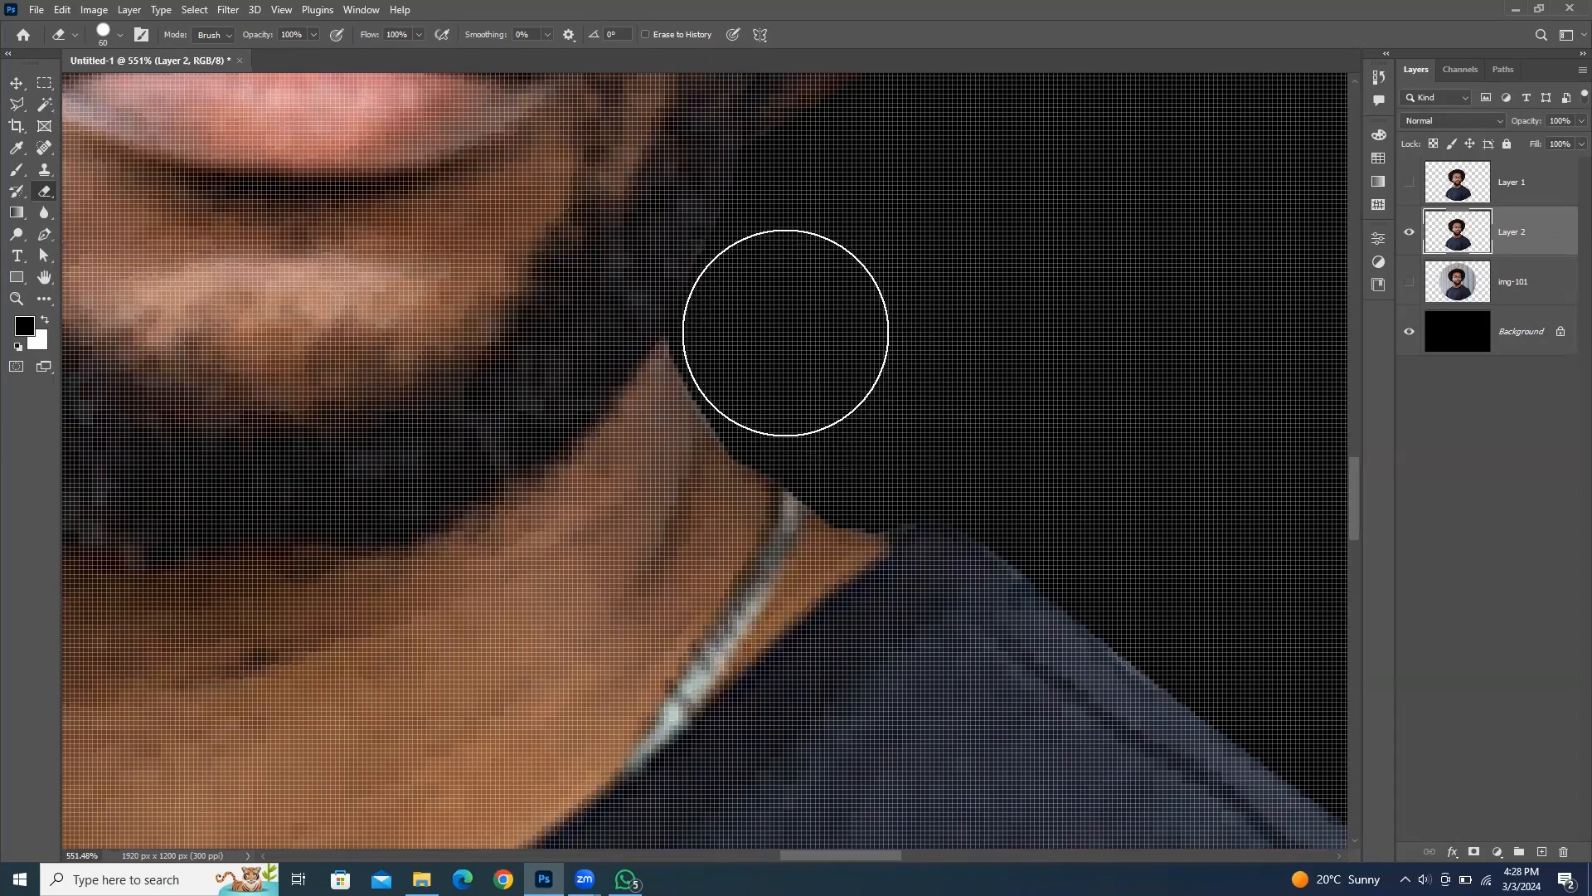
{"action": "scroll", "coordinate": [879, 369], "scroll_direction": "up", "scroll_amount": 4}
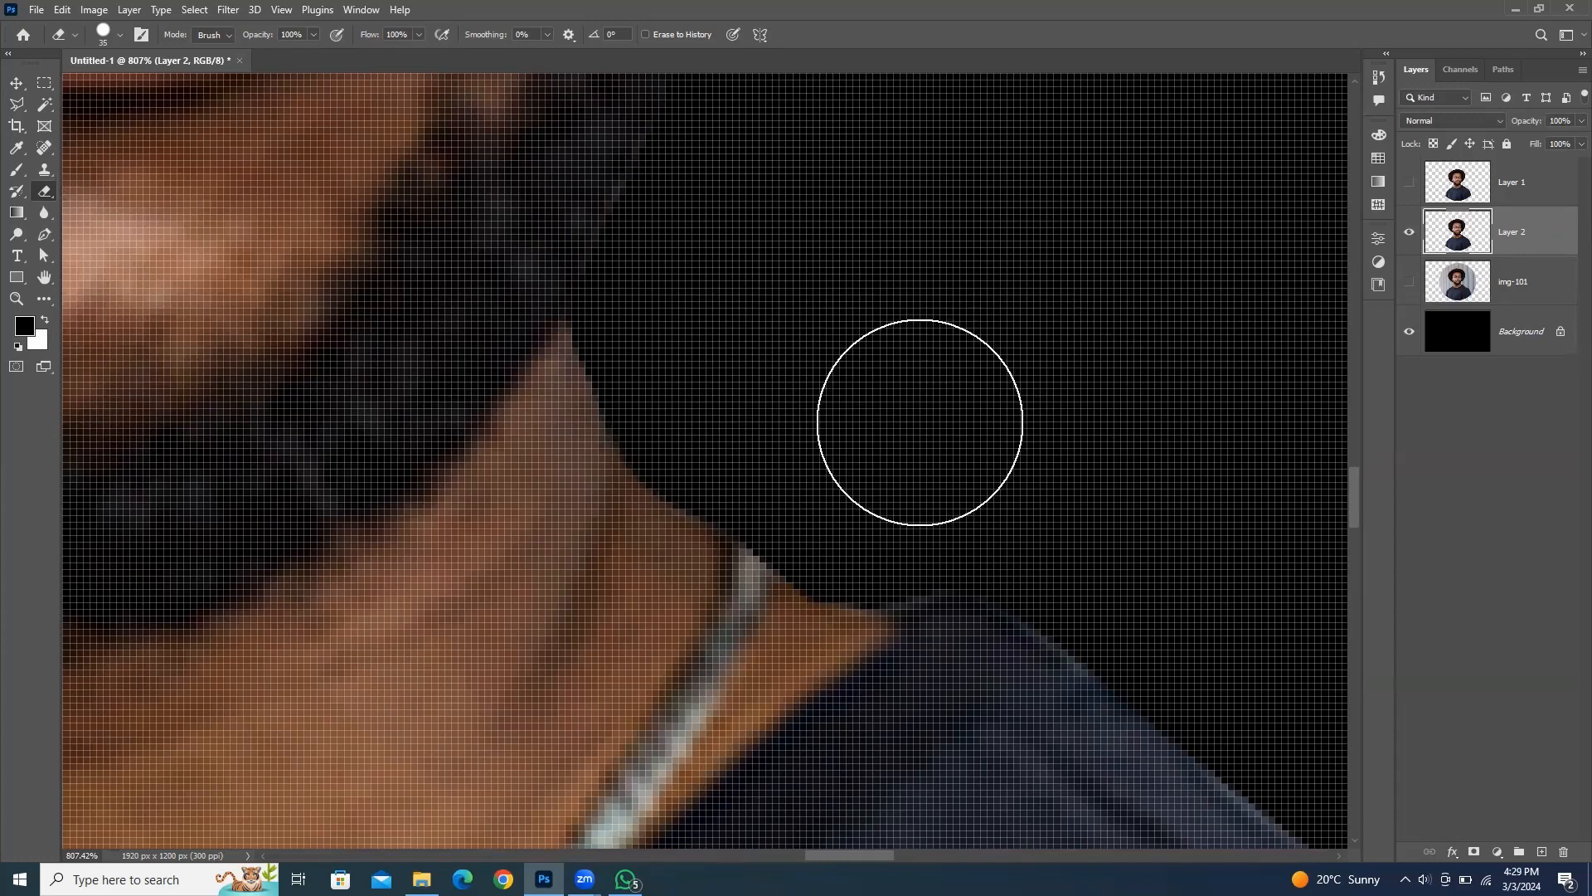
{"action": "scroll", "coordinate": [920, 422], "scroll_direction": "down", "scroll_amount": 3}
{"action": "scroll", "coordinate": [943, 391], "scroll_direction": "up", "scroll_amount": 2}
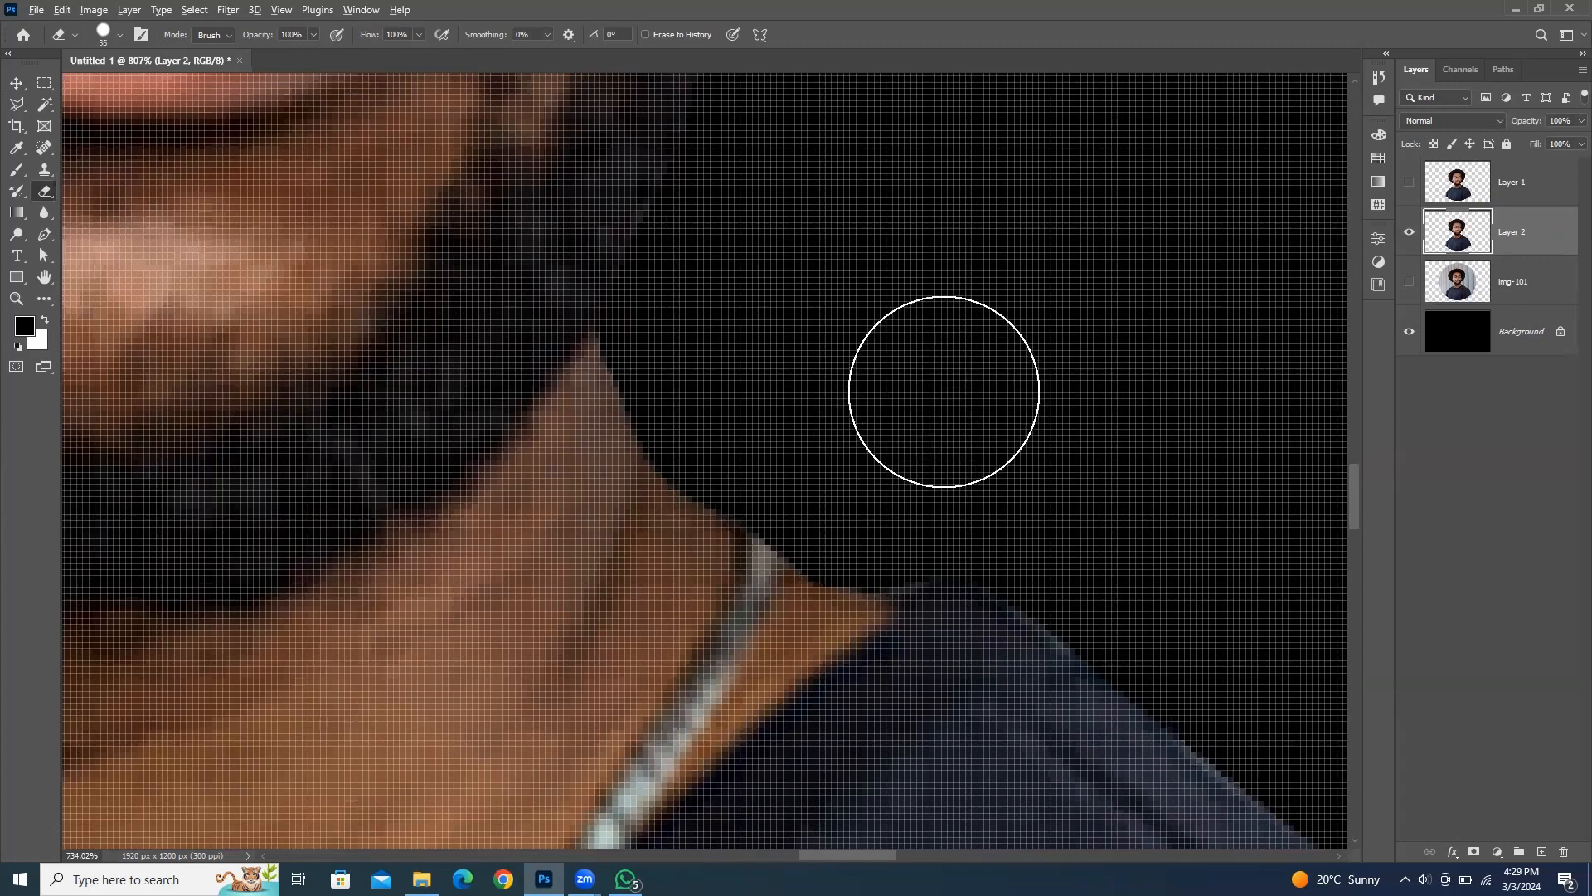
{"action": "scroll", "coordinate": [870, 398], "scroll_direction": "up", "scroll_amount": 2}
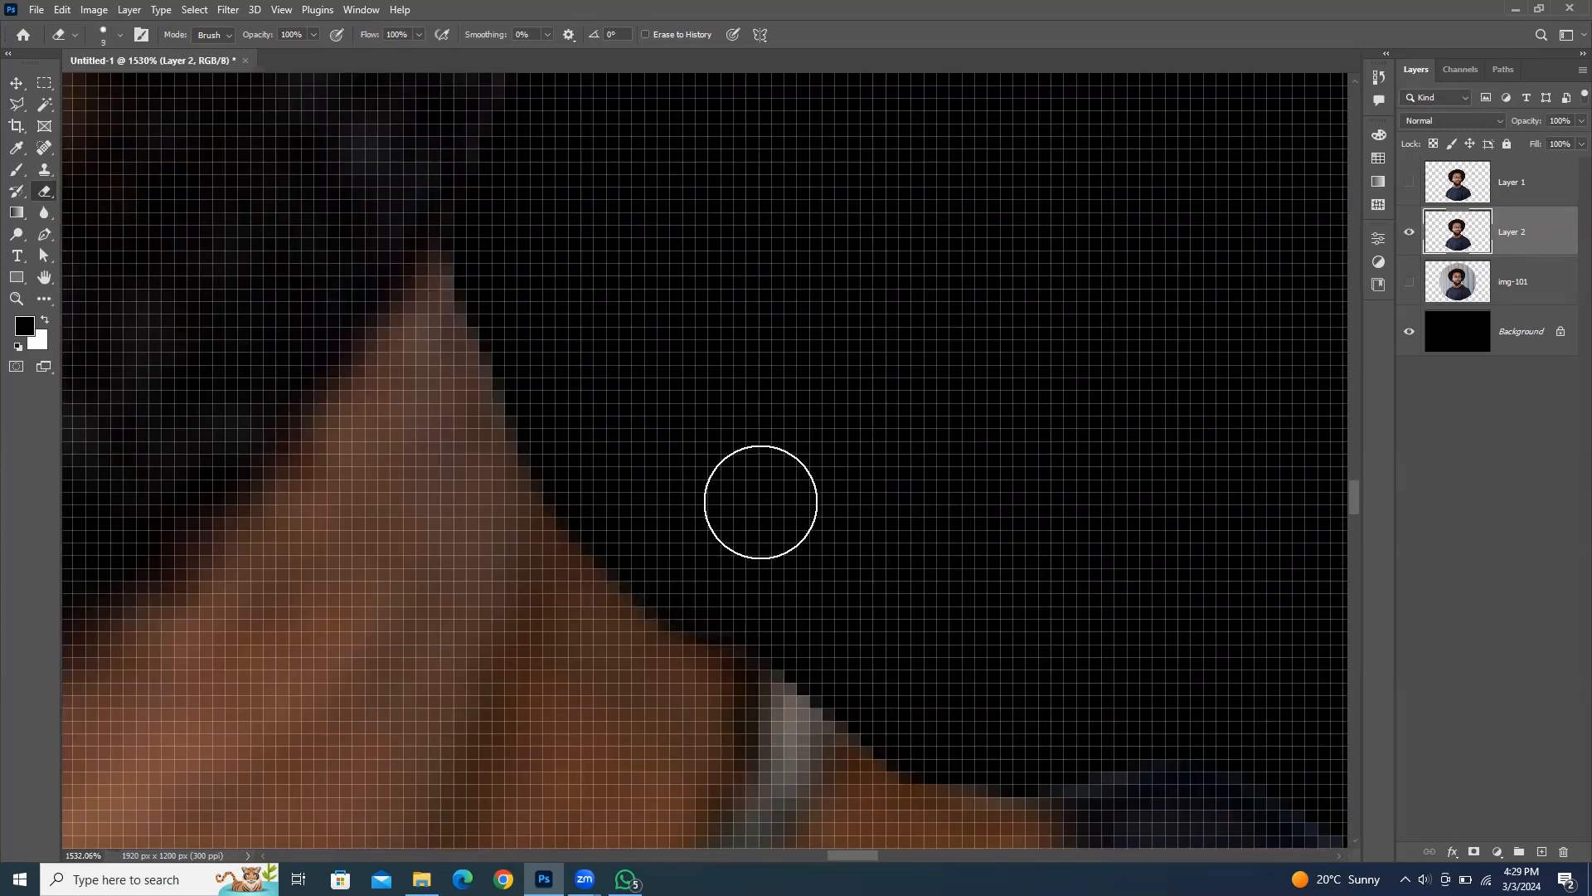
{"action": "key", "text": "bracketleft"}
{"action": "key", "text": "bracketleft"}
{"action": "key", "text": "bracketleft"}
{"action": "scroll", "coordinate": [773, 489], "scroll_direction": "down", "scroll_amount": 2}
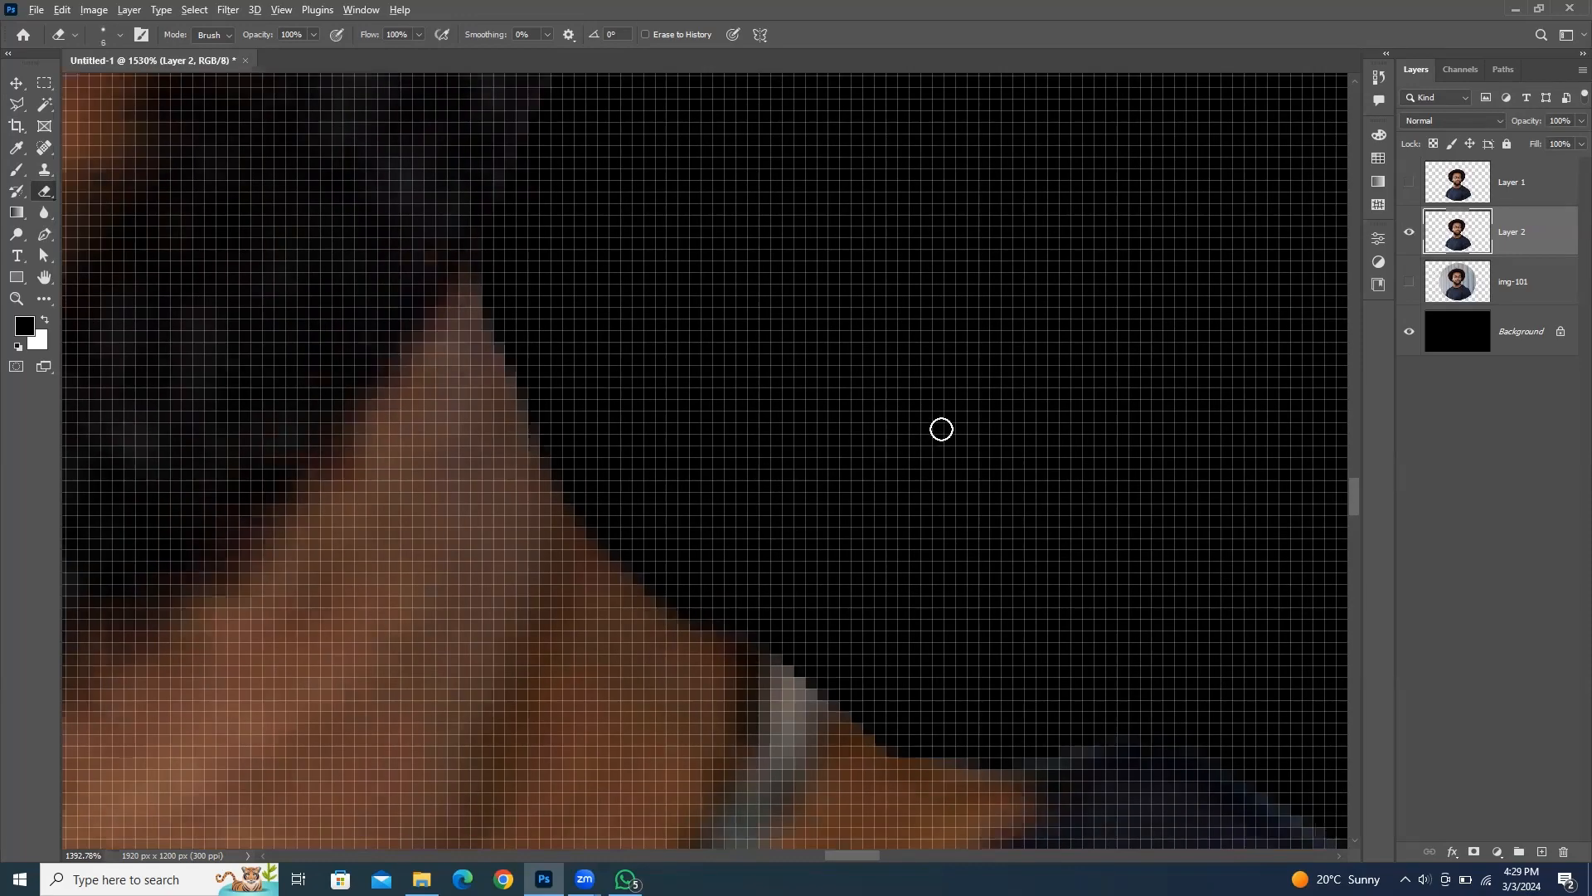
Step: Check the shirt's shoulder edge up close and enlarge the eraser brush to 45 px
{"action": "scroll", "coordinate": [1077, 570], "scroll_direction": "down", "scroll_amount": 5}
{"action": "left_click_drag", "start_coordinate": [1278, 676], "coordinate": [613, 256]}
{"action": "scroll", "coordinate": [630, 298], "scroll_direction": "up", "scroll_amount": 1}
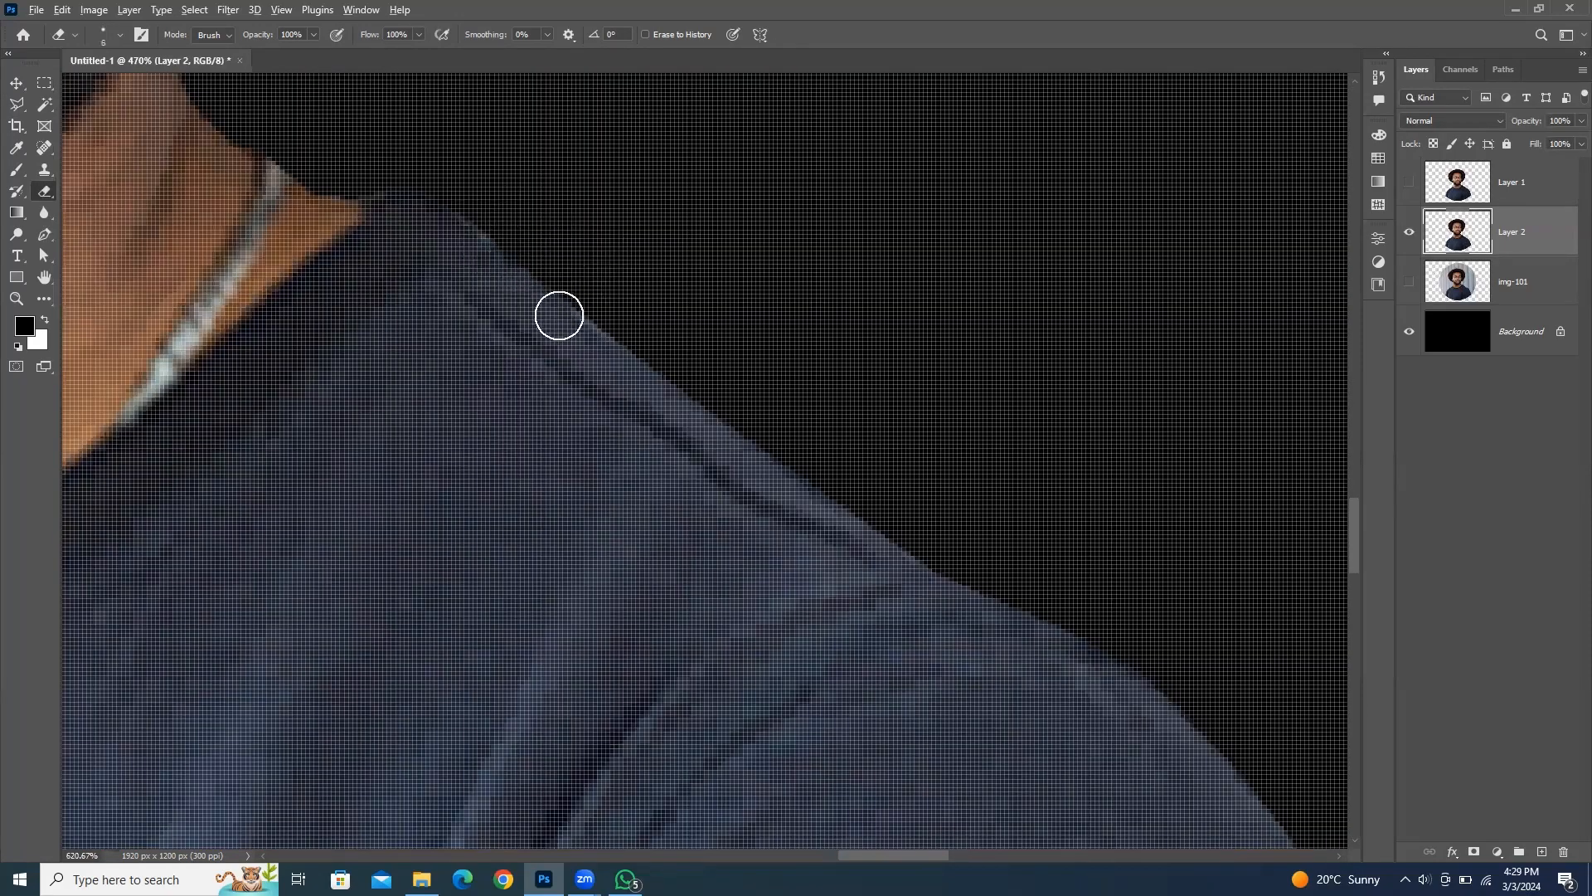
{"action": "scroll", "coordinate": [1028, 477], "scroll_direction": "up", "scroll_amount": 2}
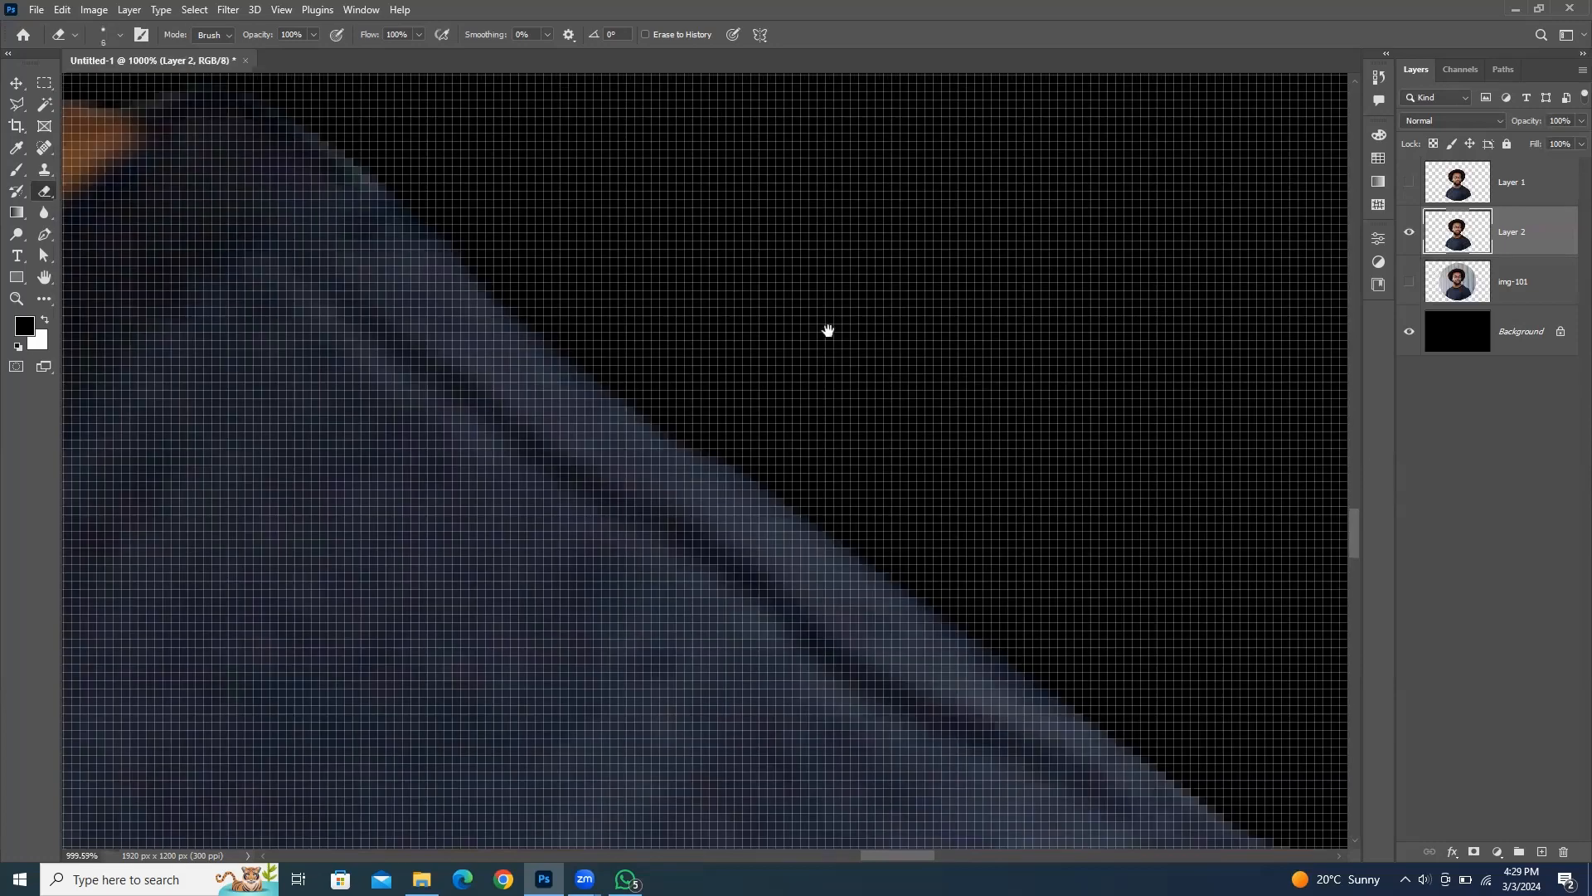
{"action": "scroll", "coordinate": [1020, 465], "scroll_direction": "down", "scroll_amount": 3}
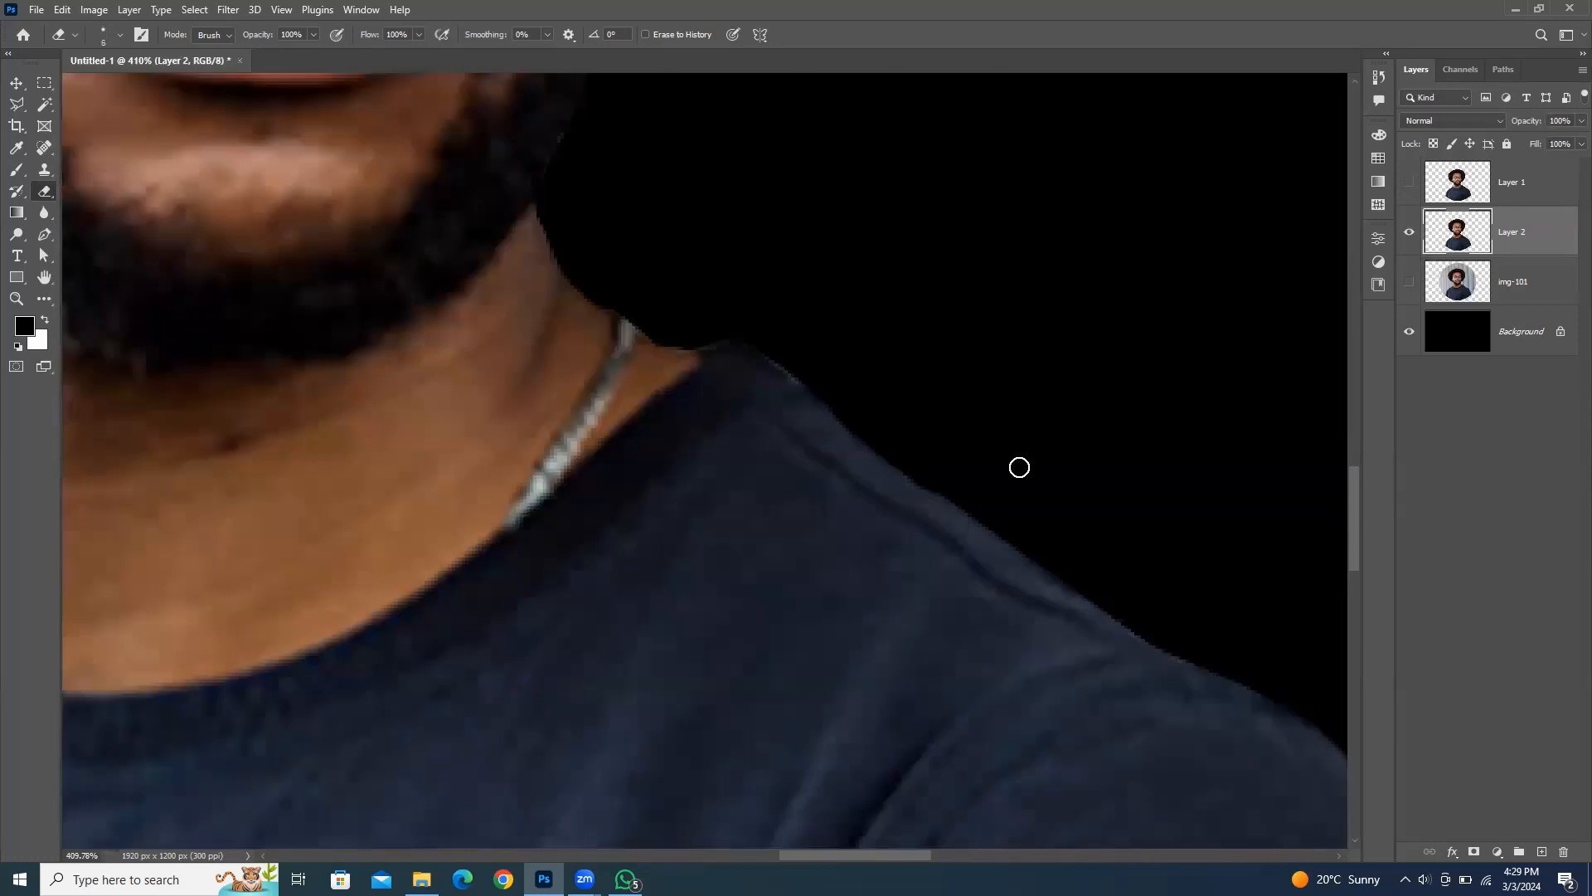
{"action": "scroll", "coordinate": [1006, 498], "scroll_direction": "up", "scroll_amount": 2}
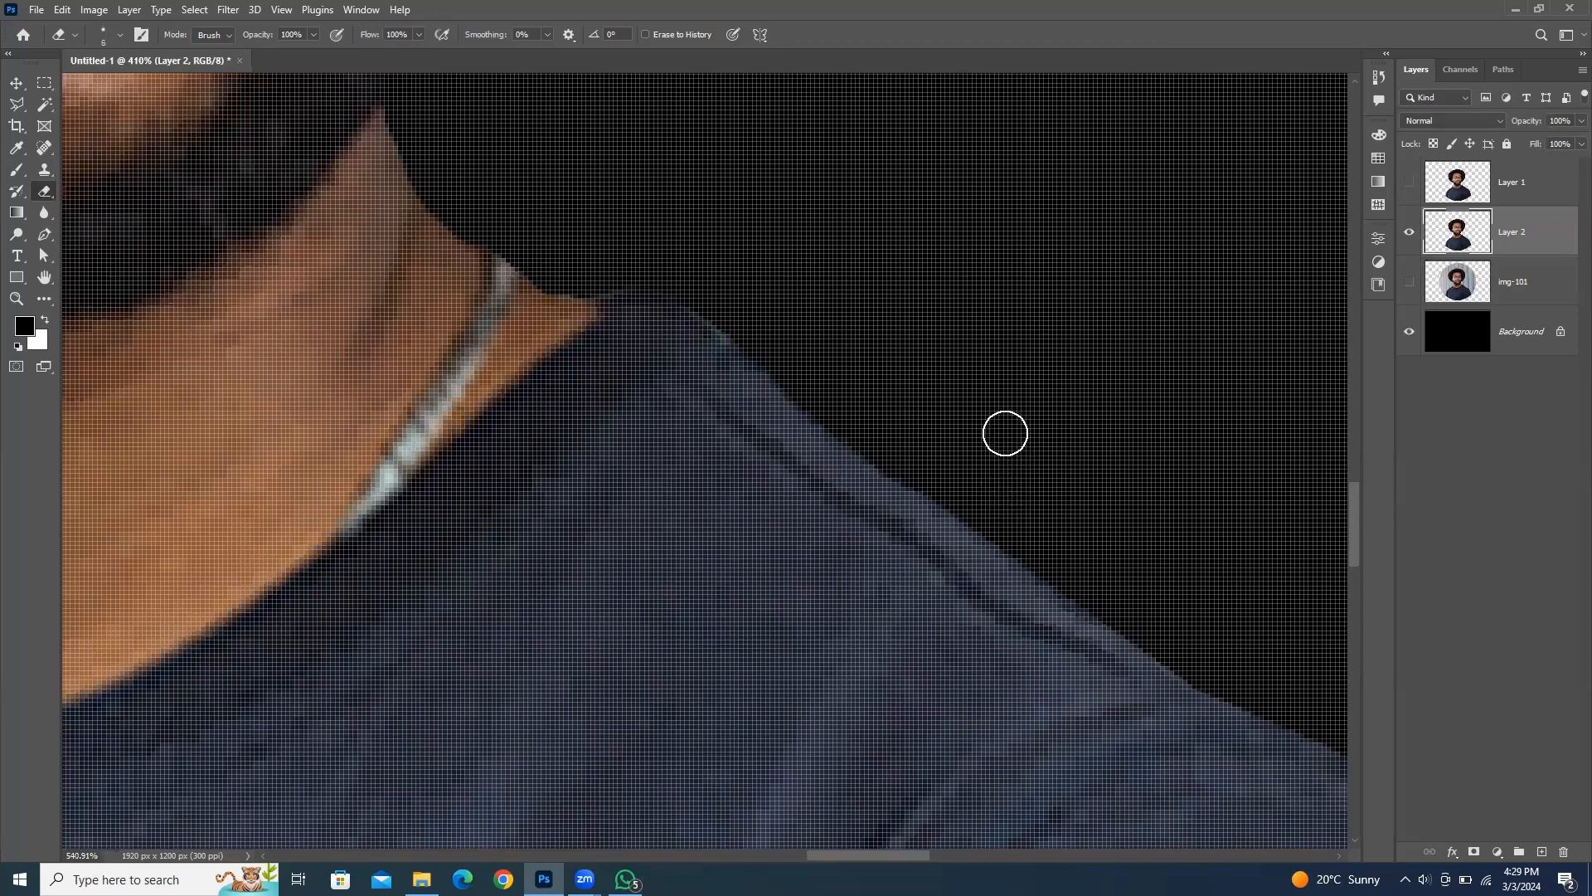
{"action": "key", "text": "bracketright"}
{"action": "key", "text": "bracketright"}
{"action": "key", "text": "bracketright"}
{"action": "key", "text": "bracketright"}
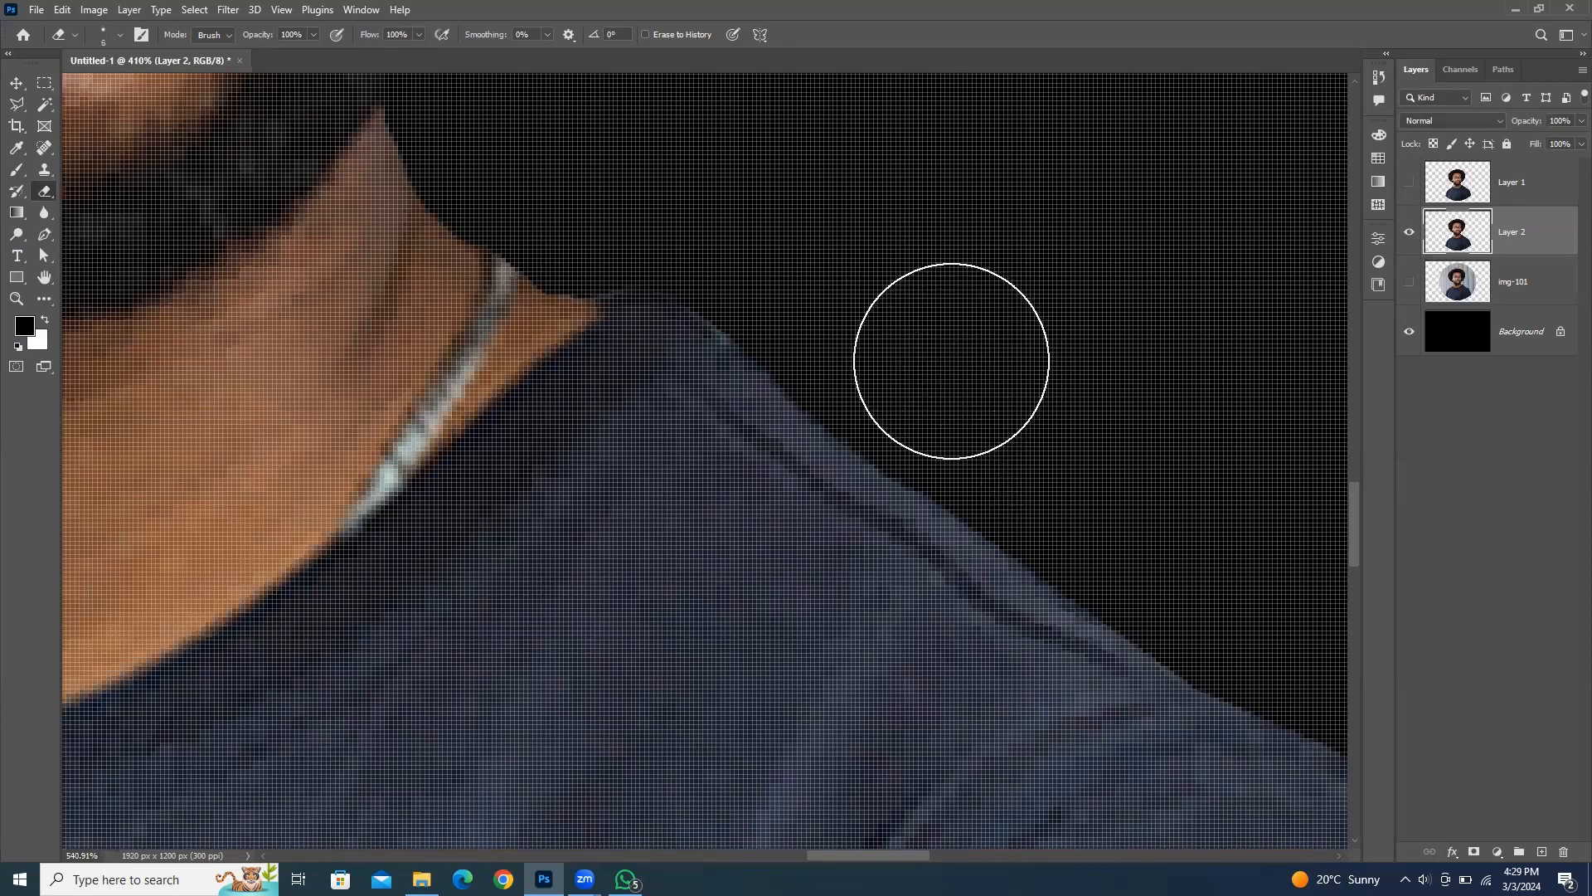
Step: Reduce the eraser brush to 9 px for the edge where the necklace meets the shirt collar
{"action": "scroll", "coordinate": [965, 364], "scroll_direction": "up", "scroll_amount": 2}
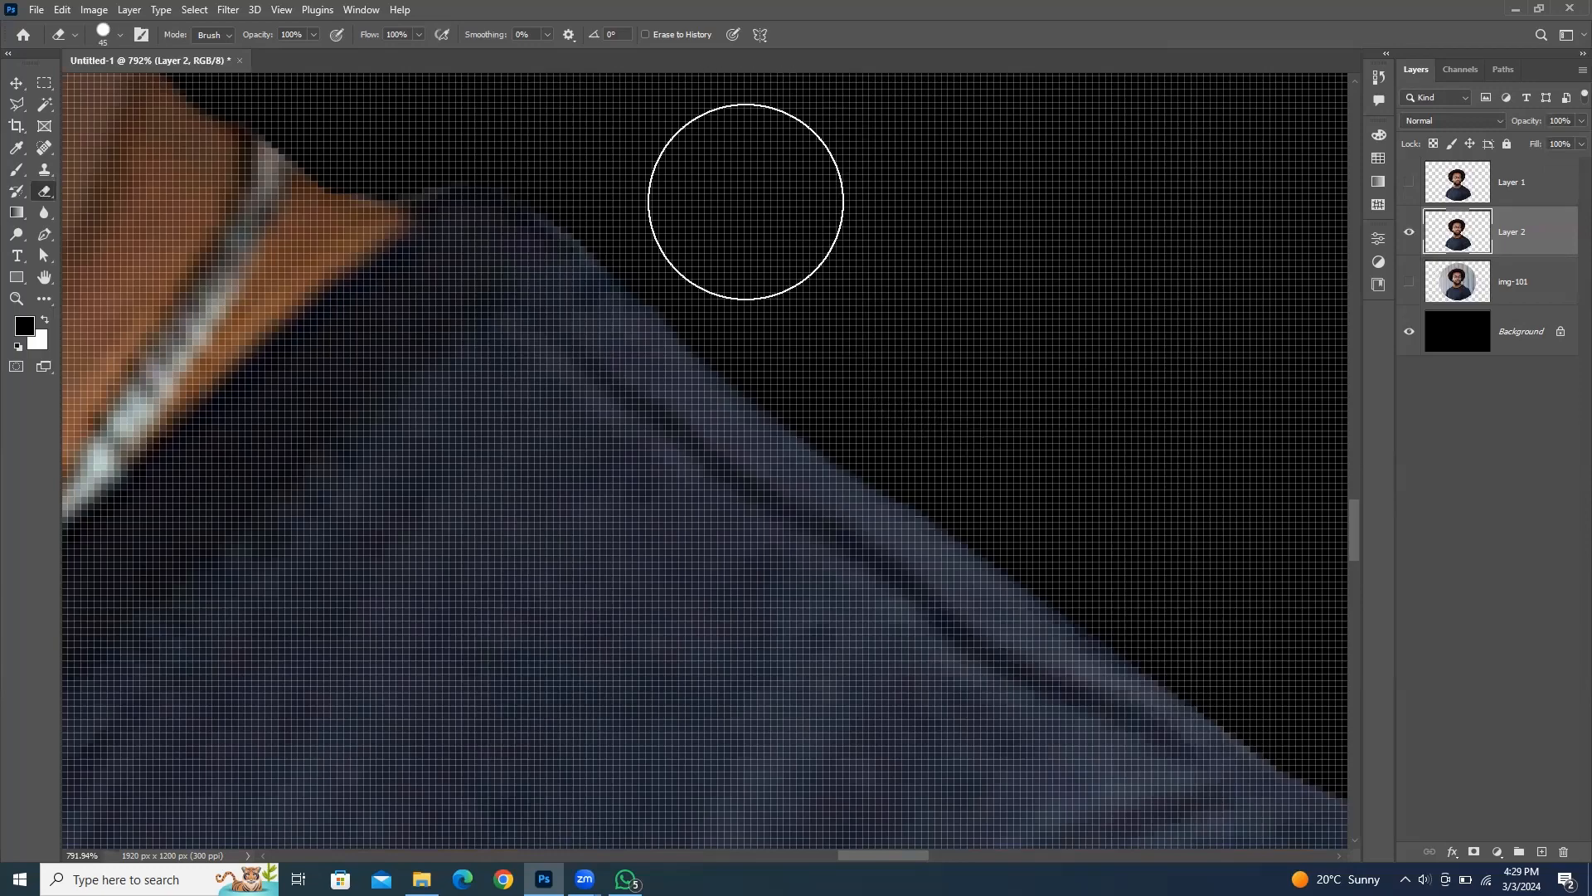
{"action": "left_click_drag", "start_coordinate": [920, 359], "coordinate": [982, 517]}
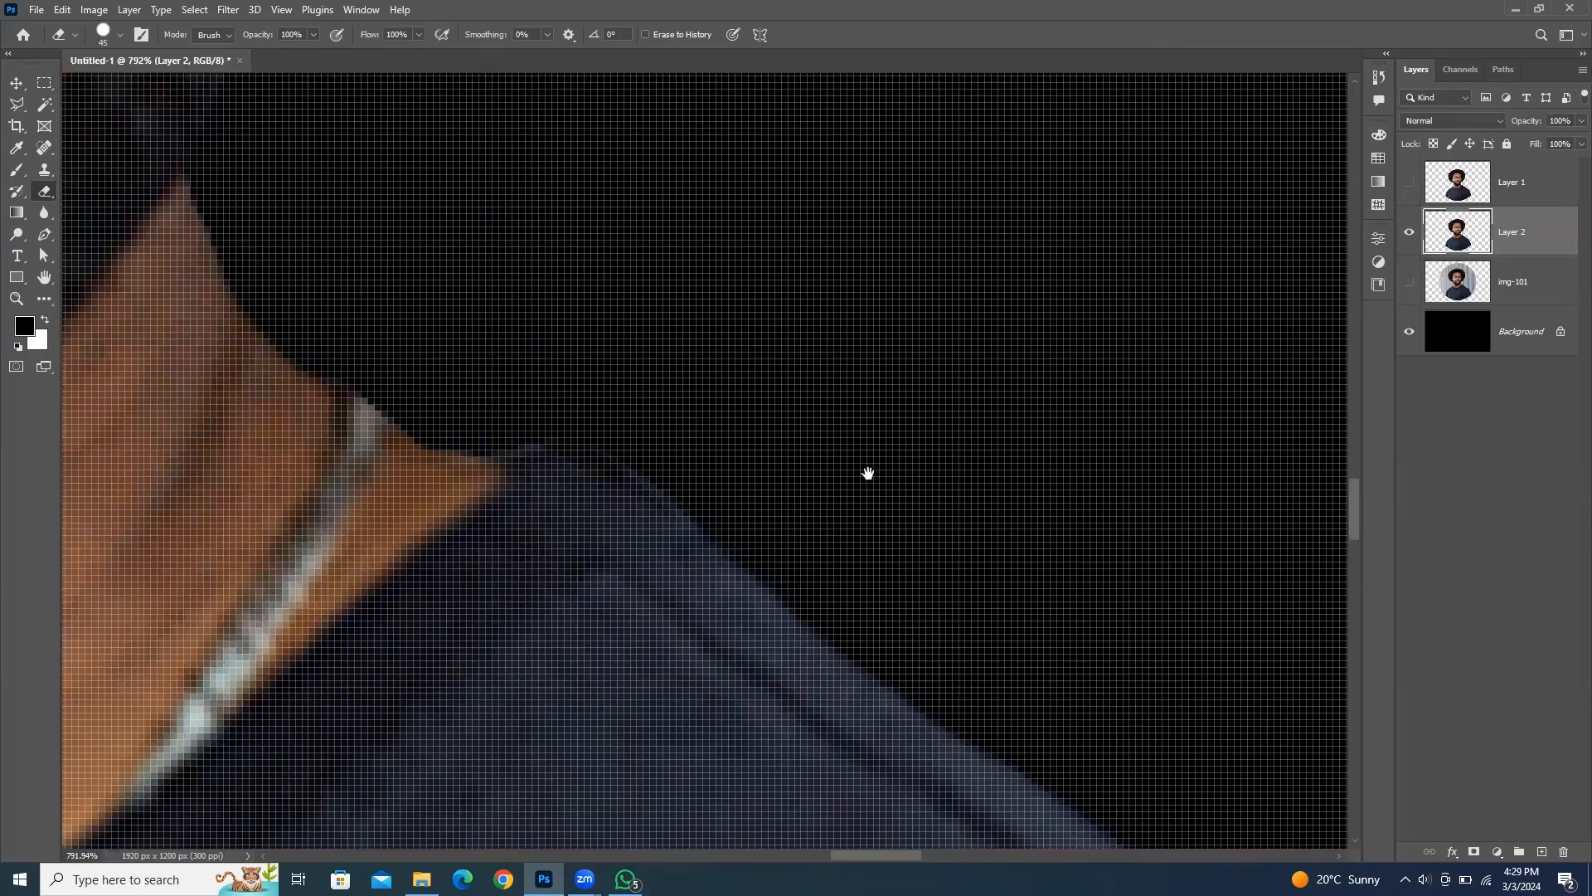
{"action": "scroll", "coordinate": [853, 464], "scroll_direction": "down", "scroll_amount": 1}
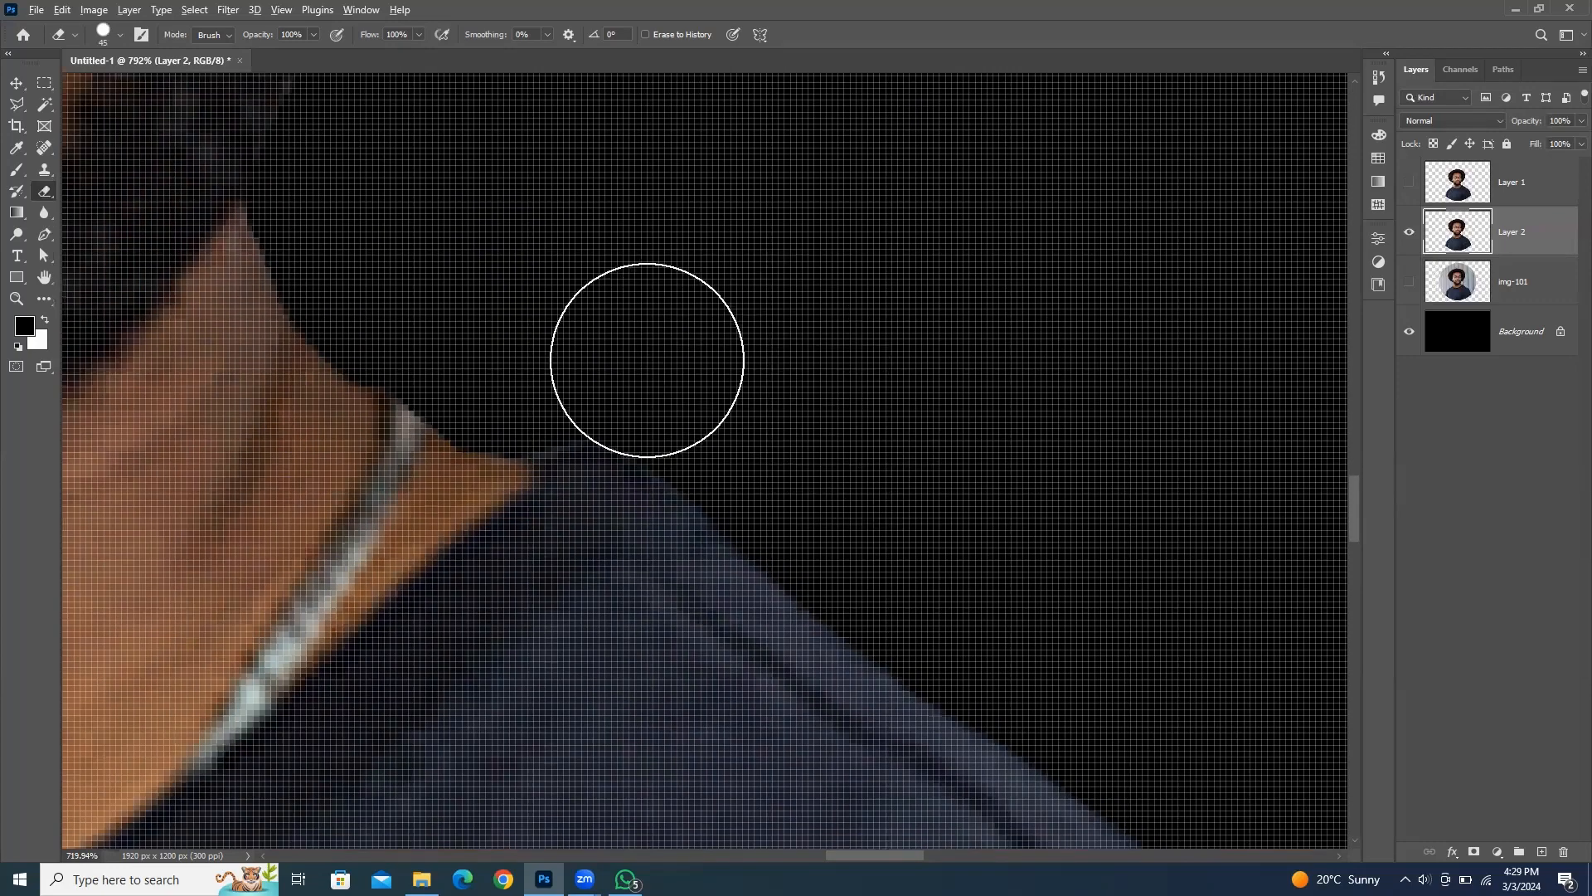
{"action": "scroll", "coordinate": [688, 494], "scroll_direction": "up", "scroll_amount": 3}
{"action": "key", "text": "bracketleft"}
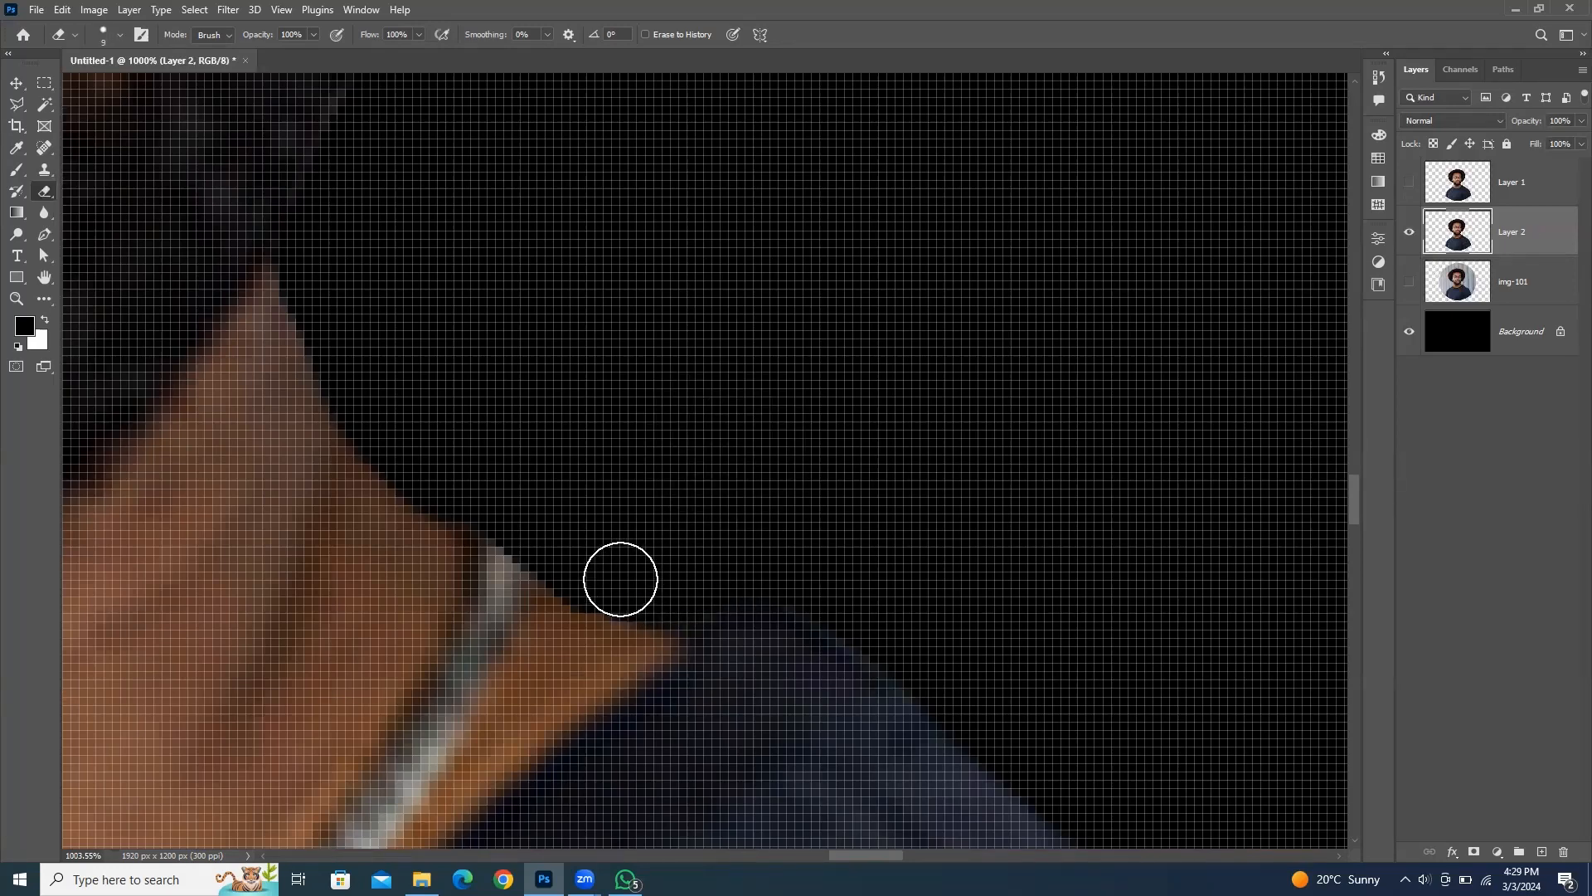
Step: Examine the neck and shirt collar edges up close on both sides of the cutout
{"action": "key", "text": "alt+space"}
{"action": "key", "text": "Escape"}
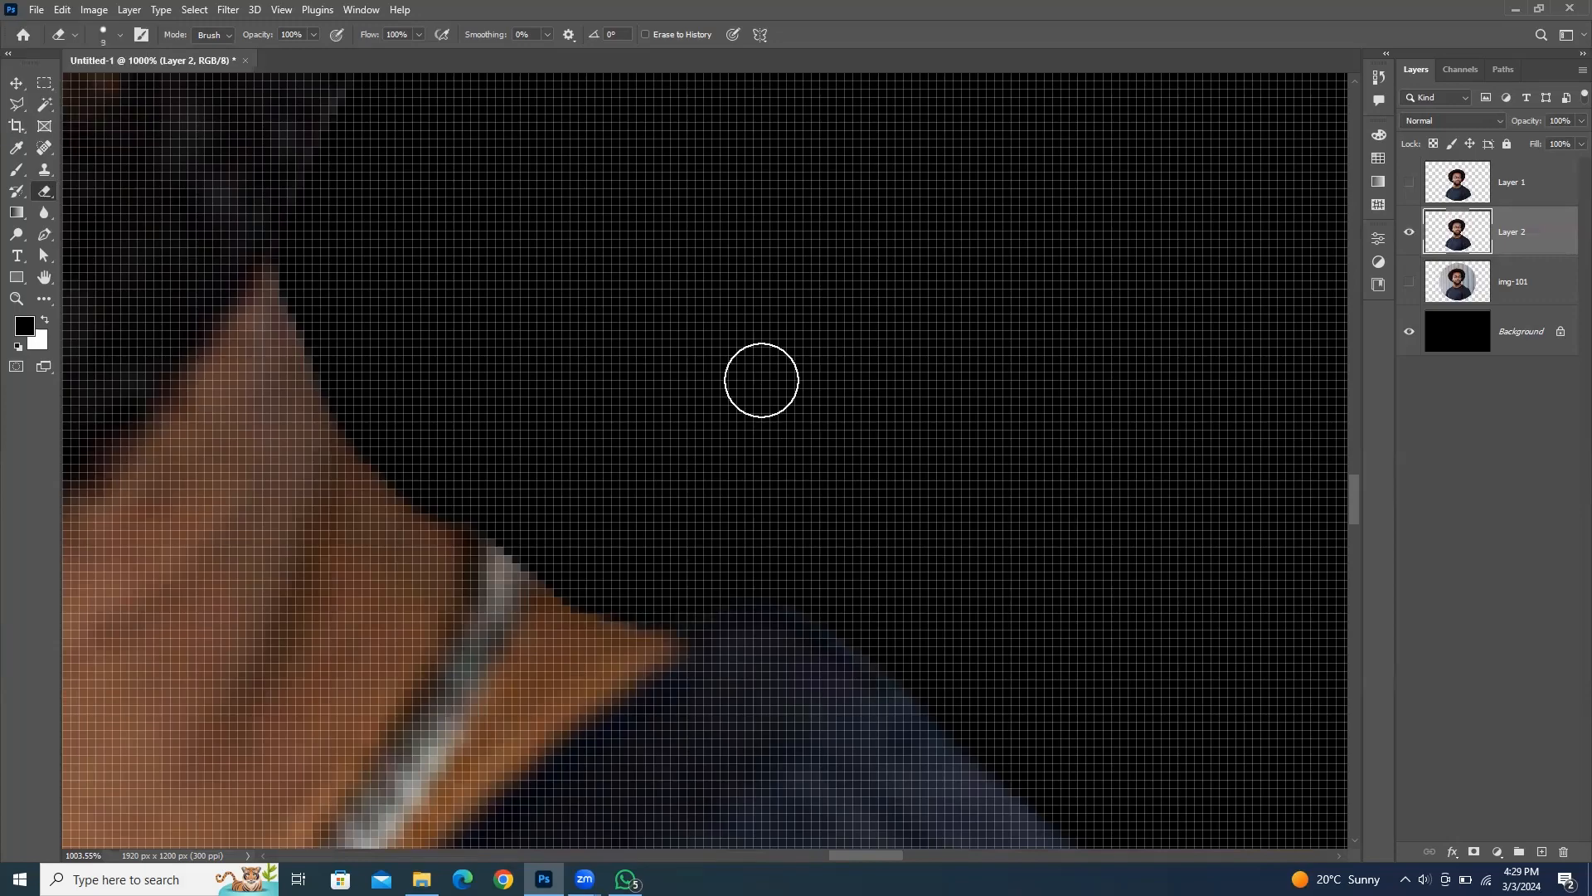
{"action": "scroll", "coordinate": [865, 372], "scroll_direction": "down", "scroll_amount": 5}
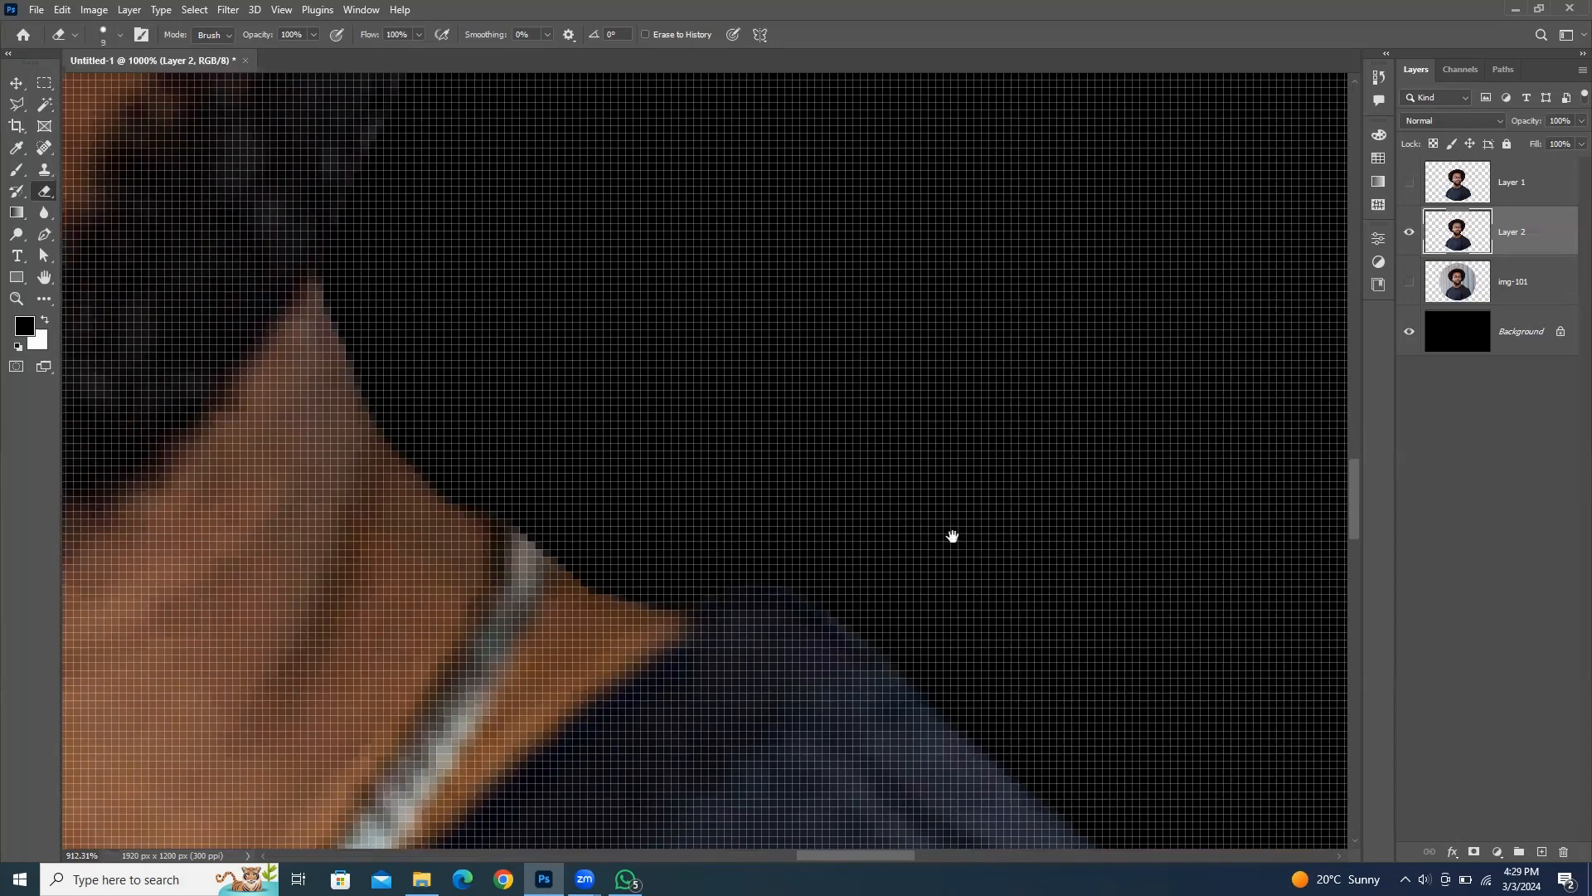
{"action": "scroll", "coordinate": [798, 417], "scroll_direction": "down", "scroll_amount": 8}
{"action": "scroll", "coordinate": [904, 384], "scroll_direction": "up", "scroll_amount": 3}
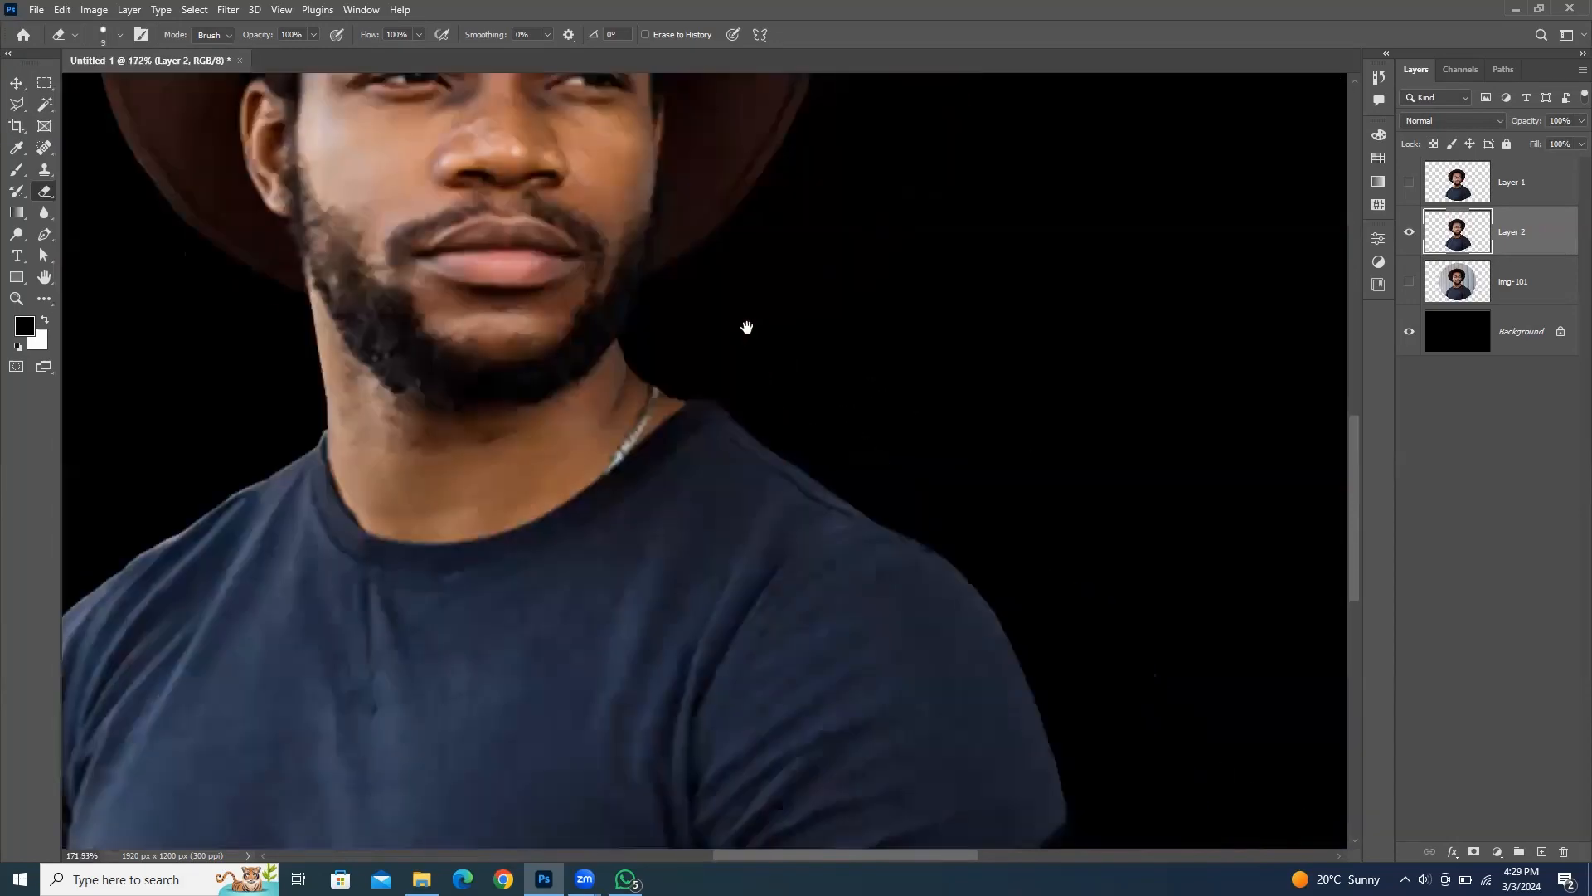
{"action": "left_click_drag", "start_coordinate": [474, 372], "coordinate": [967, 372]}
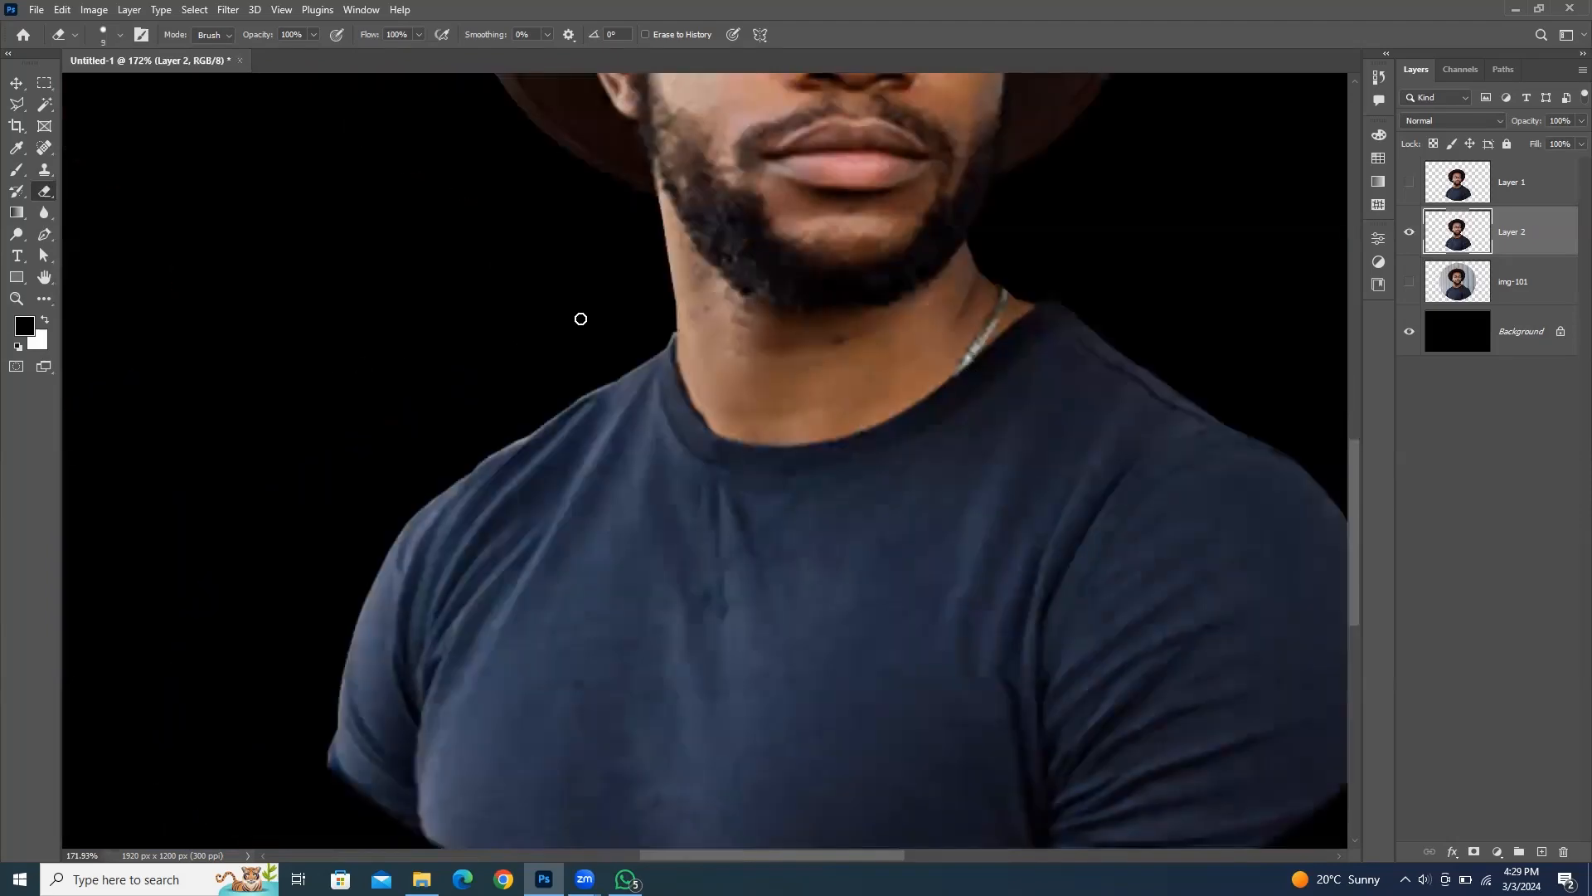
{"action": "scroll", "coordinate": [615, 285], "scroll_direction": "up", "scroll_amount": 5}
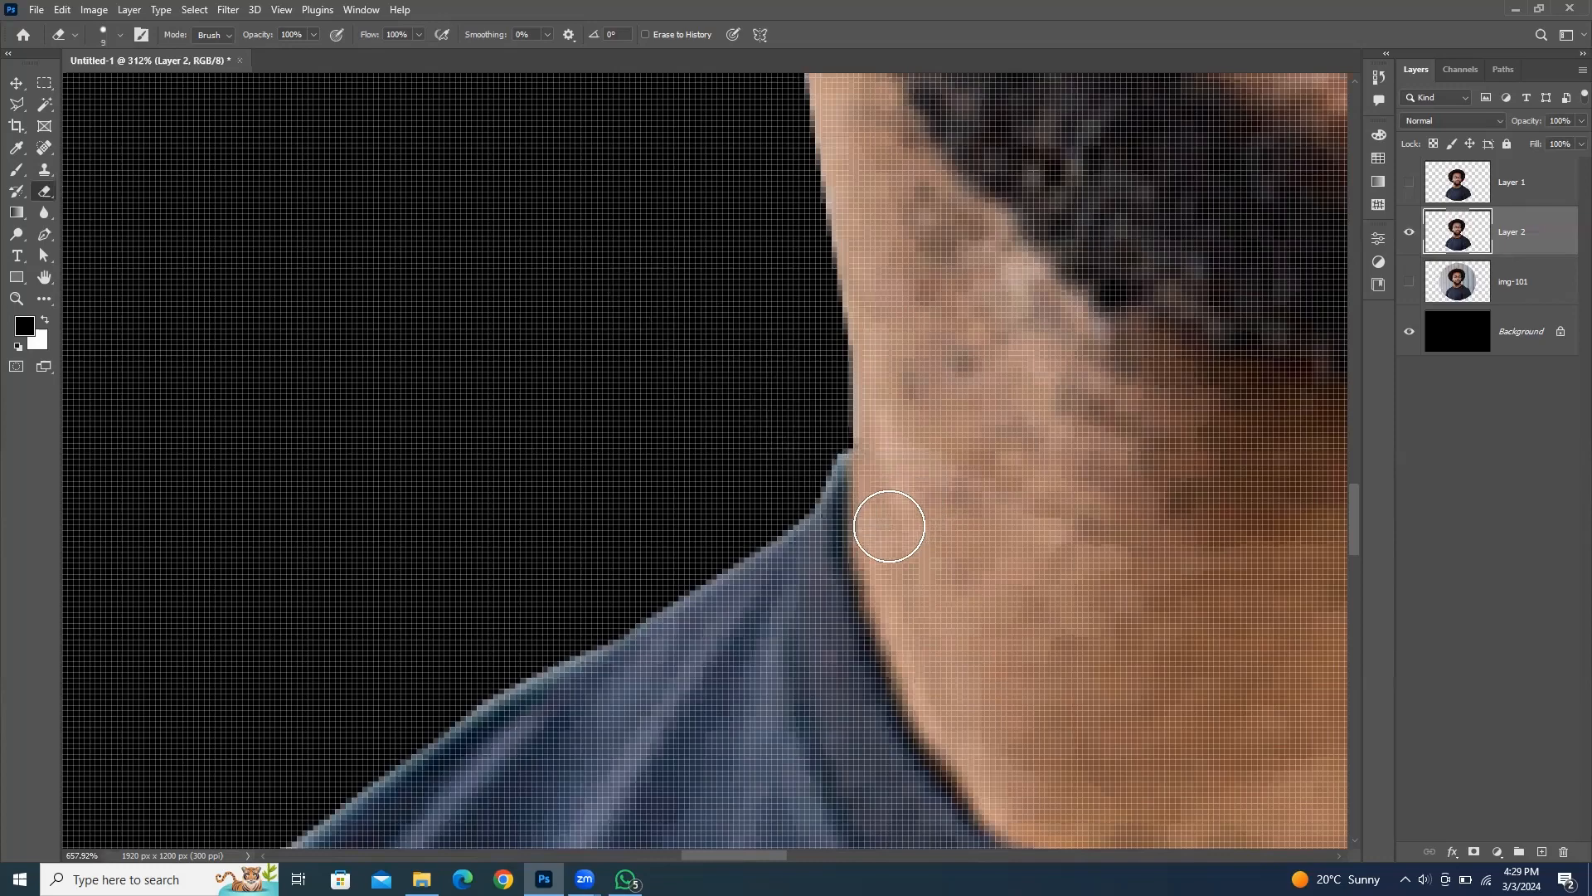
{"action": "scroll", "coordinate": [906, 507], "scroll_direction": "up", "scroll_amount": 2}
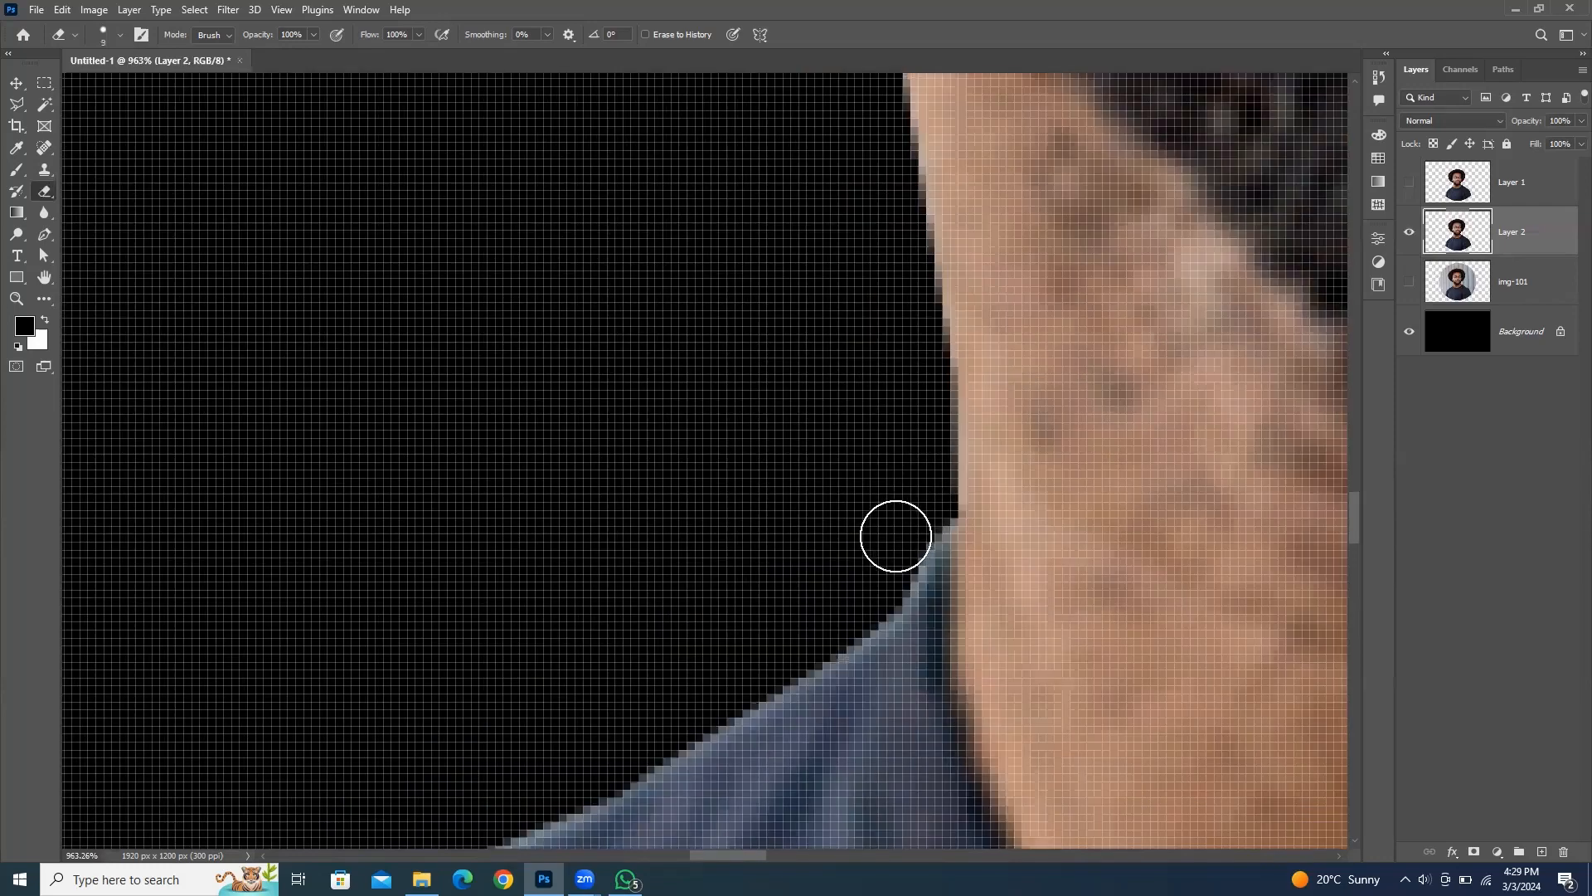
{"action": "scroll", "coordinate": [834, 507], "scroll_direction": "down", "scroll_amount": 1}
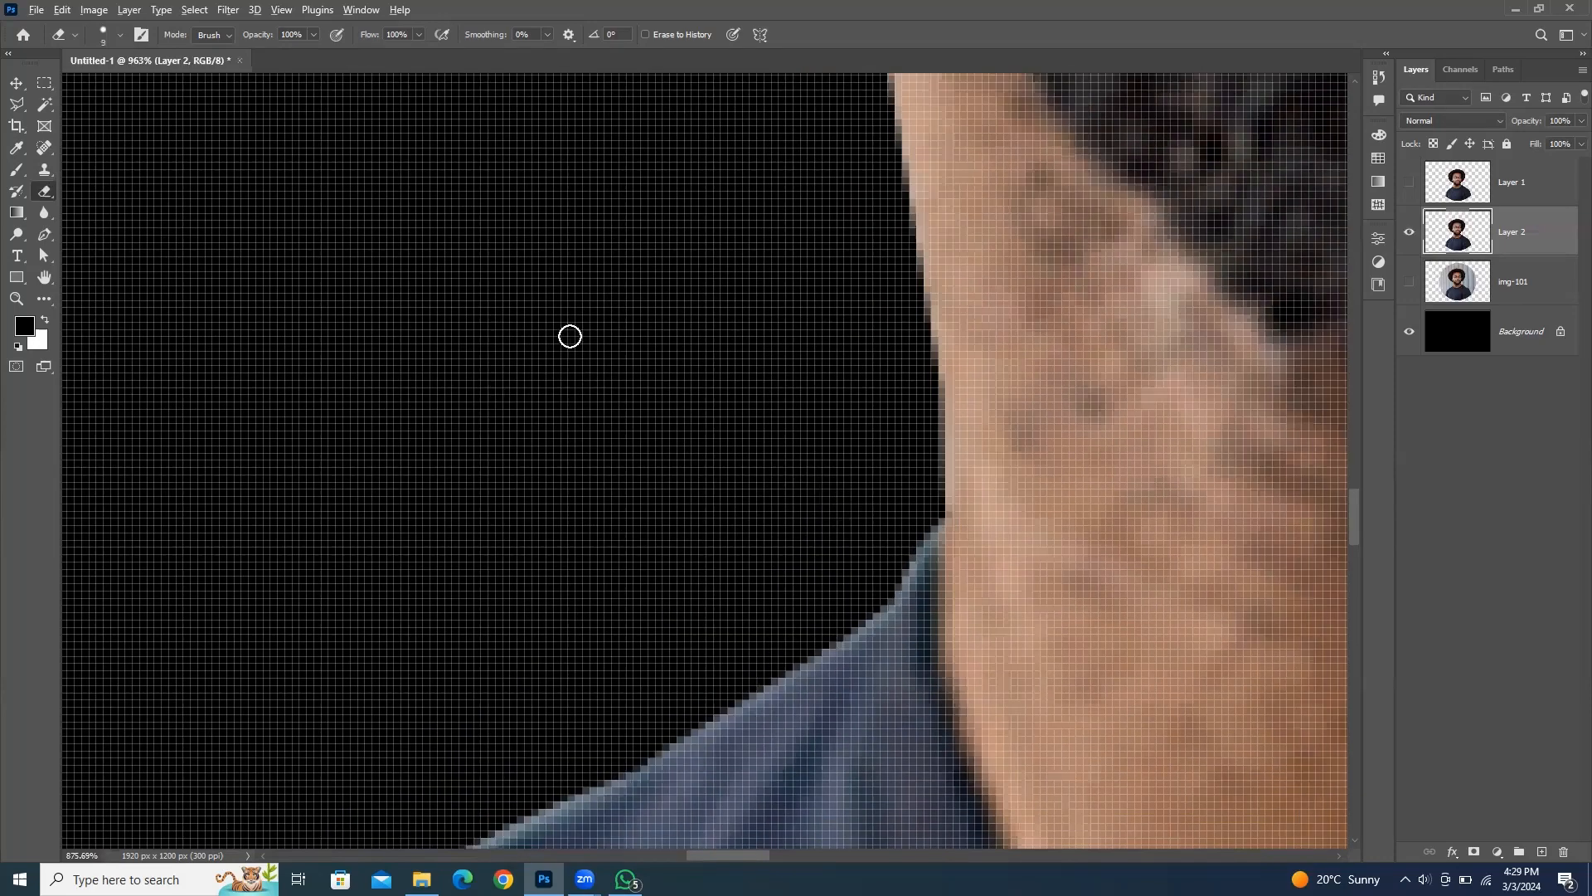
Step: Erase the light fringe along the top edge of the man's right shoulder, smoothing the bumps in its outline
{"action": "scroll", "coordinate": [903, 832], "scroll_direction": "down", "scroll_amount": 6}
{"action": "mouse_move", "coordinate": [899, 807]}
{"action": "left_mouse_down"}
{"action": "mouse_move", "coordinate": [586, 480]}
{"action": "mouse_move", "coordinate": [913, 390]}
{"action": "left_mouse_up"}
{"action": "scroll", "coordinate": [935, 249], "scroll_direction": "up", "scroll_amount": 3}
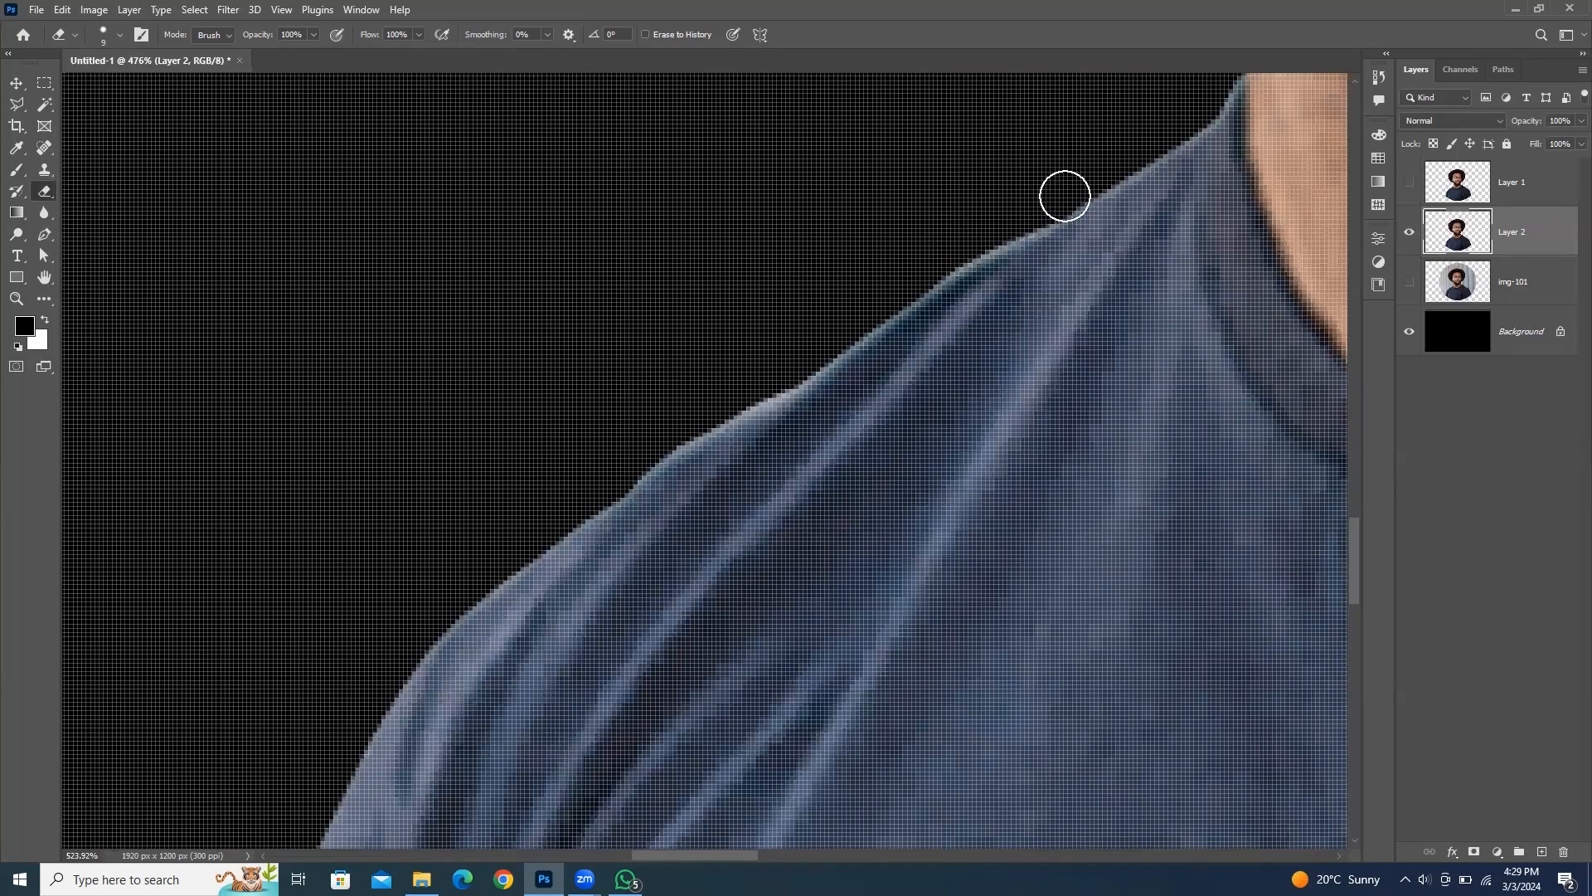
{"action": "key", "text": "bracketright"}
{"action": "scroll", "coordinate": [954, 261], "scroll_direction": "up", "scroll_amount": 3}
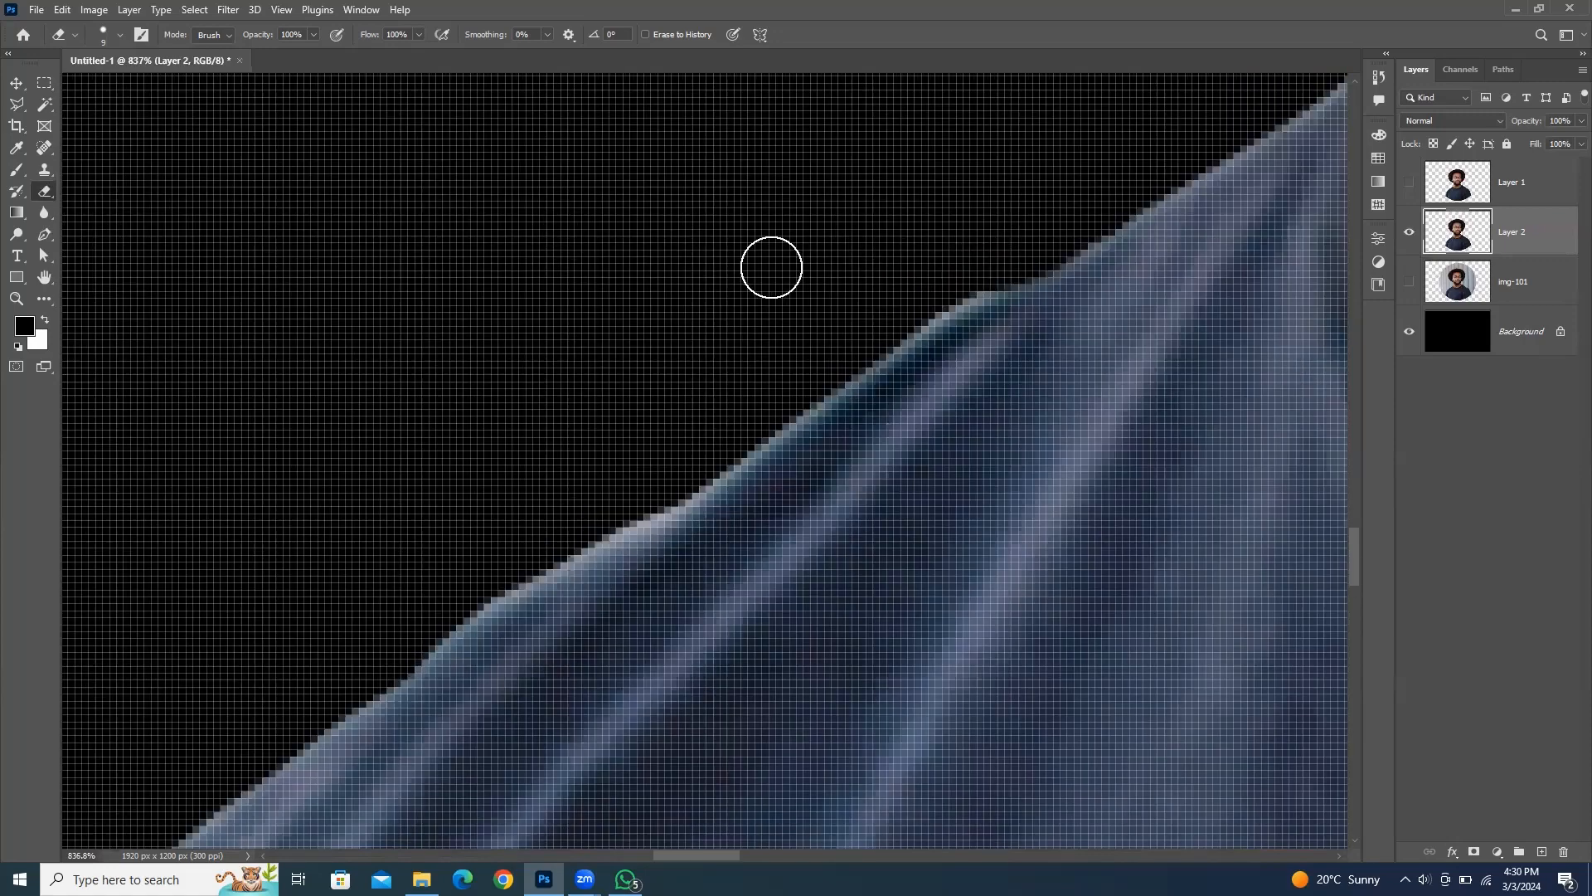
{"action": "mouse_move", "coordinate": [1009, 248]}
{"action": "left_mouse_down"}
{"action": "mouse_move", "coordinate": [934, 291]}
{"action": "mouse_move", "coordinate": [518, 372]}
{"action": "left_mouse_up"}
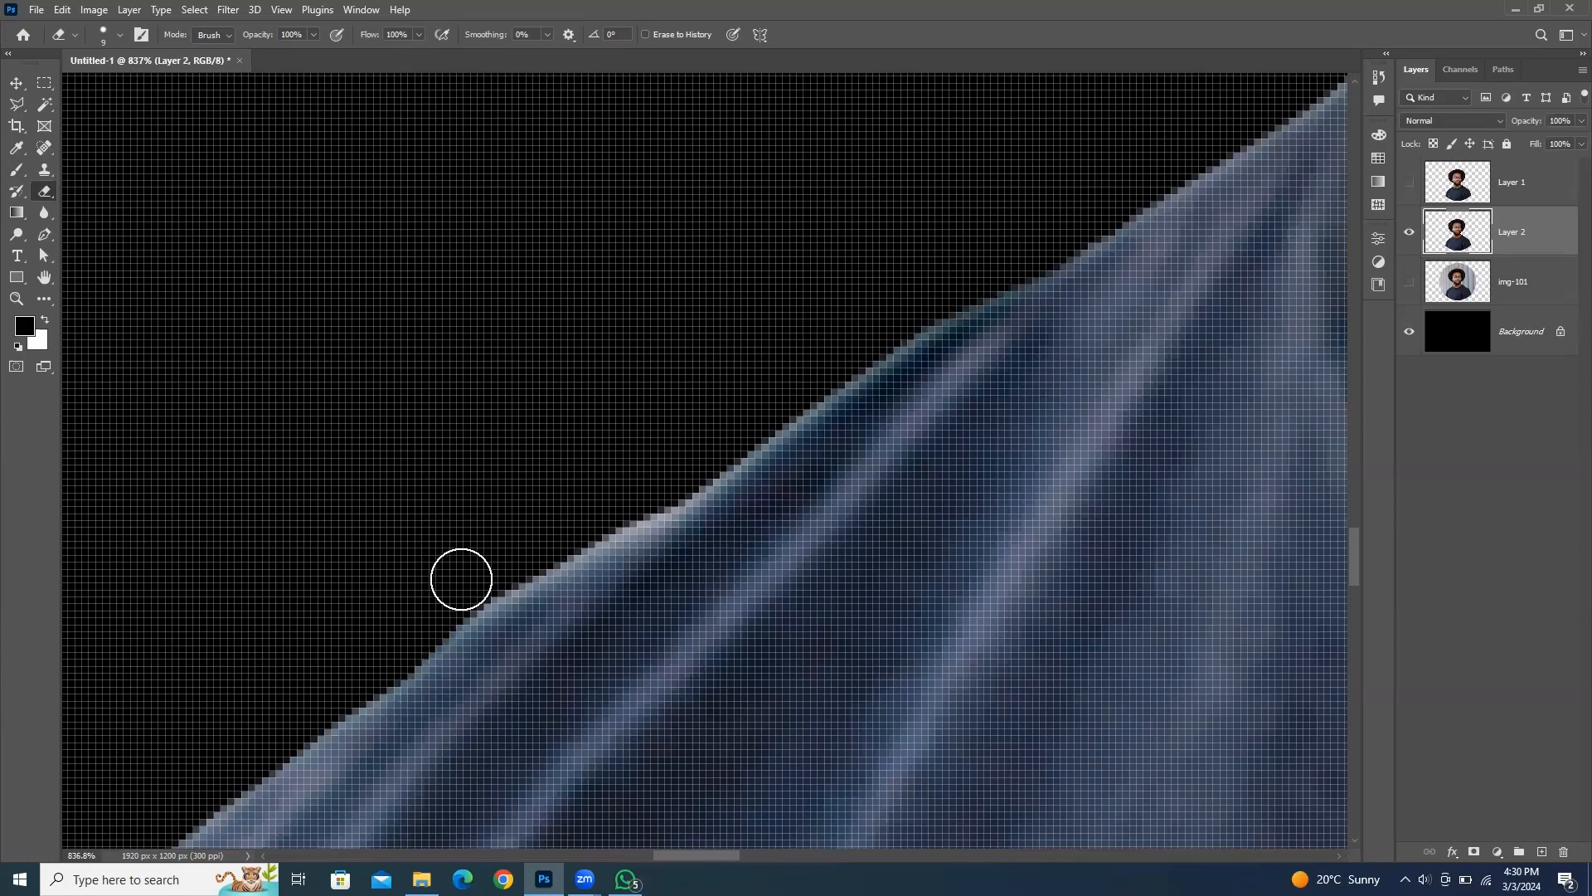
{"action": "mouse_move", "coordinate": [462, 576]}
{"action": "left_mouse_down"}
{"action": "mouse_move", "coordinate": [598, 534]}
{"action": "mouse_move", "coordinate": [825, 402]}
{"action": "left_mouse_up"}
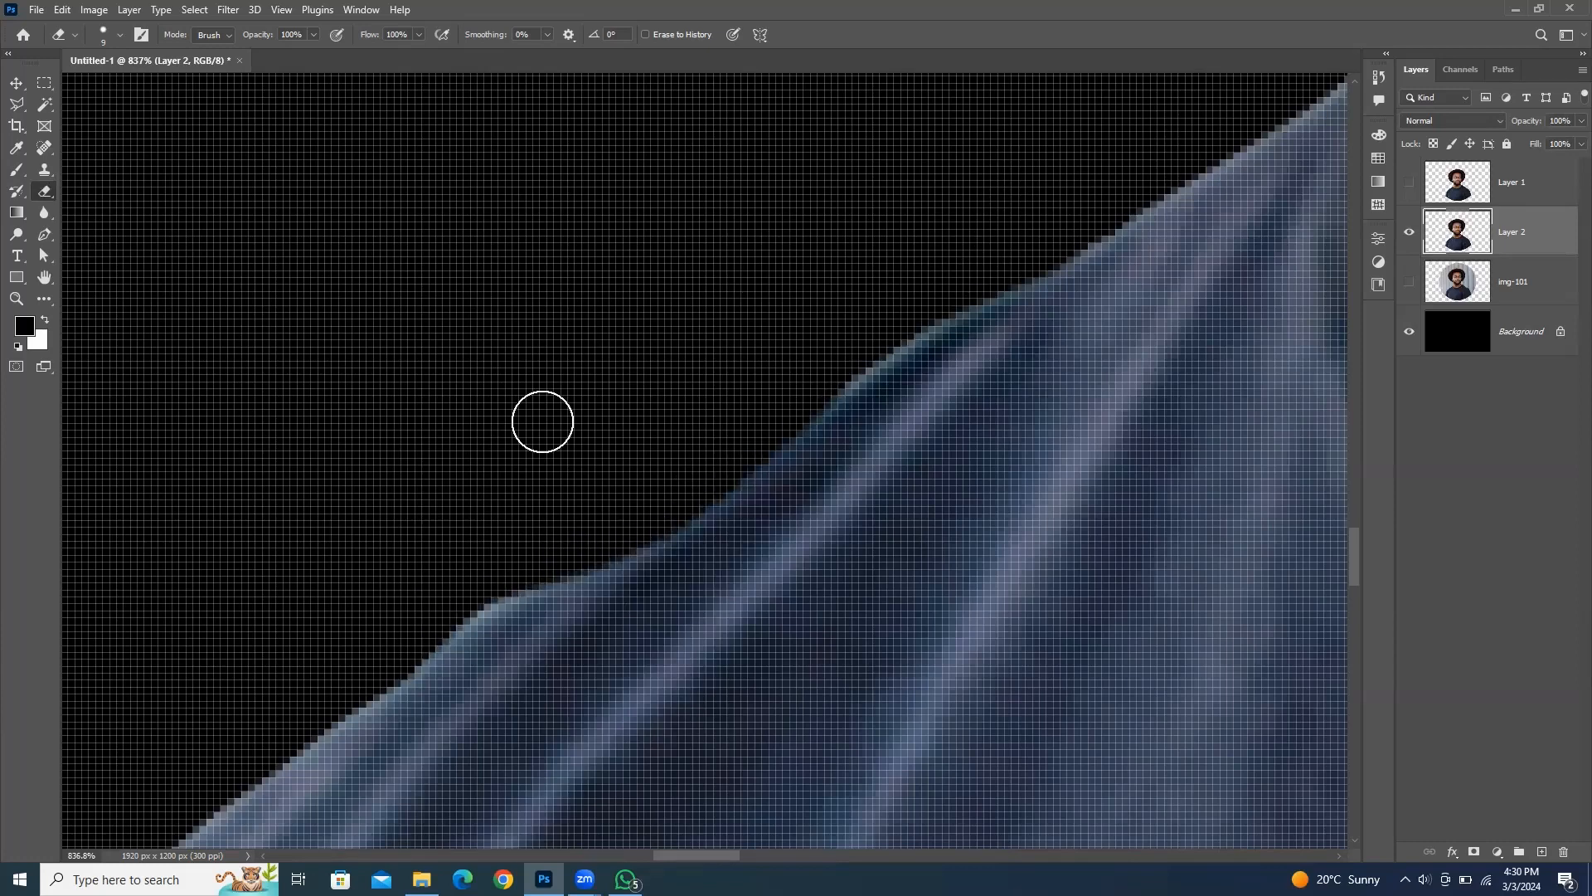
{"action": "left_click_drag", "start_coordinate": [608, 526], "coordinate": [439, 614]}
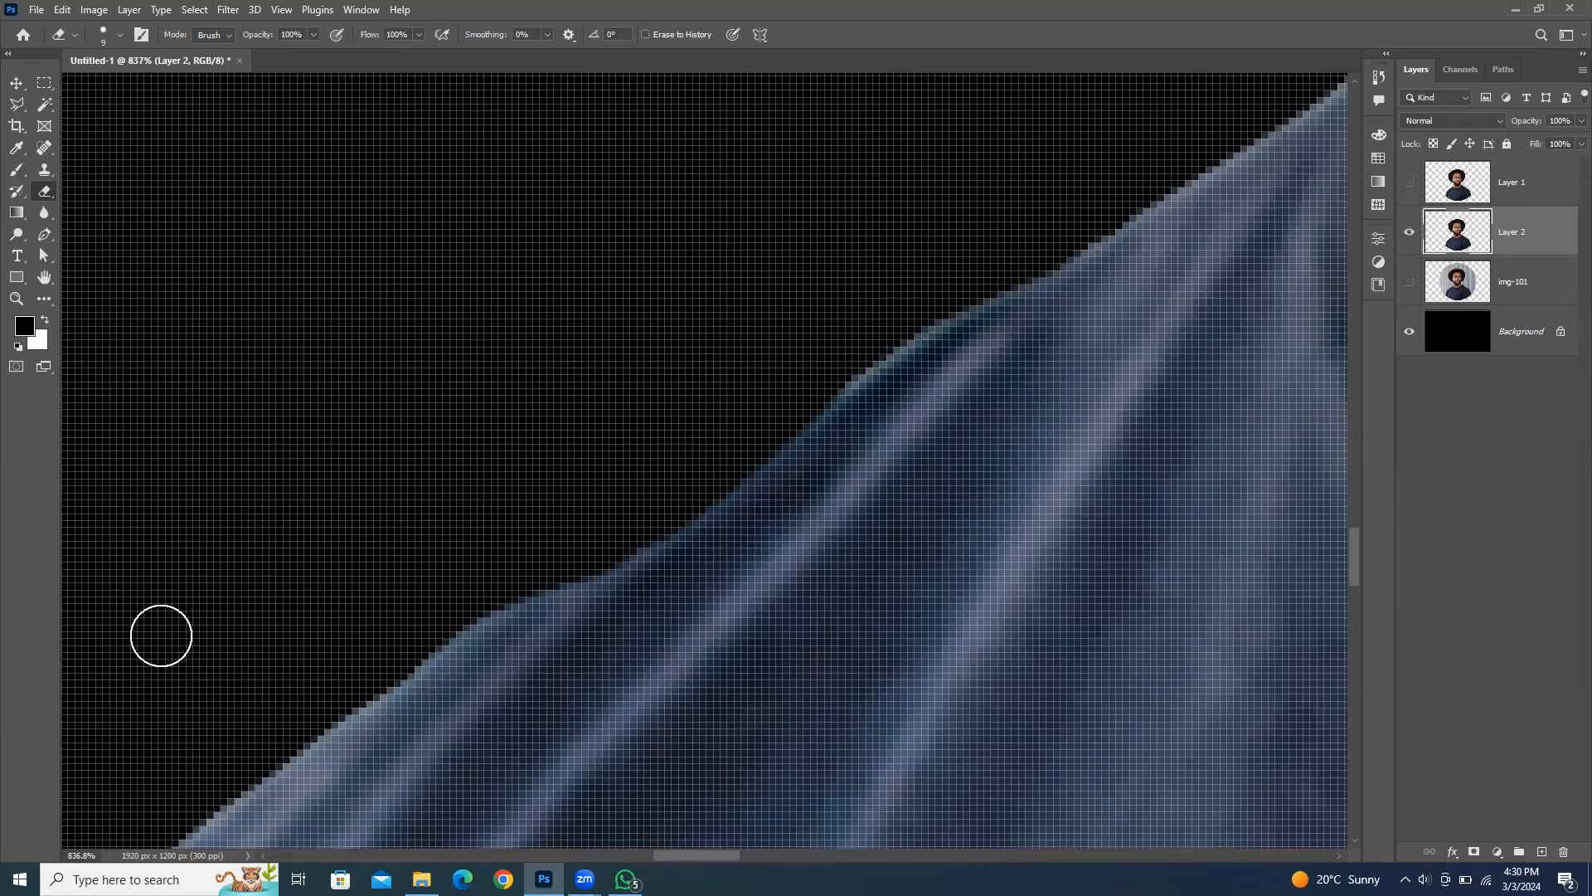
{"action": "mouse_move", "coordinate": [615, 562]}
{"action": "left_mouse_down"}
{"action": "mouse_move", "coordinate": [630, 519]}
{"action": "mouse_move", "coordinate": [803, 387]}
{"action": "left_mouse_up"}
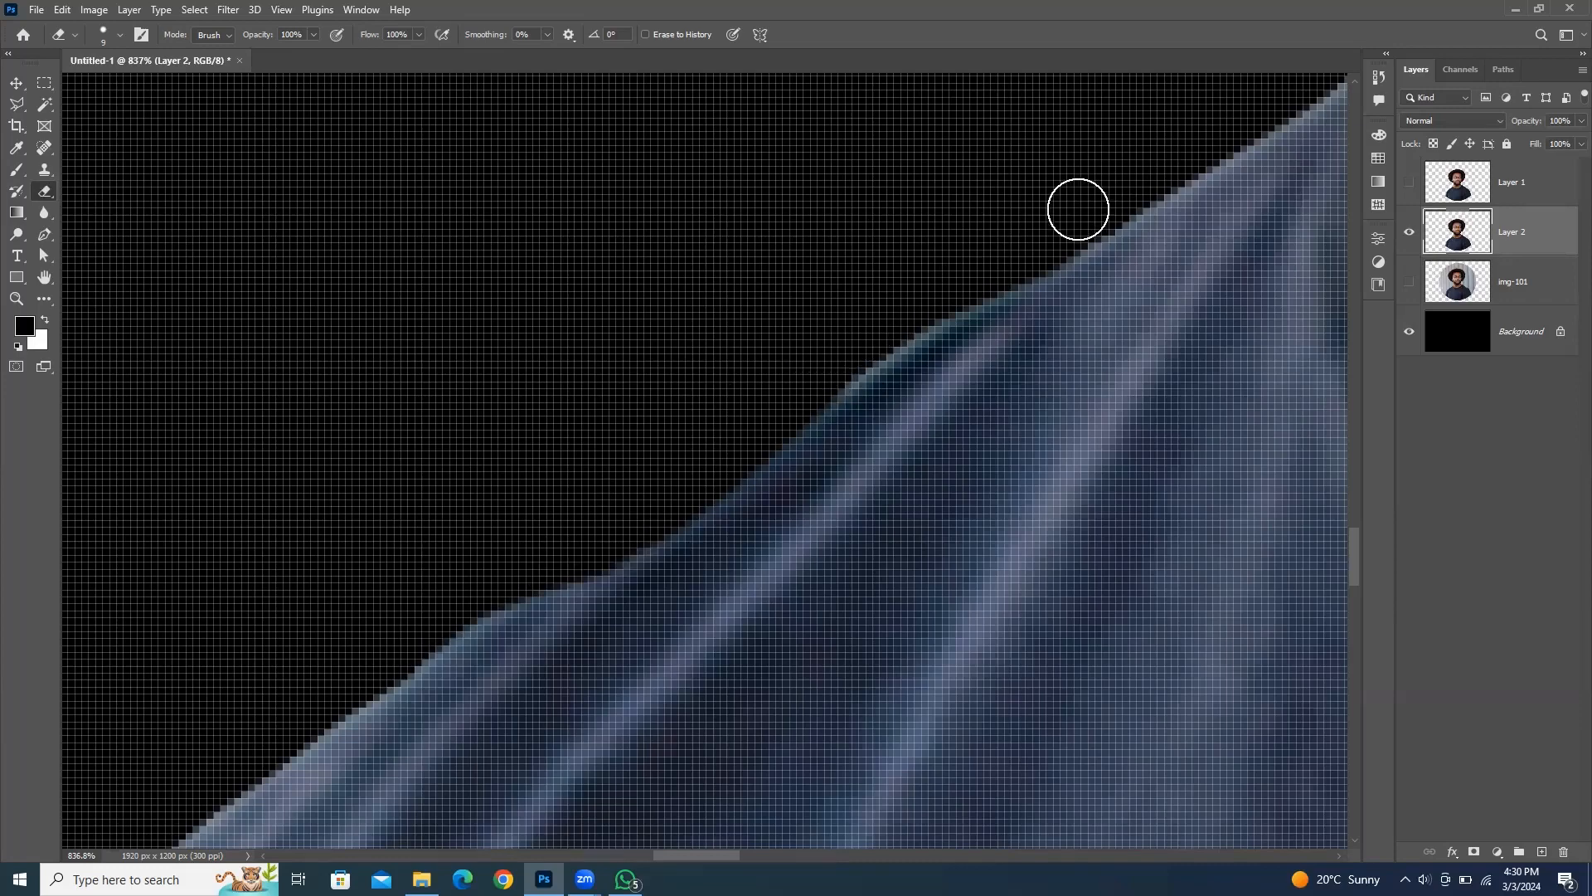
Step: Smooth the remaining uneven outline on the outer slope of the man's right shoulder with short eraser strokes
{"action": "scroll", "coordinate": [751, 446], "scroll_direction": "down", "scroll_amount": 3}
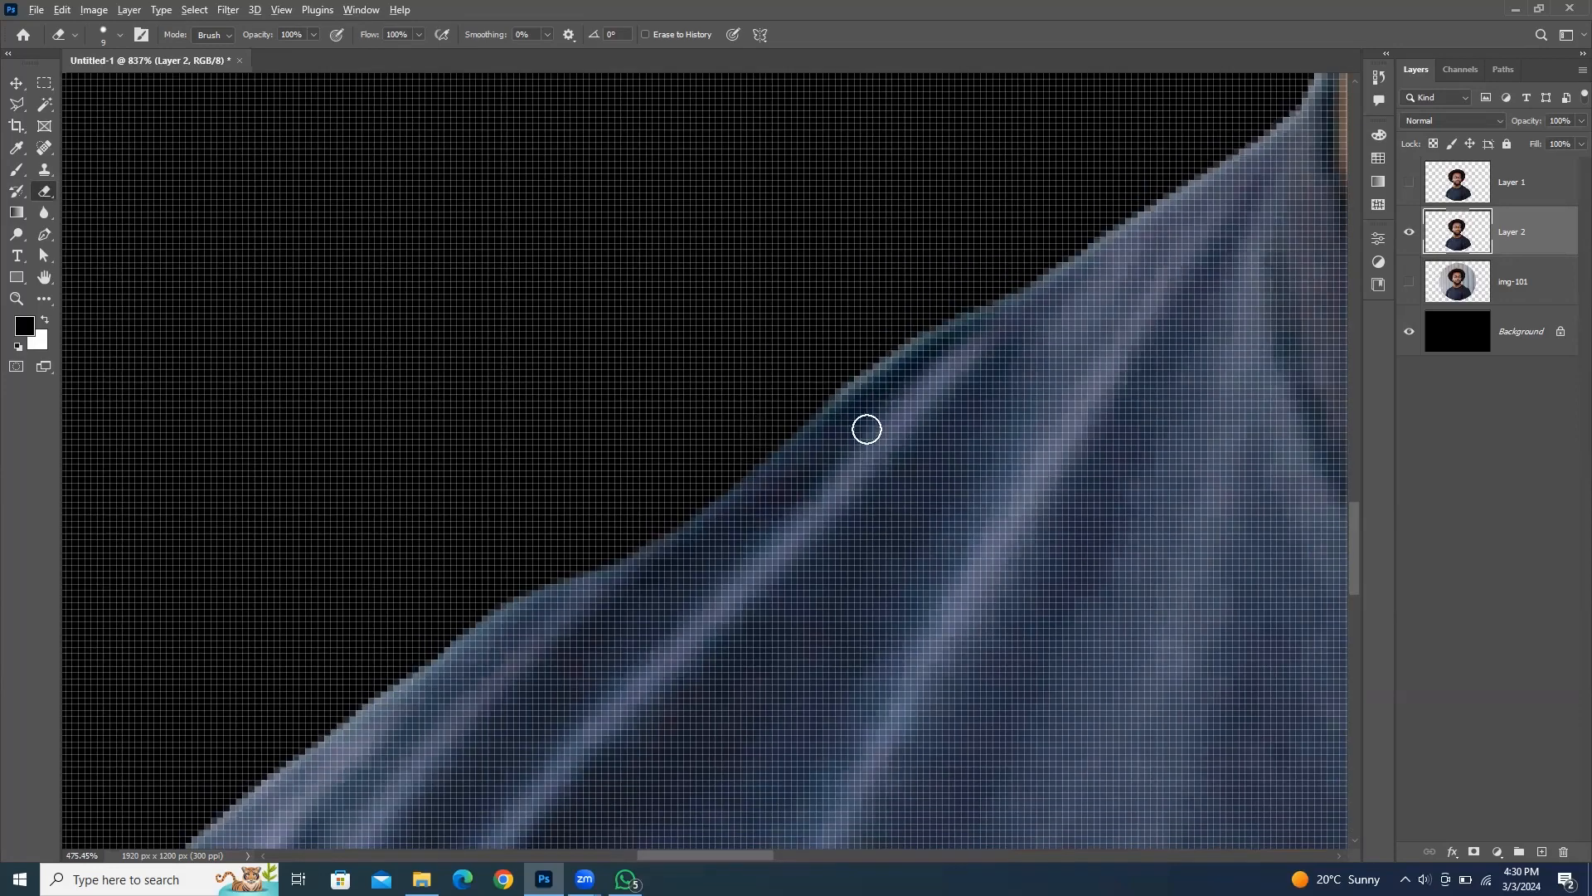
{"action": "scroll", "coordinate": [819, 258], "scroll_direction": "up", "scroll_amount": 3}
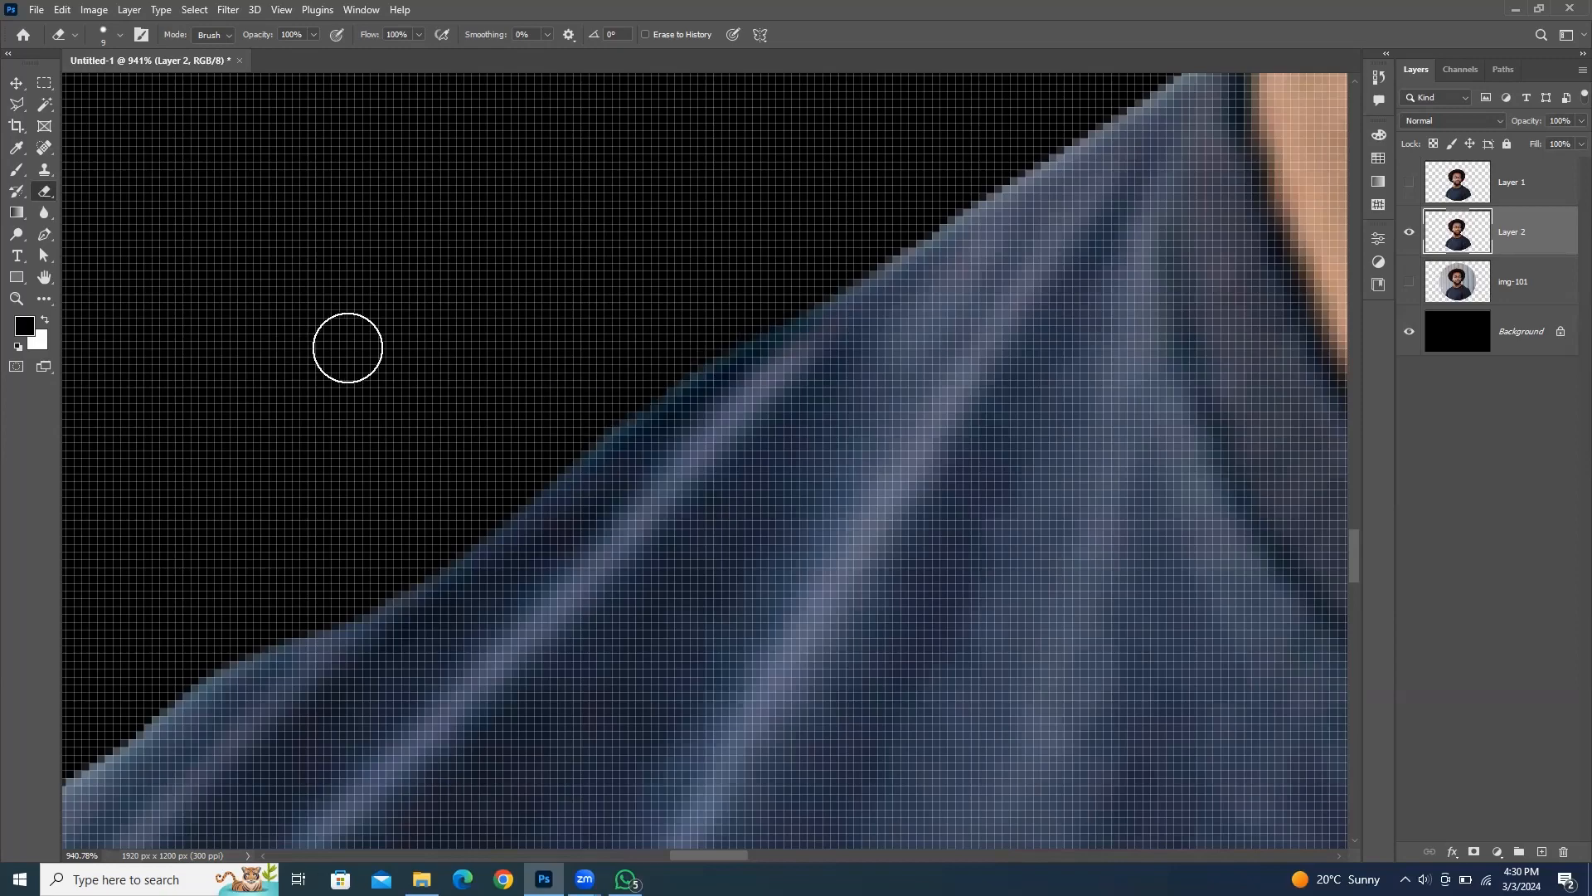
{"action": "scroll", "coordinate": [523, 371], "scroll_direction": "down", "scroll_amount": 1}
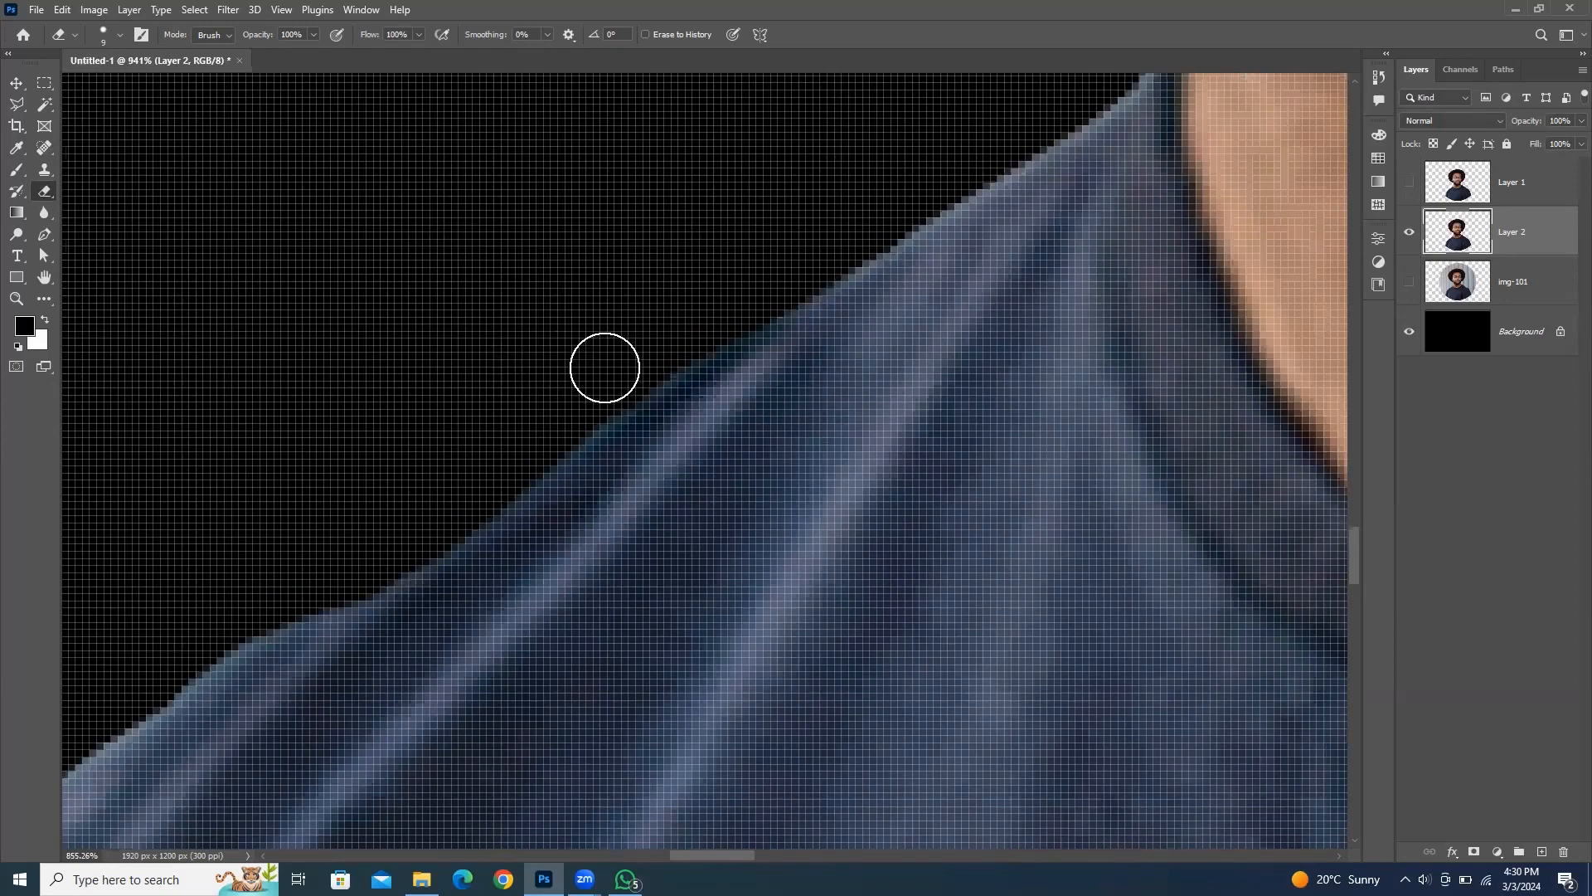
{"action": "scroll", "coordinate": [498, 340], "scroll_direction": "up", "scroll_amount": 1}
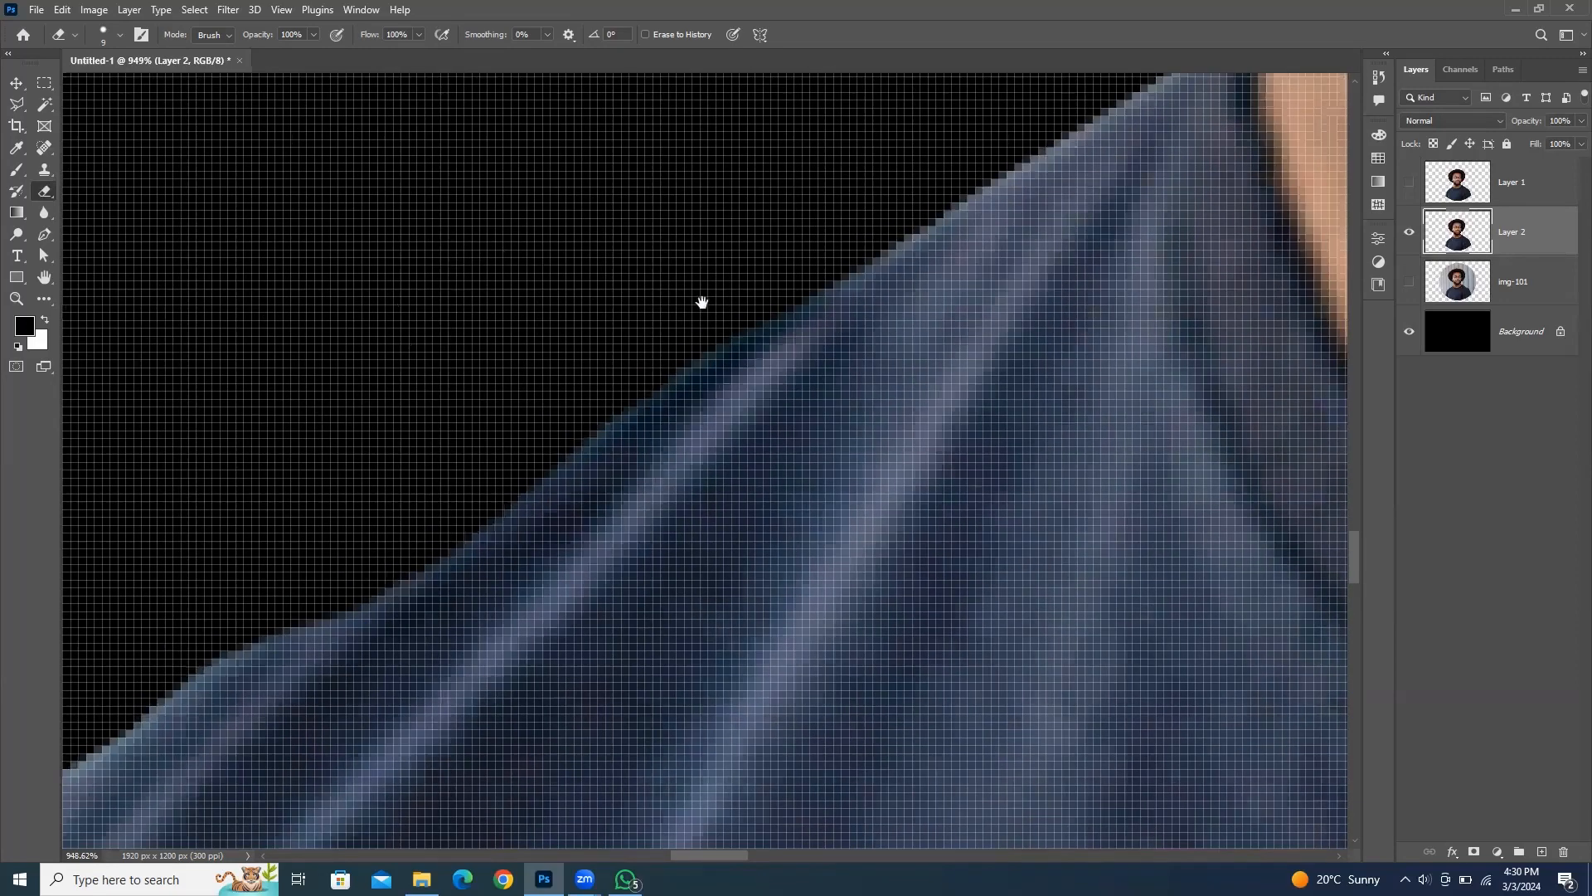
{"action": "left_click_drag", "start_coordinate": [249, 601], "coordinate": [500, 495]}
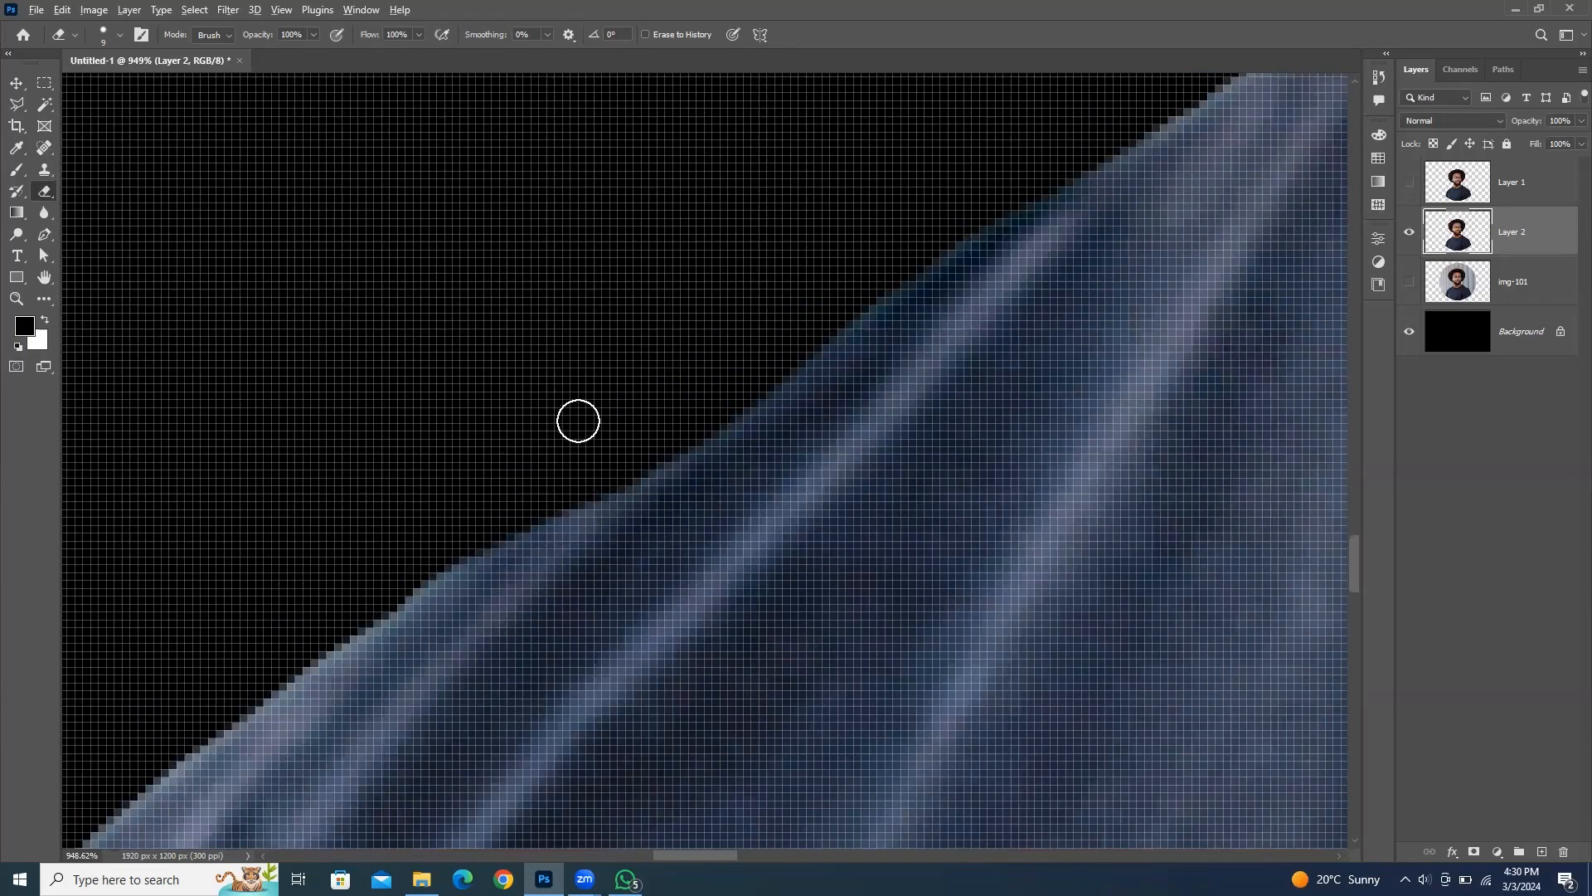
{"action": "scroll", "coordinate": [588, 402], "scroll_direction": "down", "scroll_amount": 1}
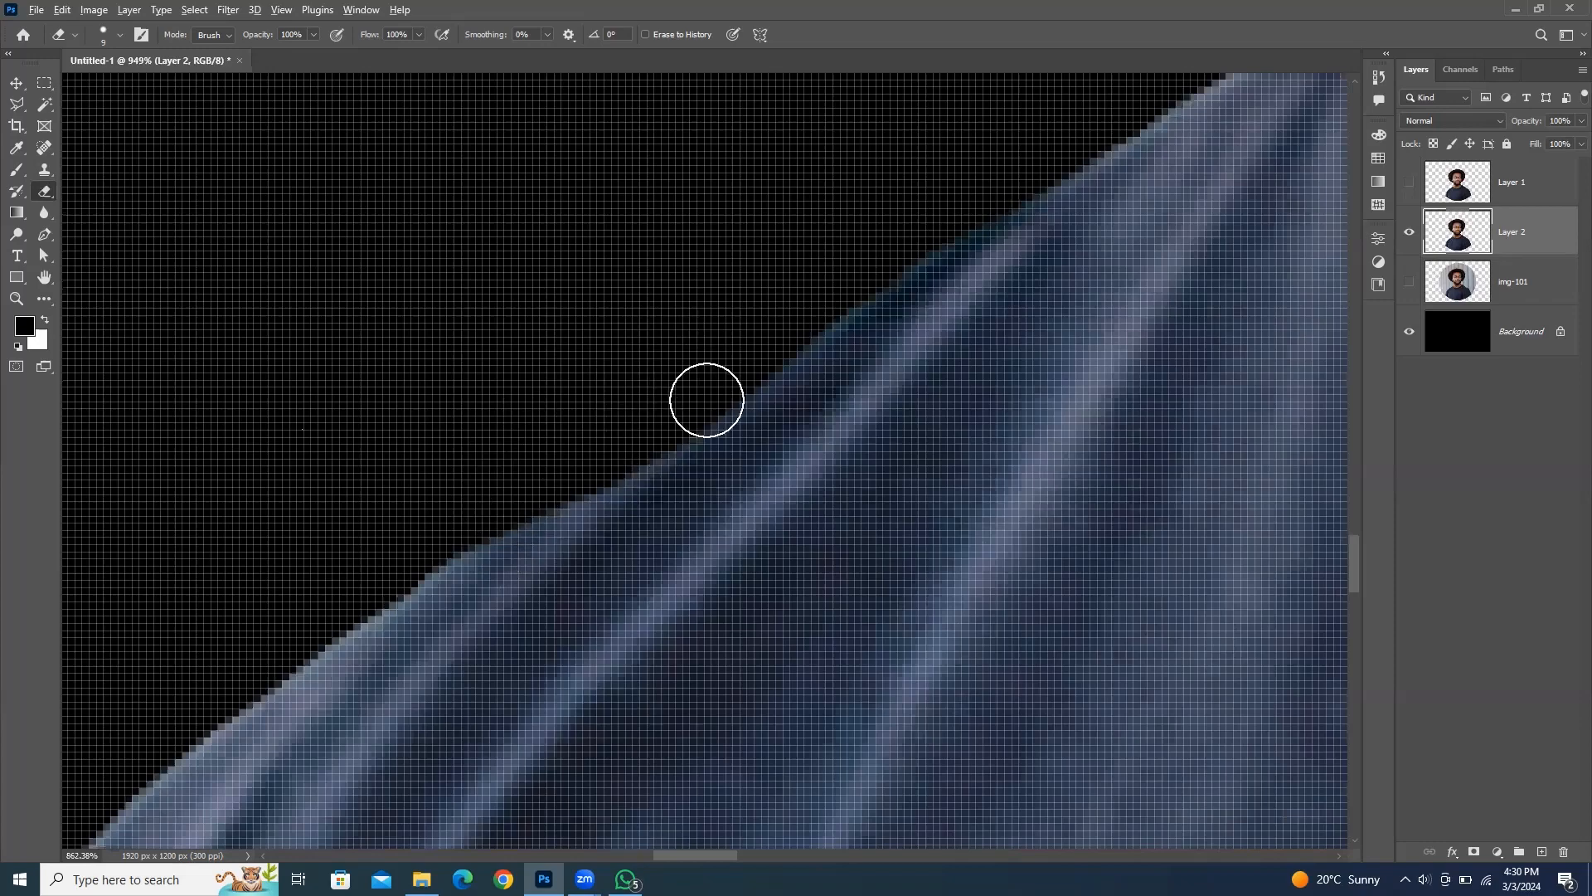
{"action": "scroll", "coordinate": [663, 406], "scroll_direction": "up", "scroll_amount": 1}
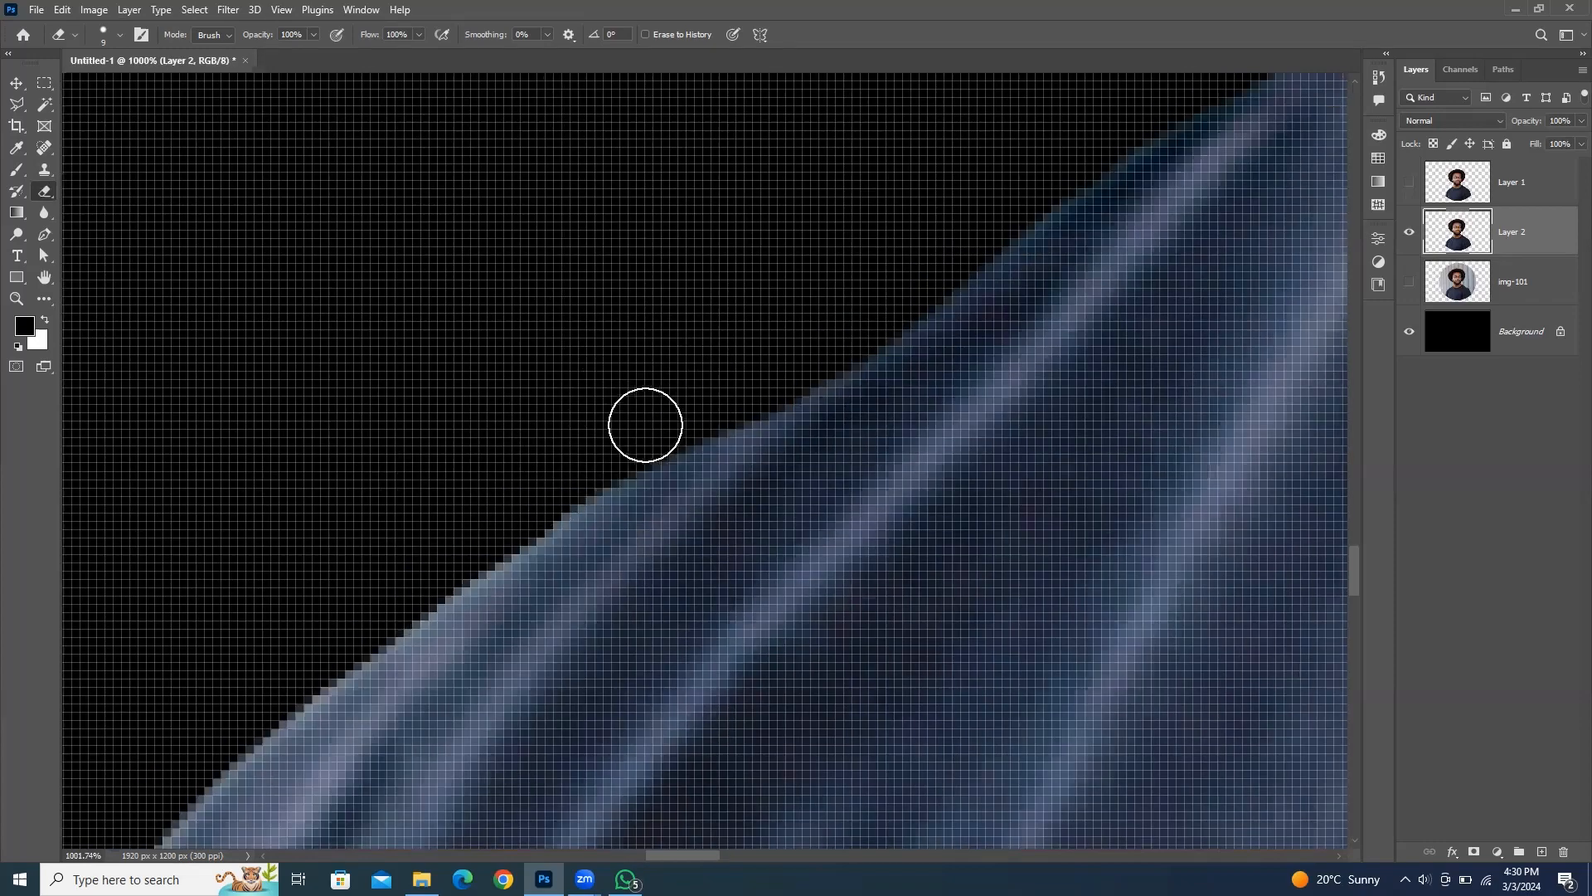
{"action": "left_click_drag", "start_coordinate": [645, 424], "coordinate": [514, 508]}
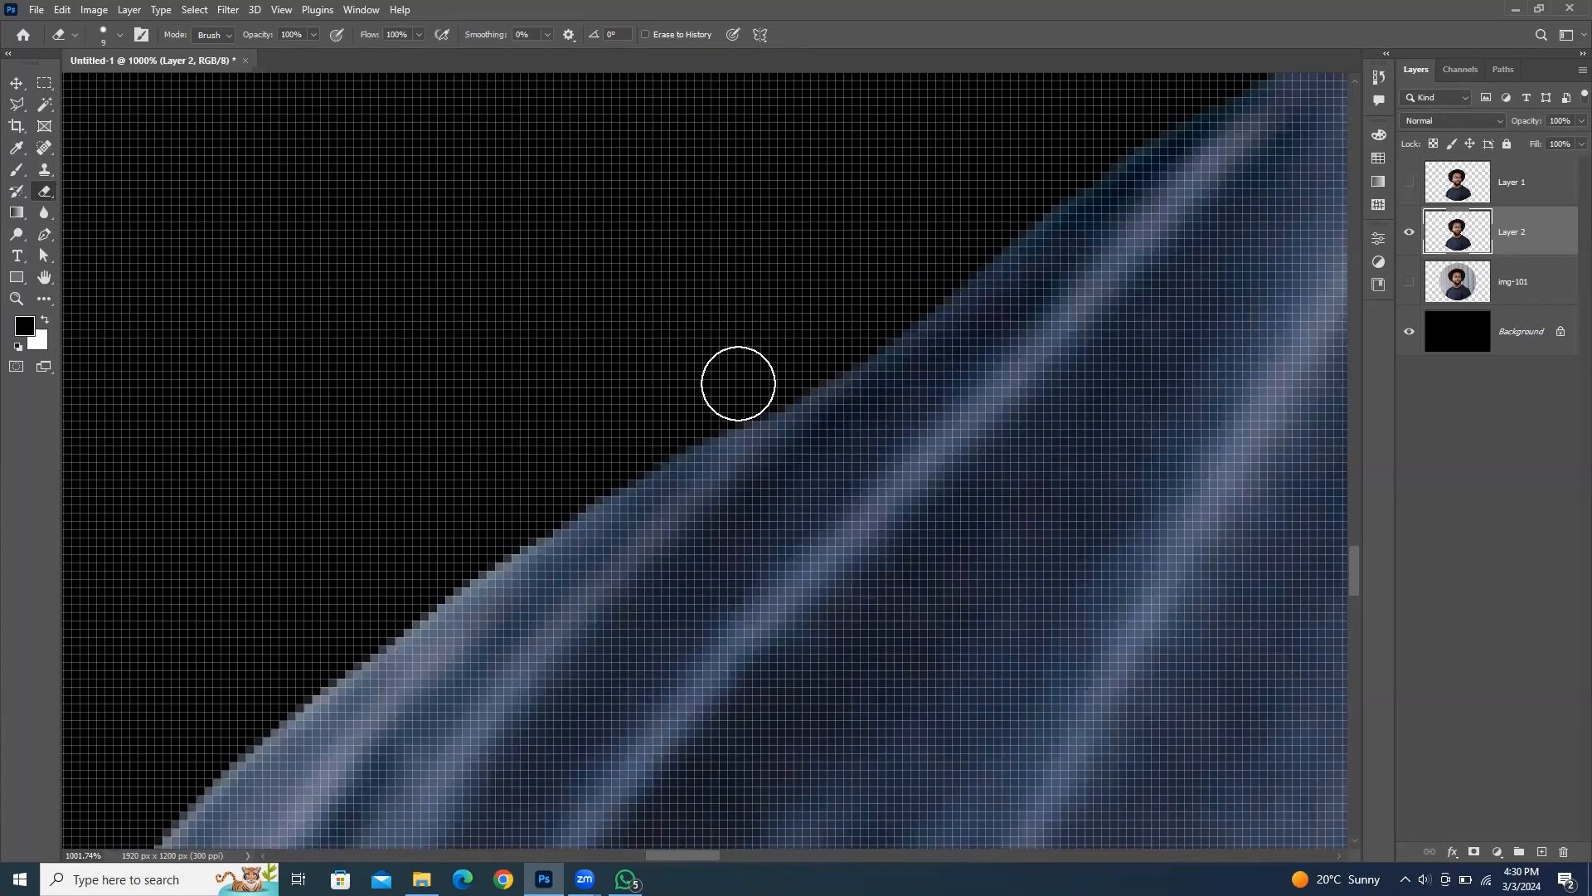
{"action": "scroll", "coordinate": [601, 378], "scroll_direction": "down", "scroll_amount": 1}
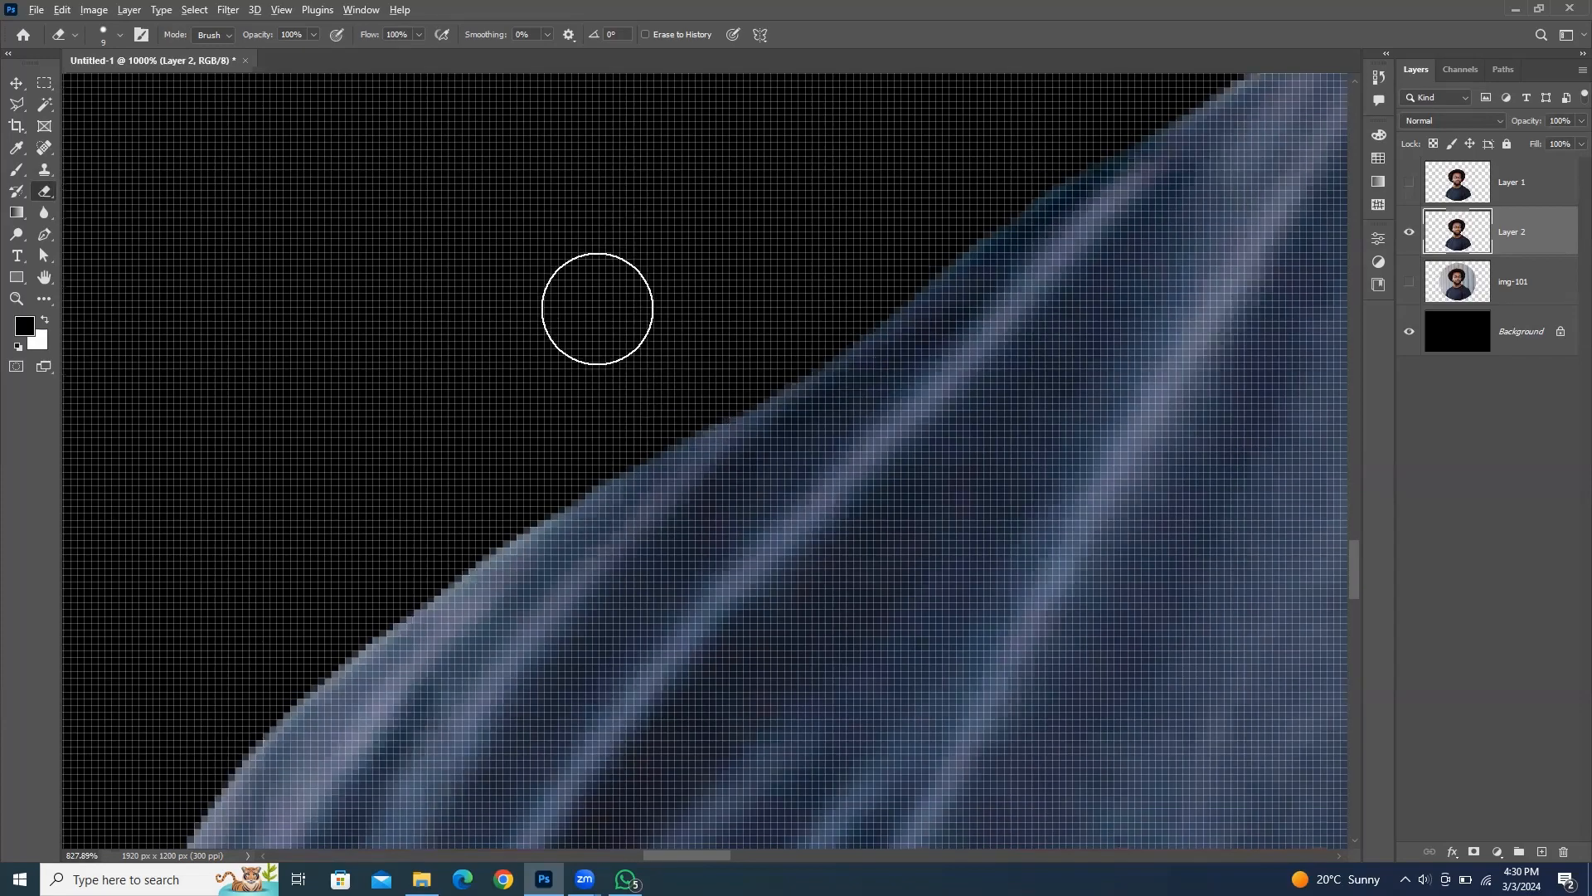
{"action": "scroll", "coordinate": [607, 321], "scroll_direction": "up", "scroll_amount": 3}
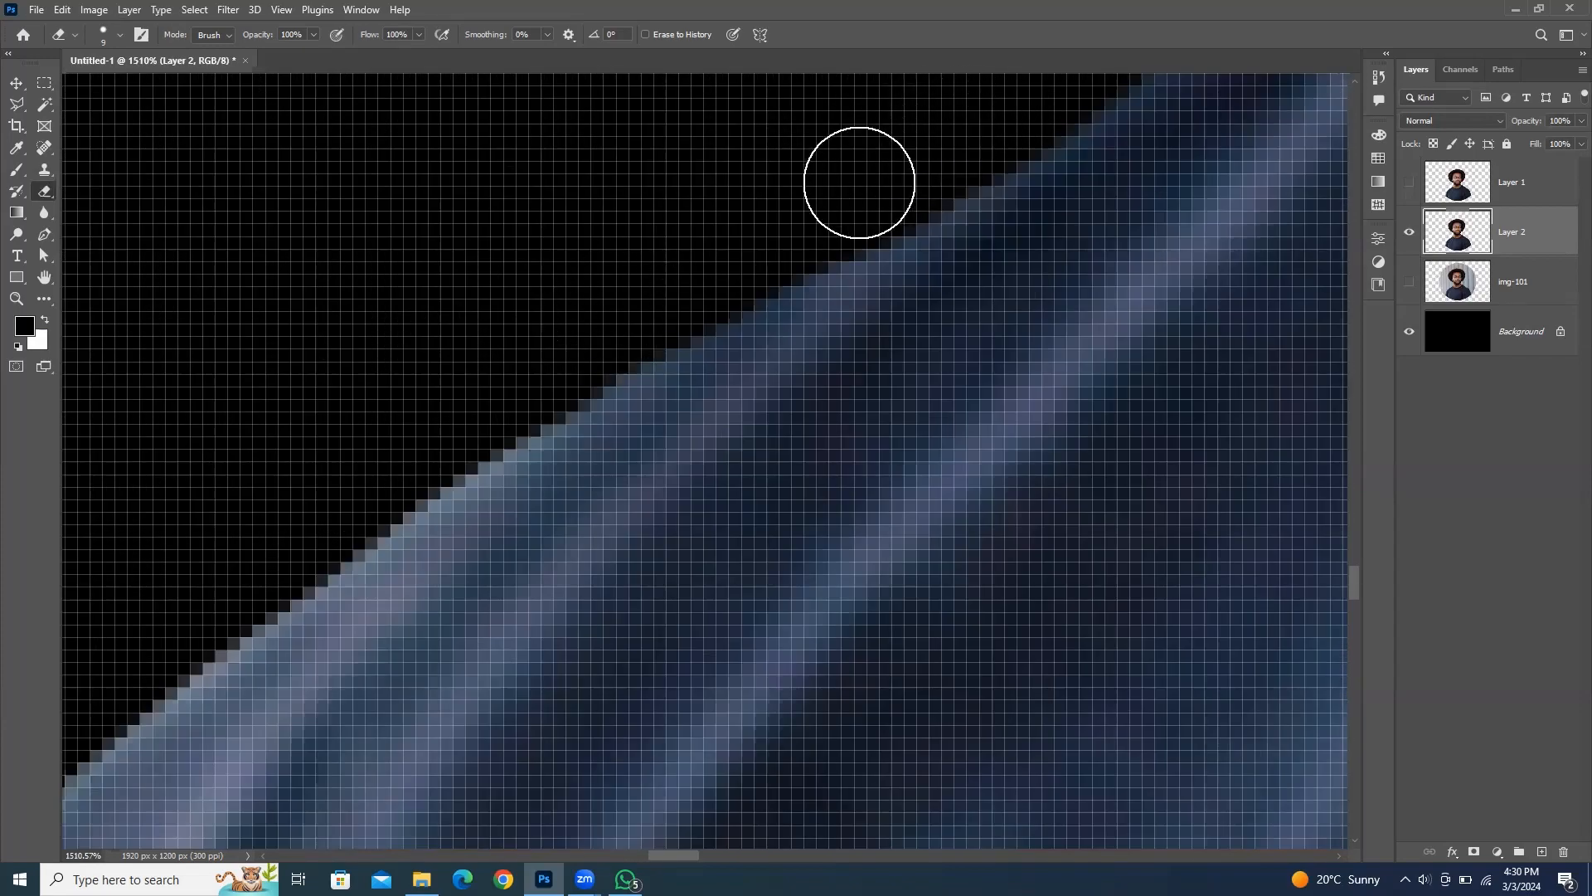
Step: Trim the protruding blue edge at the lower outer corner of the man's right sleeve with the eraser
{"action": "scroll", "coordinate": [836, 351], "scroll_direction": "down", "scroll_amount": 3}
{"action": "scroll", "coordinate": [956, 396], "scroll_direction": "down", "scroll_amount": 4}
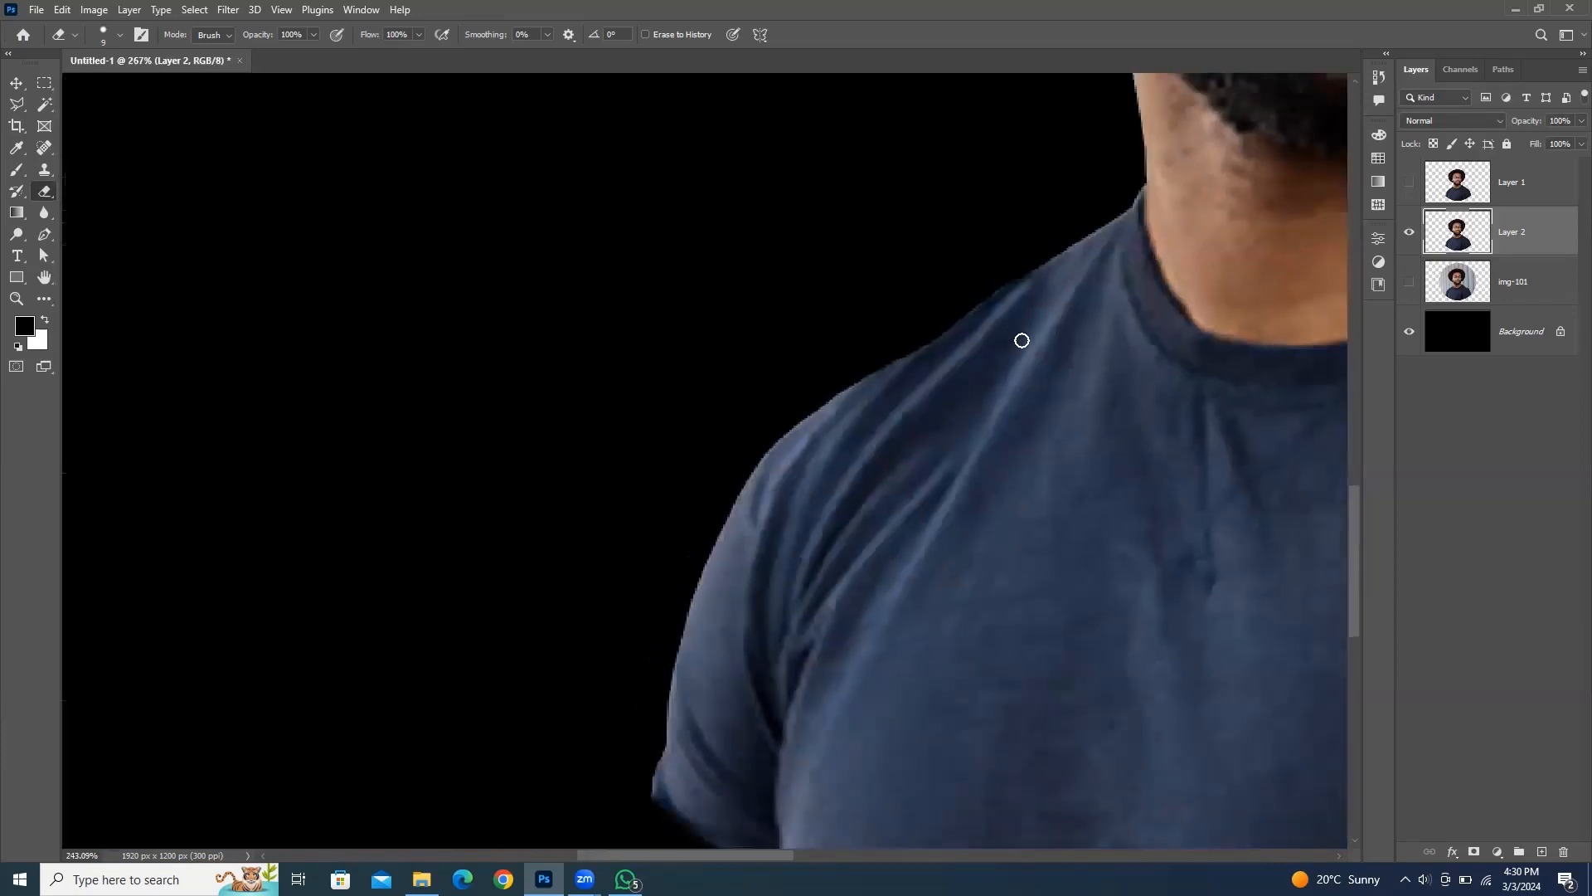
{"action": "scroll", "coordinate": [995, 246], "scroll_direction": "up", "scroll_amount": 3}
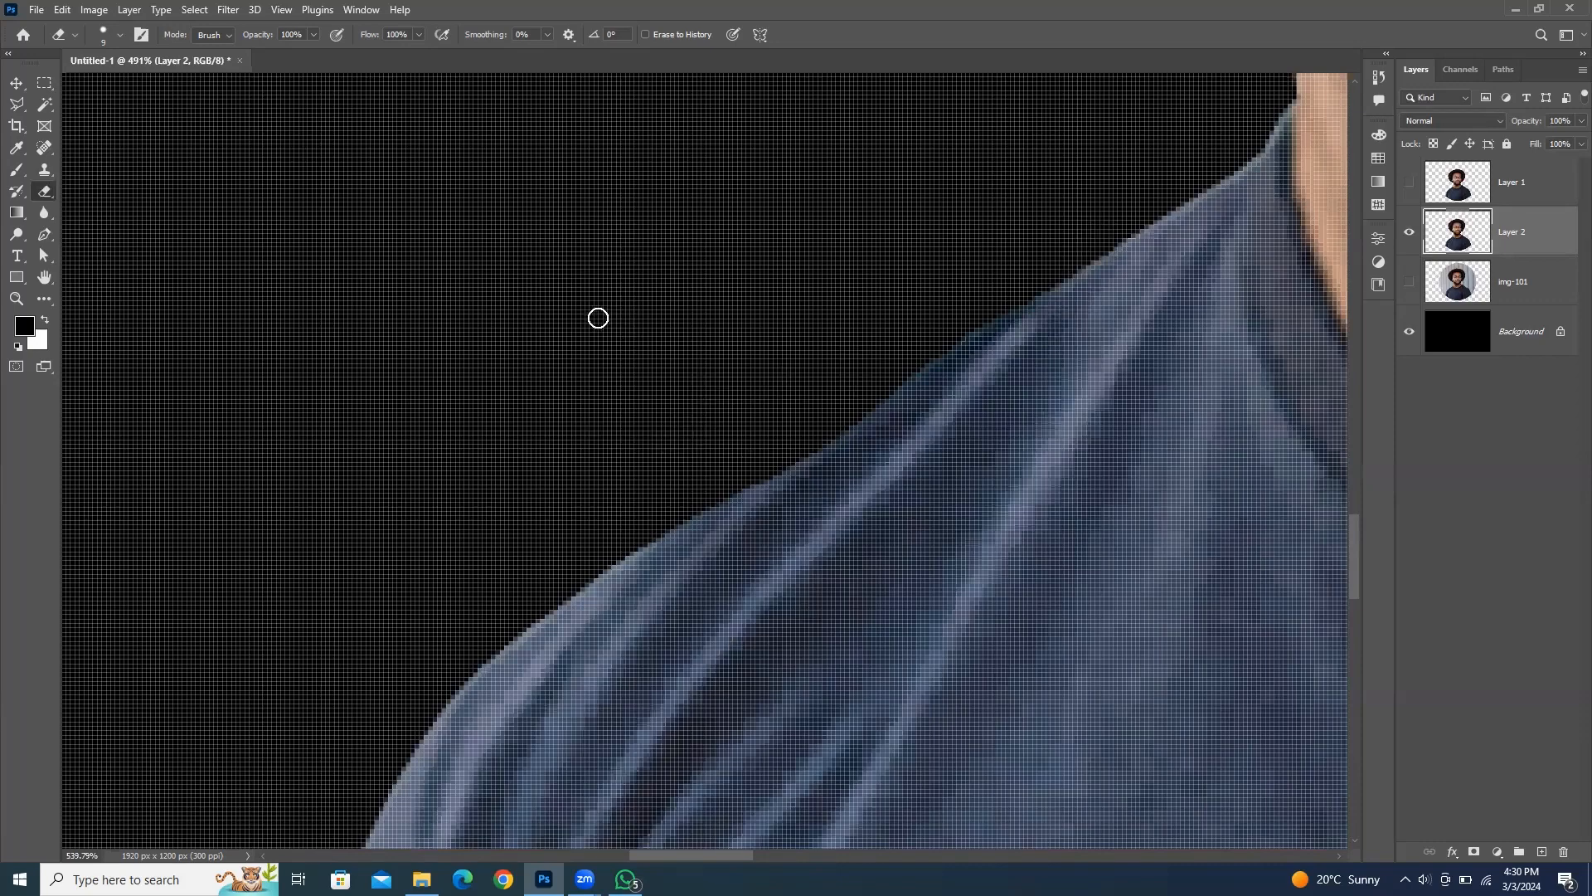
{"action": "scroll", "coordinate": [549, 367], "scroll_direction": "up", "scroll_amount": 2}
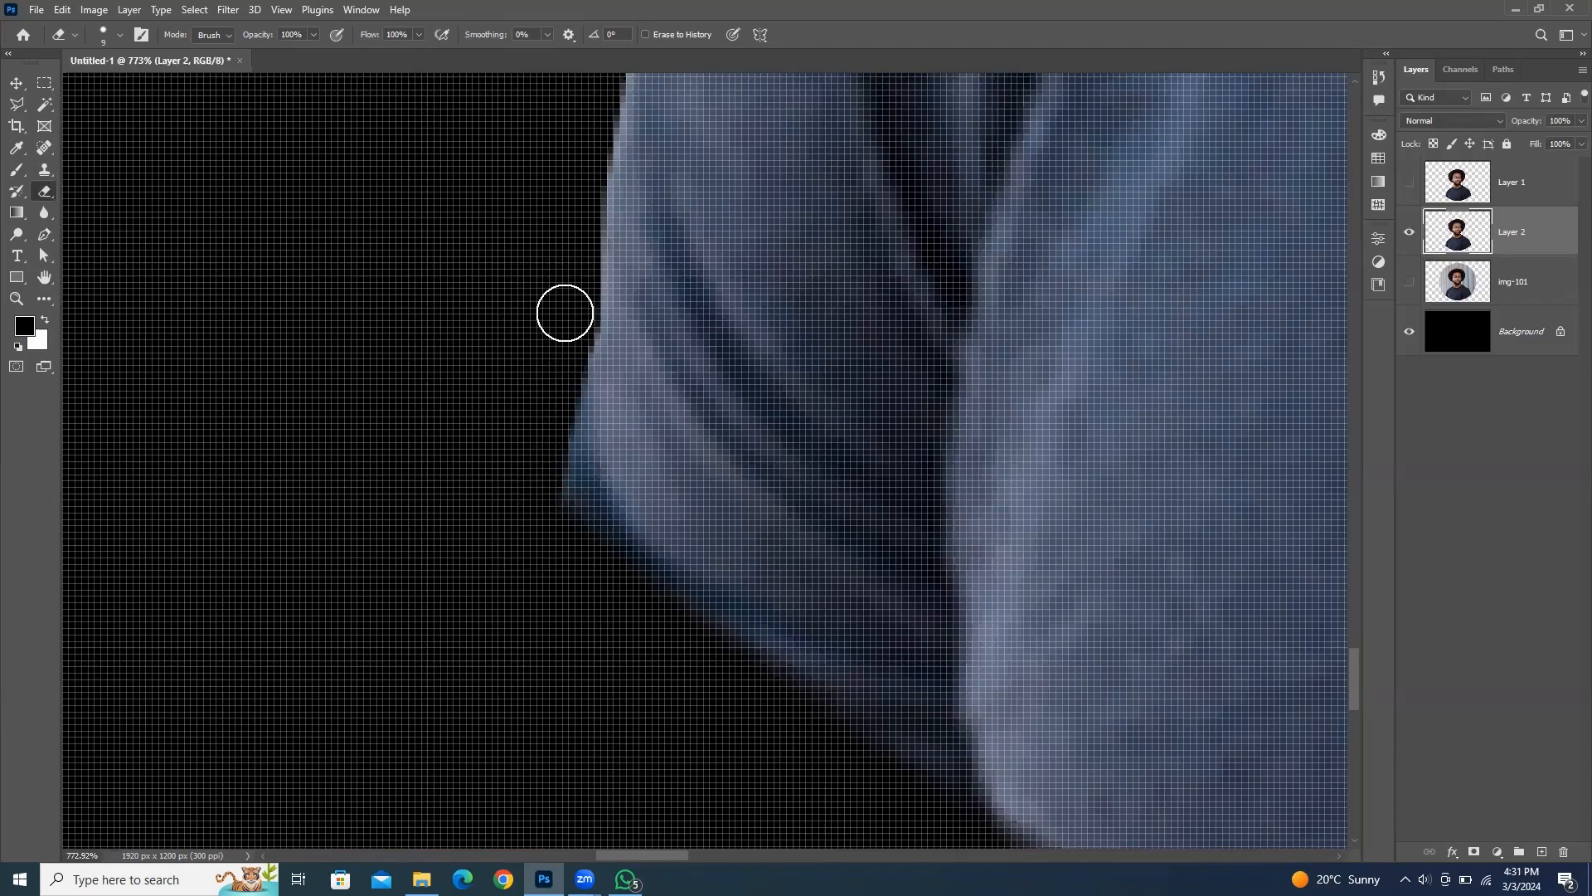
{"action": "left_click_drag", "start_coordinate": [566, 313], "coordinate": [553, 514]}
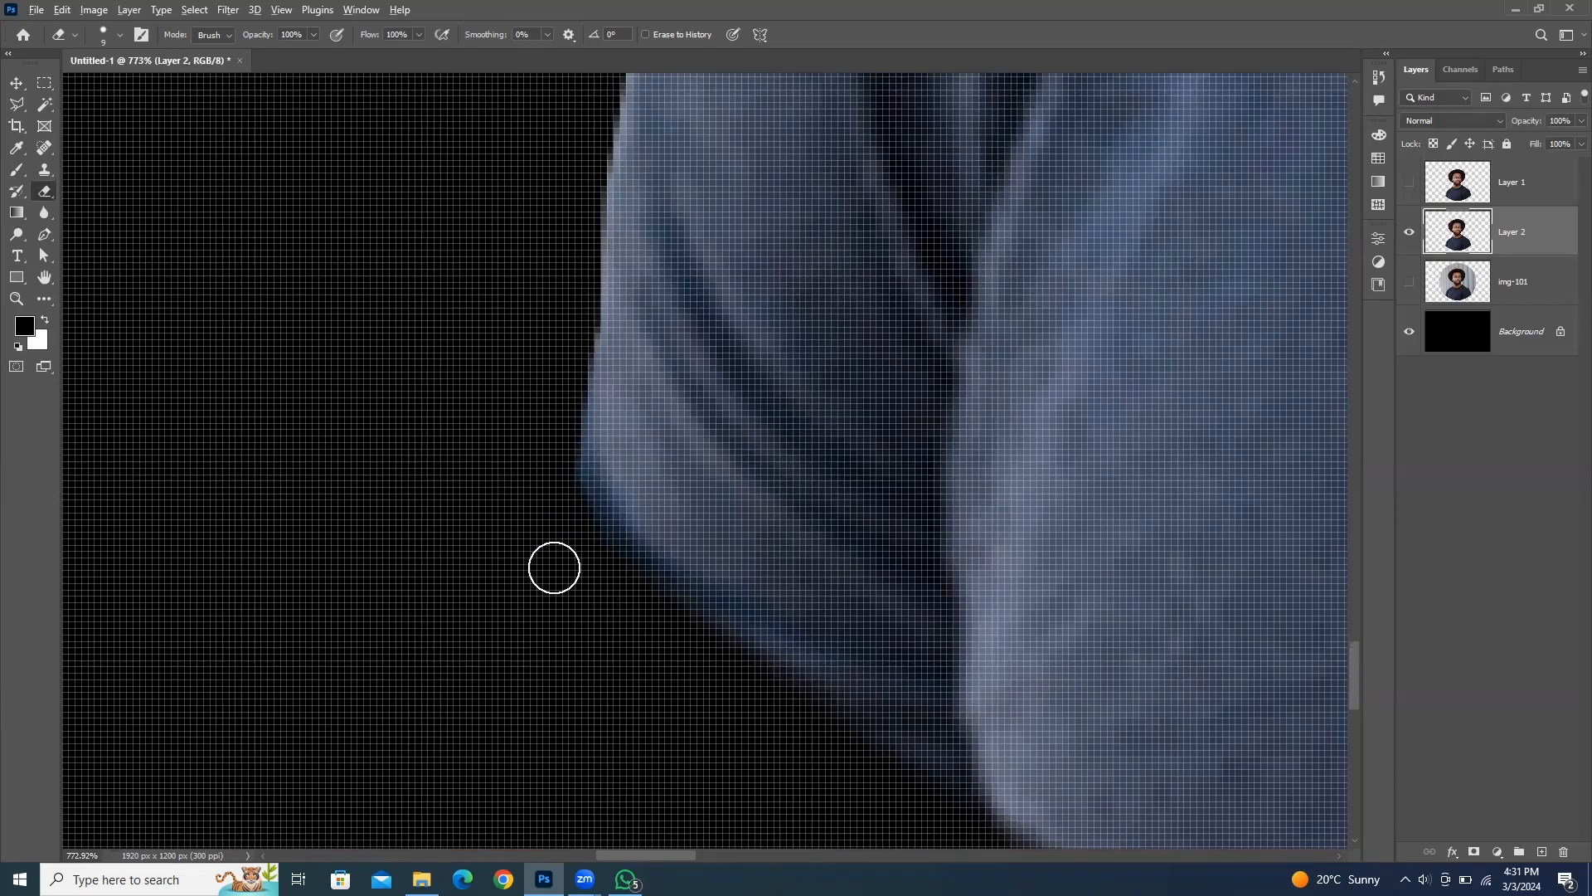
{"action": "scroll", "coordinate": [572, 530], "scroll_direction": "down", "scroll_amount": 1}
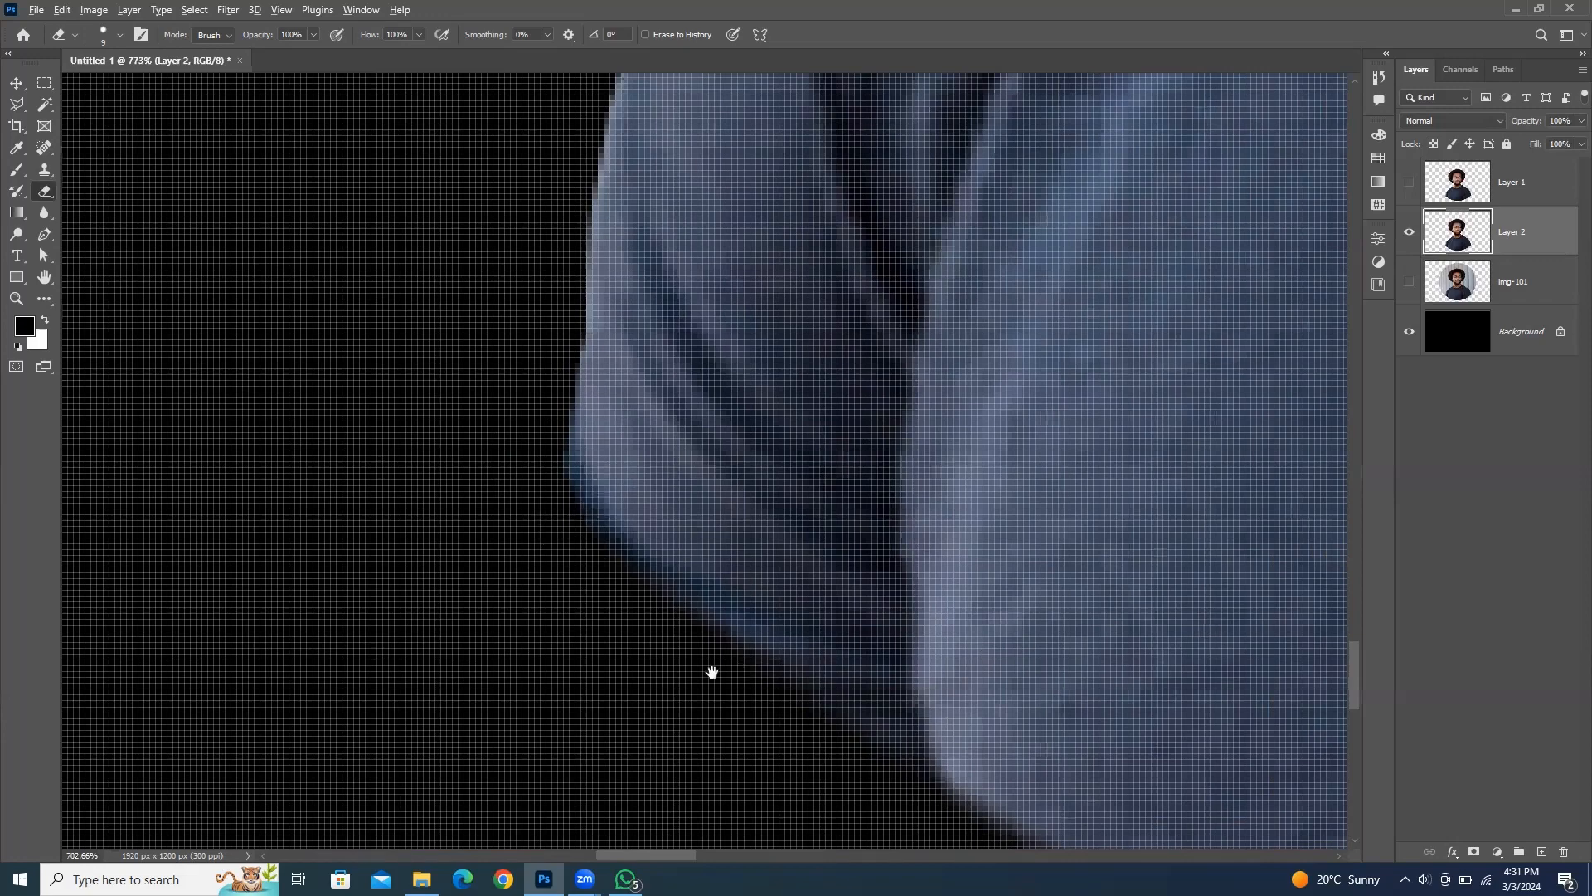
{"action": "scroll", "coordinate": [835, 470], "scroll_direction": "down", "scroll_amount": 20}
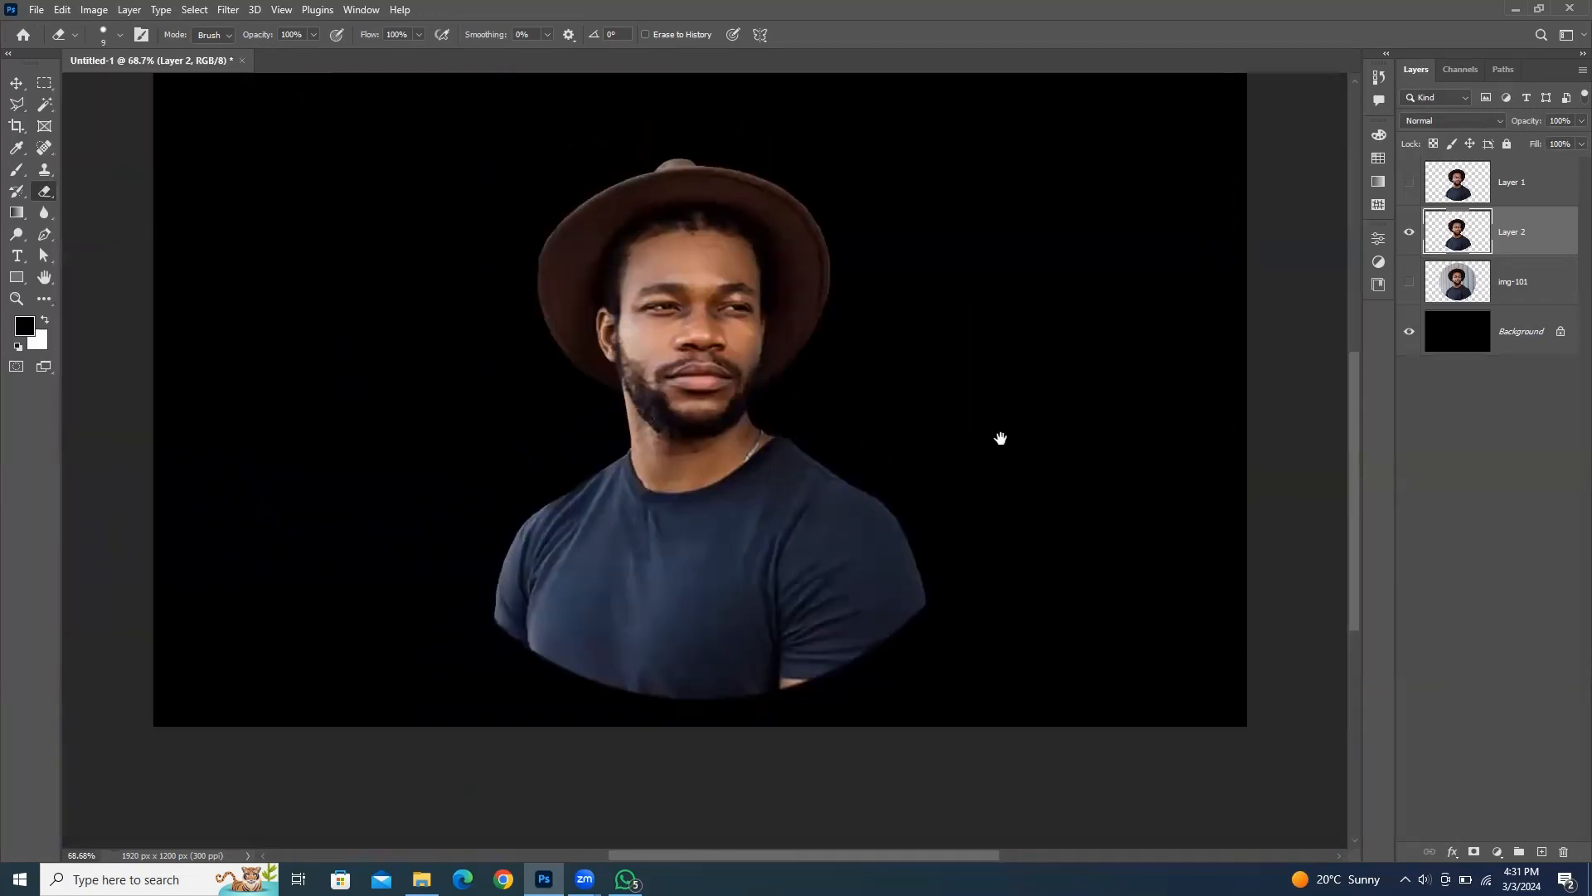
Step: Fill the Background layer with a dark reddish brown, starting from a color sampled from the hat
{"action": "left_click", "coordinate": [15, 84]}
{"action": "left_click", "coordinate": [141, 179]}
{"action": "left_click", "coordinate": [1544, 347]}
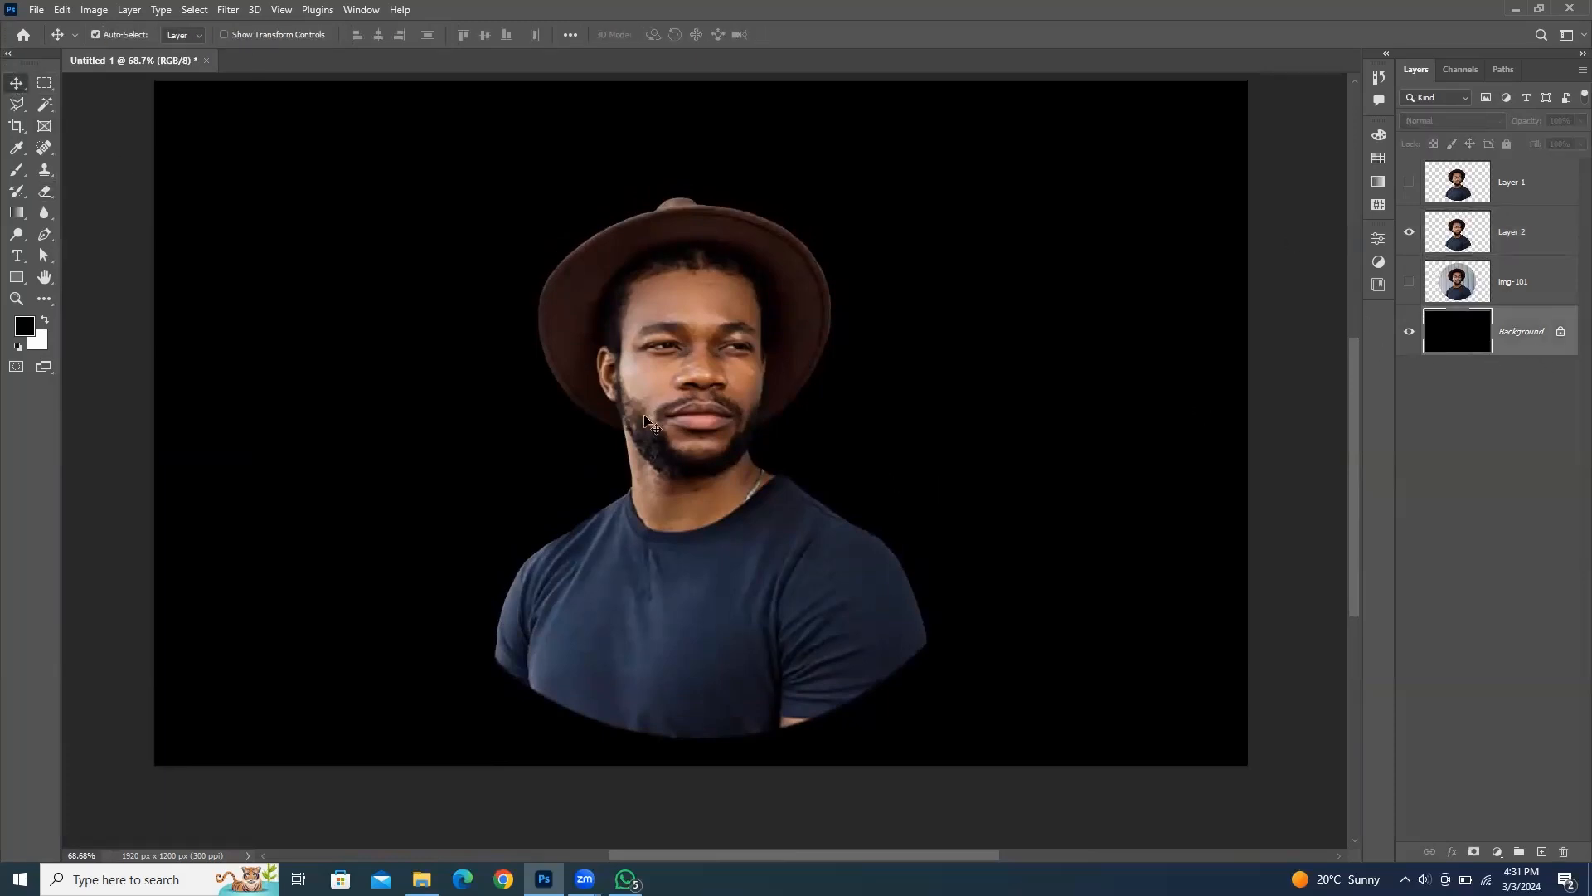
{"action": "left_click", "coordinate": [24, 326]}
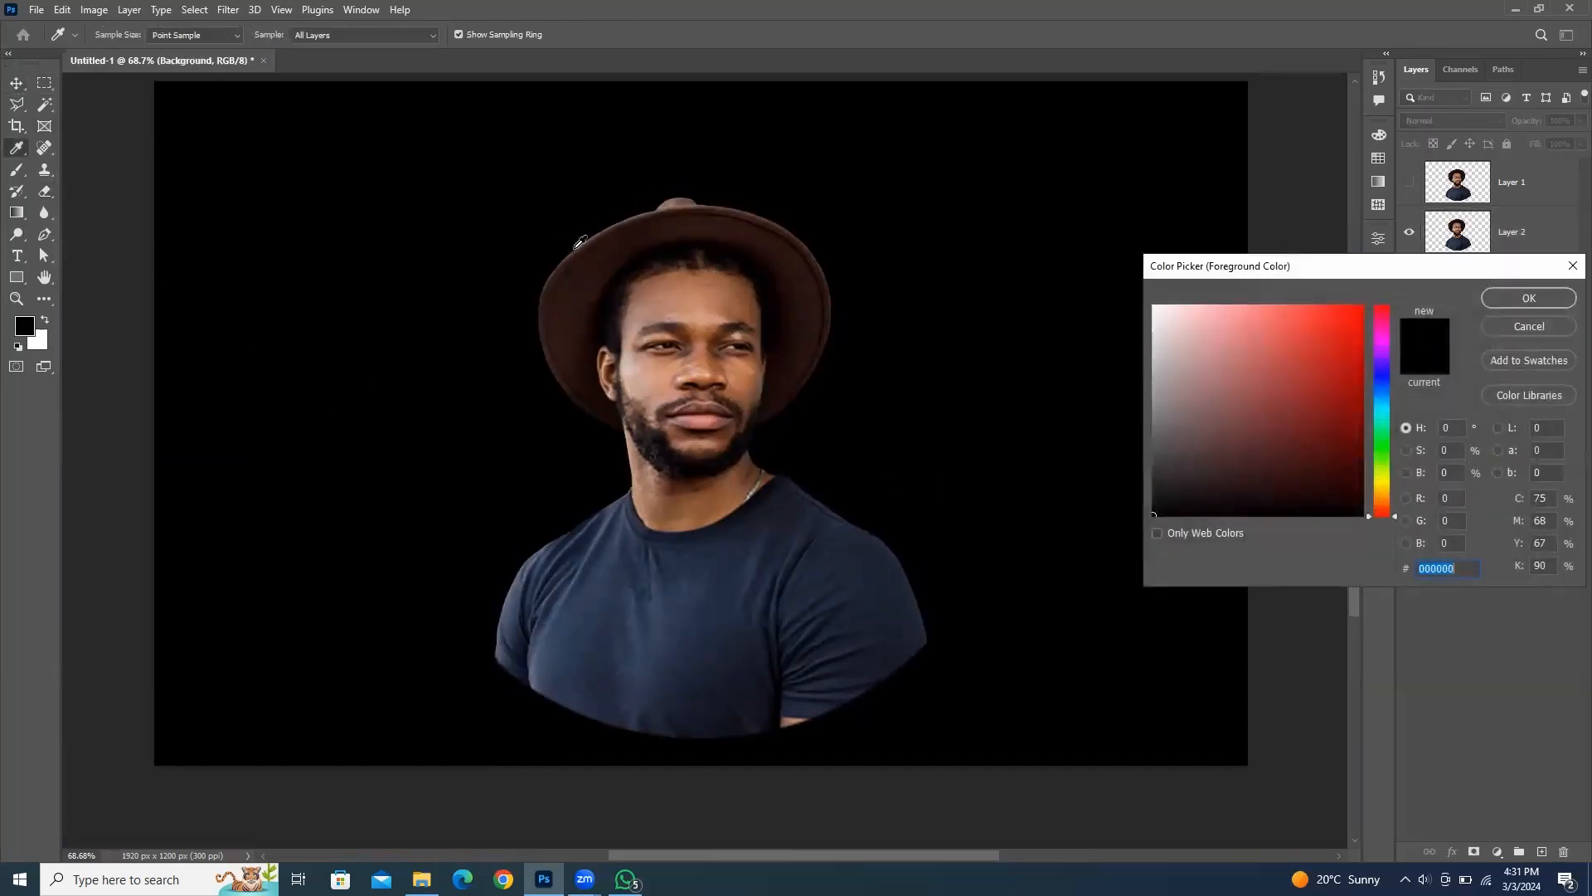
{"action": "left_click", "coordinate": [576, 291]}
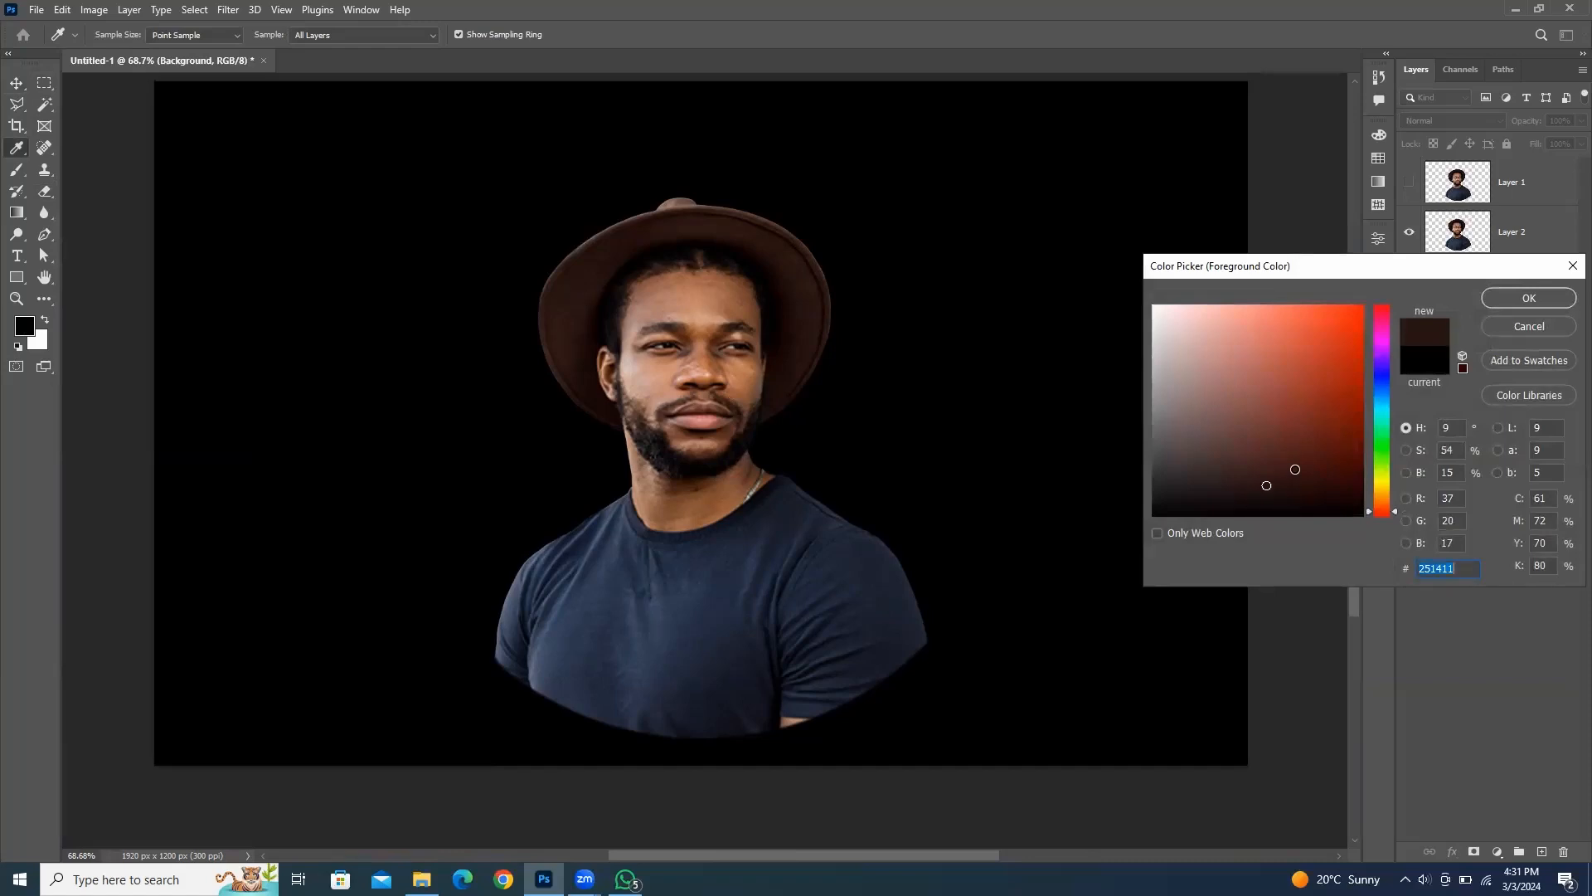
{"action": "left_click", "coordinate": [1529, 298]}
{"action": "key", "text": "v"}
{"action": "key", "text": "alt+BackSpace"}
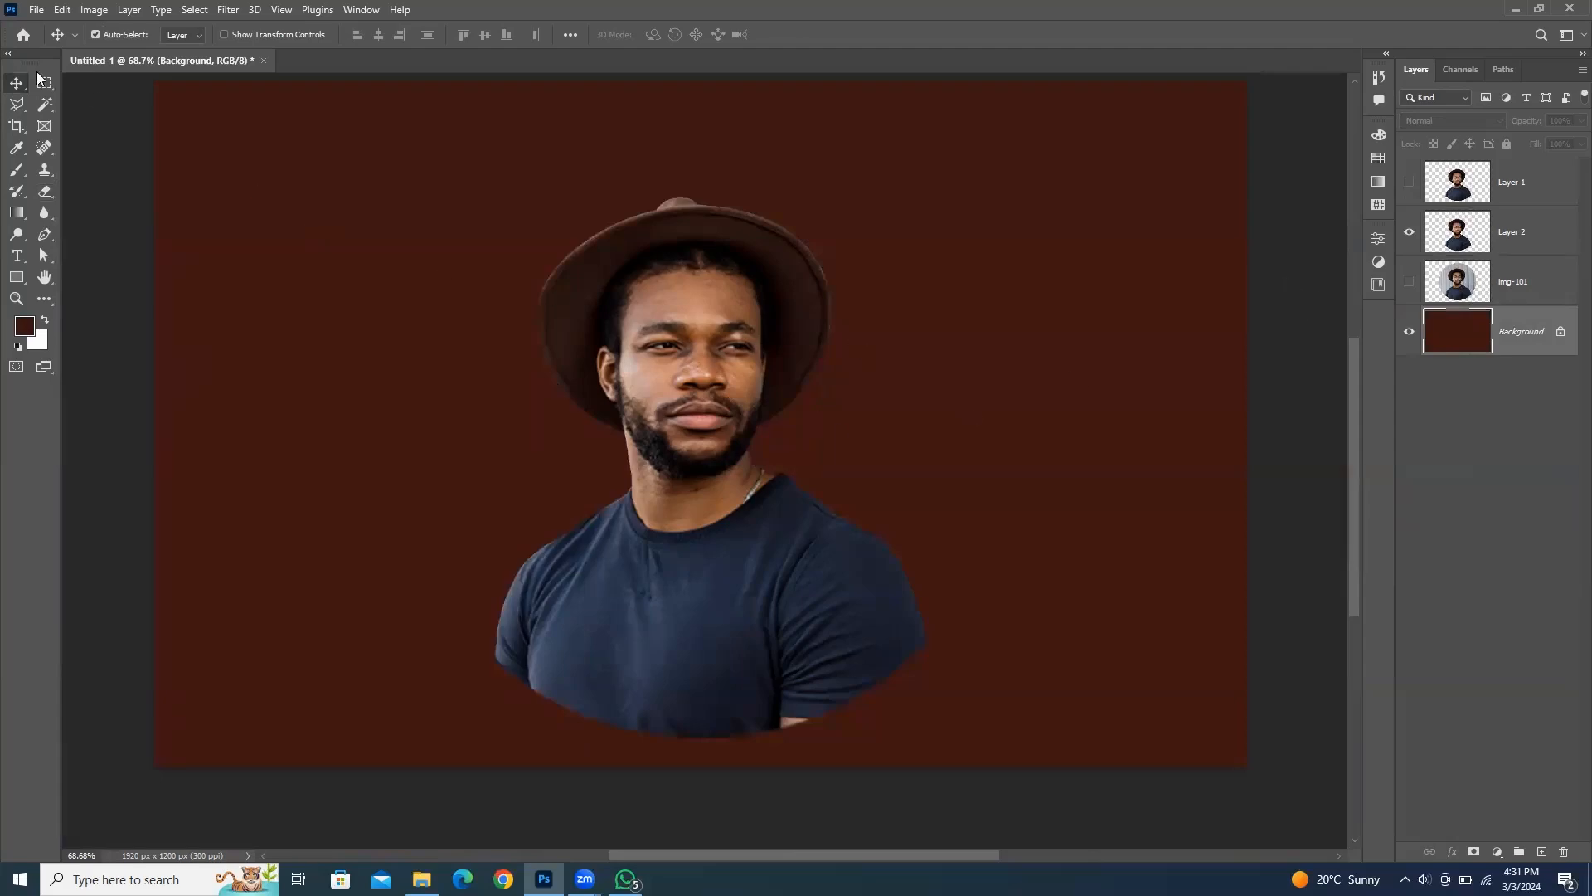
Step: Check the cutout against the reddish-brown background up close and as a whole
{"action": "left_click", "coordinate": [254, 181]}
{"action": "left_click_drag", "start_coordinate": [736, 337], "coordinate": [751, 395]}
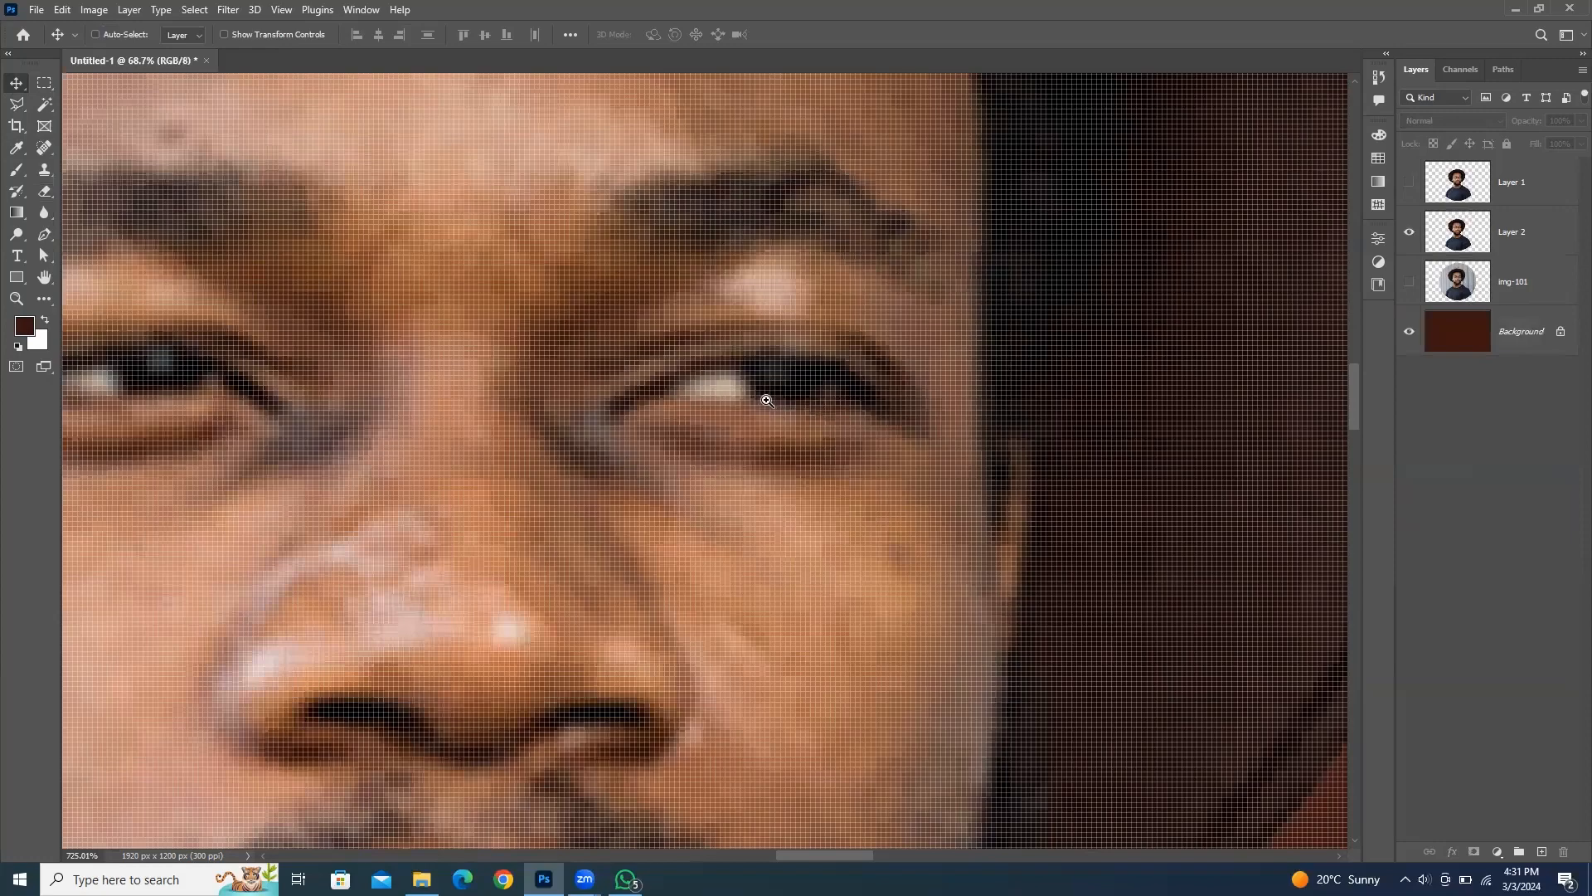
{"action": "left_click_drag", "start_coordinate": [815, 549], "coordinate": [849, 559]}
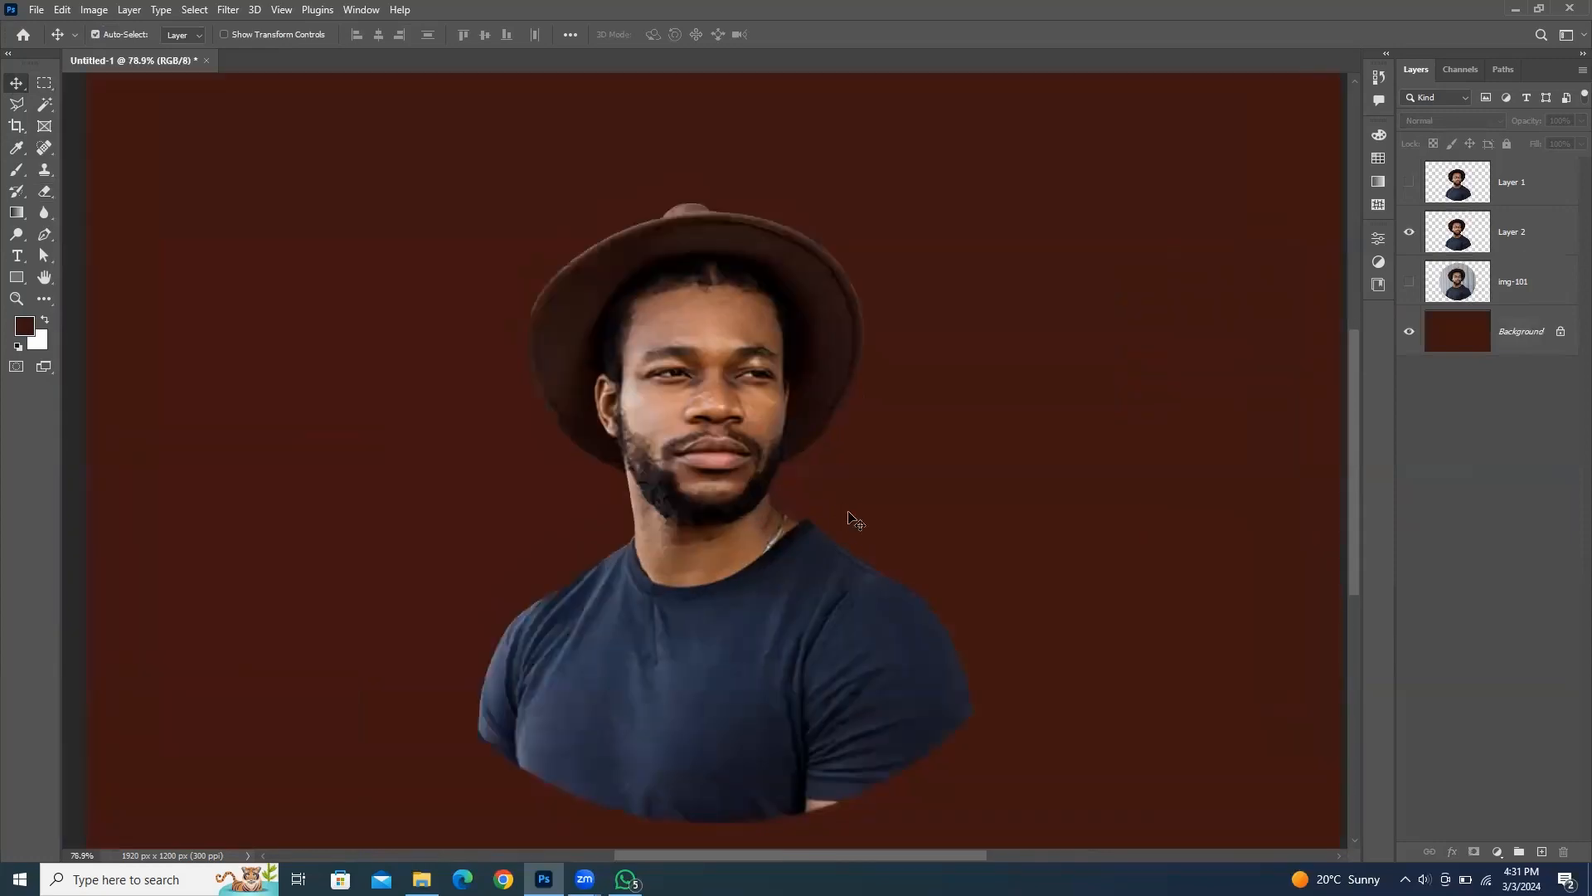
Step: Switch to Chrome, go to google.com and search for "product images"
{"action": "scroll", "coordinate": [686, 380], "scroll_direction": "down", "scroll_amount": 5}
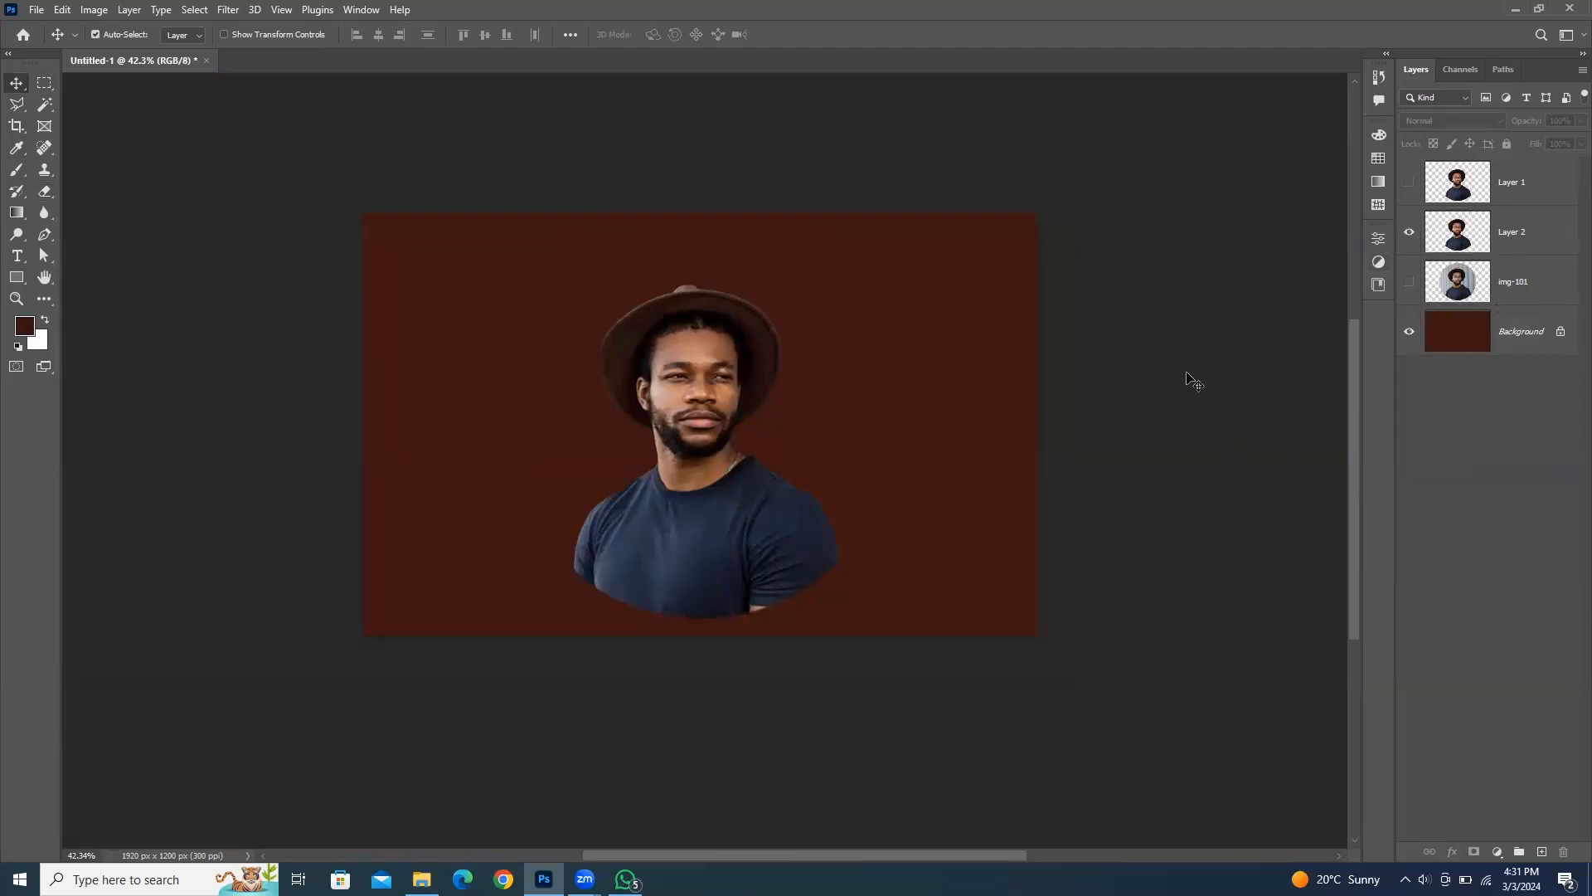
{"action": "left_click", "coordinate": [1526, 288]}
{"action": "left_click", "coordinate": [1121, 255]}
{"action": "left_click", "coordinate": [504, 879]}
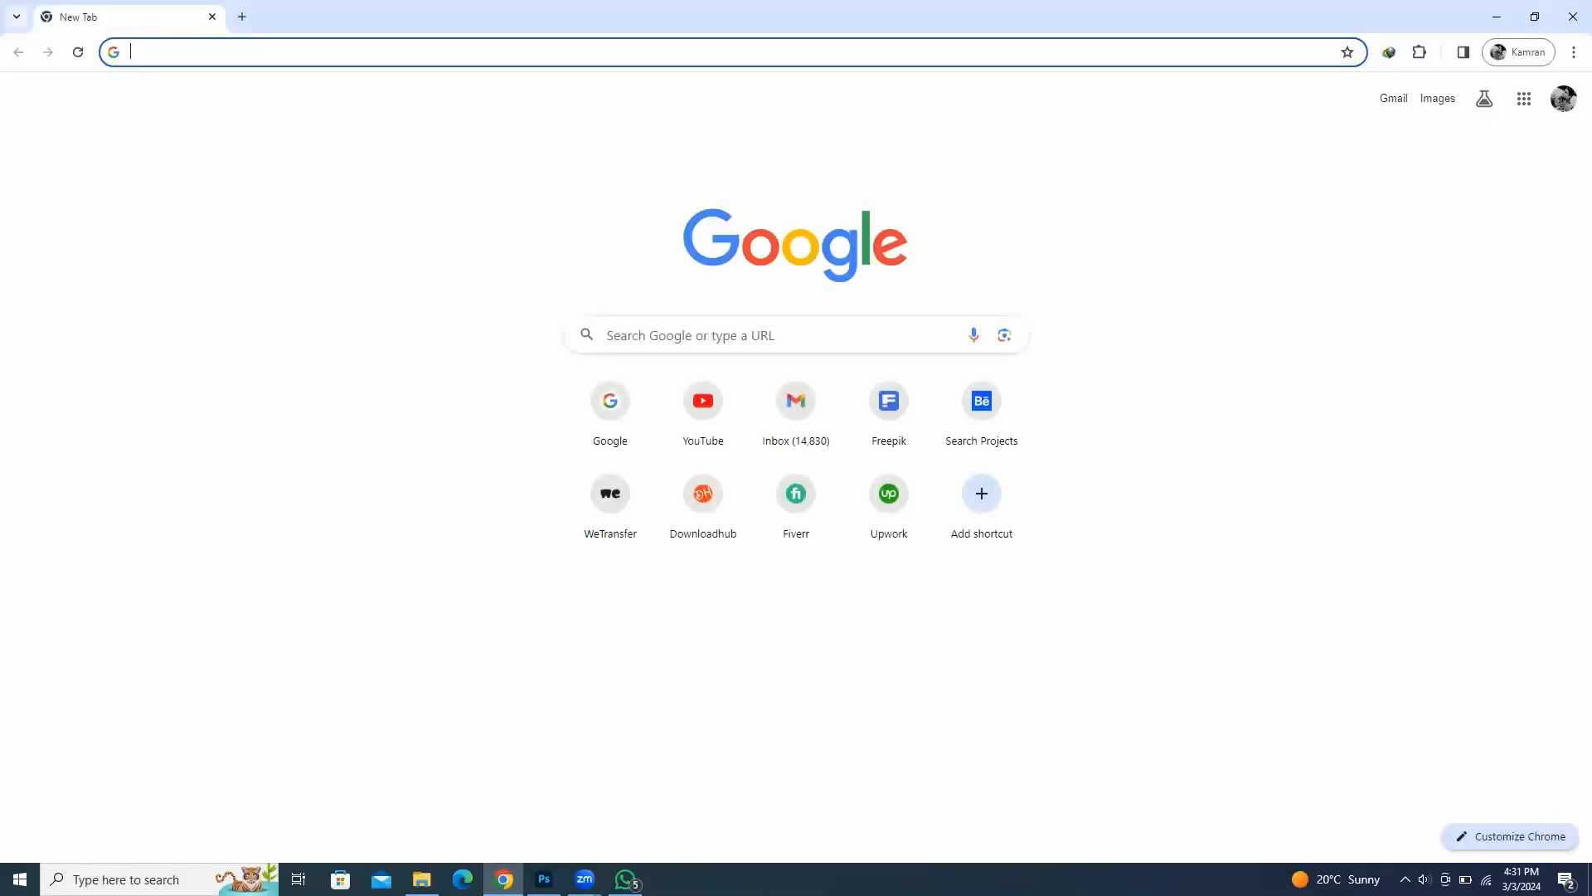
{"action": "type", "text": "google.com"}
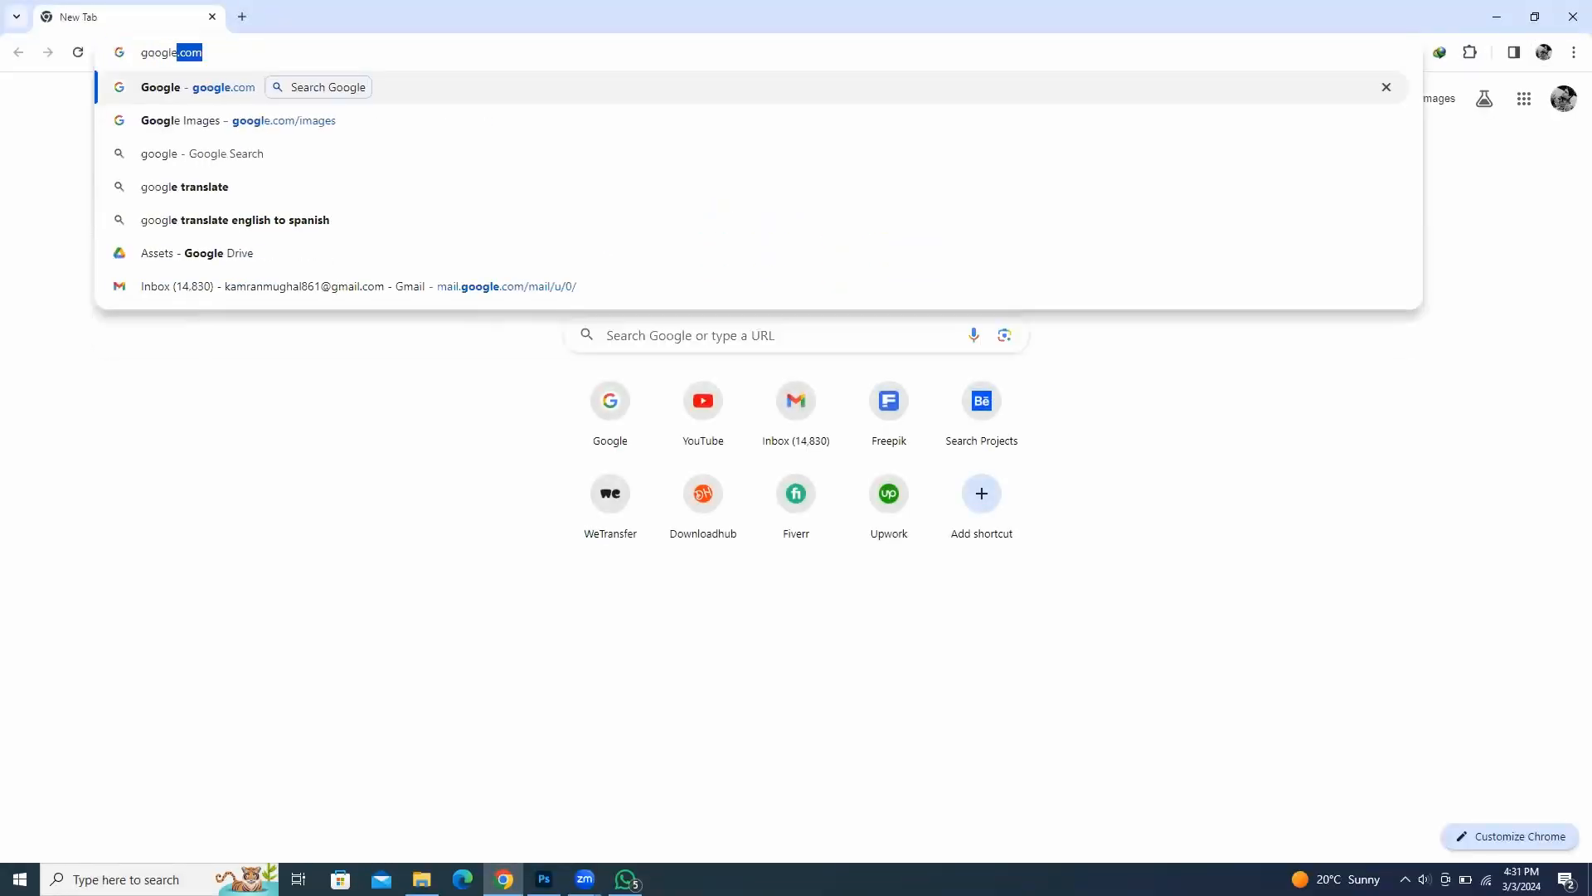
{"action": "key", "text": "Return"}
{"action": "type", "text": "pr"}
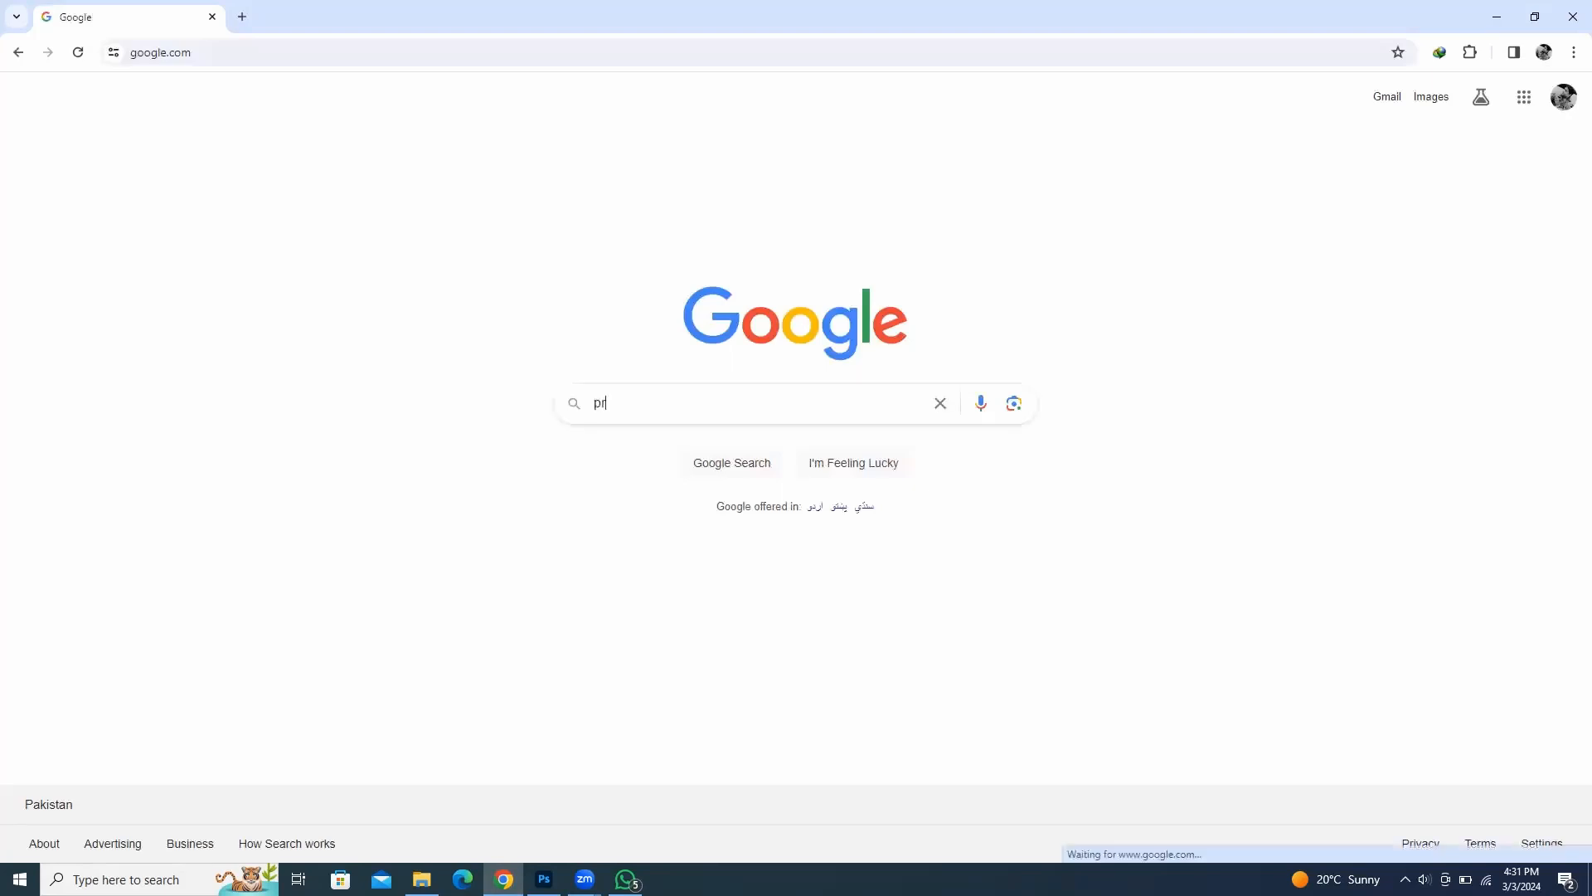
{"action": "type", "text": "oduct images"}
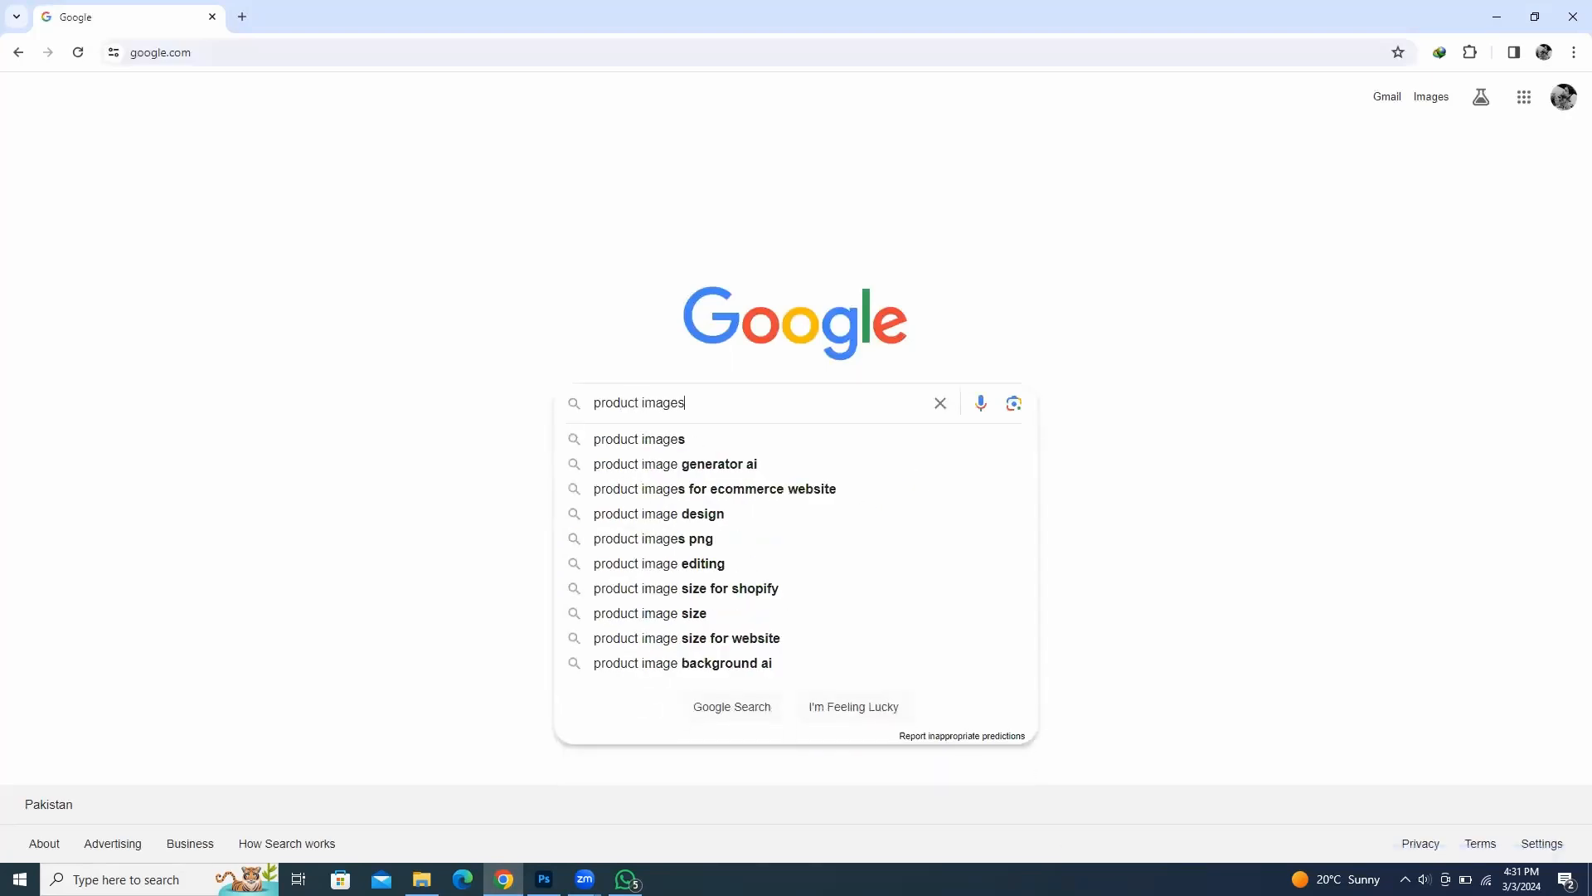
{"action": "key", "text": "Return"}
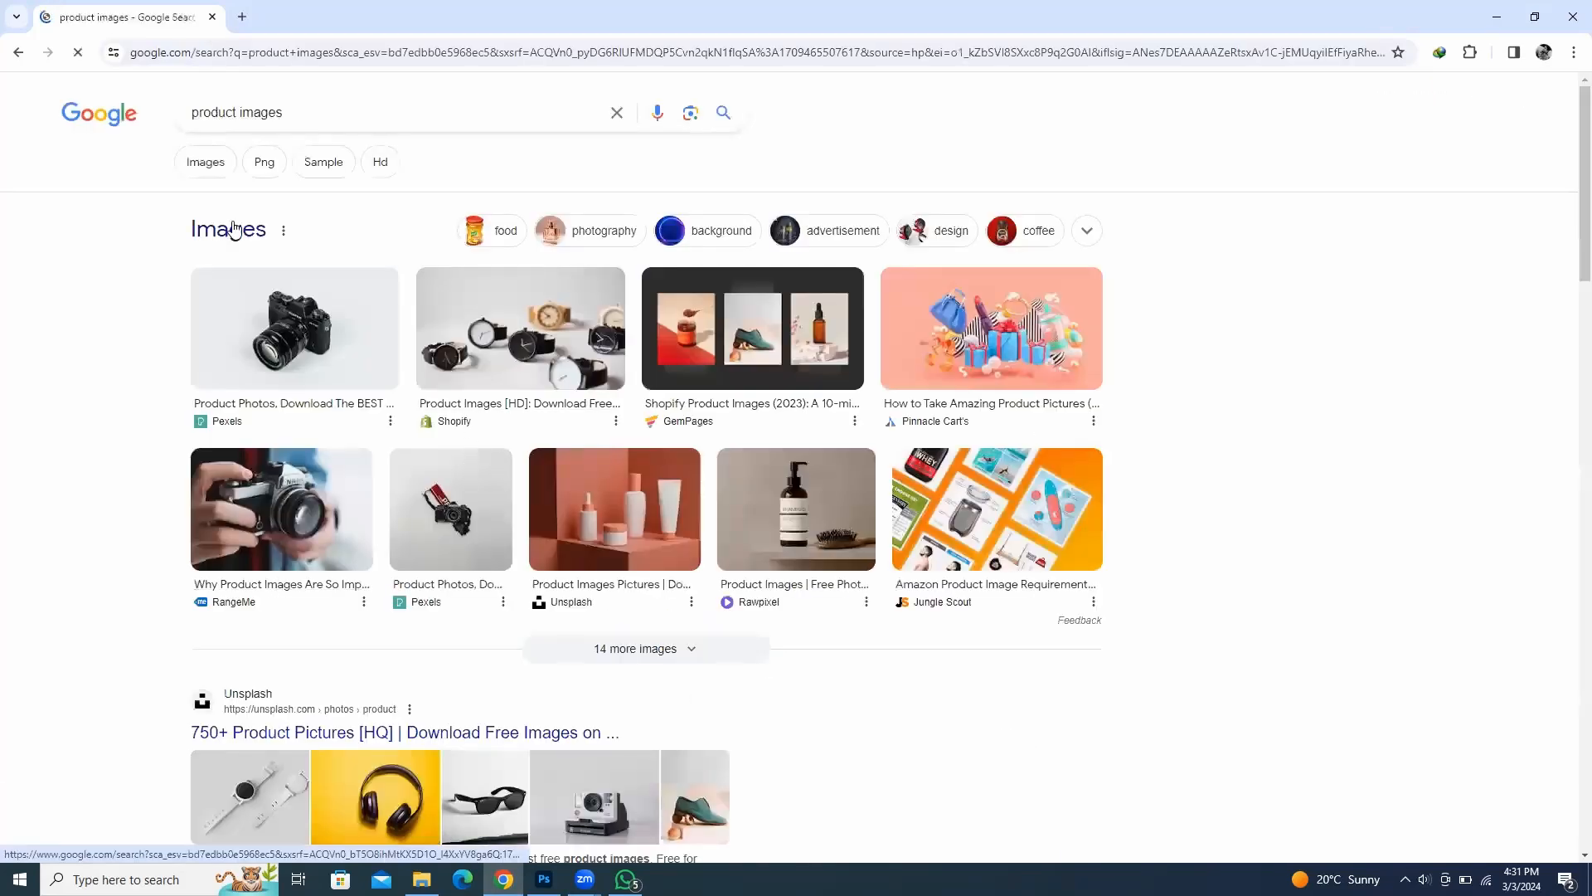
Step: Show the image results in a separate tab and preview the orange Vitamin C serum bottle from Helium 10
{"action": "left_click", "coordinate": [323, 47]}
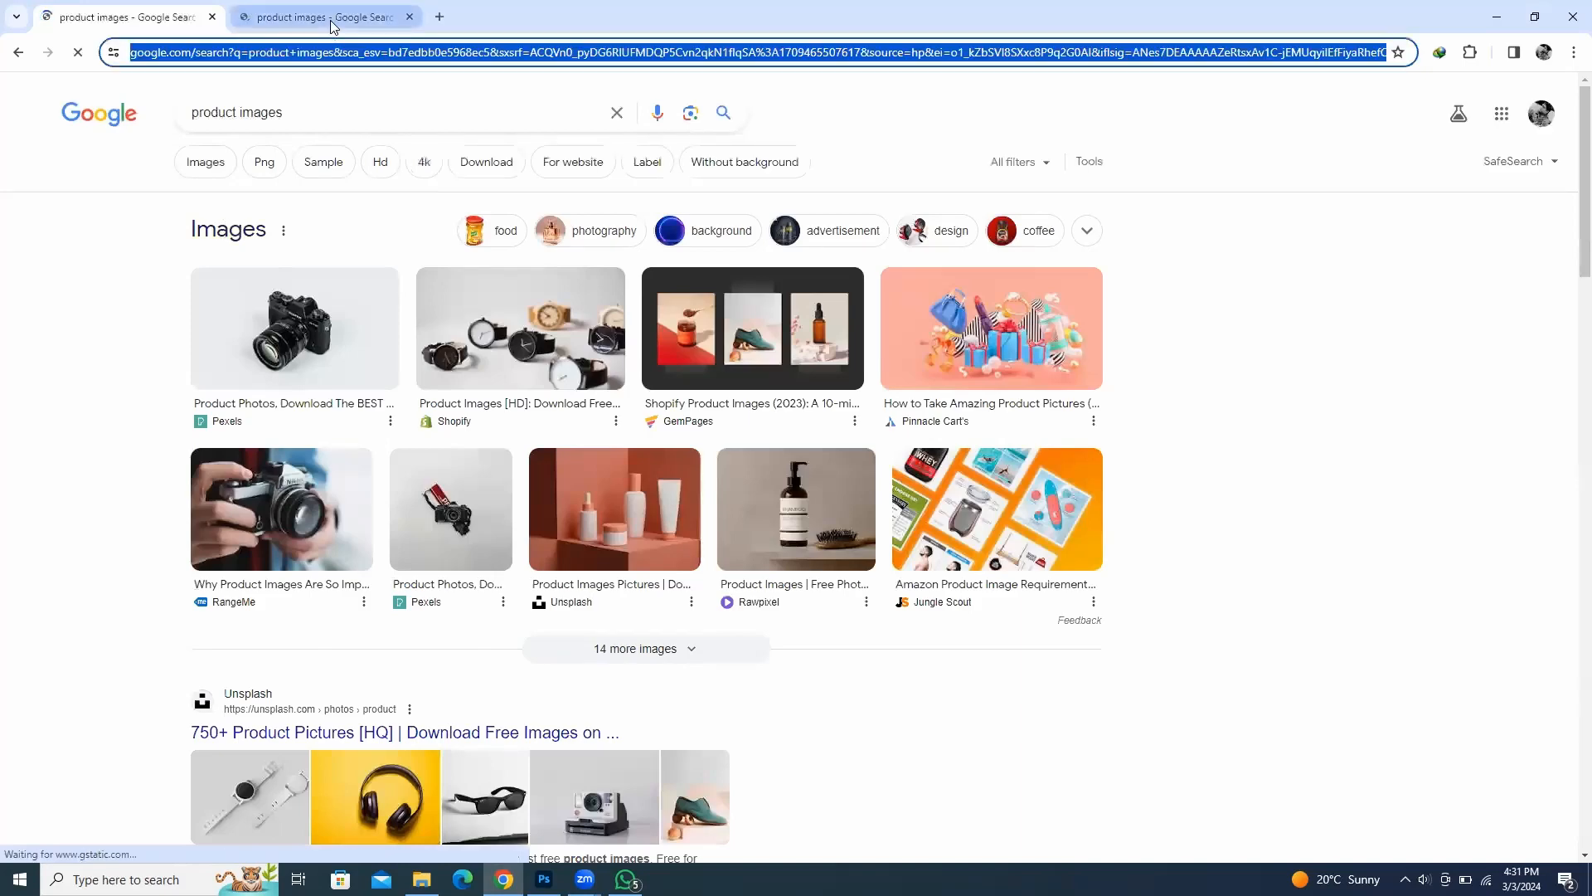
{"action": "left_click", "coordinate": [331, 24]}
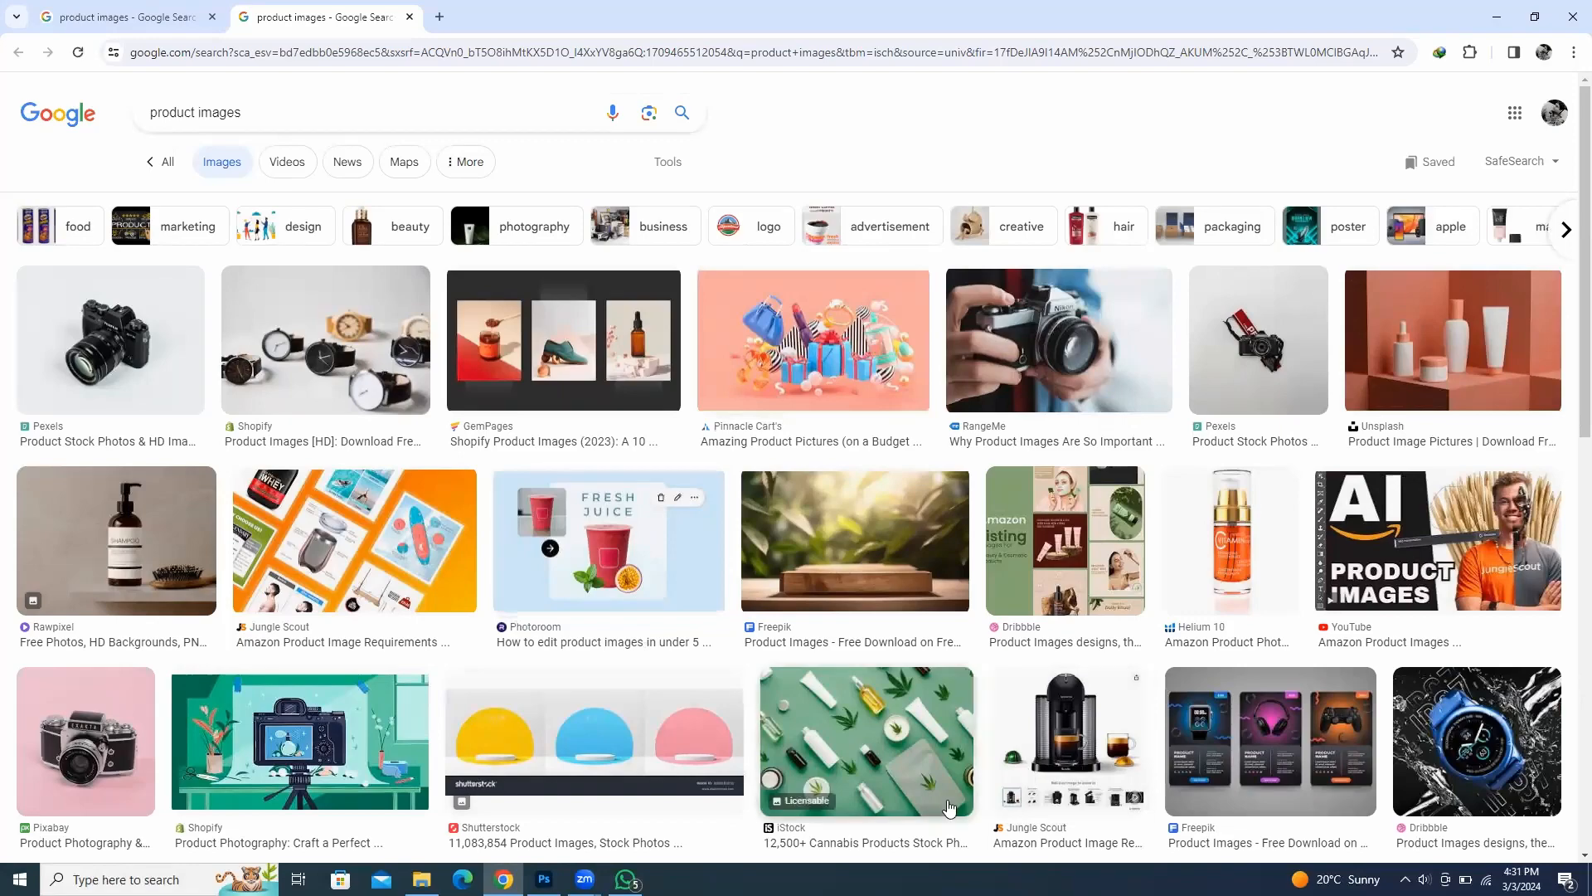
{"action": "left_click", "coordinate": [1256, 512]}
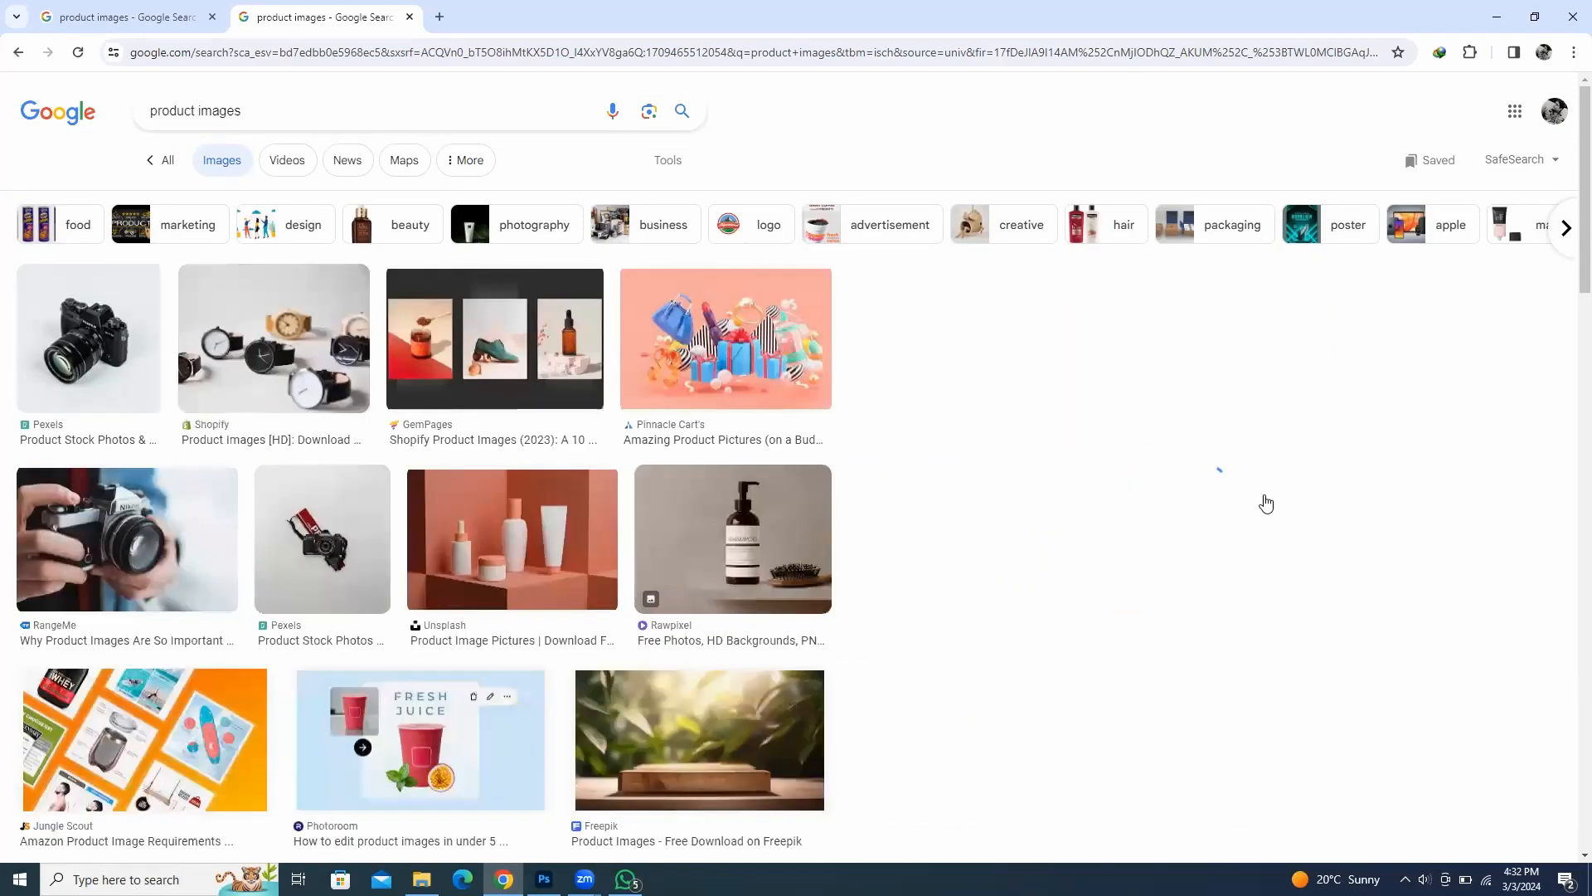
{"action": "scroll", "coordinate": [1291, 362], "scroll_direction": "up", "scroll_amount": 1}
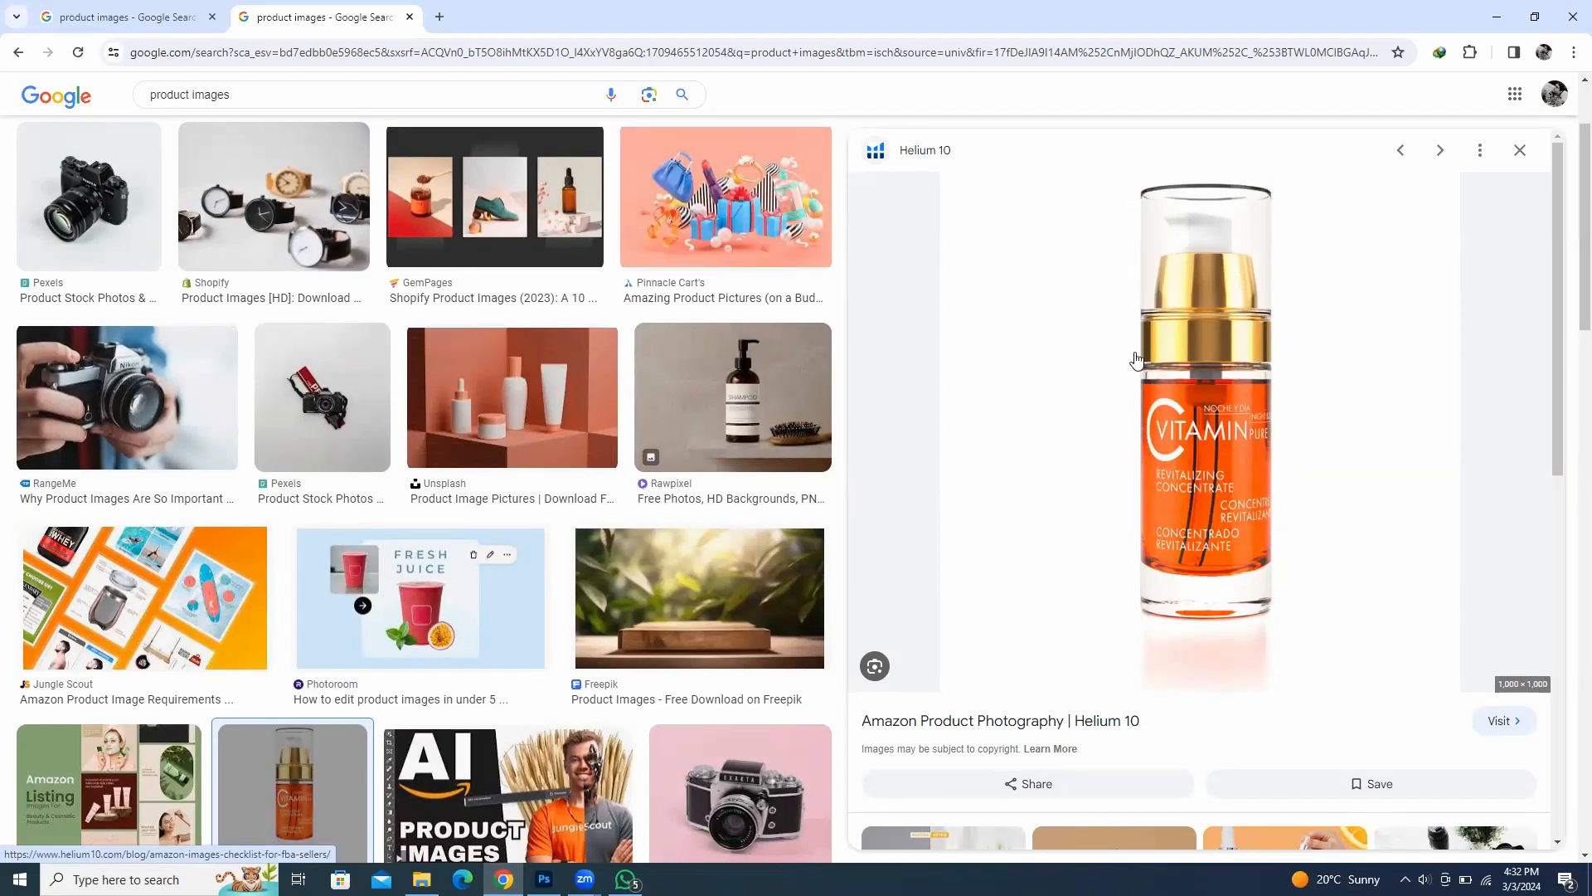
Step: Browse more product image results and open the Rawpixel photo of the peach cosmetics bottle with a black cap
{"action": "scroll", "coordinate": [1360, 416], "scroll_direction": "down", "scroll_amount": 6}
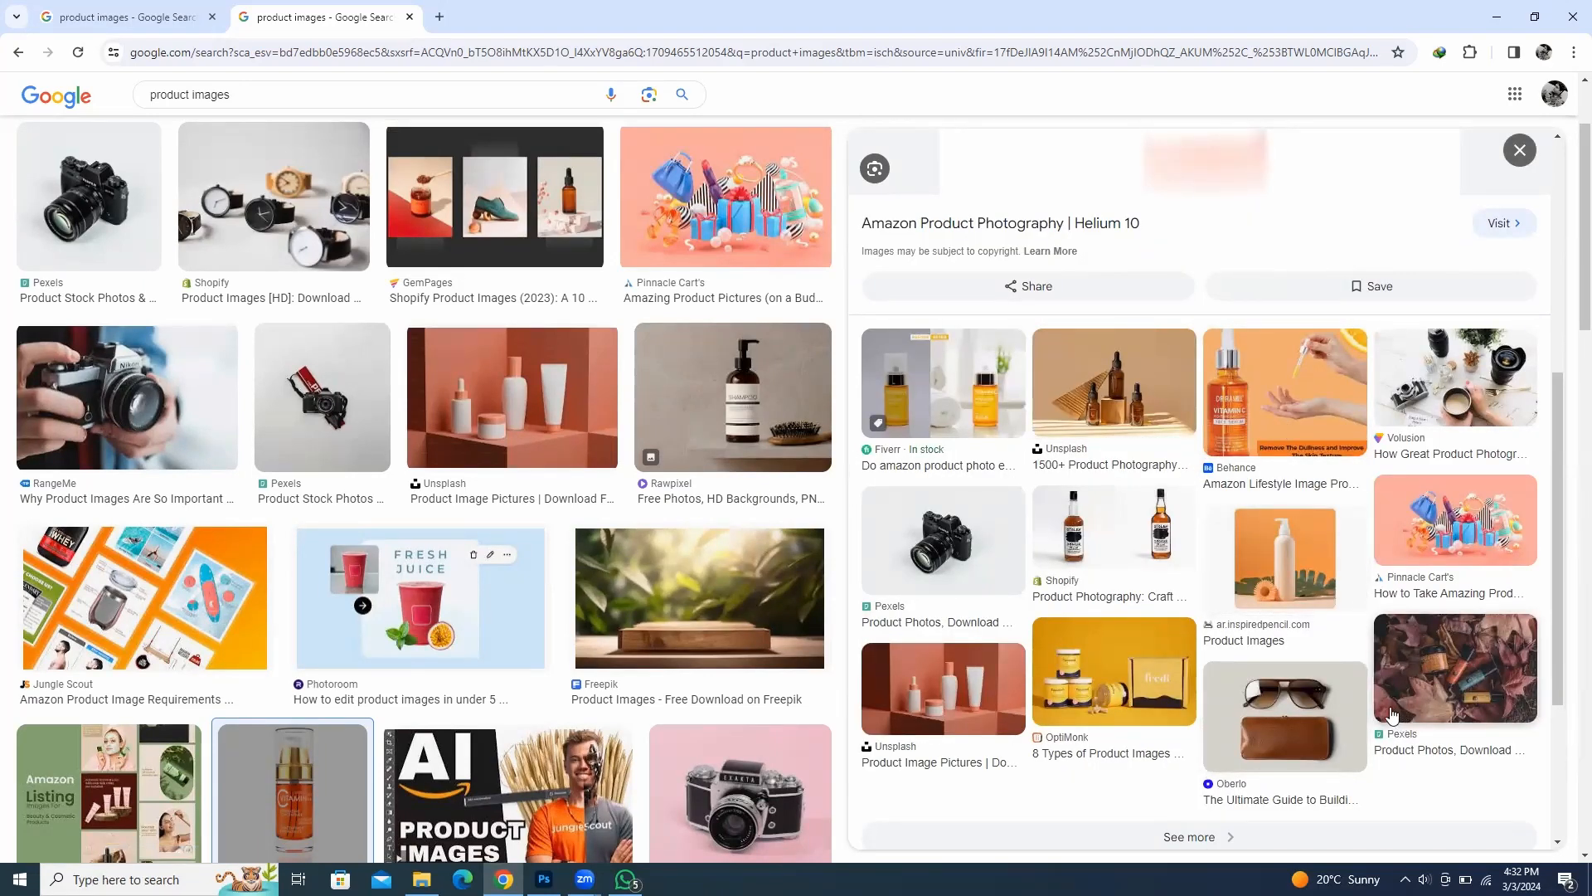
{"action": "scroll", "coordinate": [611, 495], "scroll_direction": "down", "scroll_amount": 7}
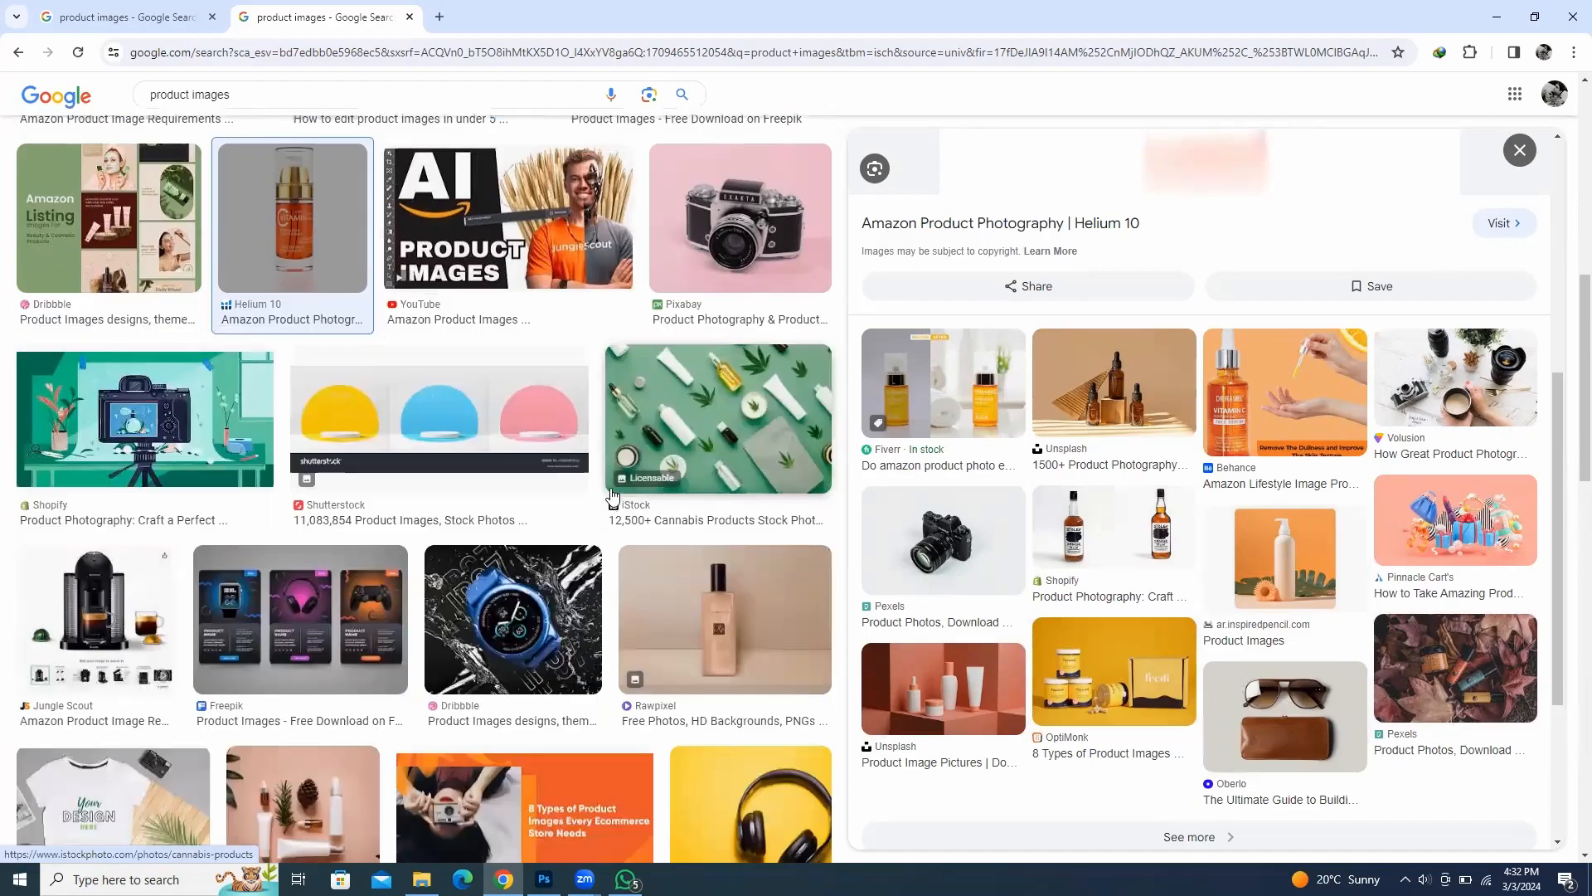
{"action": "scroll", "coordinate": [556, 486], "scroll_direction": "down", "scroll_amount": 4}
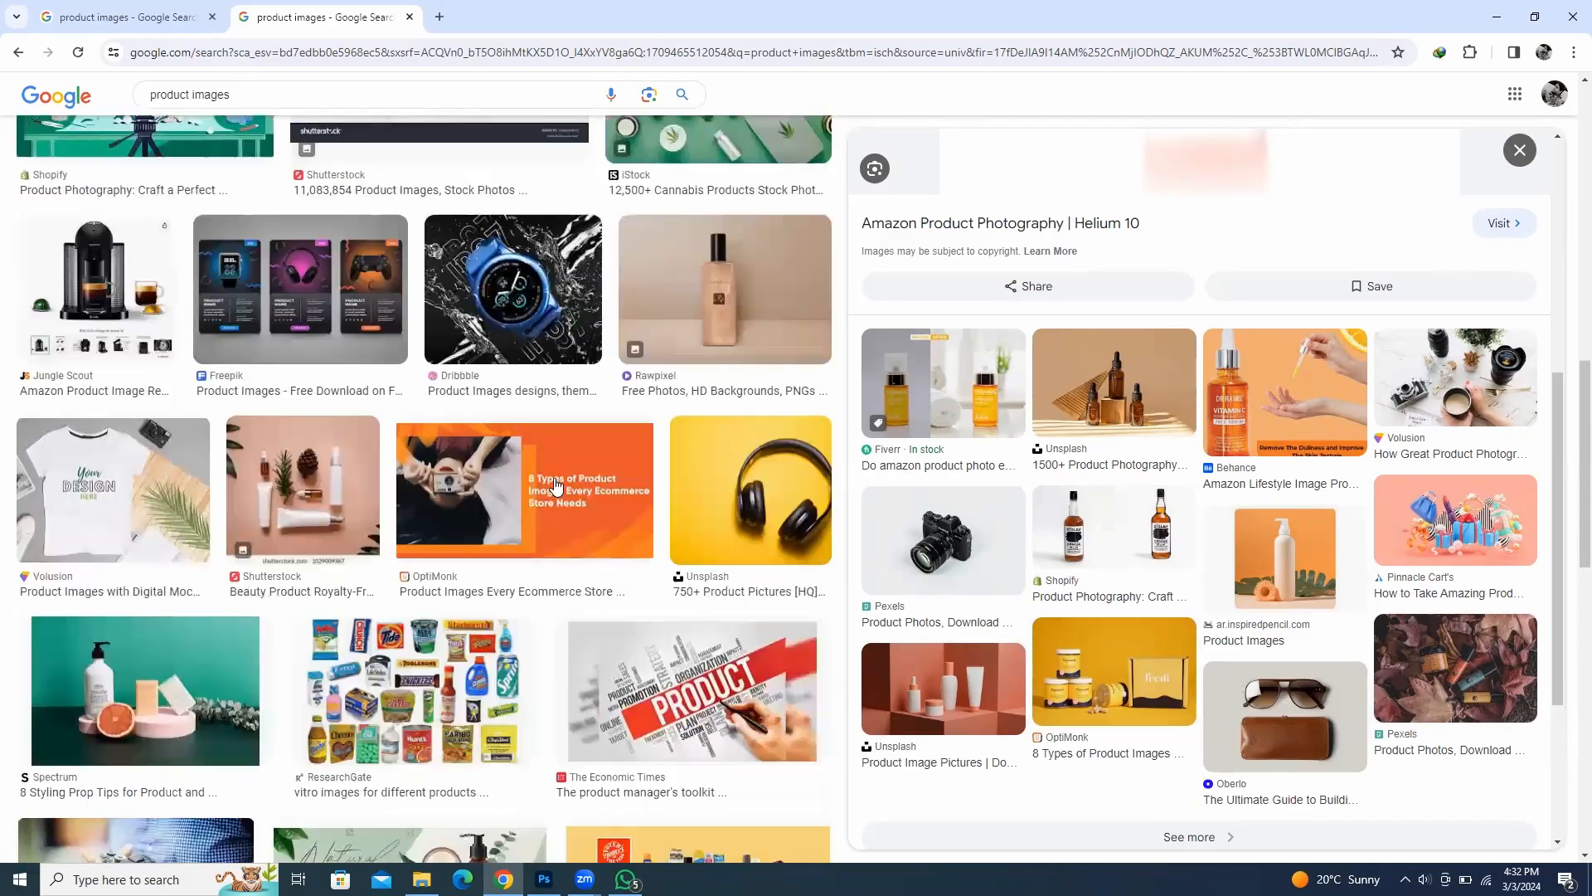
{"action": "scroll", "coordinate": [556, 485], "scroll_direction": "down", "scroll_amount": 1}
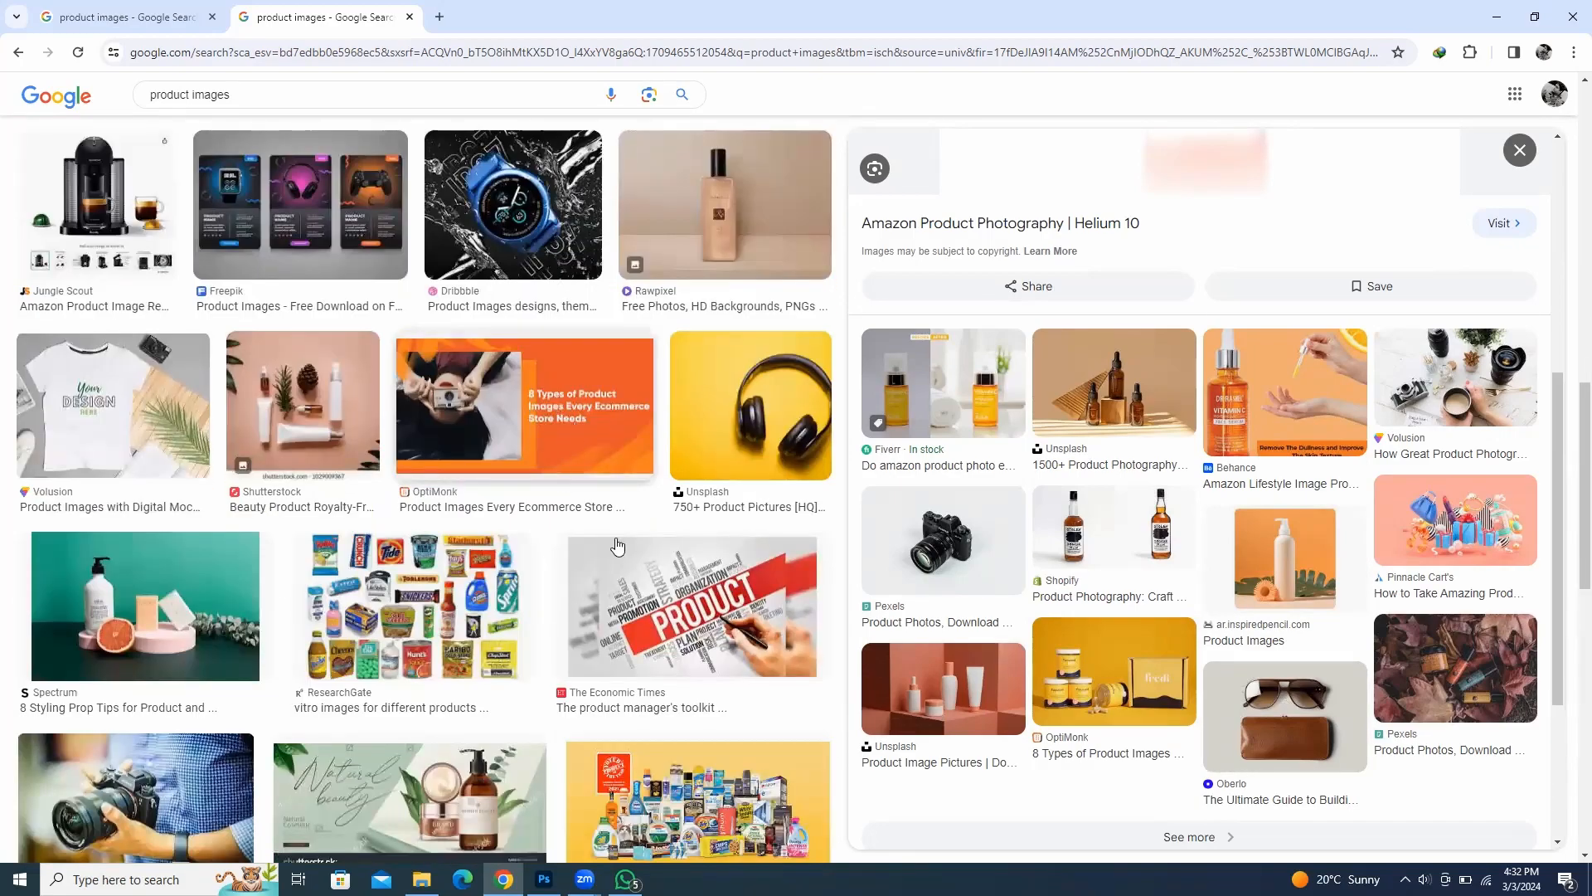
{"action": "scroll", "coordinate": [617, 545], "scroll_direction": "up", "scroll_amount": 4}
{"action": "left_click", "coordinate": [746, 572]}
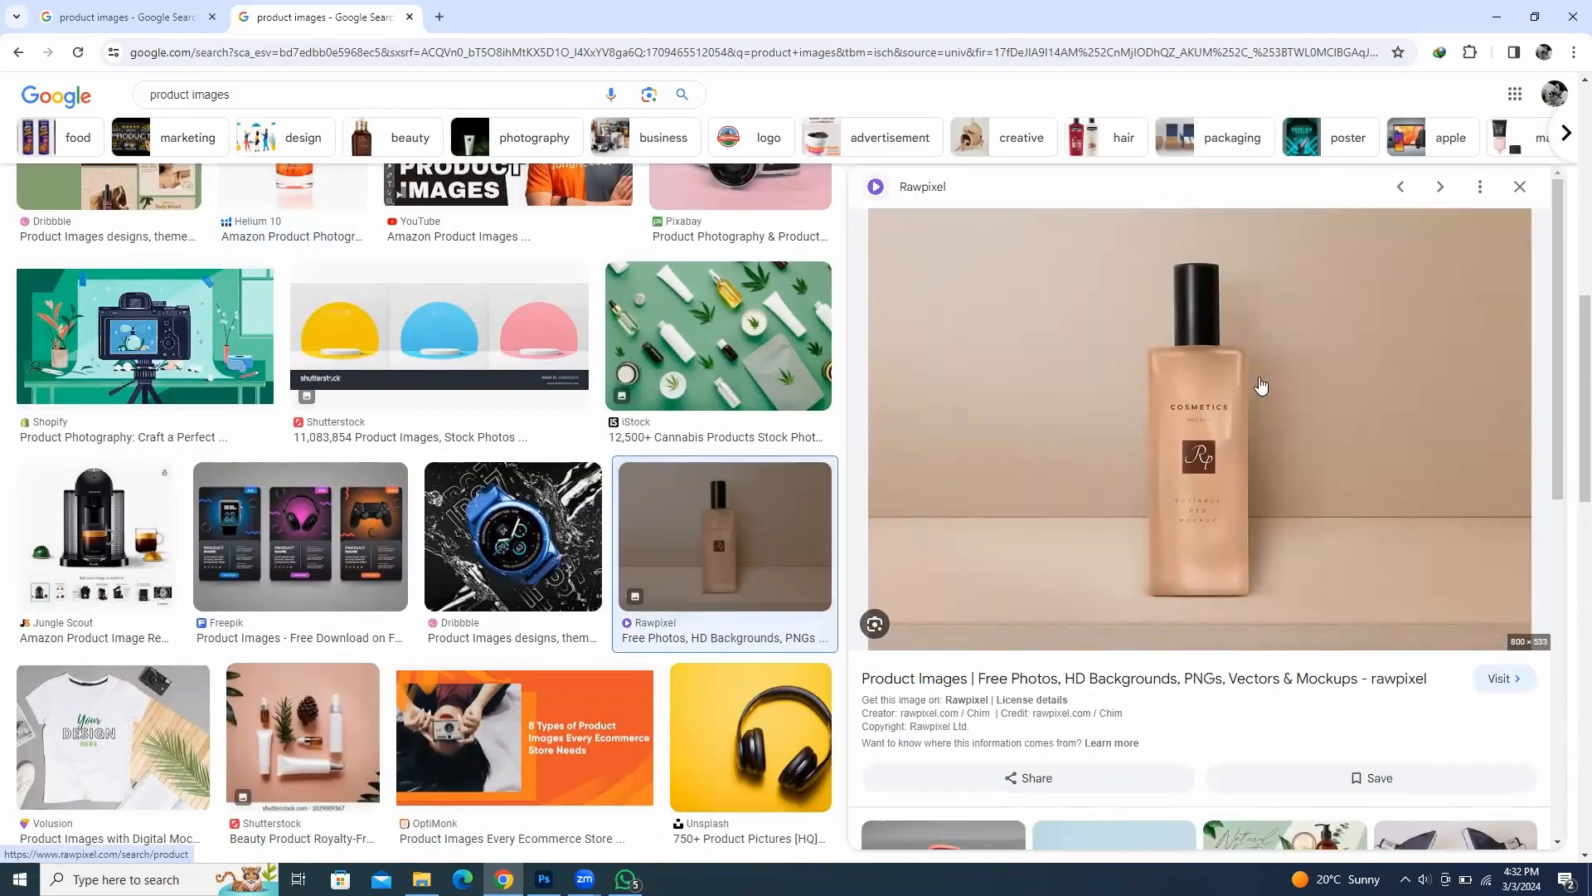
Step: Copy the Rawpixel cosmetics bottle image and paste it into the Photoshop document
{"action": "scroll", "coordinate": [1333, 526], "scroll_direction": "down", "scroll_amount": 6}
{"action": "scroll", "coordinate": [1259, 532], "scroll_direction": "up", "scroll_amount": 5}
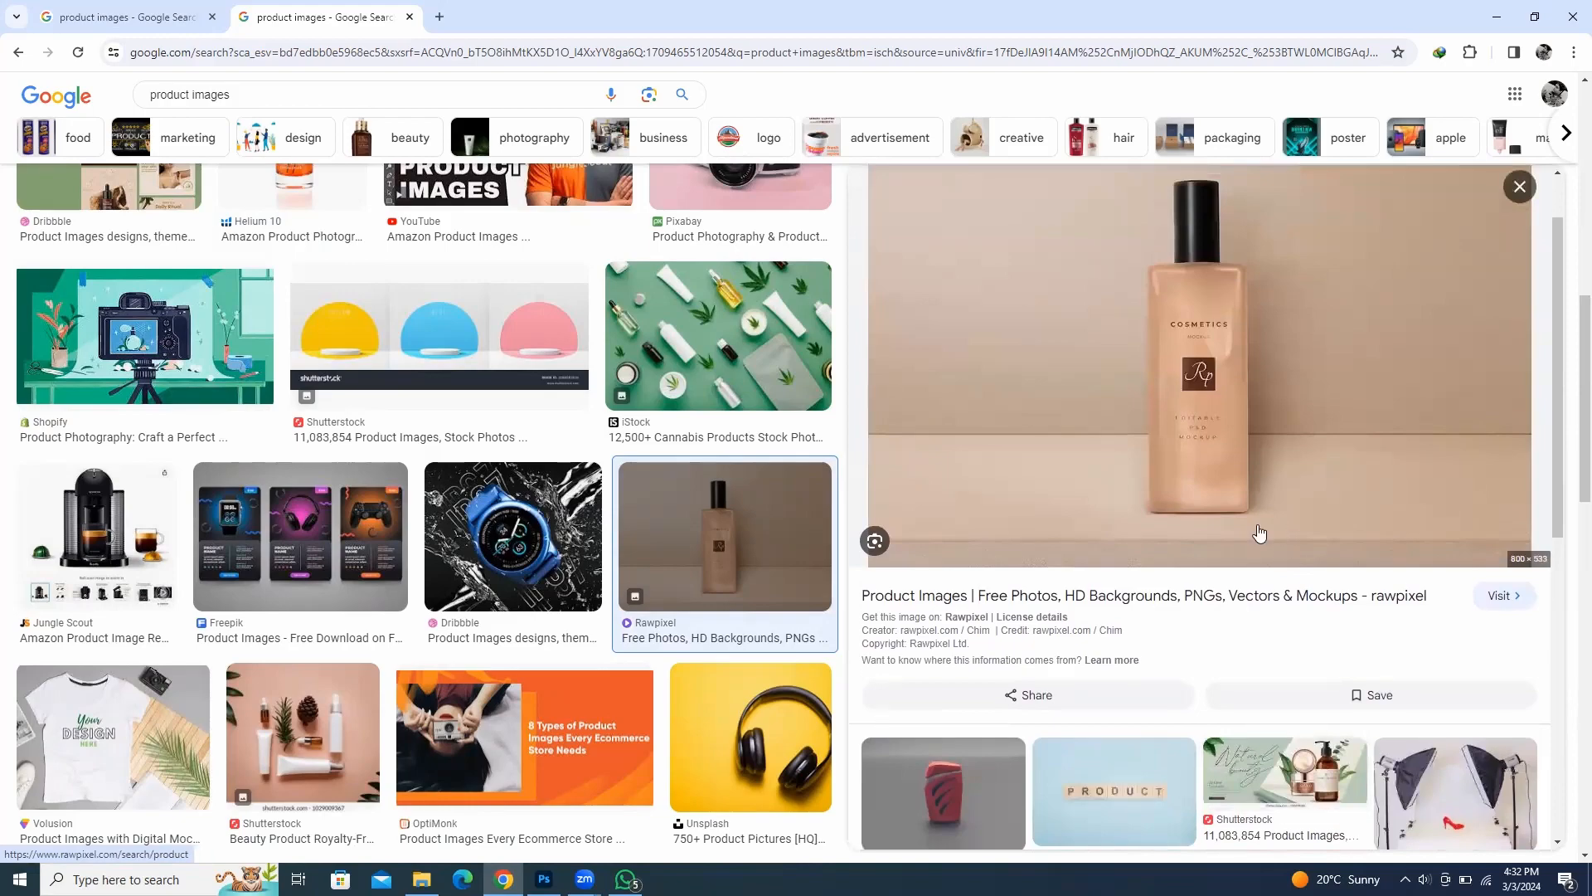
{"action": "scroll", "coordinate": [1259, 533], "scroll_direction": "down", "scroll_amount": 6}
{"action": "scroll", "coordinate": [1260, 522], "scroll_direction": "up", "scroll_amount": 5}
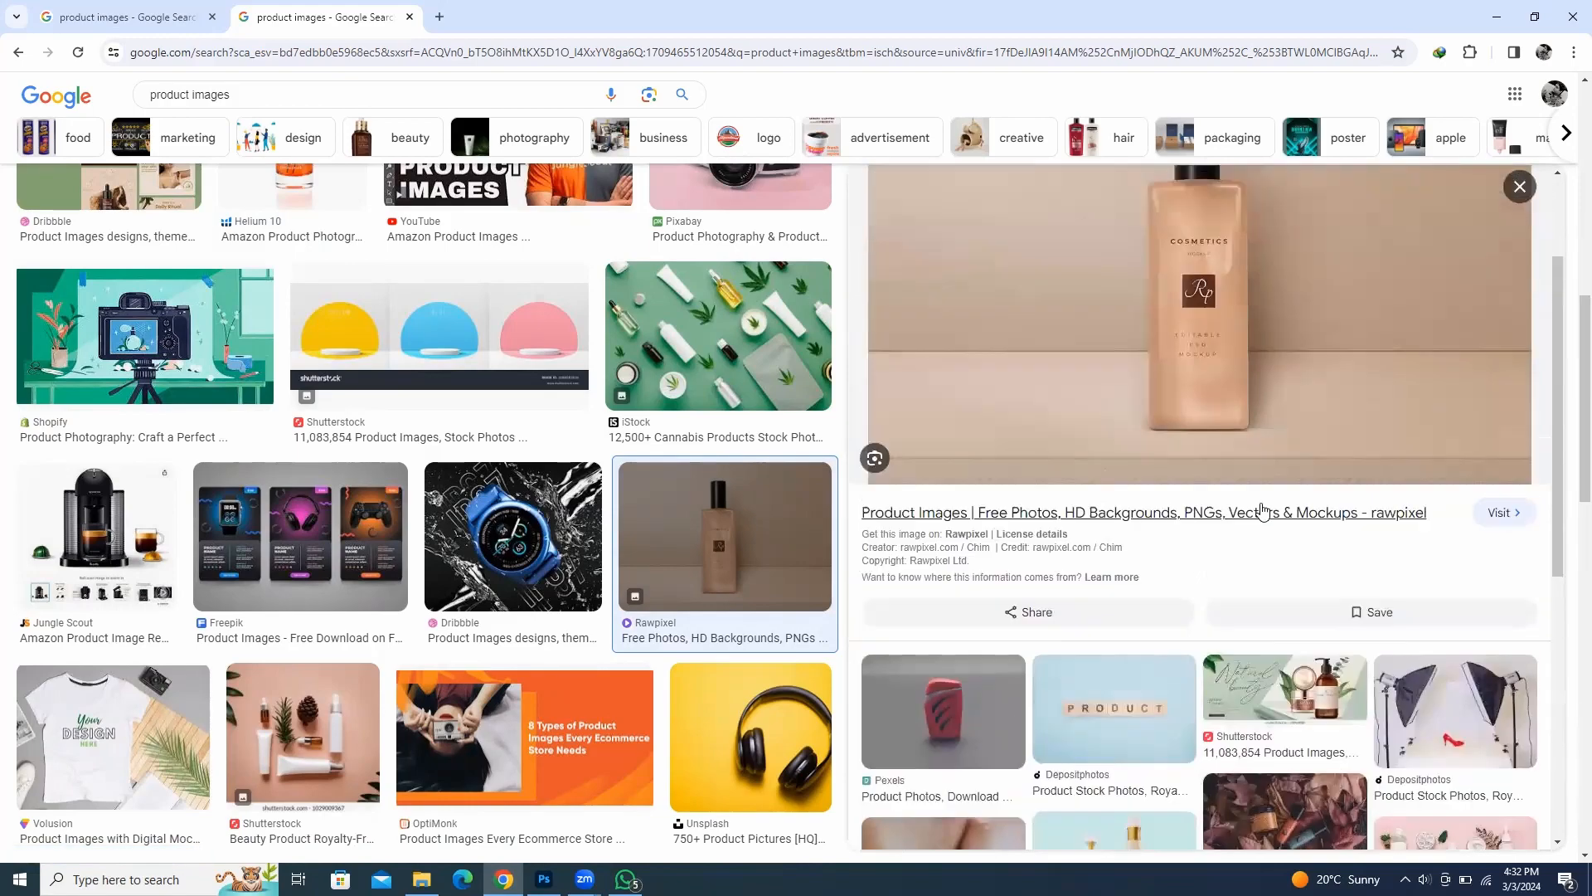
{"action": "scroll", "coordinate": [1262, 510], "scroll_direction": "up", "scroll_amount": 2}
{"action": "right_click", "coordinate": [1157, 427]}
{"action": "left_click", "coordinate": [1200, 673]}
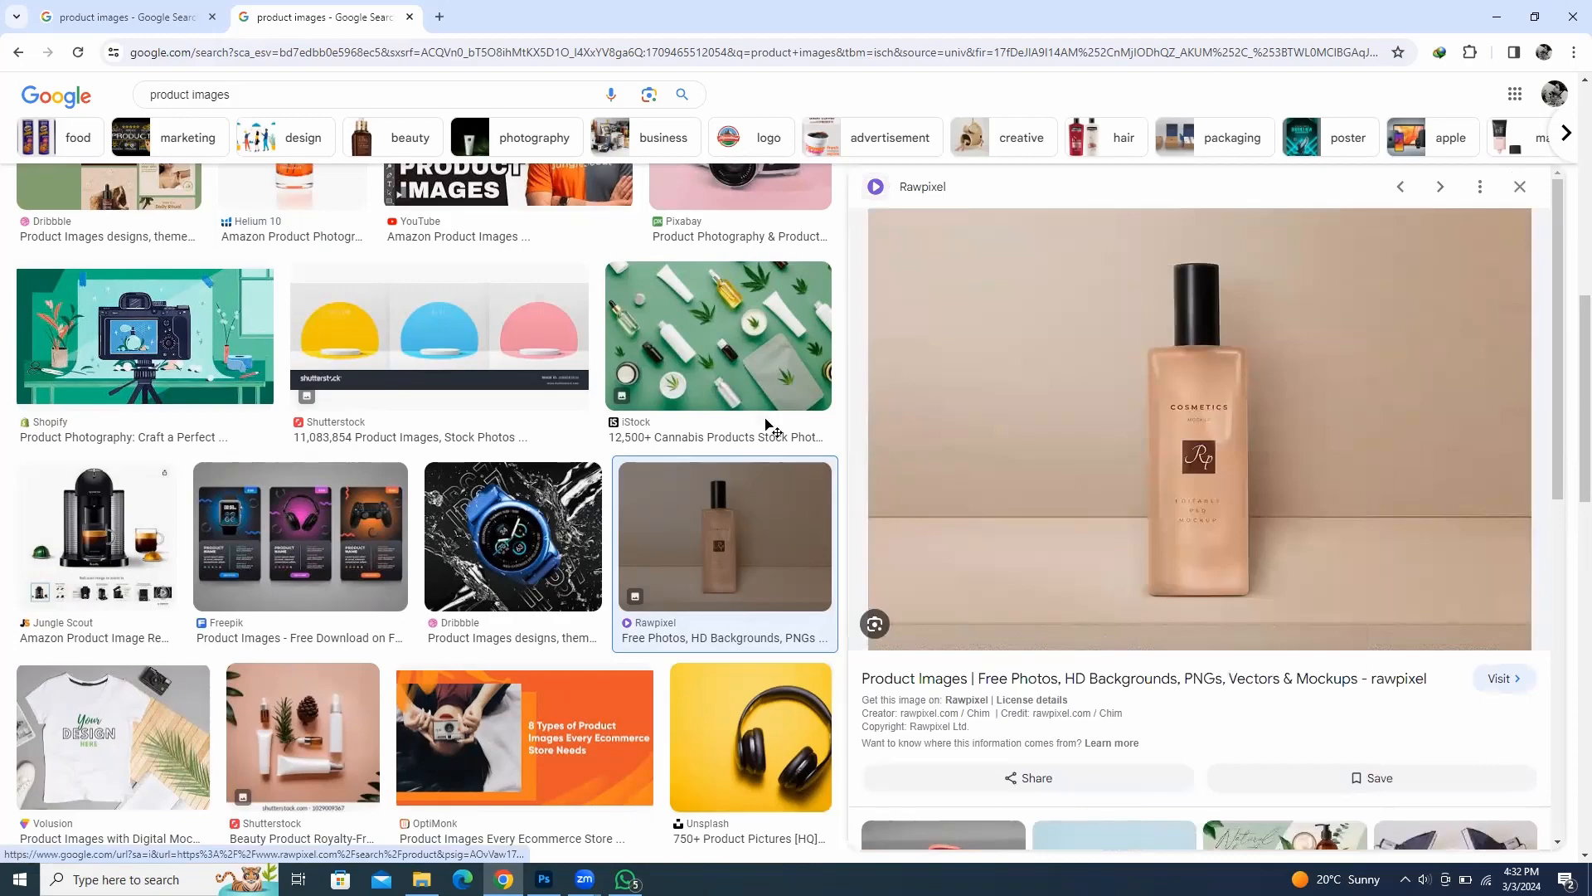
{"action": "key", "text": "alt+Tab"}
{"action": "key", "text": "ctrl+v"}
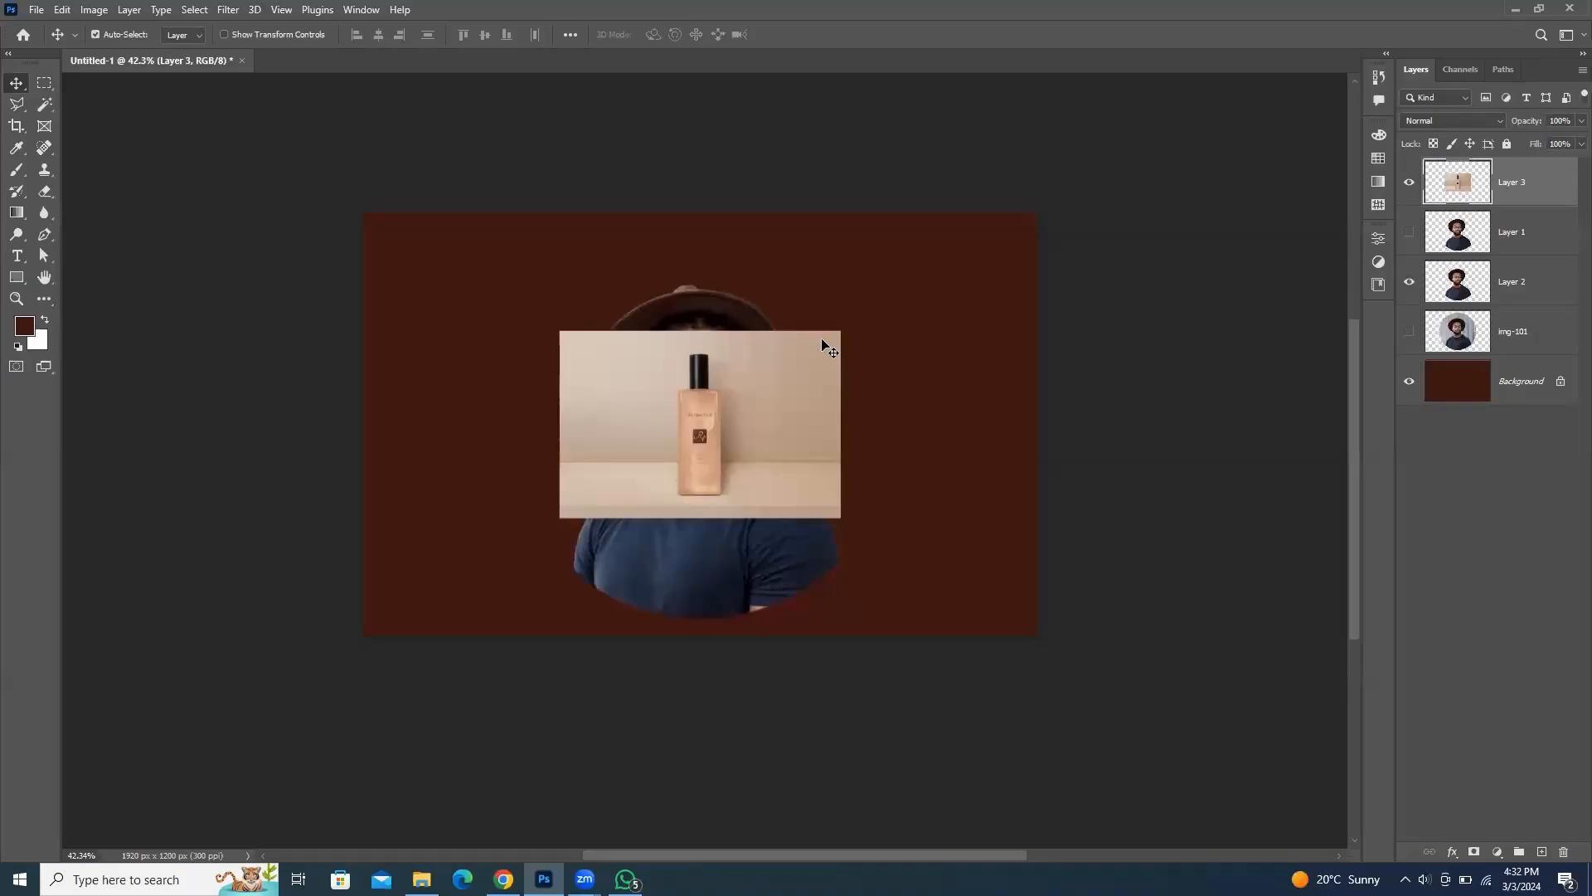
Step: Enlarge the pasted bottle image from its center to cover most of the canvas, and hide the man's cutout on Layer 2
{"action": "key", "text": "ctrl+t"}
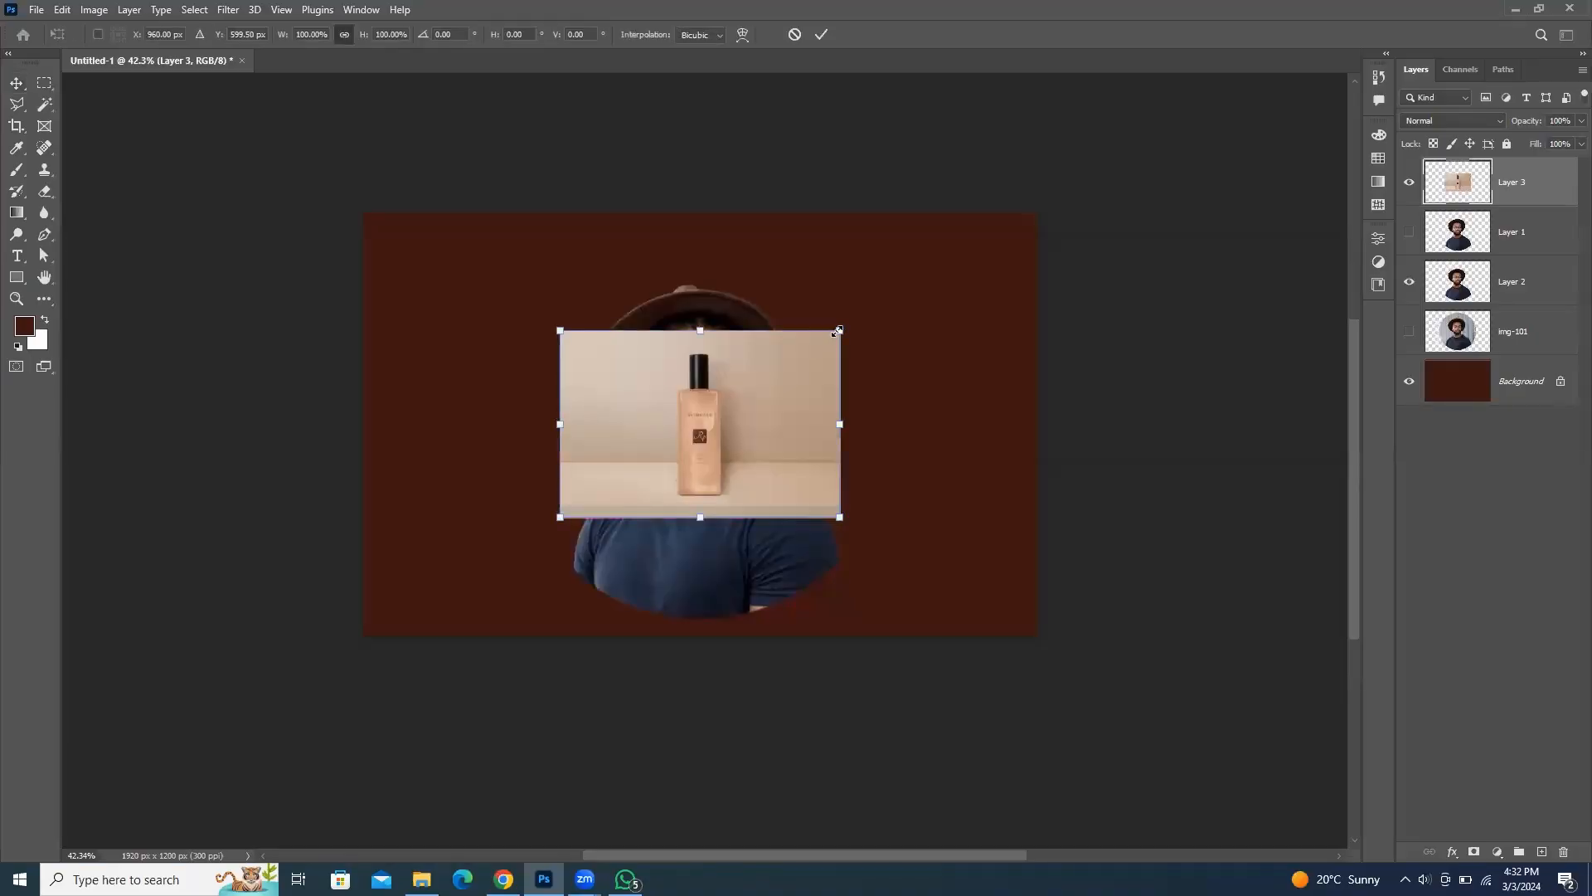
{"action": "left_click_drag", "start_coordinate": [839, 331], "coordinate": [1008, 247]}
{"action": "left_click", "coordinate": [819, 34]}
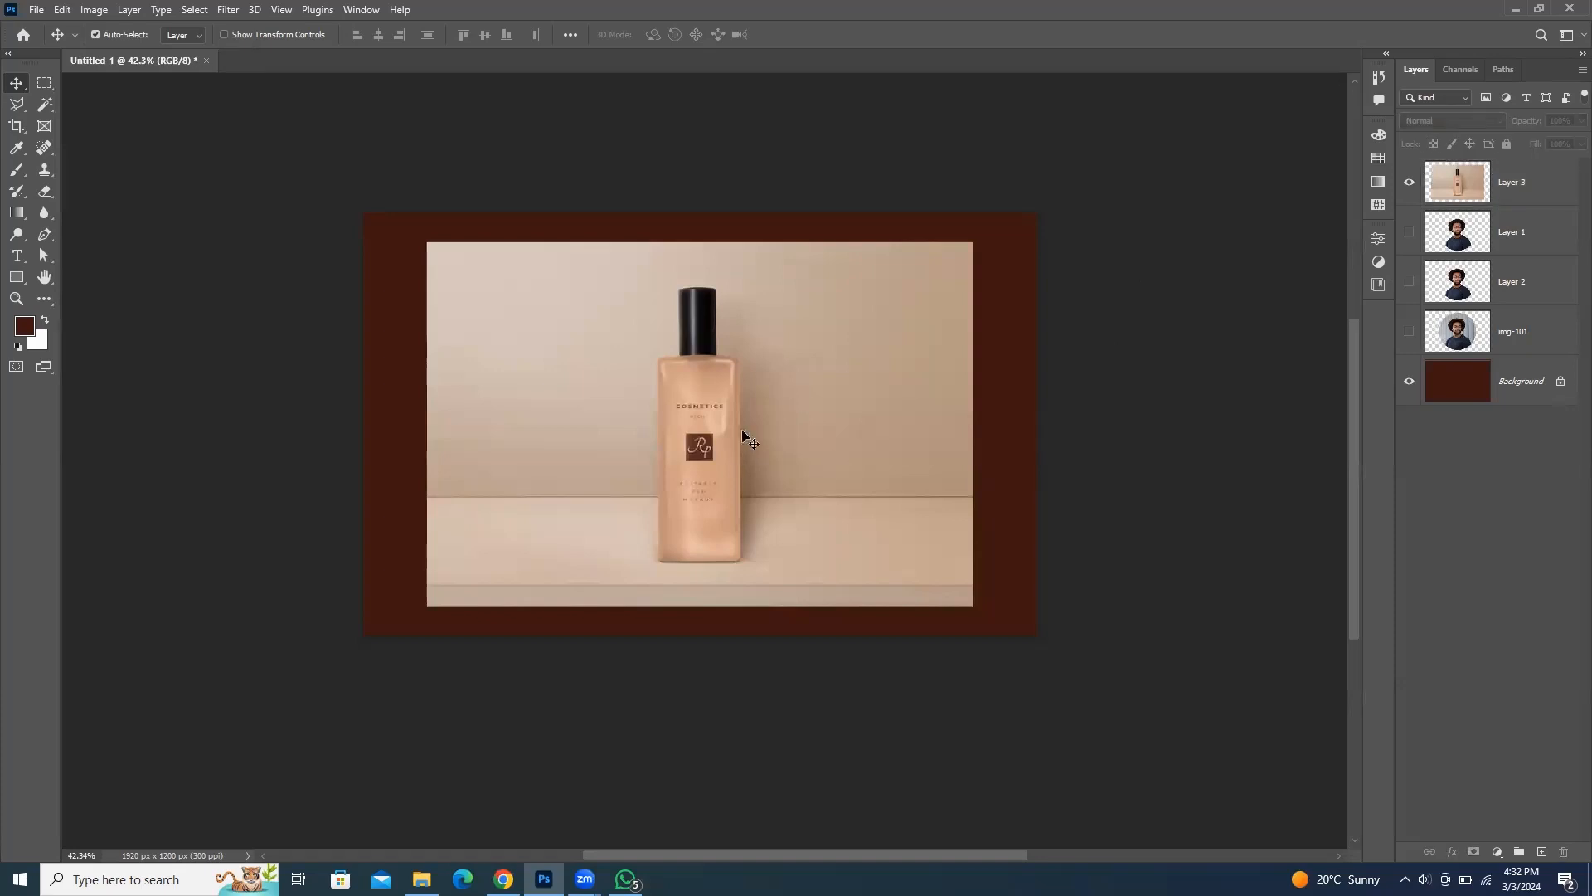
Step: Try selecting the beige wall behind the bottle on Layer 3 with the Magic Wand, and clear the selection
{"action": "scroll", "coordinate": [806, 332], "scroll_direction": "up", "scroll_amount": 5}
{"action": "scroll", "coordinate": [828, 321], "scroll_direction": "down", "scroll_amount": 3}
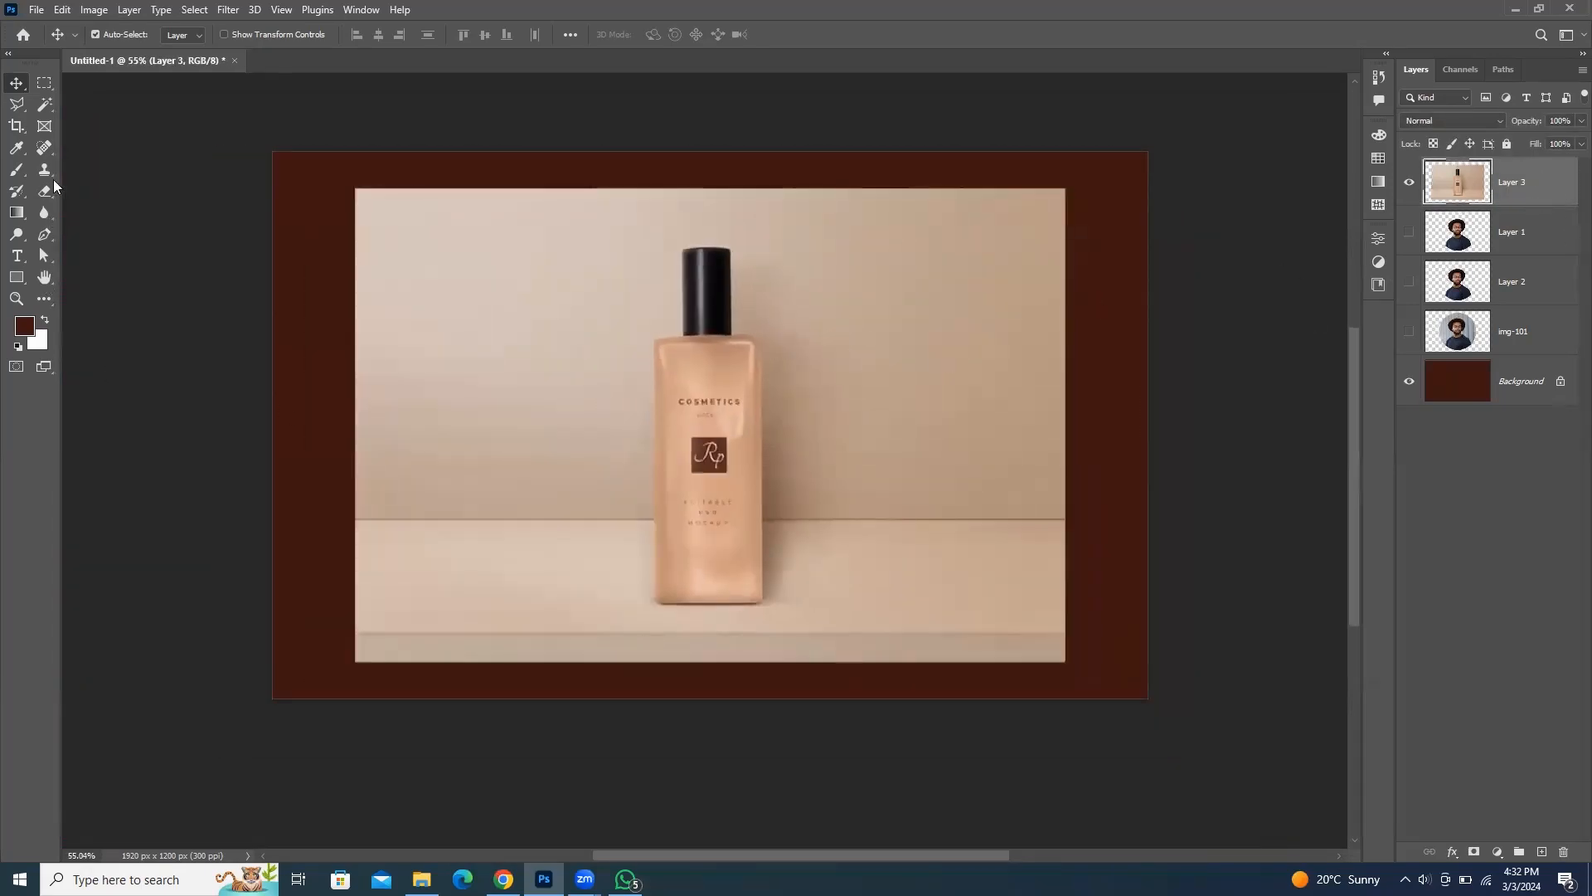
{"action": "left_click", "coordinate": [44, 108]}
{"action": "right_click", "coordinate": [42, 108]}
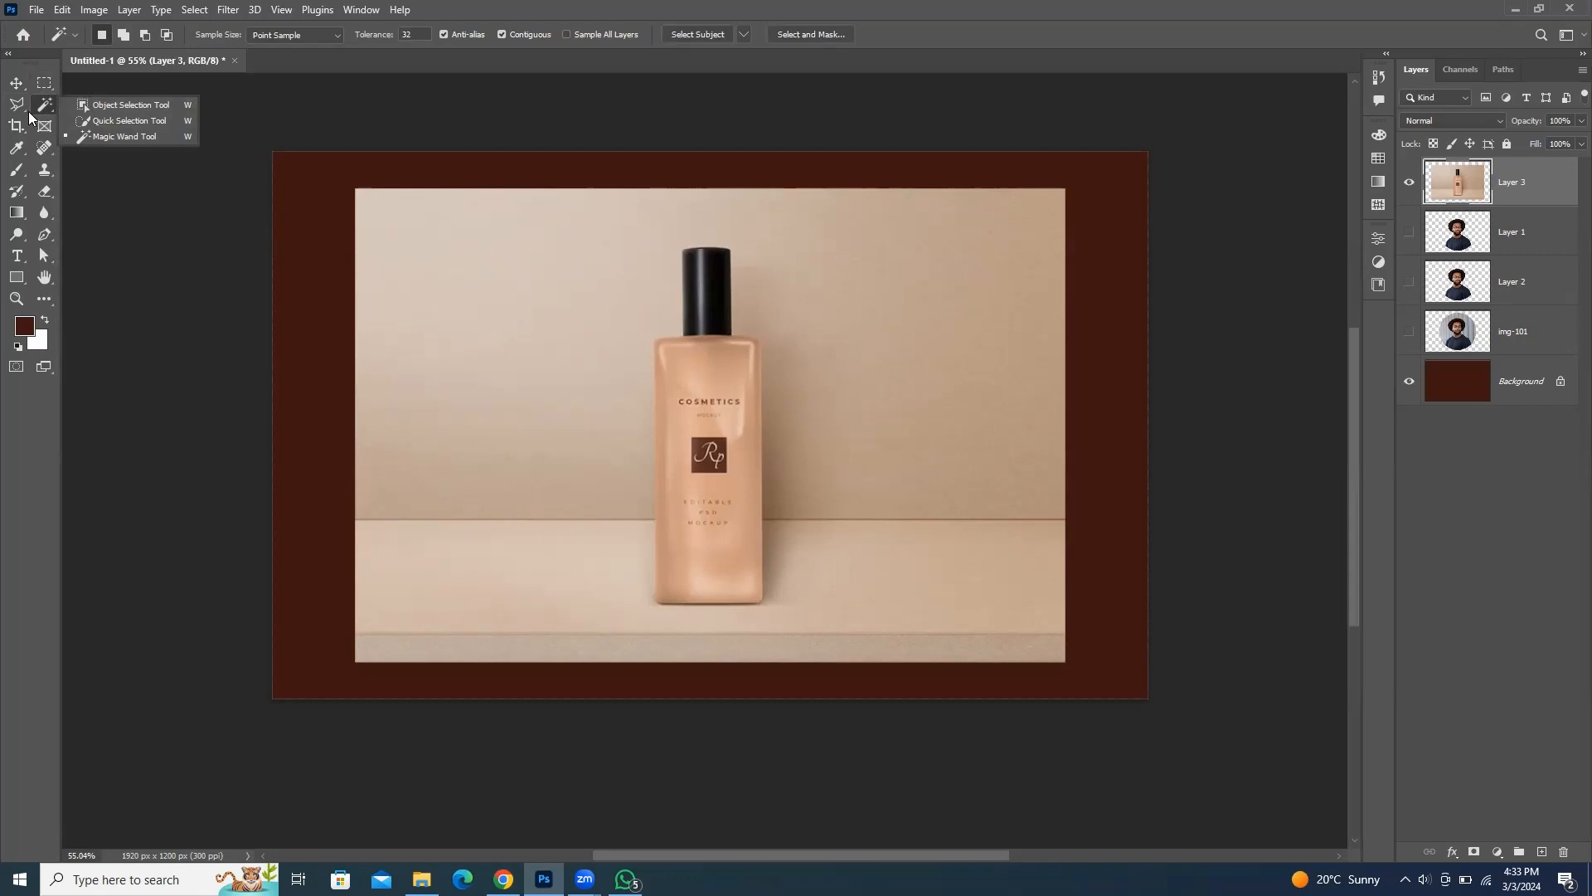
{"action": "left_click", "coordinate": [146, 142]}
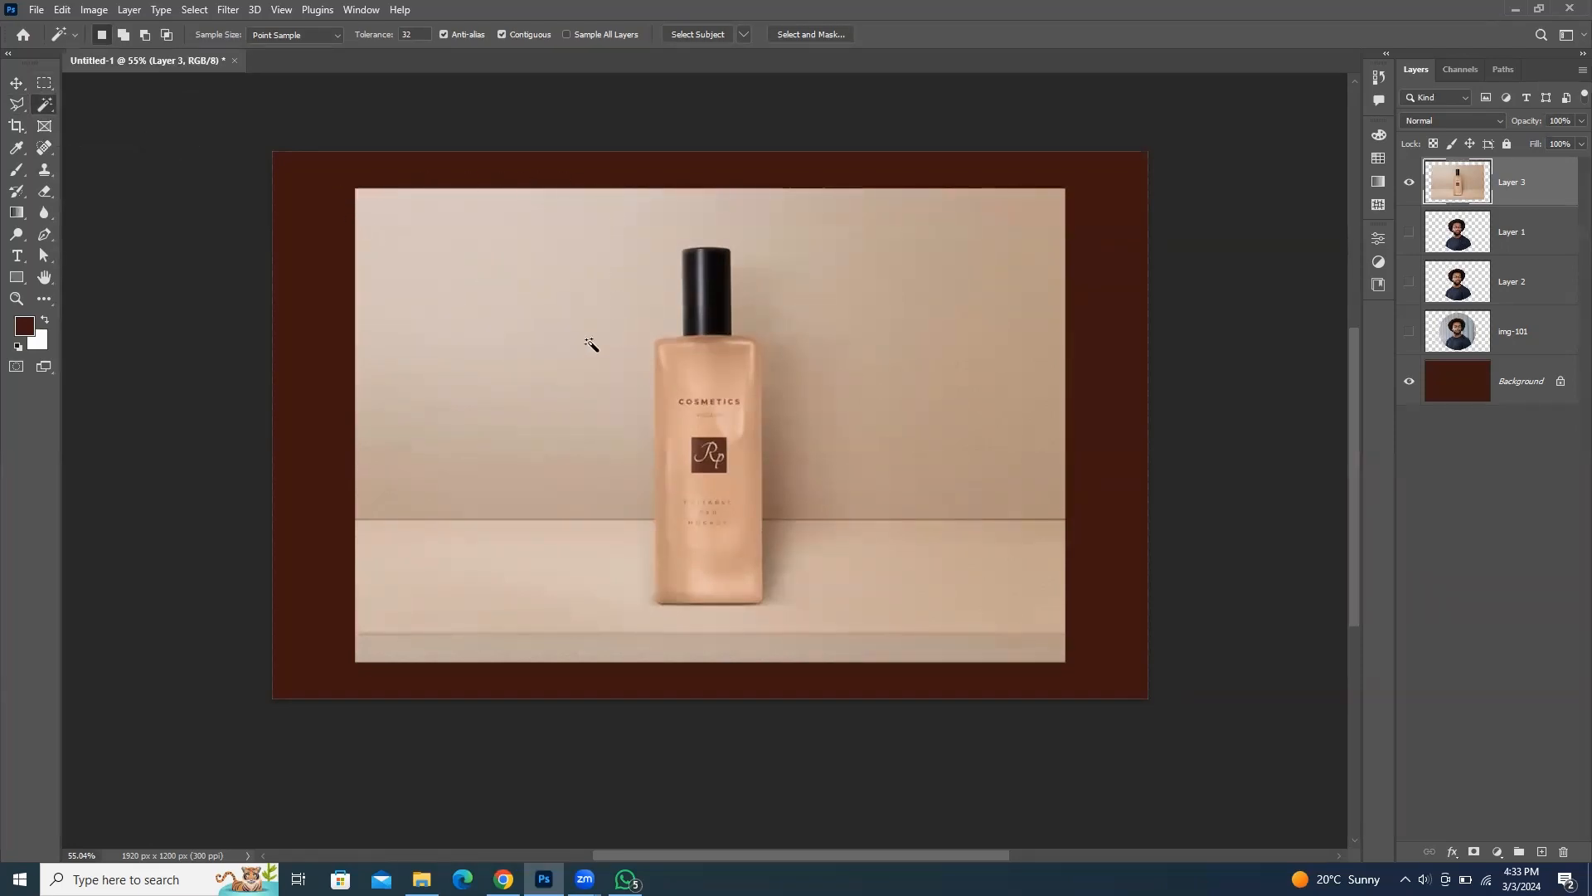
{"action": "left_click", "coordinate": [430, 225]}
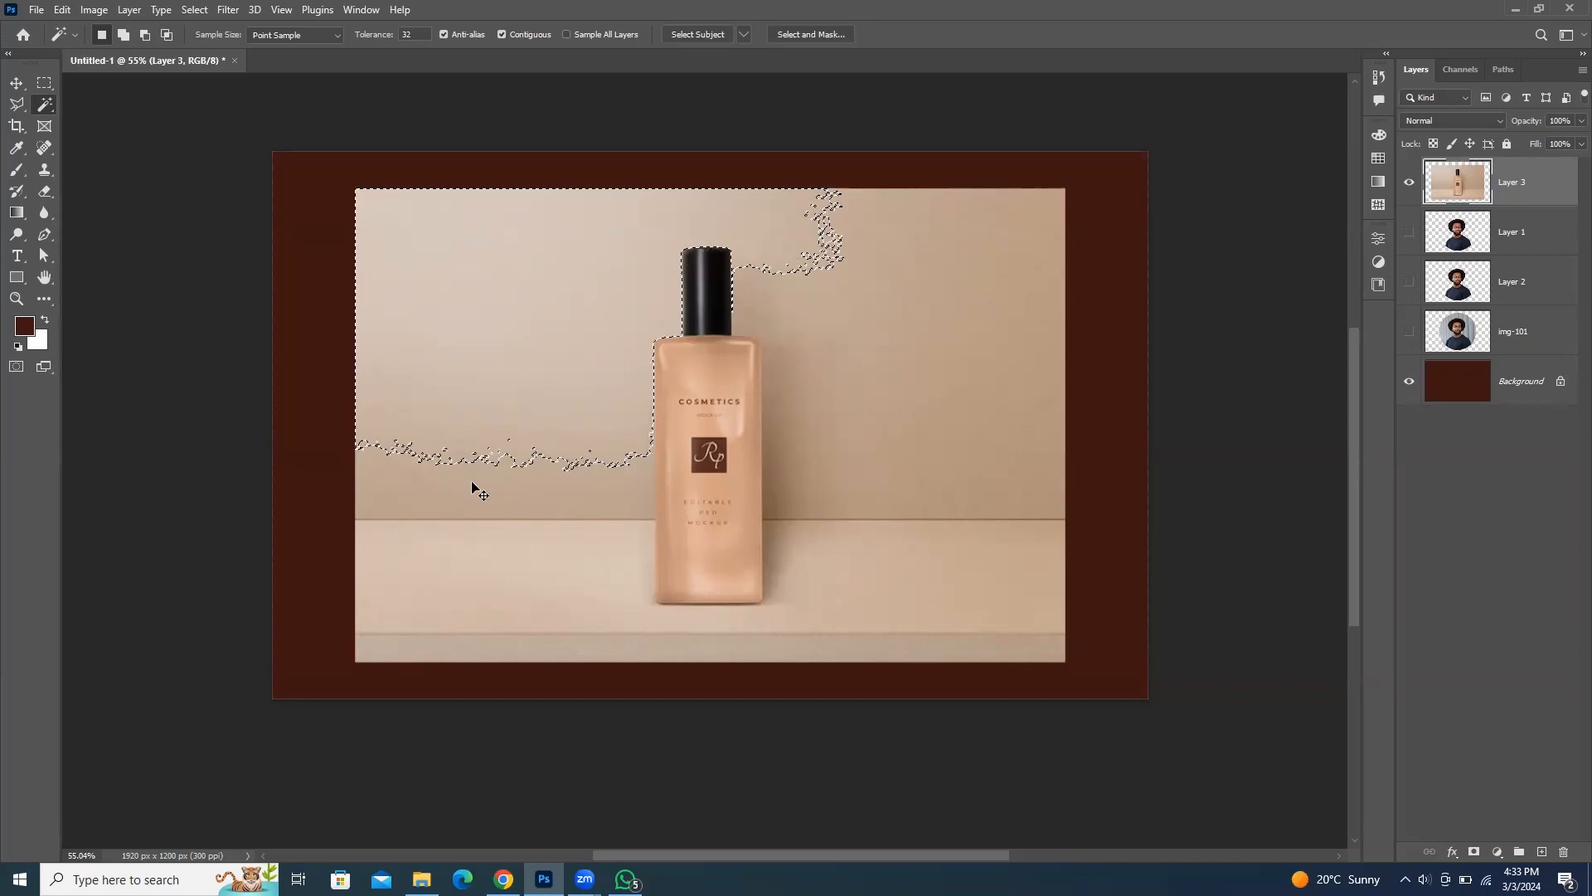
{"action": "key", "text": "ctrl+d"}
Step: Select the backdrop around the bottle on Layer 3 with the Quick Selection tool
{"action": "right_click", "coordinate": [48, 104]}
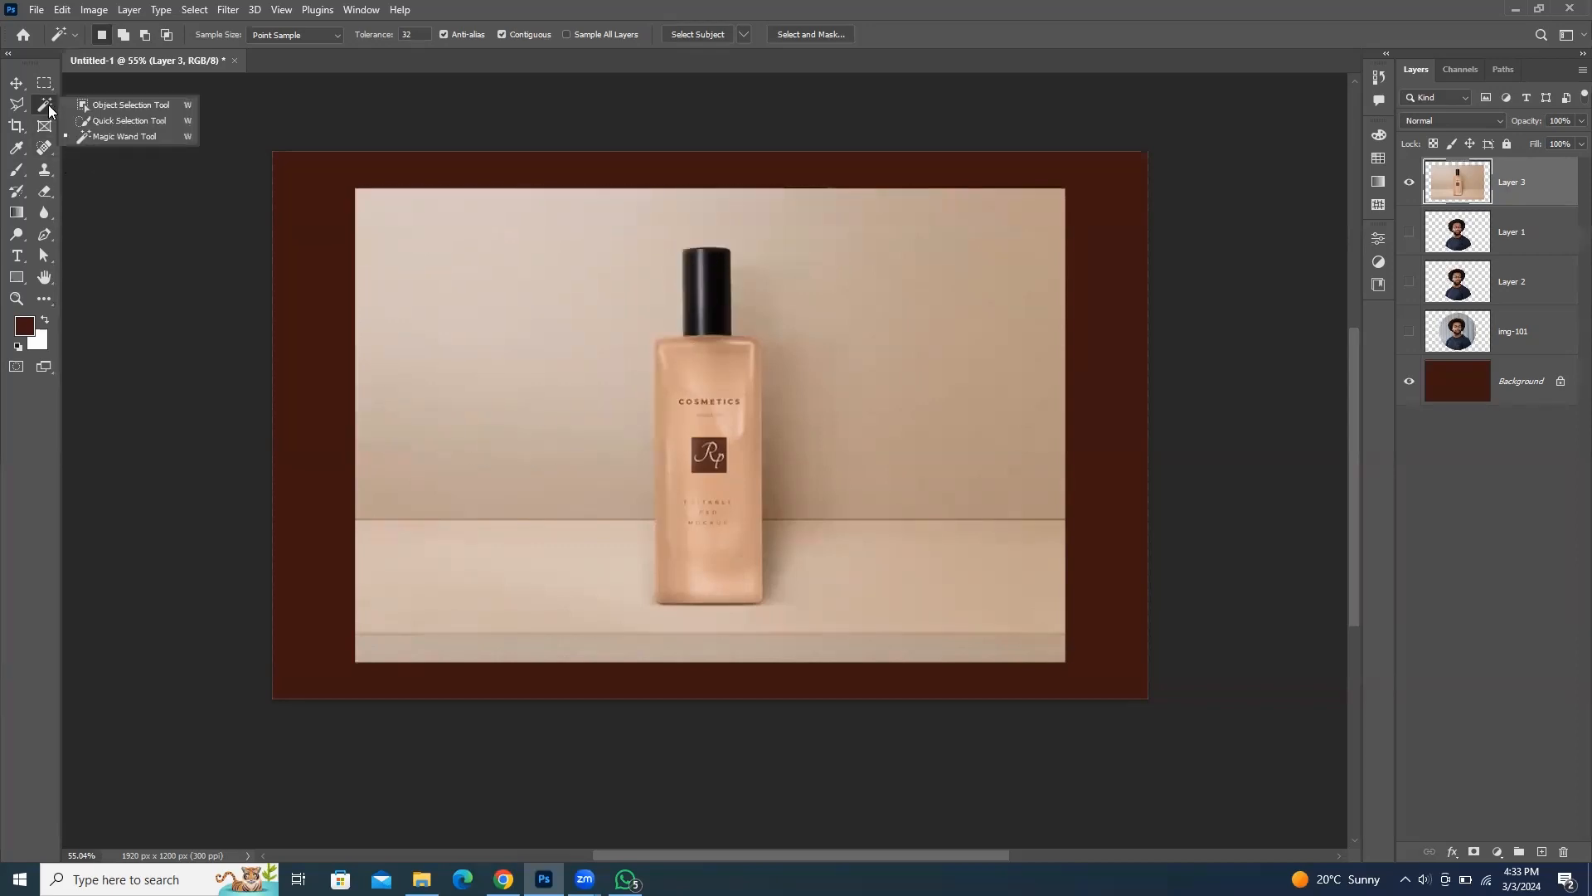
{"action": "left_click", "coordinate": [132, 121]}
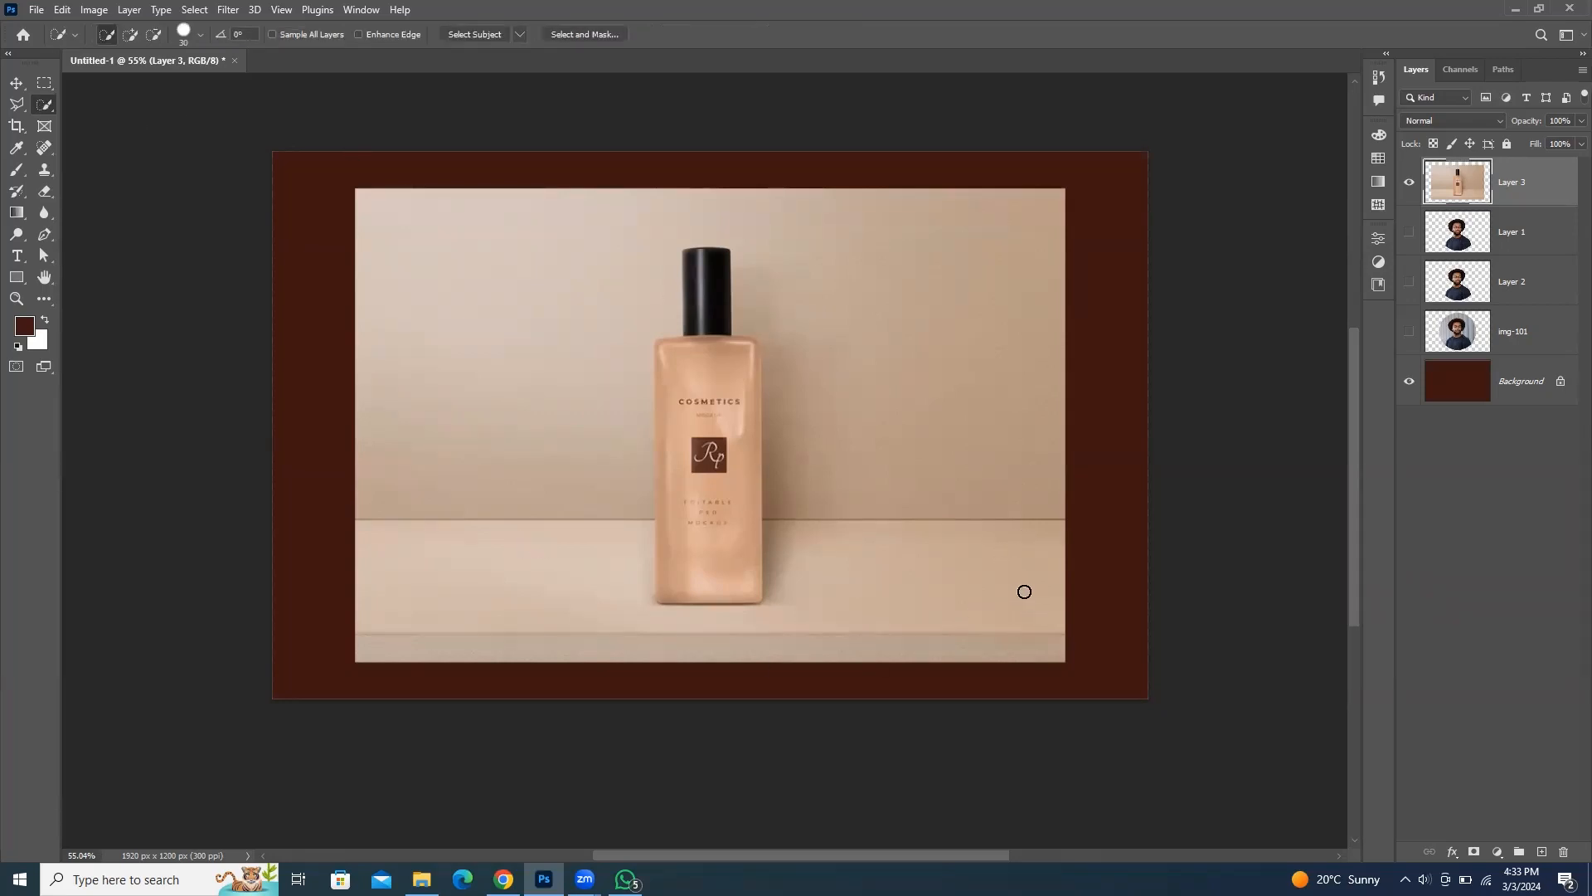
{"action": "mouse_move", "coordinate": [1024, 591]}
{"action": "left_mouse_down"}
{"action": "mouse_move", "coordinate": [888, 555]}
{"action": "mouse_move", "coordinate": [830, 407]}
{"action": "mouse_move", "coordinate": [812, 261]}
{"action": "mouse_move", "coordinate": [761, 231]}
{"action": "mouse_move", "coordinate": [696, 225]}
{"action": "mouse_move", "coordinate": [638, 238]}
{"action": "mouse_move", "coordinate": [627, 261]}
{"action": "mouse_move", "coordinate": [639, 327]}
{"action": "mouse_move", "coordinate": [622, 586]}
{"action": "left_mouse_up"}
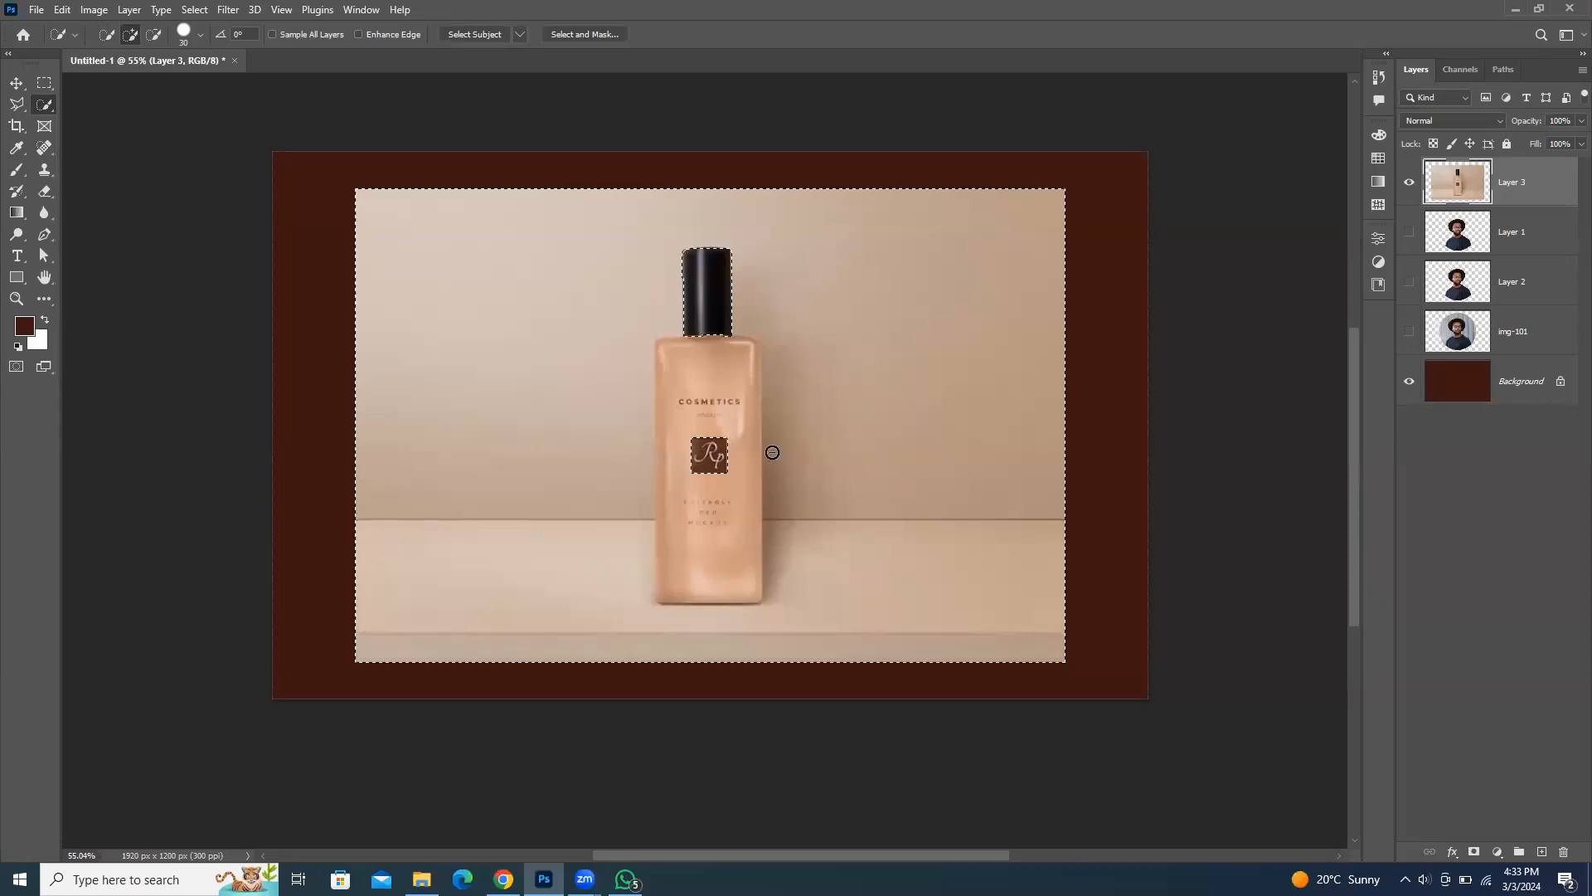
Step: Try subtracting the bottle body from the selection, working upward from its base, and undo the subtraction
{"action": "scroll", "coordinate": [688, 477], "scroll_direction": "up", "scroll_amount": 5}
{"action": "left_click_drag", "start_coordinate": [746, 597], "coordinate": [737, 380]}
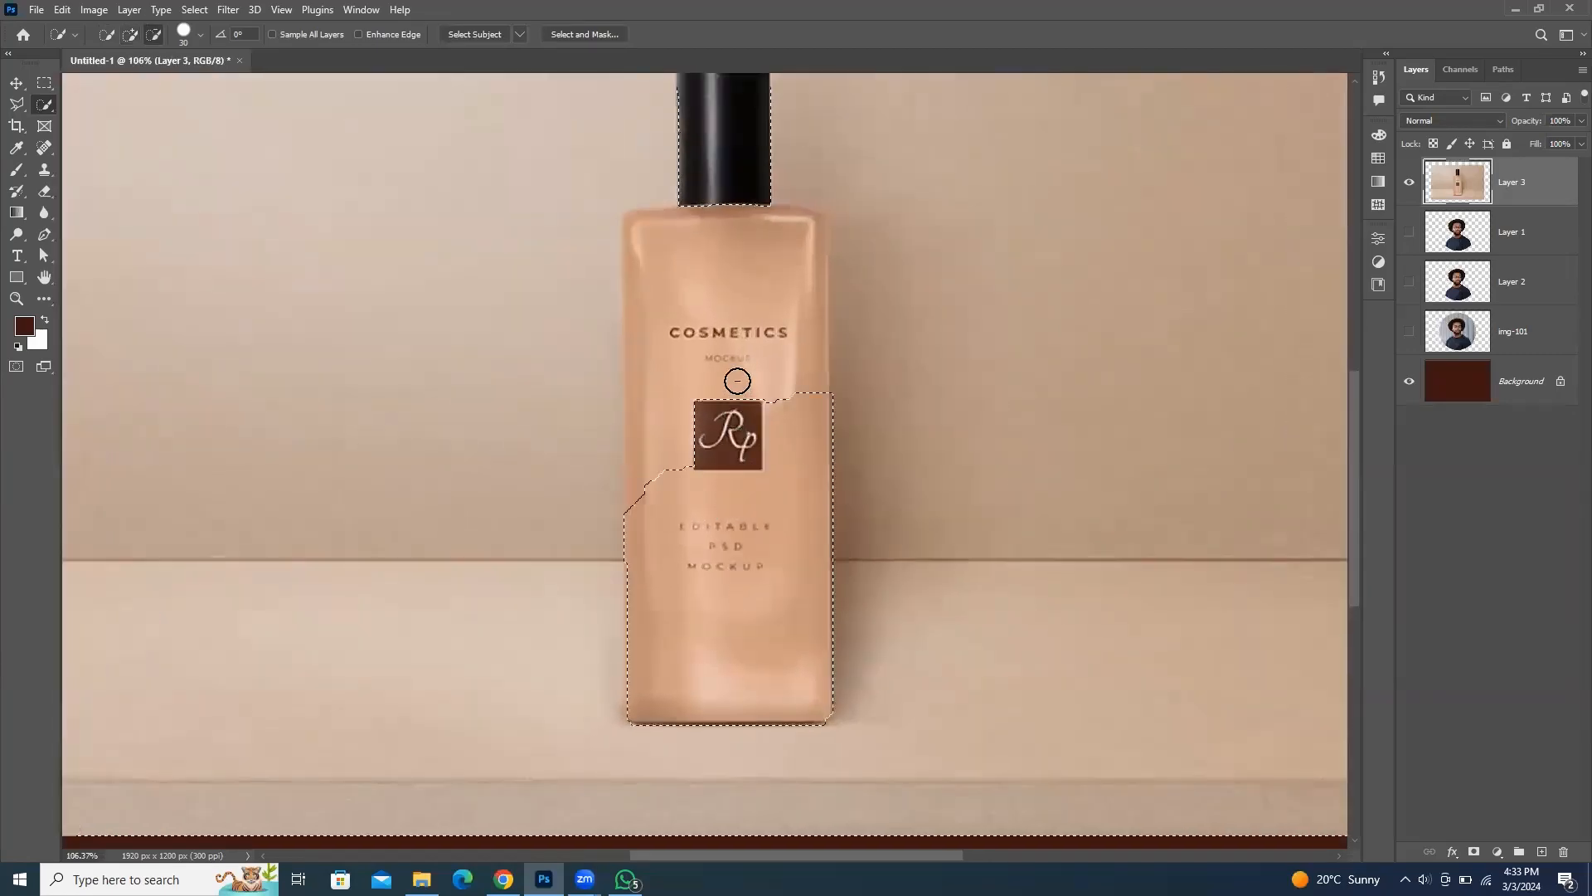
{"action": "left_click", "coordinate": [738, 313]}
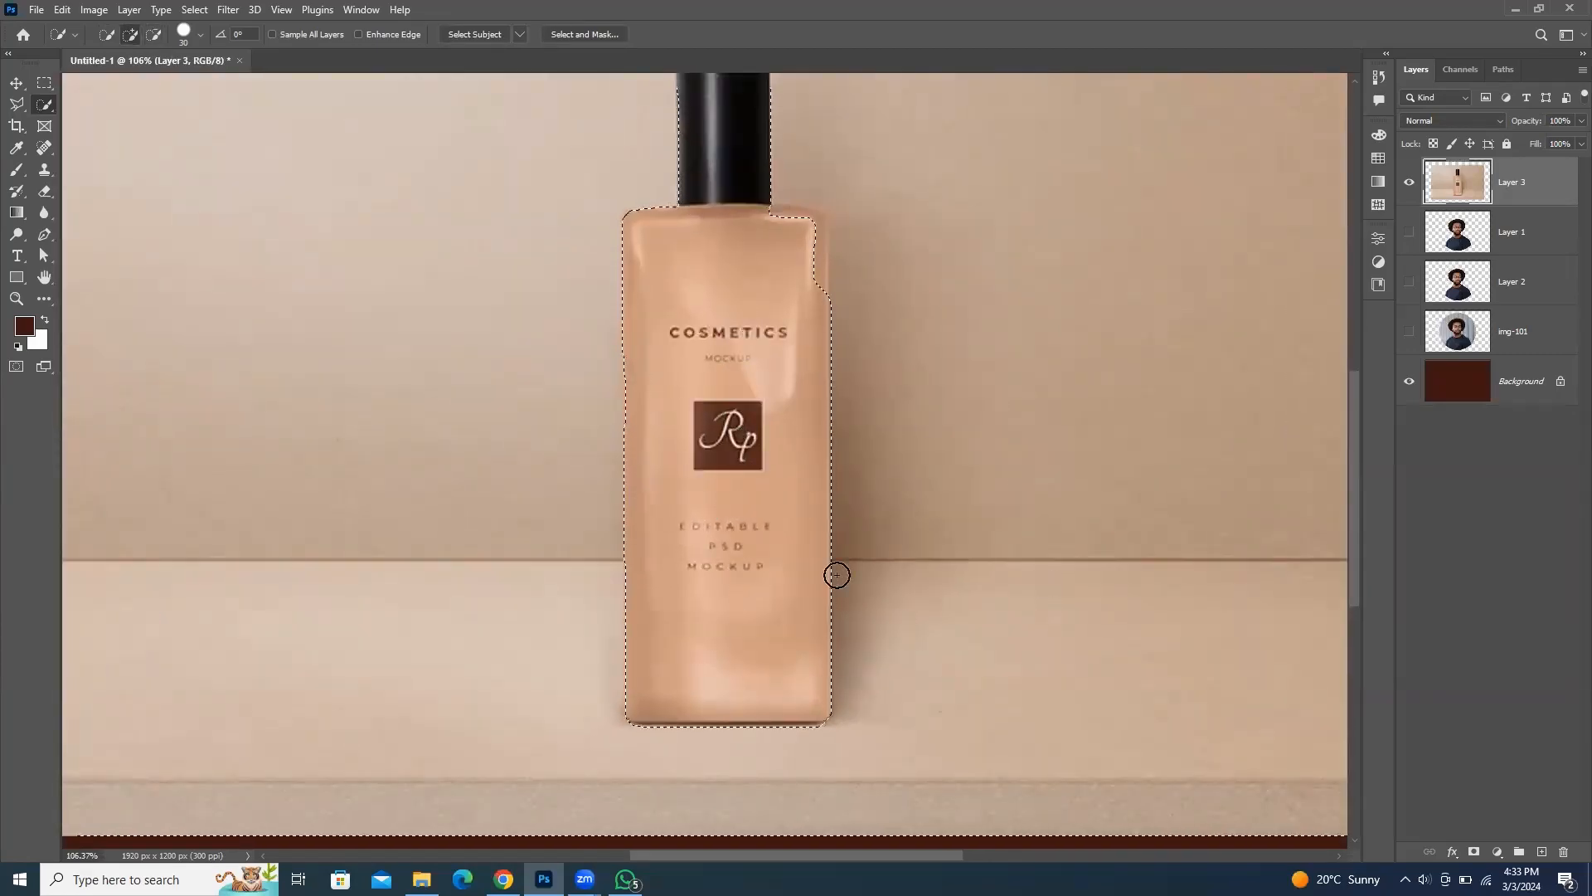
{"action": "scroll", "coordinate": [836, 575], "scroll_direction": "down", "scroll_amount": 5}
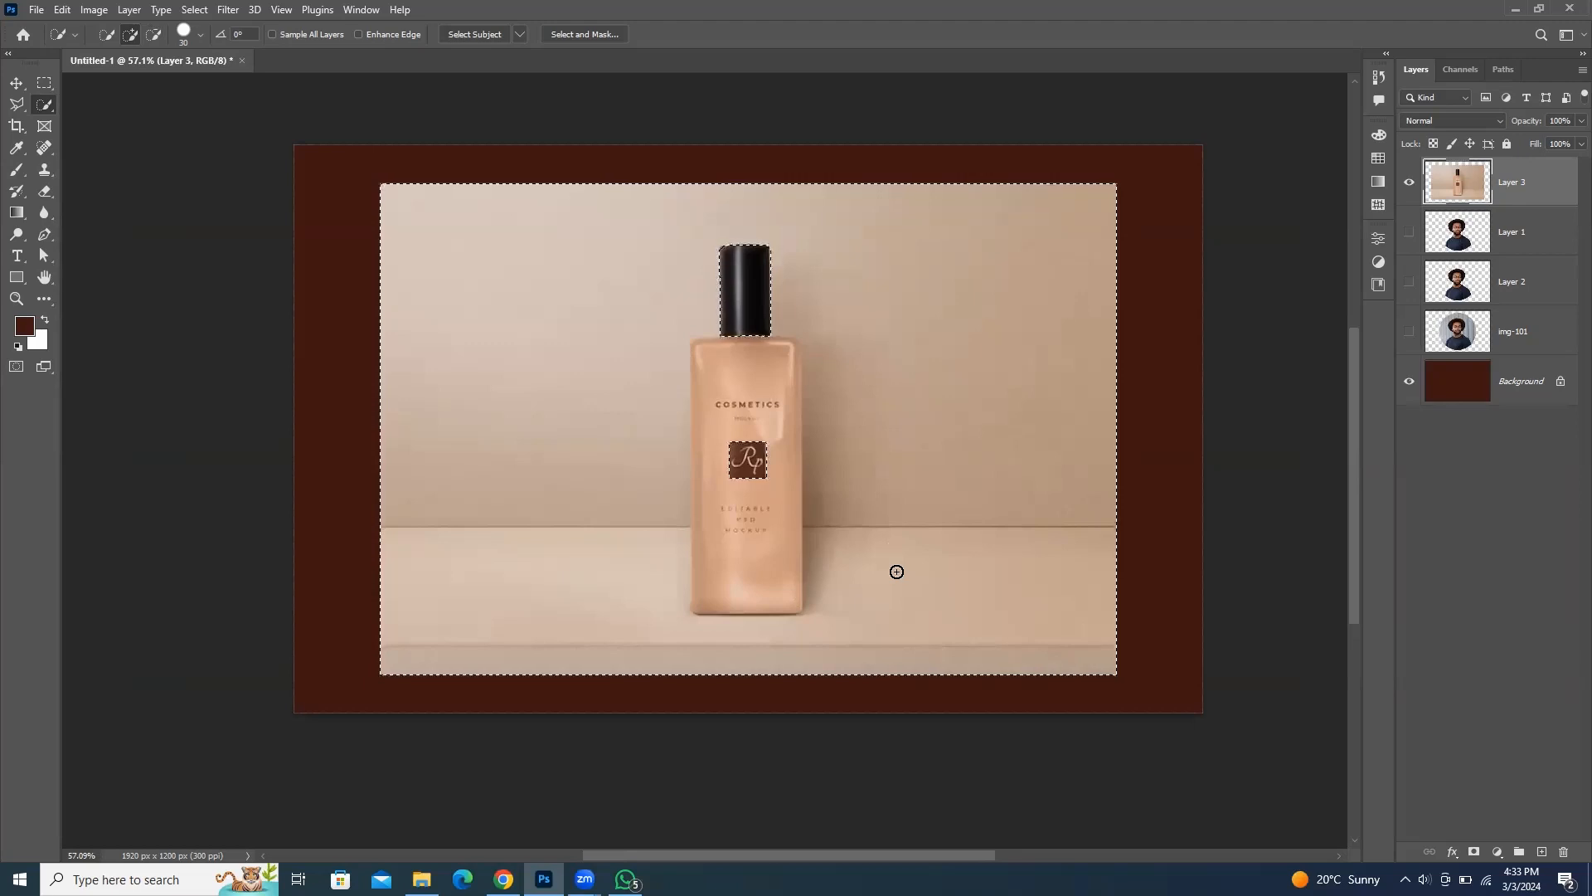
Step: Subtract the peach bottle body and its square logo from the backdrop selection with Quick Selection
{"action": "scroll", "coordinate": [871, 565], "scroll_direction": "up", "scroll_amount": 3}
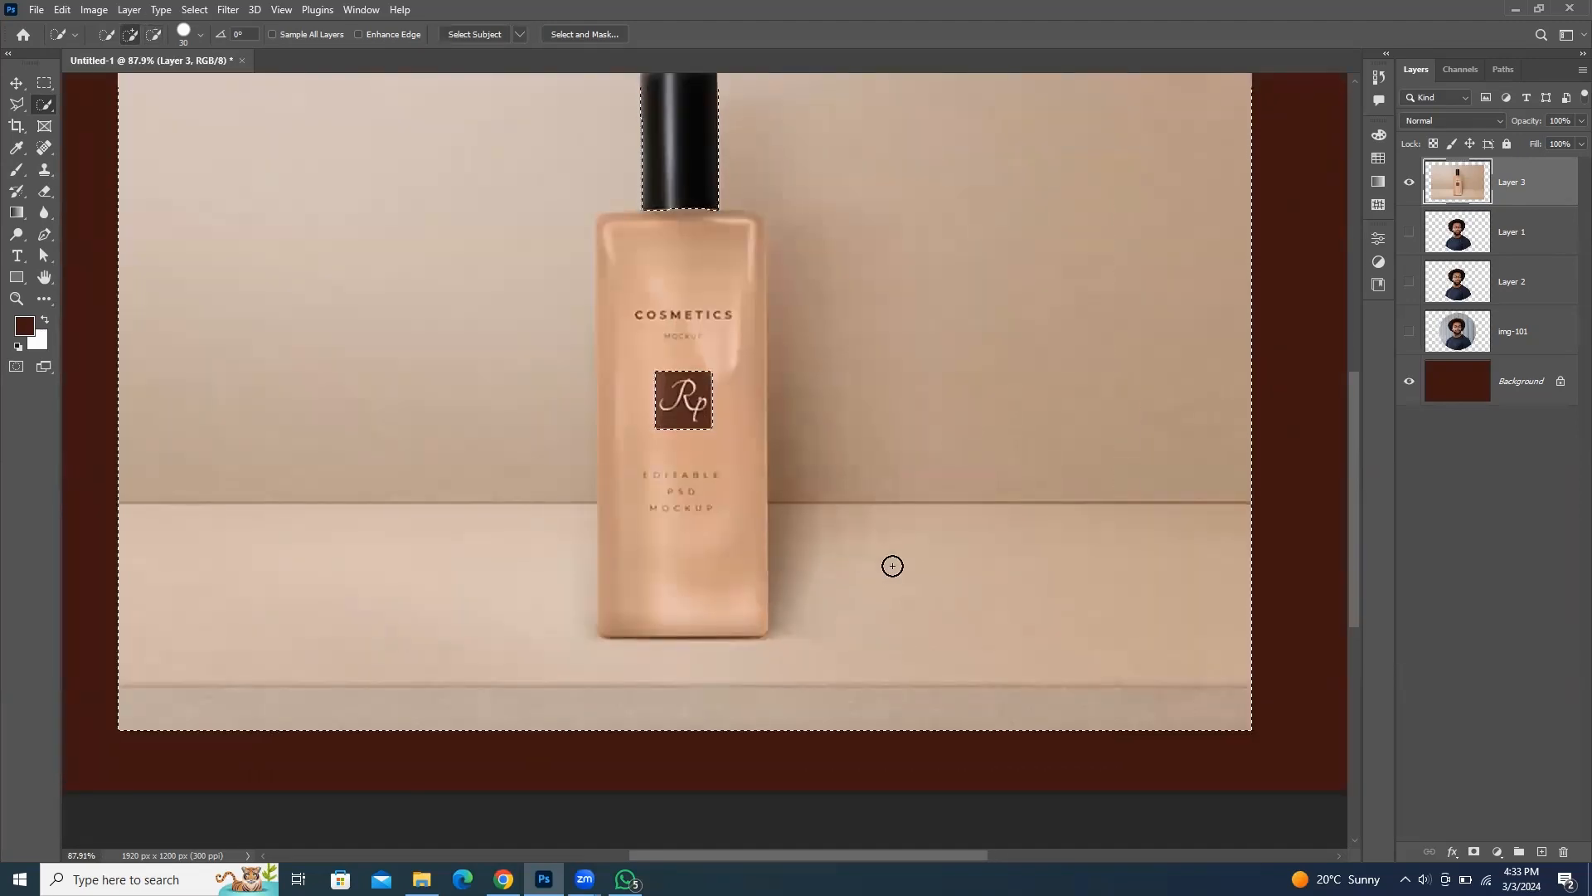
{"action": "key", "text": "alt"}
{"action": "key", "text": "alt"}
{"action": "mouse_move", "coordinate": [709, 466]}
{"action": "left_mouse_down"}
{"action": "mouse_move", "coordinate": [715, 545]}
{"action": "mouse_move", "coordinate": [721, 385]}
{"action": "mouse_move", "coordinate": [680, 377]}
{"action": "mouse_move", "coordinate": [660, 406]}
{"action": "mouse_move", "coordinate": [712, 397]}
{"action": "mouse_move", "coordinate": [750, 235]}
{"action": "left_mouse_up"}
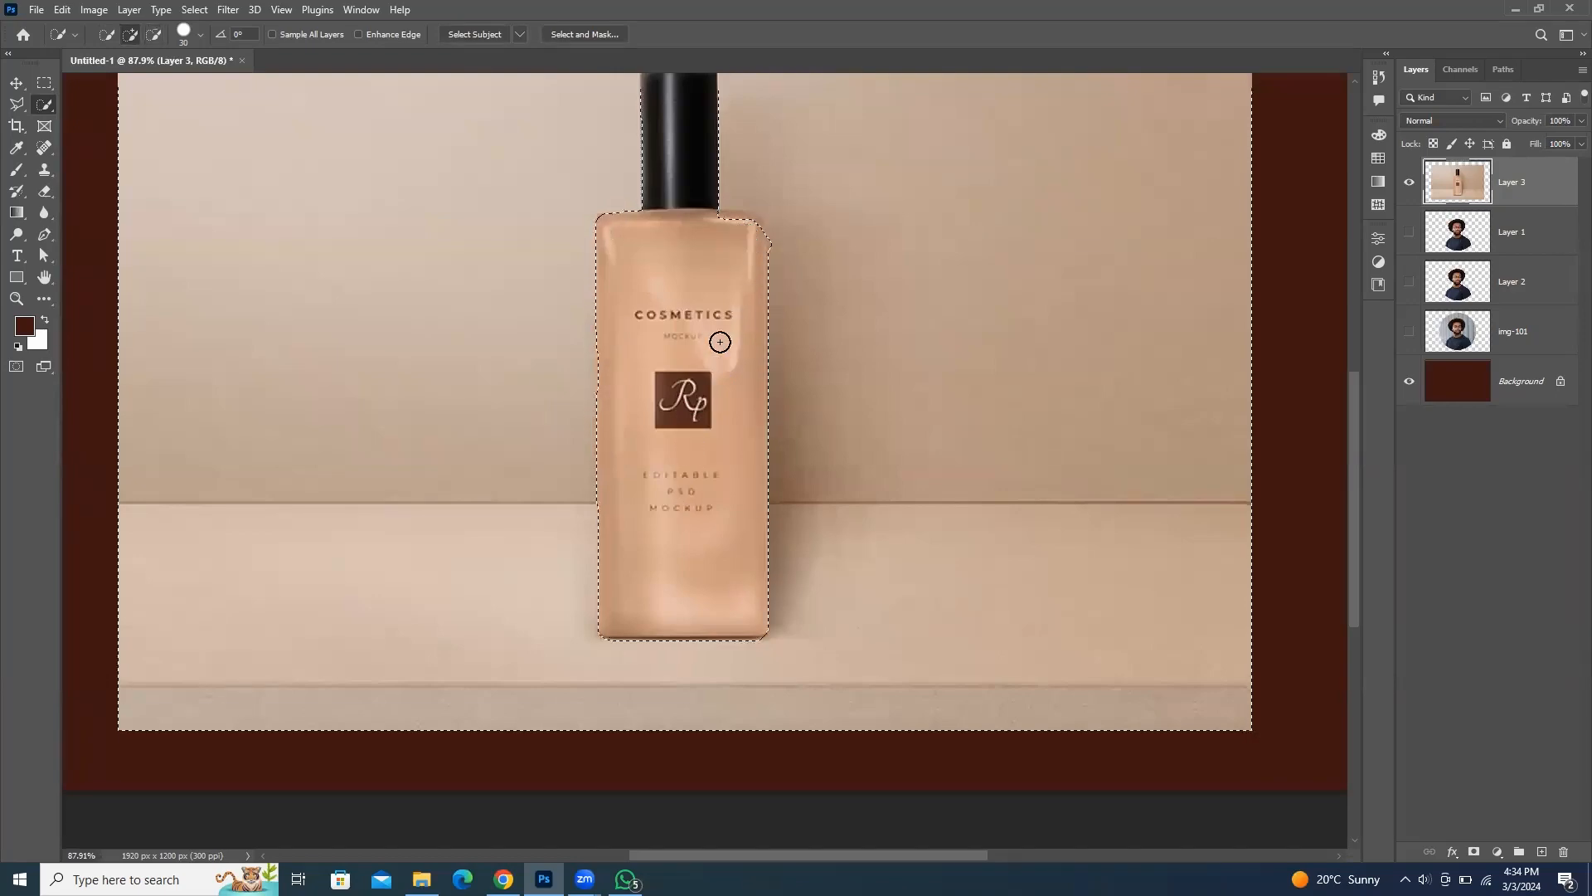
Step: Refine the backdrop selection around the bottle's right shoulder with Quick Selection, subtracting the rounded corner
{"action": "scroll", "coordinate": [750, 240], "scroll_direction": "up", "scroll_amount": 5}
{"action": "mouse_move", "coordinate": [755, 315]}
{"action": "left_mouse_down"}
{"action": "mouse_move", "coordinate": [728, 320]}
{"action": "mouse_move", "coordinate": [871, 334]}
{"action": "mouse_move", "coordinate": [796, 415]}
{"action": "left_mouse_up"}
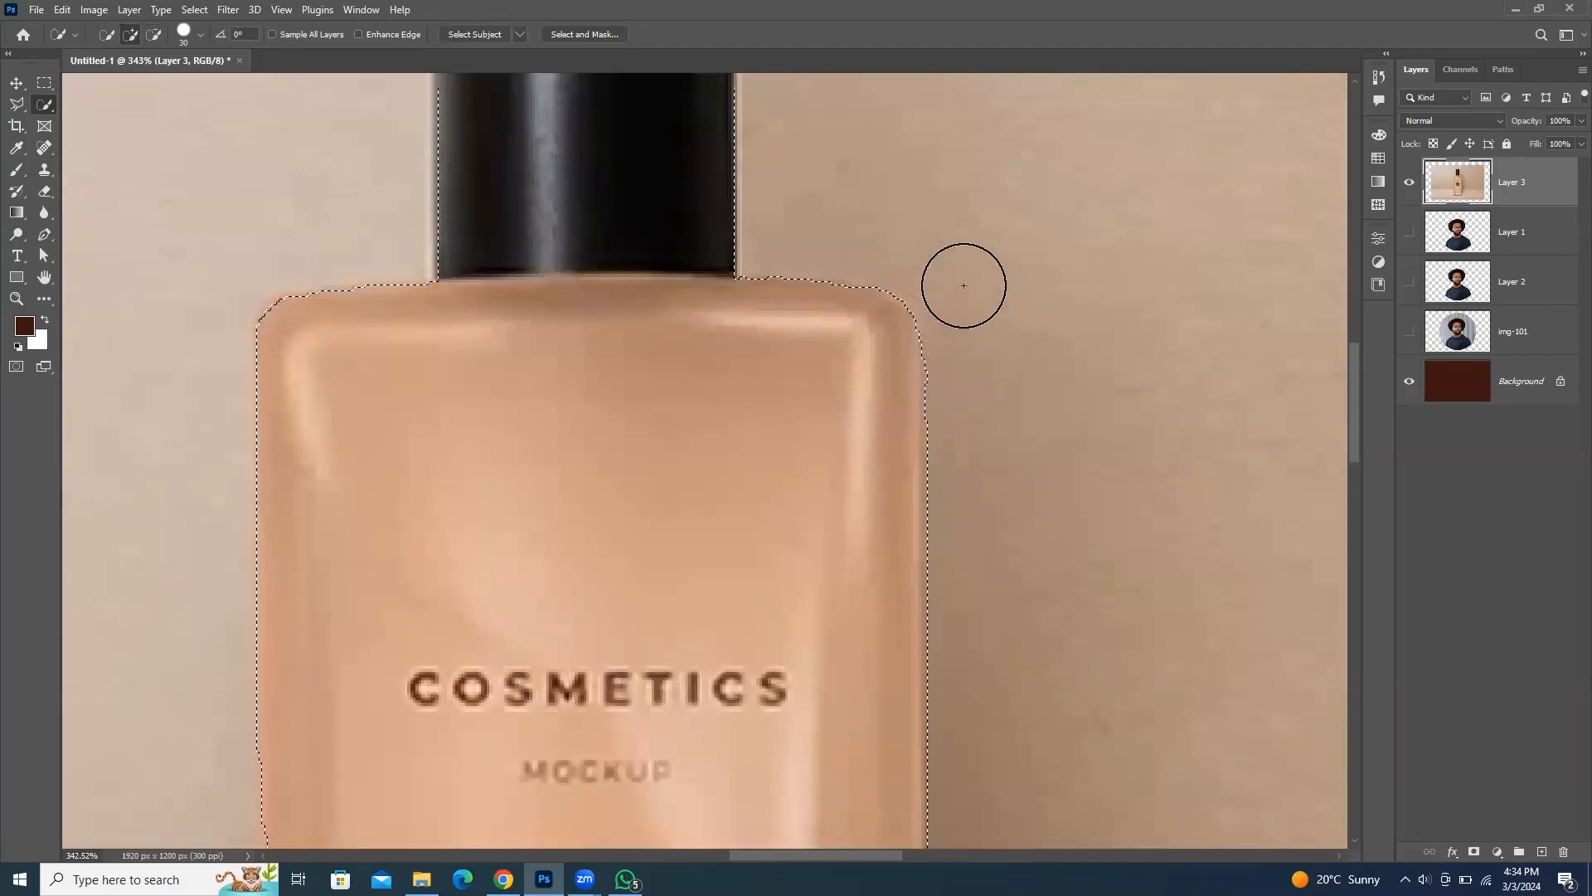
{"action": "key", "text": "alt"}
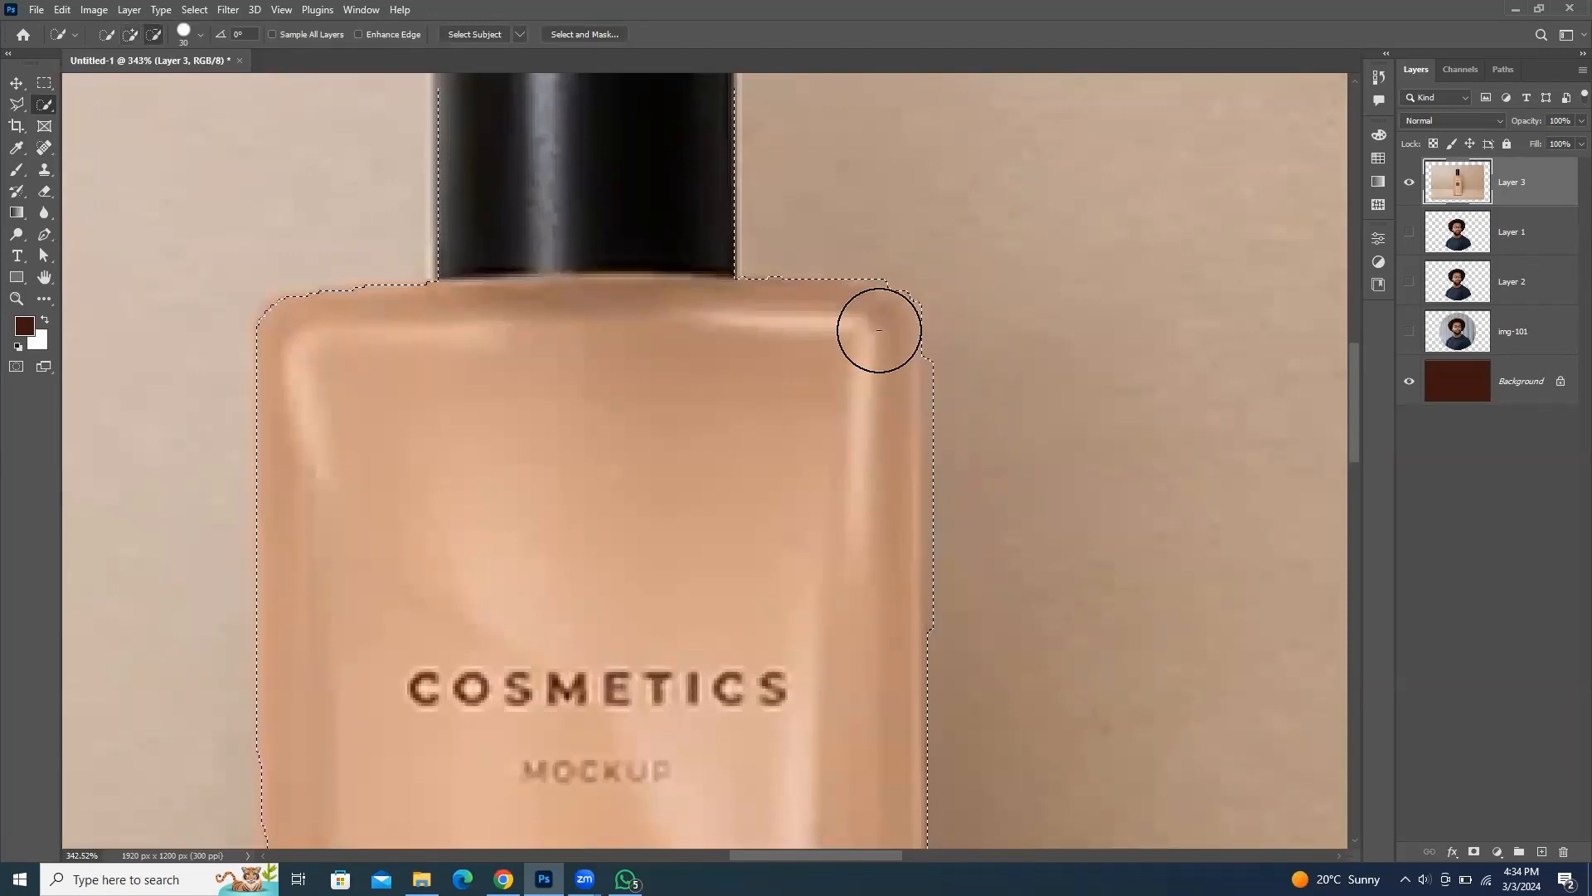
{"action": "left_click", "coordinate": [879, 331], "text": "alt"}
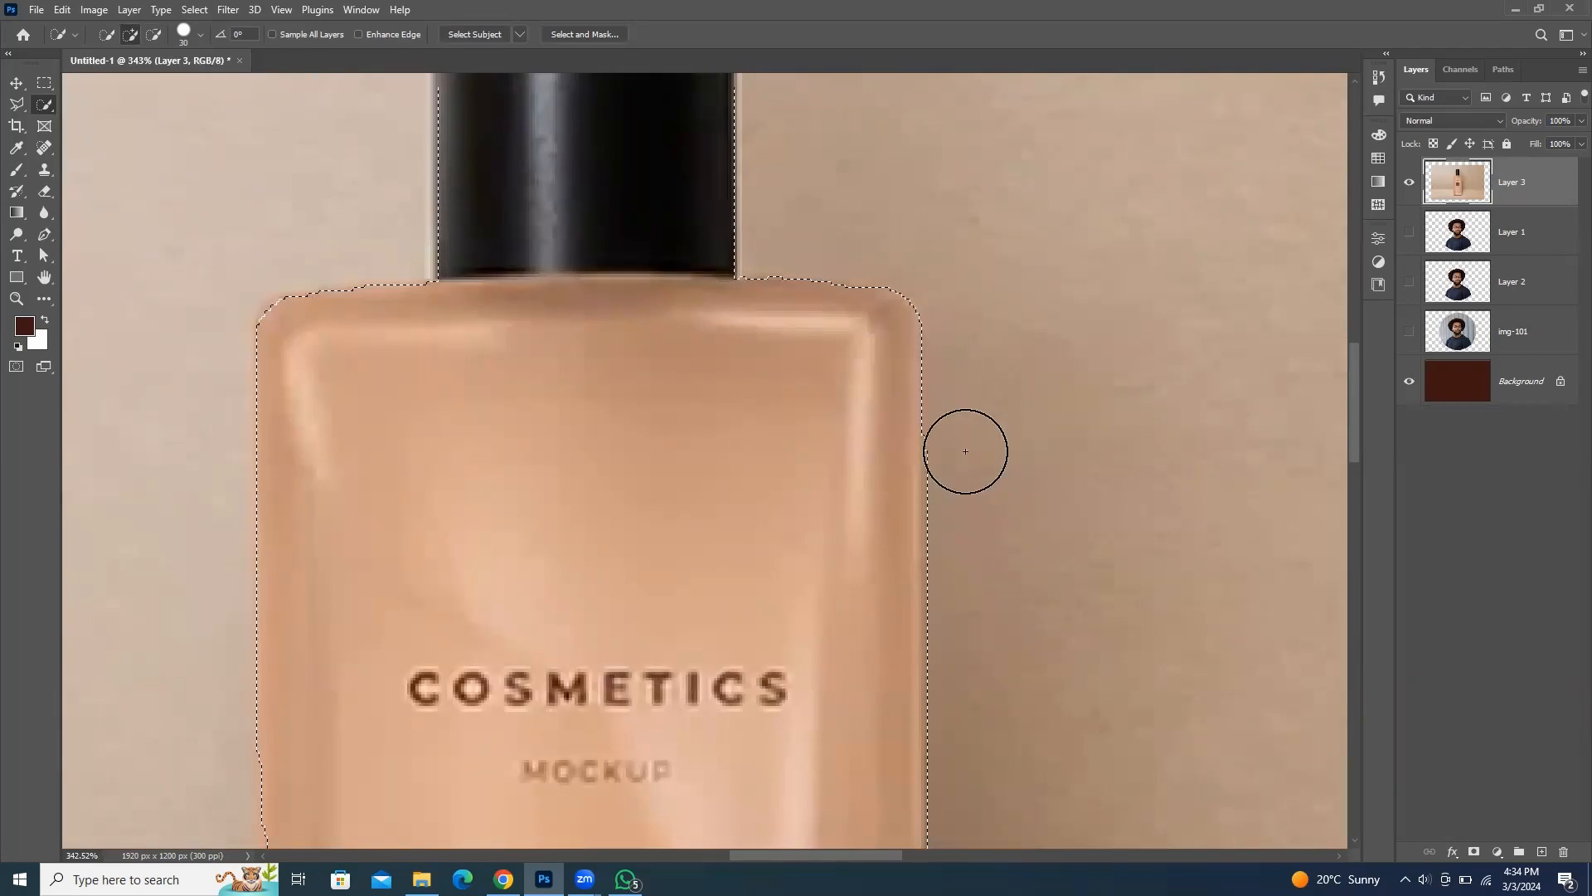
Step: Subtract the bottle's left shoulder and upper edge from the backdrop selection using a 9 px Quick Selection brush
{"action": "key", "text": "alt"}
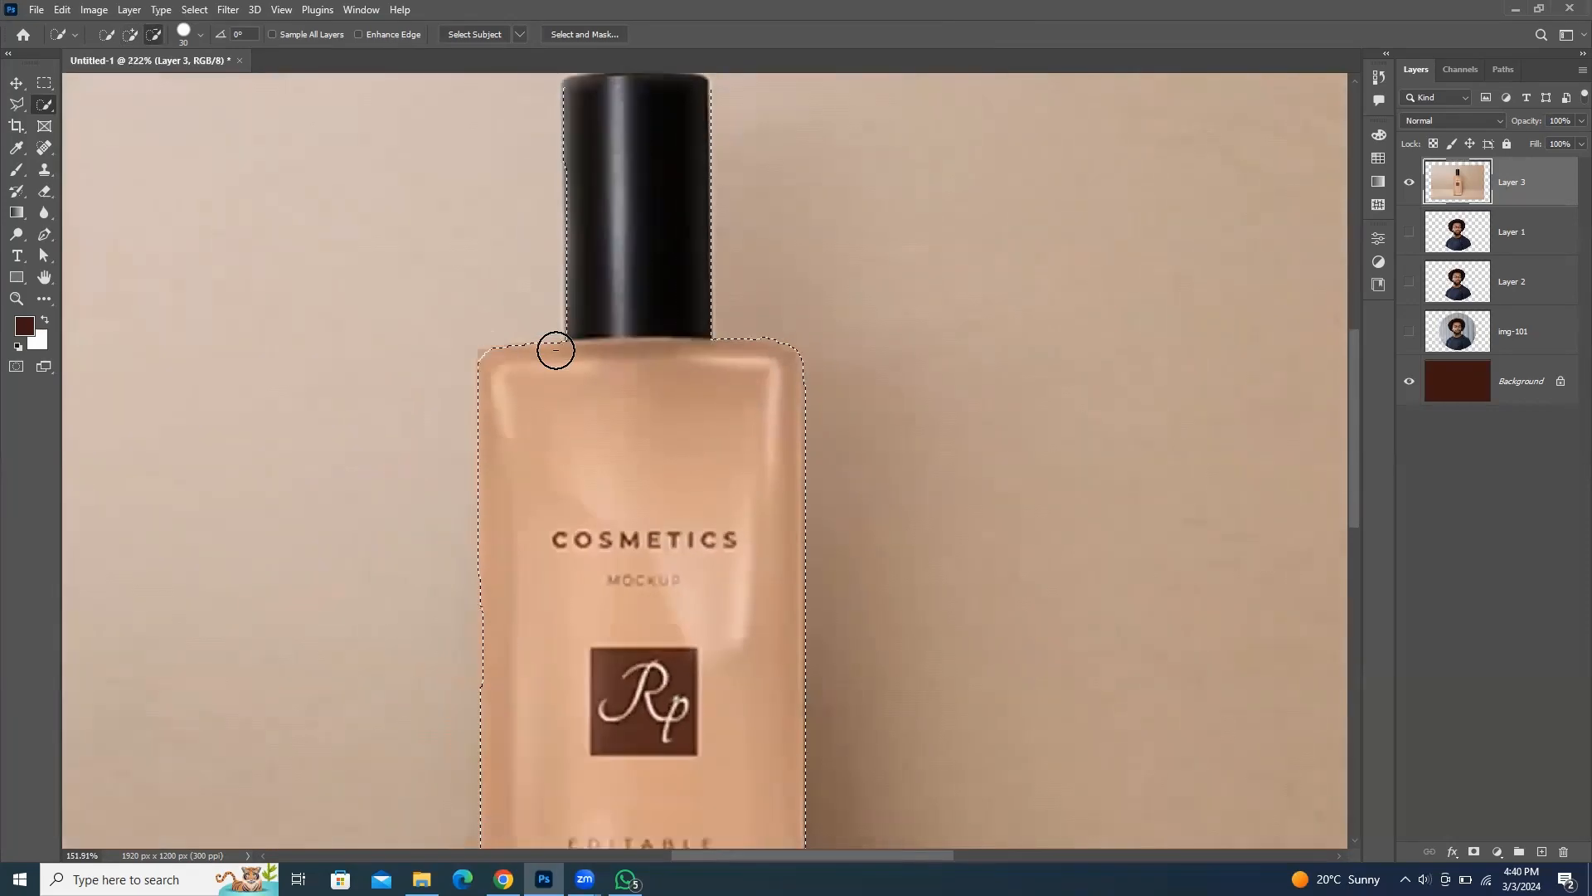
{"action": "scroll", "coordinate": [555, 344], "scroll_direction": "up", "scroll_amount": 3}
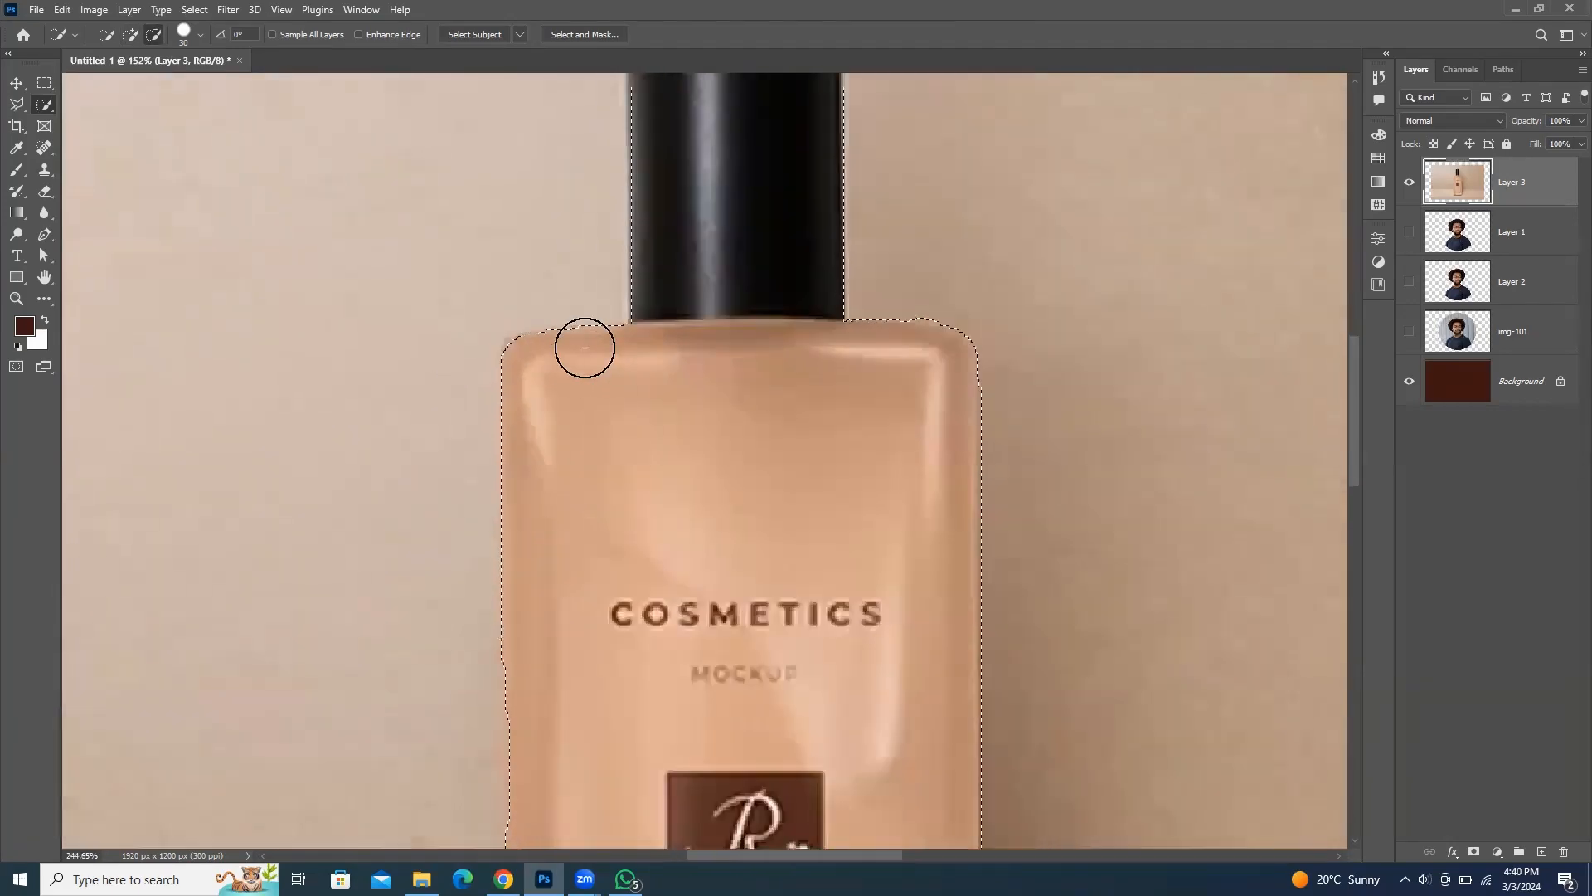
{"action": "scroll", "coordinate": [585, 348], "scroll_direction": "up", "scroll_amount": 5}
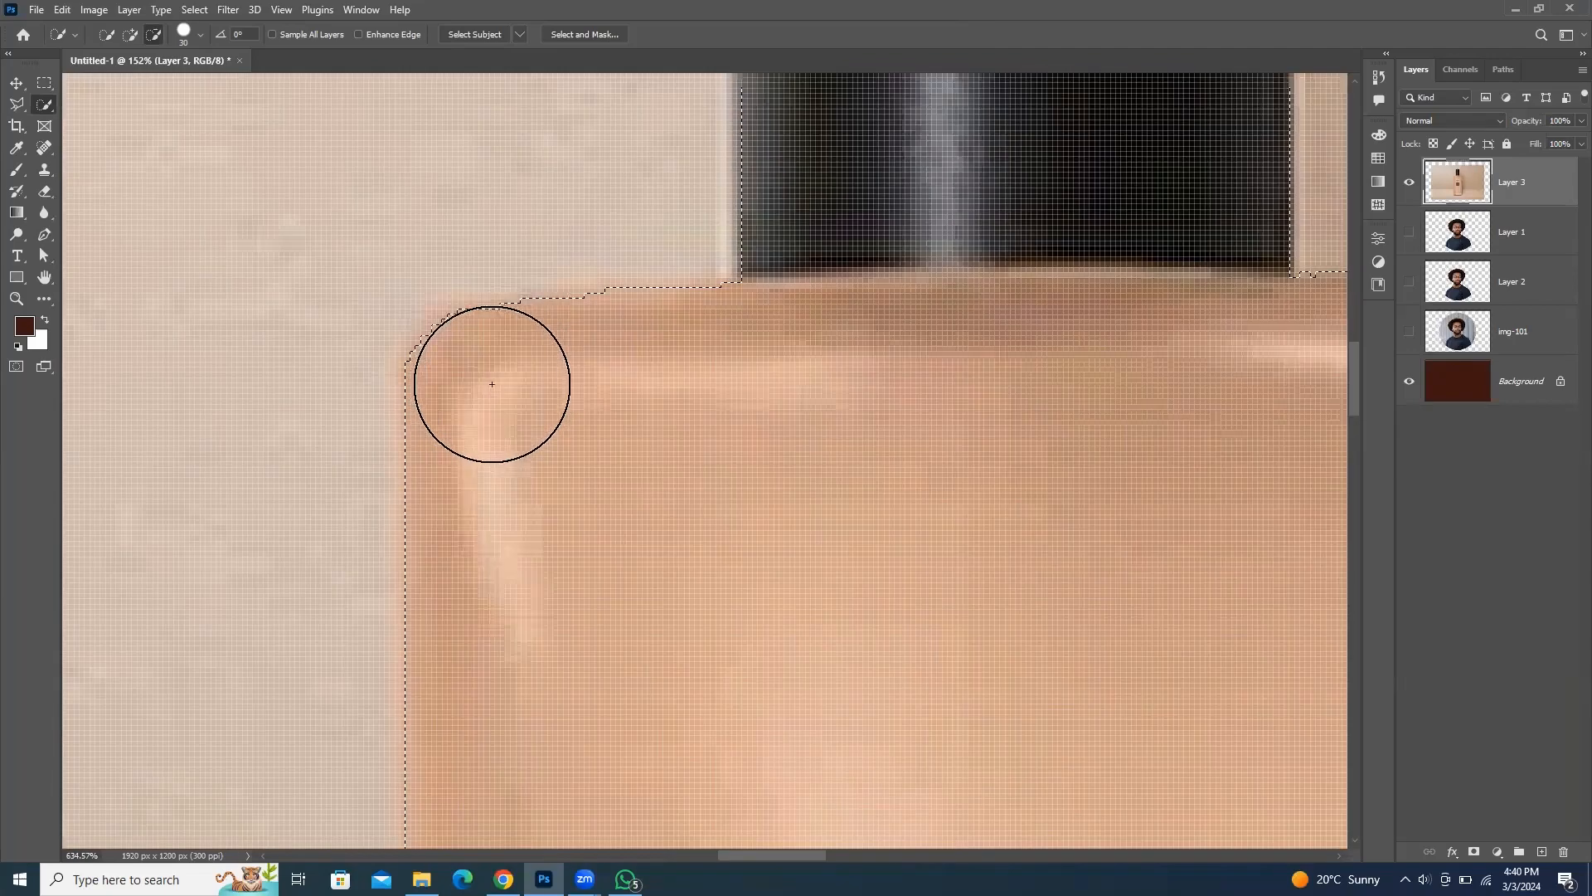
{"action": "key", "text": "bracketleft"}
{"action": "key", "text": "bracketleft"}
{"action": "key", "text": "bracketleft"}
{"action": "key", "text": "bracketleft"}
{"action": "key", "text": "bracketleft"}
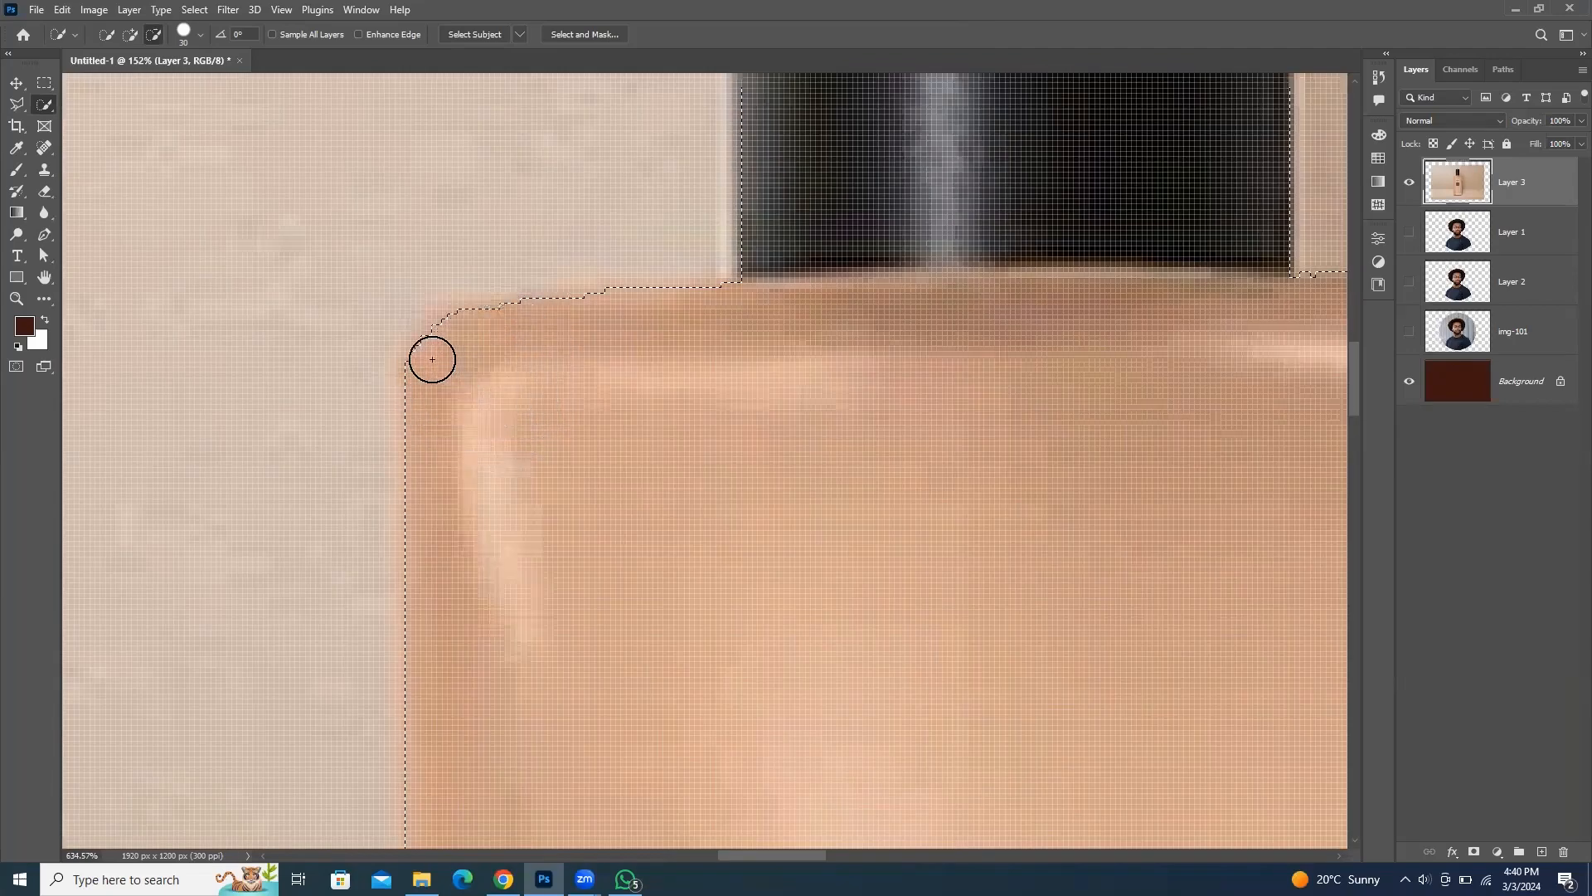
{"action": "left_click", "coordinate": [433, 354]}
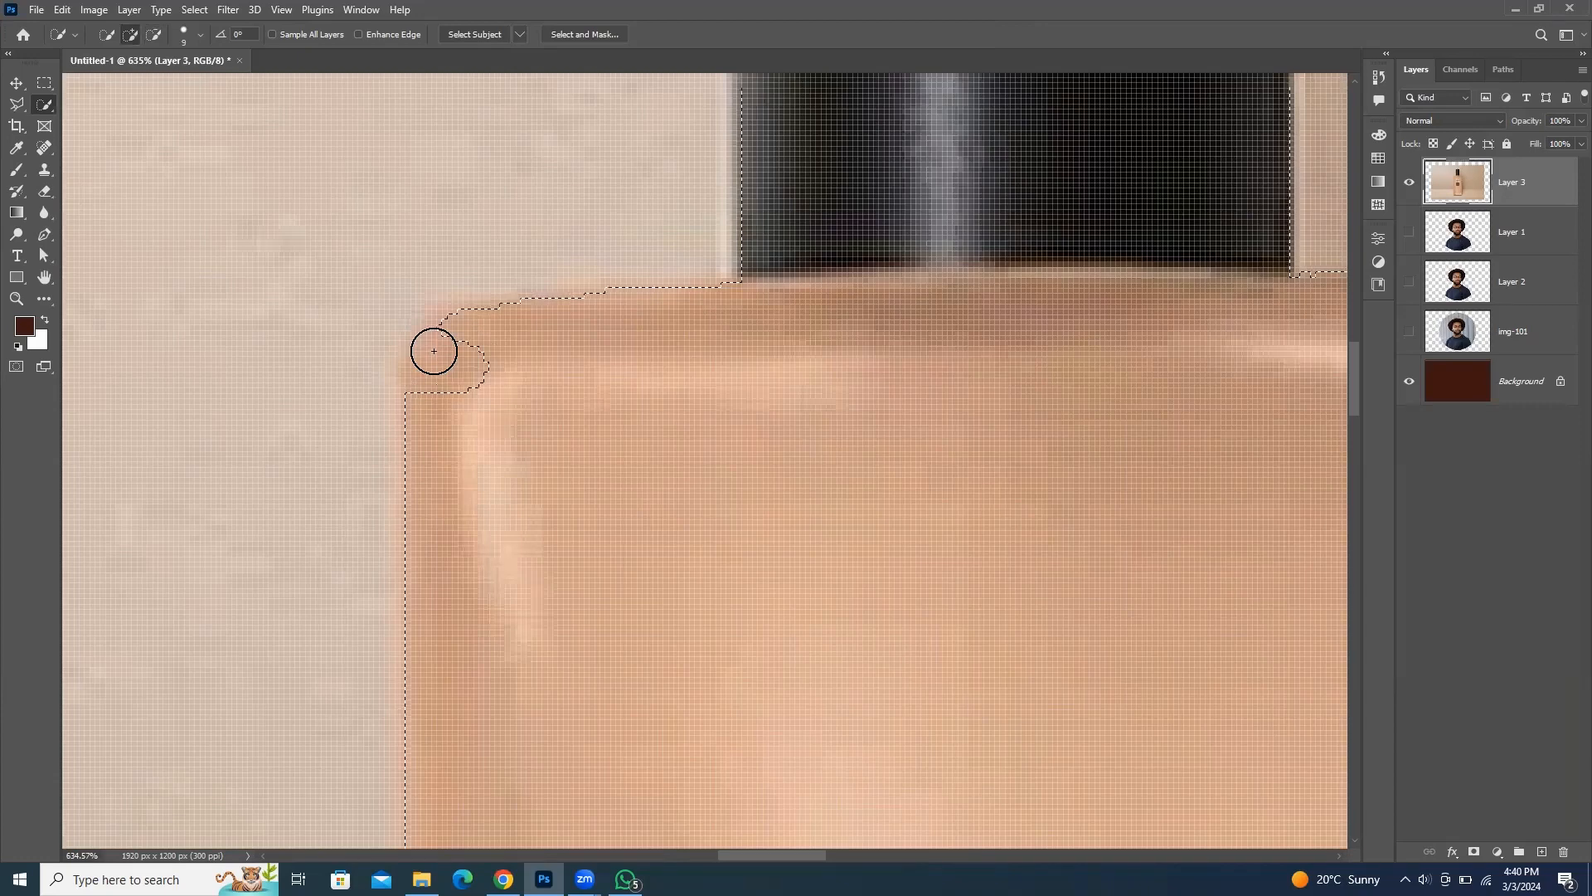
{"action": "mouse_move", "coordinate": [433, 352]}
{"action": "left_mouse_down", "text": "alt"}
{"action": "mouse_move", "coordinate": [426, 370]}
{"action": "mouse_move", "coordinate": [447, 328]}
{"action": "mouse_move", "coordinate": [576, 323]}
{"action": "mouse_move", "coordinate": [465, 324]}
{"action": "mouse_move", "coordinate": [506, 321]}
{"action": "mouse_move", "coordinate": [593, 316]}
{"action": "mouse_move", "coordinate": [654, 335]}
{"action": "mouse_move", "coordinate": [608, 395]}
{"action": "mouse_move", "coordinate": [560, 324]}
{"action": "left_mouse_up", "text": "alt"}
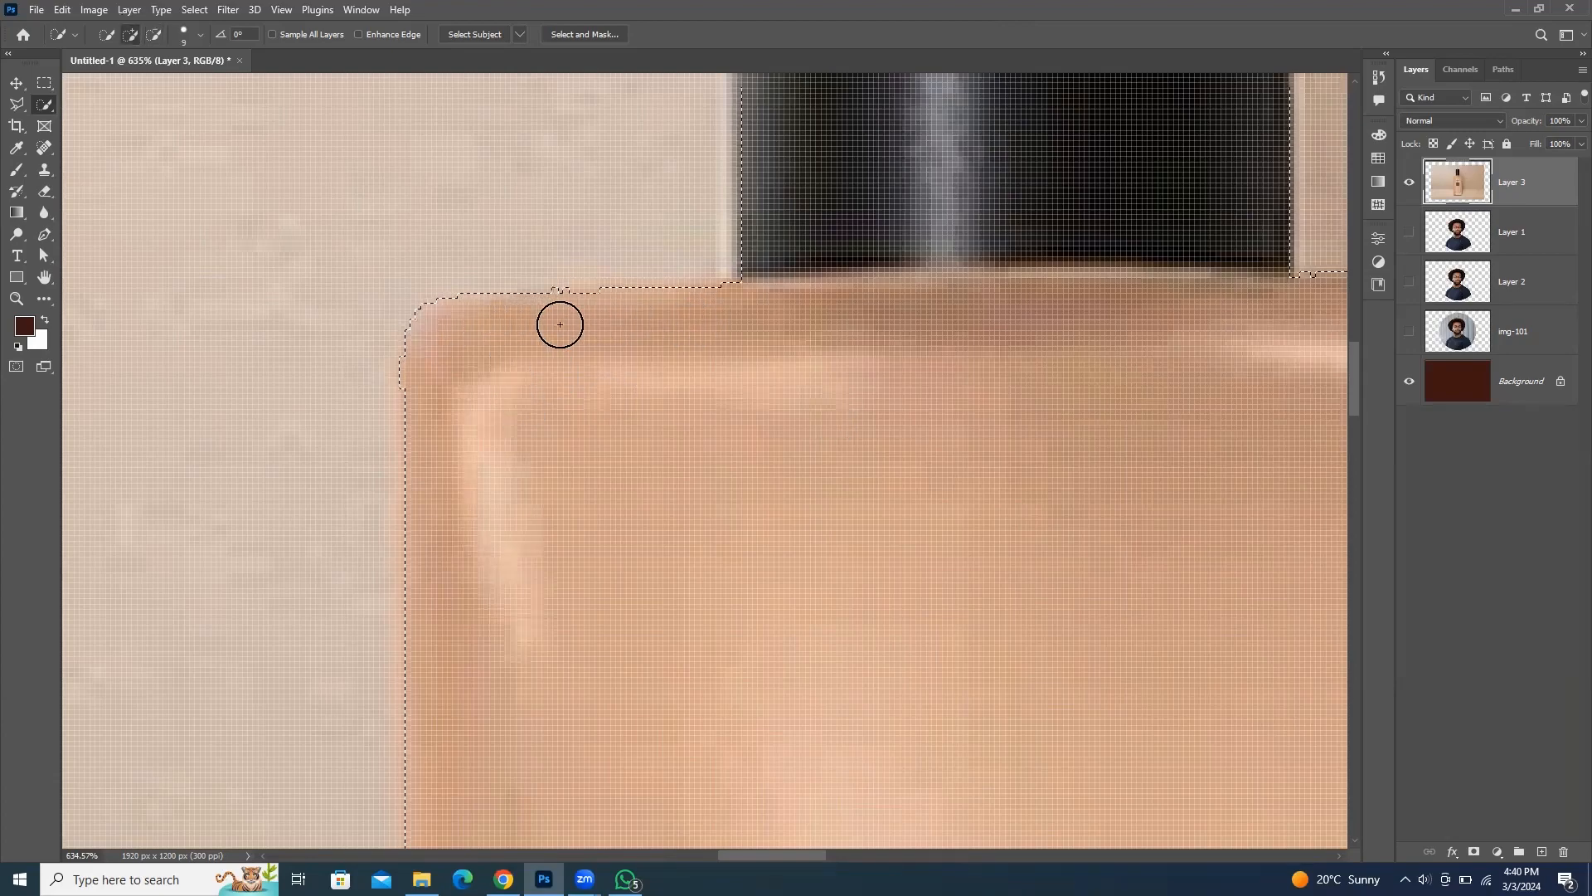
{"action": "scroll", "coordinate": [553, 371], "scroll_direction": "down", "scroll_amount": 2, "text": "alt"}
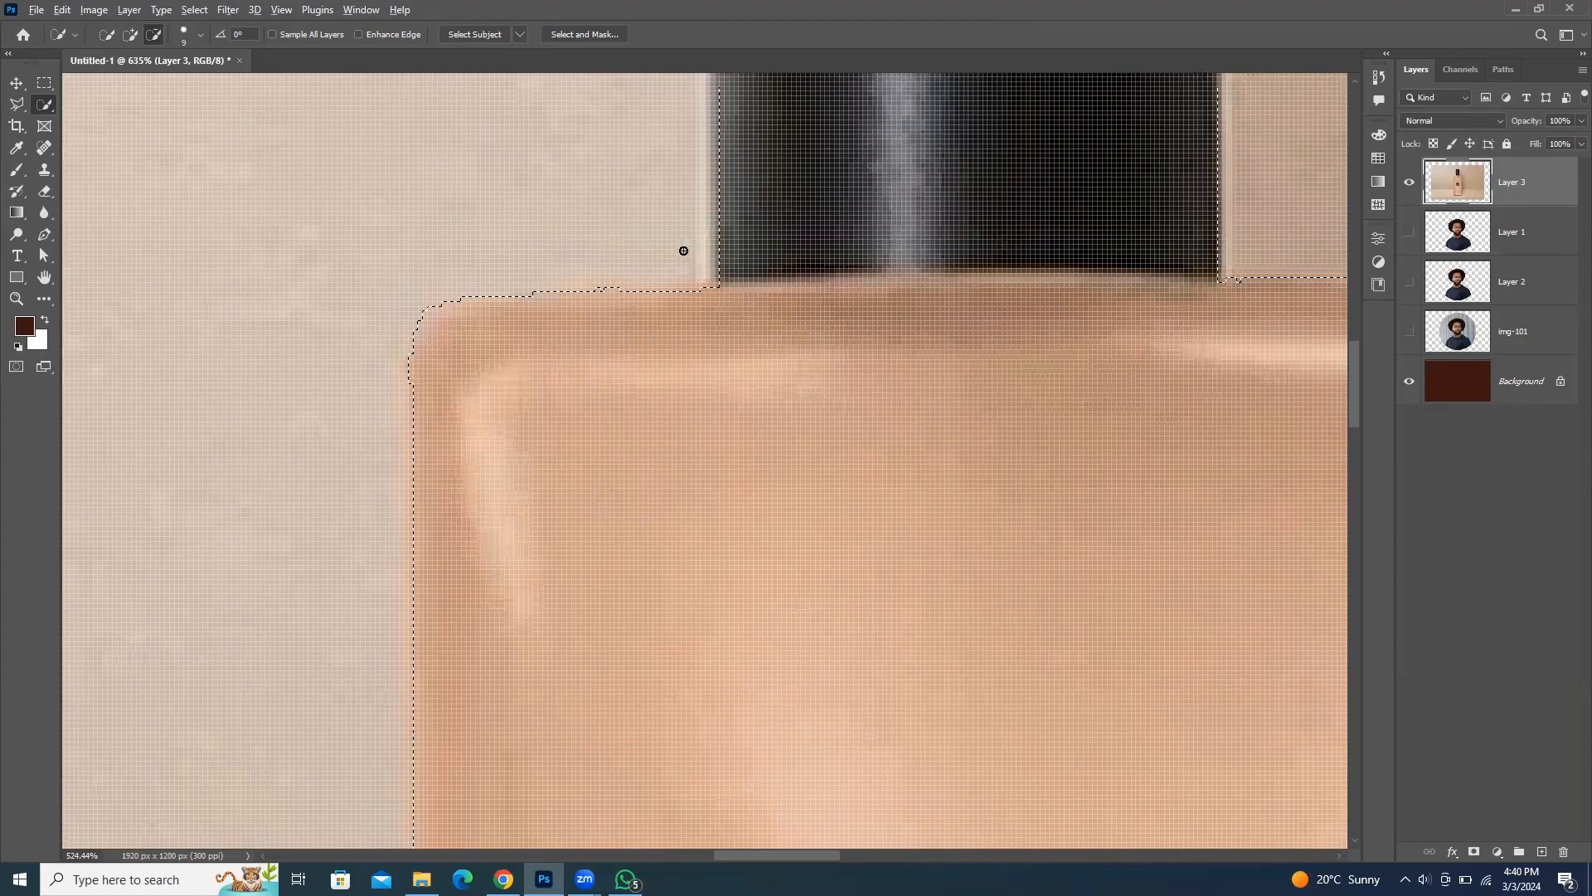
{"action": "scroll", "coordinate": [713, 229], "scroll_direction": "down", "scroll_amount": 5, "text": "alt"}
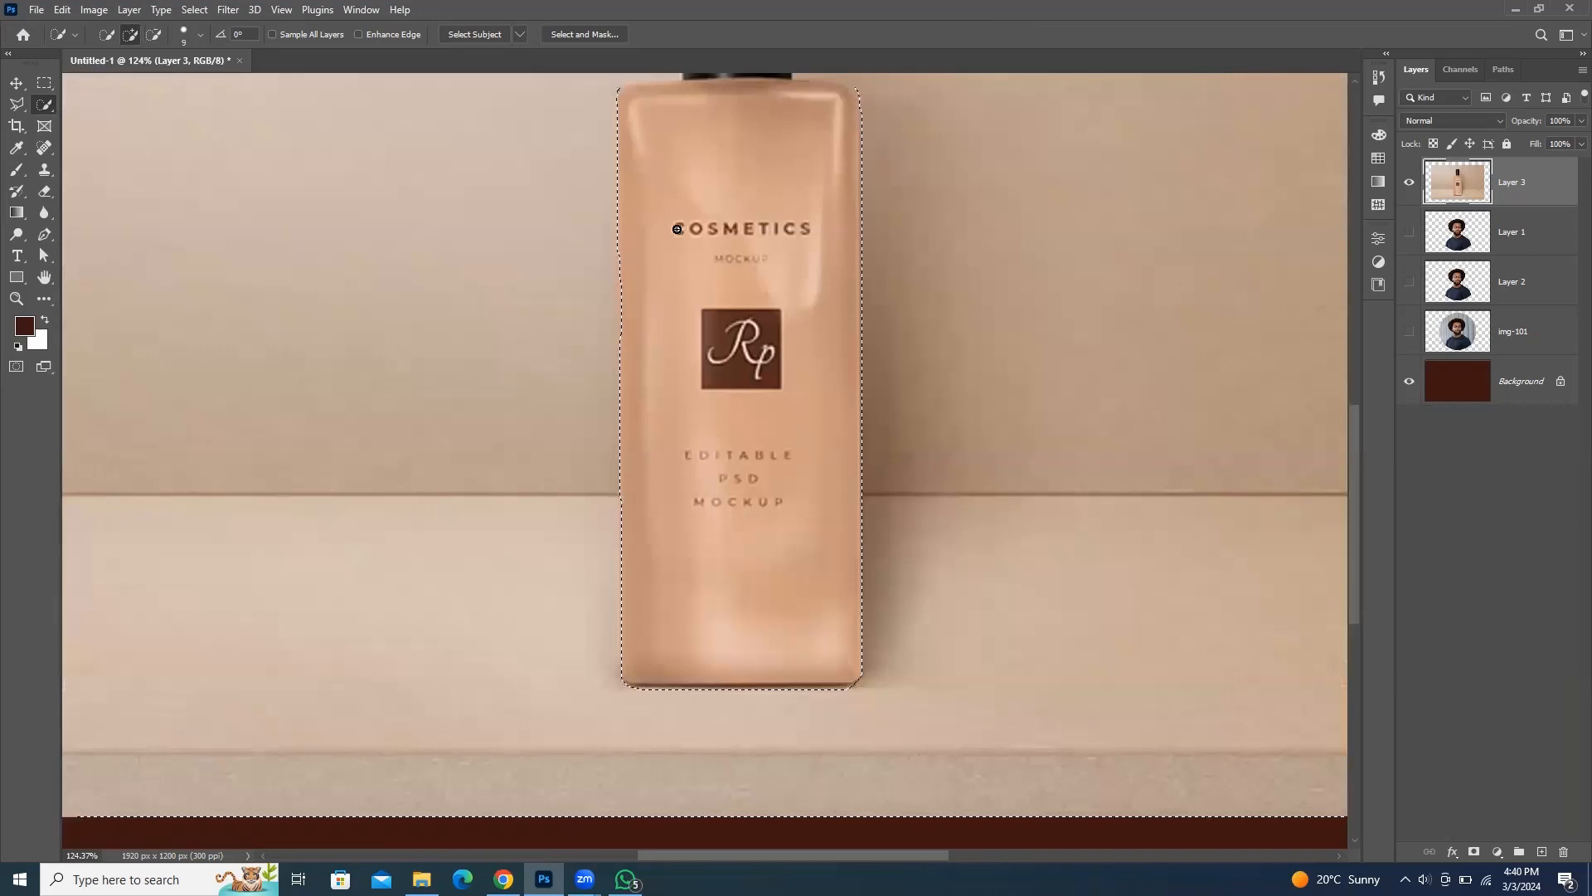
Step: Try copying the selected backdrop to a new layer, view it against the dark red background, and undo the copy
{"action": "key", "text": "ctrl+j"}
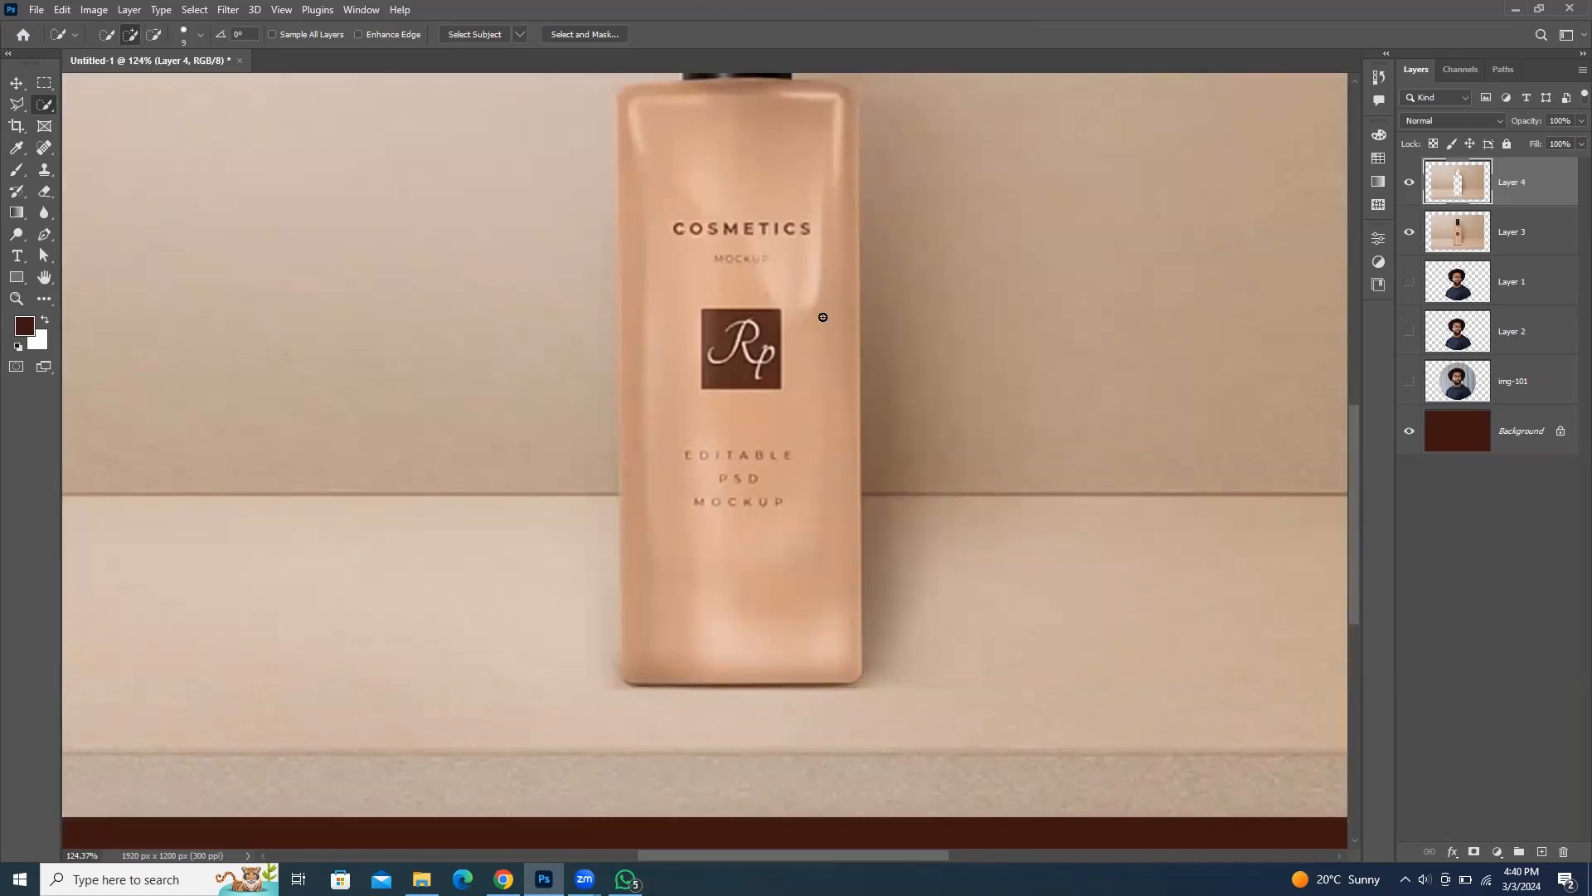
{"action": "scroll", "coordinate": [822, 317], "scroll_direction": "up", "scroll_amount": 2}
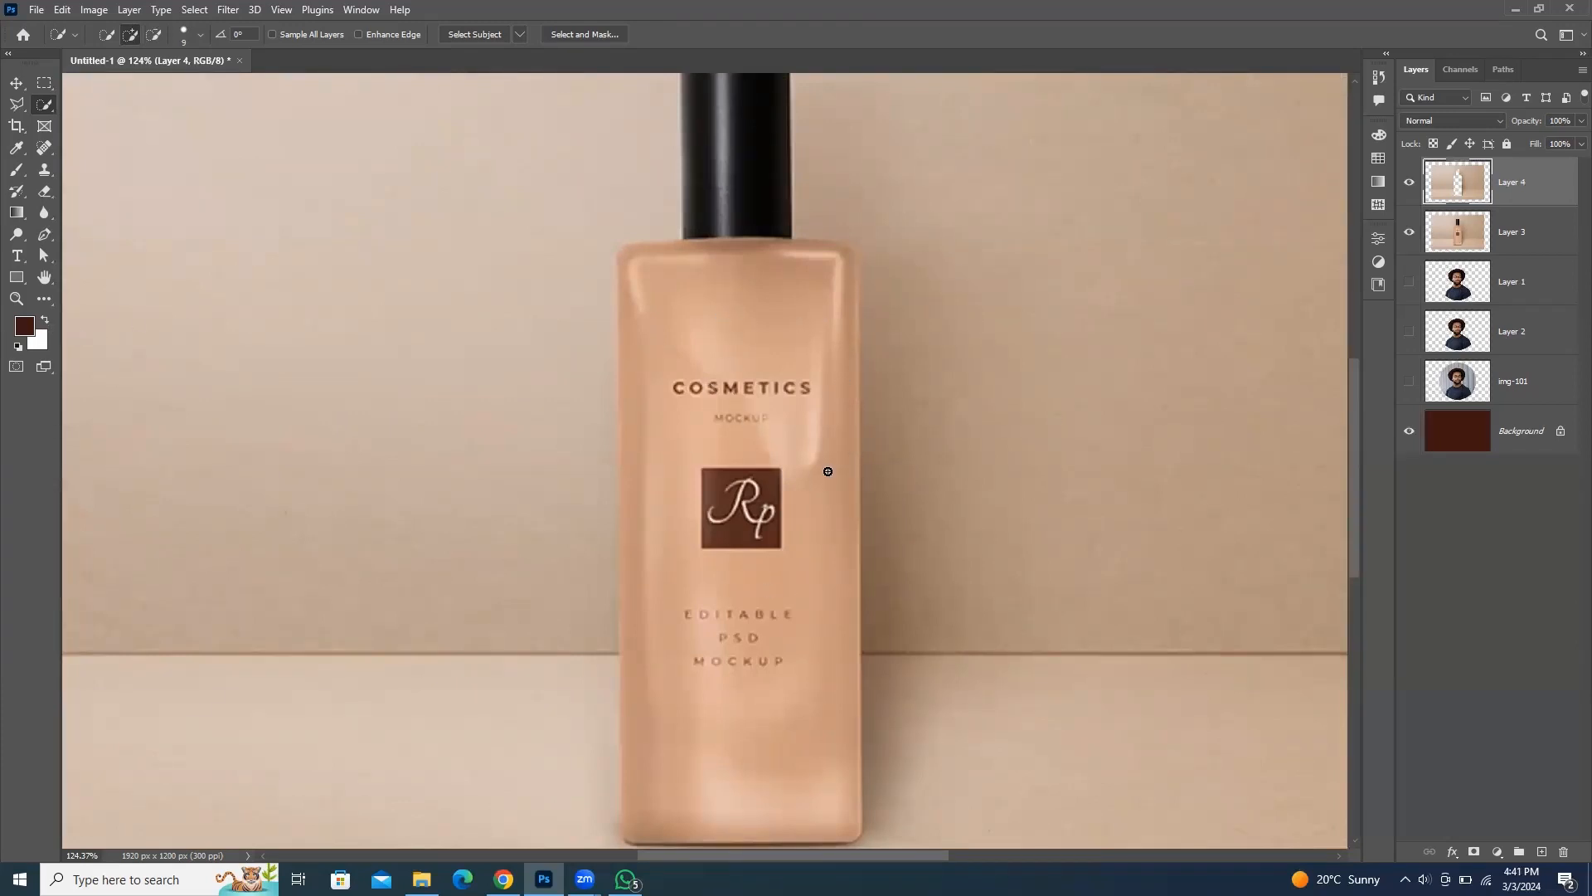
{"action": "left_click", "coordinate": [1410, 183]}
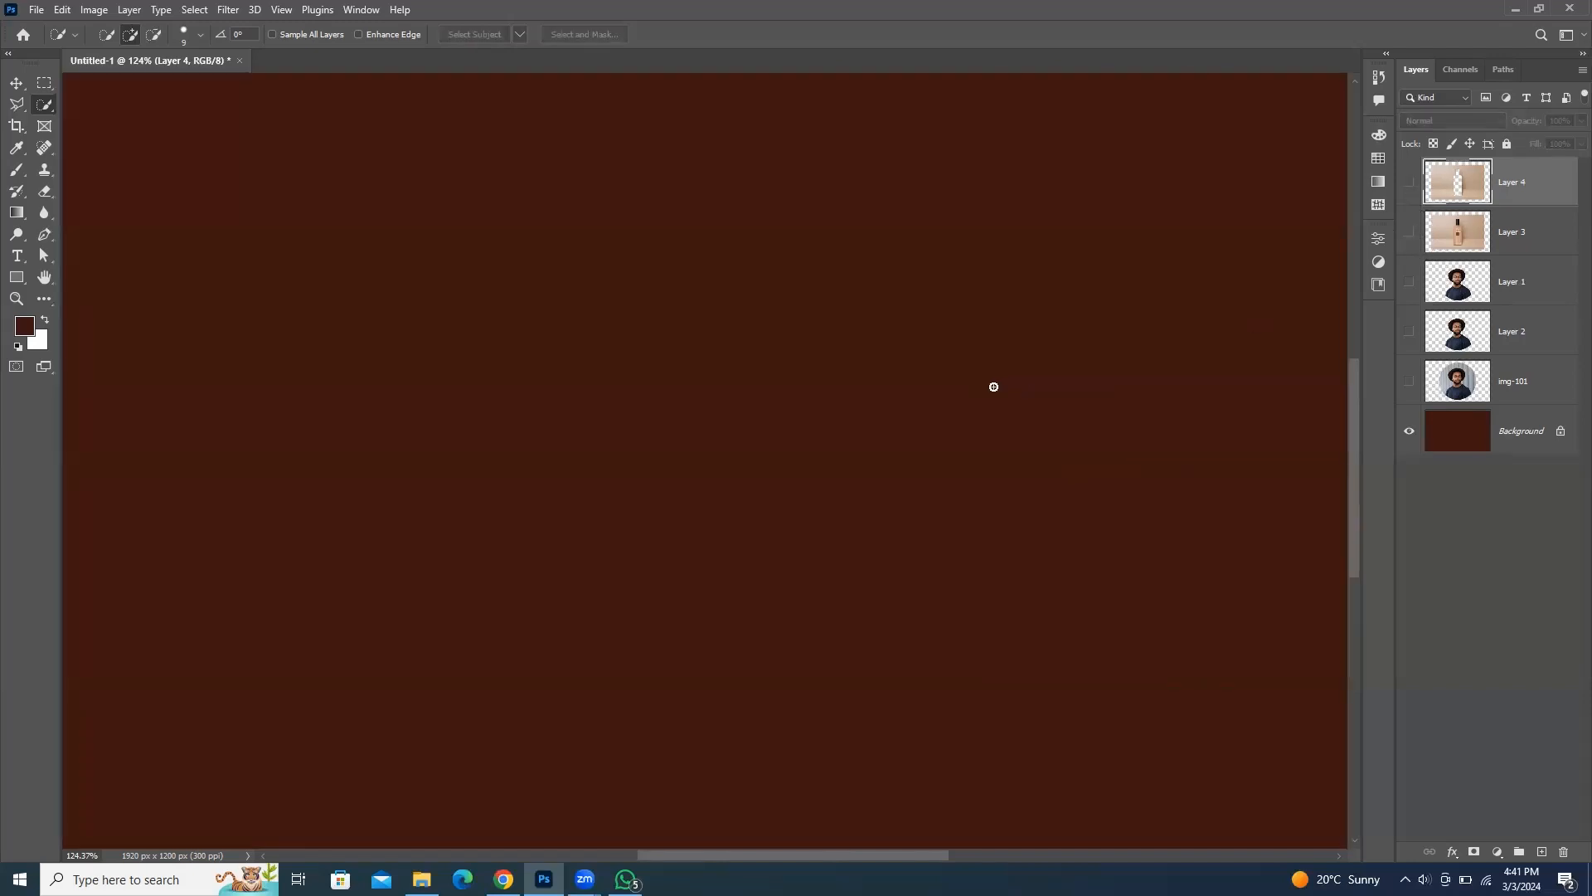
{"action": "scroll", "coordinate": [994, 387], "scroll_direction": "down", "scroll_amount": 5}
{"action": "left_click", "coordinate": [1410, 234]}
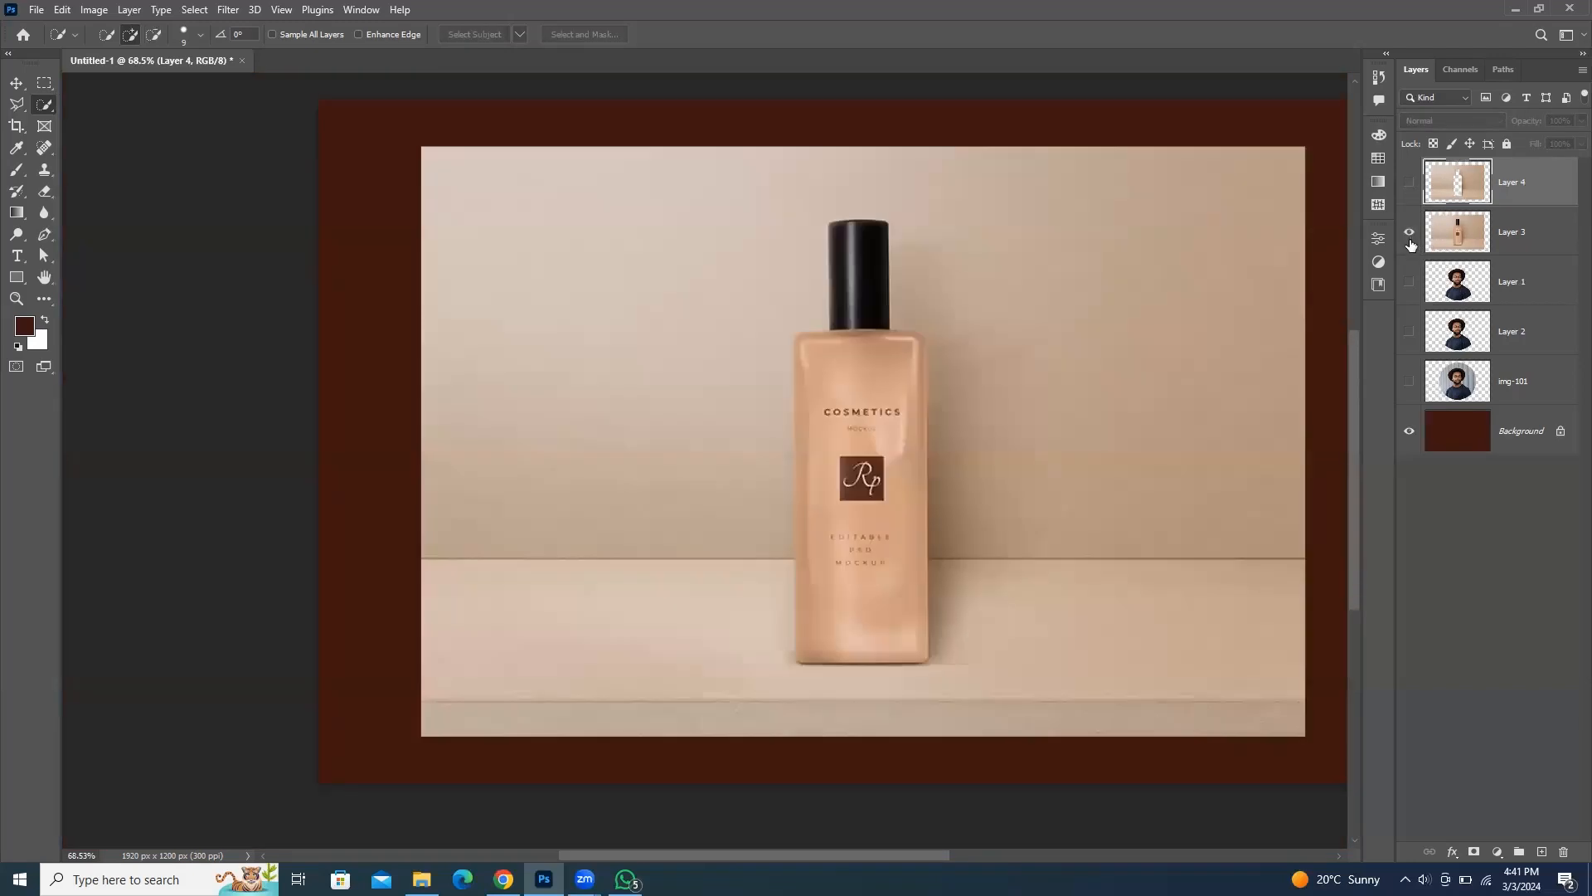
{"action": "left_click", "coordinate": [1411, 239]}
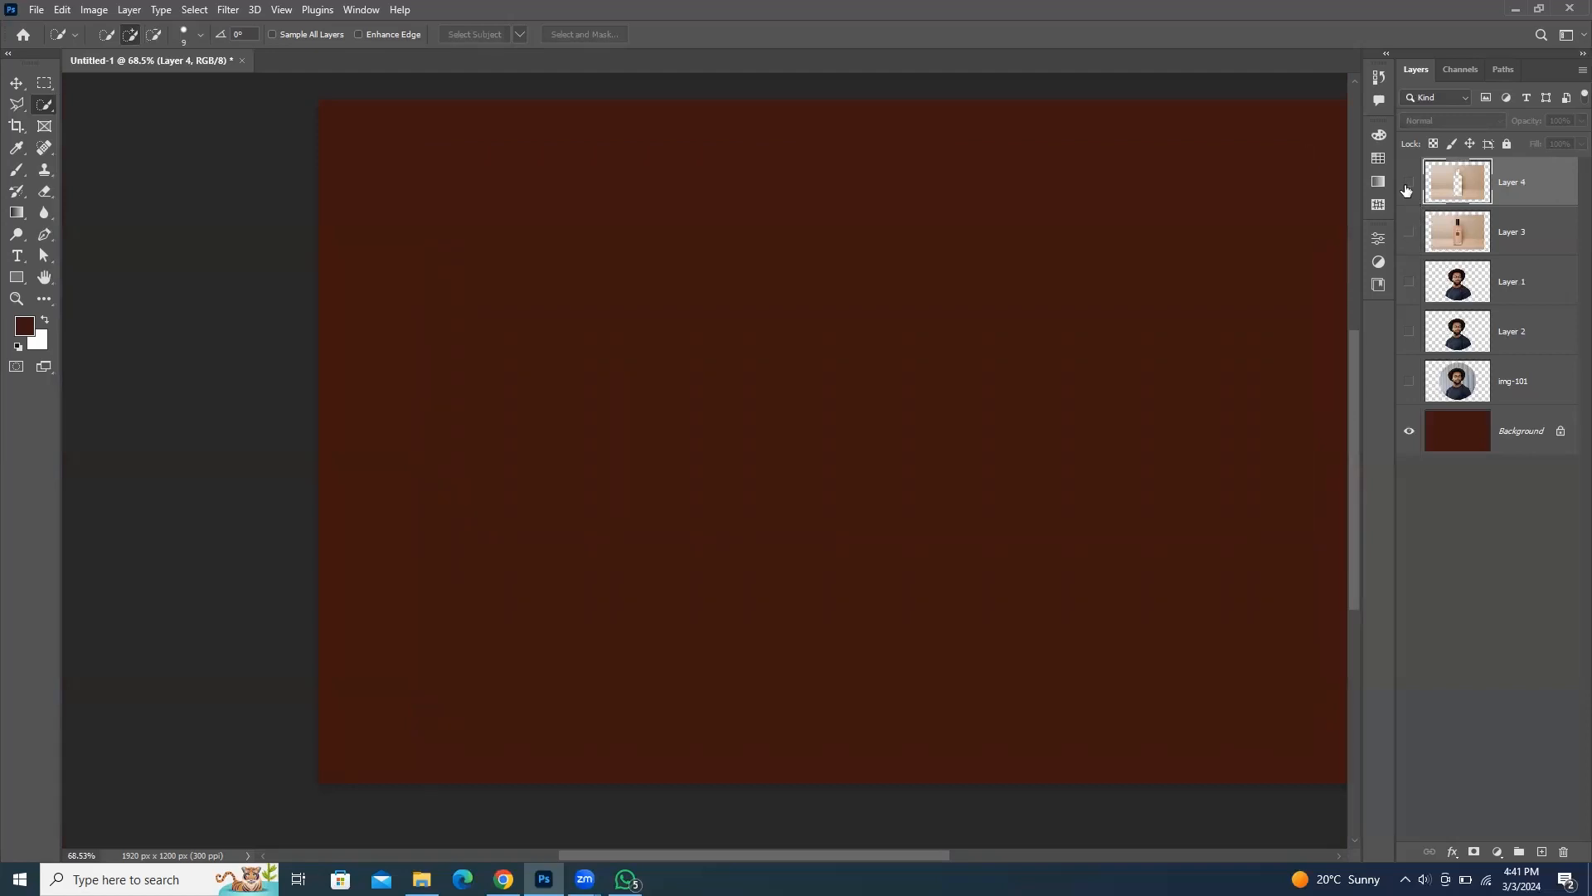
{"action": "left_click", "coordinate": [1408, 184]}
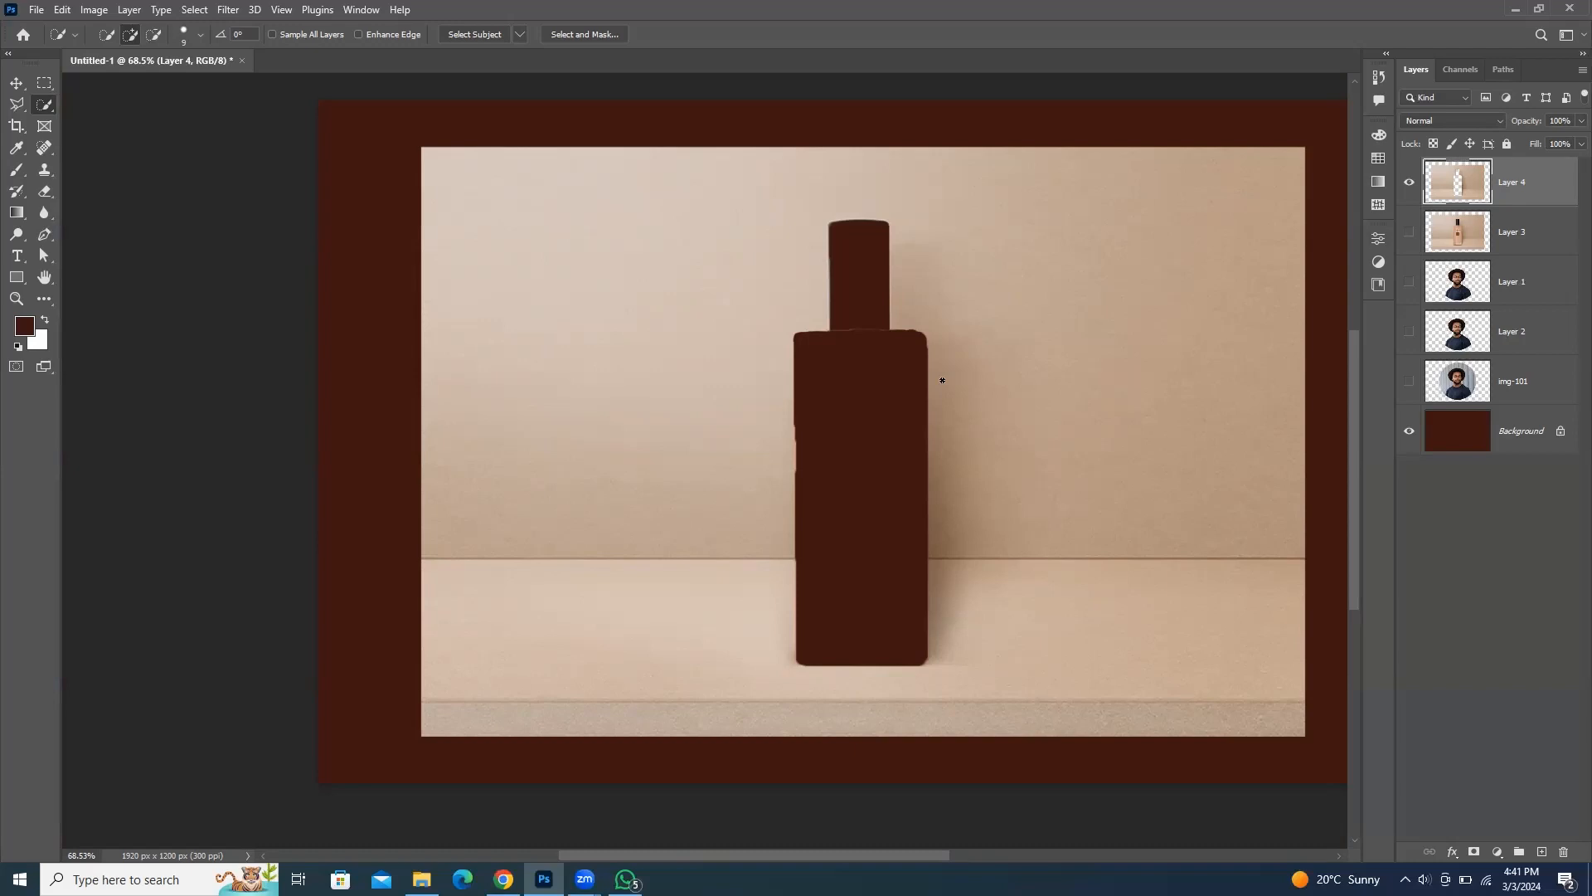
{"action": "key", "text": "ctrl+z"}
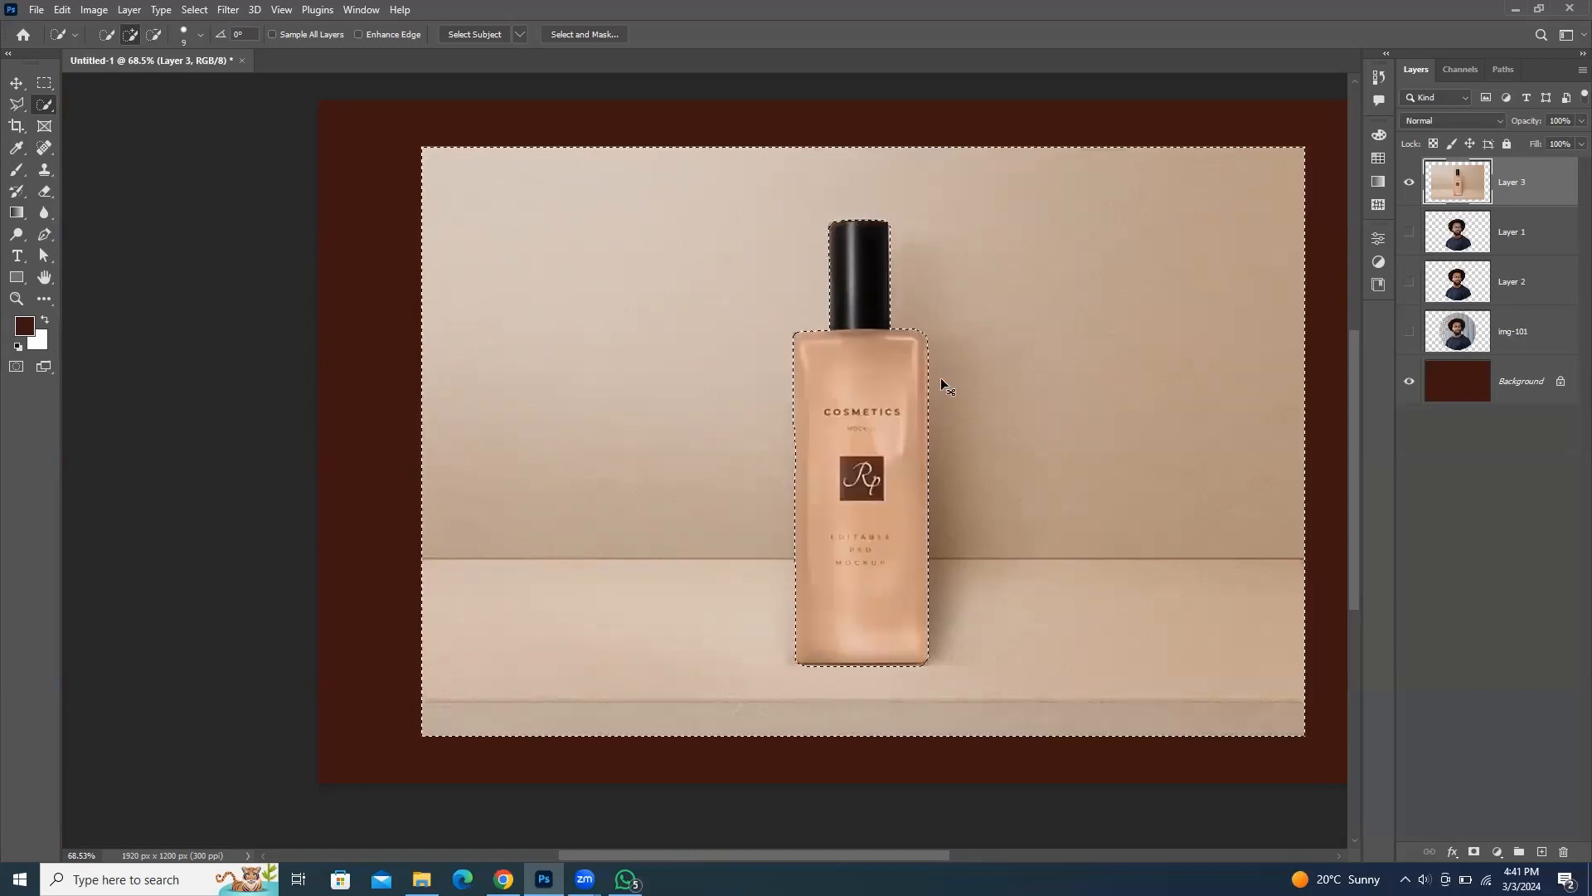
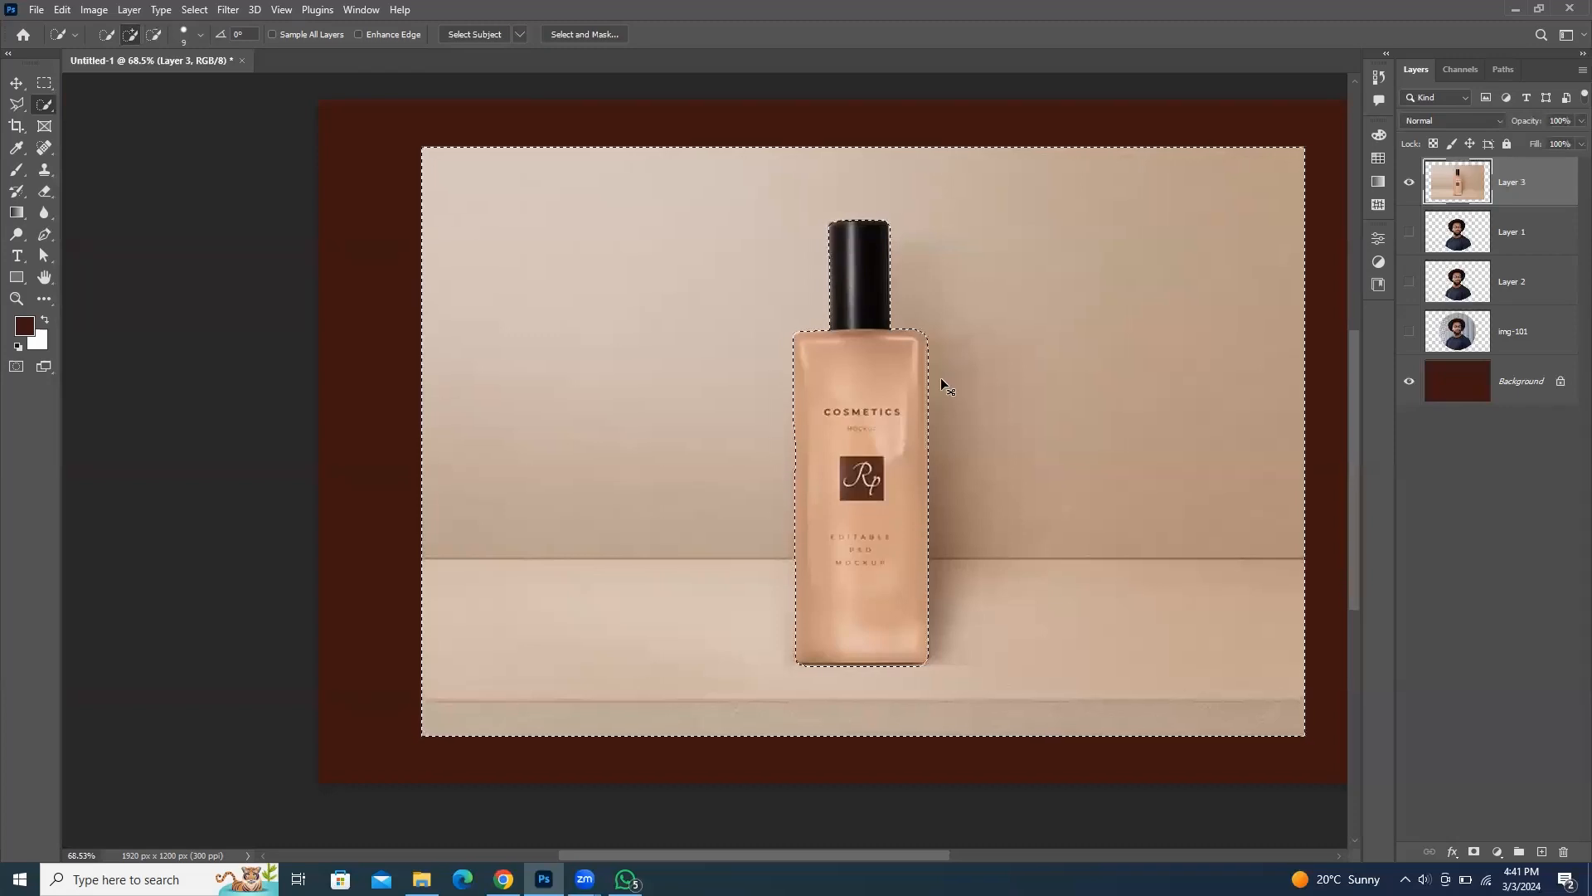
Step: Invert the selection and copy the bottle to a new layer, leaving Layer 3 hidden
{"action": "key", "text": "ctrl+shift+i"}
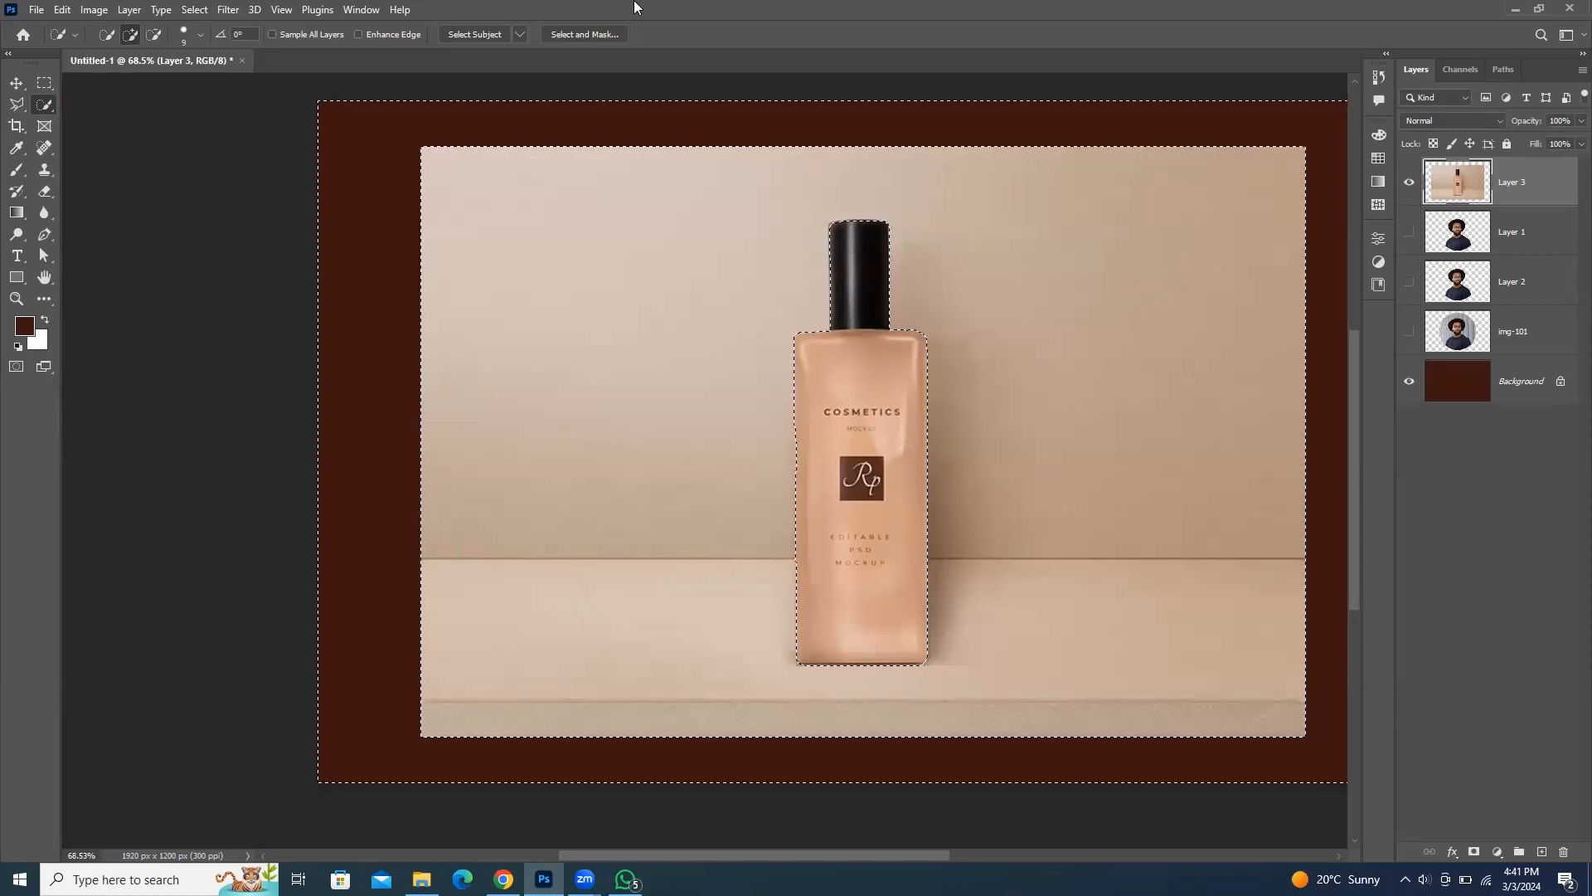
{"action": "key", "text": "ctrl+j"}
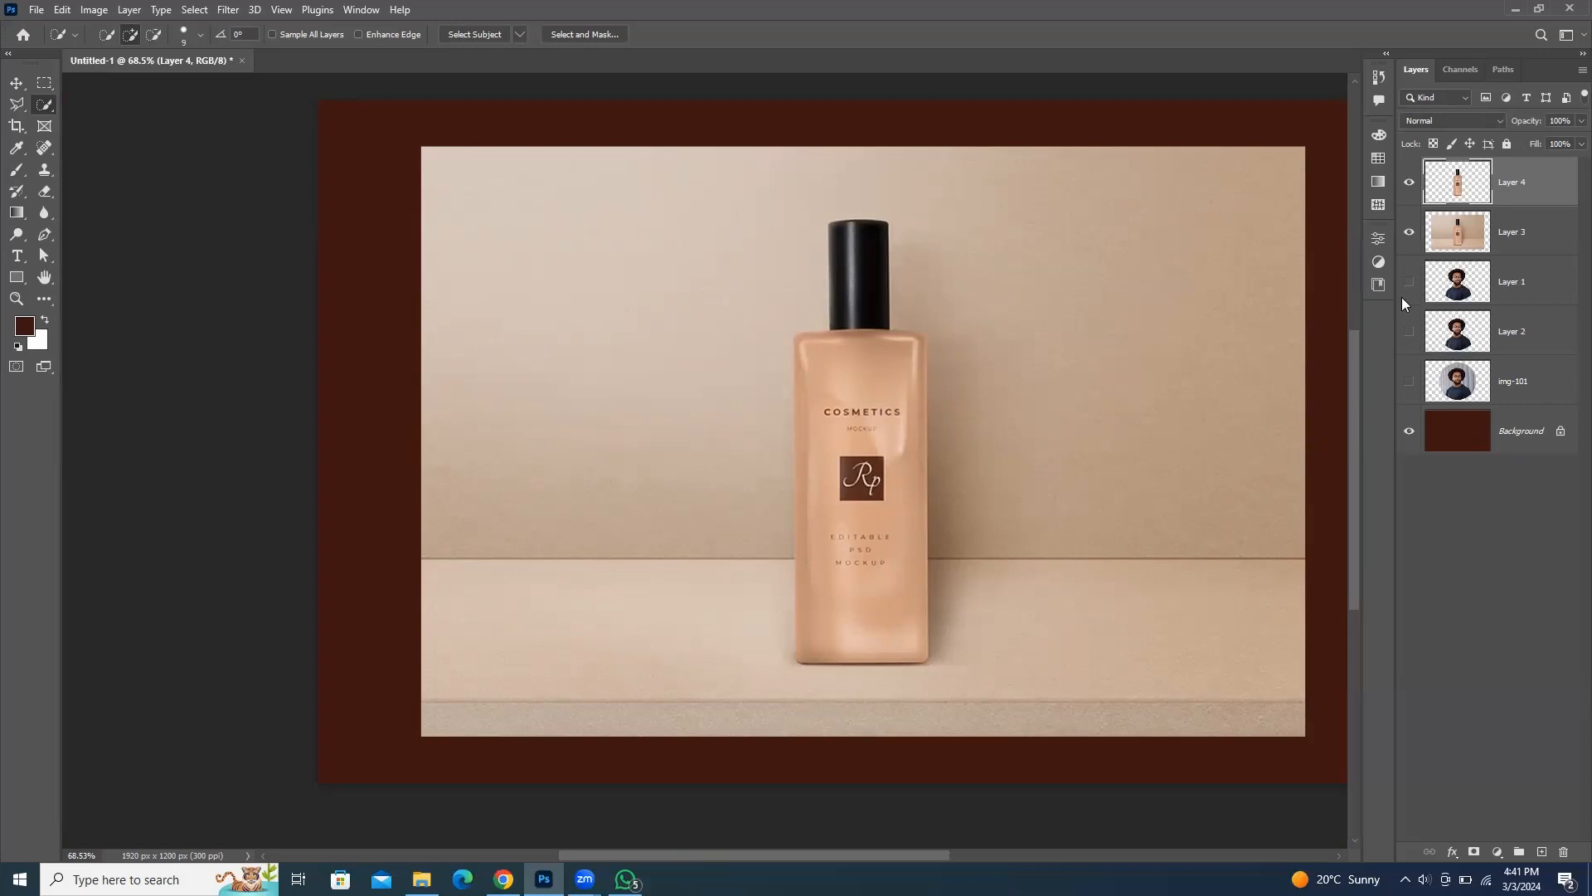
{"action": "left_click", "coordinate": [1410, 184]}
{"action": "left_click", "coordinate": [1410, 236]}
{"action": "left_click", "coordinate": [1409, 184]}
{"action": "left_click", "coordinate": [1408, 184]}
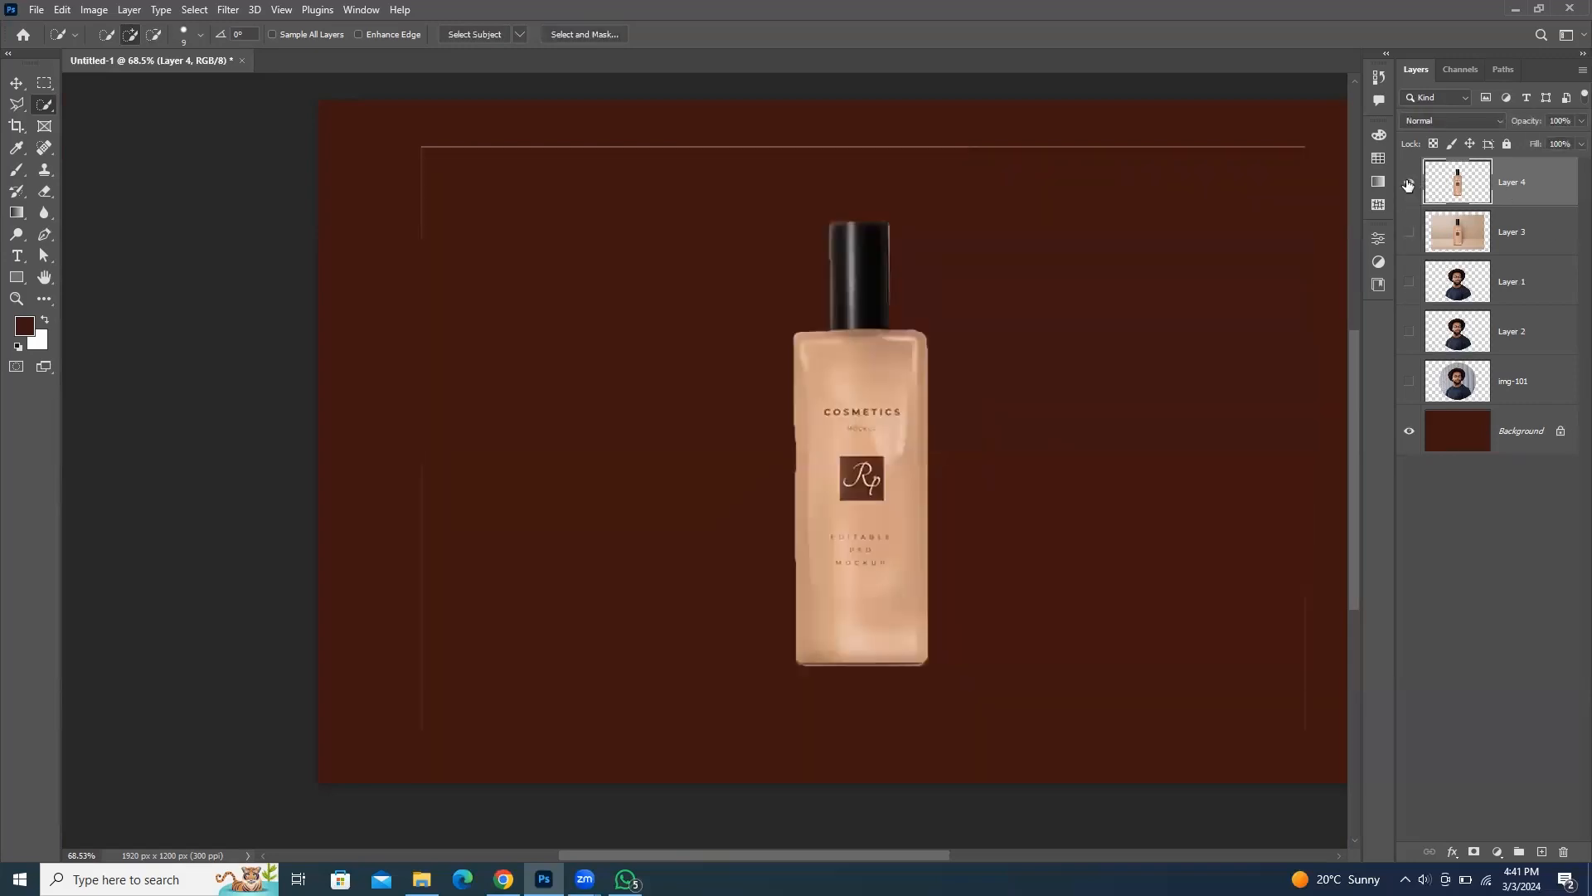
{"action": "scroll", "coordinate": [616, 399], "scroll_direction": "down", "scroll_amount": 3}
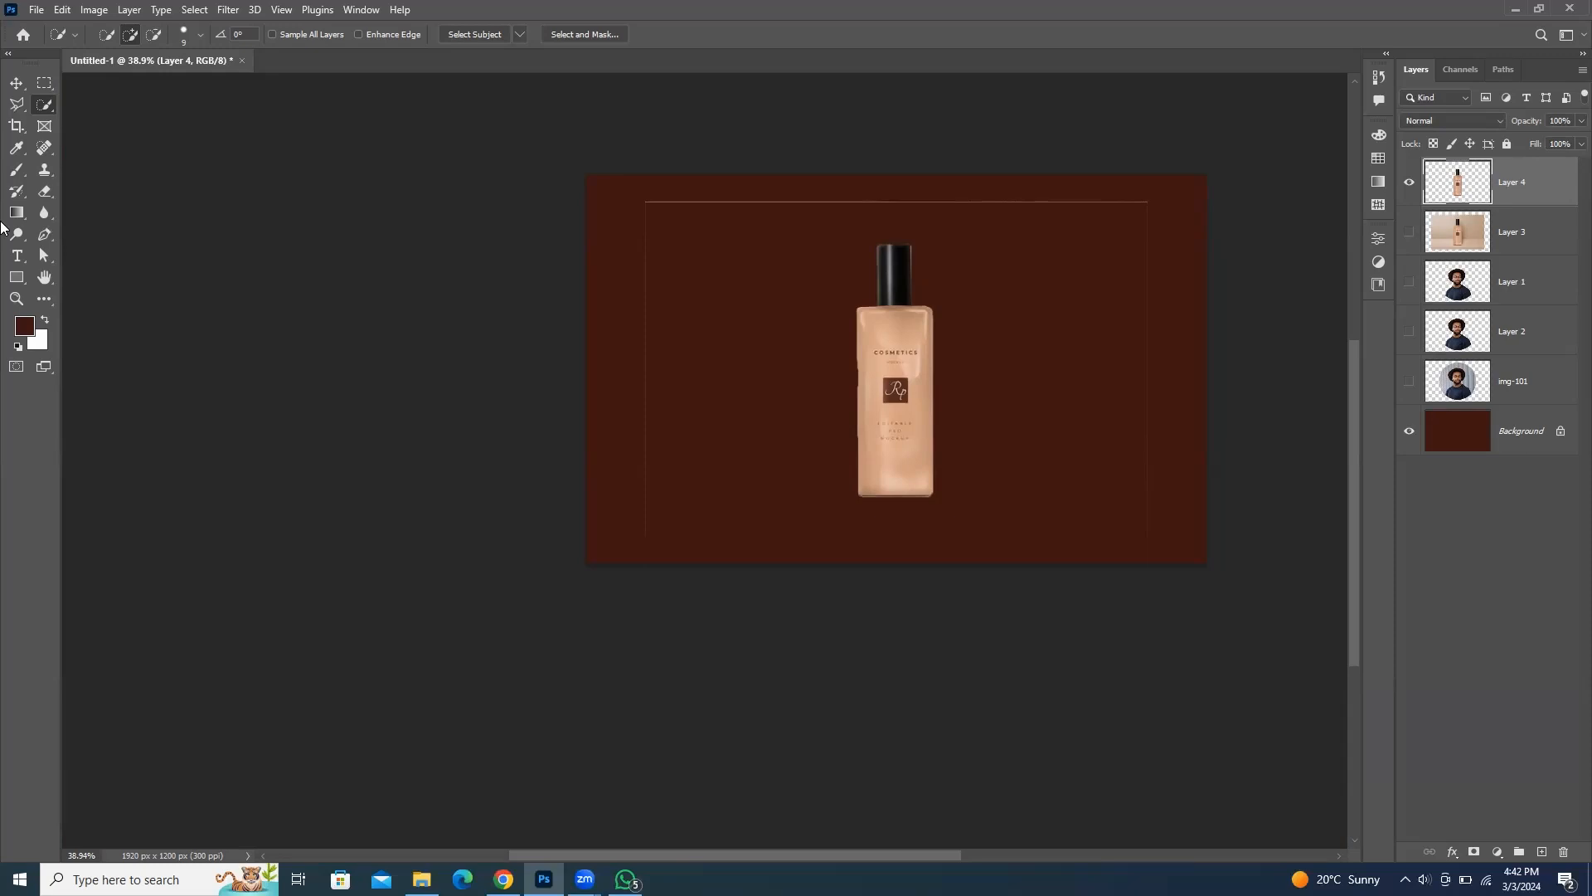
{"action": "key", "text": "ctrl+z"}
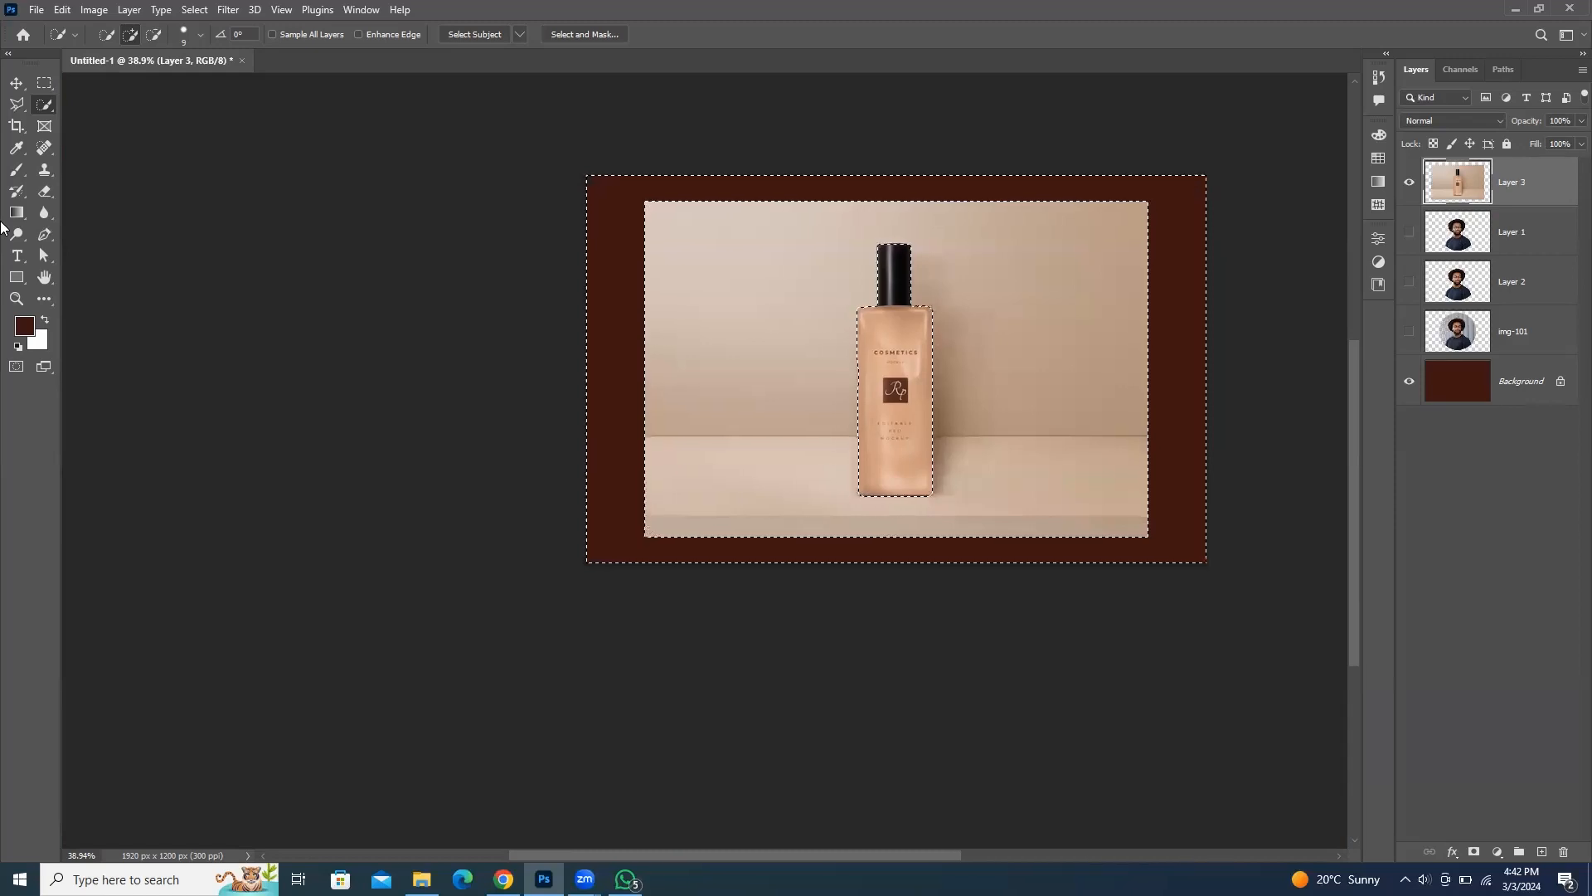
{"action": "key", "text": "ctrl+shift+z"}
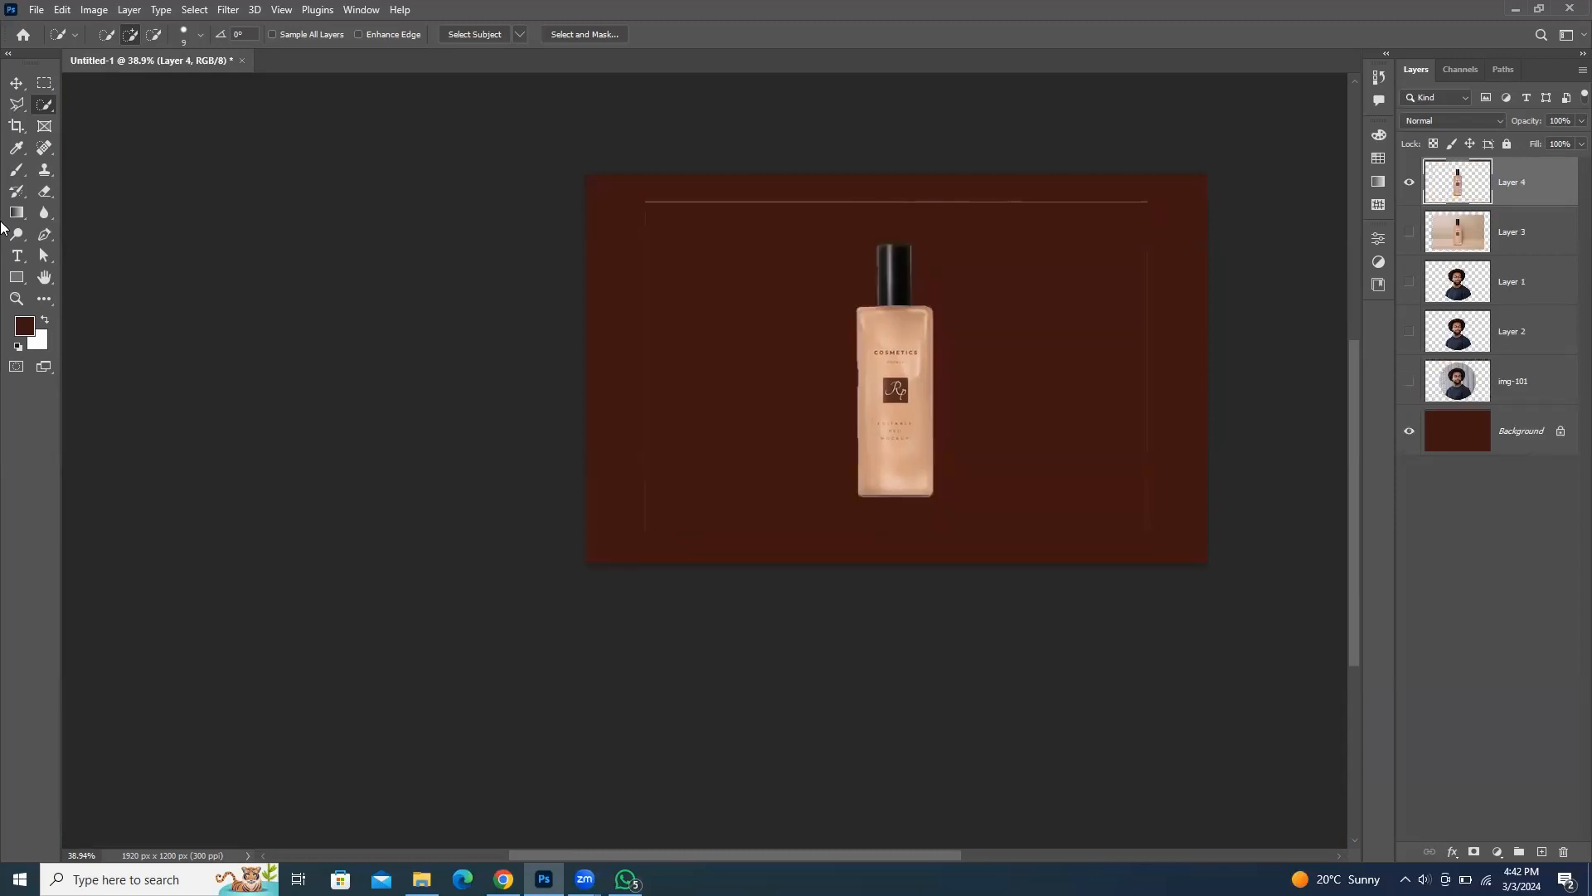
Step: Erase the leftover thin frame lines around the bottle on Layer 4 with a 300 px Eraser
{"action": "key", "text": "e"}
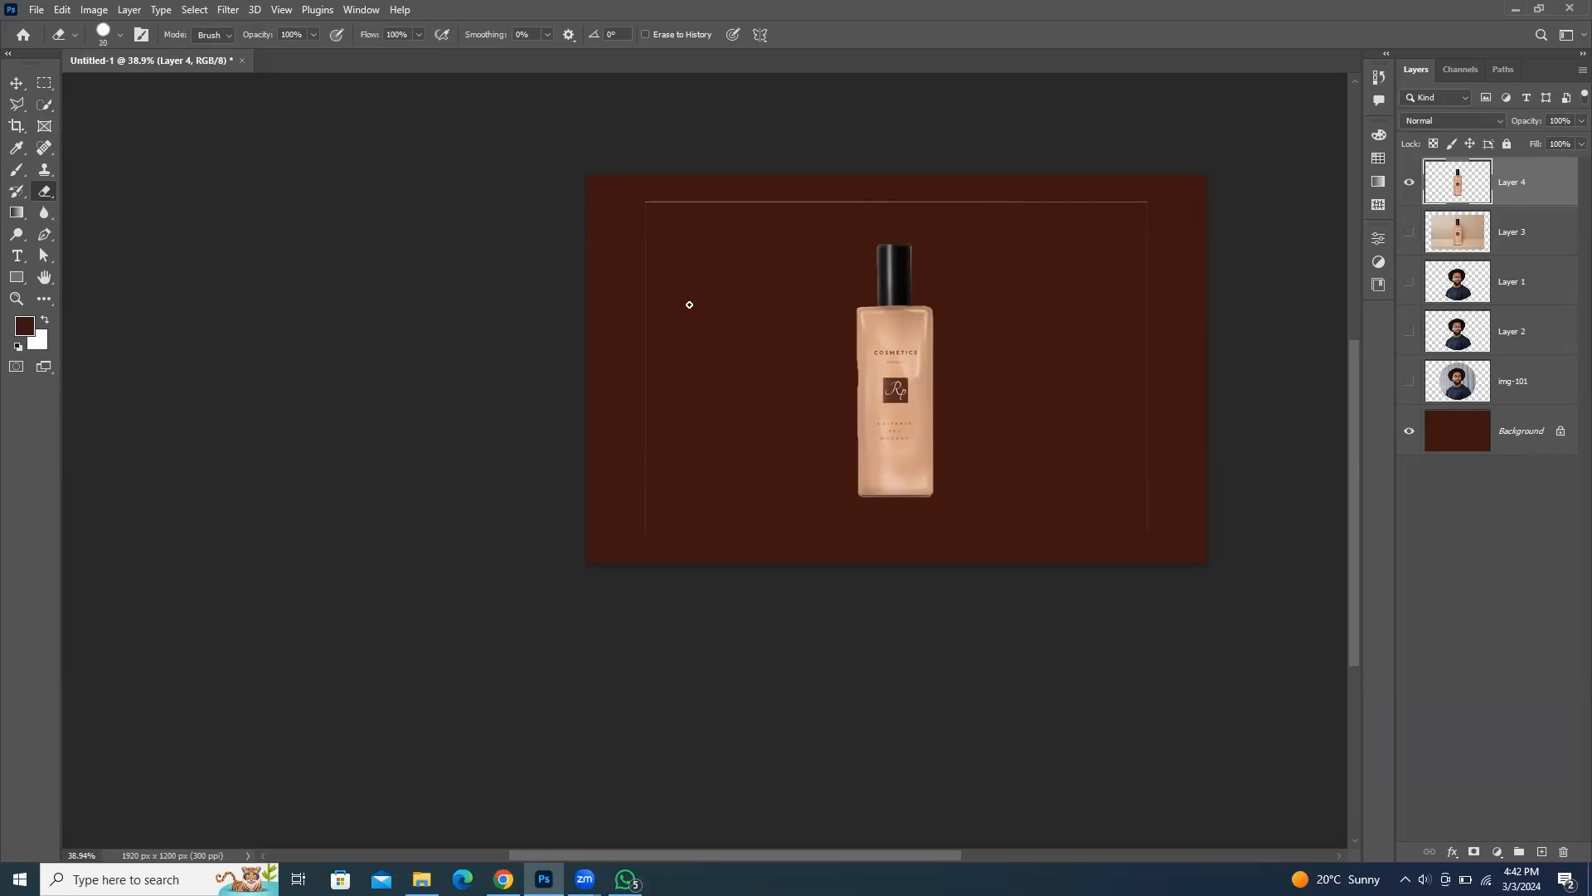
{"action": "key", "text": "bracketright"}
{"action": "key", "text": "bracketright"}
{"action": "key", "text": "bracketright"}
{"action": "key", "text": "bracketright"}
{"action": "key", "text": "bracketright"}
{"action": "key", "text": "bracketright"}
{"action": "key", "text": "bracketright"}
{"action": "key", "text": "bracketright"}
{"action": "key", "text": "bracketright"}
{"action": "key", "text": "bracketright"}
{"action": "key", "text": "bracketright"}
{"action": "key", "text": "bracketright"}
{"action": "key", "text": "bracketright"}
{"action": "mouse_move", "coordinate": [643, 526]}
{"action": "left_mouse_down"}
{"action": "mouse_move", "coordinate": [654, 360]}
{"action": "mouse_move", "coordinate": [636, 234]}
{"action": "mouse_move", "coordinate": [720, 235]}
{"action": "left_mouse_up"}
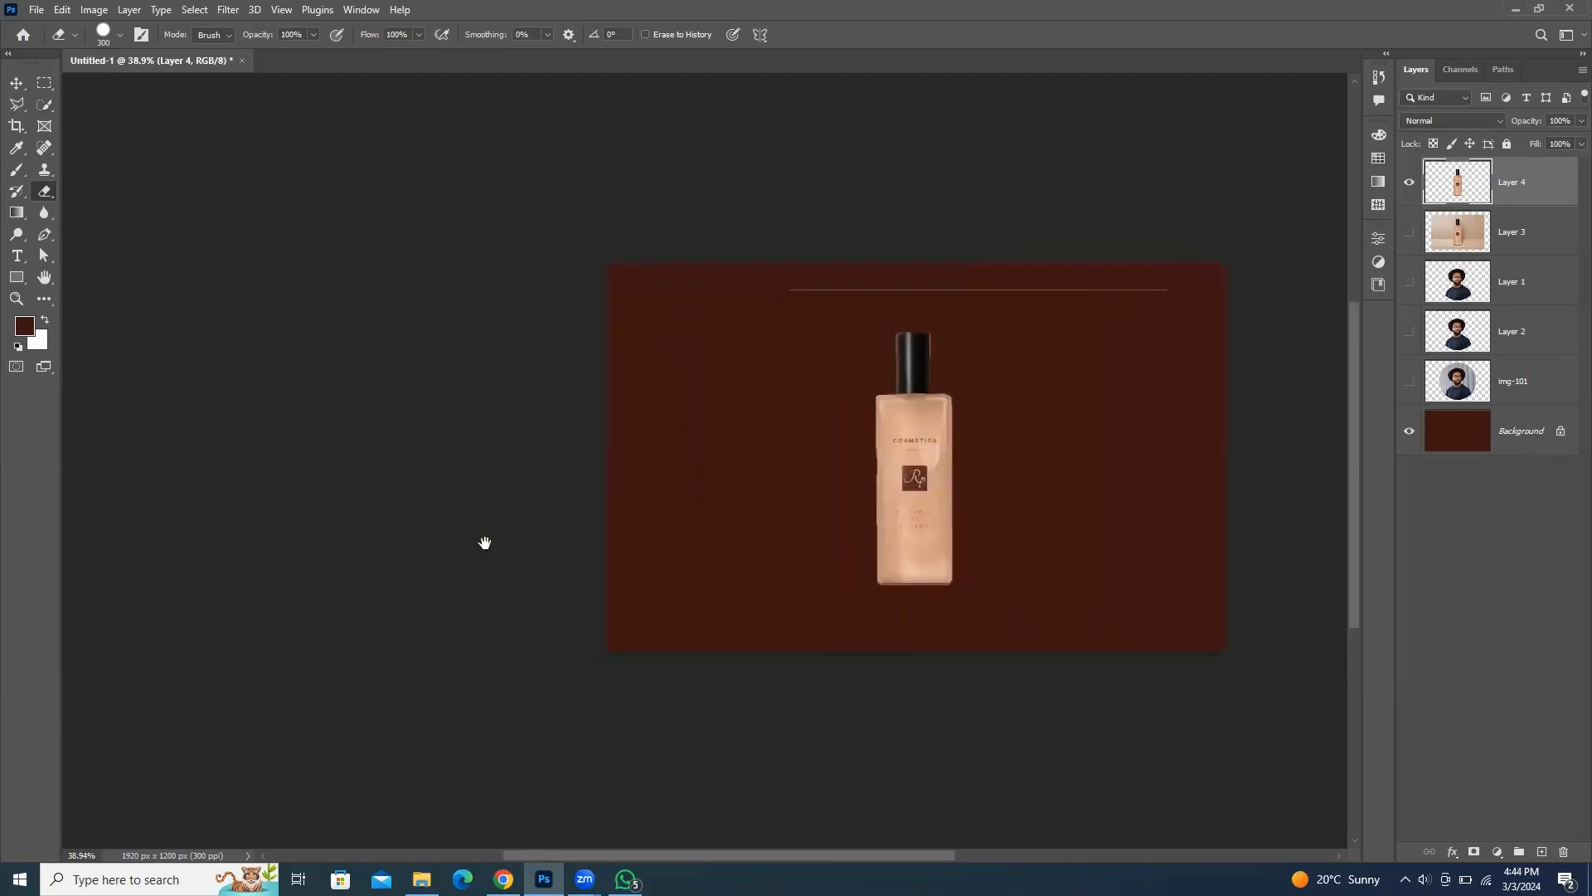
{"action": "mouse_move", "coordinate": [485, 542]}
{"action": "left_mouse_down"}
{"action": "mouse_move", "coordinate": [693, 587]}
{"action": "mouse_move", "coordinate": [569, 572]}
{"action": "mouse_move", "coordinate": [540, 587]}
{"action": "left_mouse_up"}
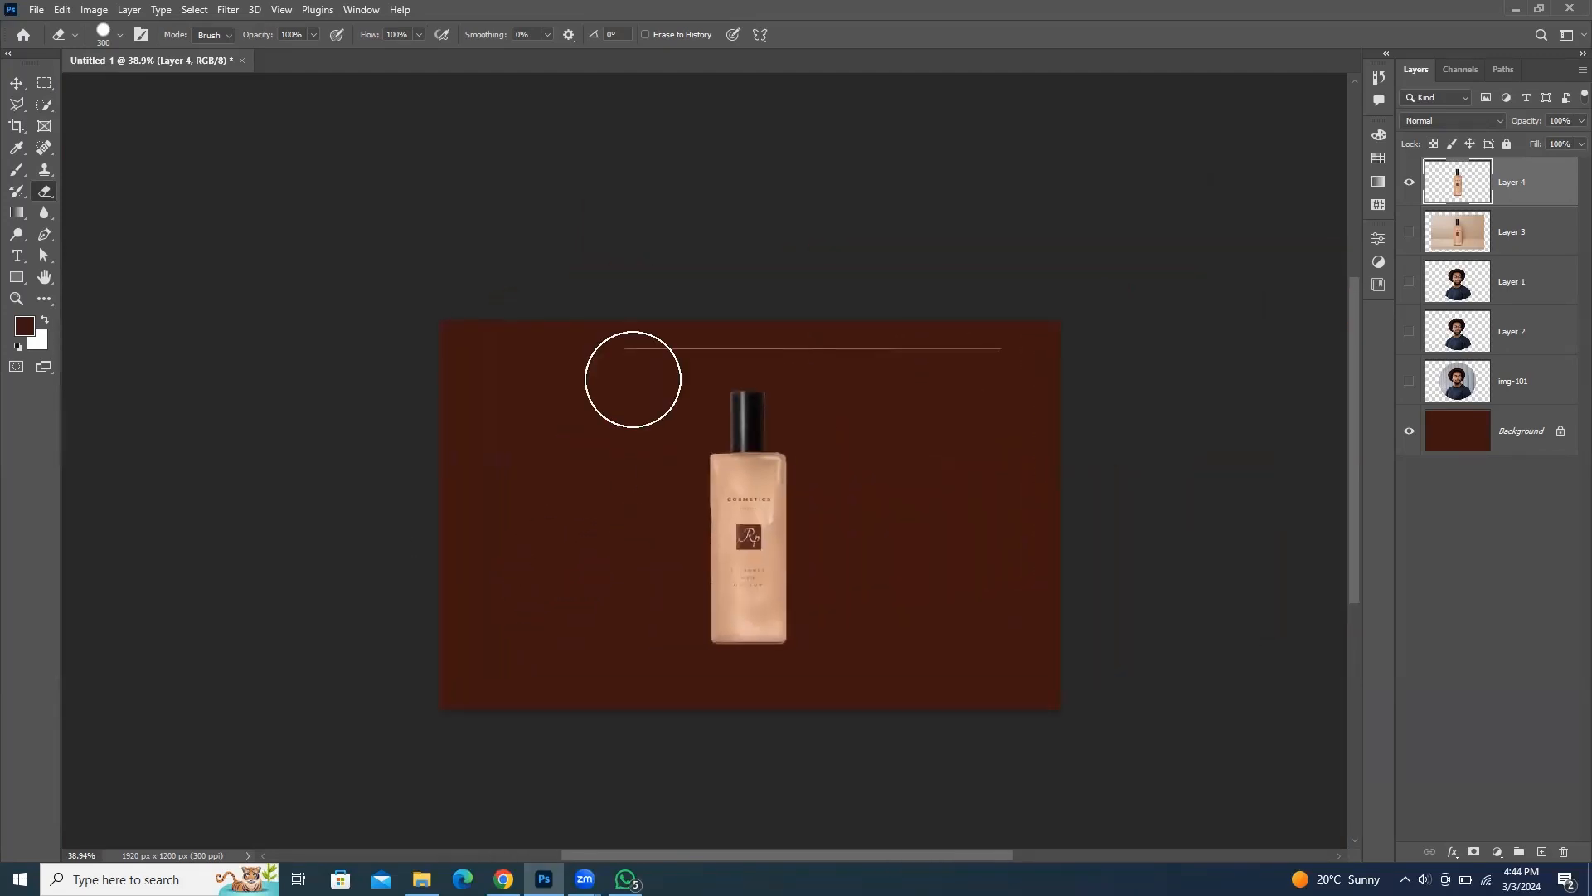
{"action": "mouse_move", "coordinate": [632, 379]}
{"action": "left_mouse_down"}
{"action": "mouse_move", "coordinate": [750, 326]}
{"action": "mouse_move", "coordinate": [1011, 341]}
{"action": "mouse_move", "coordinate": [995, 469]}
{"action": "left_mouse_up"}
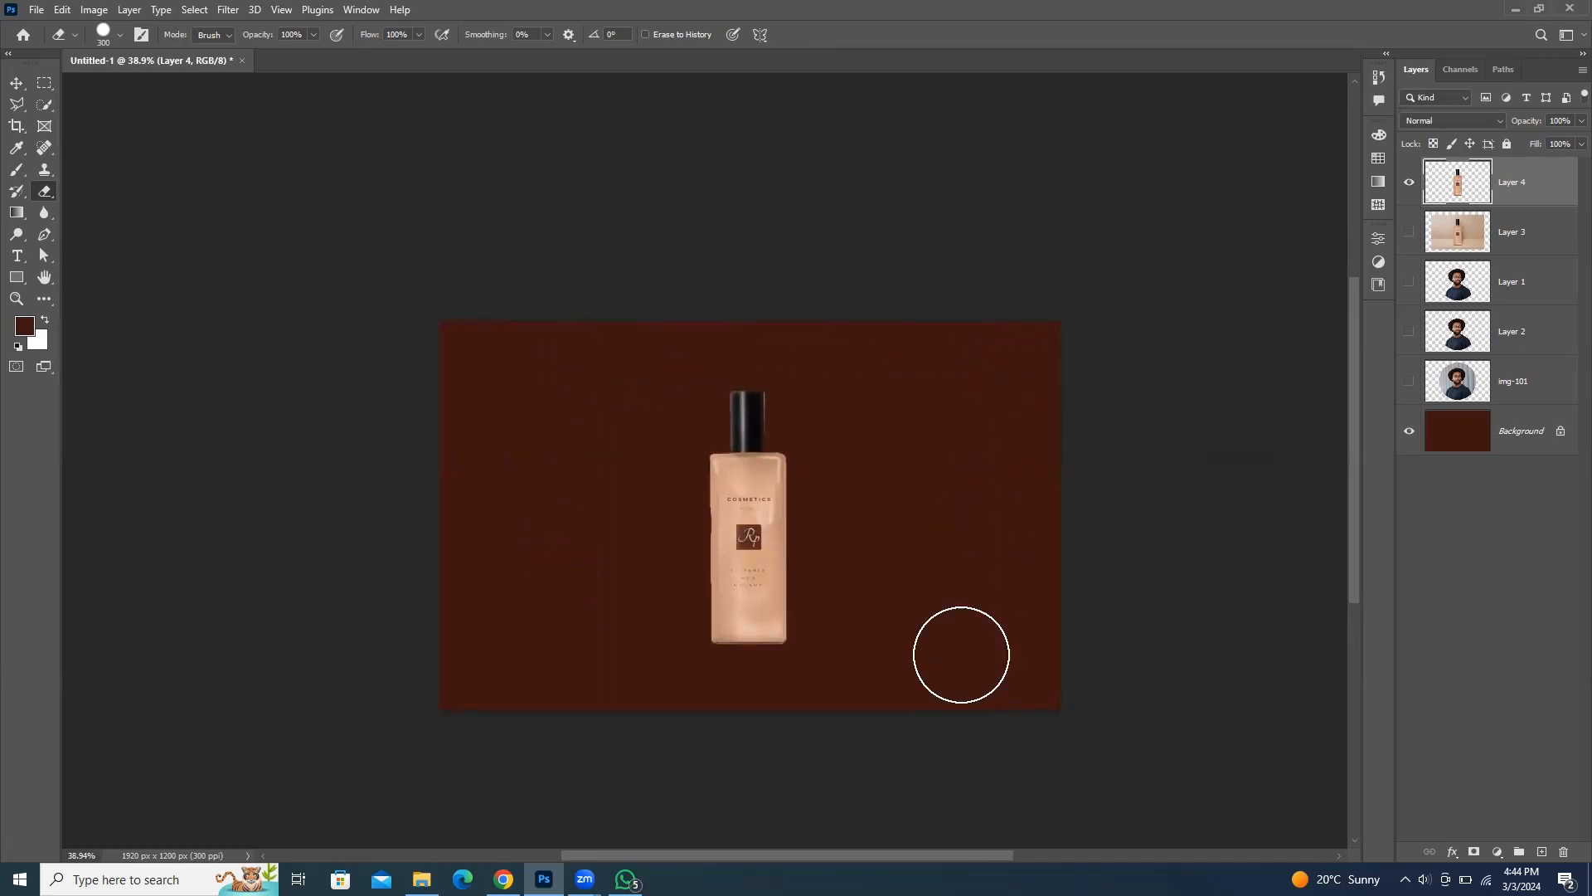
Step: Compare the bottle cutout on Layer 4 with the original photo on Layer 3 by switching their visibility
{"action": "left_click", "coordinate": [17, 83]}
{"action": "left_click", "coordinate": [1011, 253]}
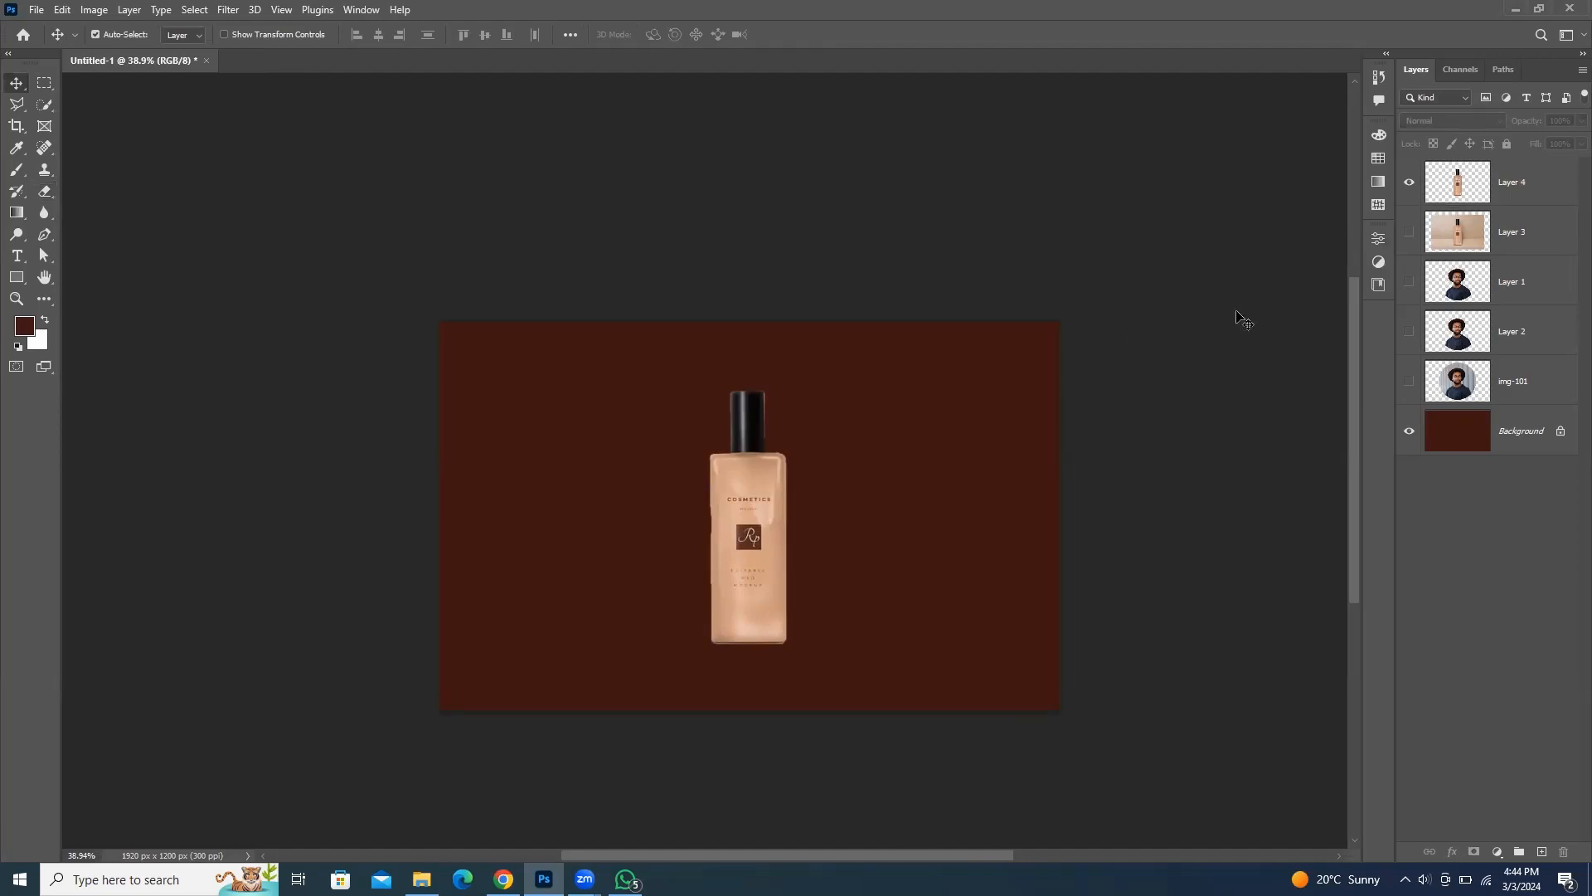
{"action": "left_click", "coordinate": [1447, 202]}
{"action": "left_click", "coordinate": [1408, 184]}
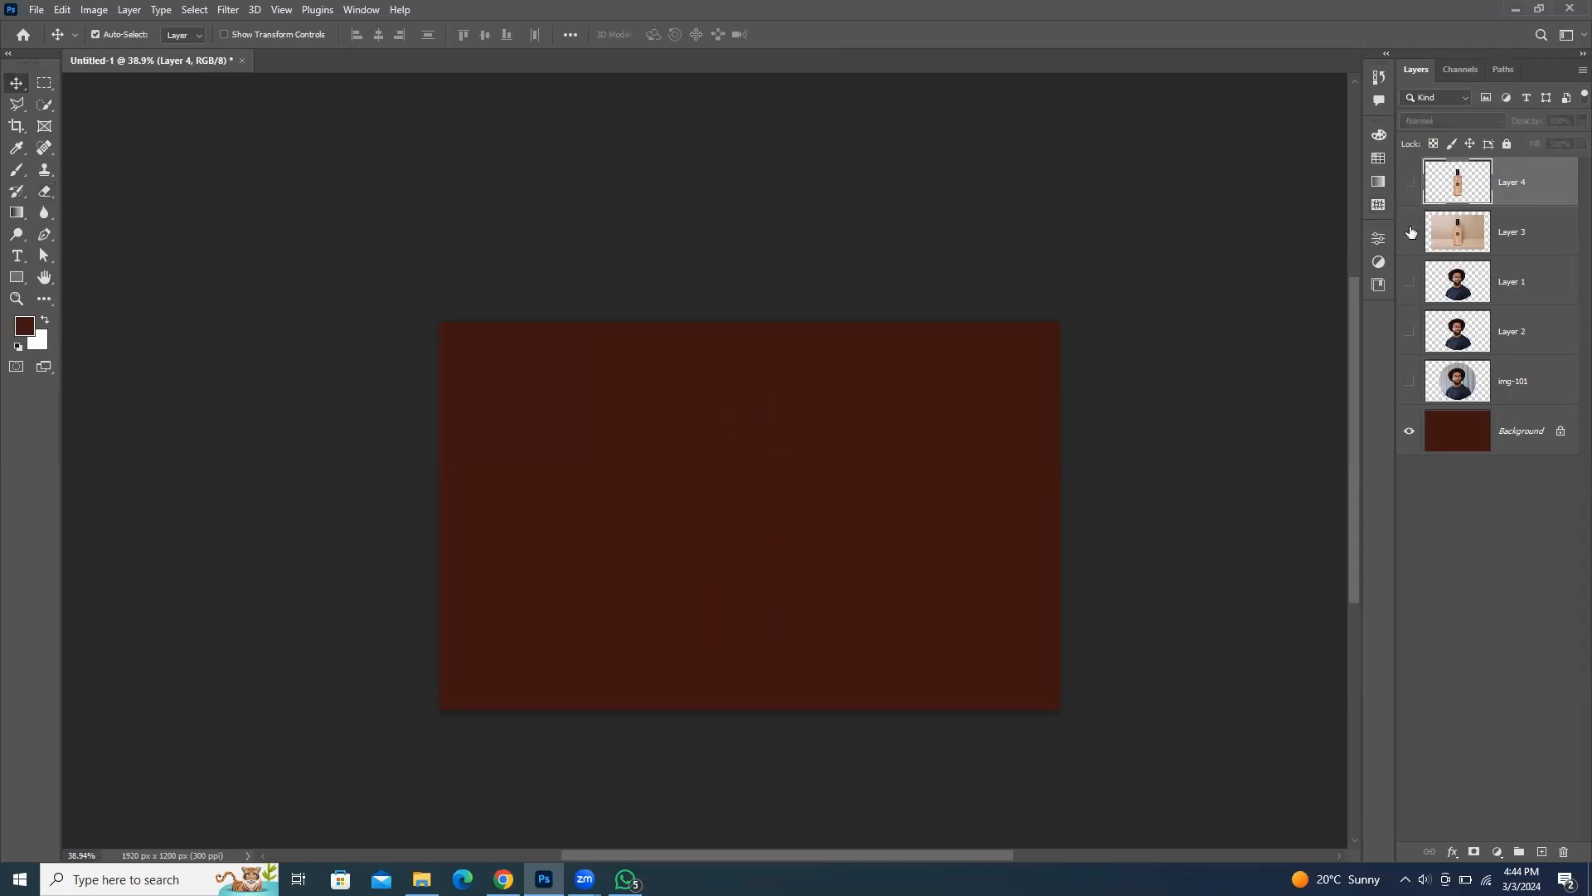
{"action": "left_click", "coordinate": [1409, 232]}
{"action": "left_click", "coordinate": [1409, 182]}
{"action": "left_click", "coordinate": [1409, 231]}
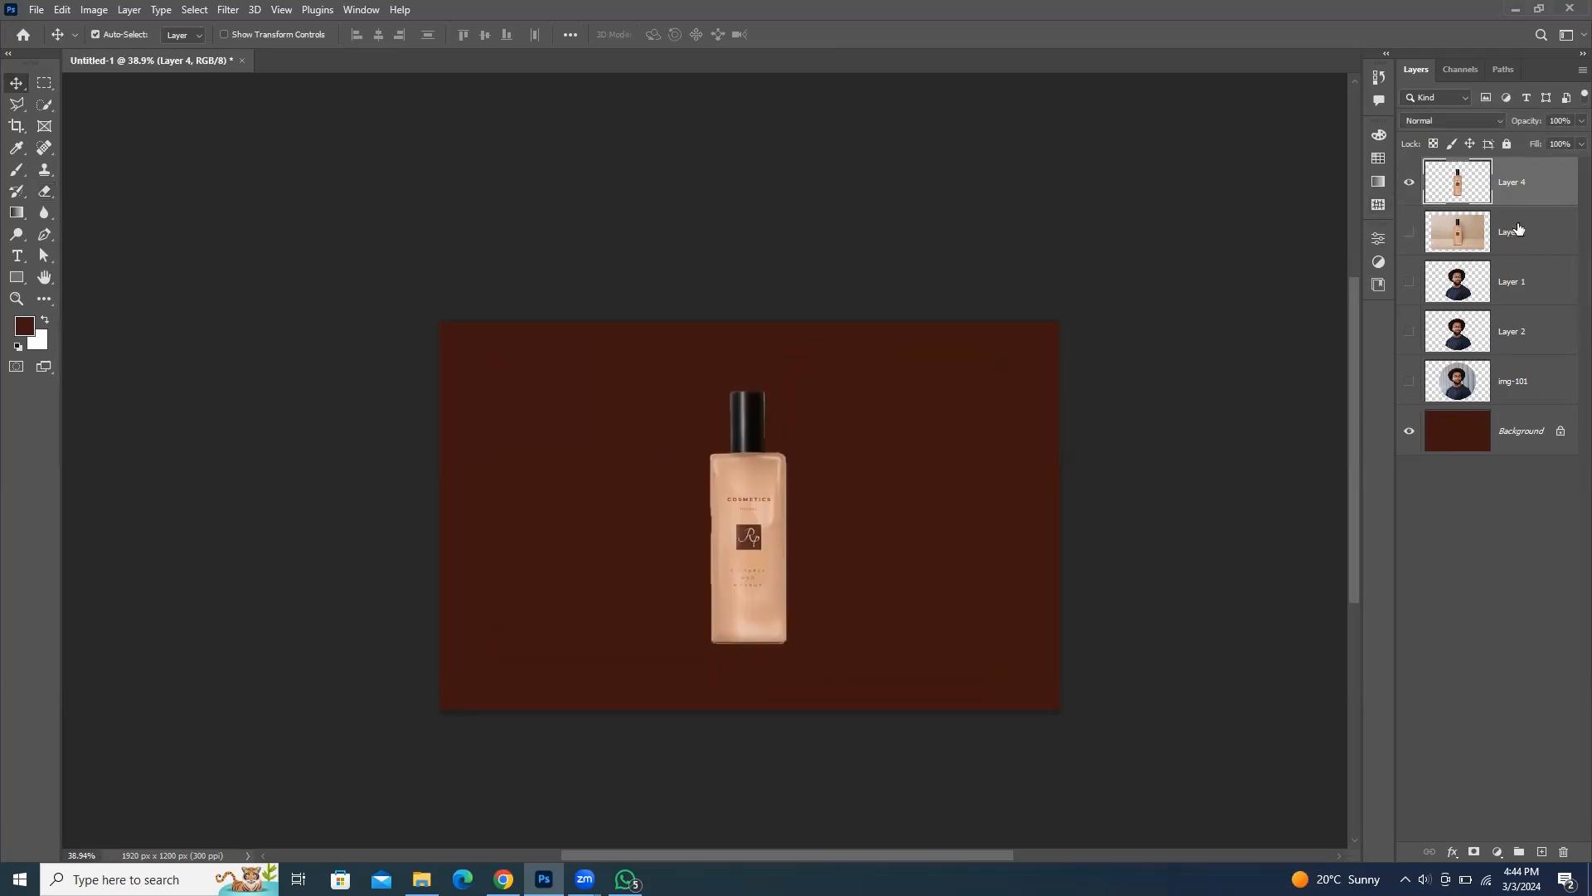
Step: Hide the bottle cutout on Layer 4 so only the Background shows, and clear the layer selection
{"action": "left_click", "coordinate": [1519, 229]}
{"action": "left_click", "coordinate": [1528, 189], "text": "shift"}
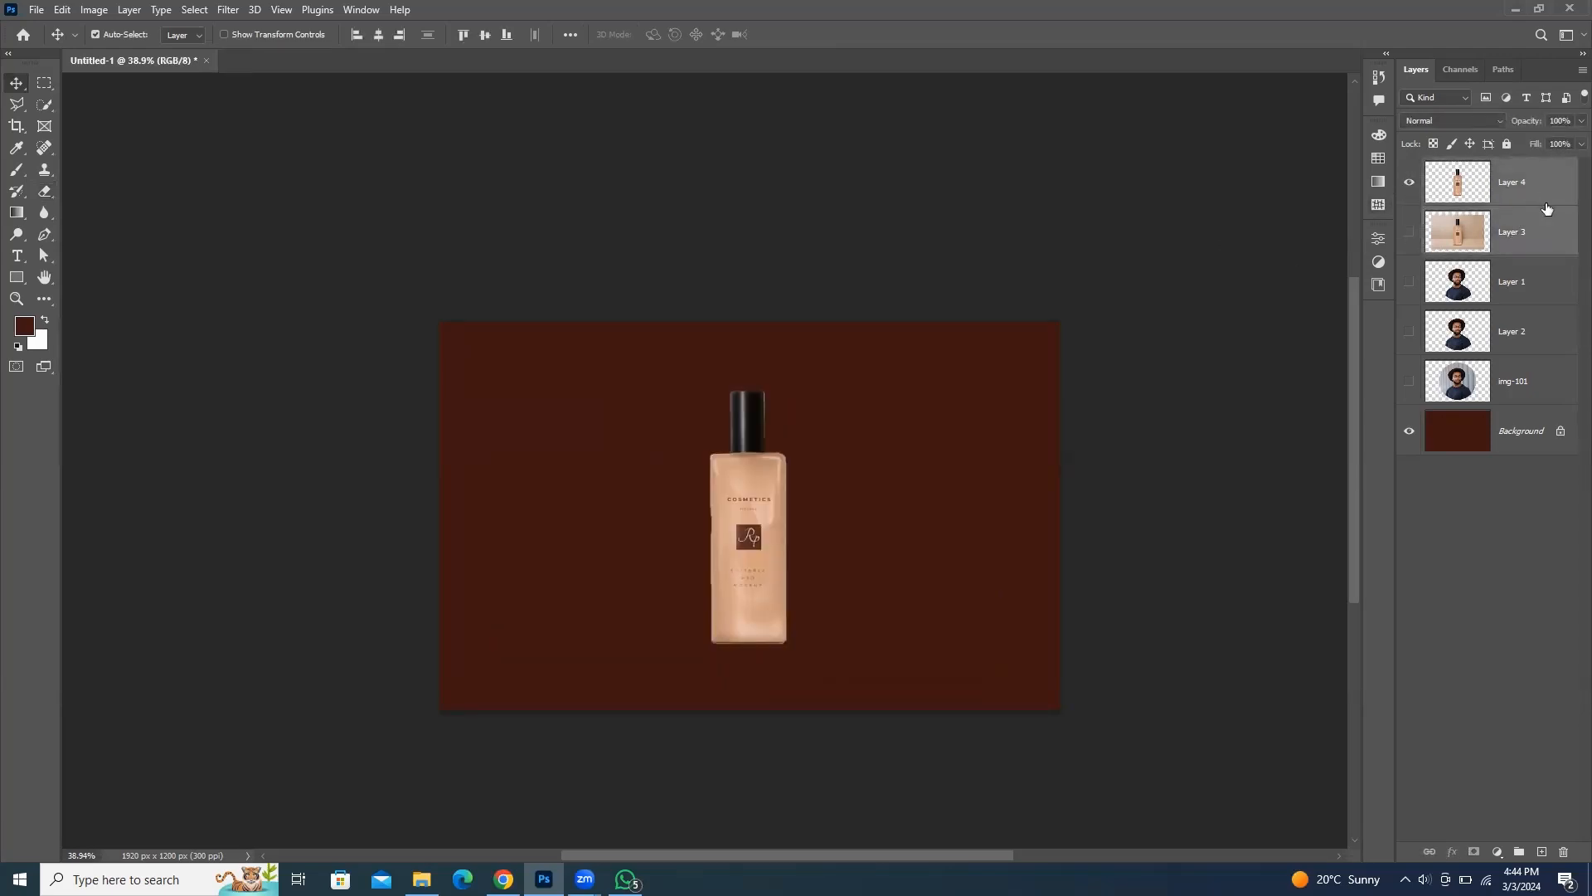
{"action": "left_click", "coordinate": [1414, 189]}
{"action": "left_click", "coordinate": [1228, 230]}
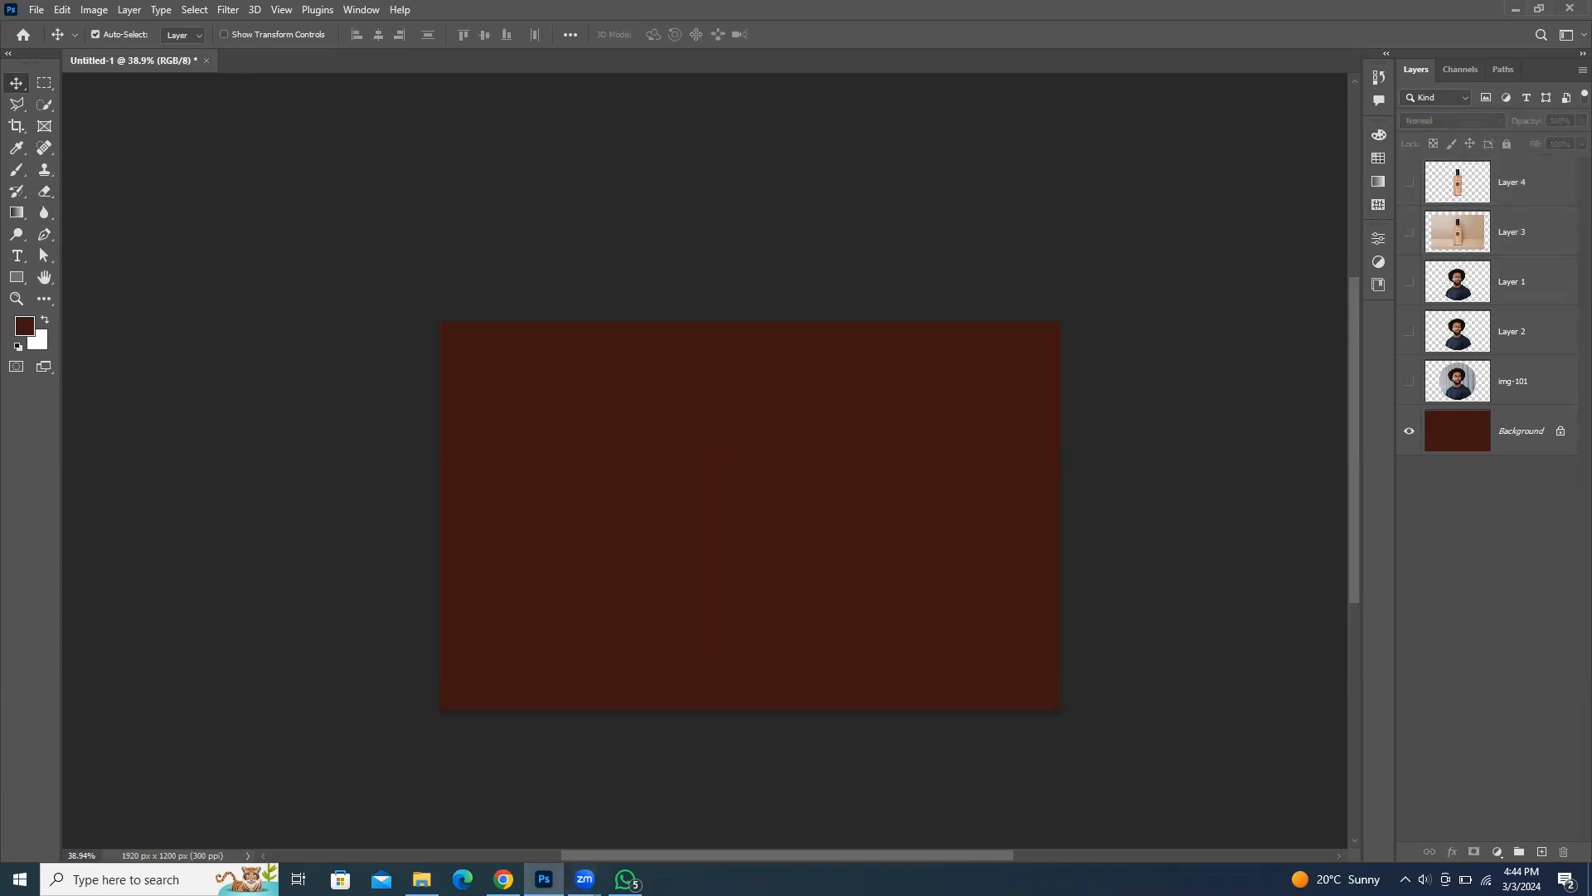
Step: Switch to Google Images in Chrome and preview the ZJELL bottle photo from the images related to the cosmetics bottle
{"action": "key", "text": "alt+Tab"}
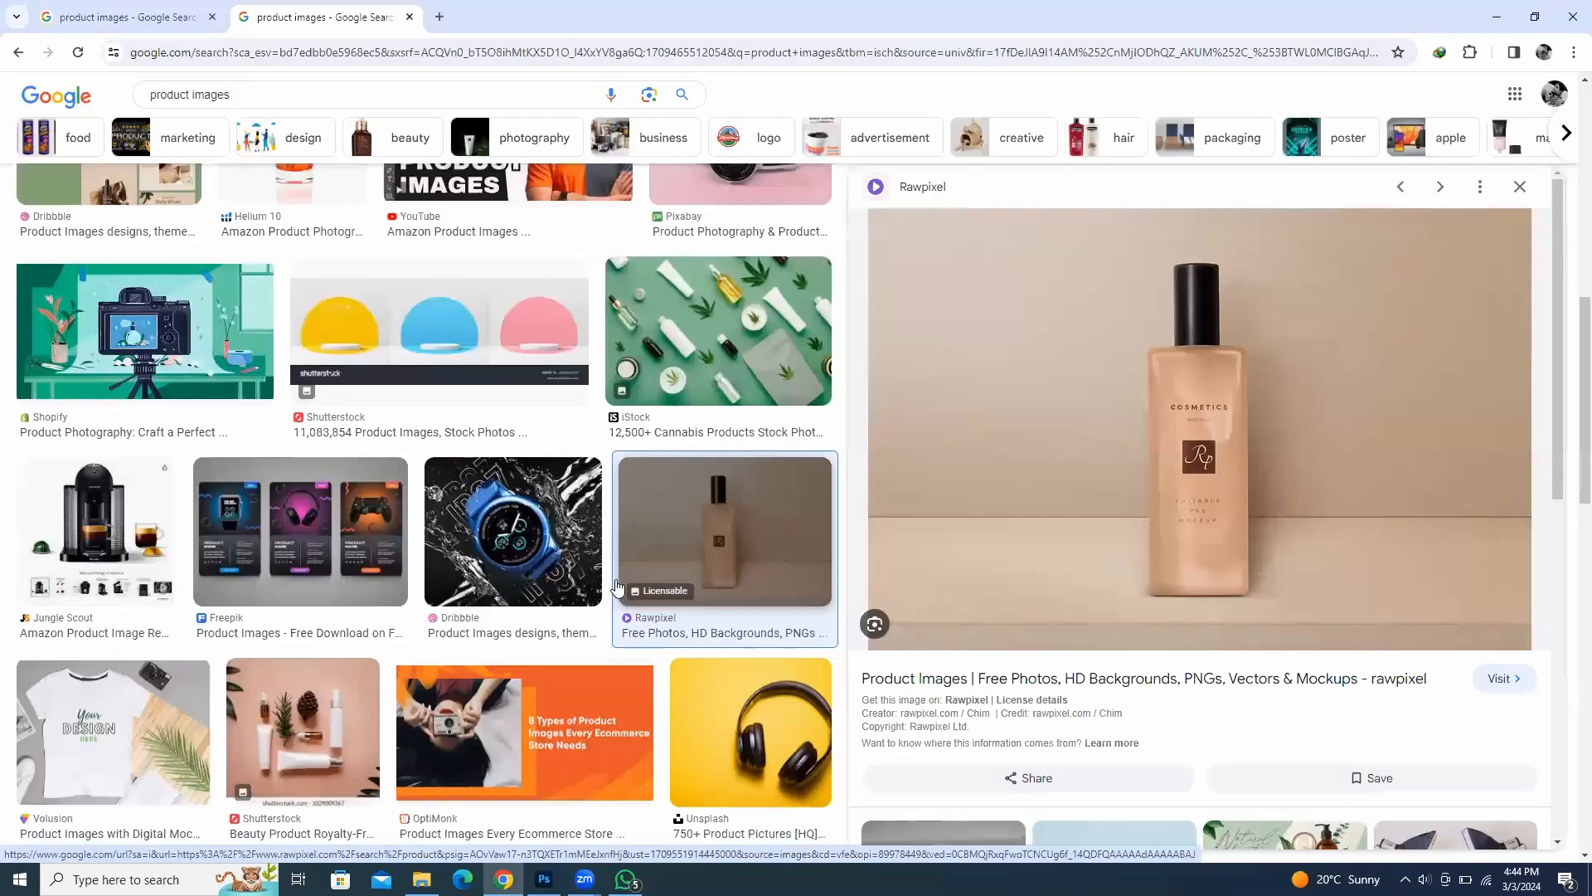
{"action": "scroll", "coordinate": [660, 565], "scroll_direction": "down", "scroll_amount": 4}
{"action": "scroll", "coordinate": [1161, 575], "scroll_direction": "down", "scroll_amount": 6}
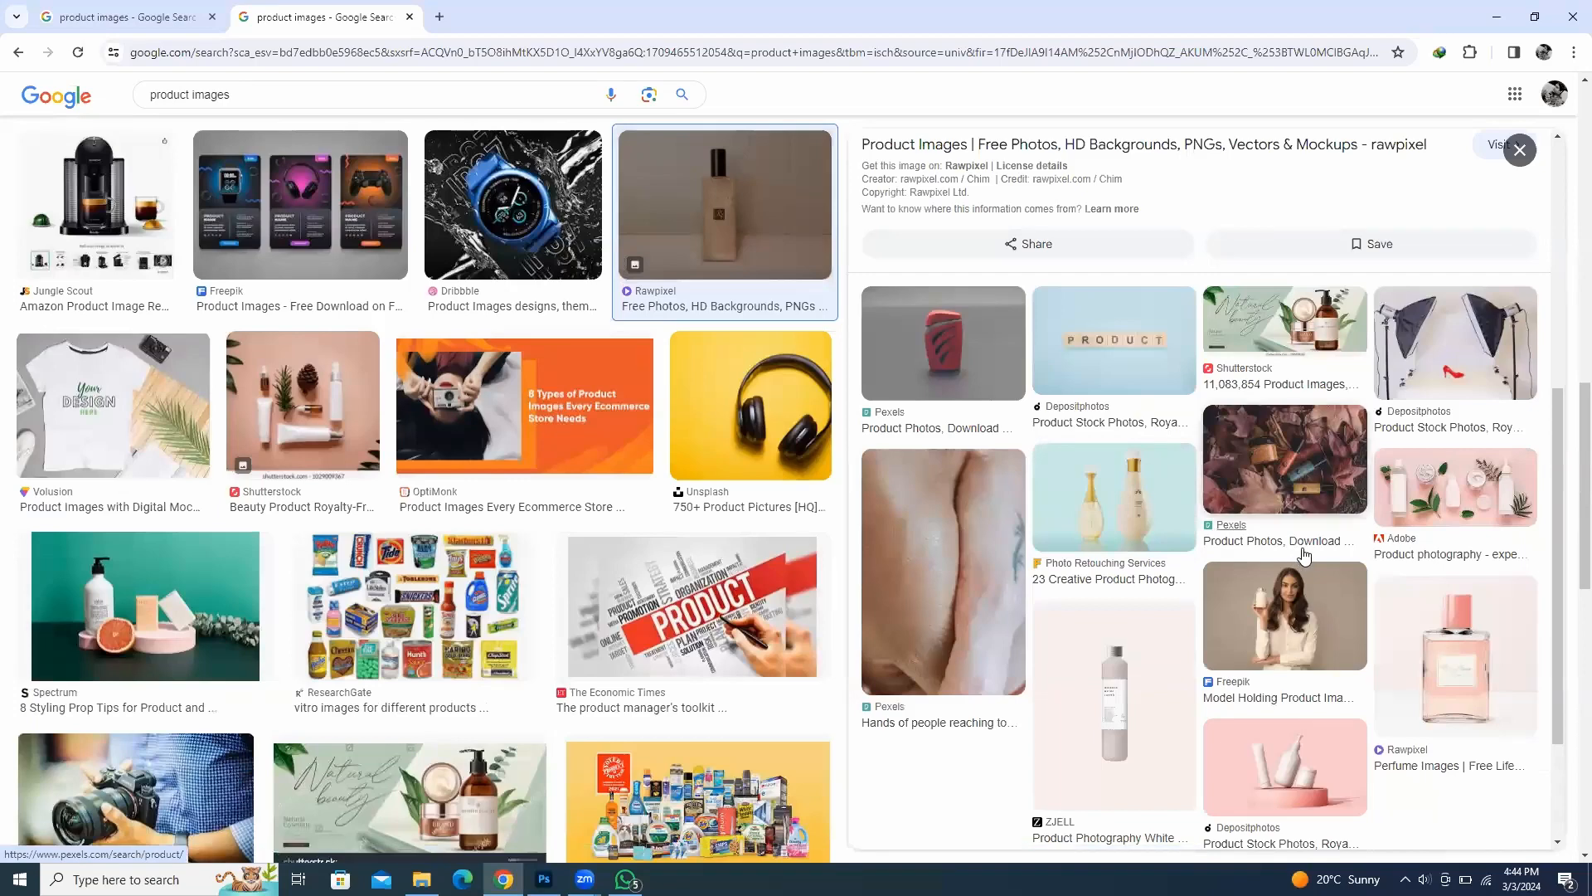
{"action": "scroll", "coordinate": [1310, 550], "scroll_direction": "down", "scroll_amount": 3}
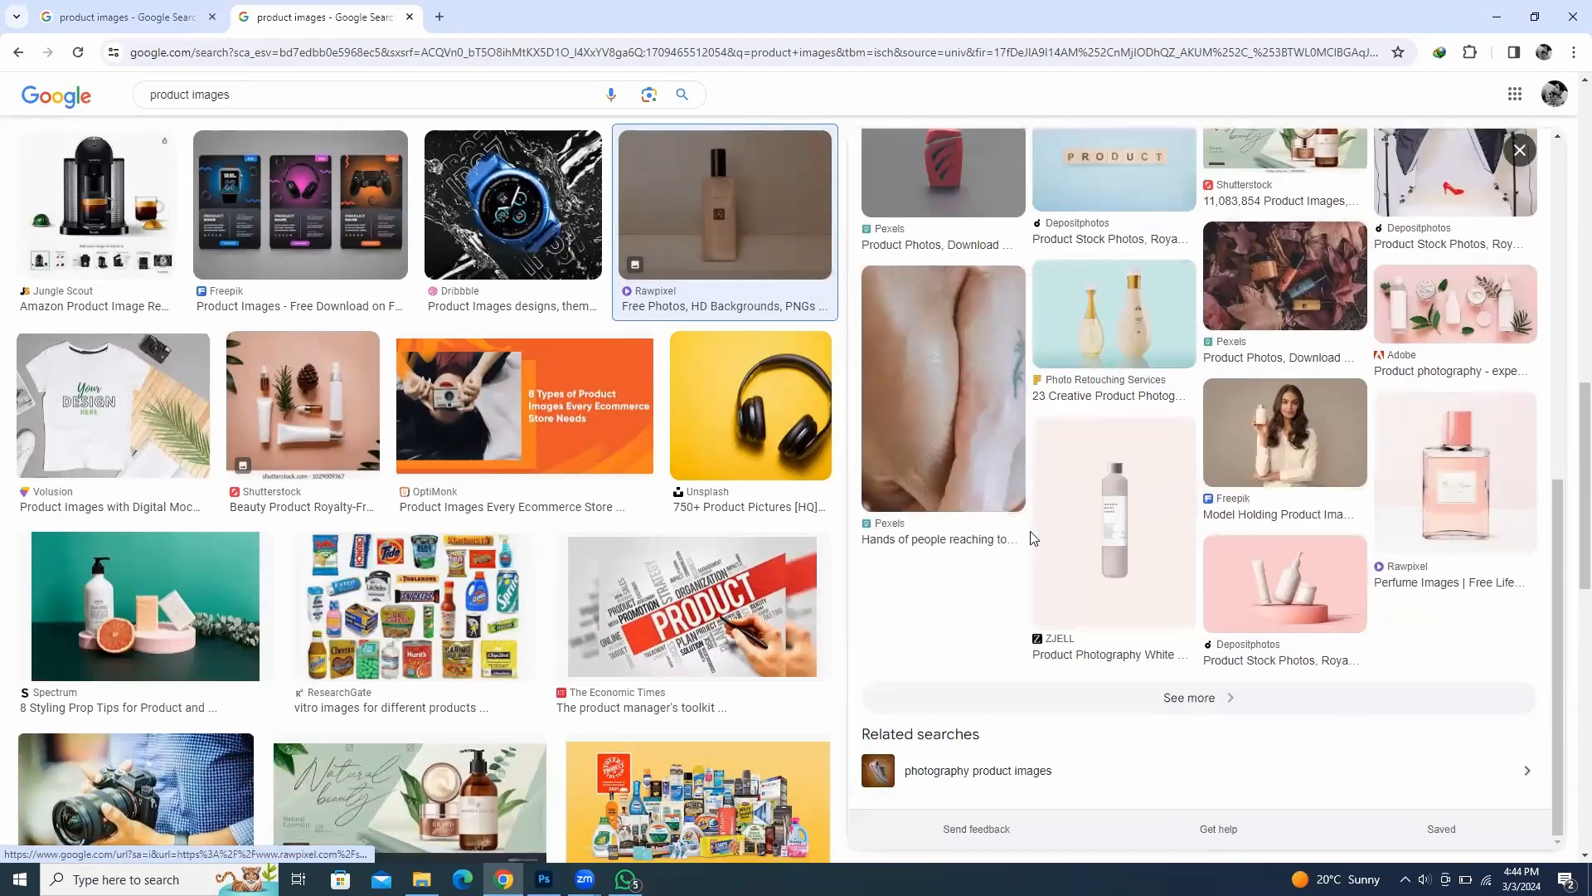
{"action": "left_click", "coordinate": [1156, 513]}
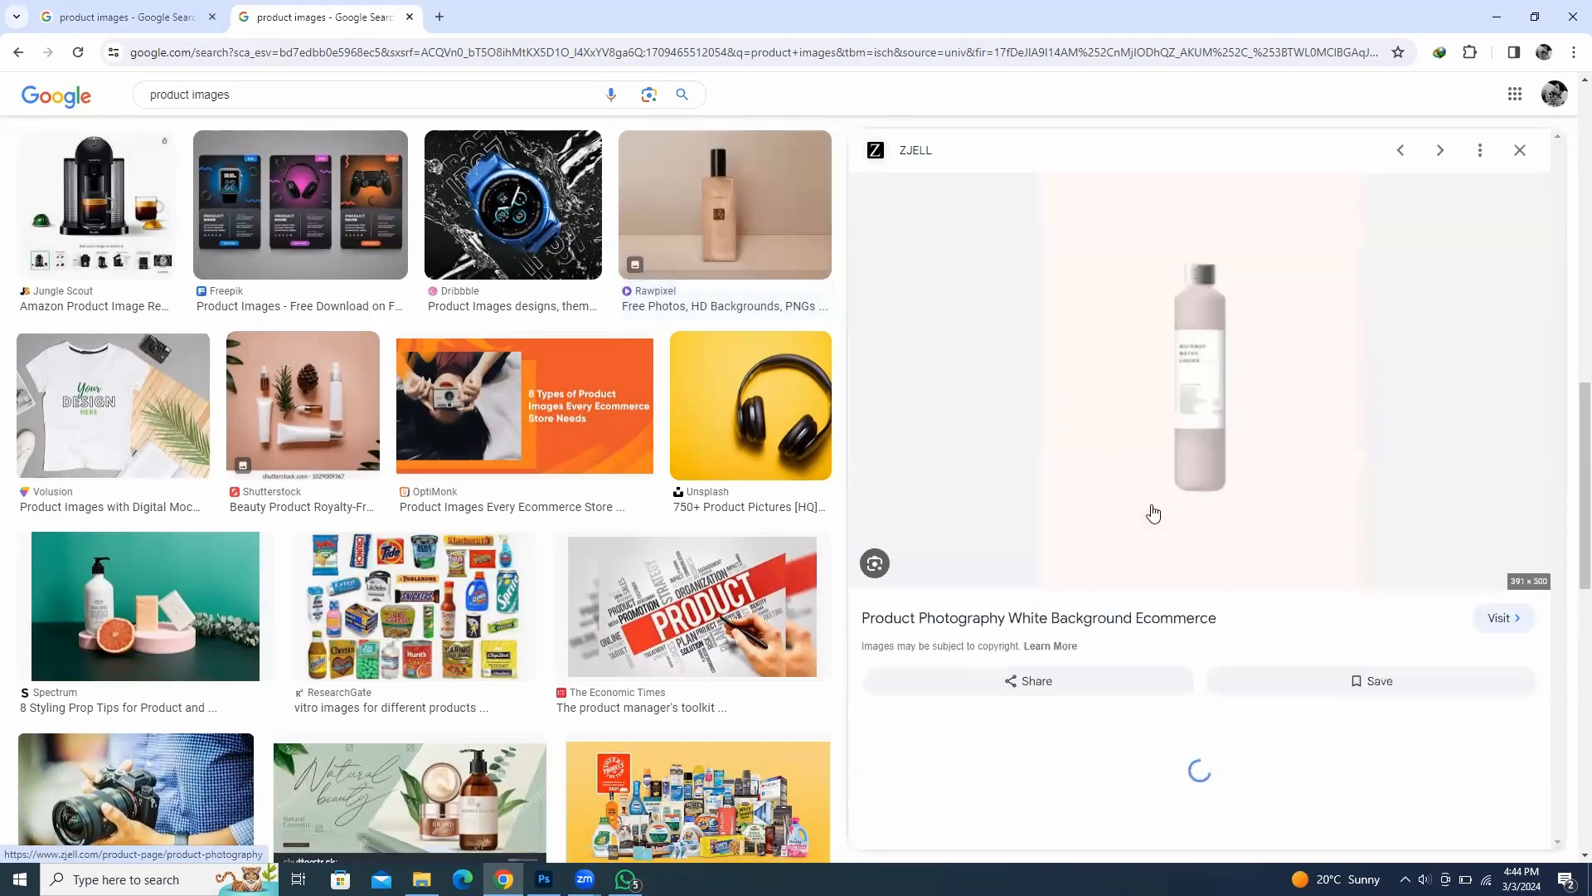
{"action": "scroll", "coordinate": [1188, 543], "scroll_direction": "down", "scroll_amount": 5}
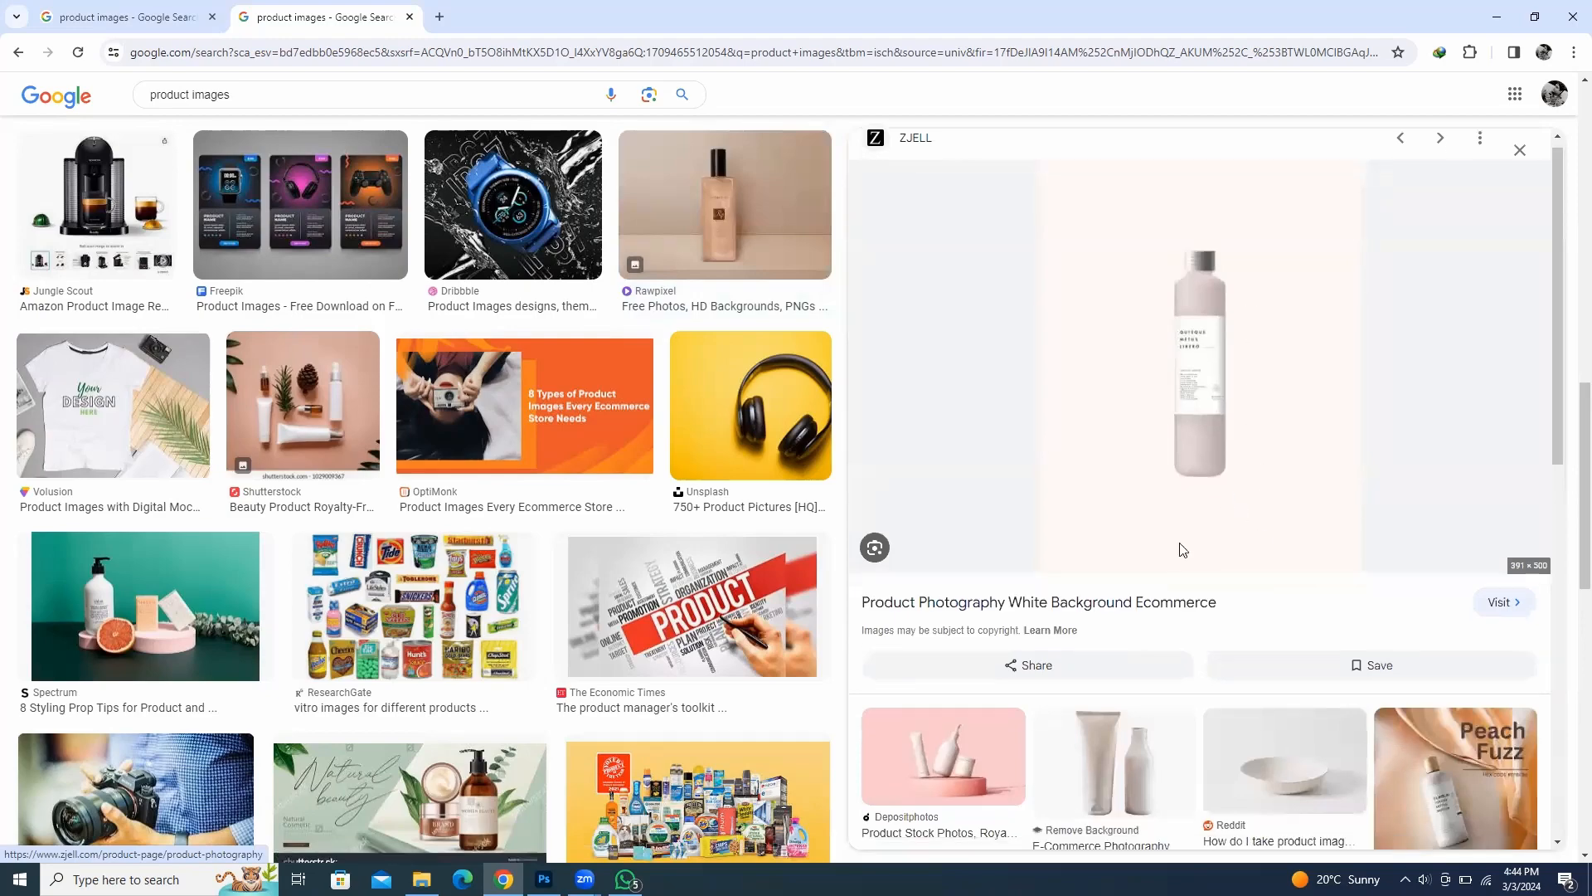
{"action": "scroll", "coordinate": [1172, 466], "scroll_direction": "down", "scroll_amount": 2}
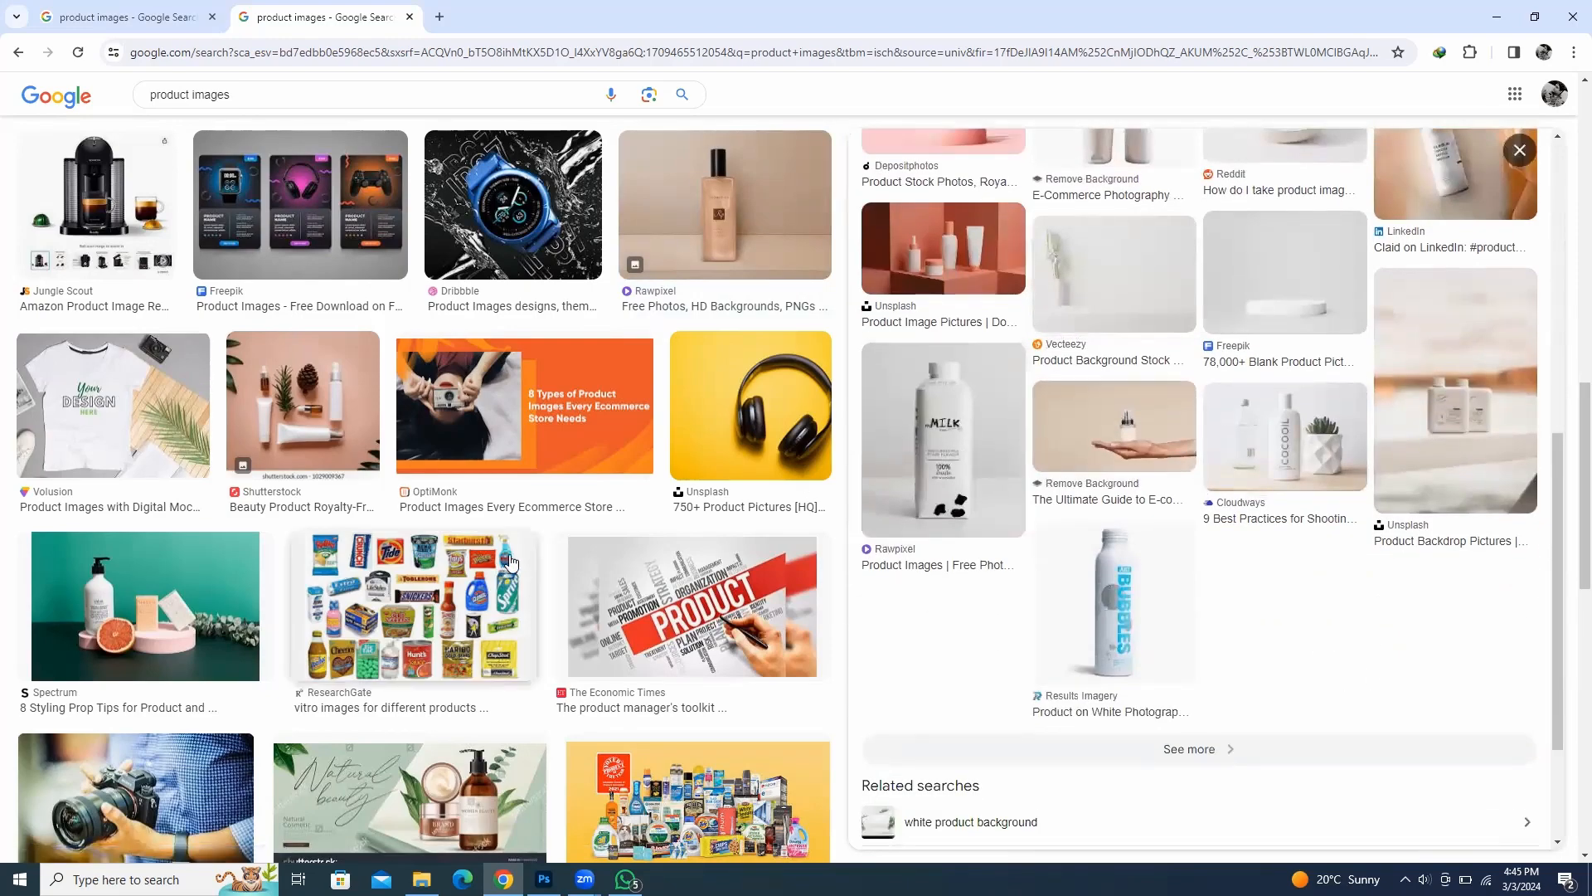
Step: Browse further through the product image results for a suitable photo, briefly previewing the OFF! Repellent picture
{"action": "scroll", "coordinate": [529, 554], "scroll_direction": "down", "scroll_amount": 5}
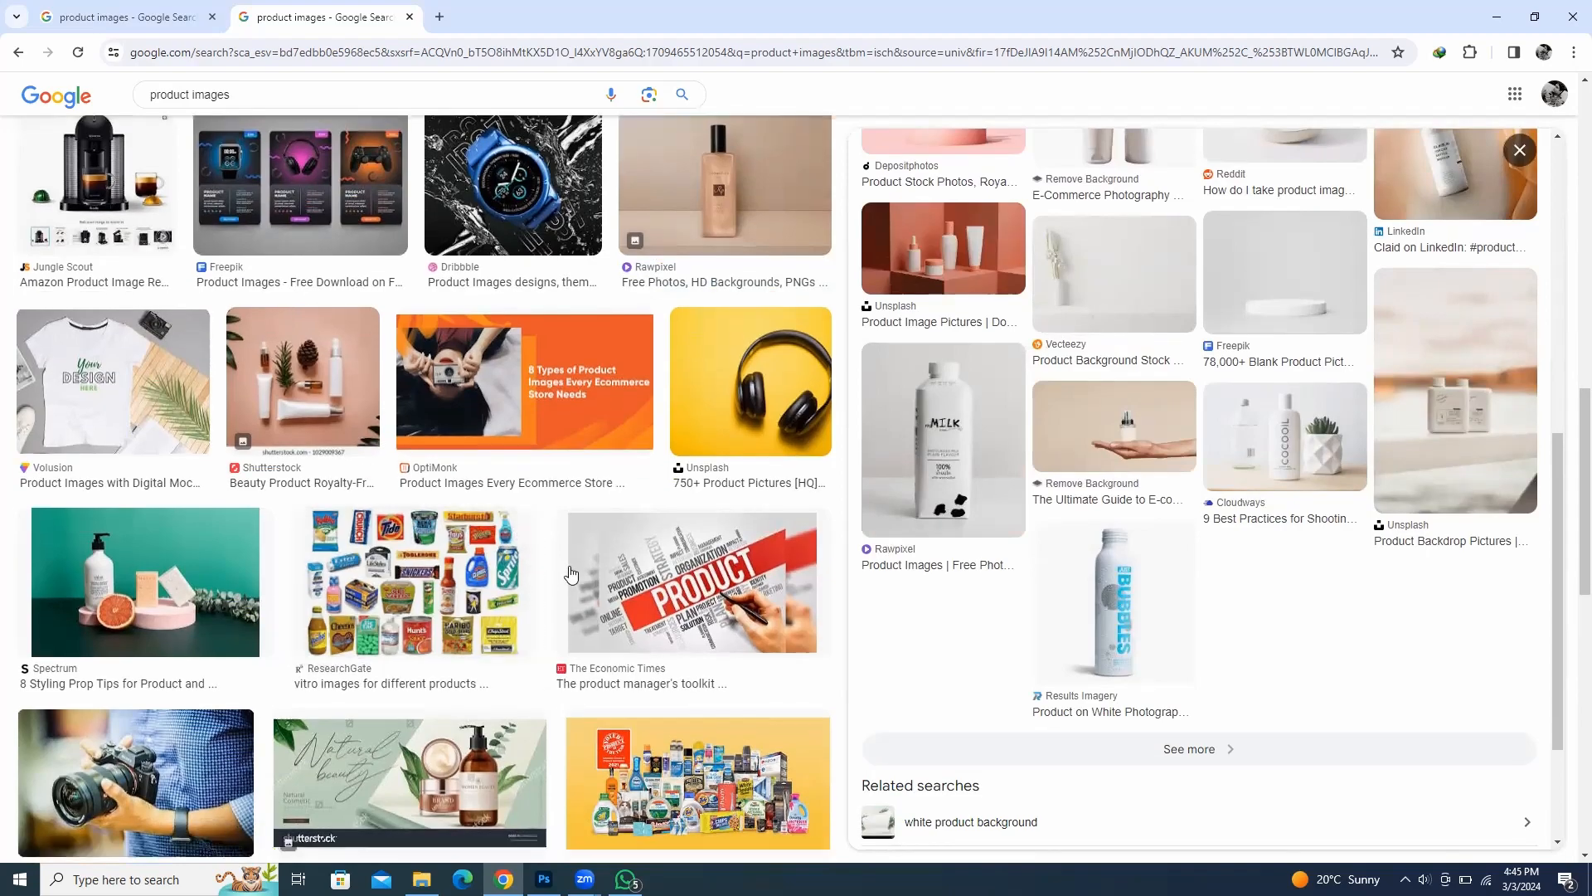
{"action": "scroll", "coordinate": [635, 547], "scroll_direction": "down", "scroll_amount": 5}
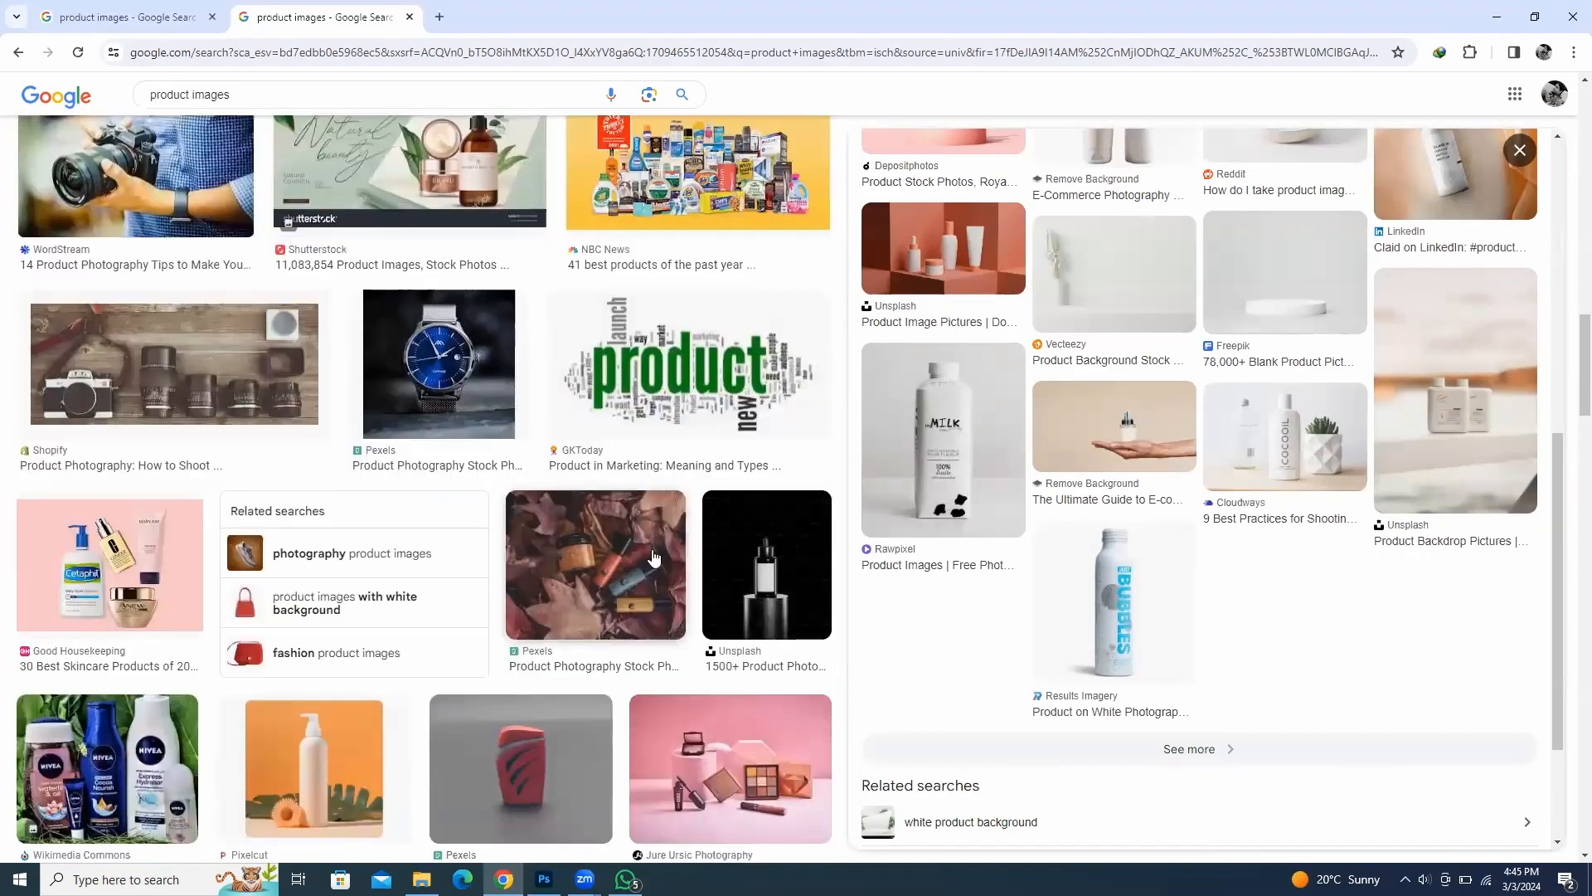
{"action": "scroll", "coordinate": [661, 557], "scroll_direction": "down", "scroll_amount": 2}
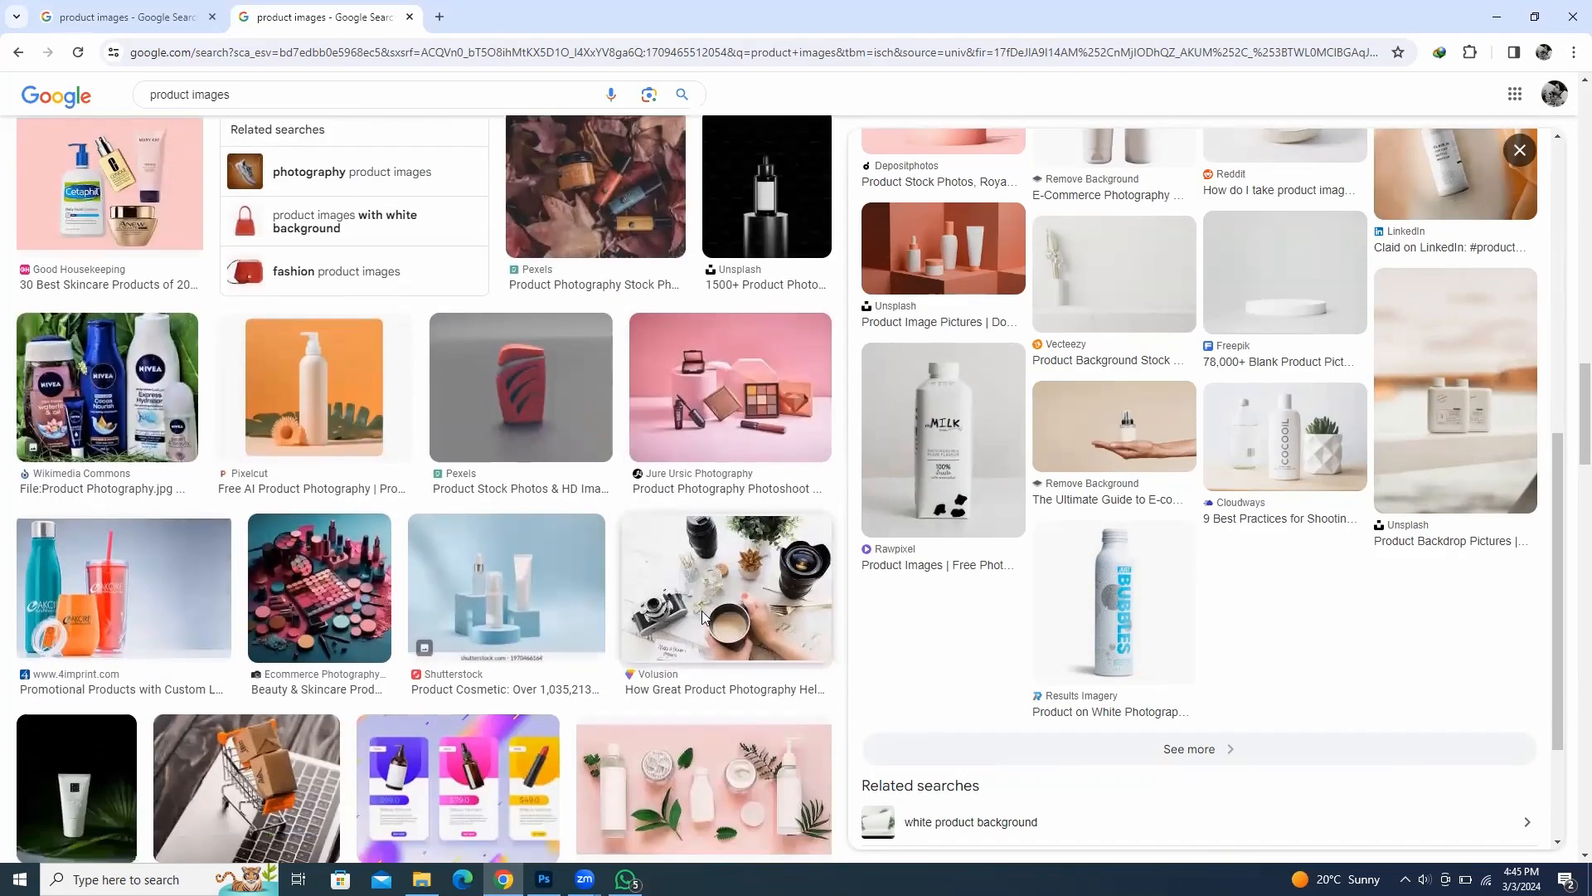
{"action": "scroll", "coordinate": [676, 563], "scroll_direction": "down", "scroll_amount": 5}
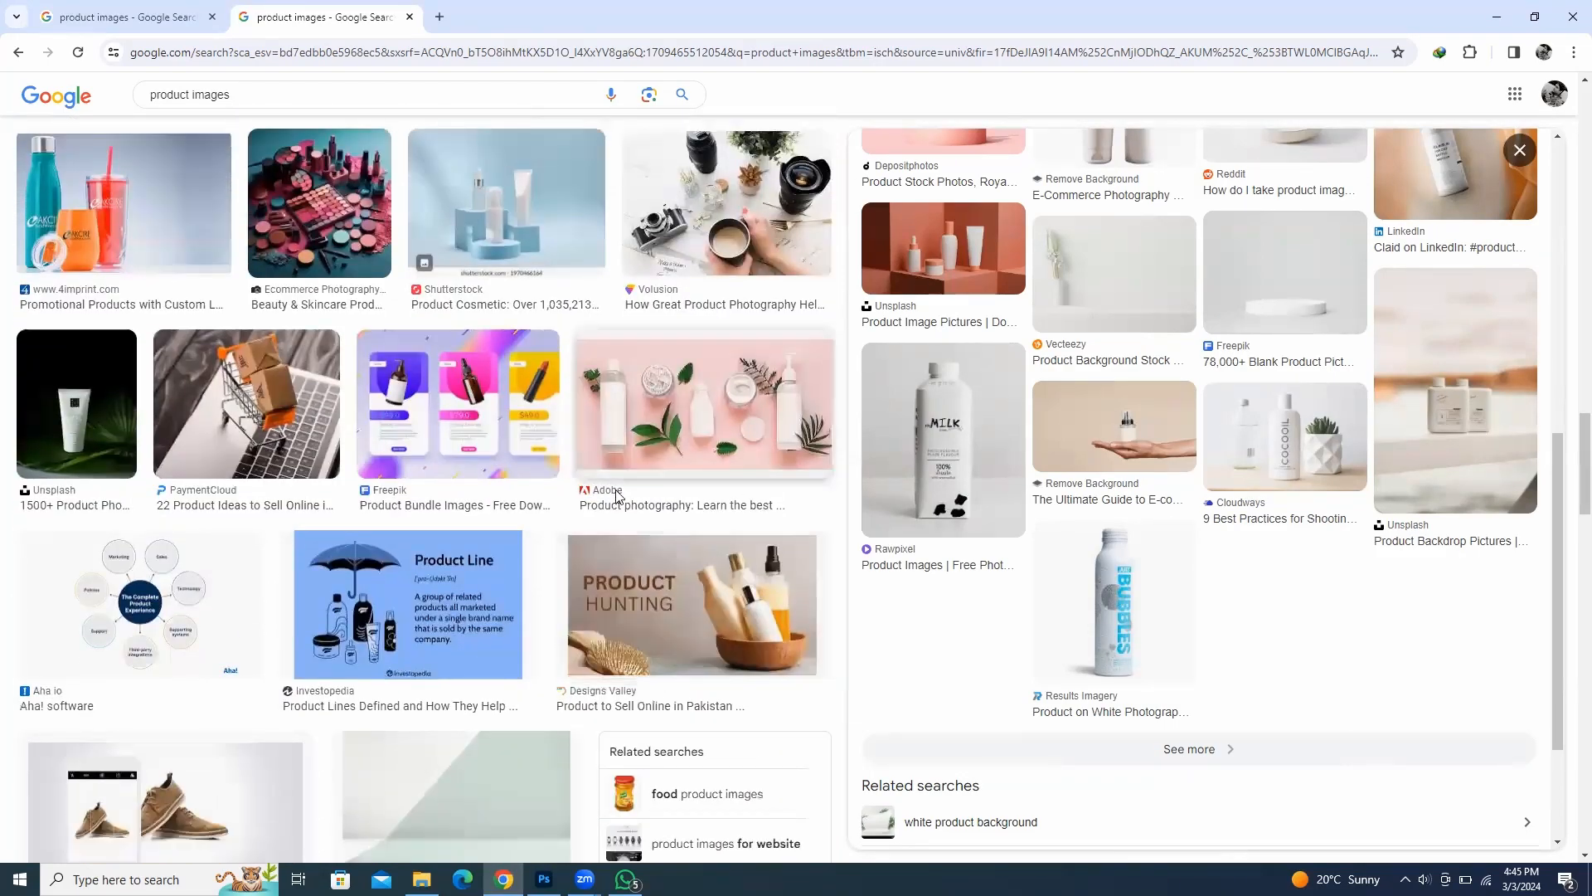
{"action": "scroll", "coordinate": [723, 554], "scroll_direction": "down", "scroll_amount": 6}
{"action": "scroll", "coordinate": [723, 516], "scroll_direction": "down", "scroll_amount": 3}
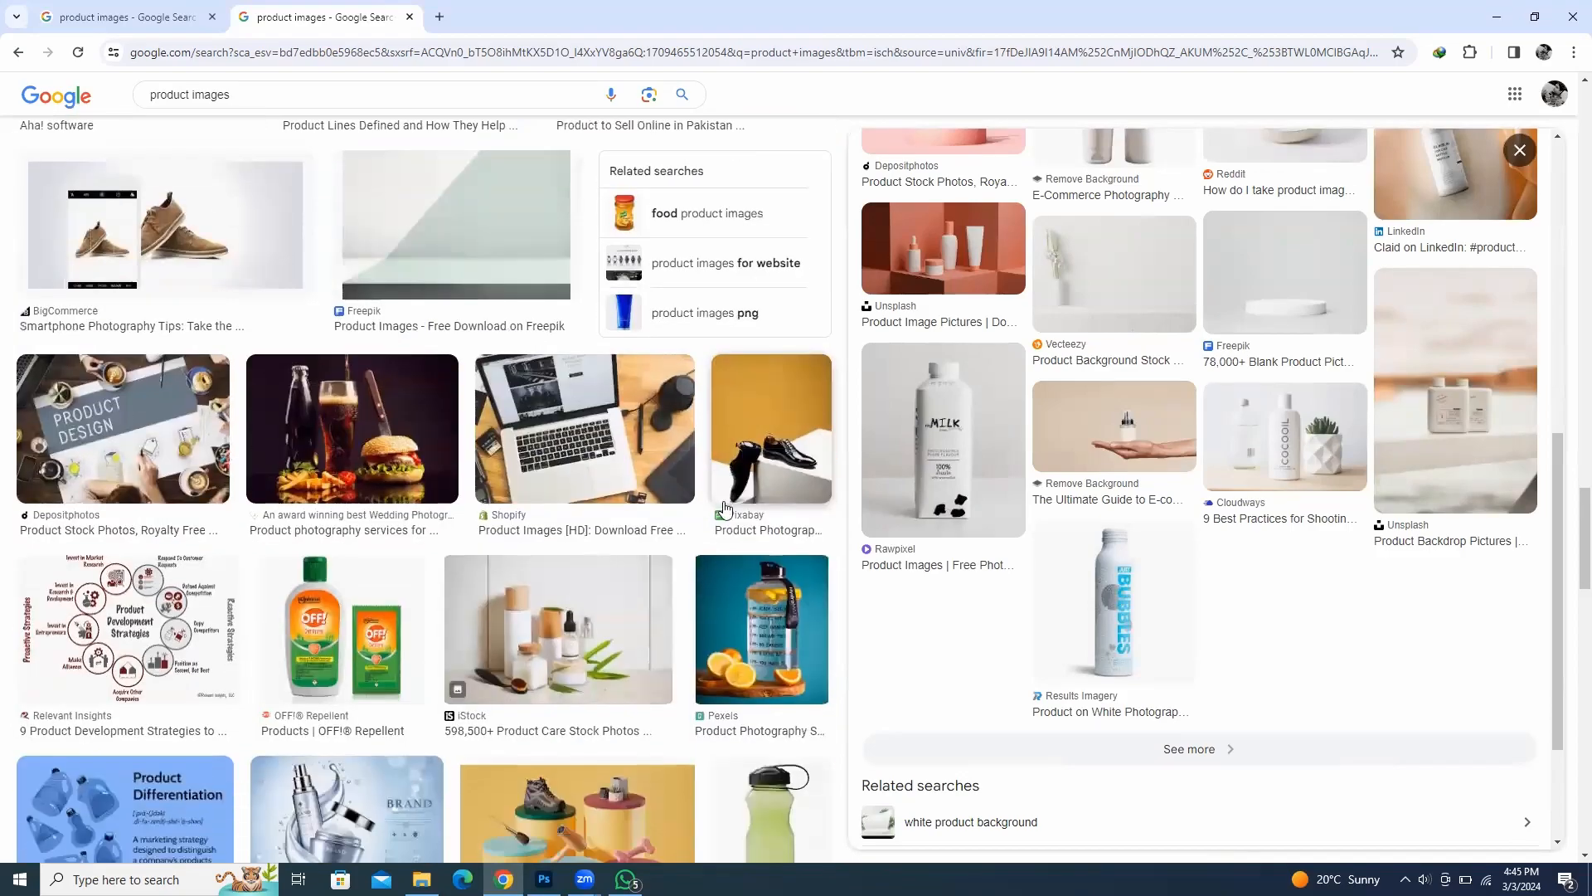
{"action": "left_click", "coordinate": [377, 472]}
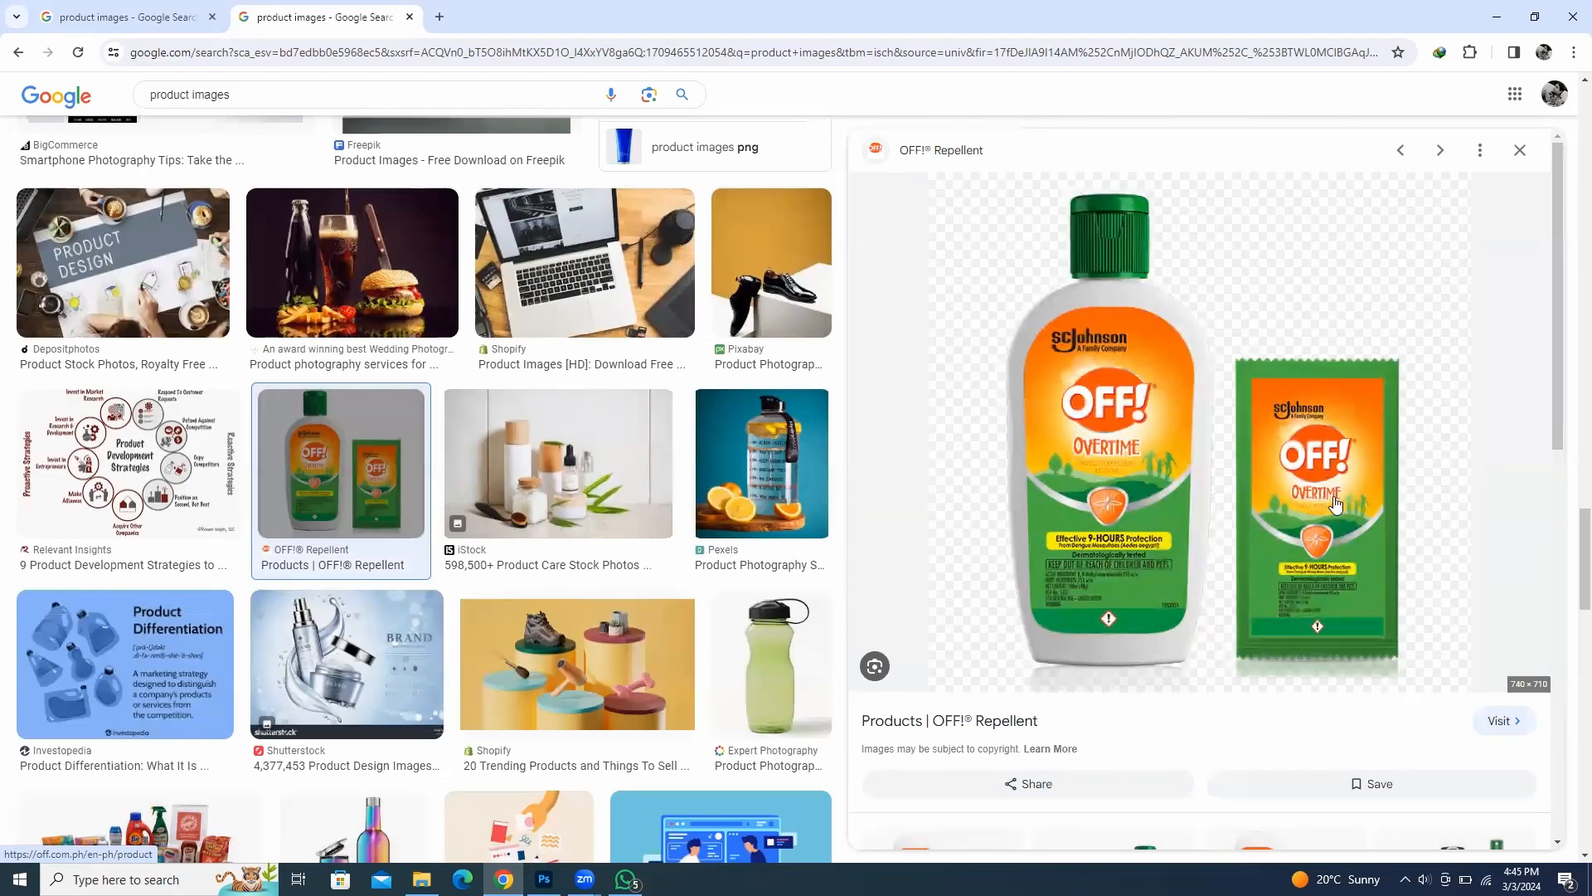
{"action": "left_click", "coordinate": [431, 507]}
{"action": "scroll", "coordinate": [634, 543], "scroll_direction": "down", "scroll_amount": 5}
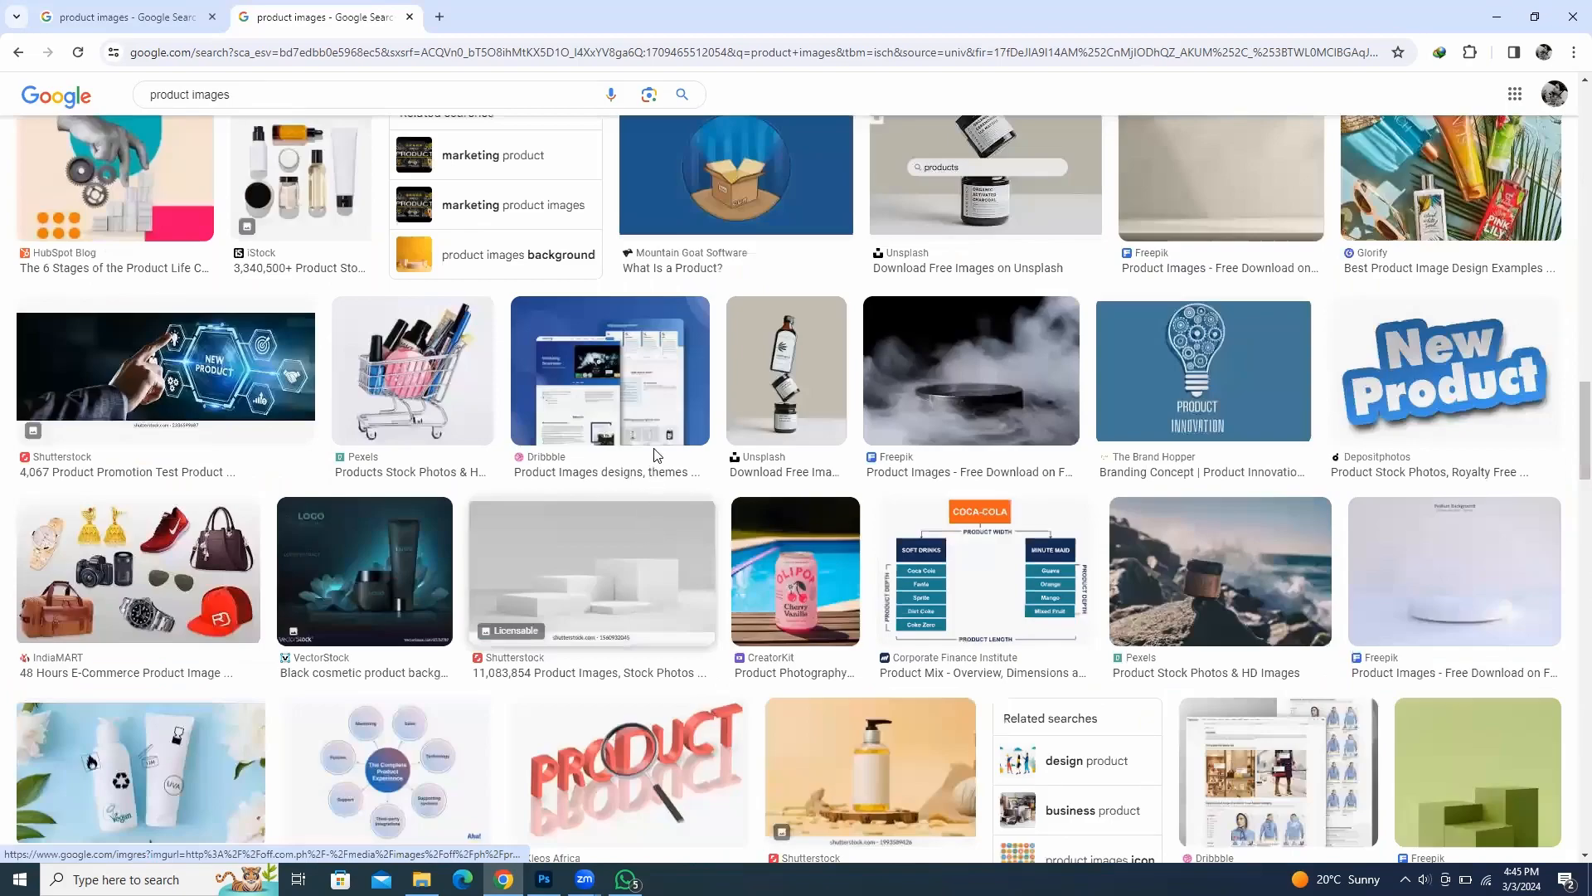
{"action": "scroll", "coordinate": [647, 498], "scroll_direction": "down", "scroll_amount": 4}
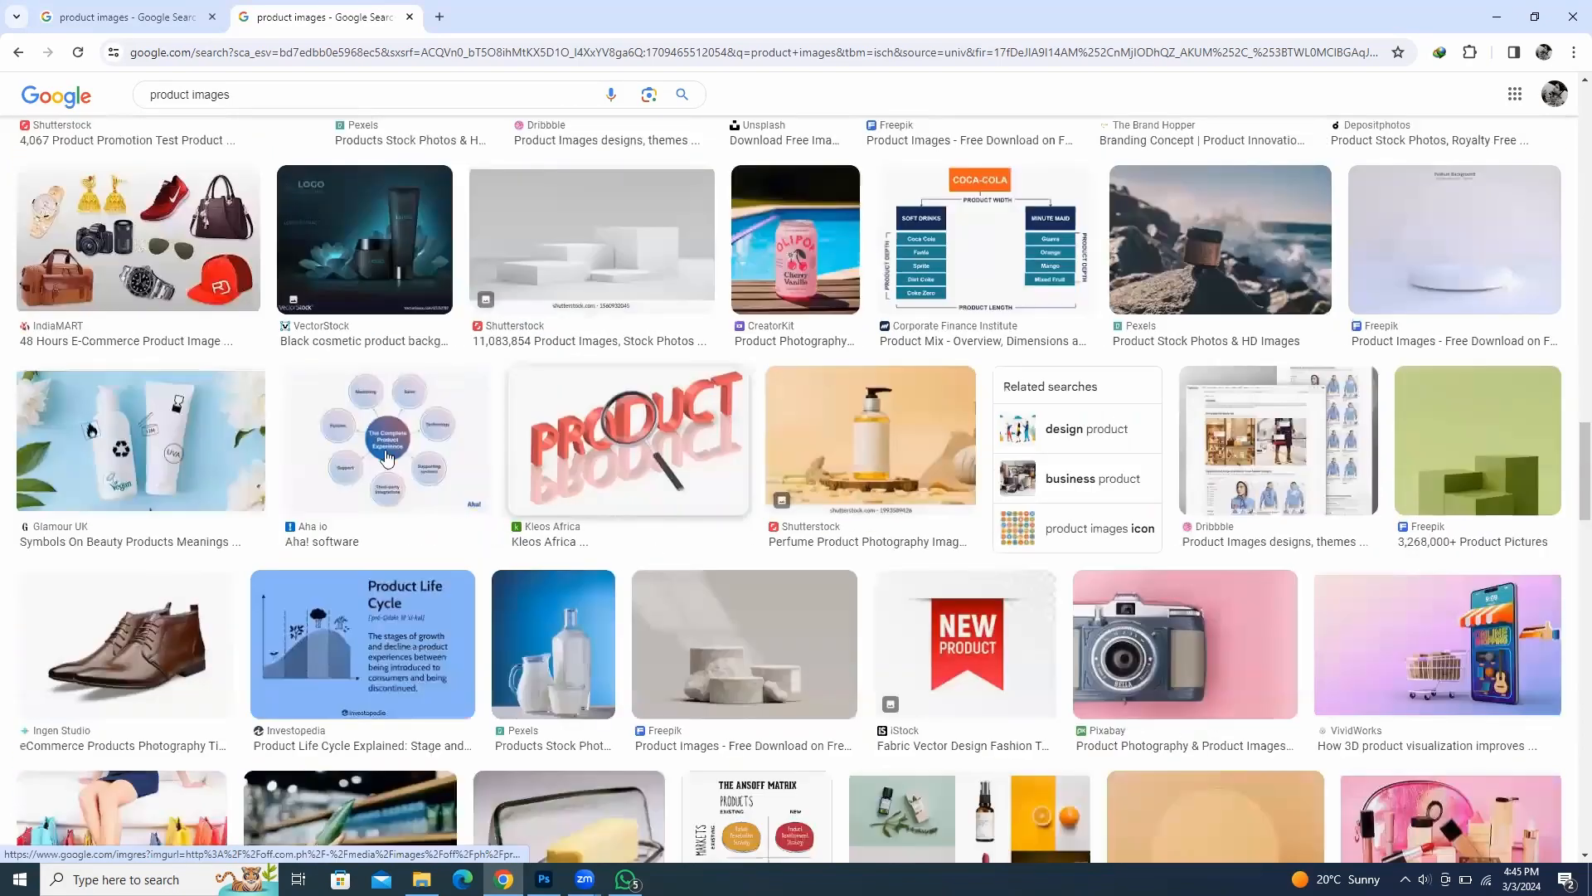
Step: Search Google Images for "product images with white background"
{"action": "scroll", "coordinate": [384, 439], "scroll_direction": "up", "scroll_amount": 8}
{"action": "scroll", "coordinate": [385, 427], "scroll_direction": "up", "scroll_amount": 9}
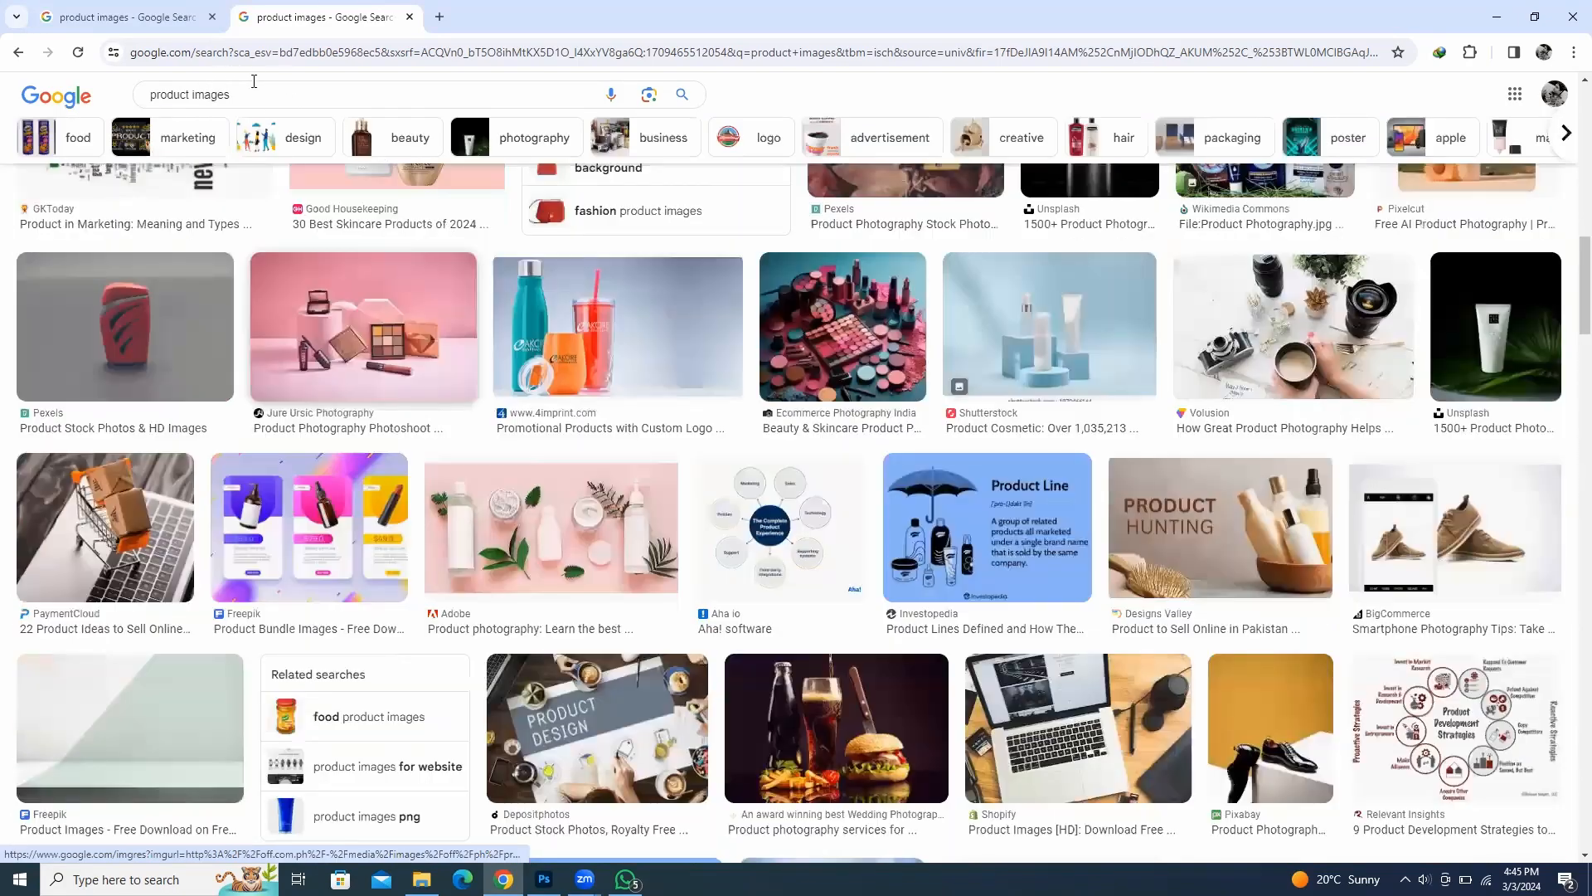
{"action": "scroll", "coordinate": [254, 81], "scroll_direction": "up", "scroll_amount": 5}
{"action": "left_click", "coordinate": [254, 82]}
{"action": "type", "text": "with"}
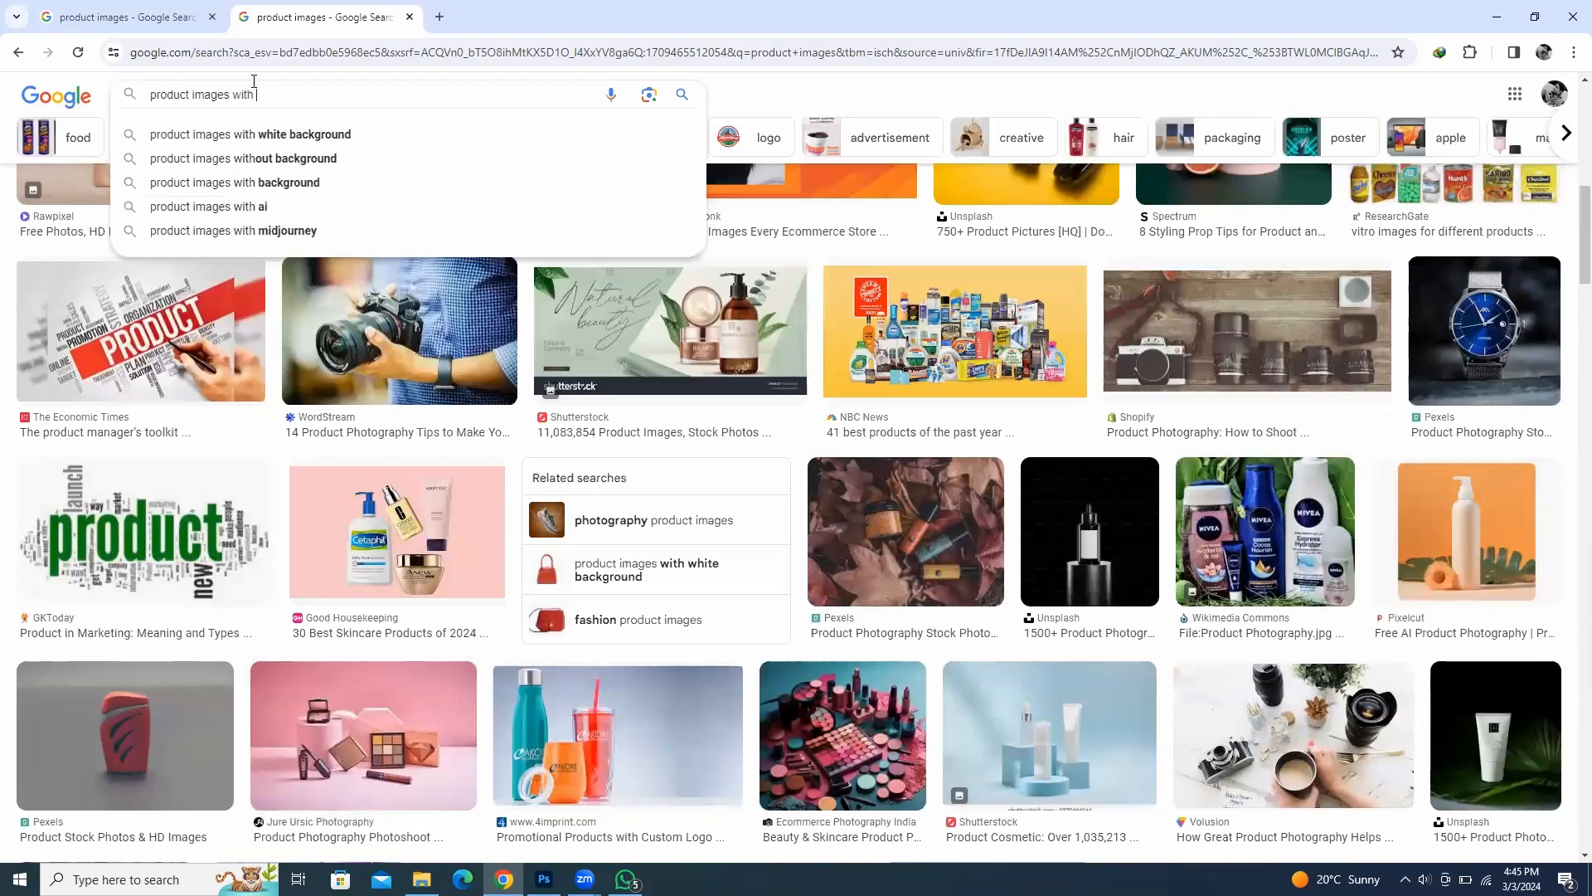
{"action": "key", "text": "Down"}
{"action": "key", "text": "Return"}
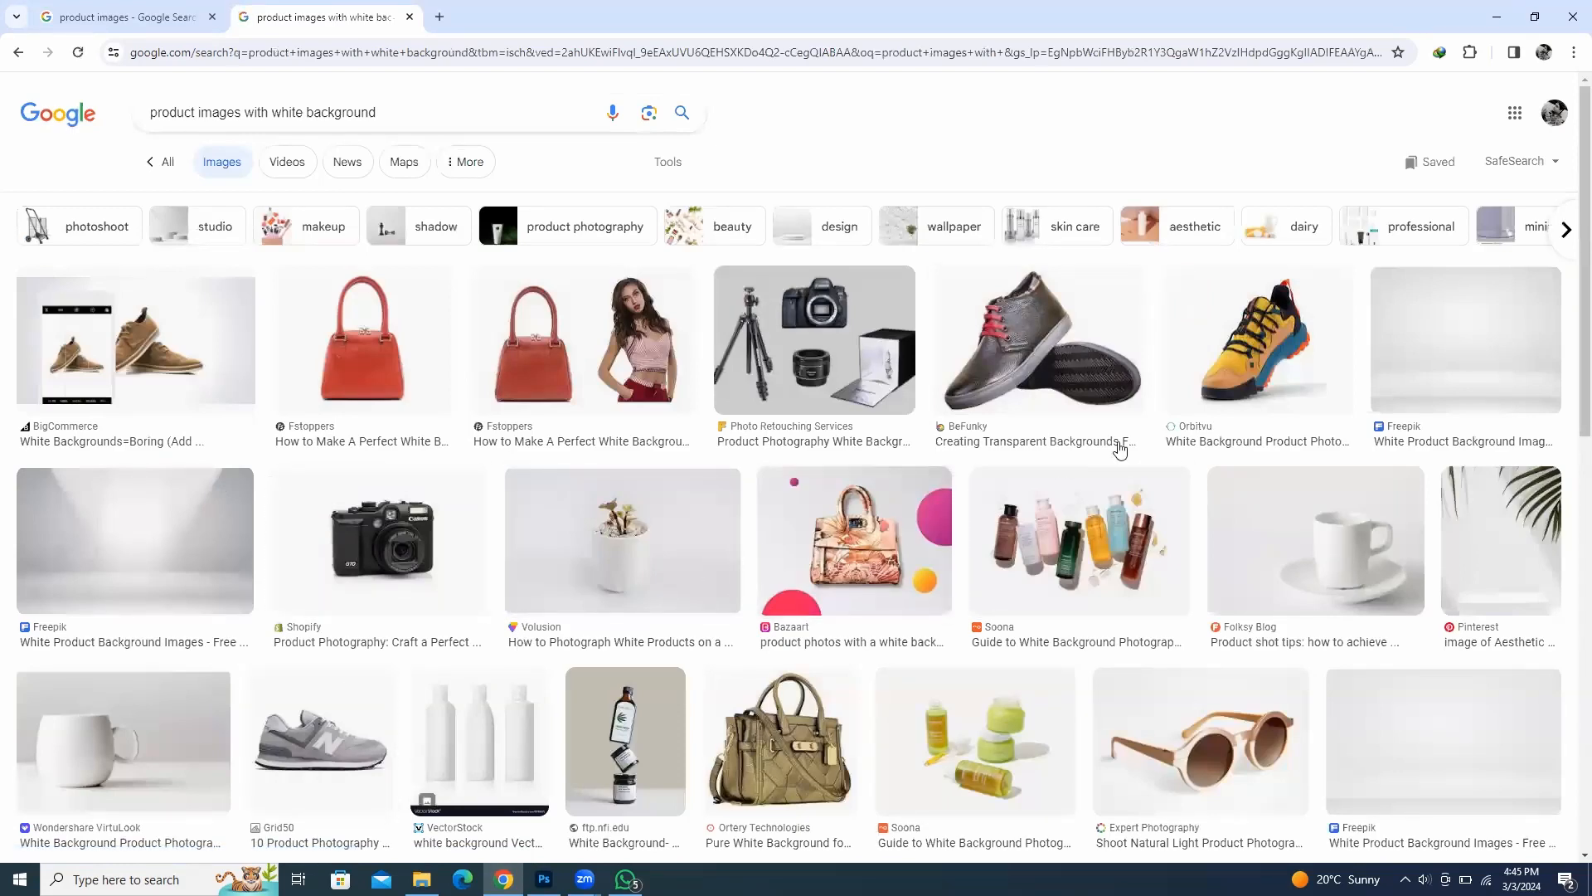
Step: Open the preview of Orbitvu's yellow and blue sports shoe and copy the image
{"action": "left_click", "coordinate": [1250, 312]}
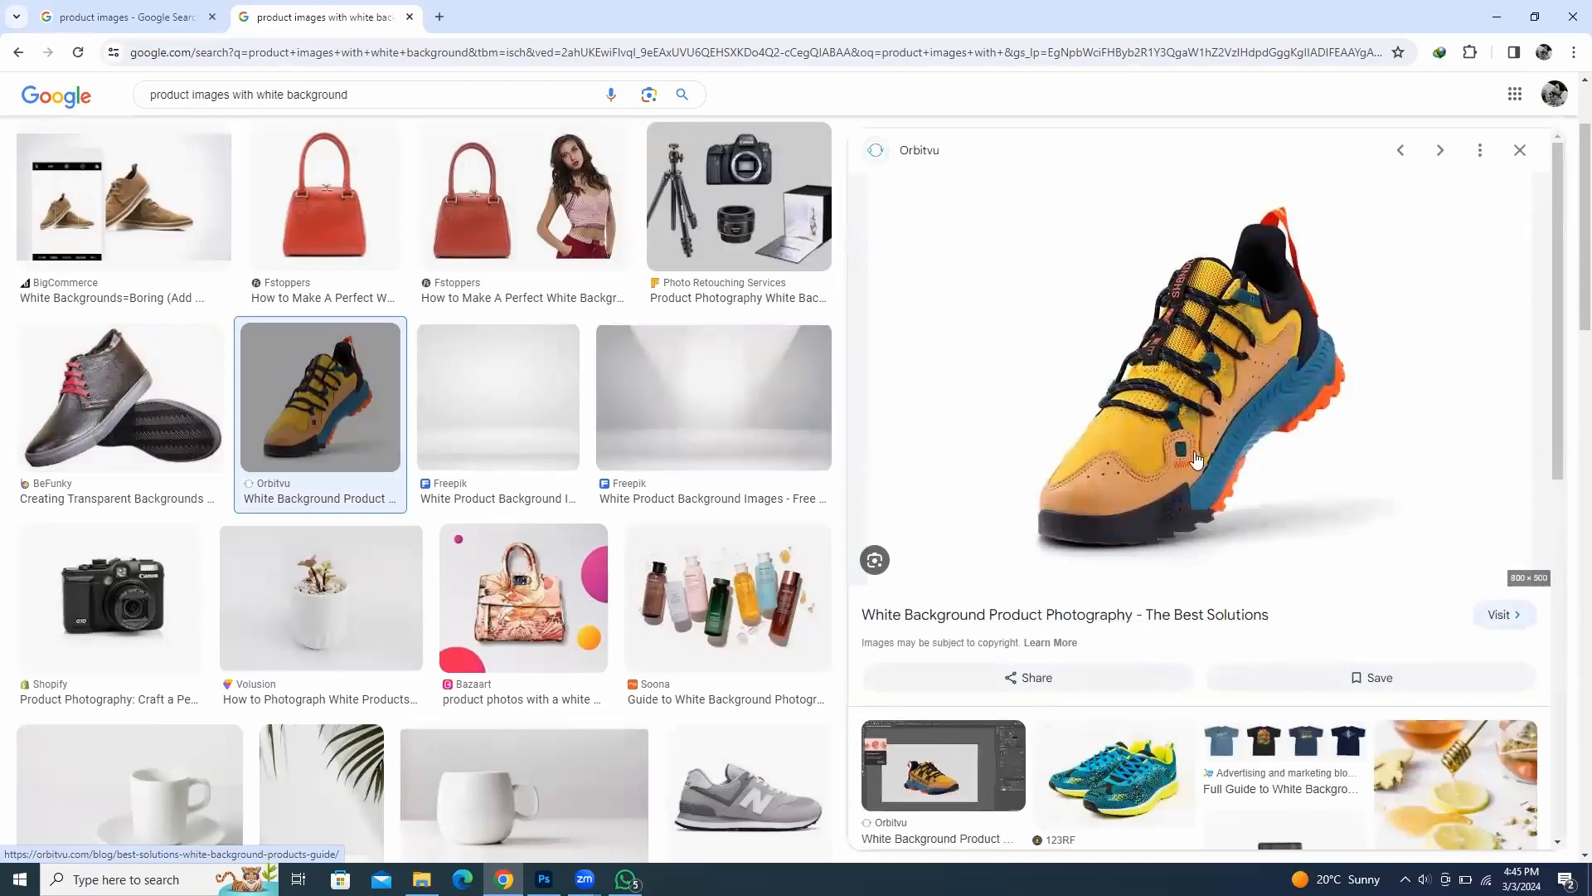
{"action": "right_click", "coordinate": [1093, 318]}
{"action": "left_click", "coordinate": [1179, 563]}
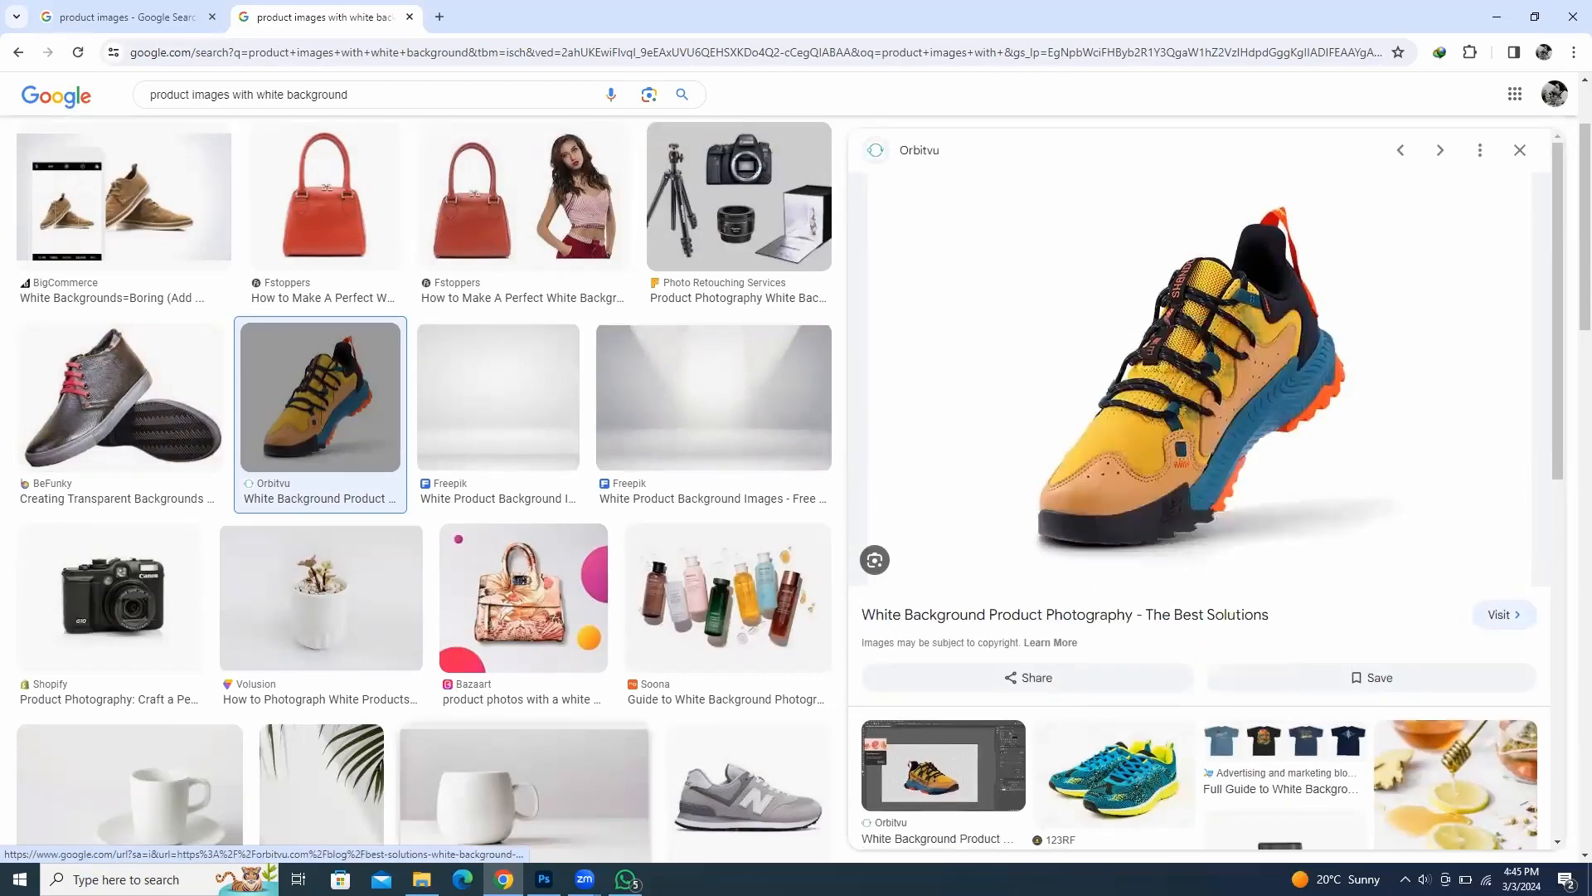
Step: Switch to Photoshop, paste the shoe photo as a new layer and enlarge it to fill most of the canvas
{"action": "left_click", "coordinate": [625, 879]}
{"action": "key", "text": "alt+Tab"}
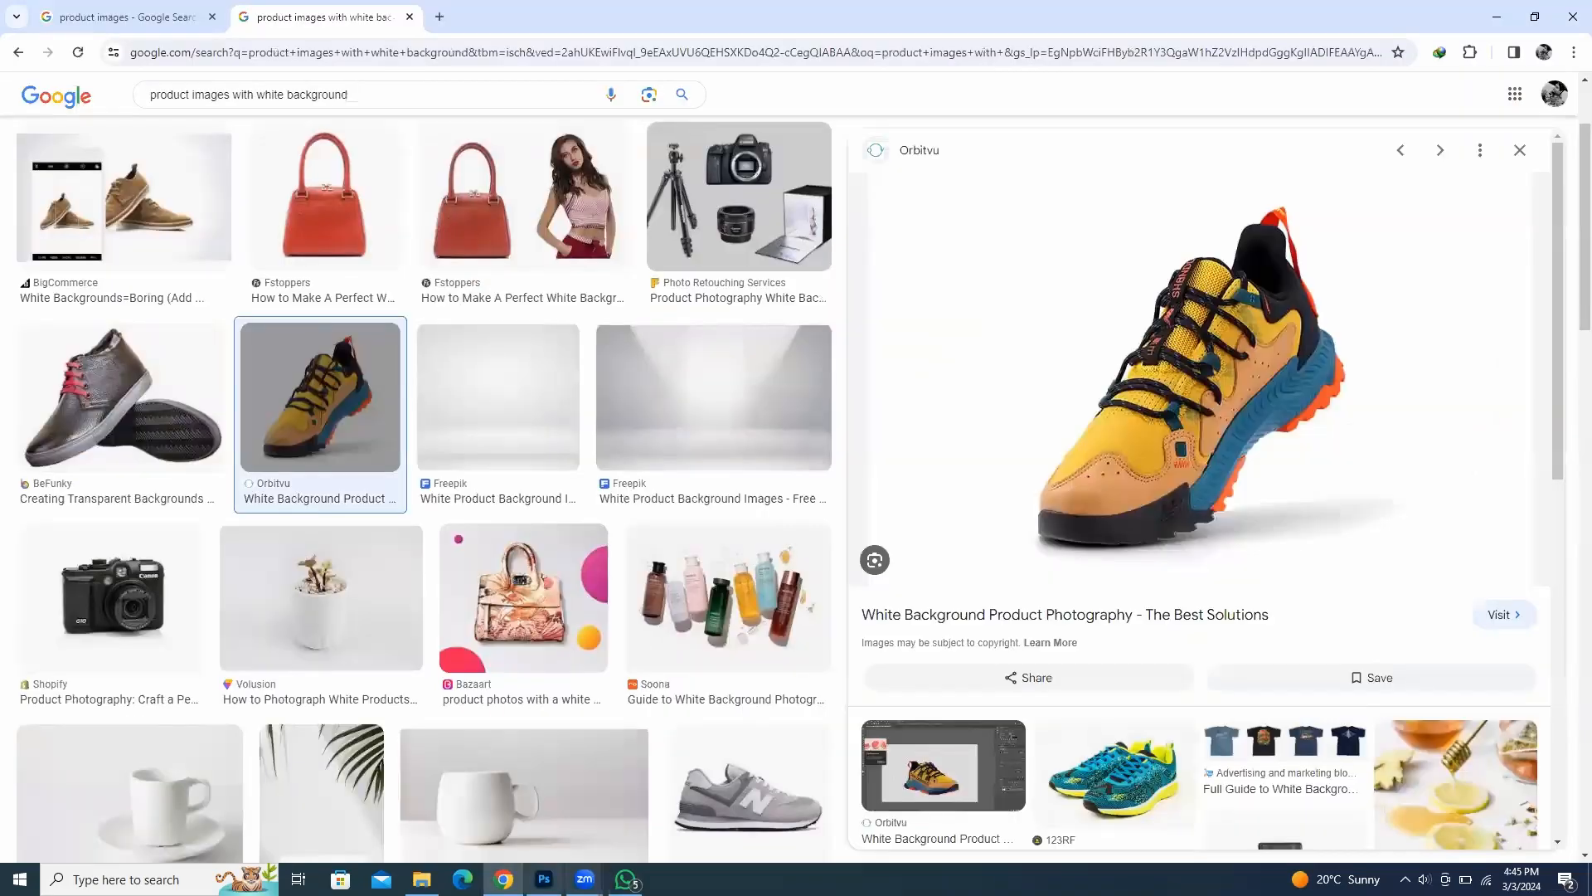
{"action": "key", "text": "alt+Tab"}
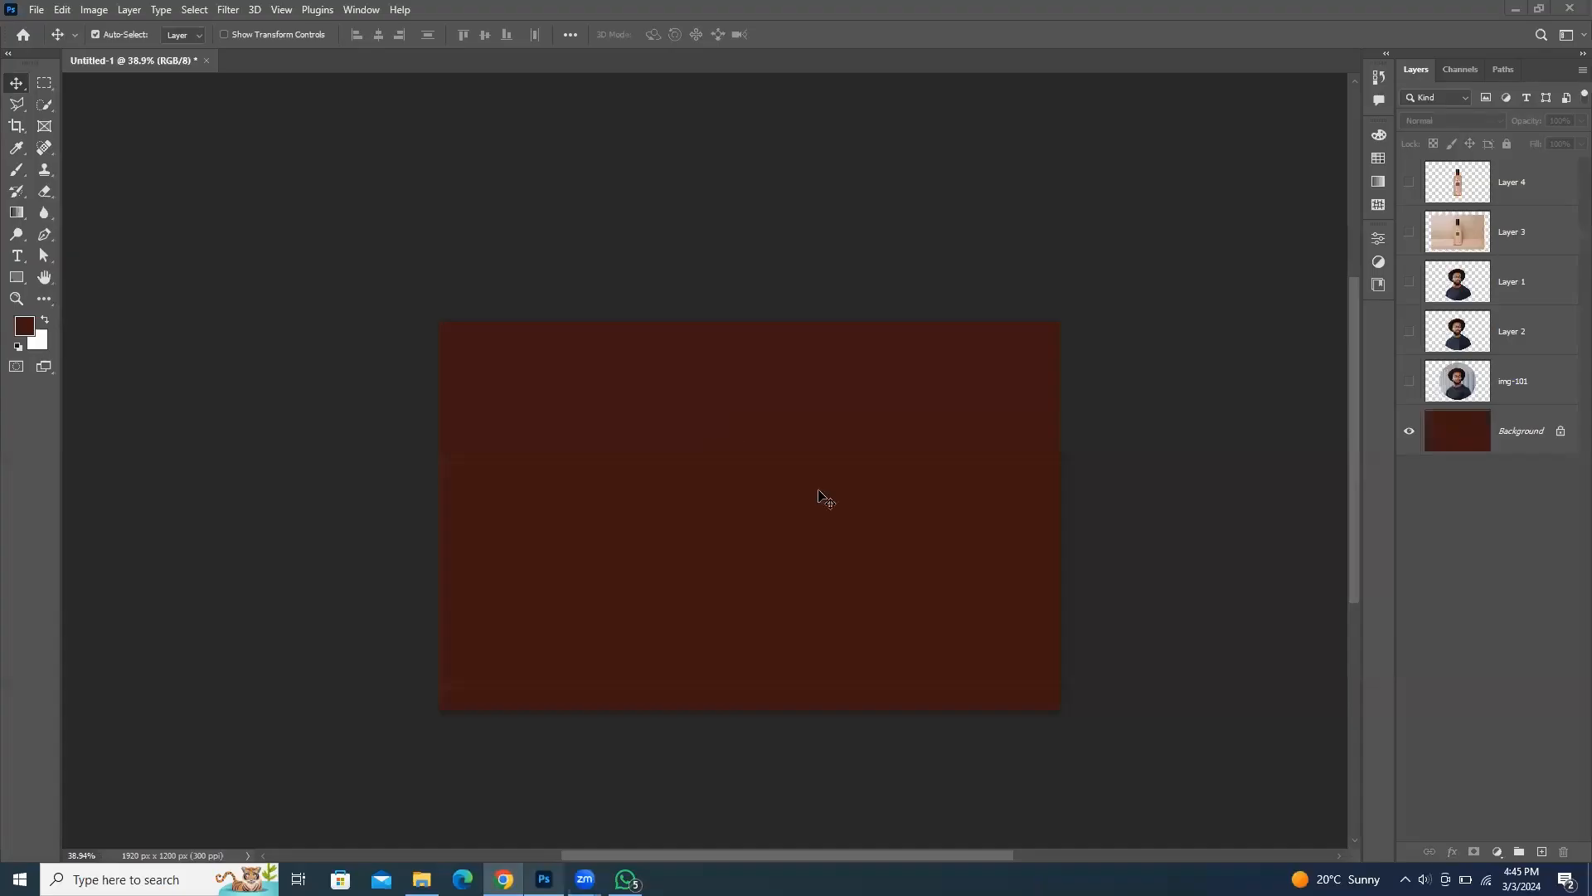
{"action": "key", "text": "ctrl+v"}
{"action": "key", "text": "ctrl+t"}
{"action": "left_click_drag", "start_coordinate": [877, 437], "coordinate": [988, 365]}
{"action": "left_click", "coordinate": [821, 36]}
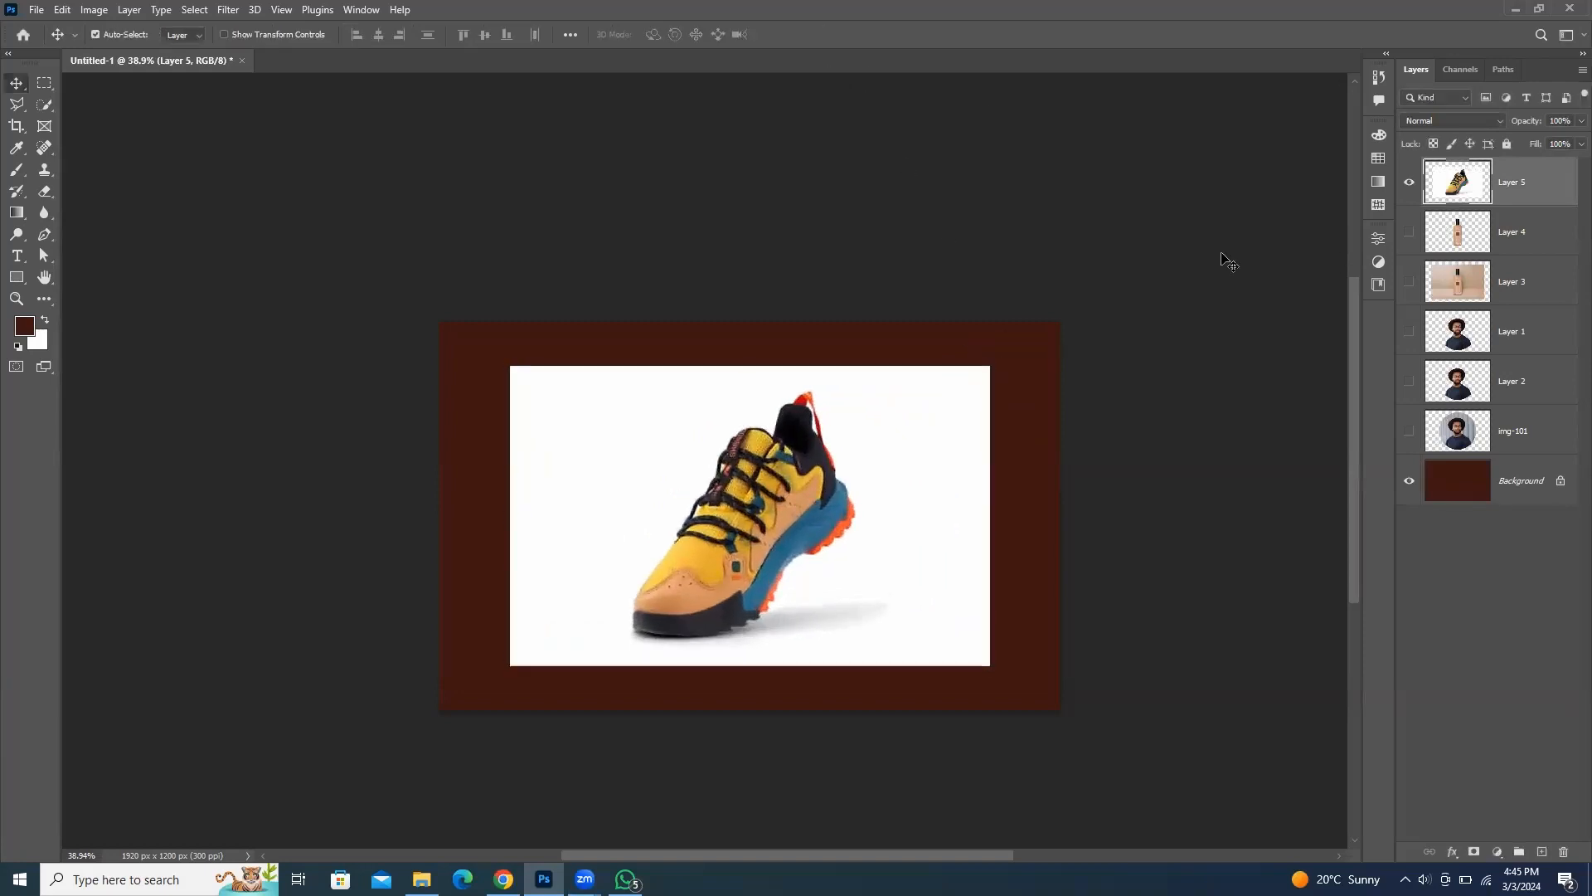
Step: Select the white background around the shoe on Layer 5 with the Magic Wand tool
{"action": "left_click", "coordinate": [1437, 208]}
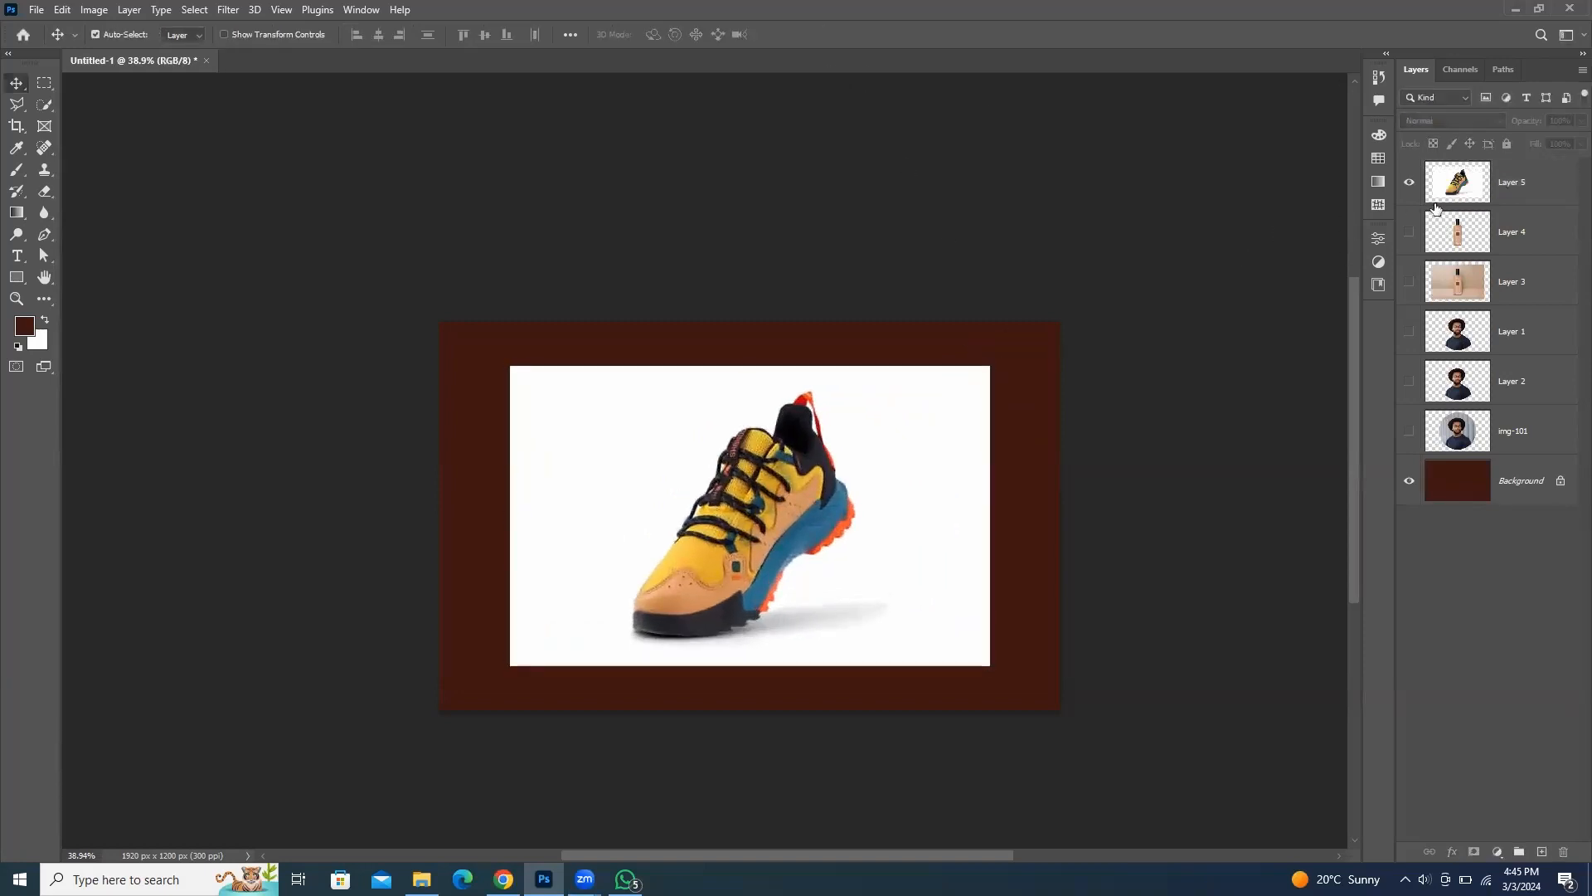
{"action": "left_click", "coordinate": [1556, 189]}
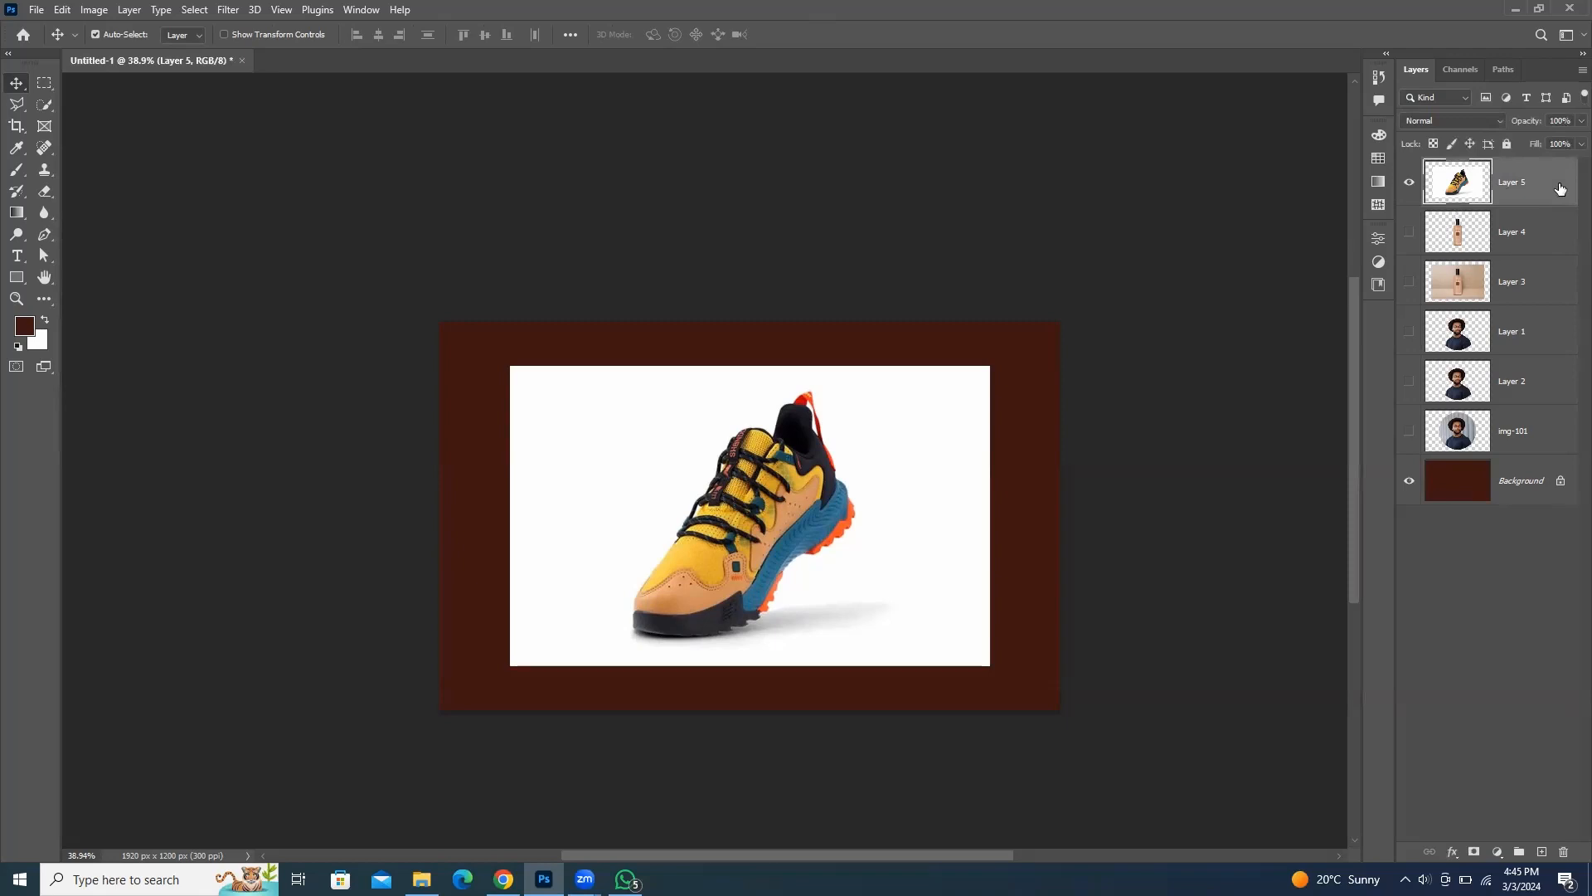
{"action": "left_click", "coordinate": [47, 108]}
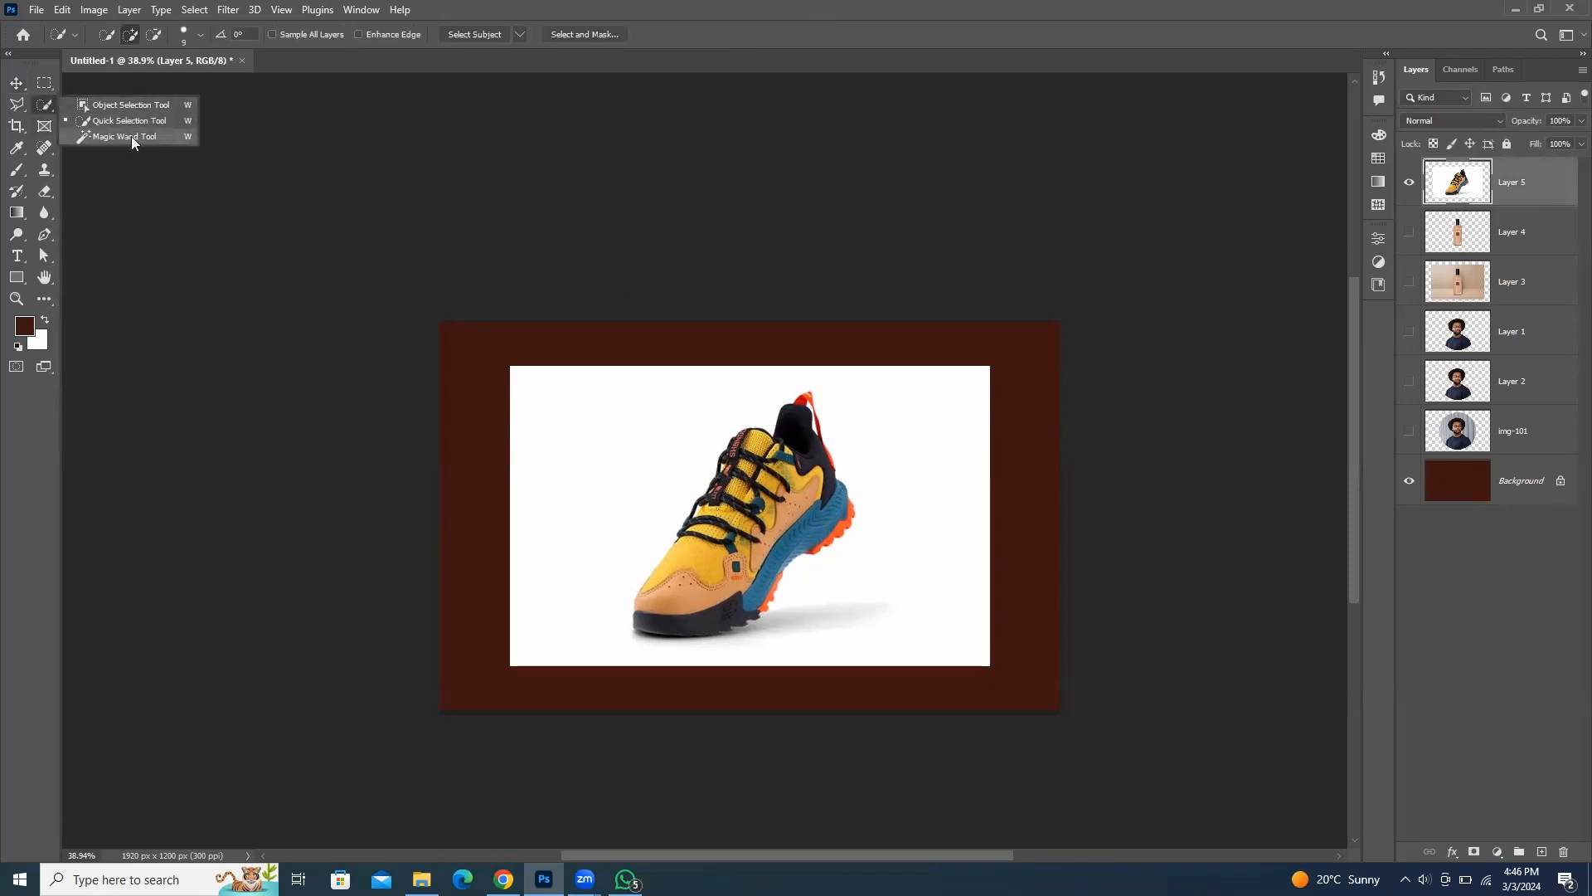
{"action": "left_click", "coordinate": [133, 137]}
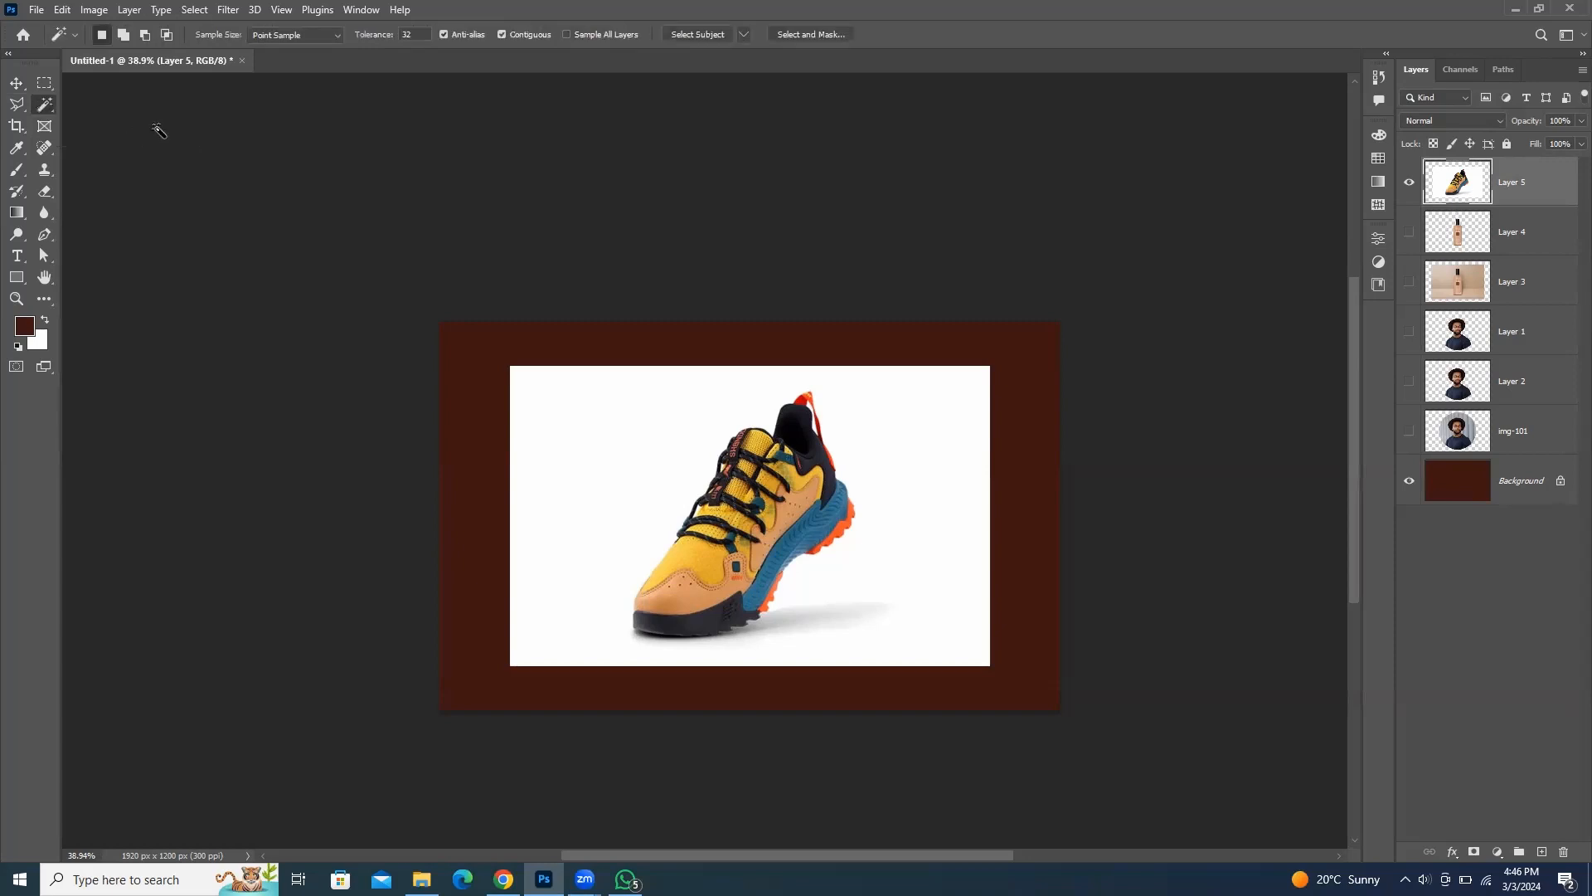
{"action": "left_click", "coordinate": [602, 428]}
Step: Check the selection outline along the shoe's laces, heel loop and sole shadow, and delete the selected white background from Layer 5
{"action": "scroll", "coordinate": [633, 533], "scroll_direction": "up", "scroll_amount": 4}
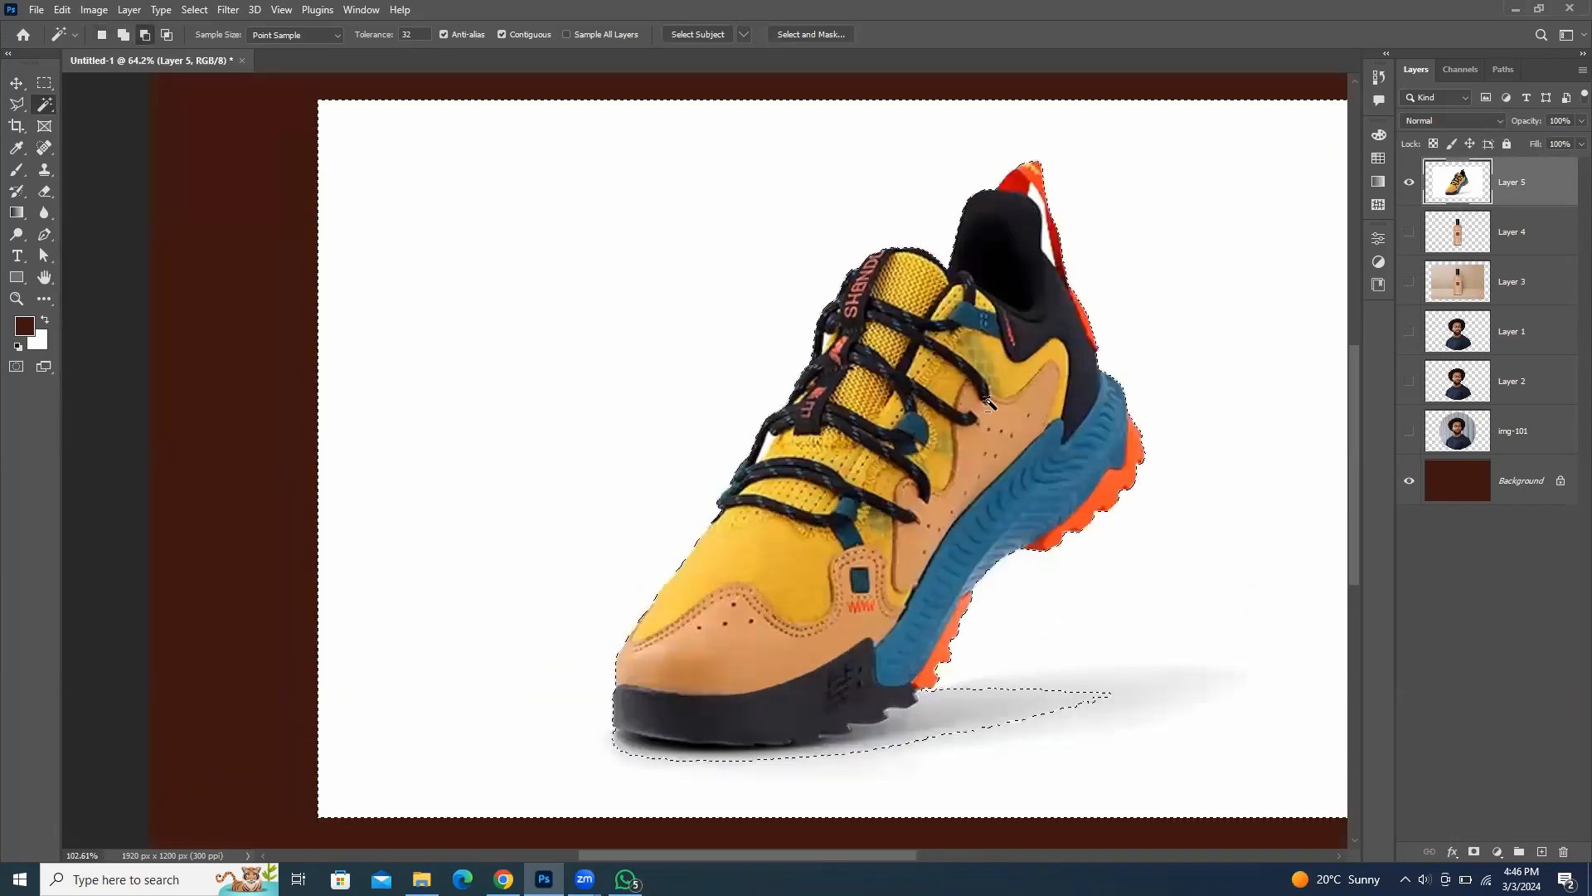
{"action": "scroll", "coordinate": [987, 404], "scroll_direction": "up", "scroll_amount": 10}
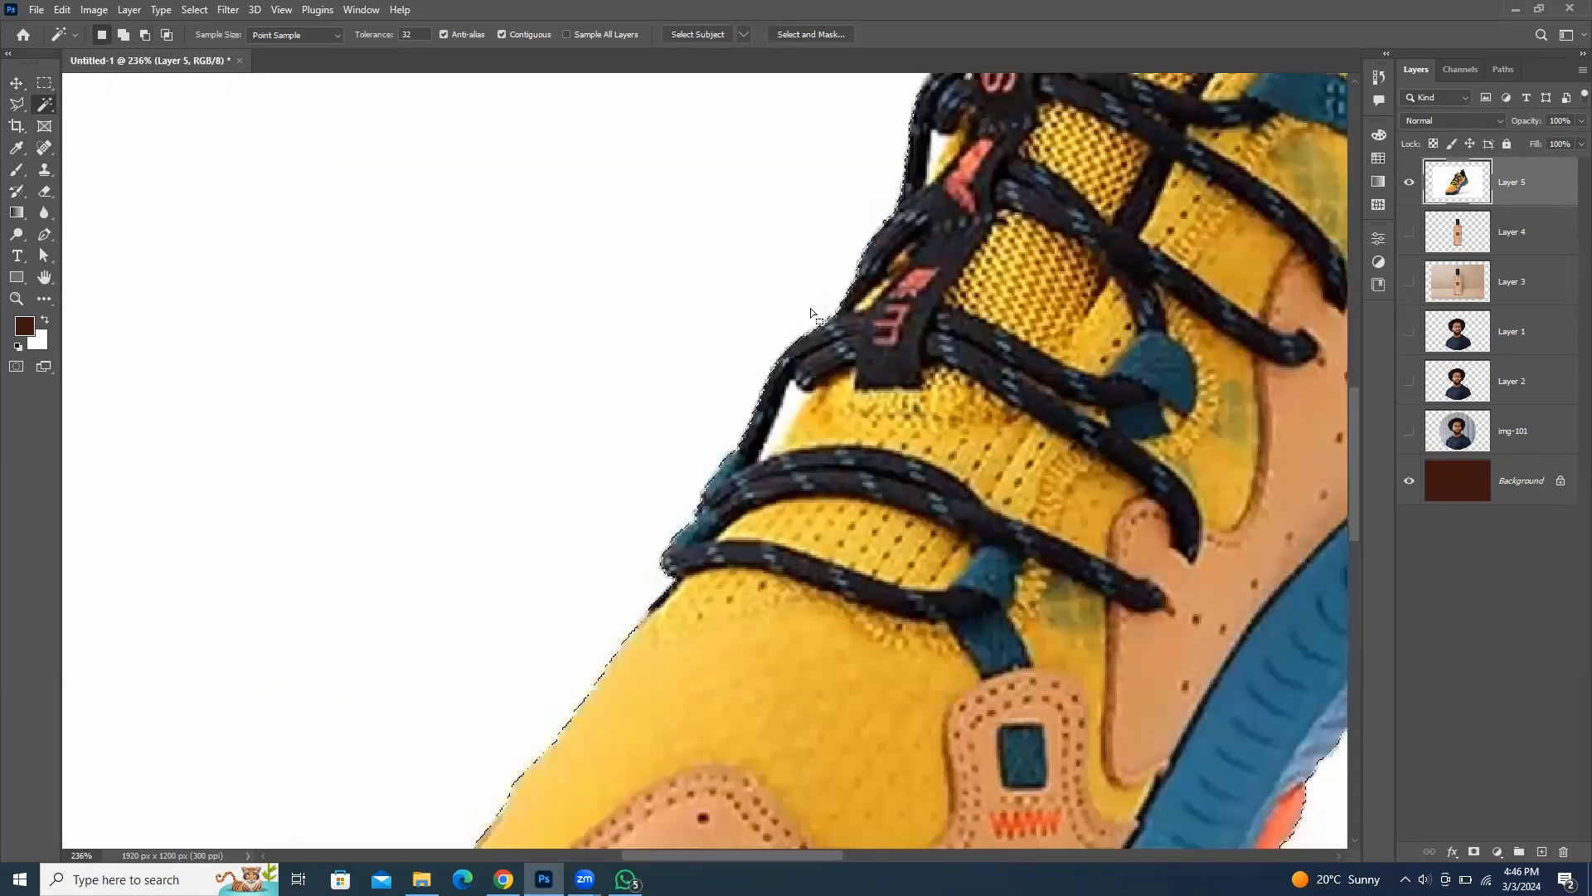
{"action": "left_click_drag", "start_coordinate": [792, 347], "coordinate": [474, 754]}
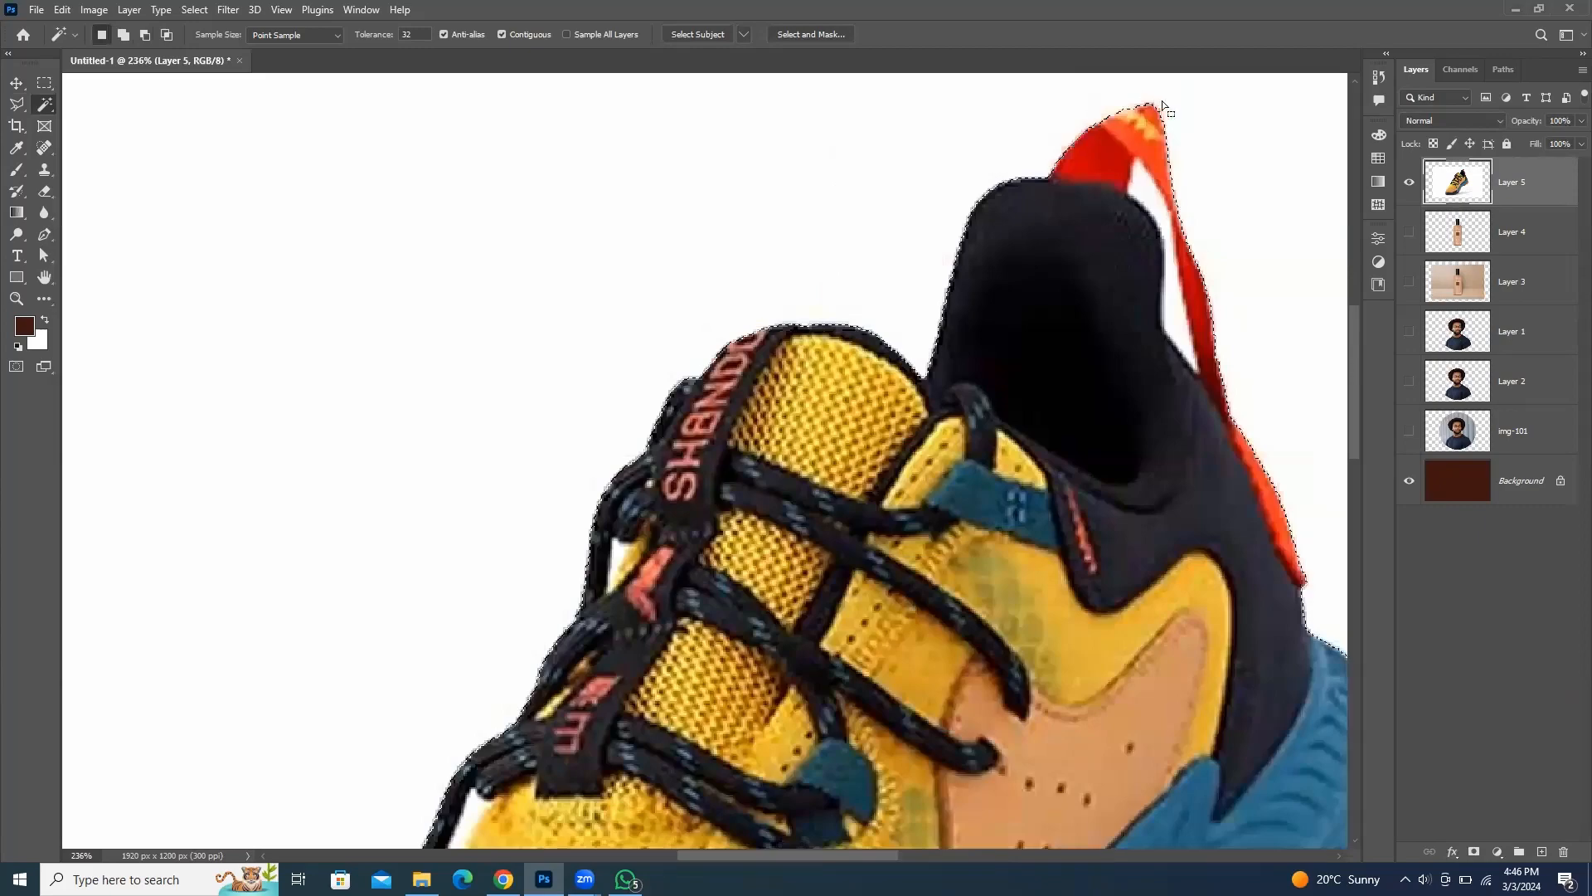
{"action": "left_click_drag", "start_coordinate": [951, 255], "coordinate": [860, 197]}
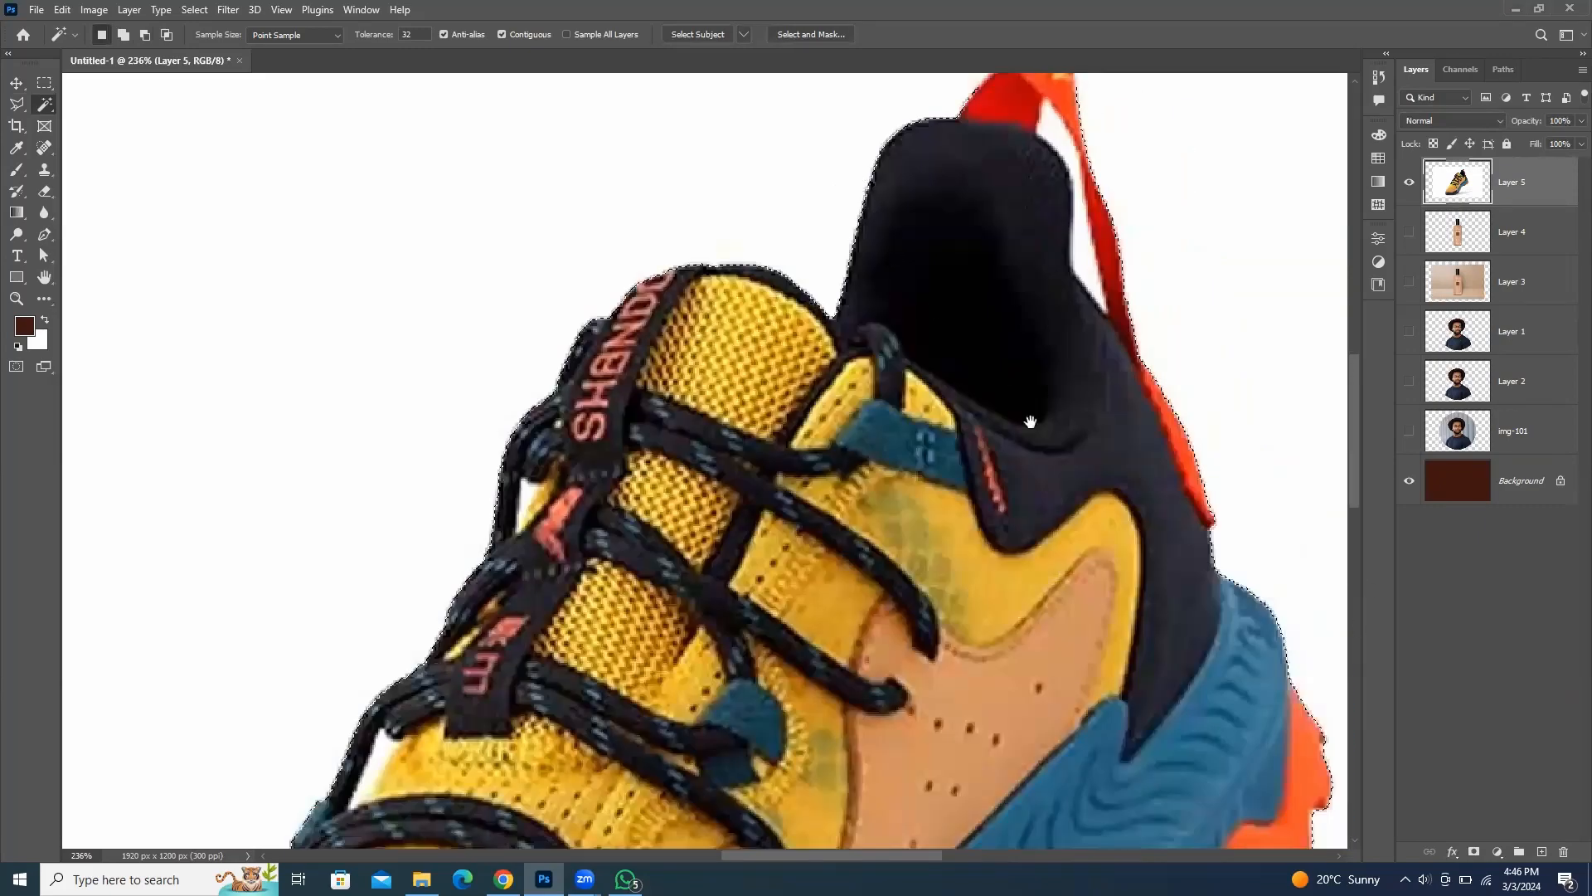
{"action": "scroll", "coordinate": [1030, 422], "scroll_direction": "down", "scroll_amount": 5}
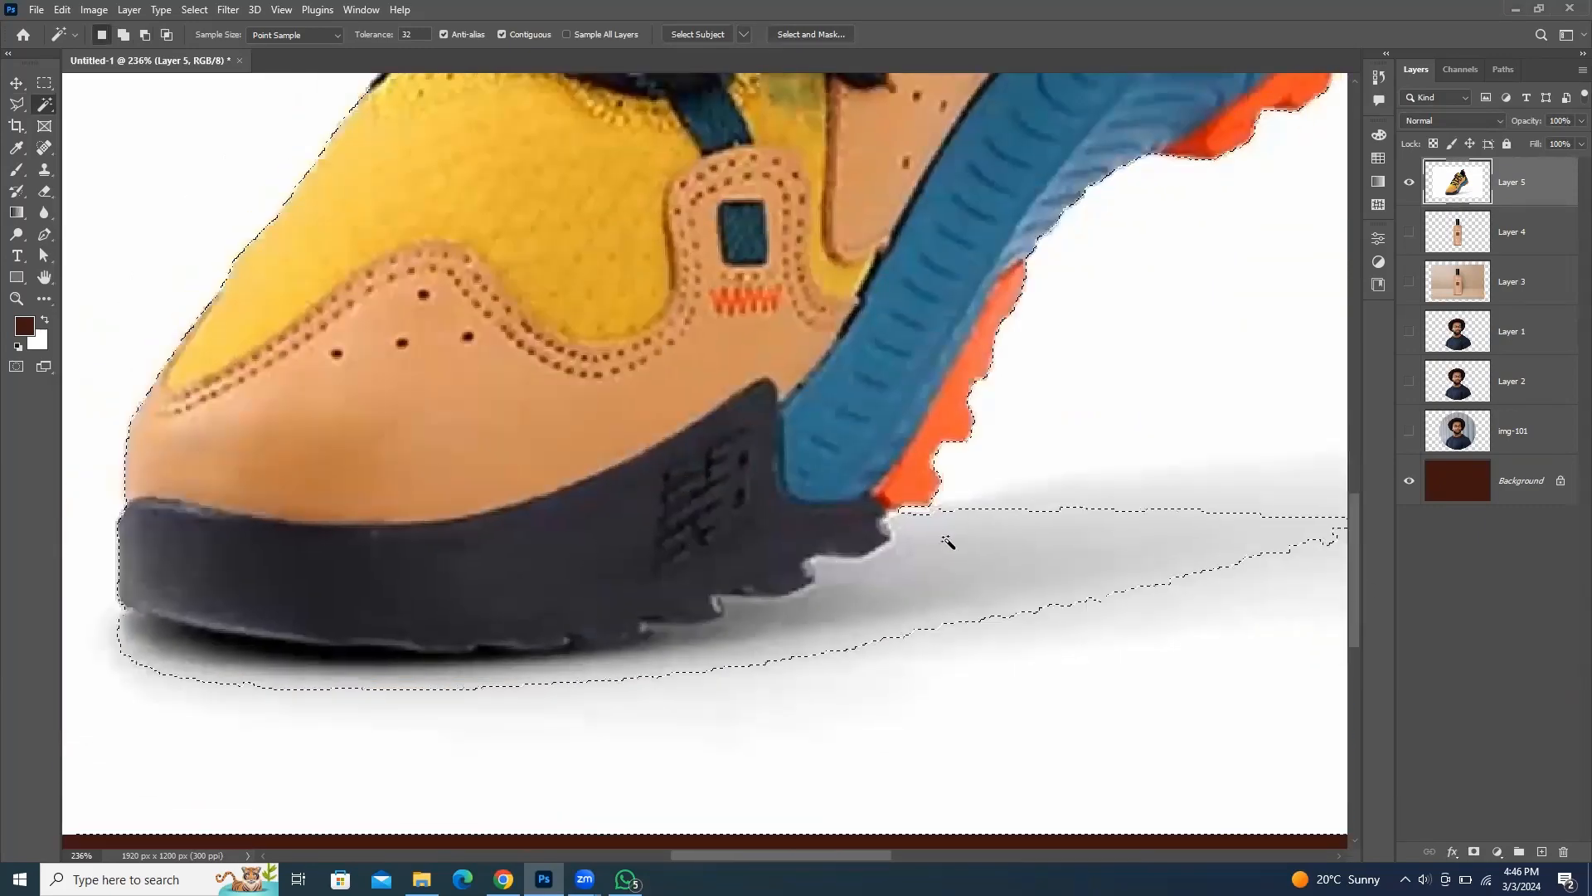
{"action": "scroll", "coordinate": [948, 541], "scroll_direction": "down", "scroll_amount": 4}
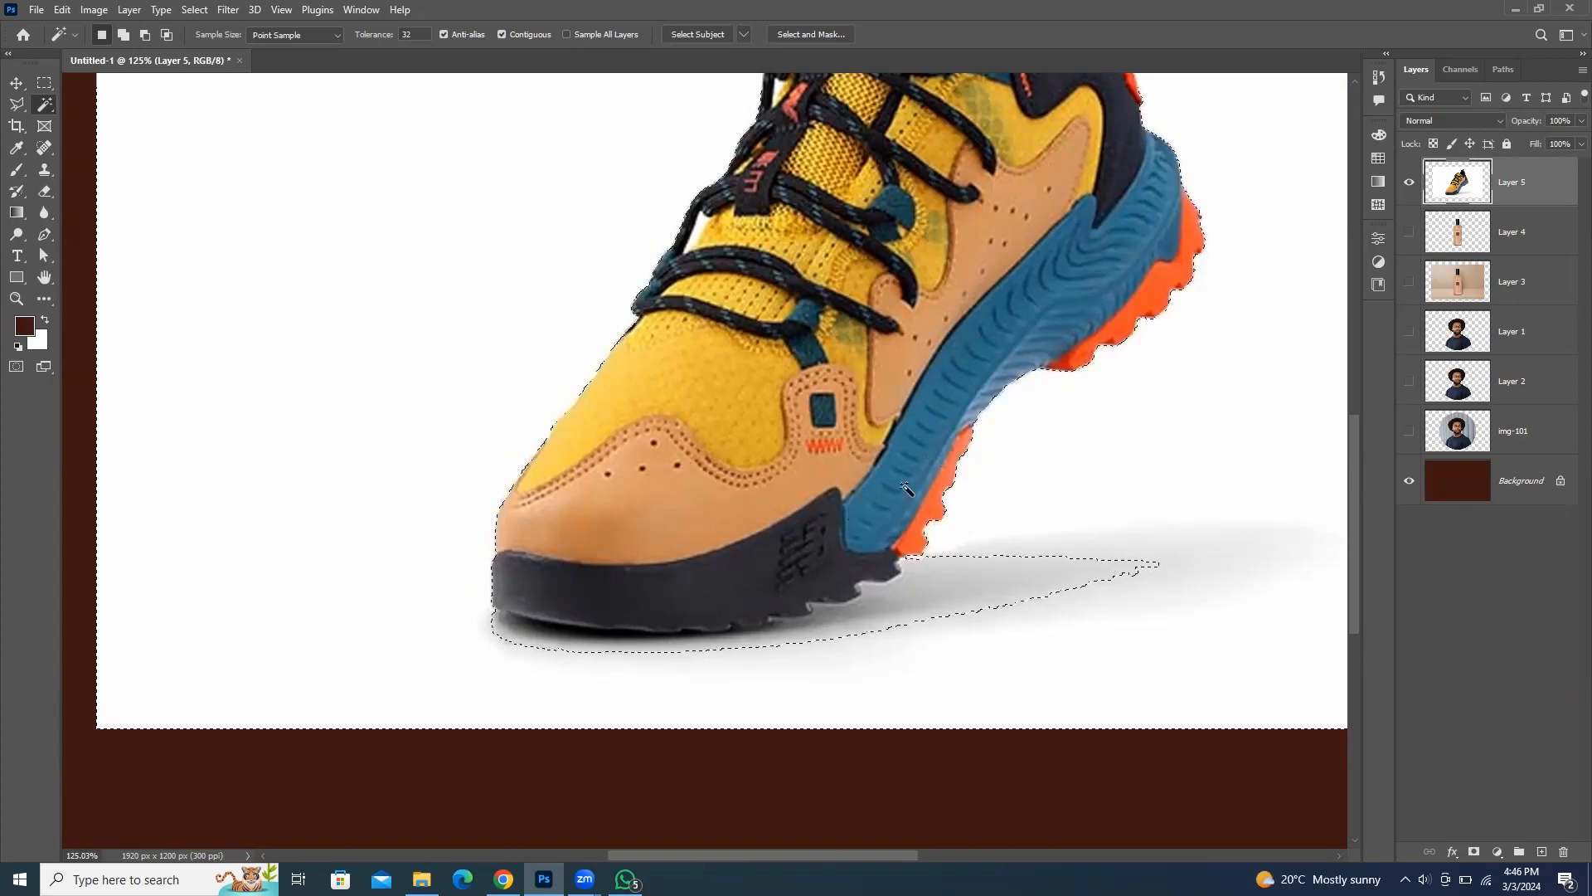
{"action": "left_click_drag", "start_coordinate": [1030, 390], "coordinate": [806, 327]}
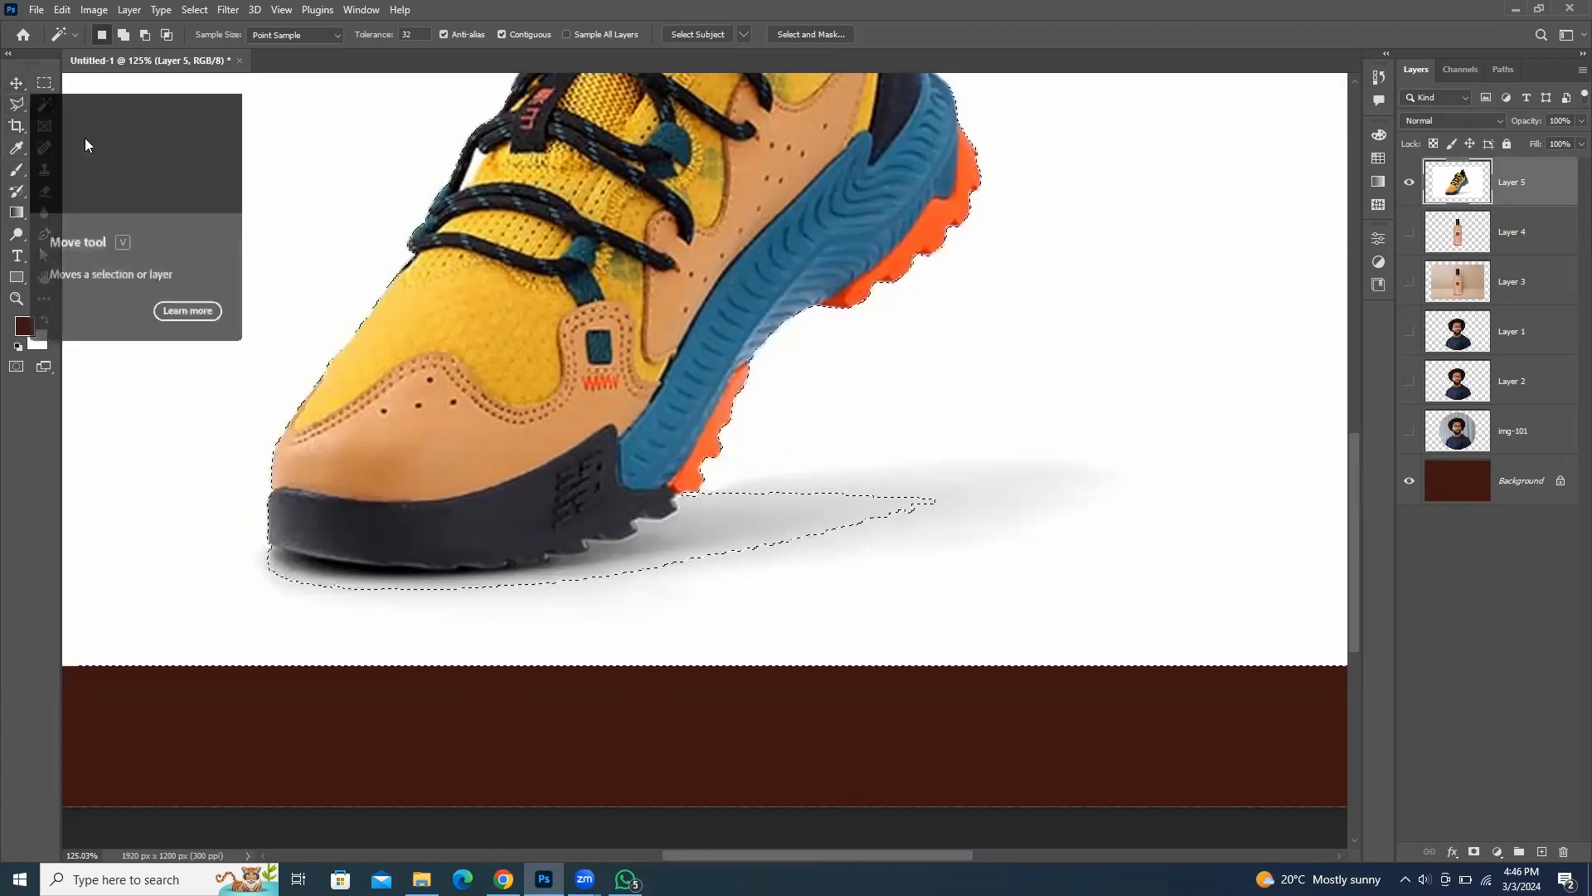
{"action": "key", "text": "Delete"}
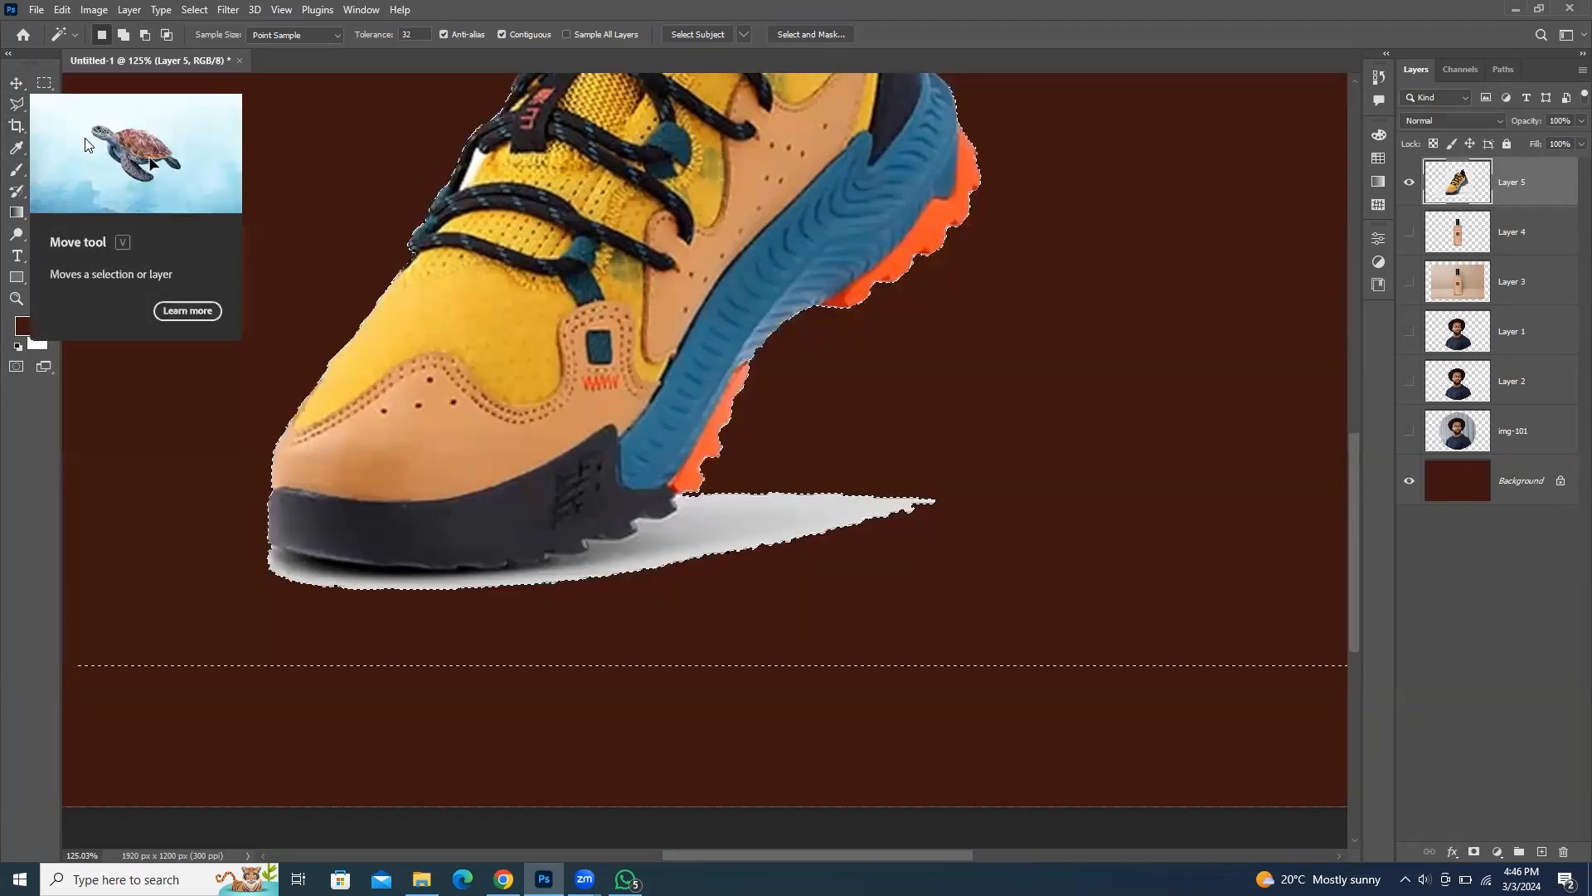
{"action": "scroll", "coordinate": [696, 108], "scroll_direction": "down", "scroll_amount": 4}
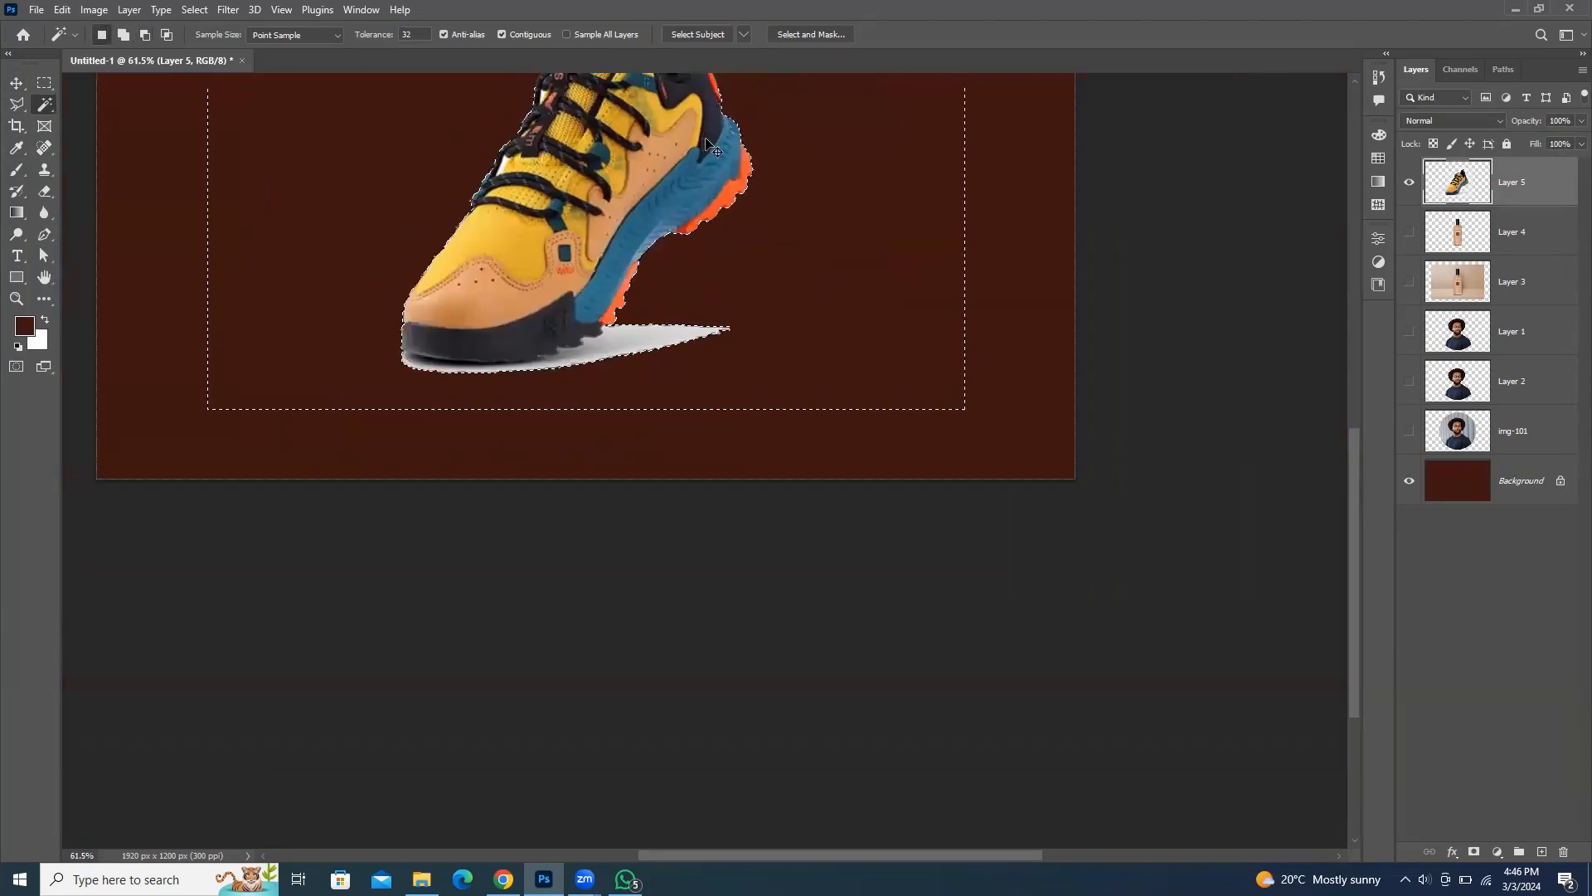
Step: Clear the current selection, select the white gap inside the heel loop with the Magic Wand, and delete it from Layer 5
{"action": "key", "text": "ctrl+d"}
{"action": "left_click_drag", "start_coordinate": [713, 149], "coordinate": [720, 488]}
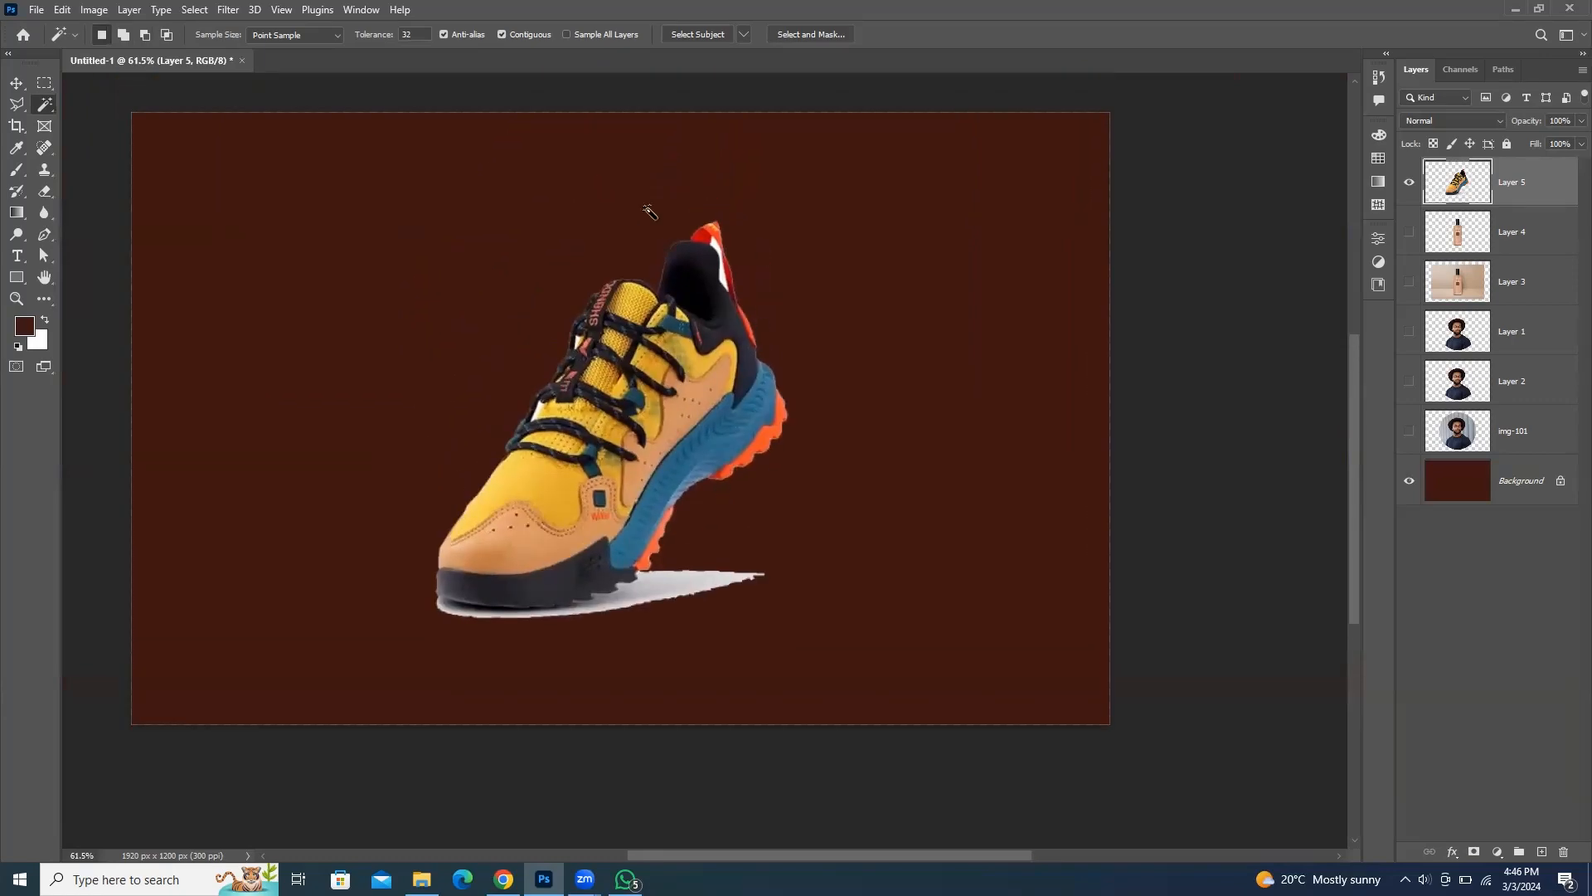
{"action": "scroll", "coordinate": [635, 380], "scroll_direction": "up", "scroll_amount": 5}
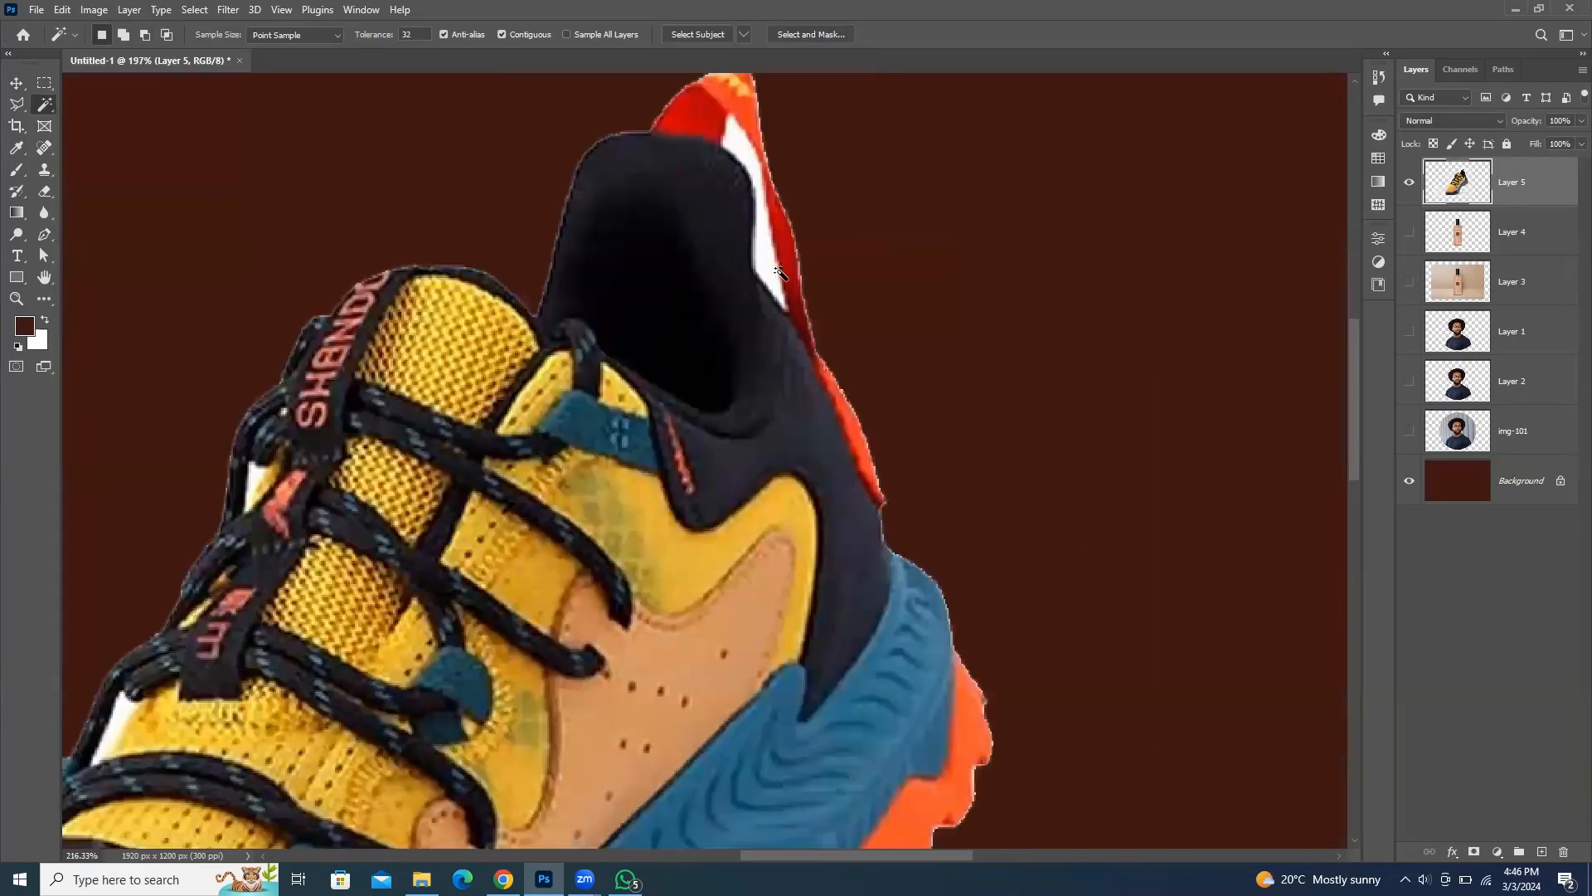
{"action": "scroll", "coordinate": [780, 273], "scroll_direction": "up", "scroll_amount": 2}
{"action": "left_click", "coordinate": [785, 279]}
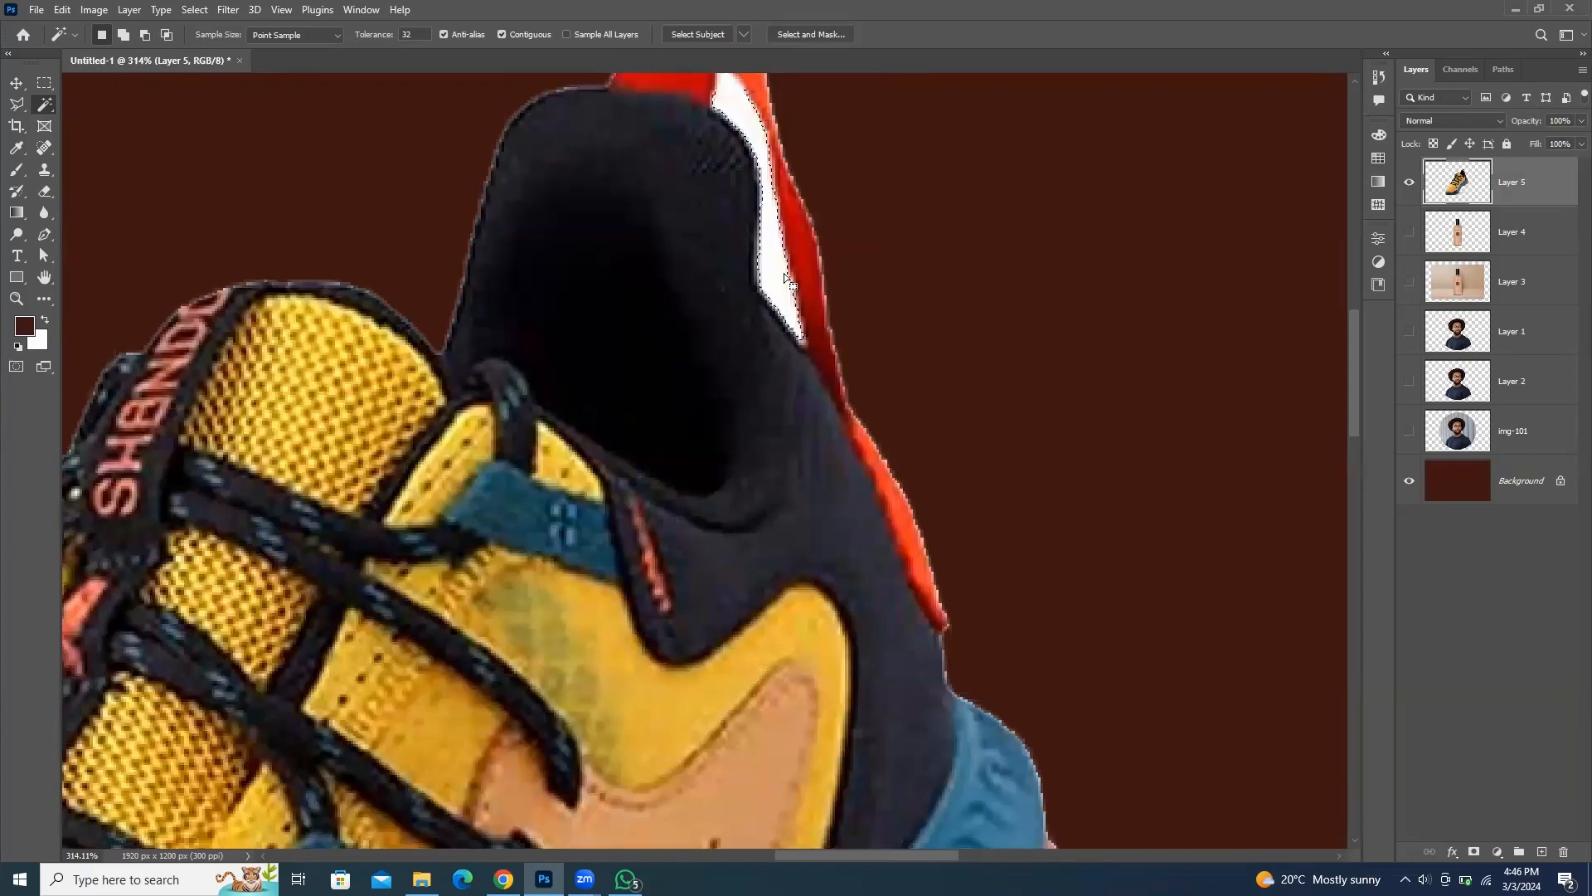
{"action": "key", "text": "Delete"}
Step: Select the two white gaps between the laces and the shoe tongue with the Magic Wand and delete them
{"action": "left_click_drag", "start_coordinate": [909, 266], "coordinate": [960, 9]}
{"action": "left_click_drag", "start_coordinate": [659, 700], "coordinate": [1309, 669]}
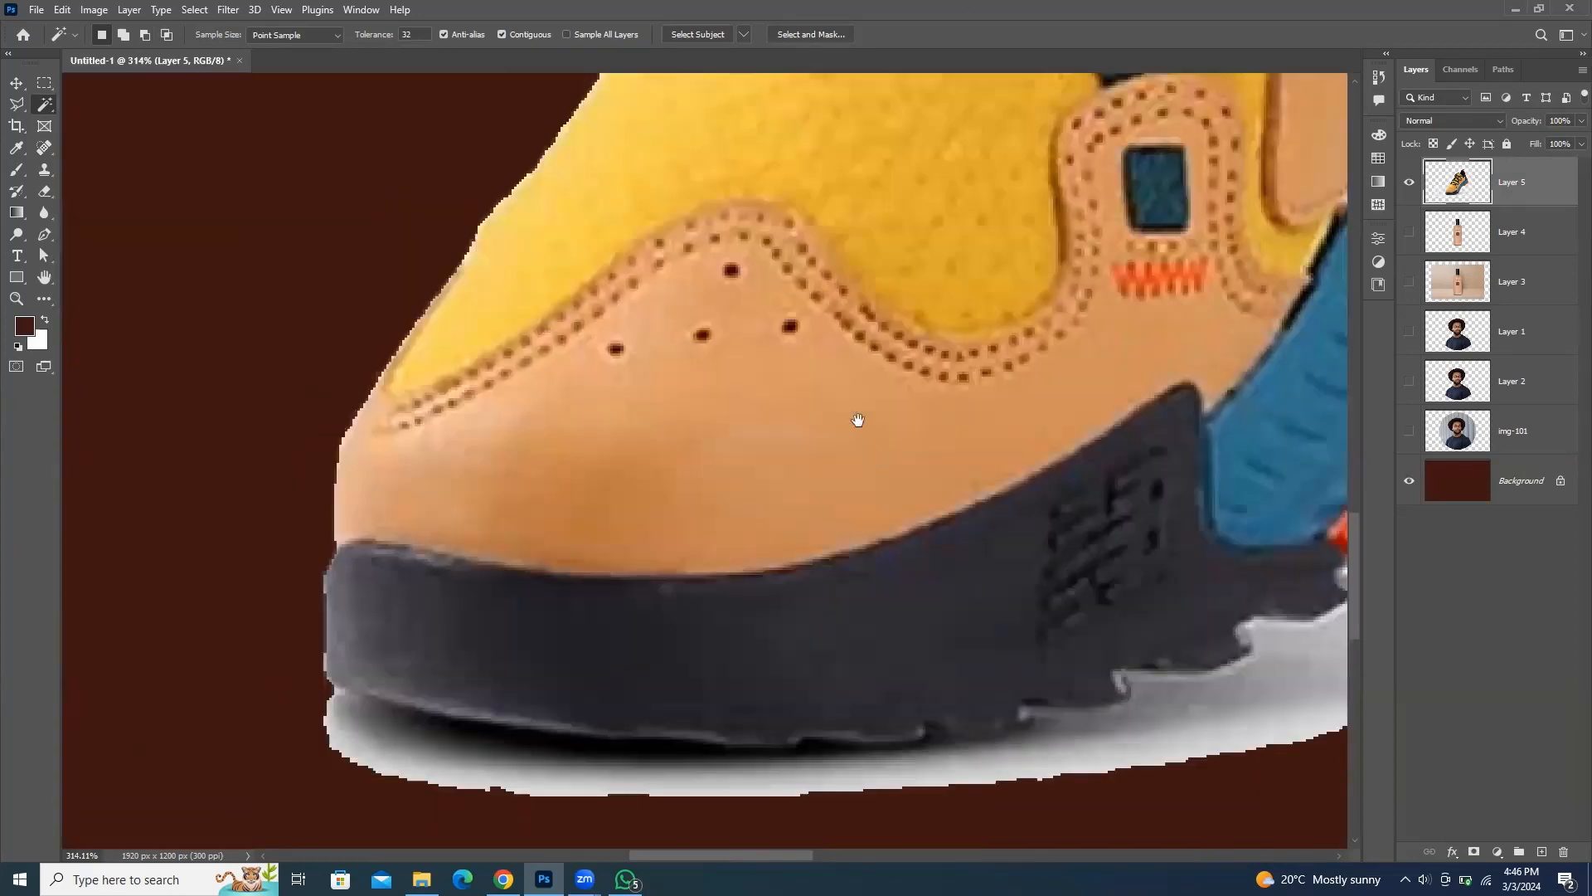
{"action": "left_click_drag", "start_coordinate": [876, 319], "coordinate": [586, 679]}
{"action": "left_click_drag", "start_coordinate": [676, 152], "coordinate": [551, 333]}
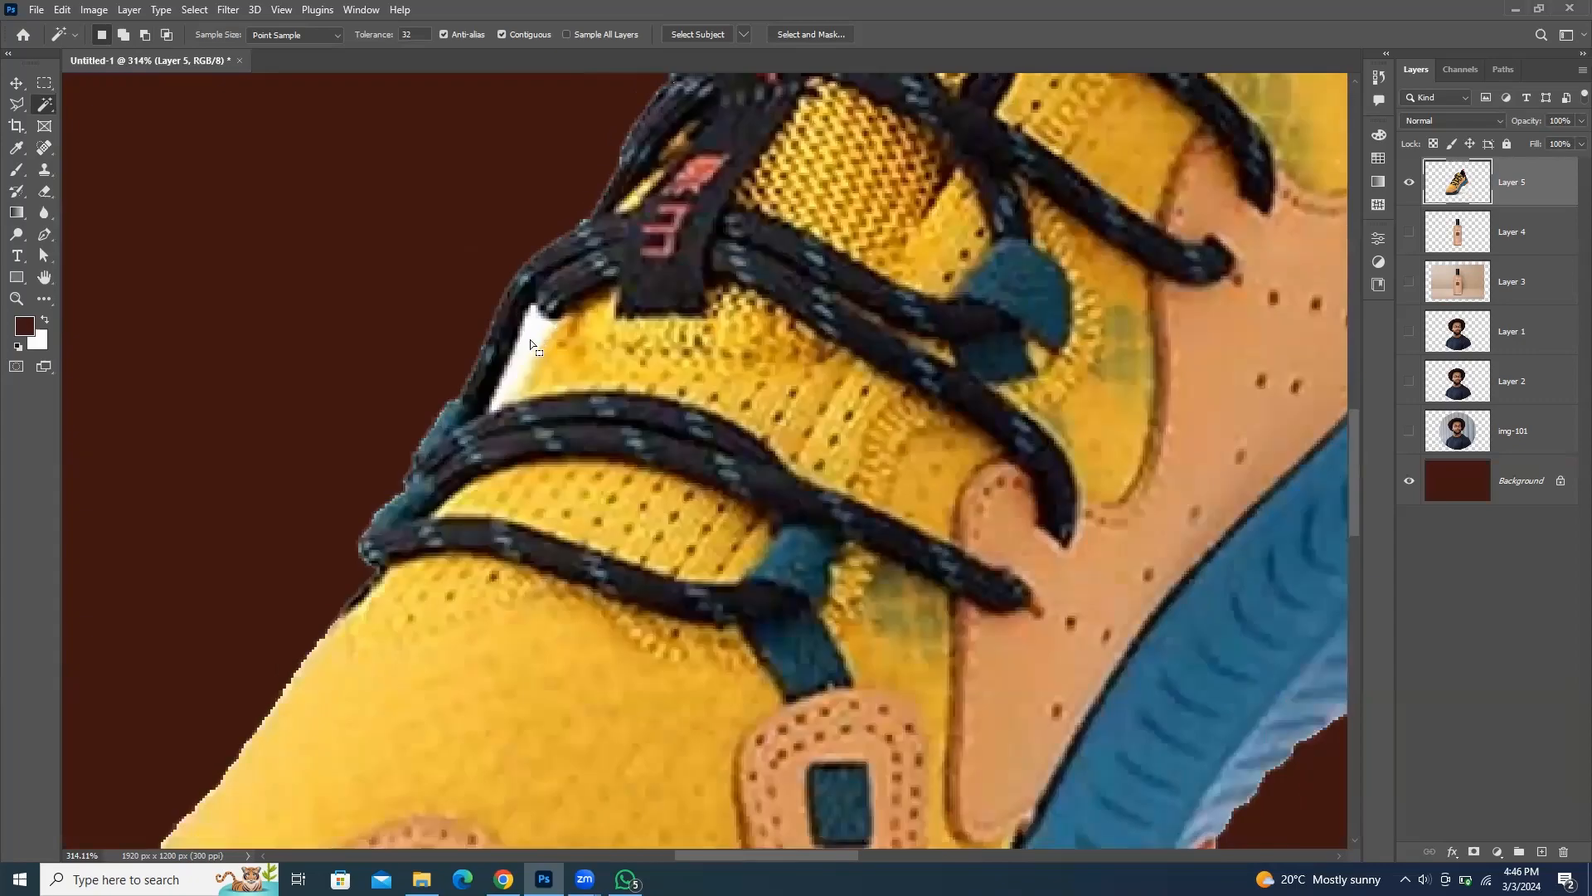
{"action": "left_click_drag", "start_coordinate": [672, 184], "coordinate": [614, 324]}
{"action": "left_click_drag", "start_coordinate": [660, 137], "coordinate": [659, 249]}
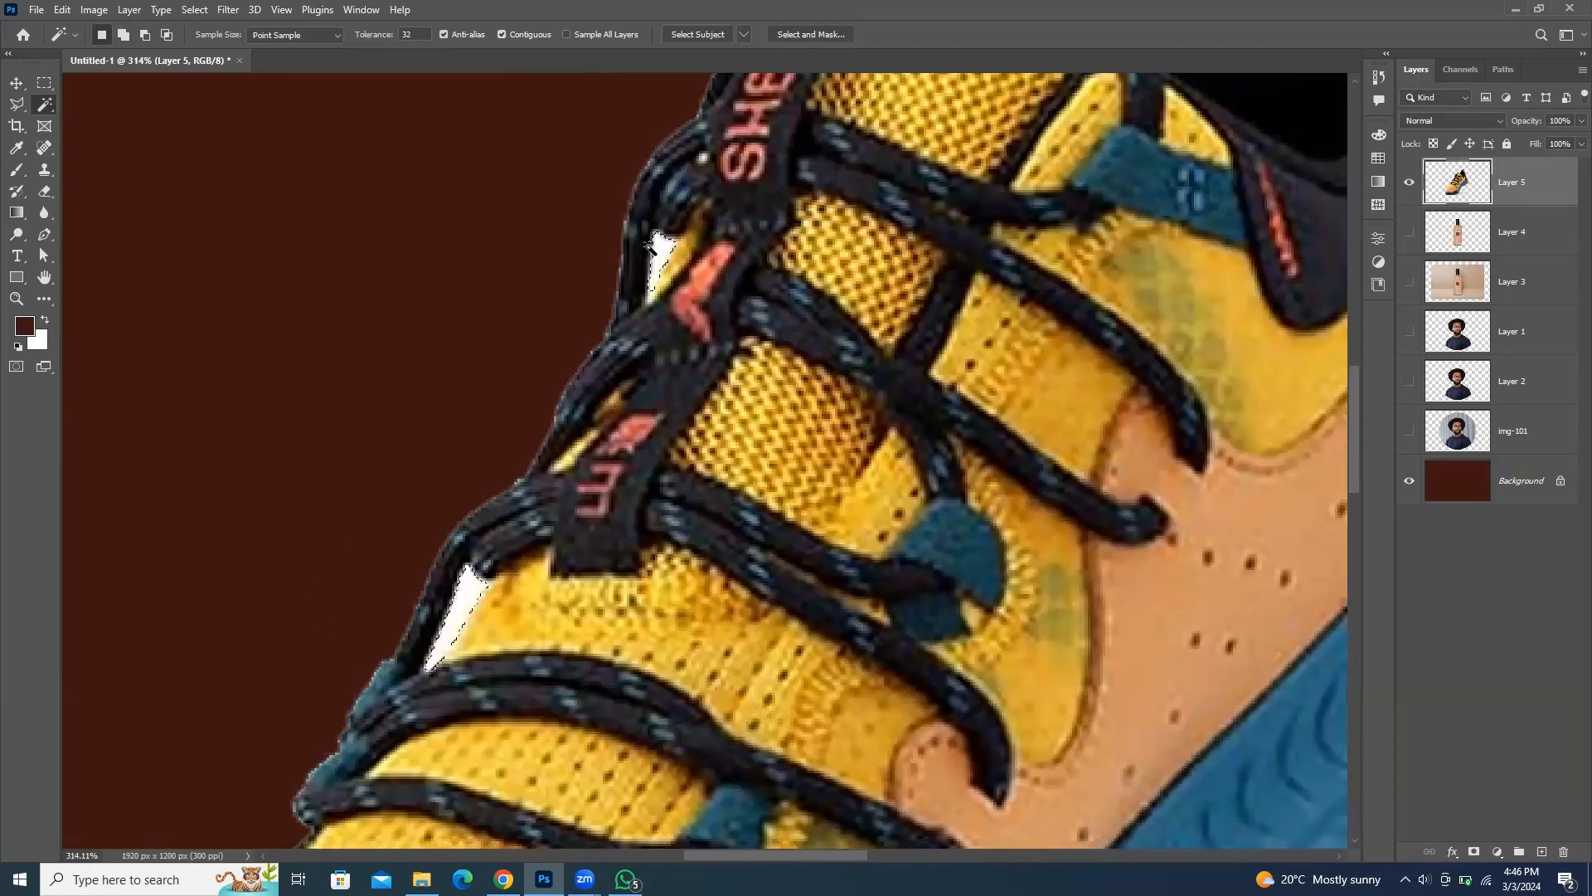
{"action": "key", "text": "Delete"}
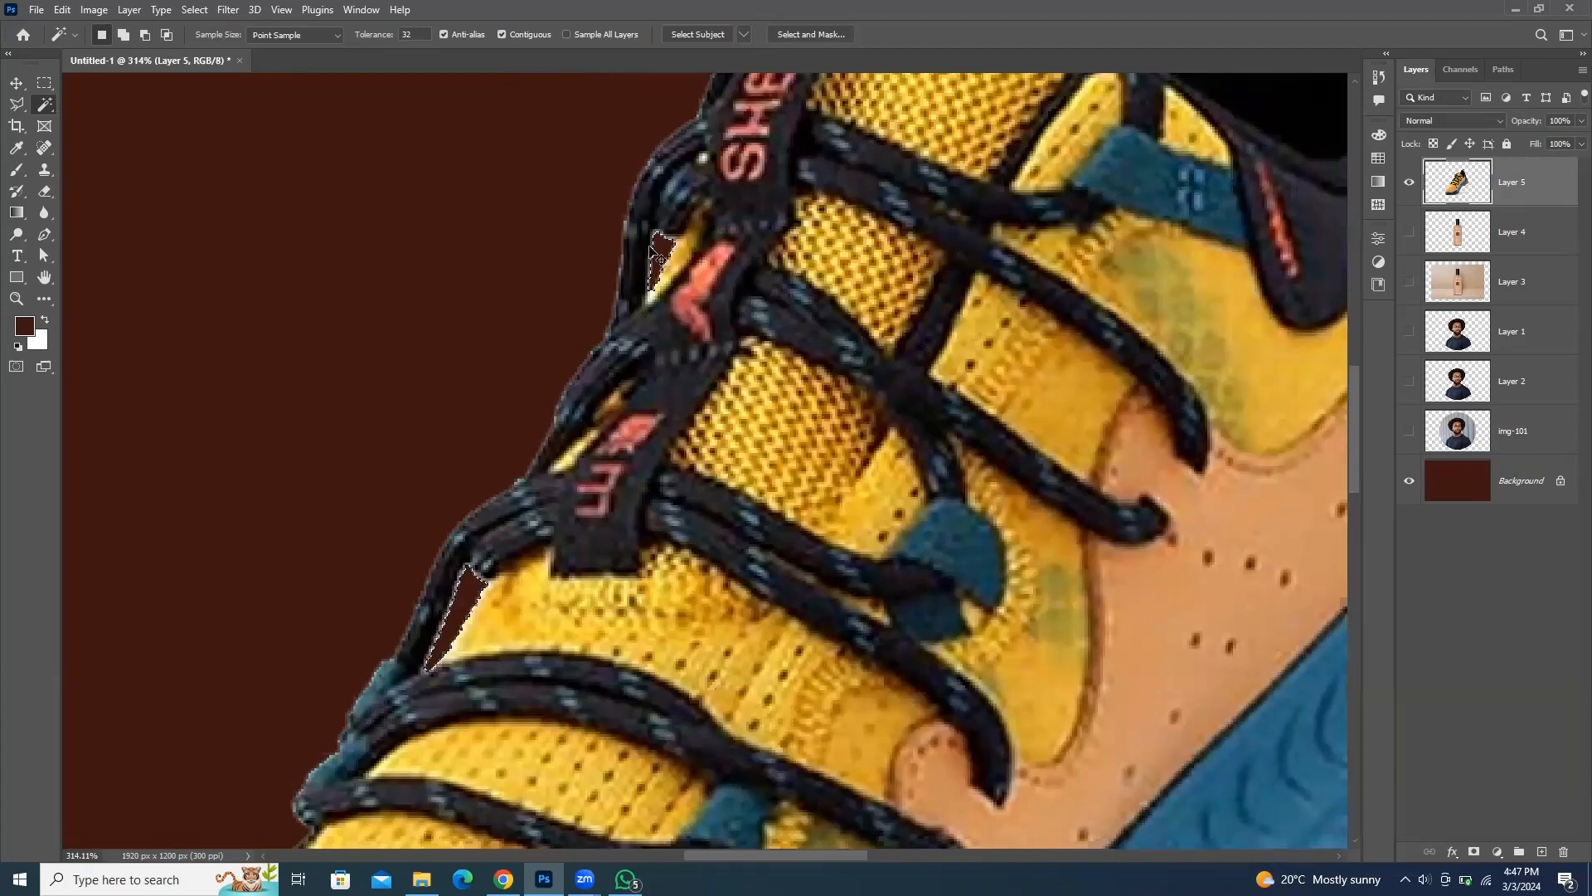
Step: Select the light grey shadow beneath the sole with the Magic Wand and delete it
{"action": "scroll", "coordinate": [790, 410], "scroll_direction": "down", "scroll_amount": 4}
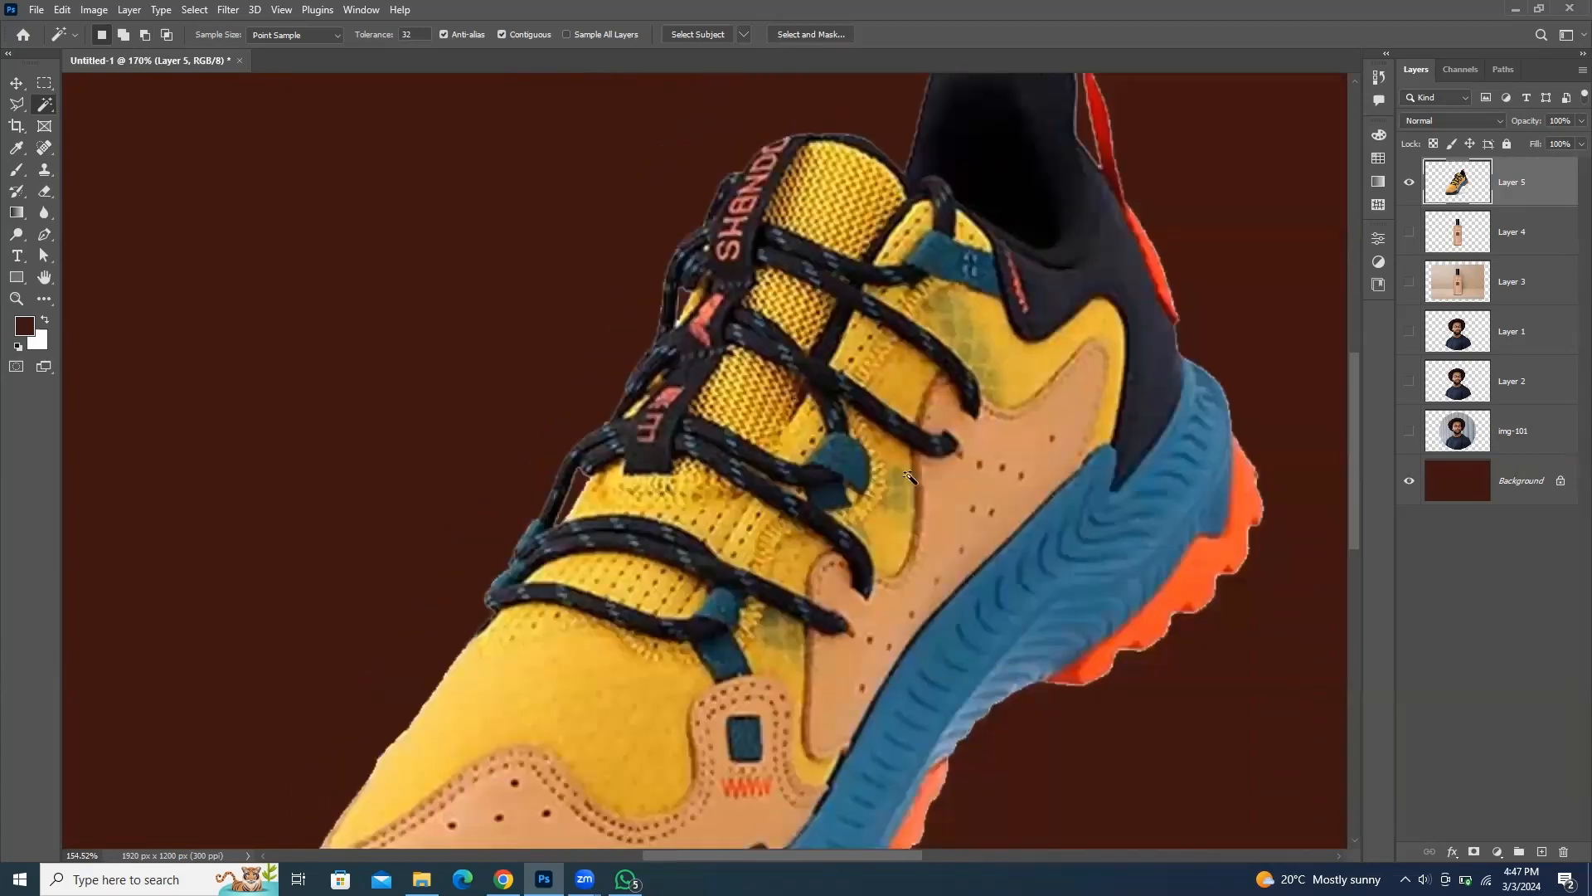
{"action": "scroll", "coordinate": [910, 477], "scroll_direction": "down", "scroll_amount": 3}
{"action": "left_click", "coordinate": [855, 572]}
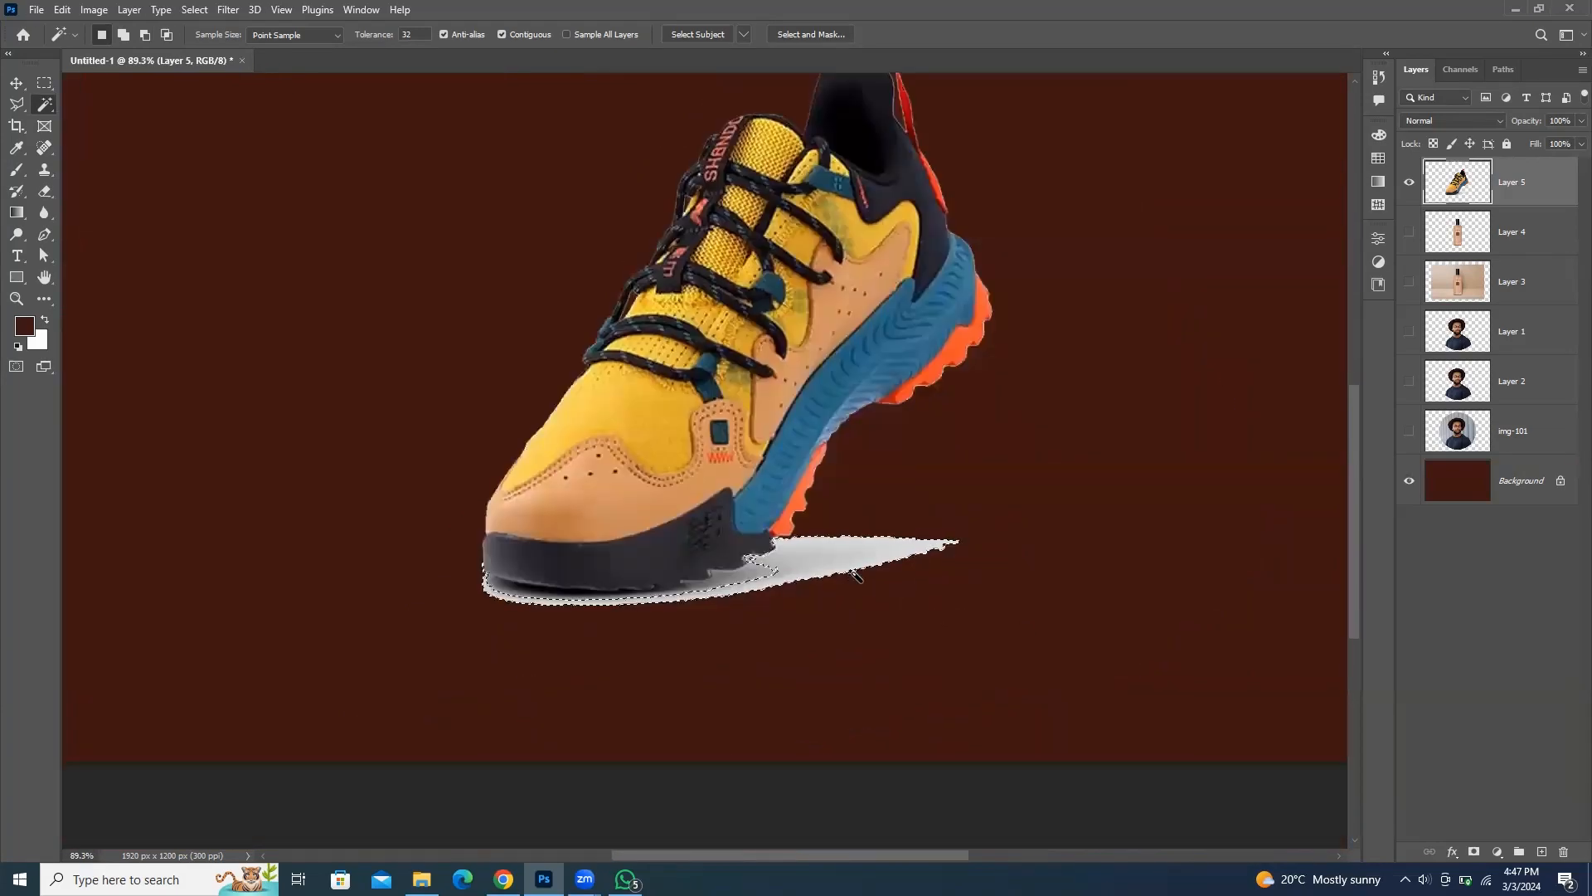
{"action": "key", "text": "Delete"}
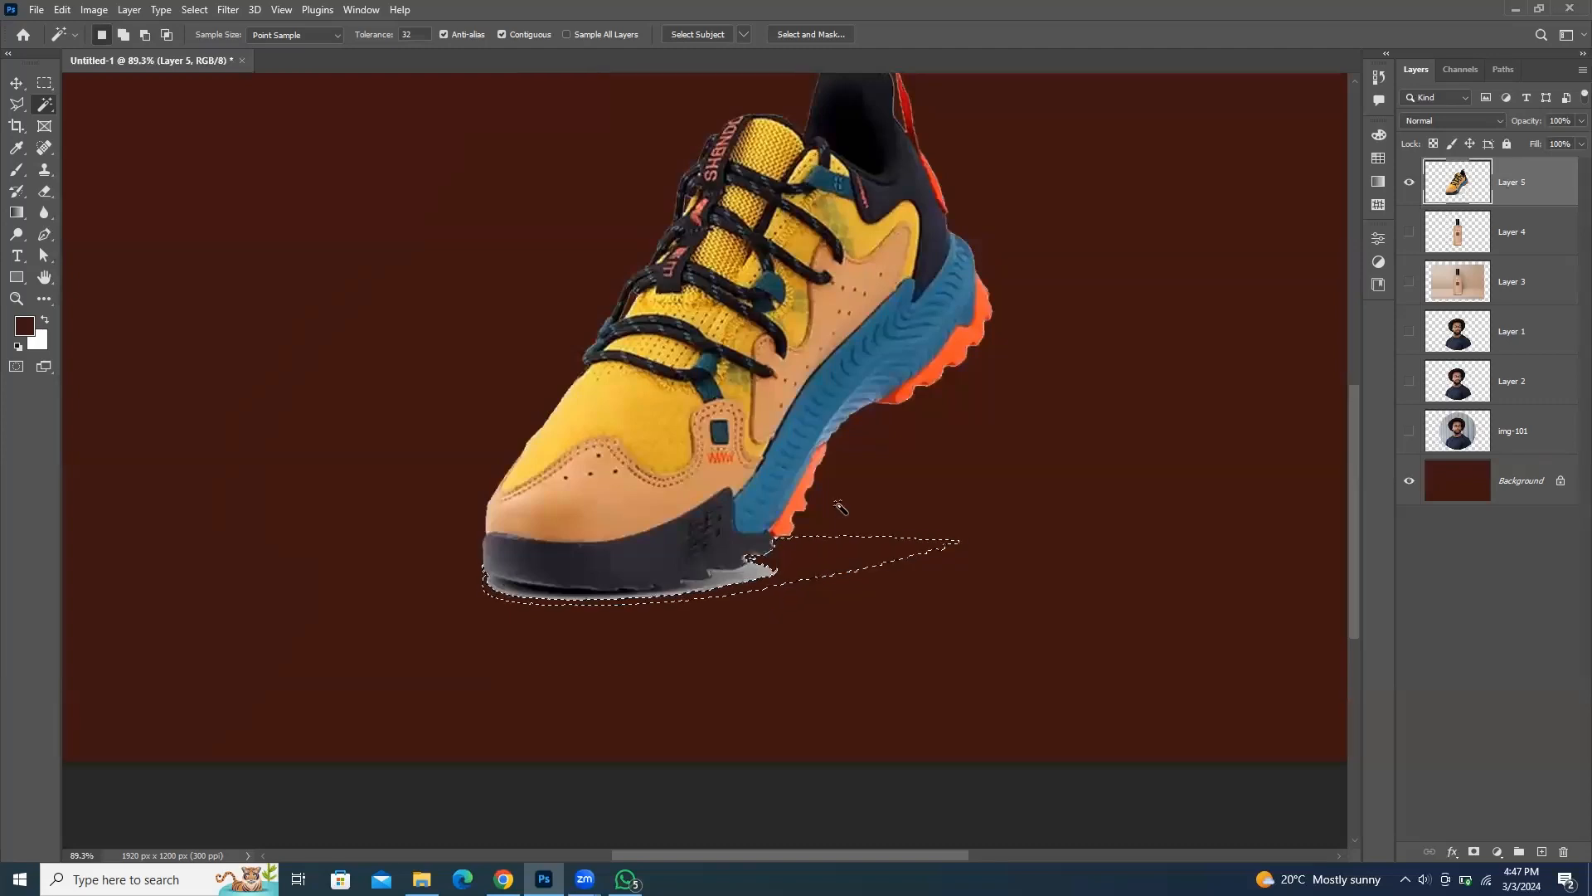
Step: Try to delete the remaining darker shadow along the sole with further Magic Wand selections, and undo those deletions
{"action": "left_click", "coordinate": [761, 578]}
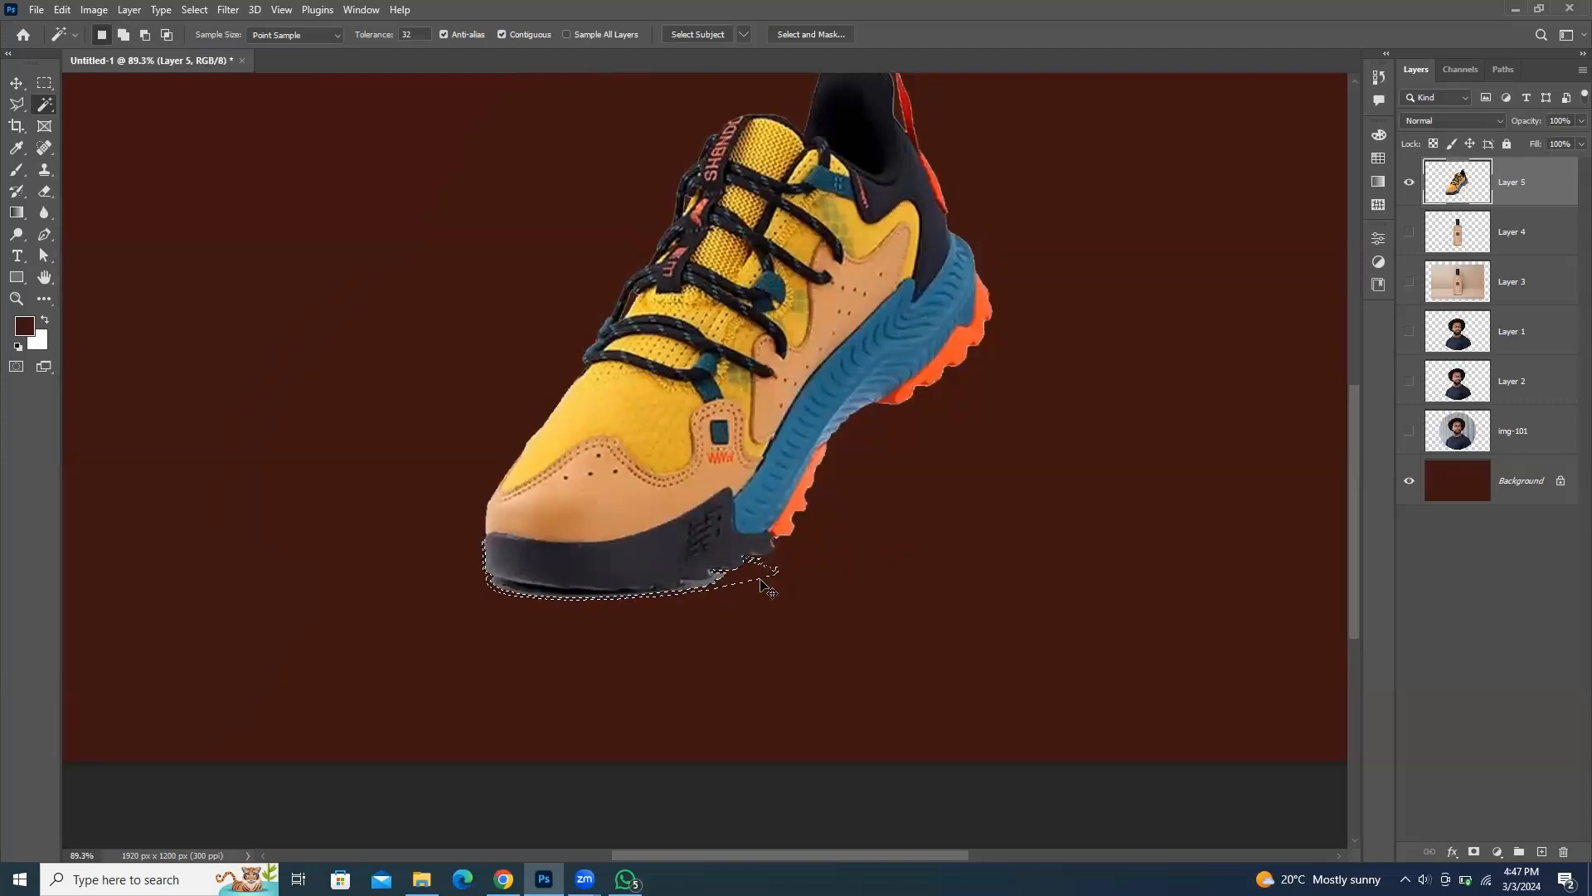
{"action": "scroll", "coordinate": [688, 613], "scroll_direction": "up", "scroll_amount": 3}
{"action": "scroll", "coordinate": [693, 593], "scroll_direction": "up", "scroll_amount": 5}
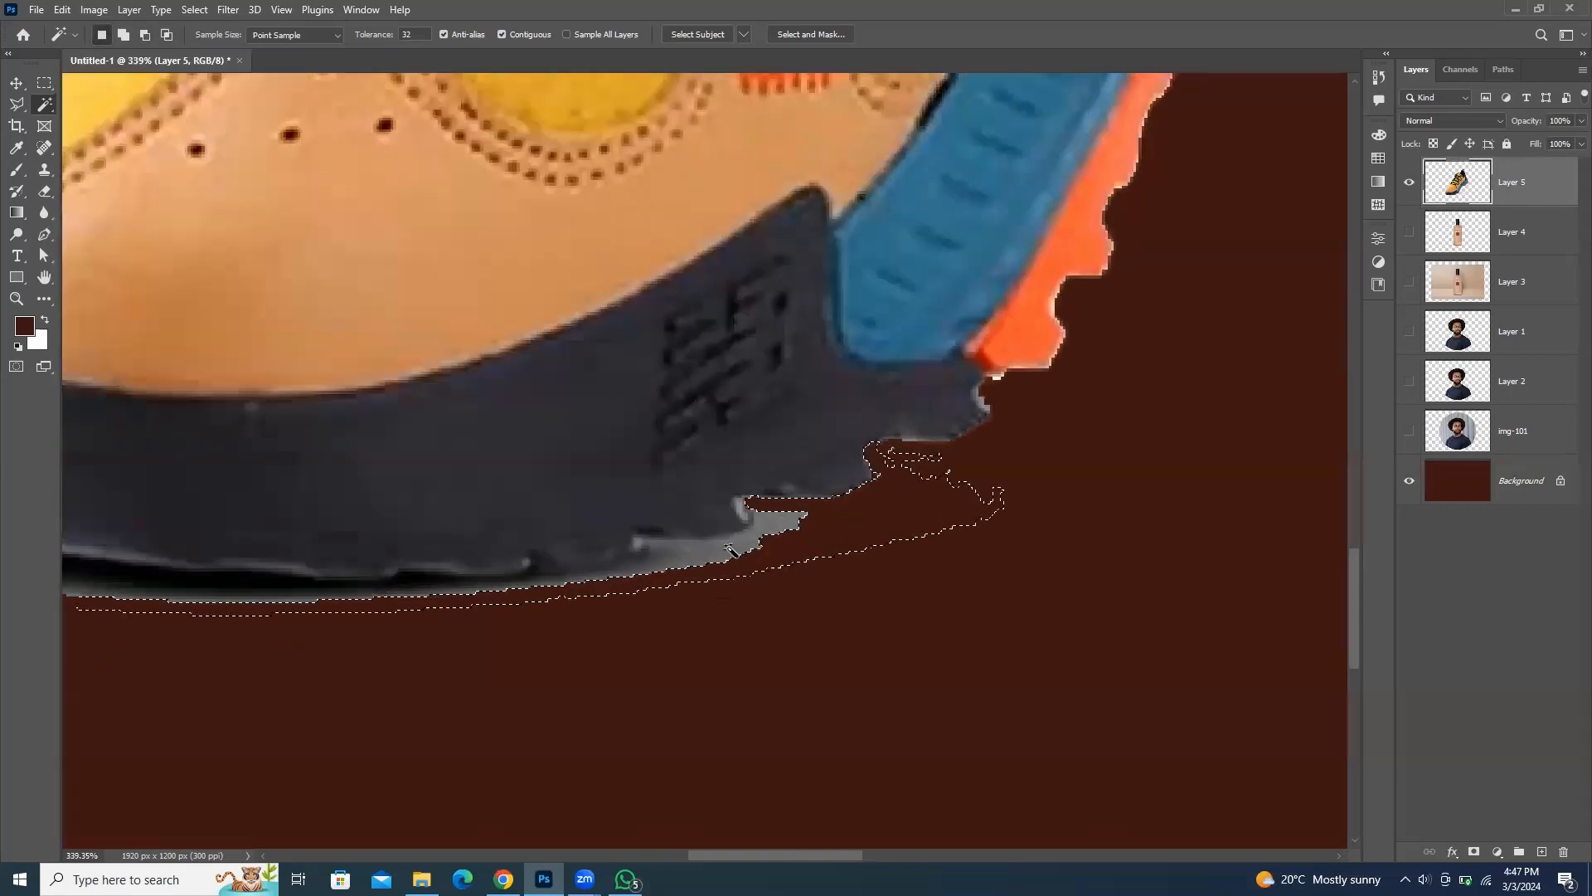
{"action": "key", "text": "Delete"}
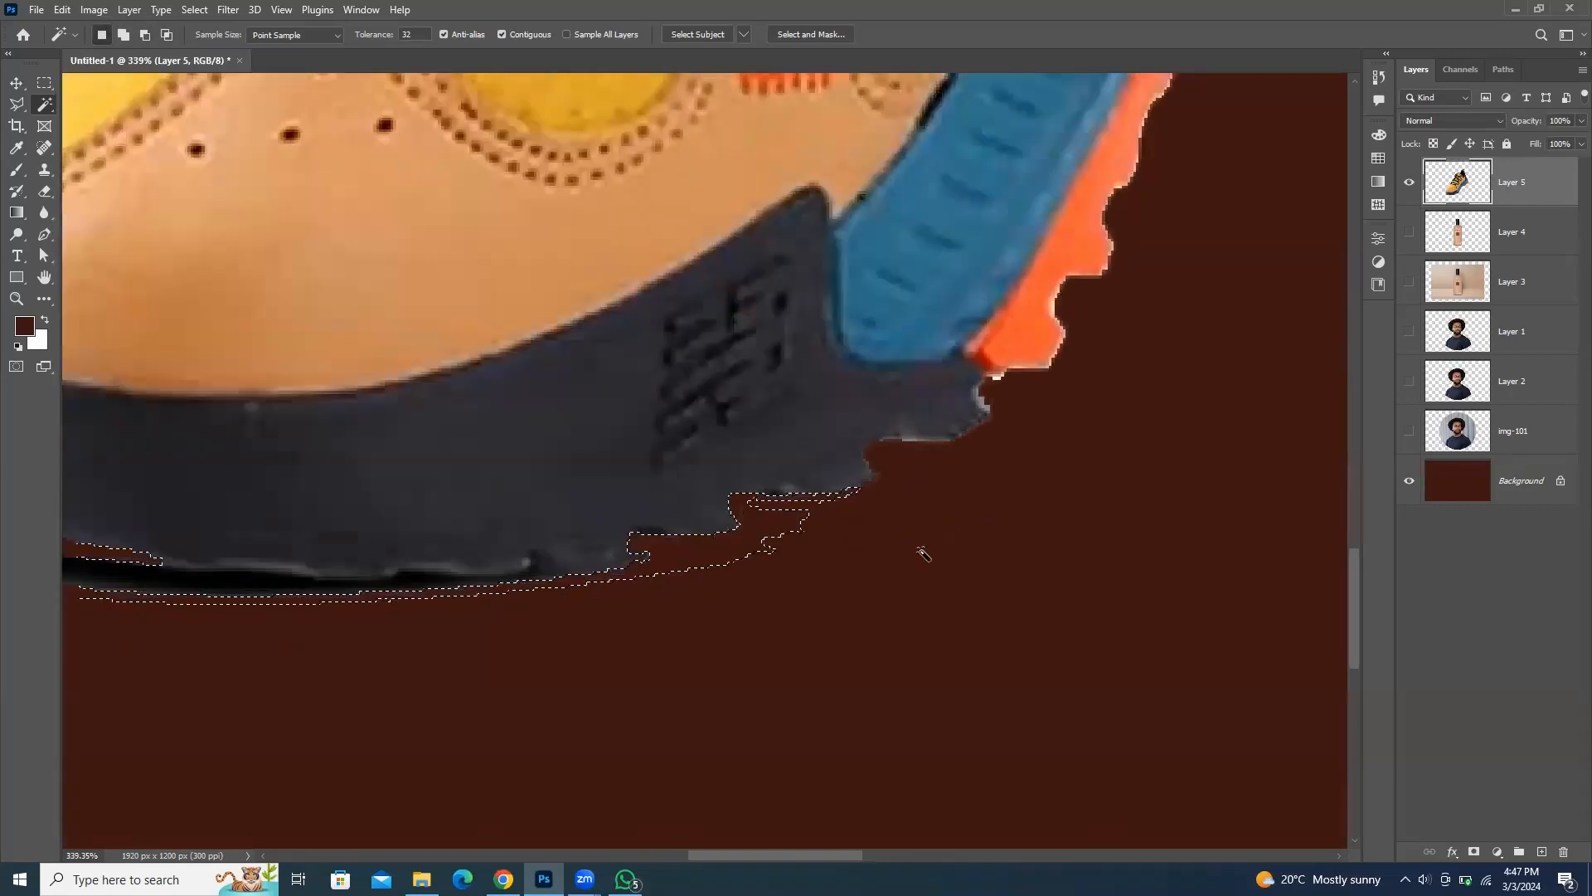
{"action": "scroll", "coordinate": [922, 553], "scroll_direction": "down", "scroll_amount": 1}
{"action": "scroll", "coordinate": [510, 469], "scroll_direction": "up", "scroll_amount": 4}
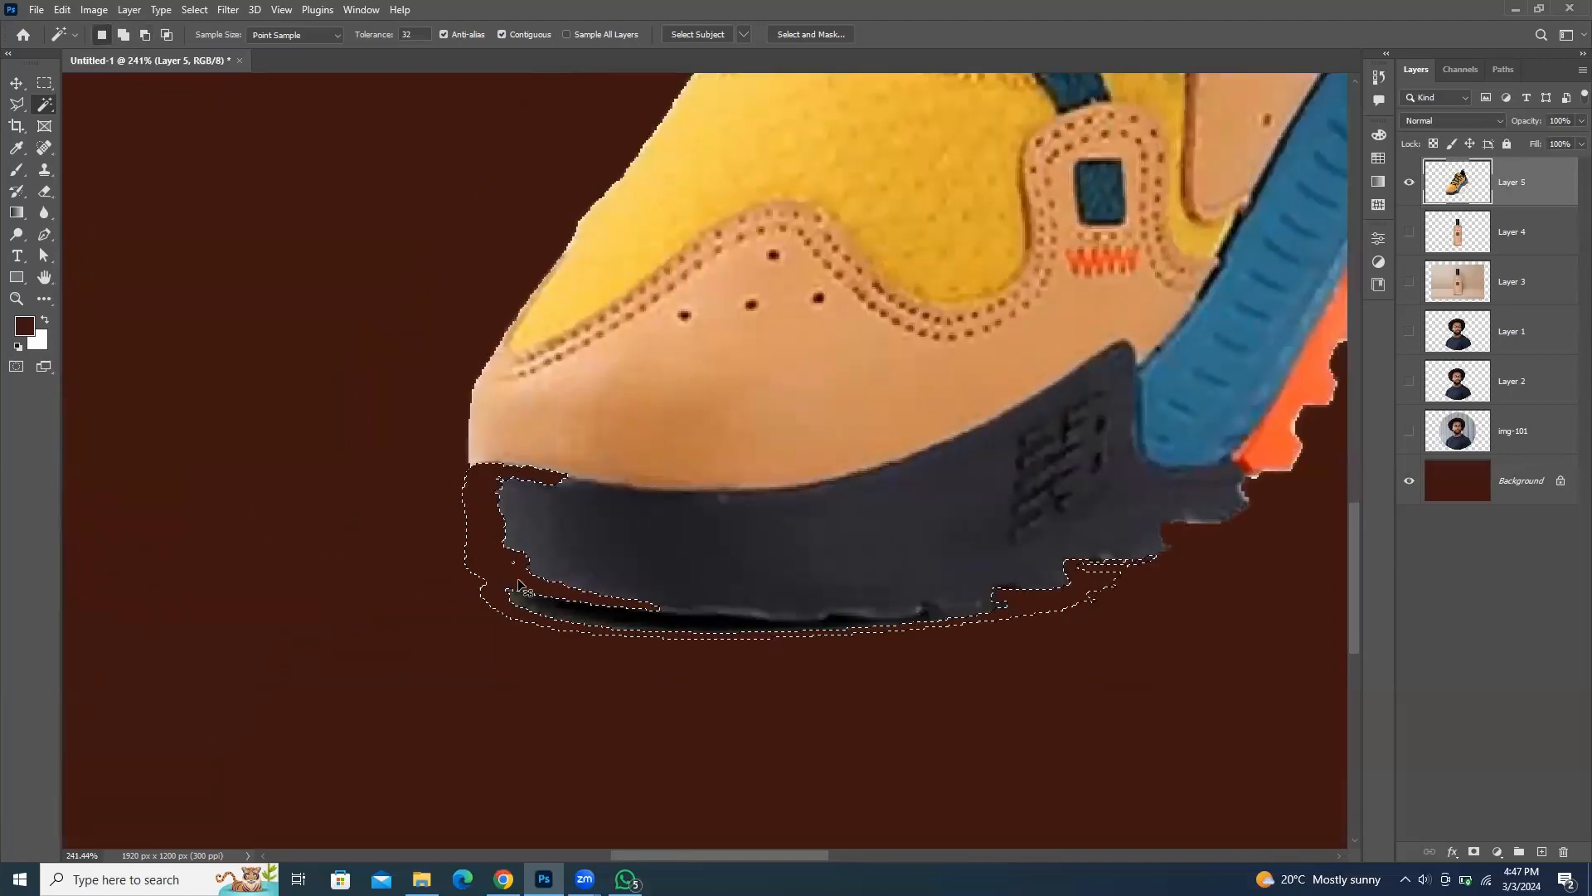
{"action": "left_click", "coordinate": [522, 602], "text": "shift"}
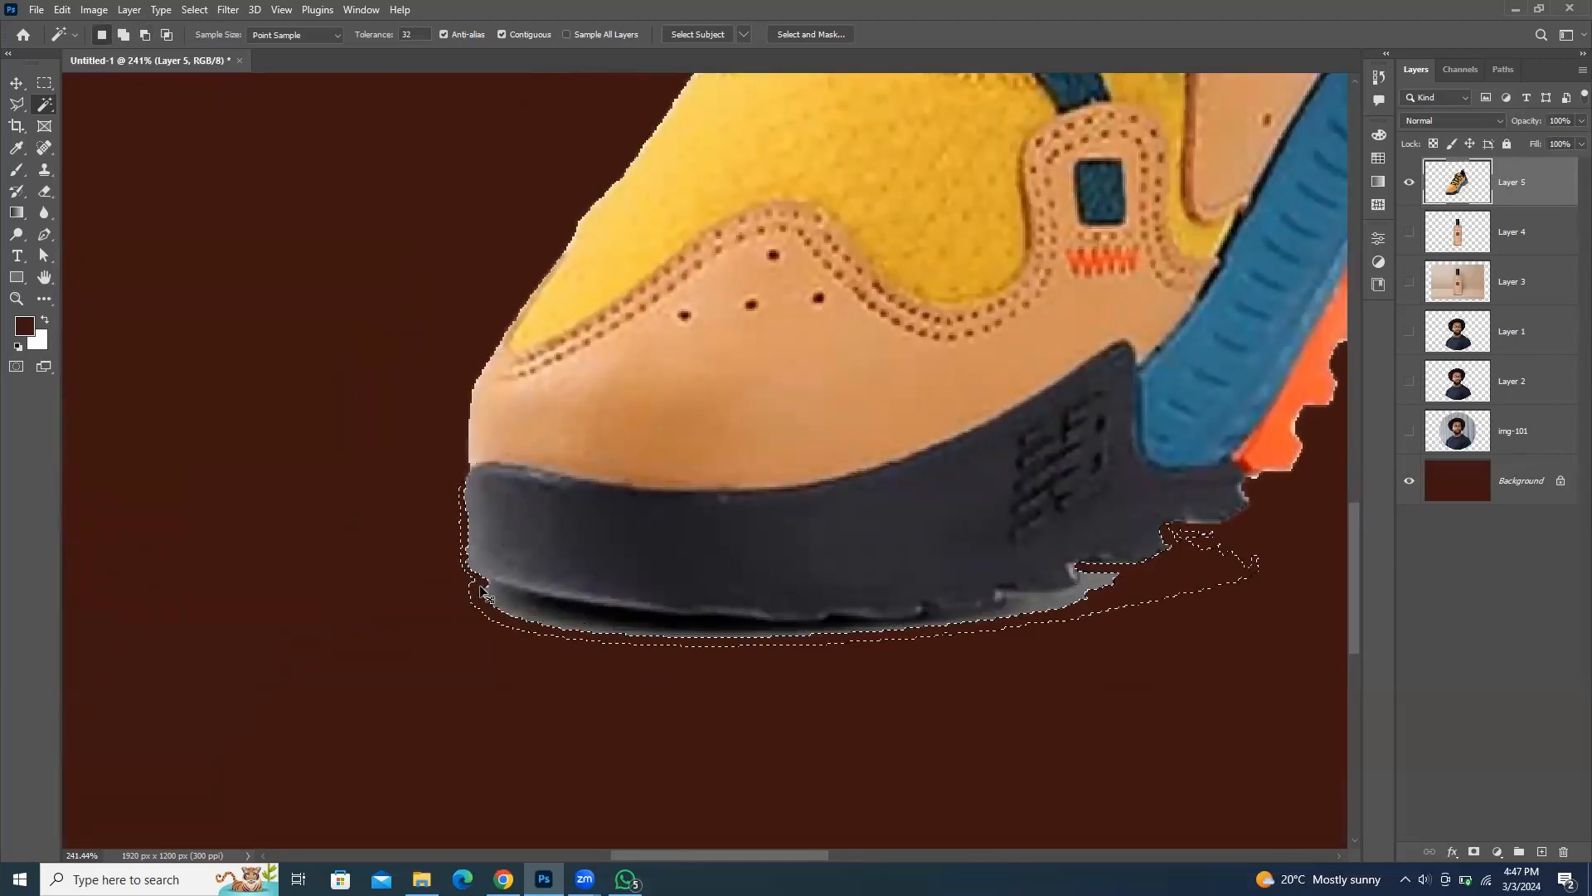
{"action": "key", "text": "ctrl+z"}
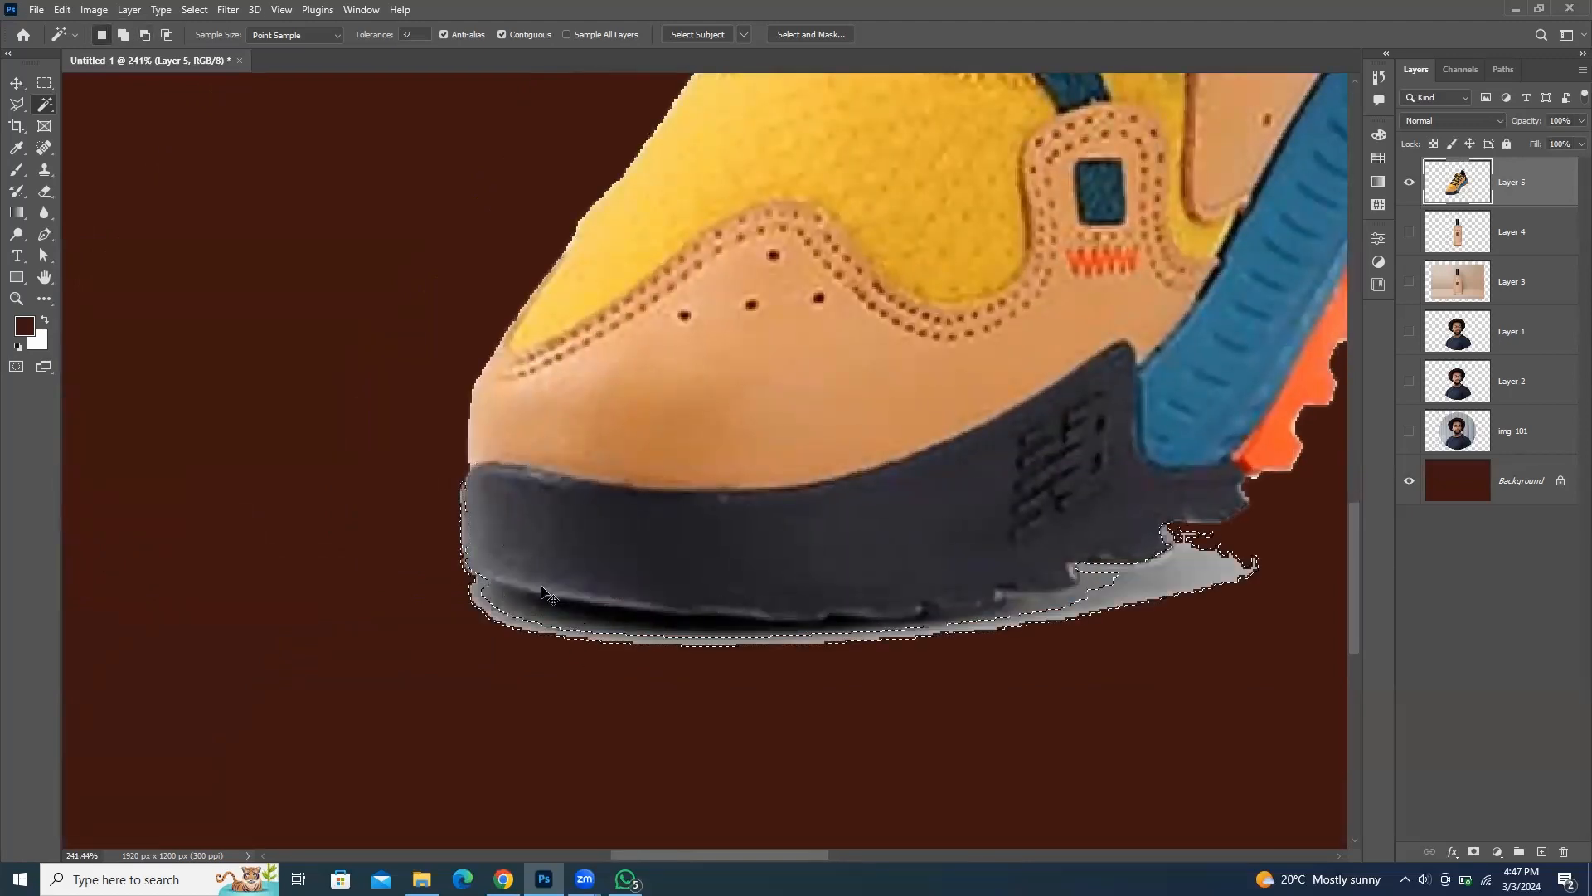
Step: Switch to the Move tool, deselect Layer 5 and clear the selection around the shoe's sole shadow
{"action": "left_click", "coordinate": [17, 85]}
{"action": "left_click", "coordinate": [284, 380], "text": "ctrl"}
{"action": "key", "text": "ctrl+d"}
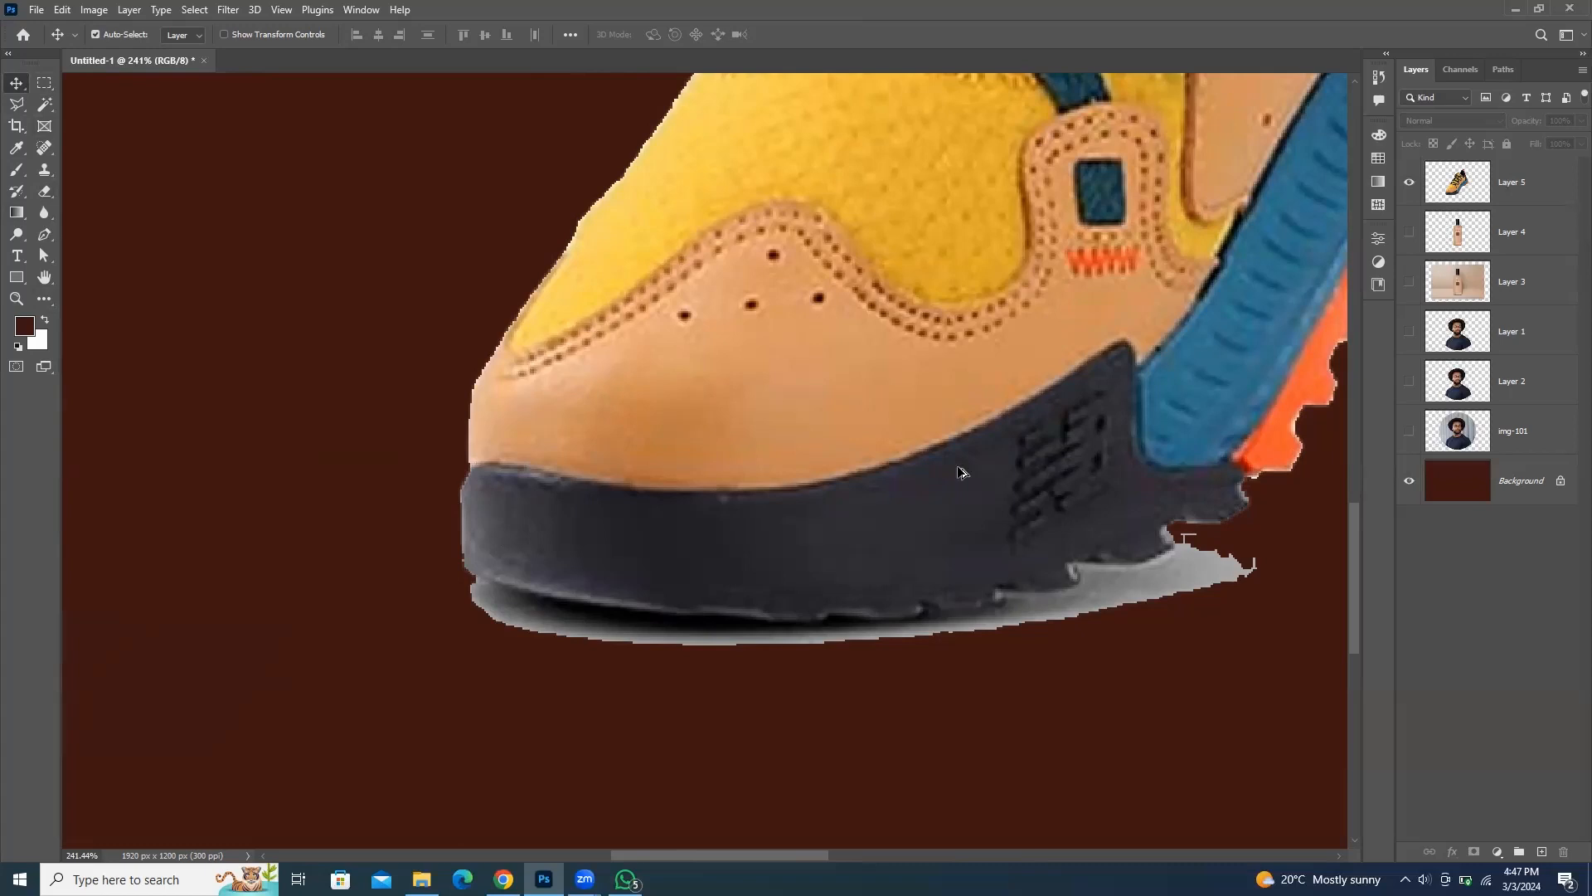
{"action": "scroll", "coordinate": [962, 481], "scroll_direction": "down", "scroll_amount": 5}
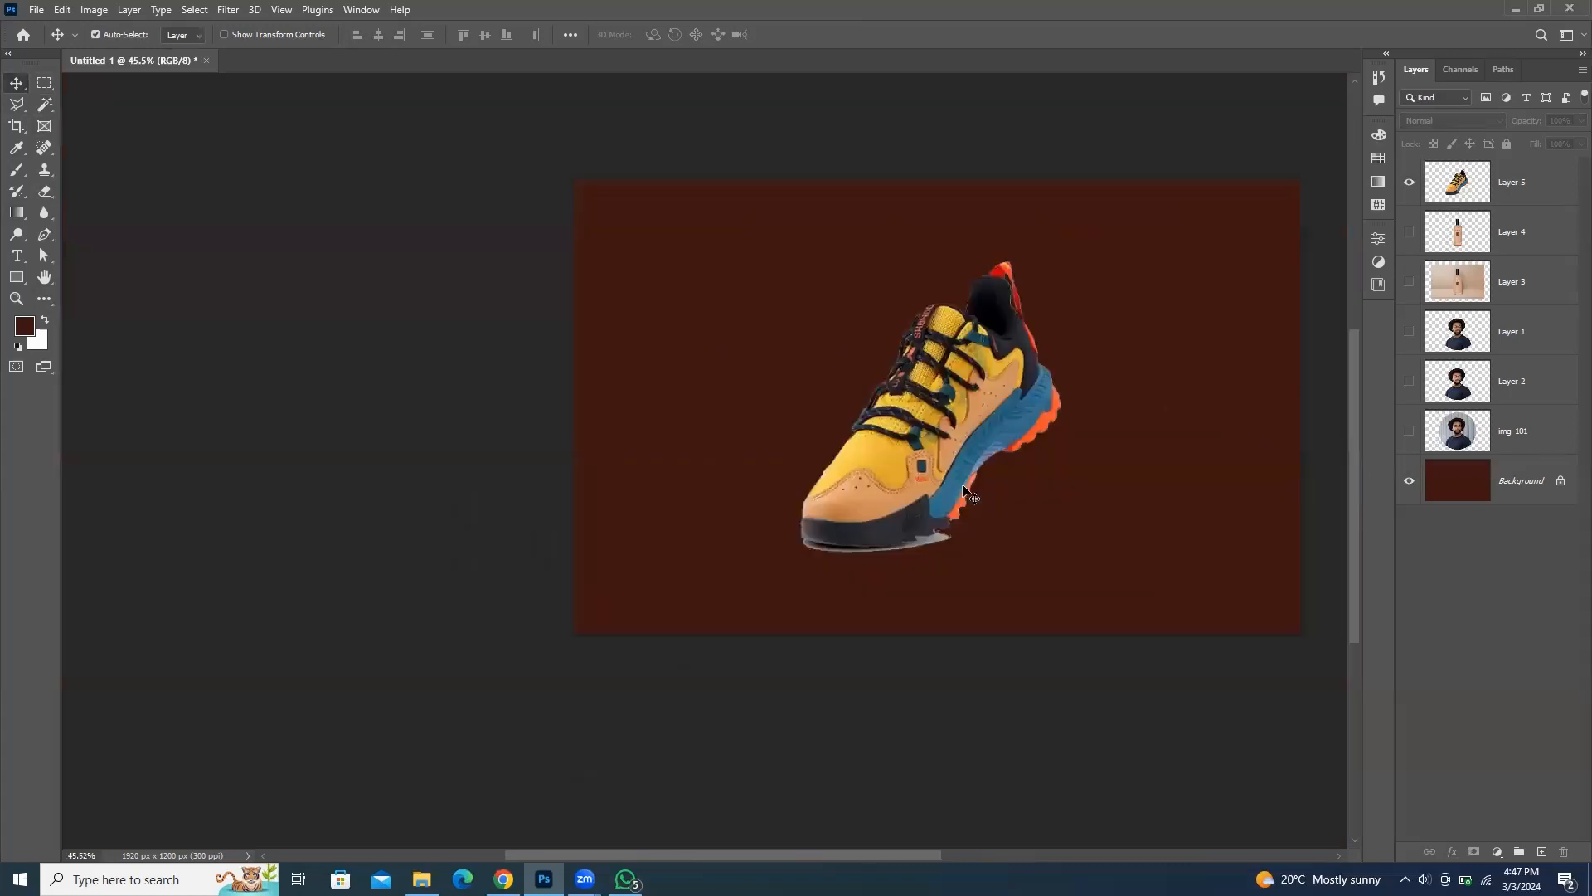